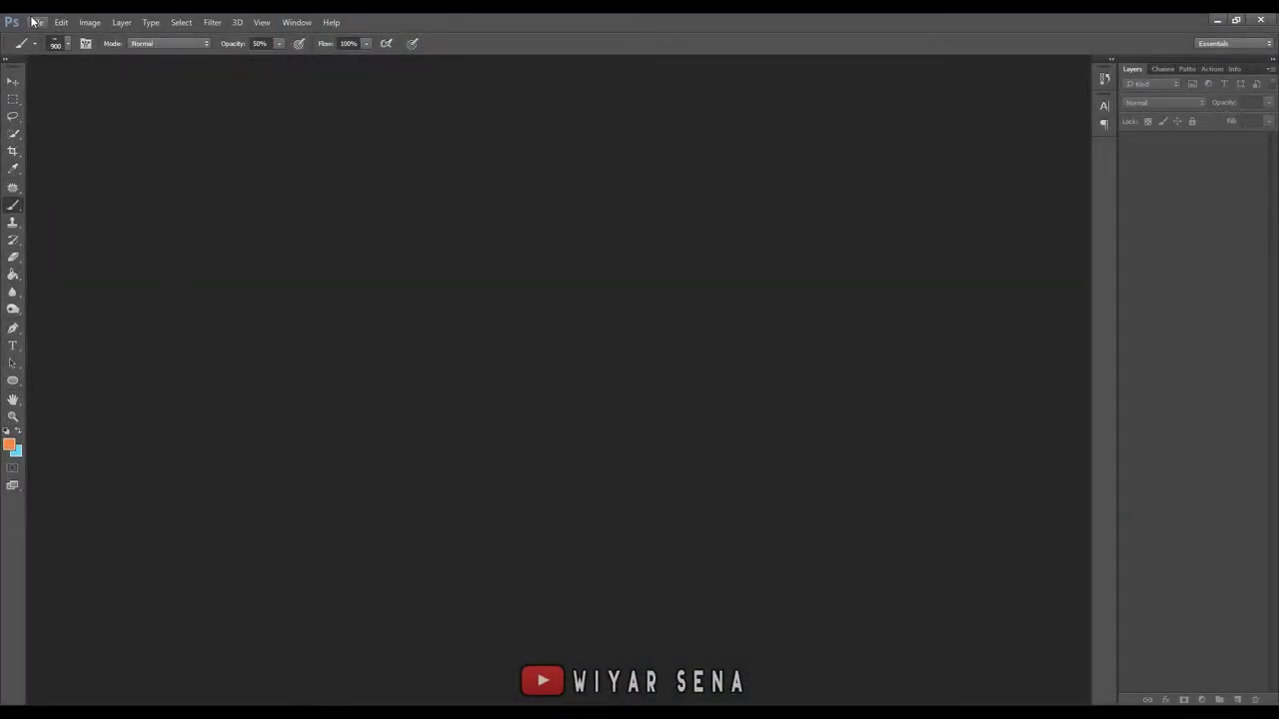
- Create a new white Untitled-1 document, 3500 × 3500 px at 300 pixels/inch
click(35, 22)
click(40, 33)
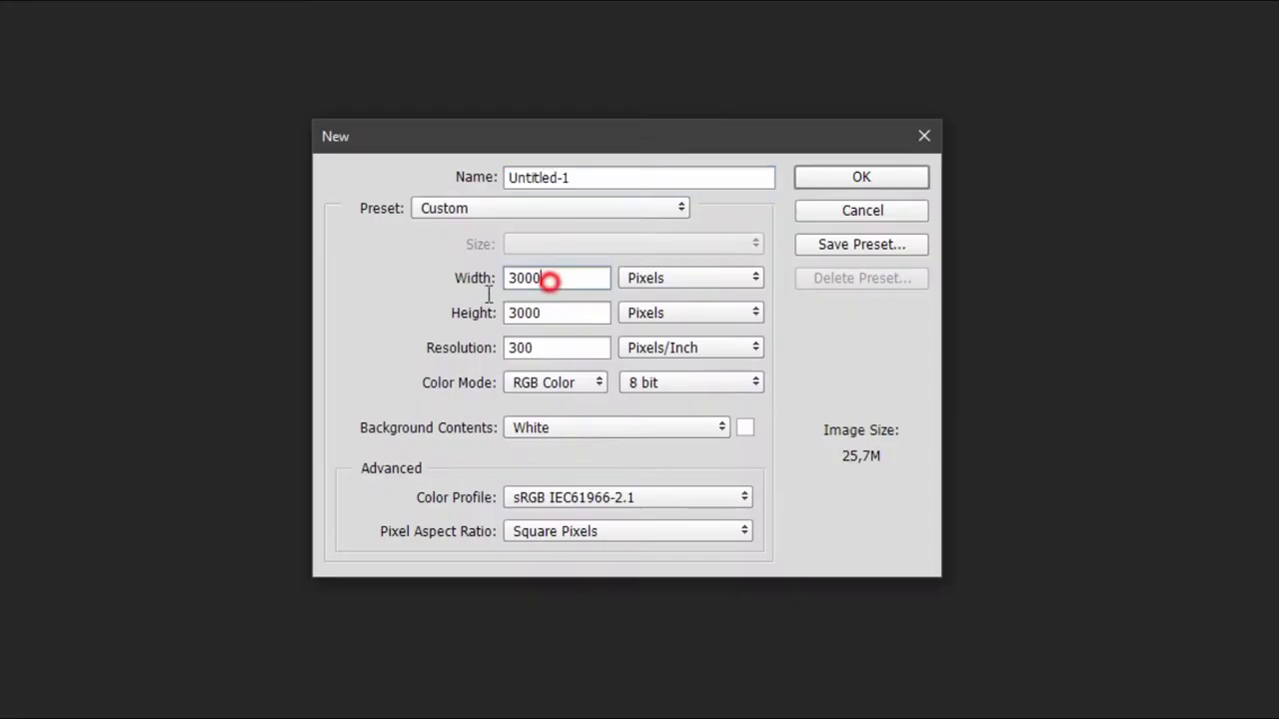
drag(517, 264, 396, 284)
text(35)
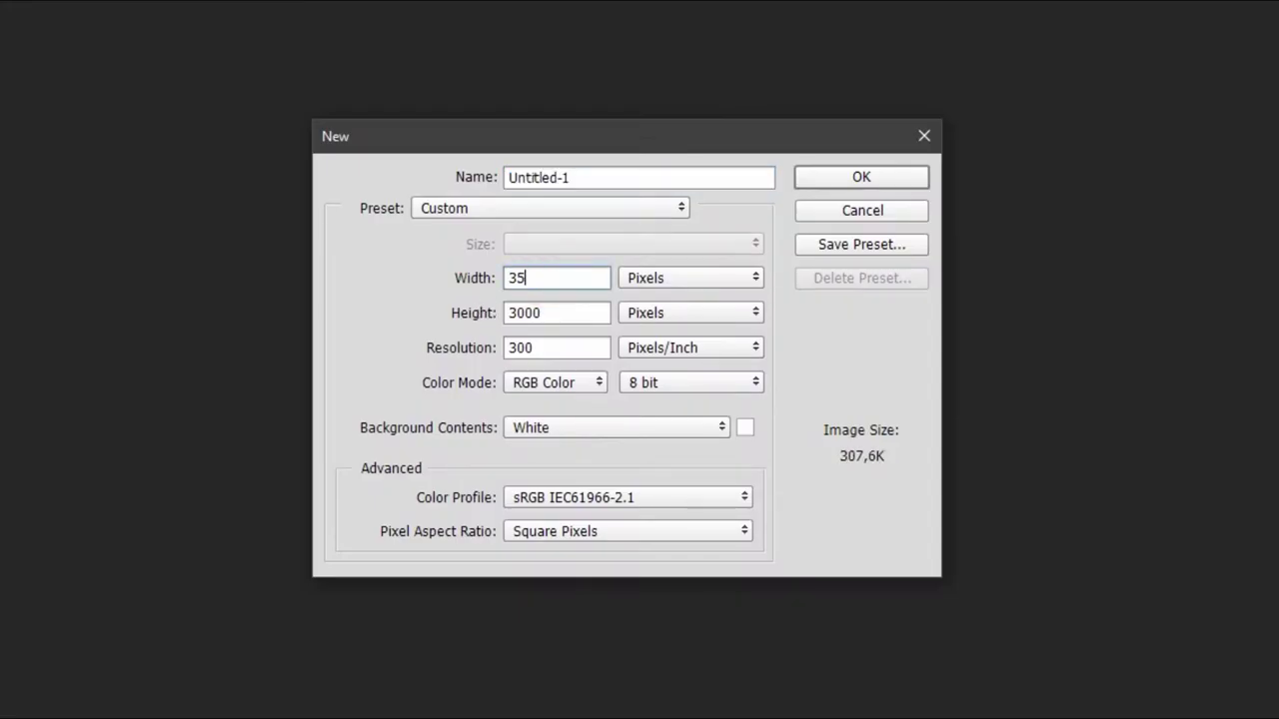
text(00)
drag(560, 311, 431, 322)
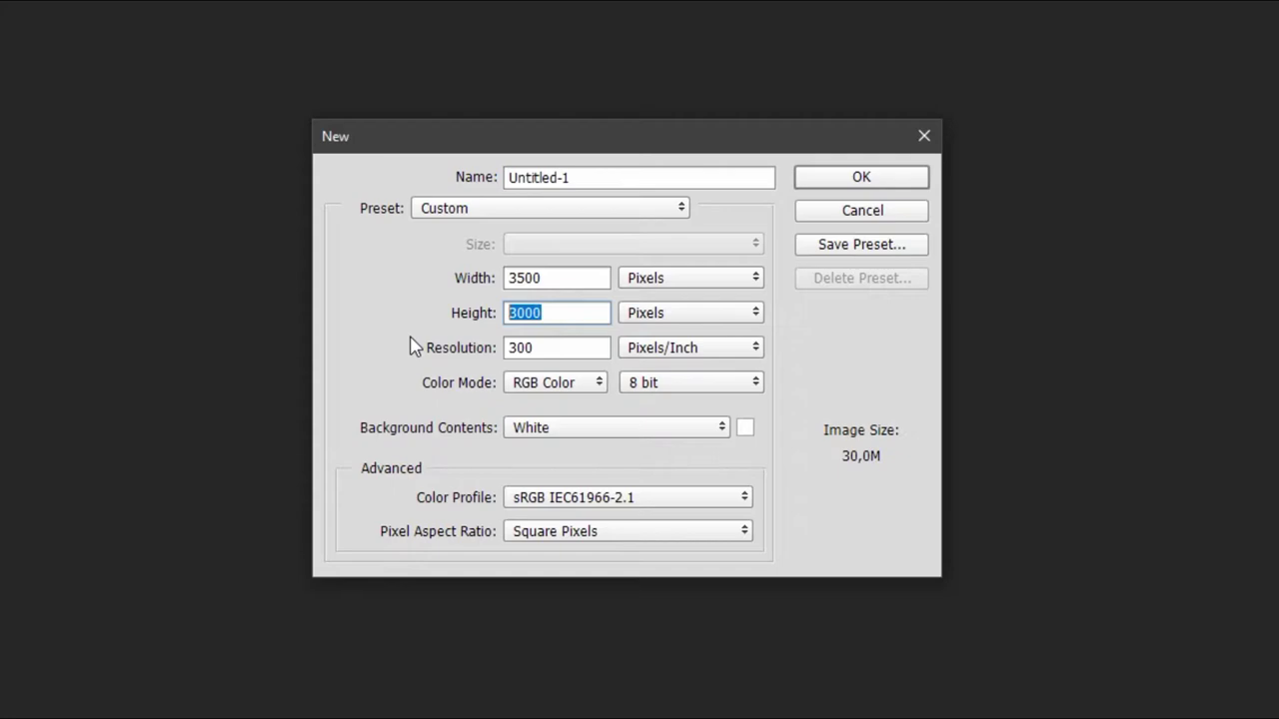
text(3)
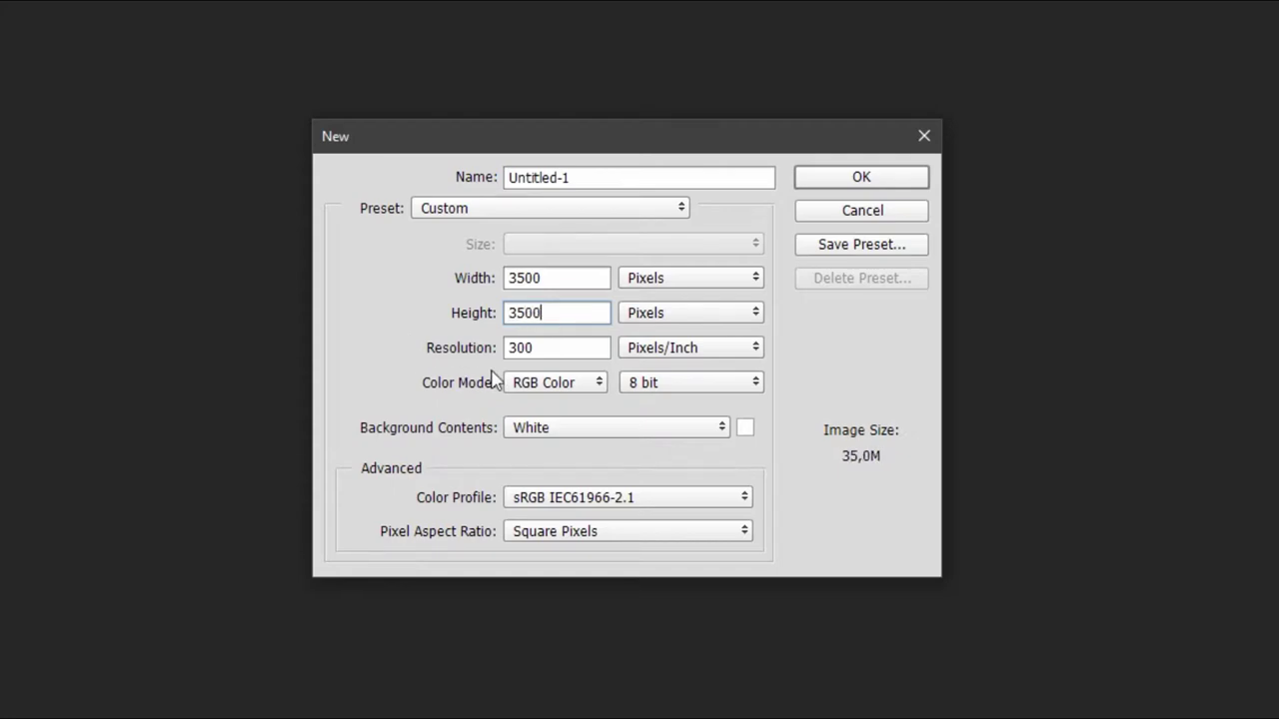
drag(554, 345, 390, 409)
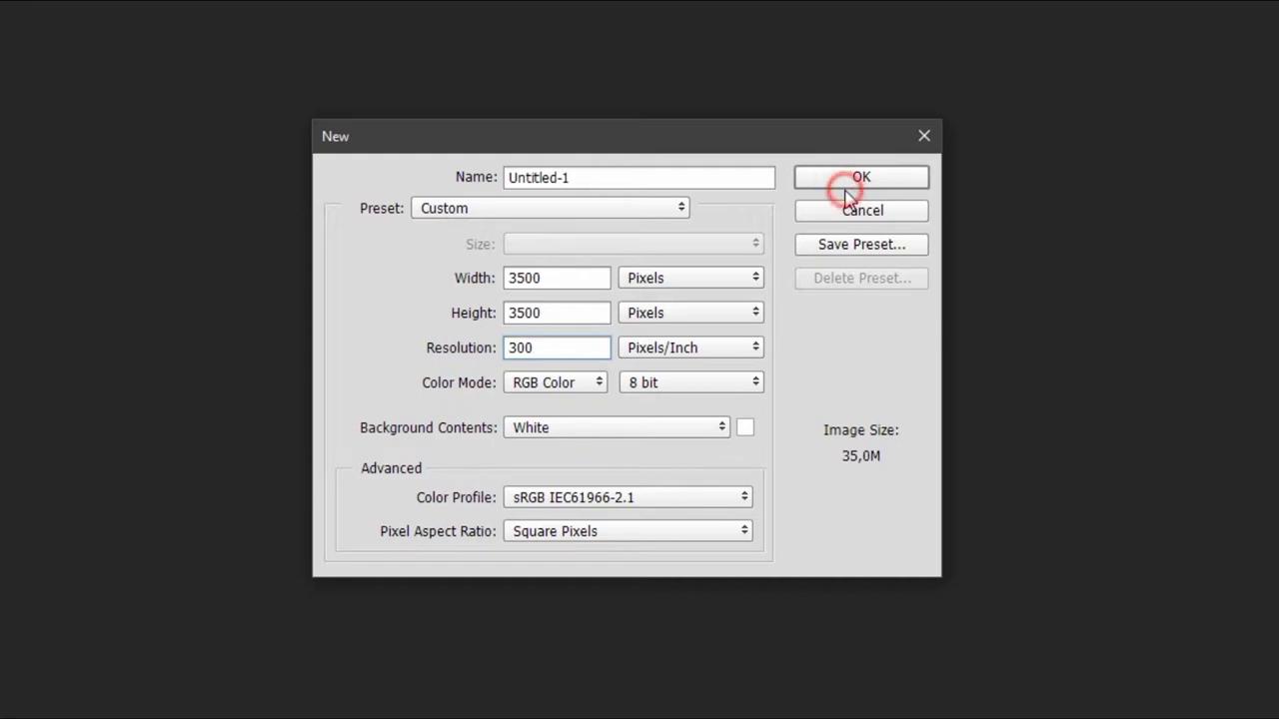
click(841, 186)
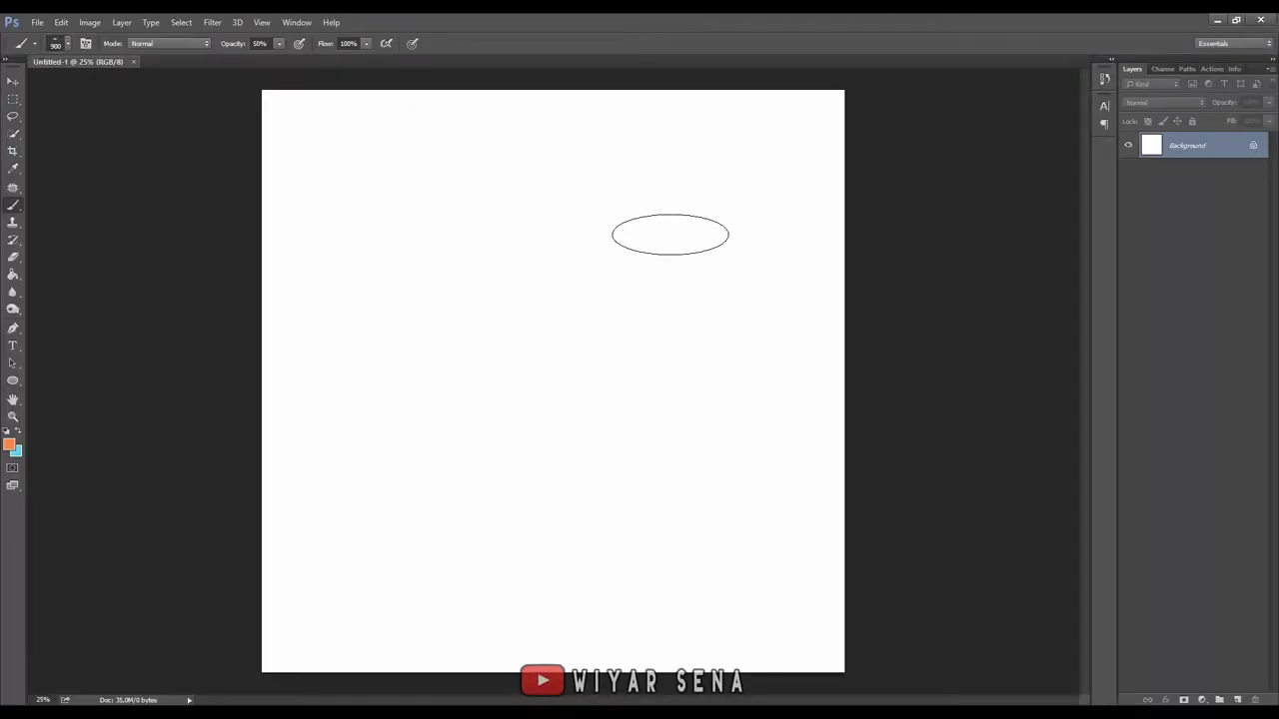
- Place the cracked_earth photo and fit it across the lower part of the canvas
scroll(662, 266, up, 1)
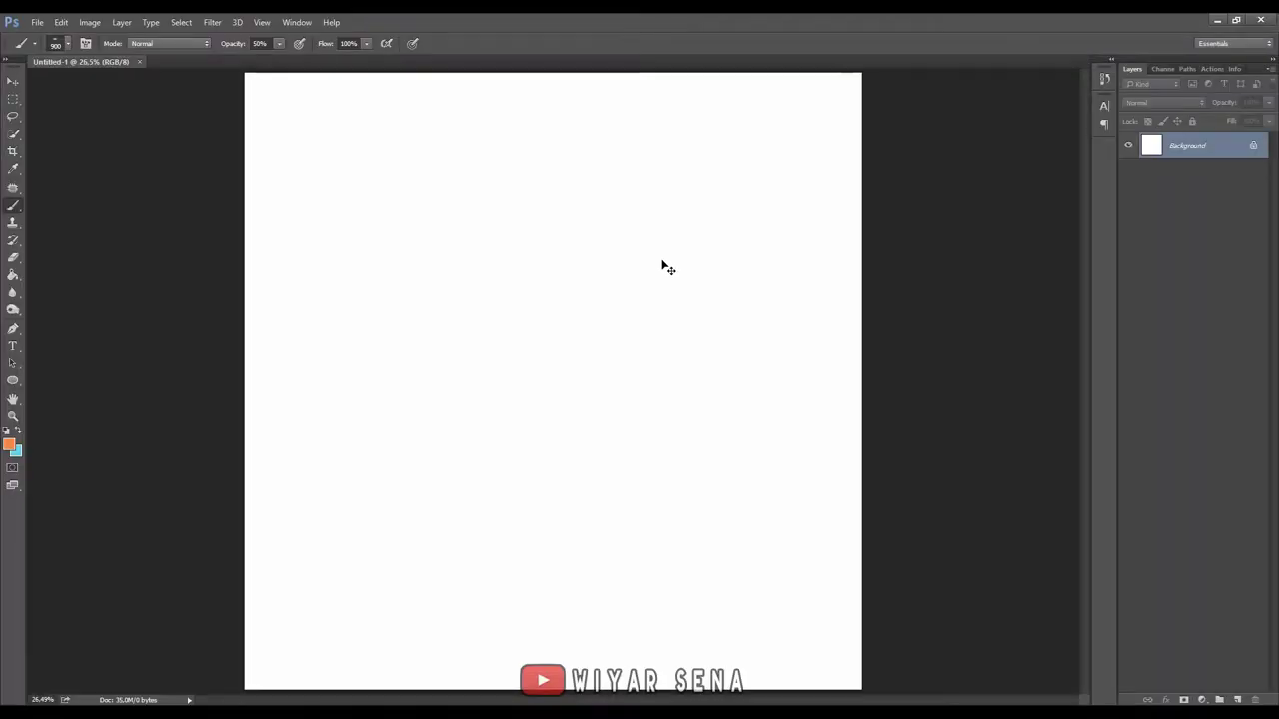
click(1238, 700)
key(alt+Tab)
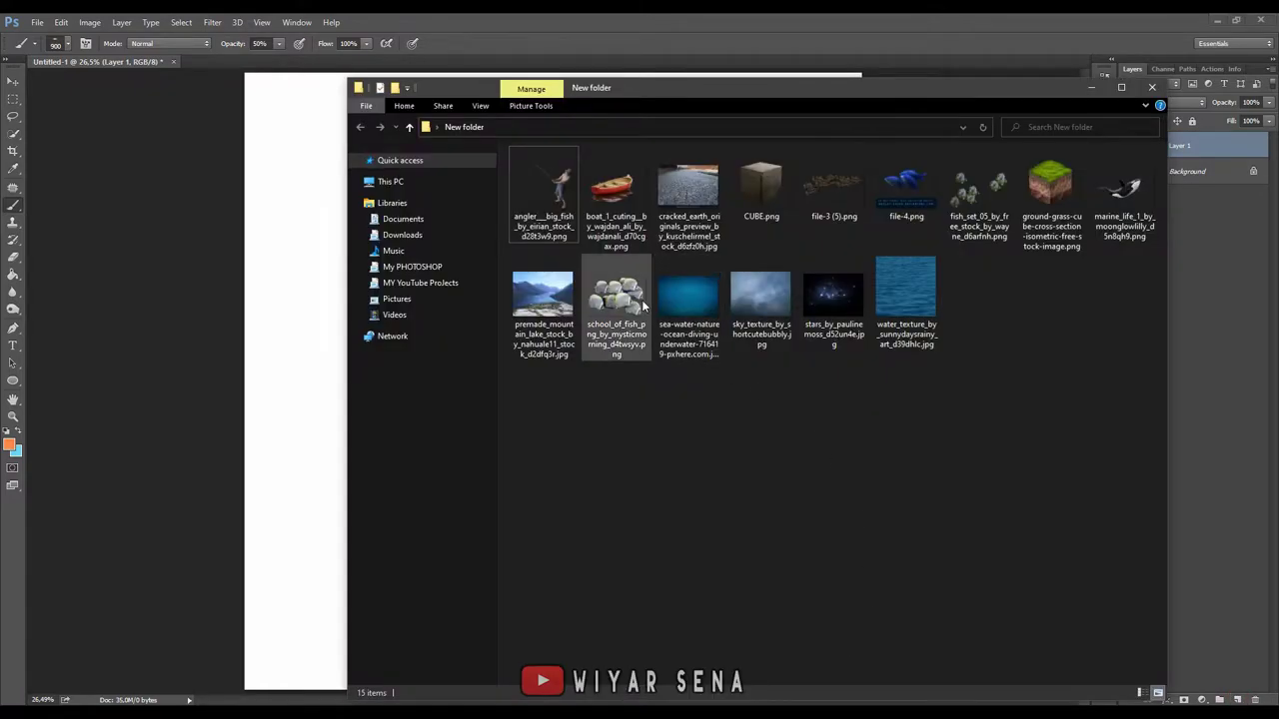
drag(688, 195, 249, 462)
key(ctrl+minus)
key(ctrl+minus)
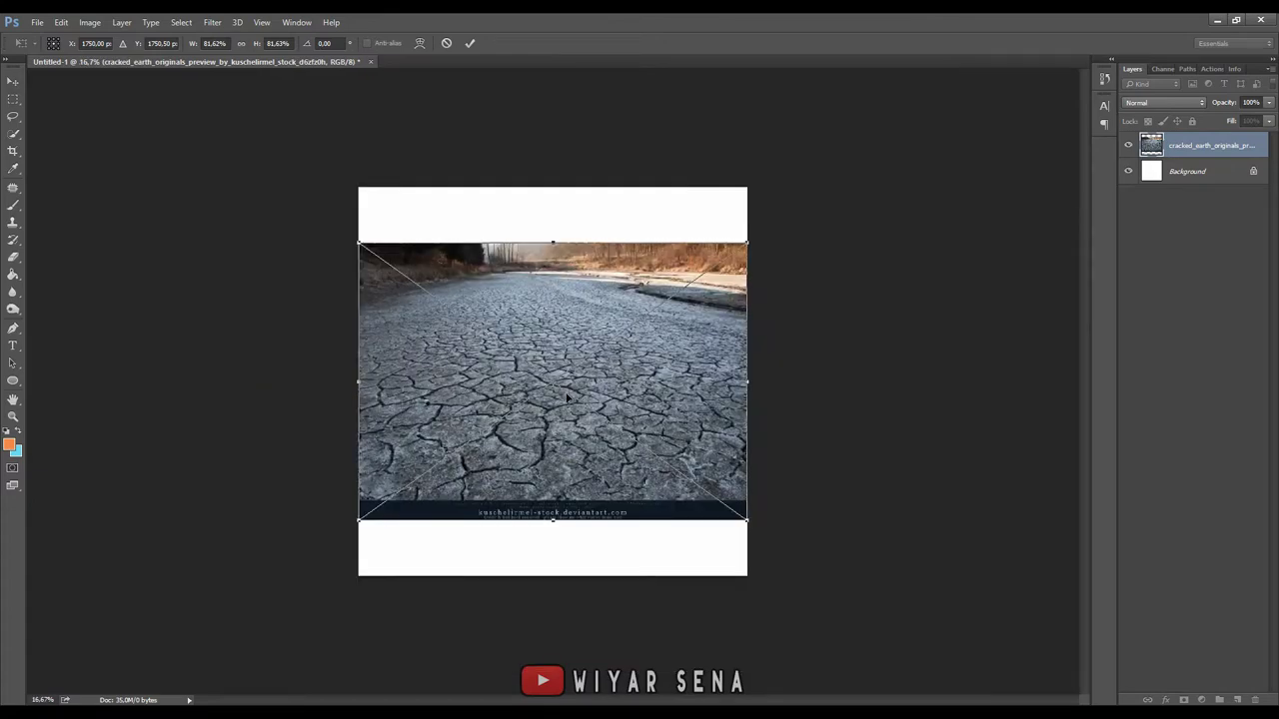
drag(567, 398, 566, 466)
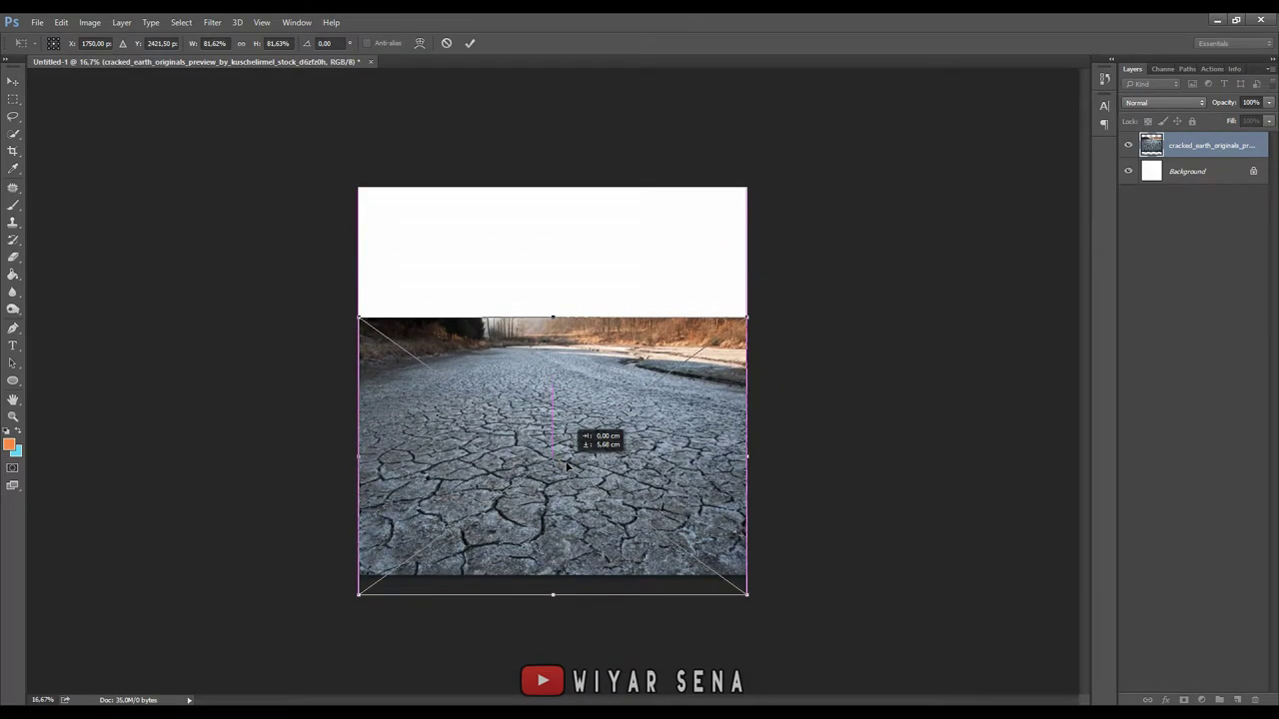
drag(552, 318, 553, 332)
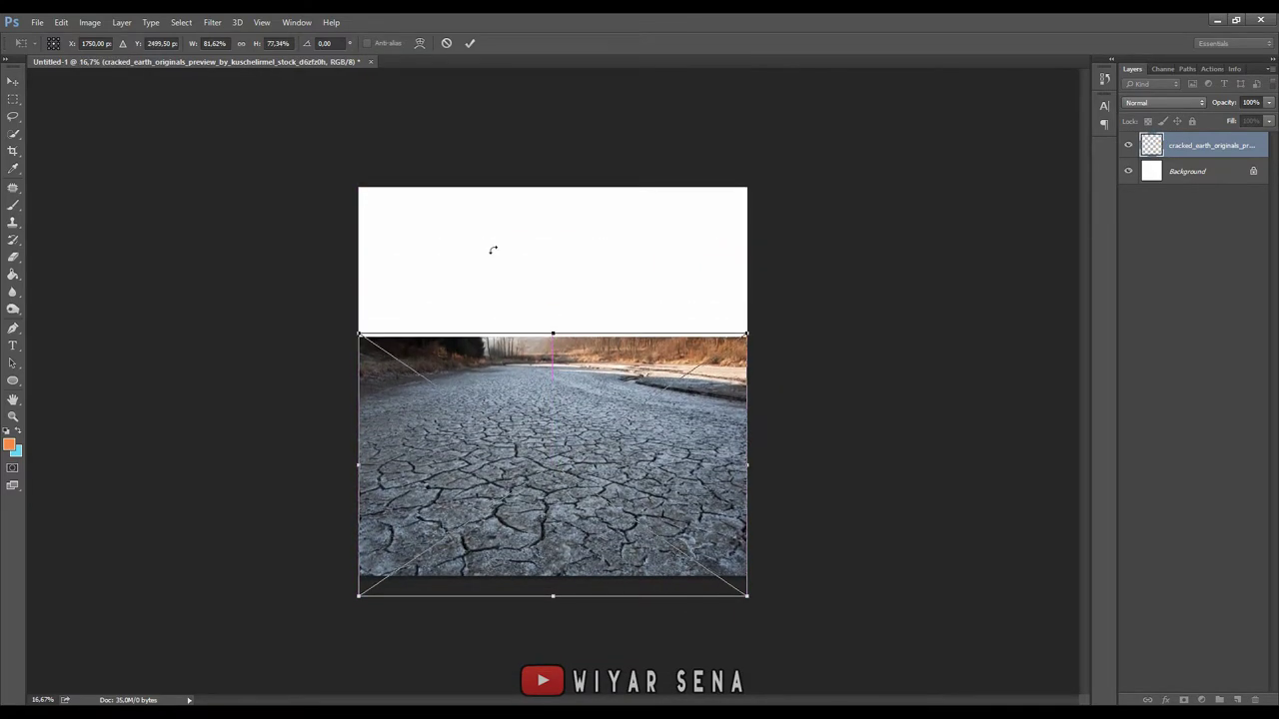
click(469, 43)
- Add two clipped Brightness/Contrast layers to the earth with brightness -46 and contrast 8
key(b)
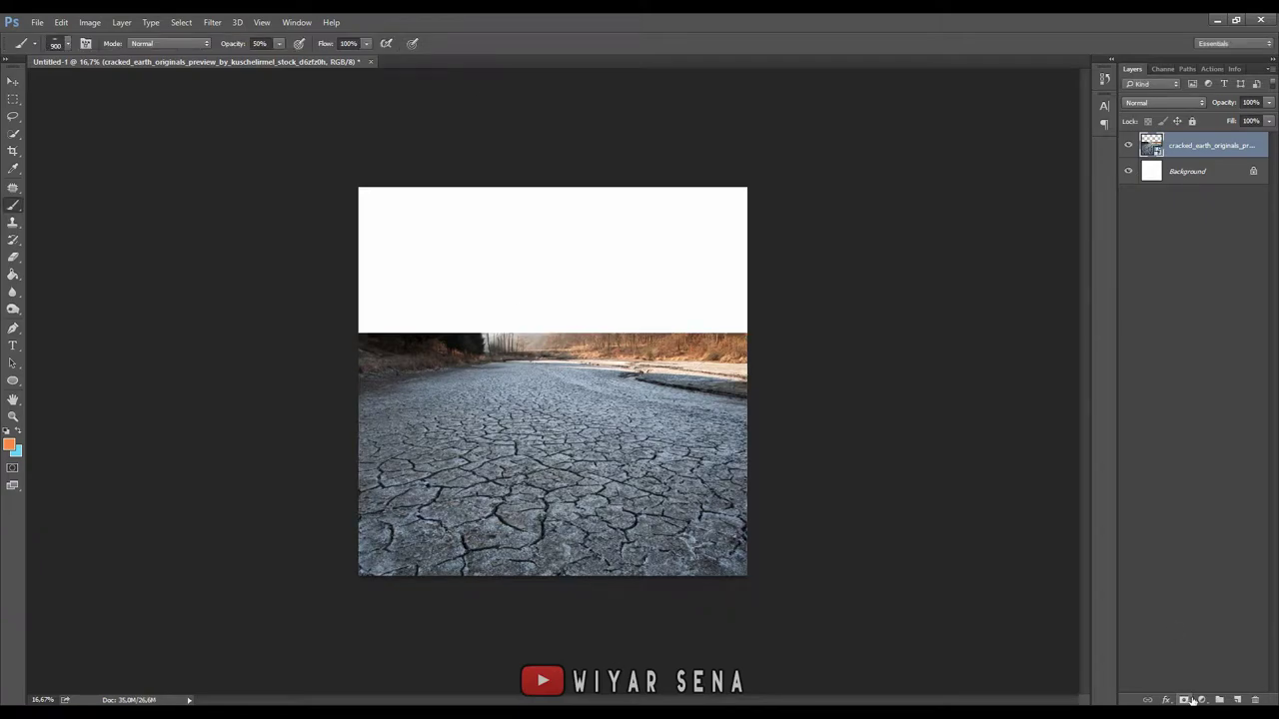
click(1192, 701)
click(1219, 487)
click(936, 467)
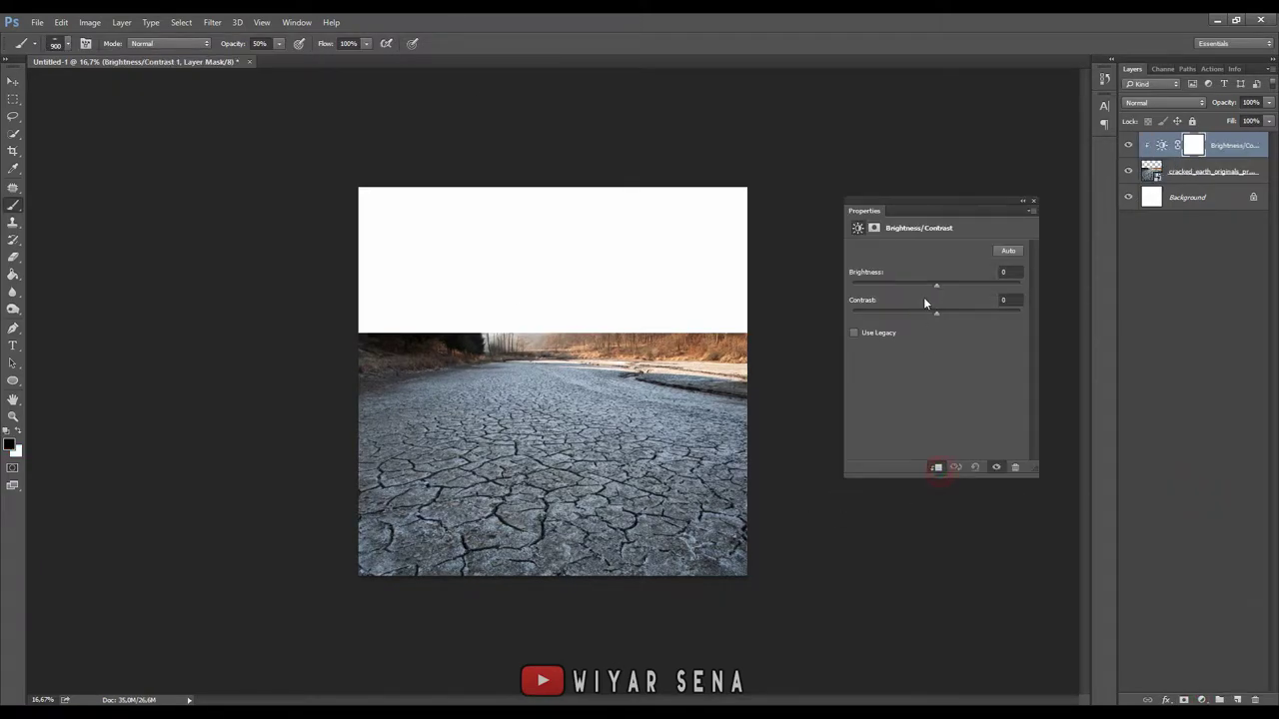
drag(936, 284, 910, 283)
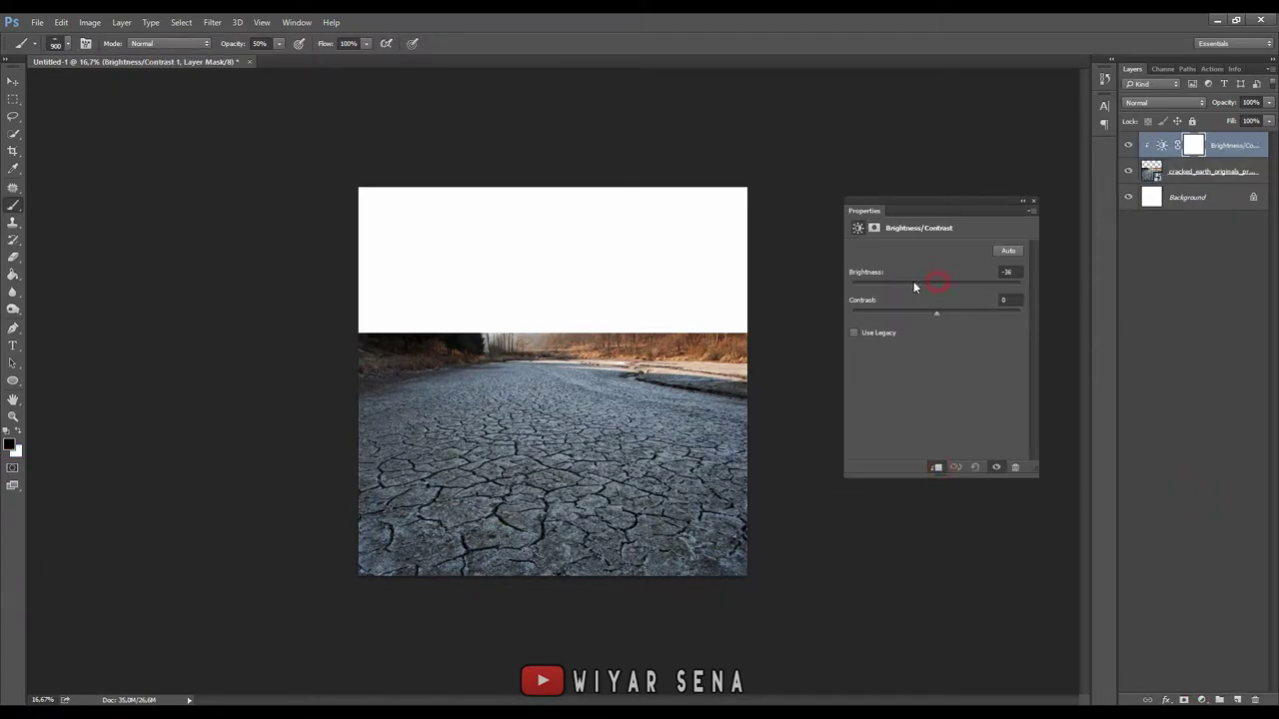
click(1200, 699)
click(1219, 489)
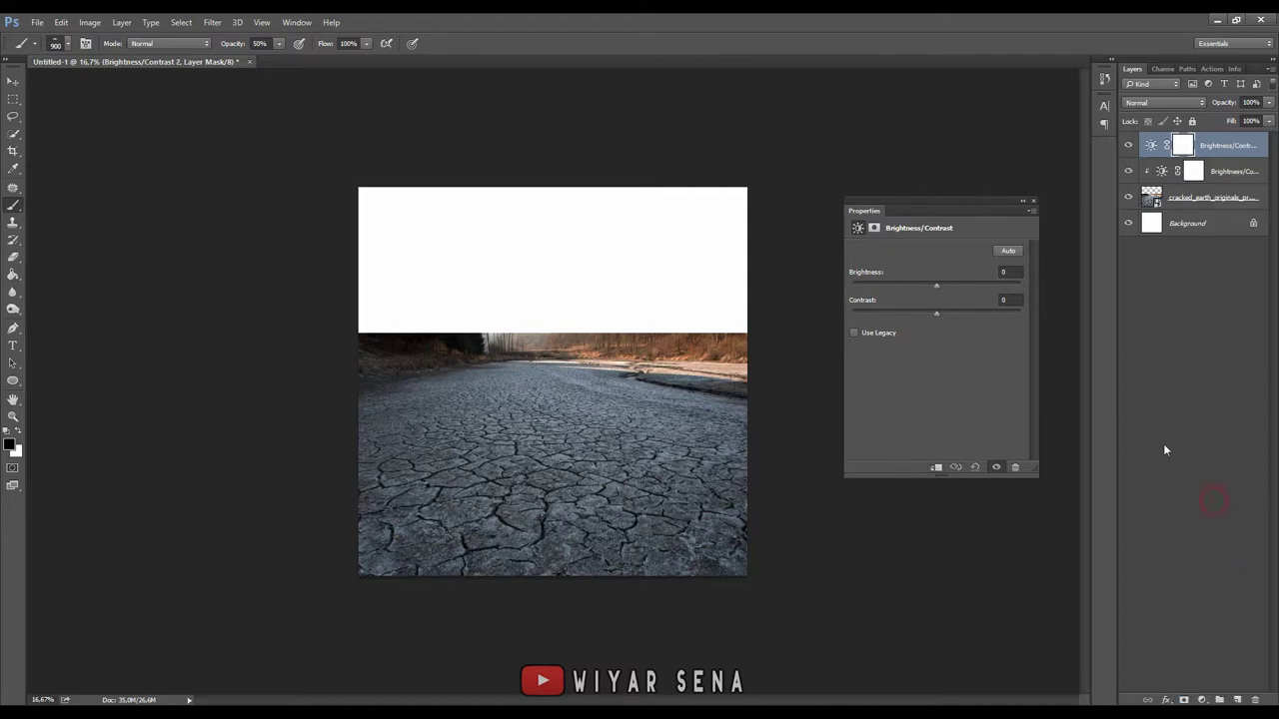
click(936, 466)
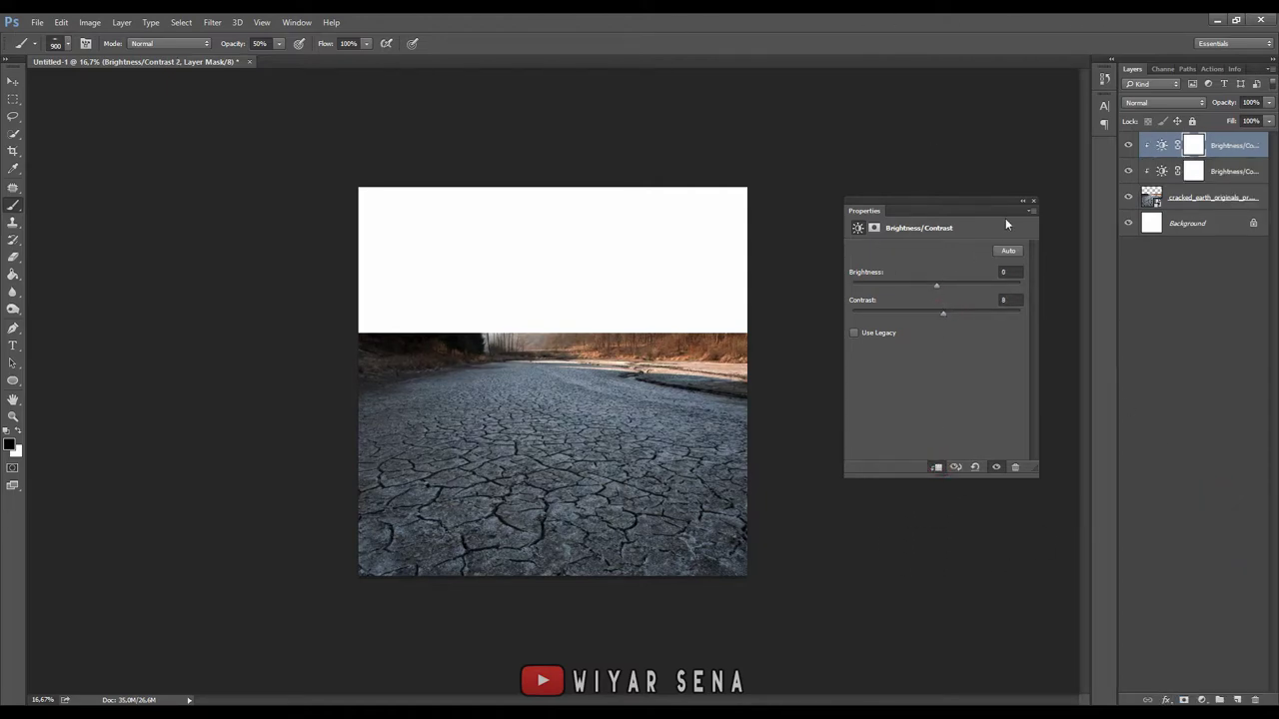
click(1032, 200)
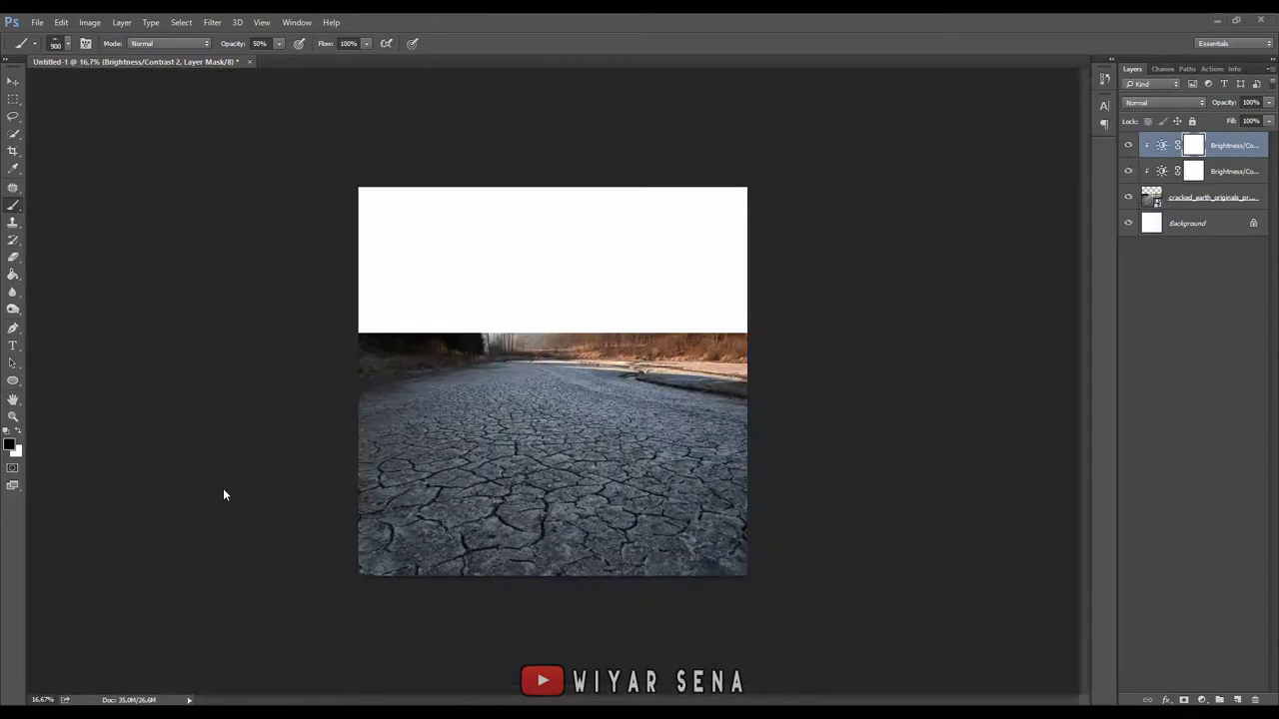
- Place sky_texture and scale it to cover the upper canvas
drag(756, 300, 477, 496)
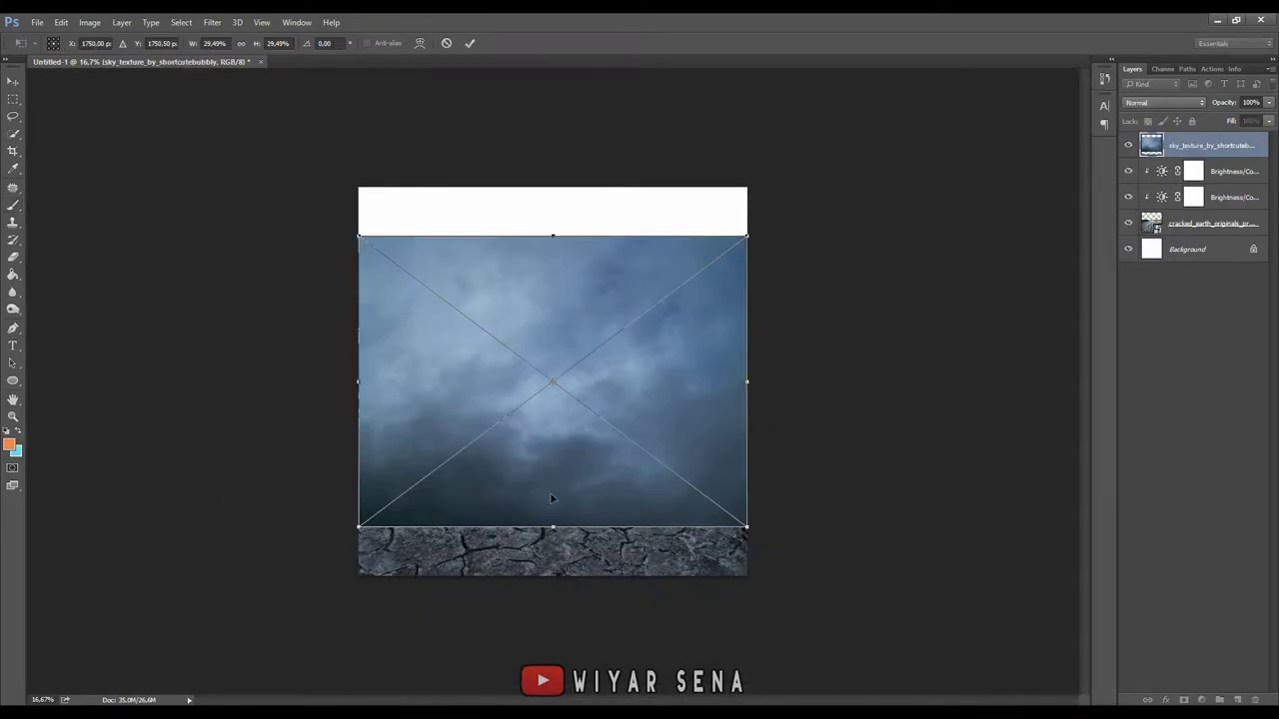
key(ctrl+plus)
drag(562, 526, 372, 230)
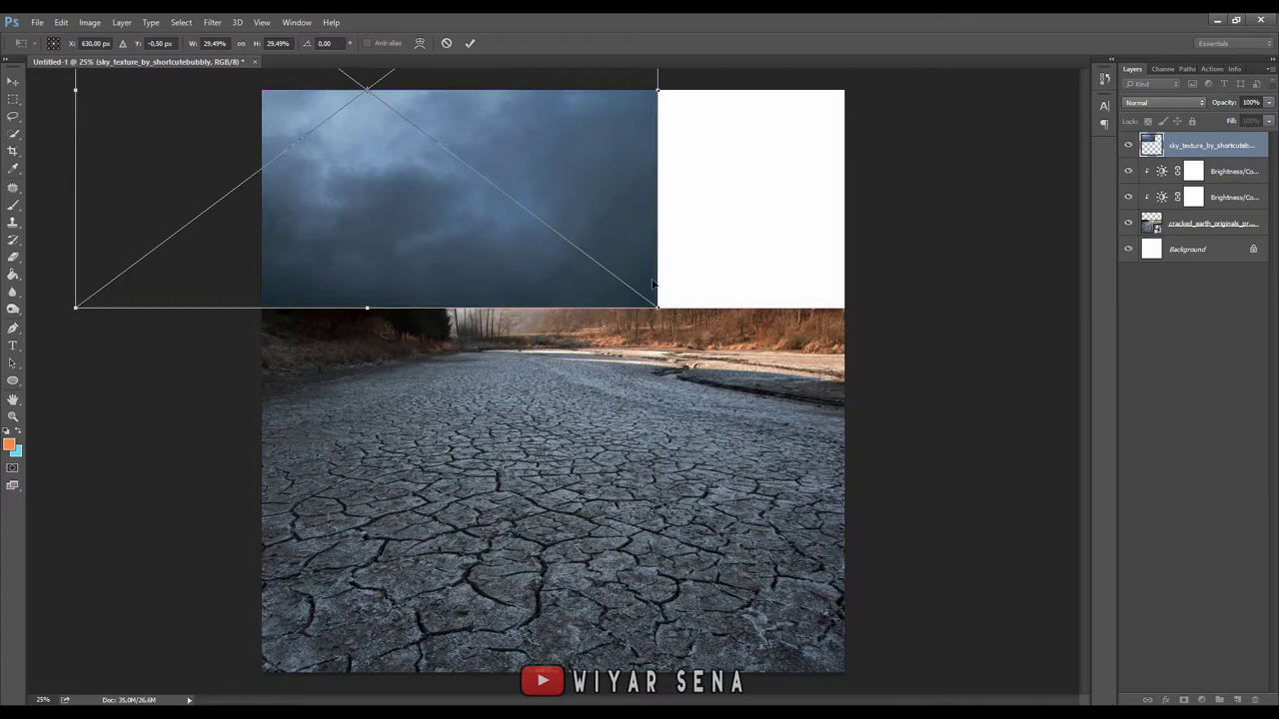
mouse_move(659, 314)
mouse_down()
mouse_move(996, 474)
mouse_move(1056, 522)
mouse_up()
drag(746, 393, 712, 391)
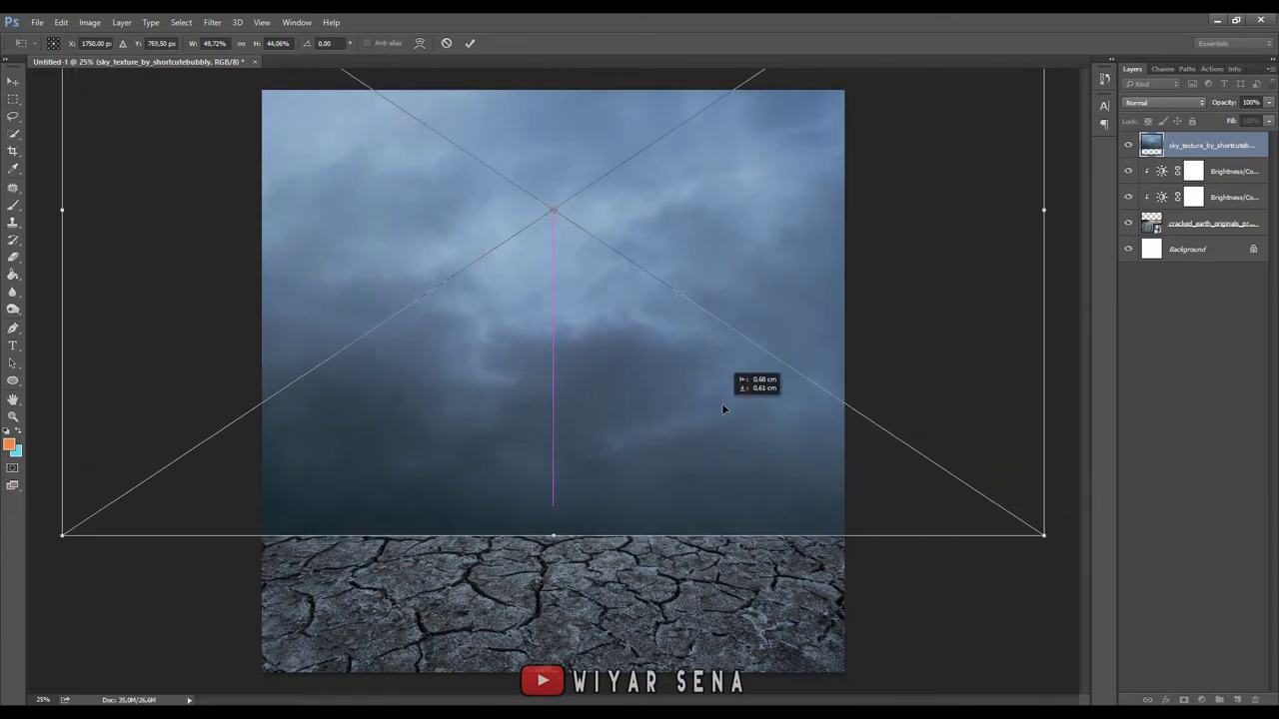
click(471, 44)
- Mask the sky's horizon with a soft black brush, then add a Brightness/Contrast layer
key(b)
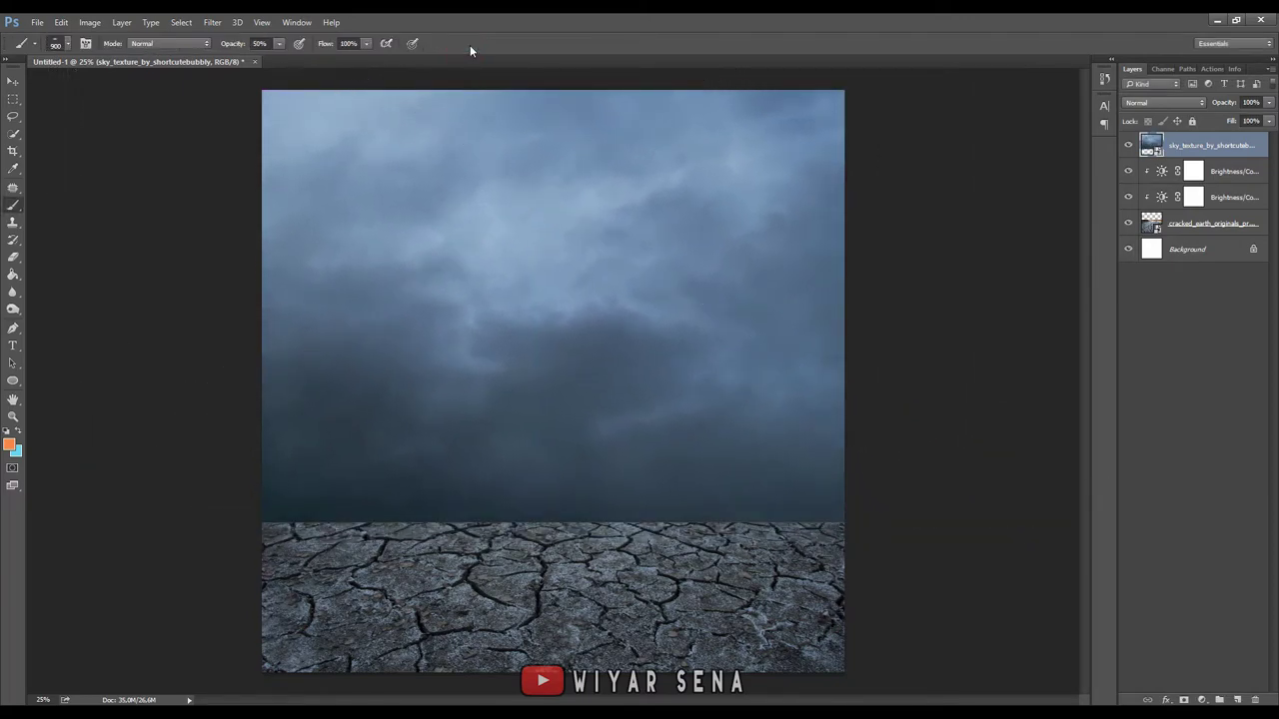
click(1183, 699)
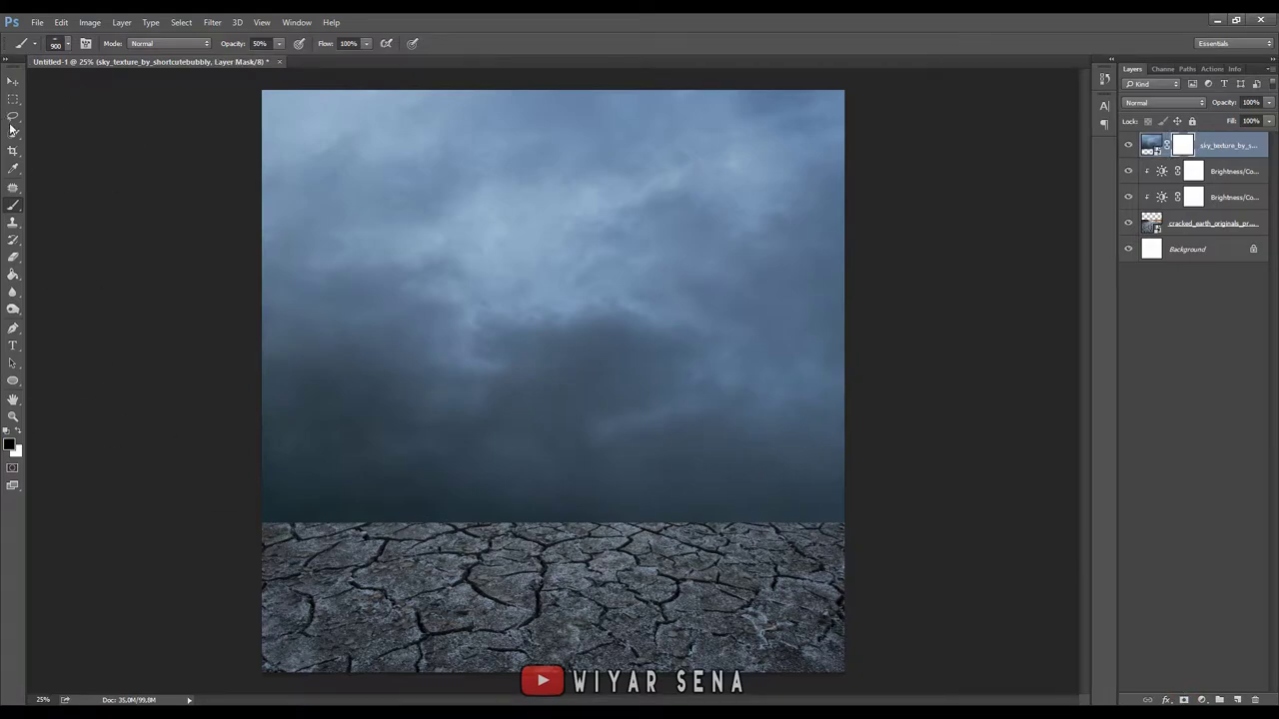
click(66, 44)
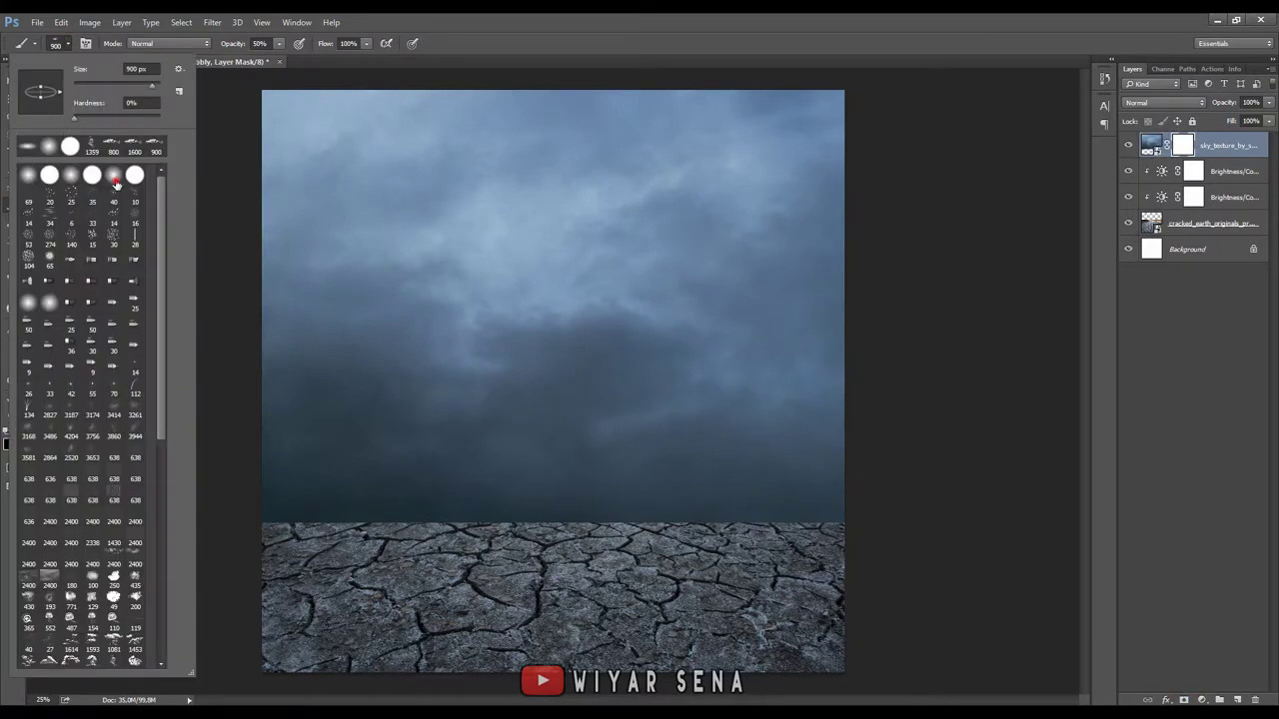
click(200, 529)
drag(251, 513, 839, 512)
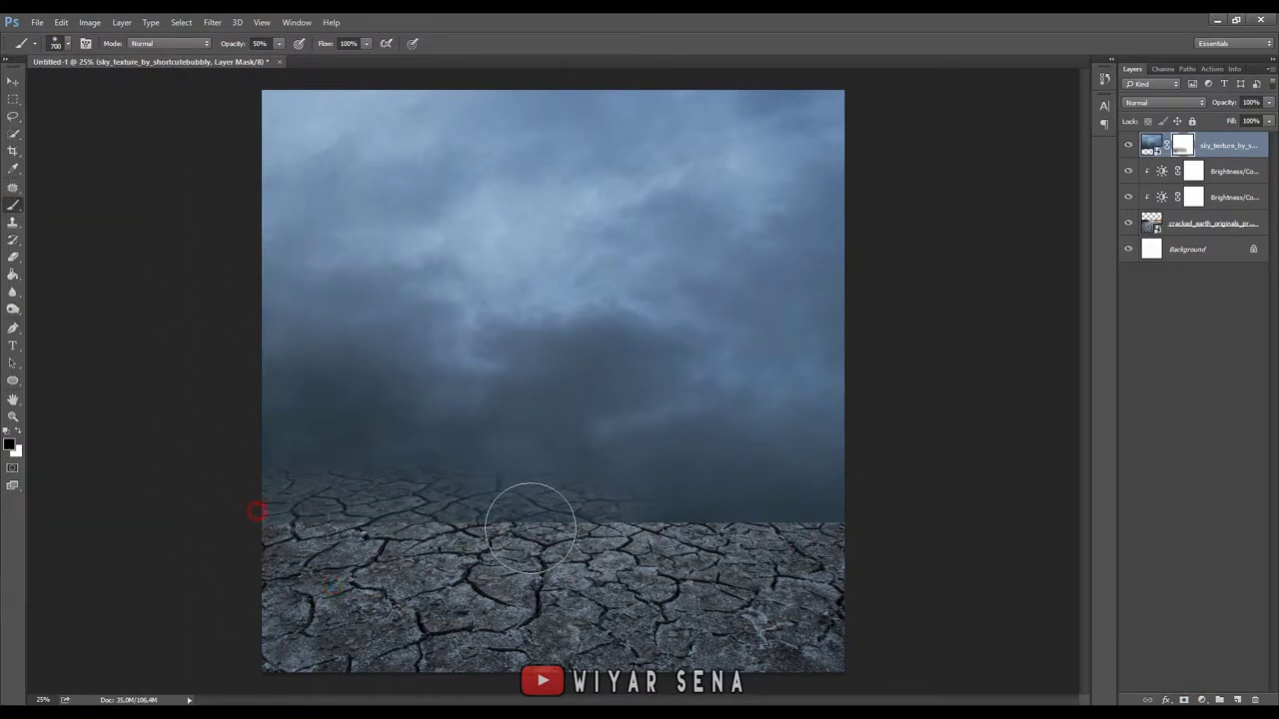
key(bracketleft)
key(bracketleft)
drag(124, 475, 557, 457)
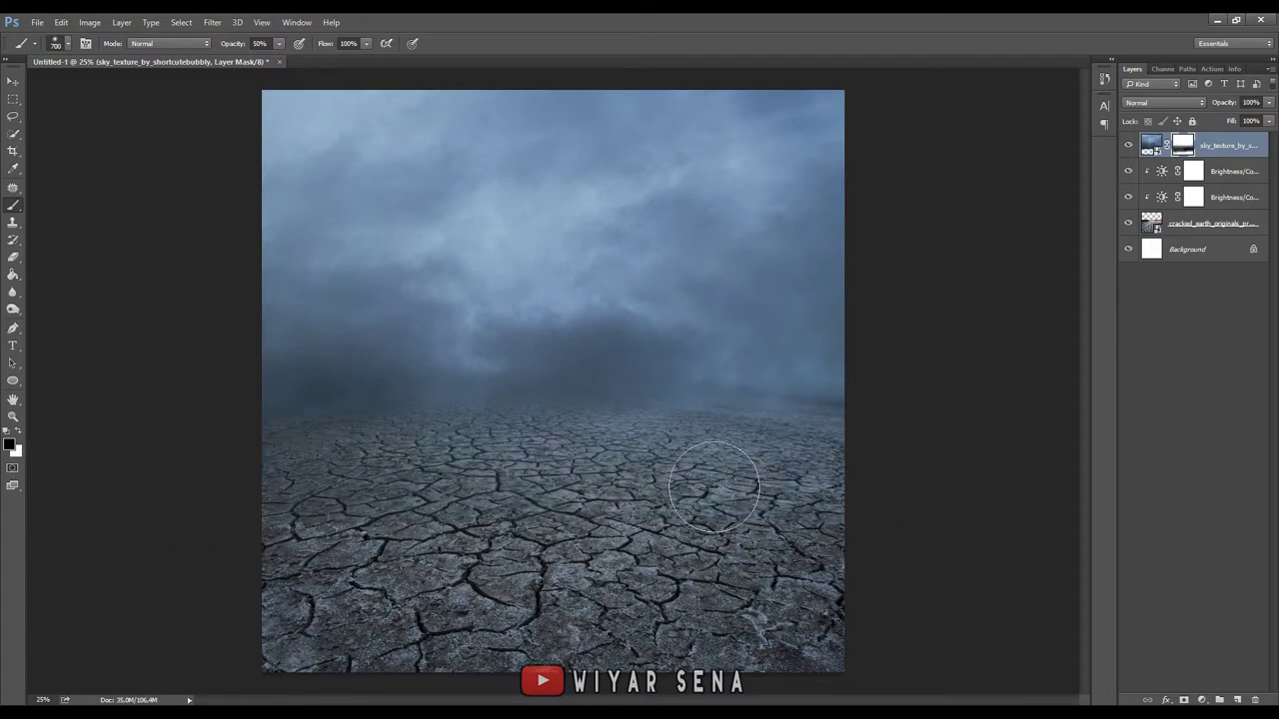
click(1202, 700)
click(1229, 495)
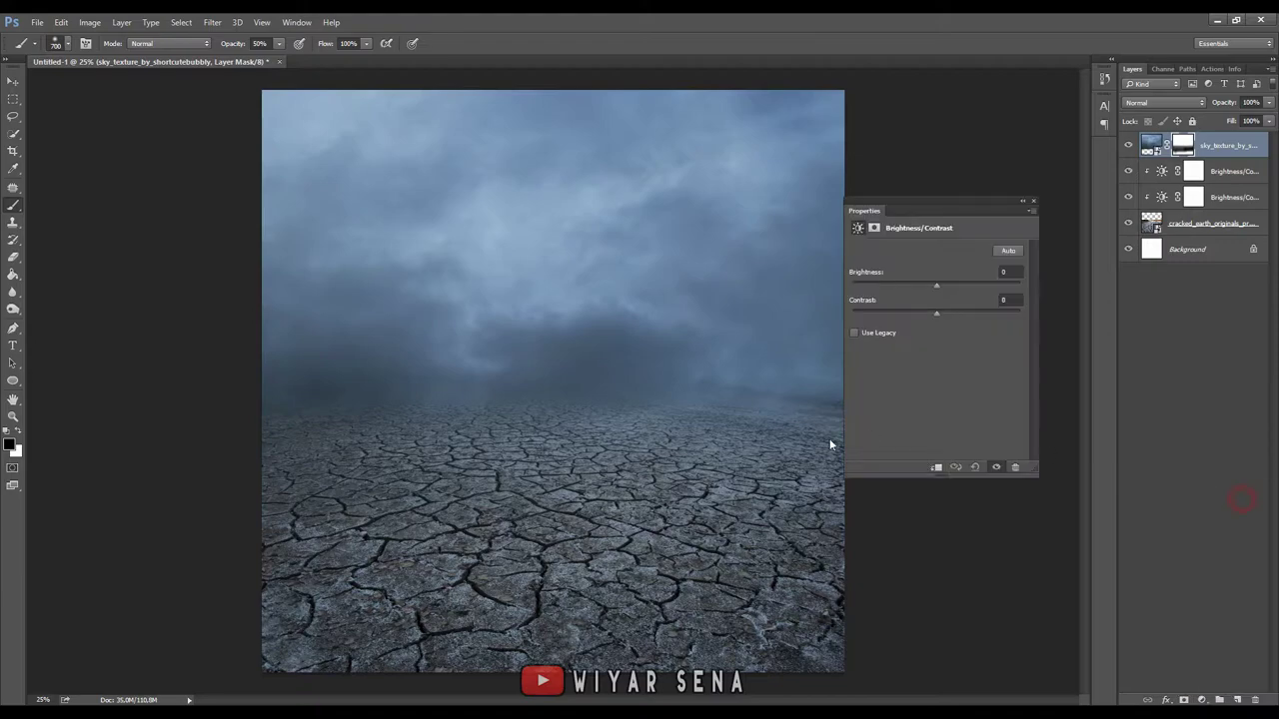
- Clip the Brightness/Contrast to the sky at brightness -56, and add another with contrast 36
click(936, 466)
drag(936, 286, 906, 287)
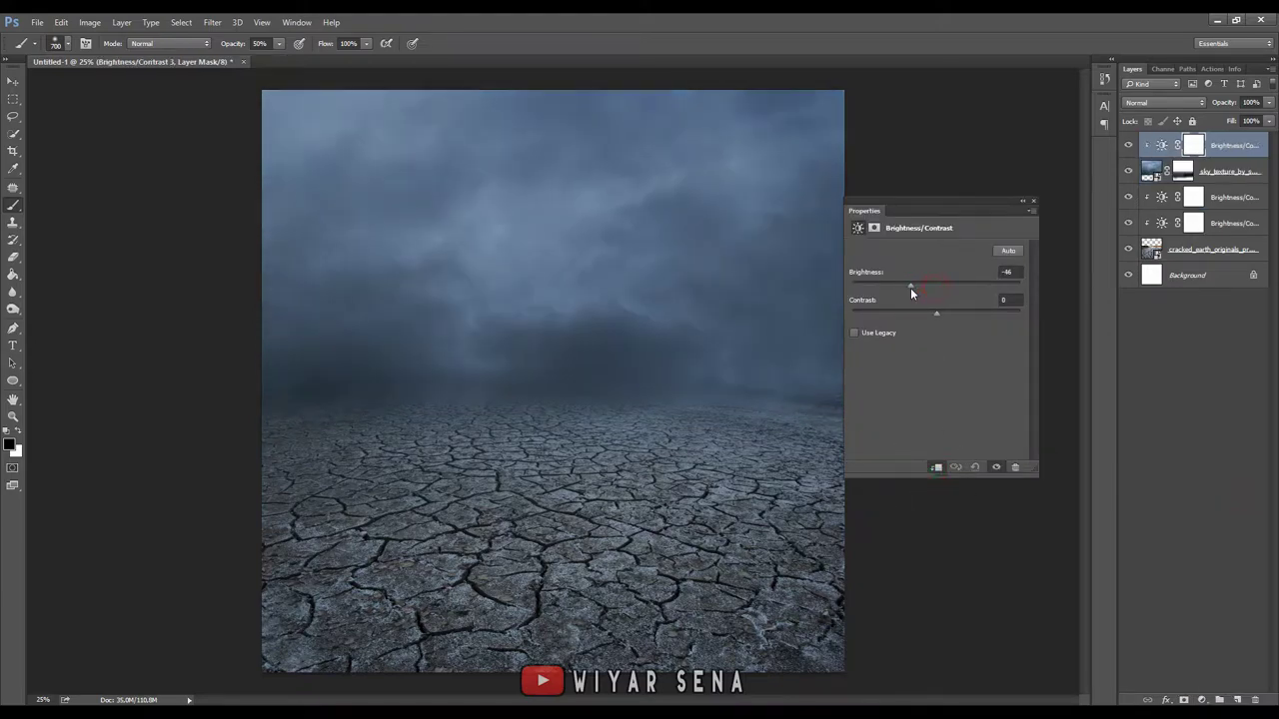
click(1197, 700)
click(1202, 494)
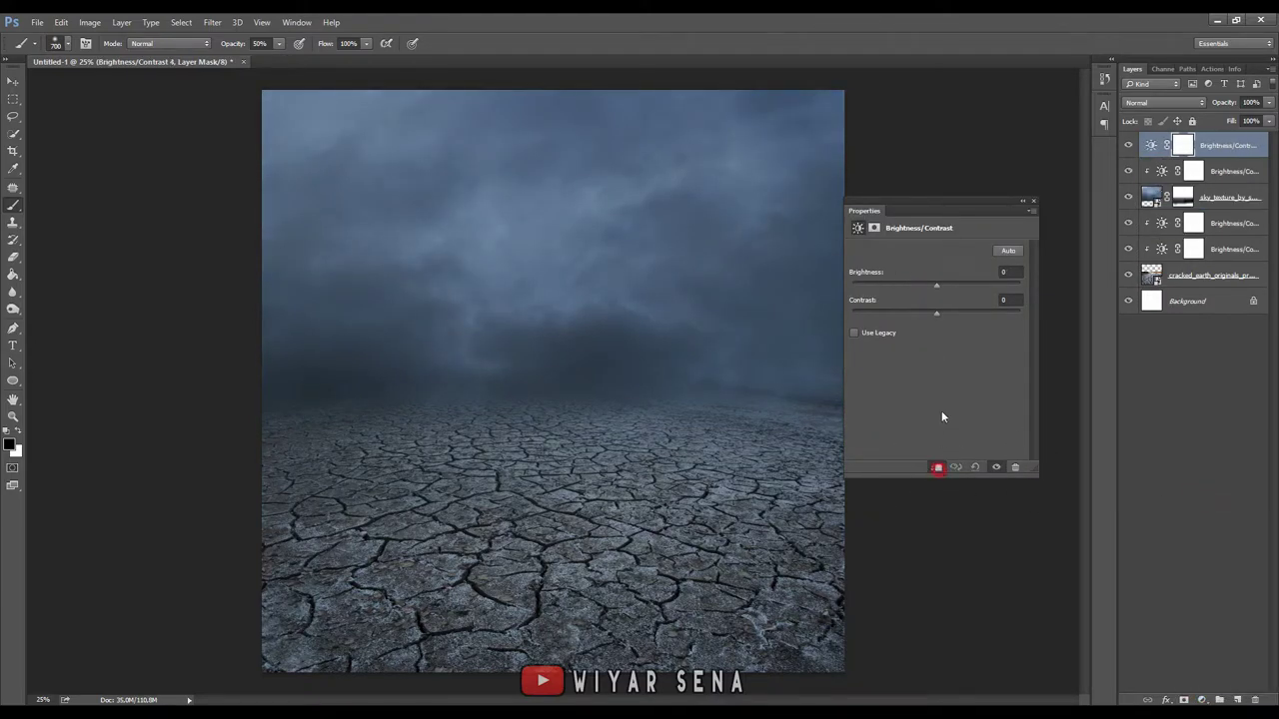
drag(936, 312, 966, 312)
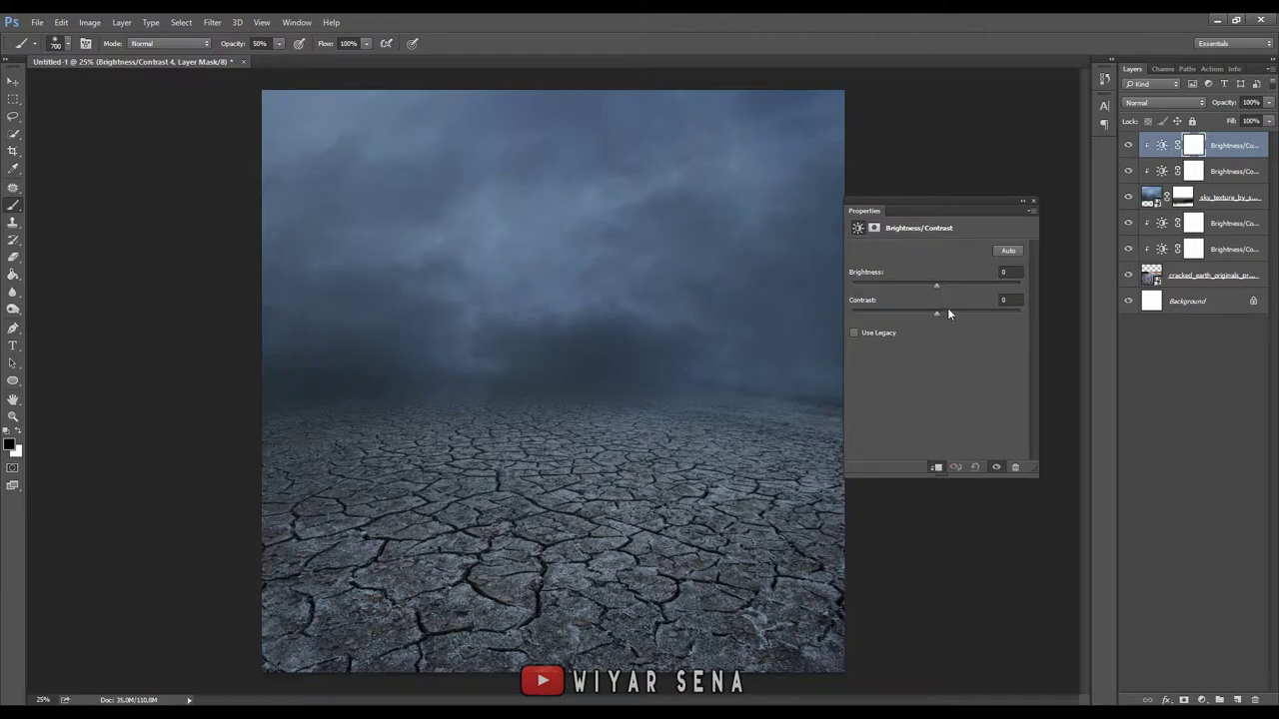
click(1034, 204)
- Apply a Gaussian Blur to the sky texture layer
right_click(1222, 197)
click(1189, 342)
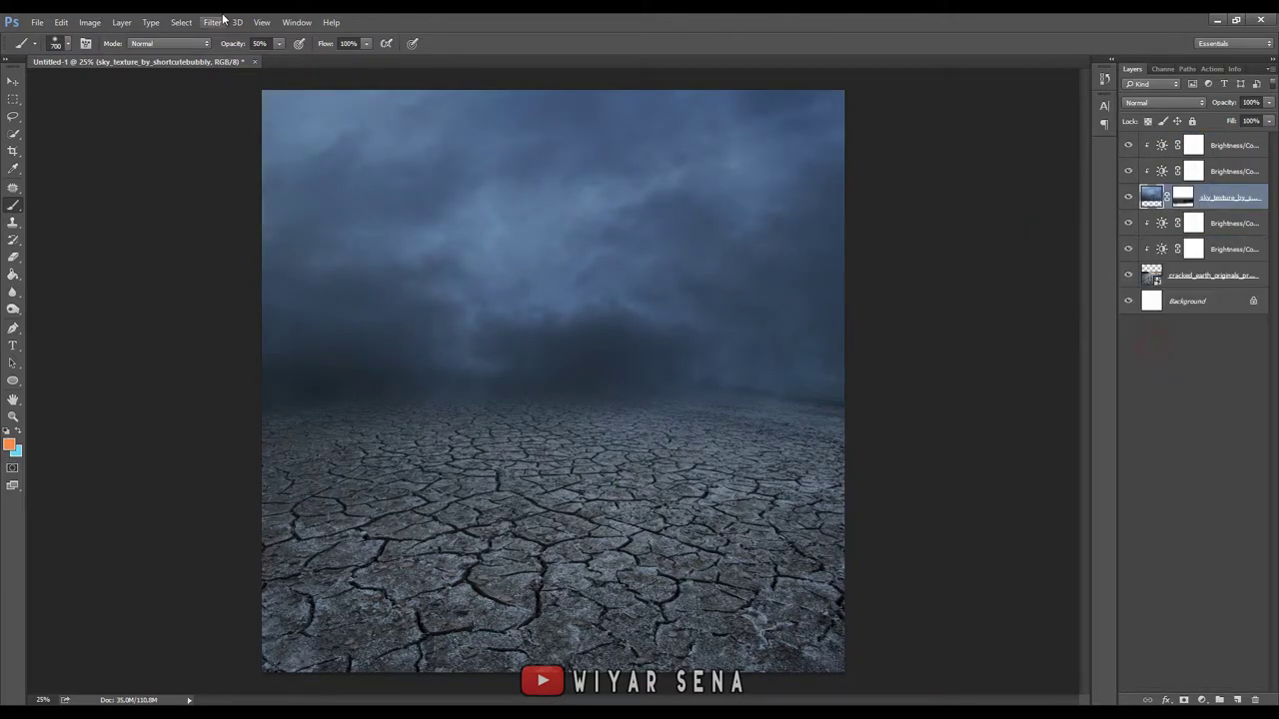
click(215, 22)
click(420, 213)
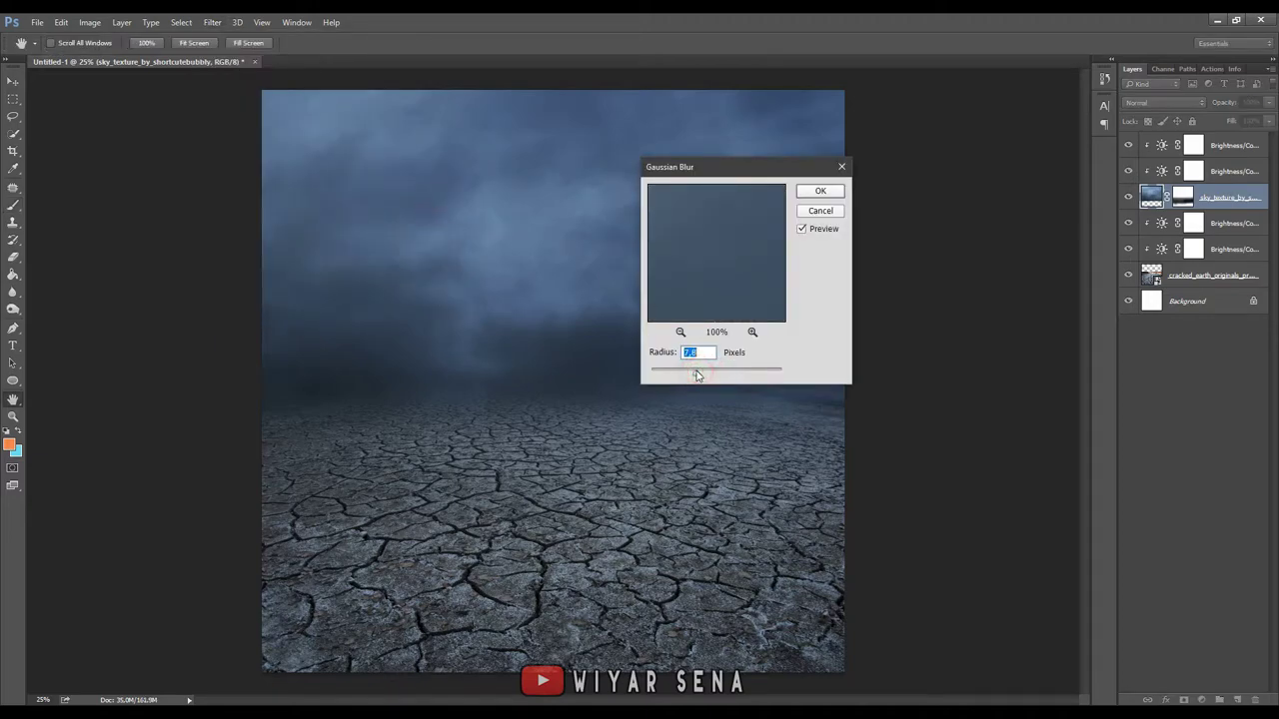
click(828, 194)
- Darken the ground's Brightness/Contrast to -103 and add an empty Layer 1 on top
key(b)
double_click(1161, 249)
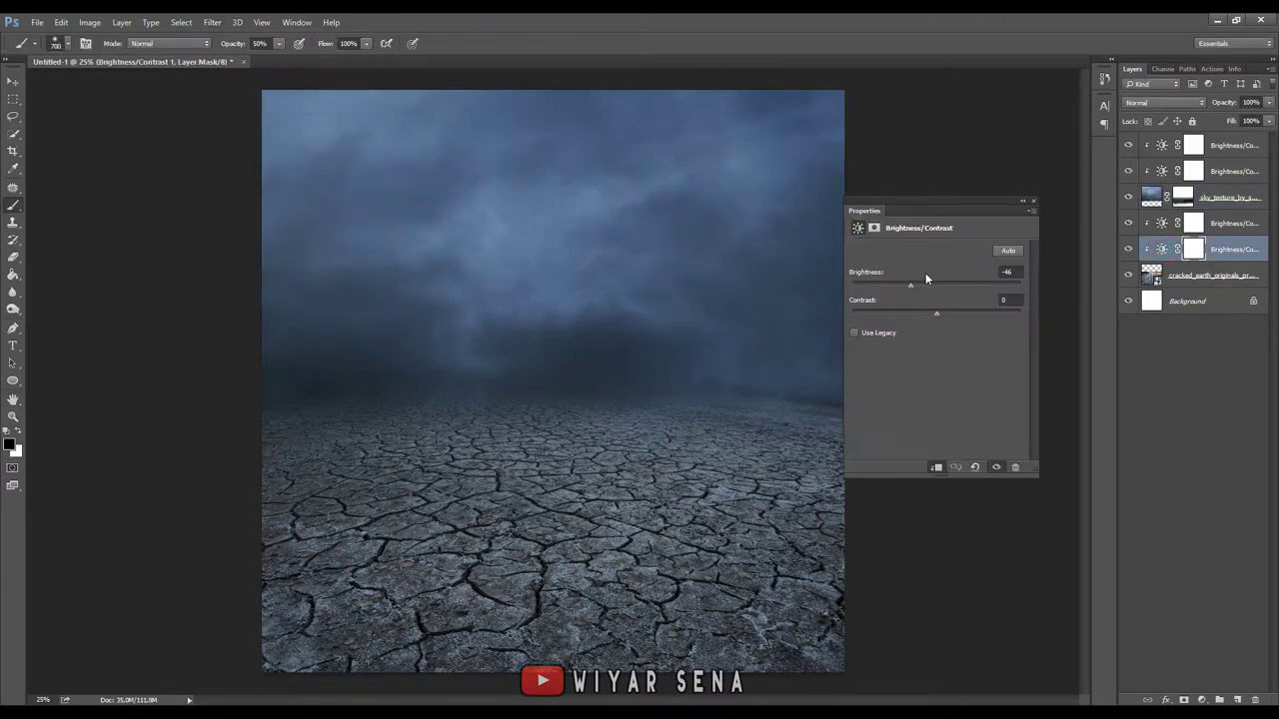
drag(936, 284, 882, 286)
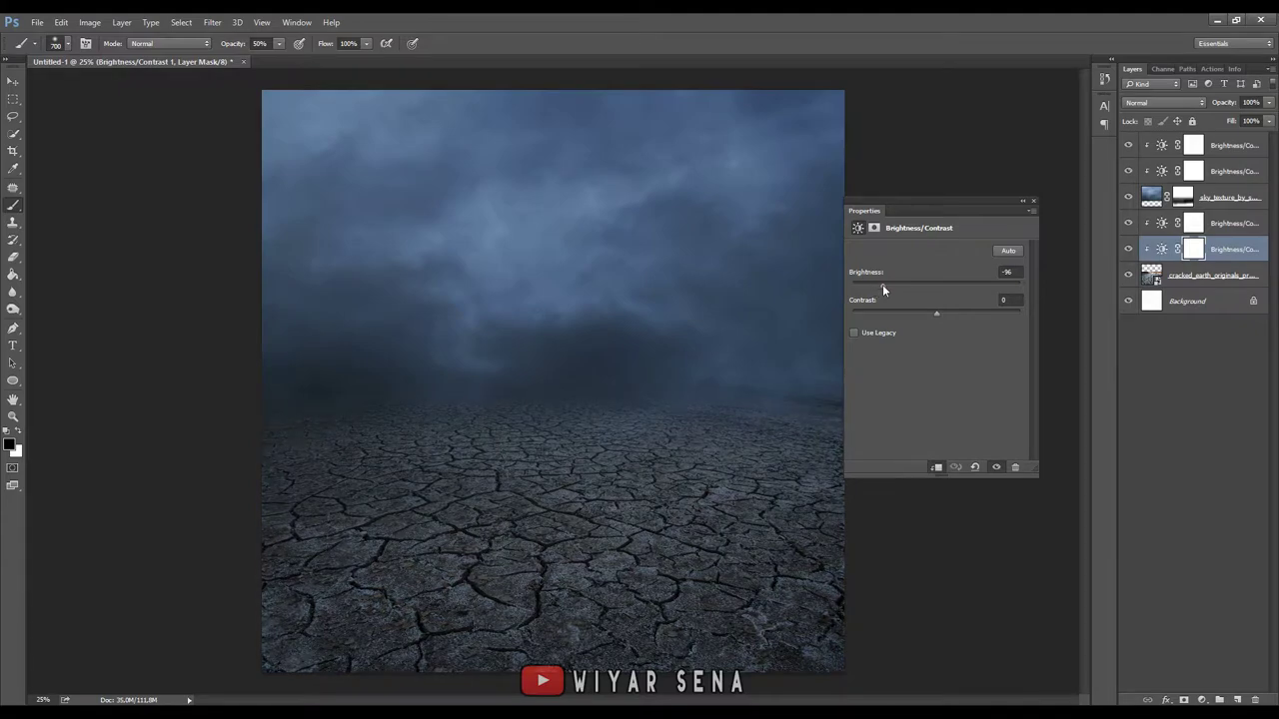
click(1034, 201)
click(1195, 222)
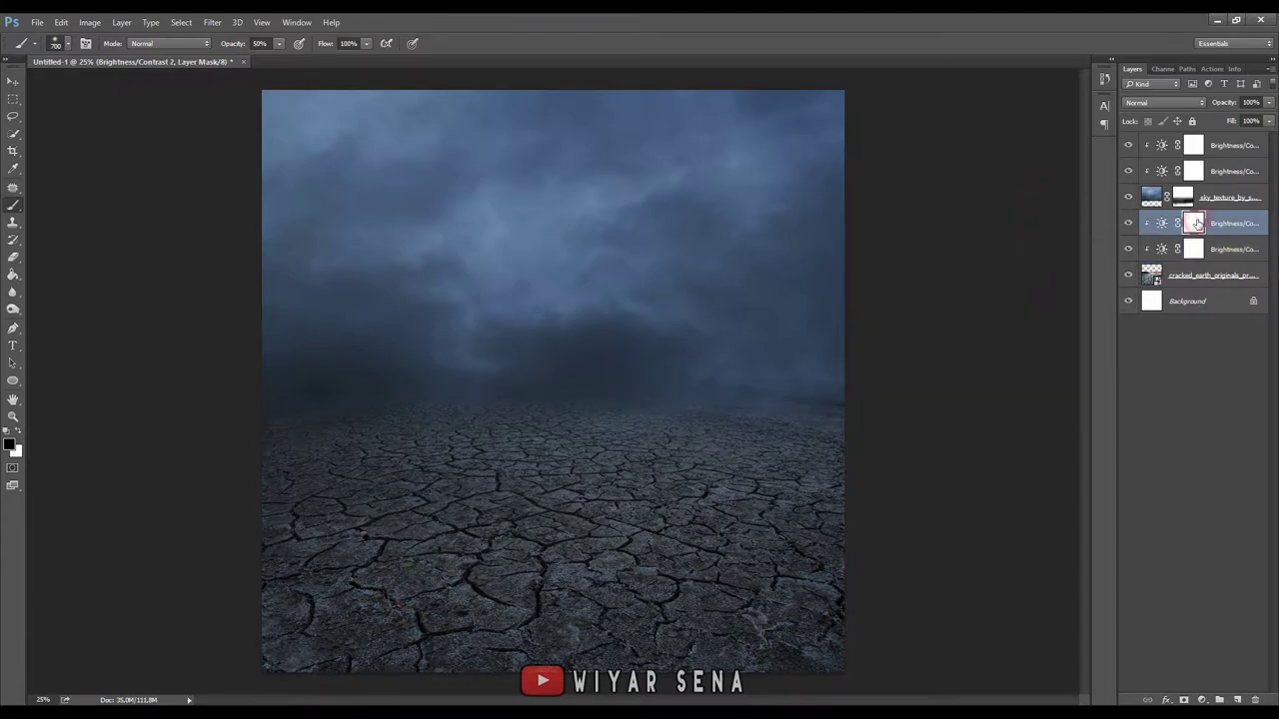
click(1239, 148)
click(1238, 701)
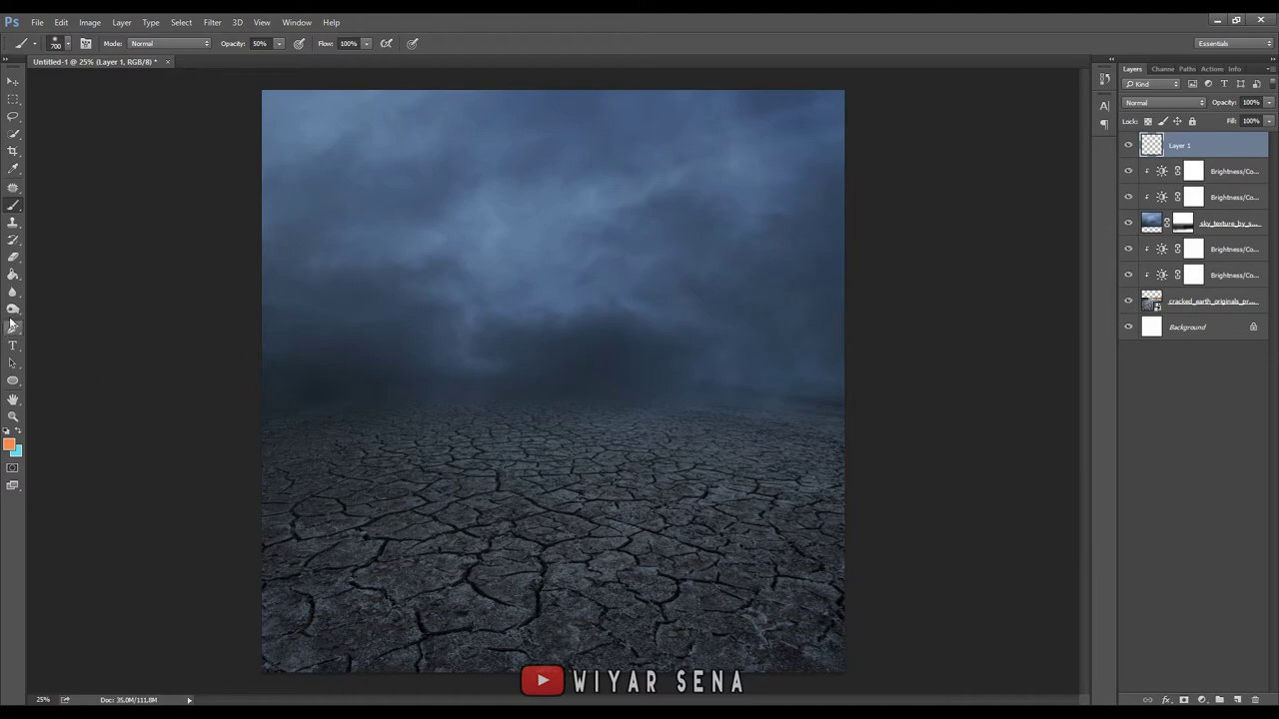
- Set the foreground colour to a dark blue sampled from the fog
click(9, 445)
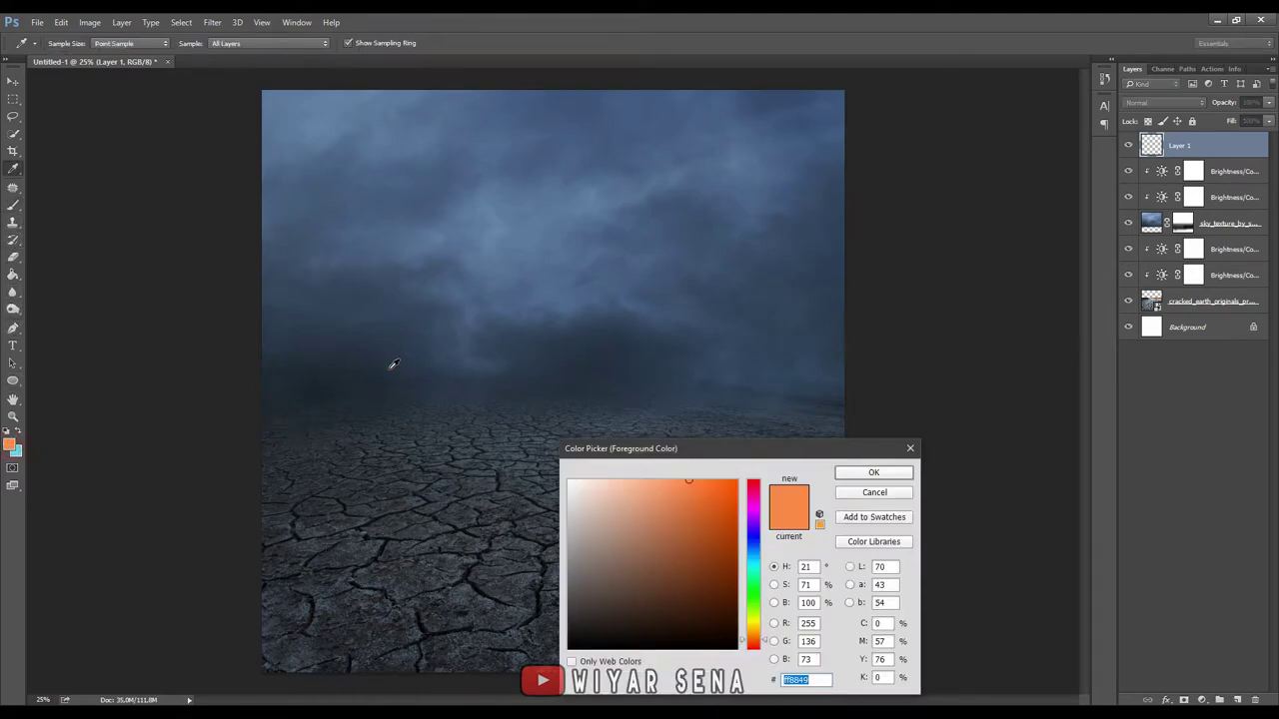
click(399, 370)
click(875, 474)
key(b)
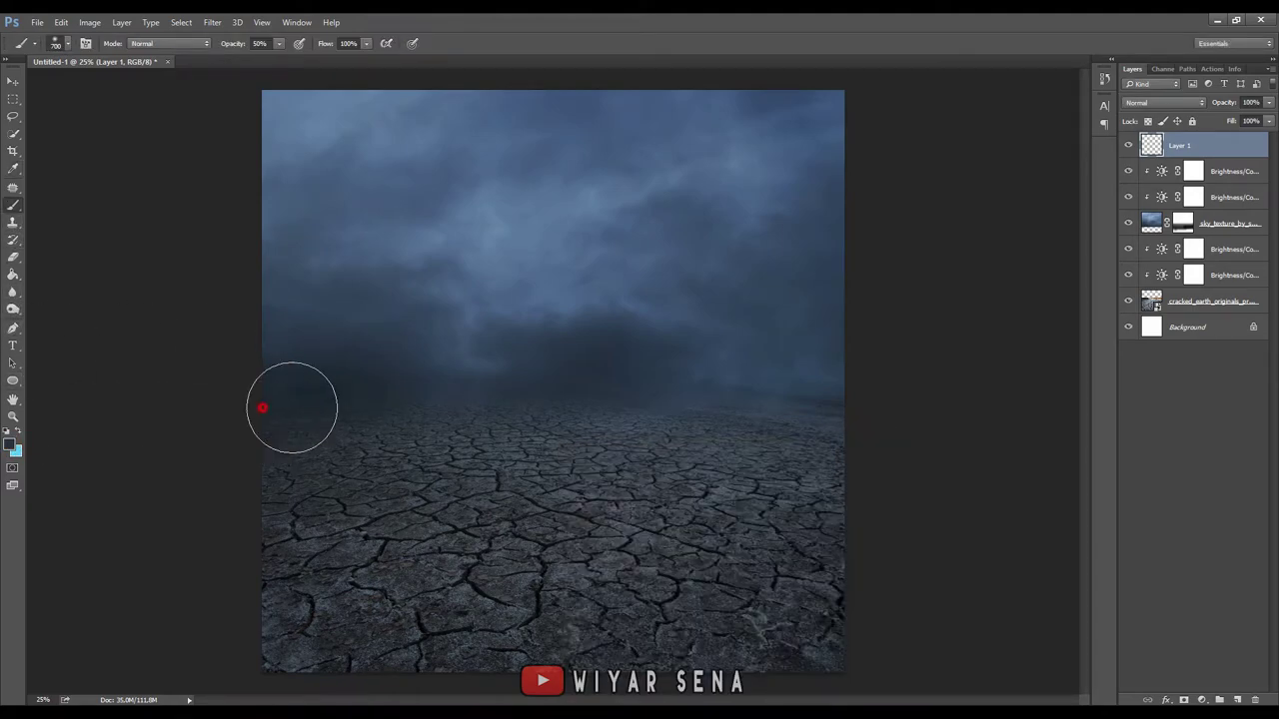
- Paint soft dark blue haze across the horizon and right-side fog on Layer 1
drag(179, 386, 296, 324)
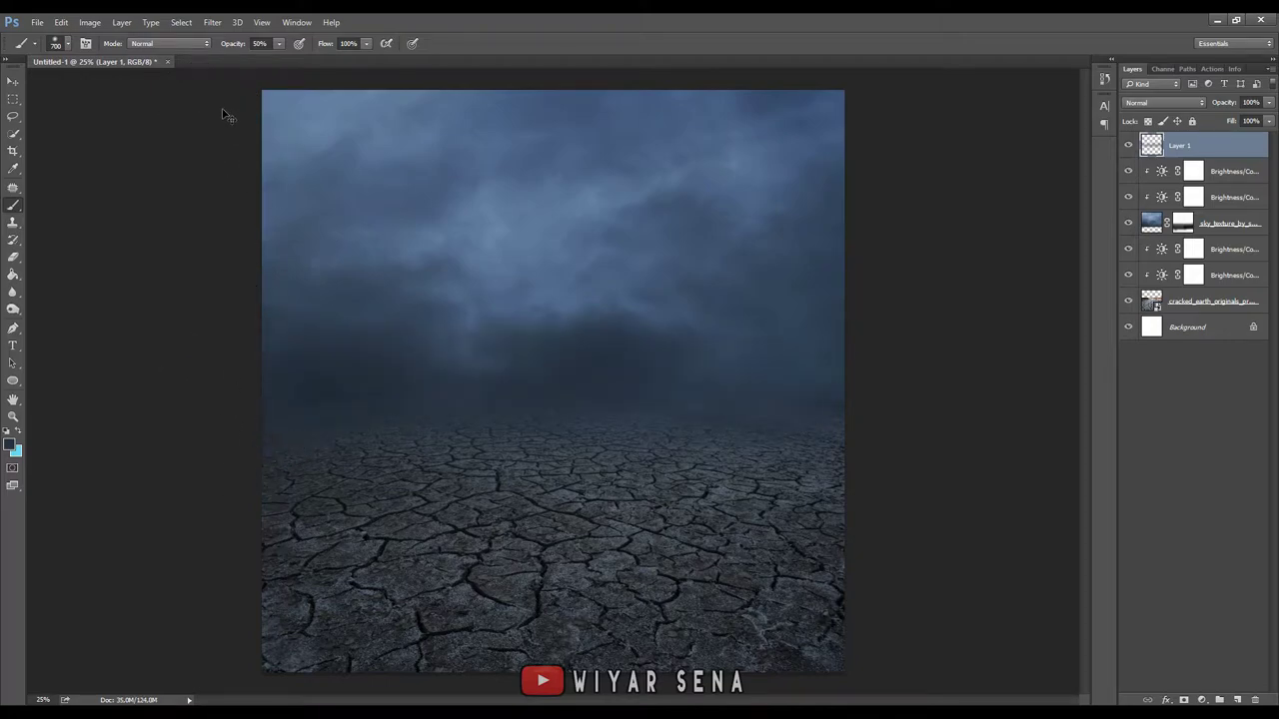
key(ctrl+z)
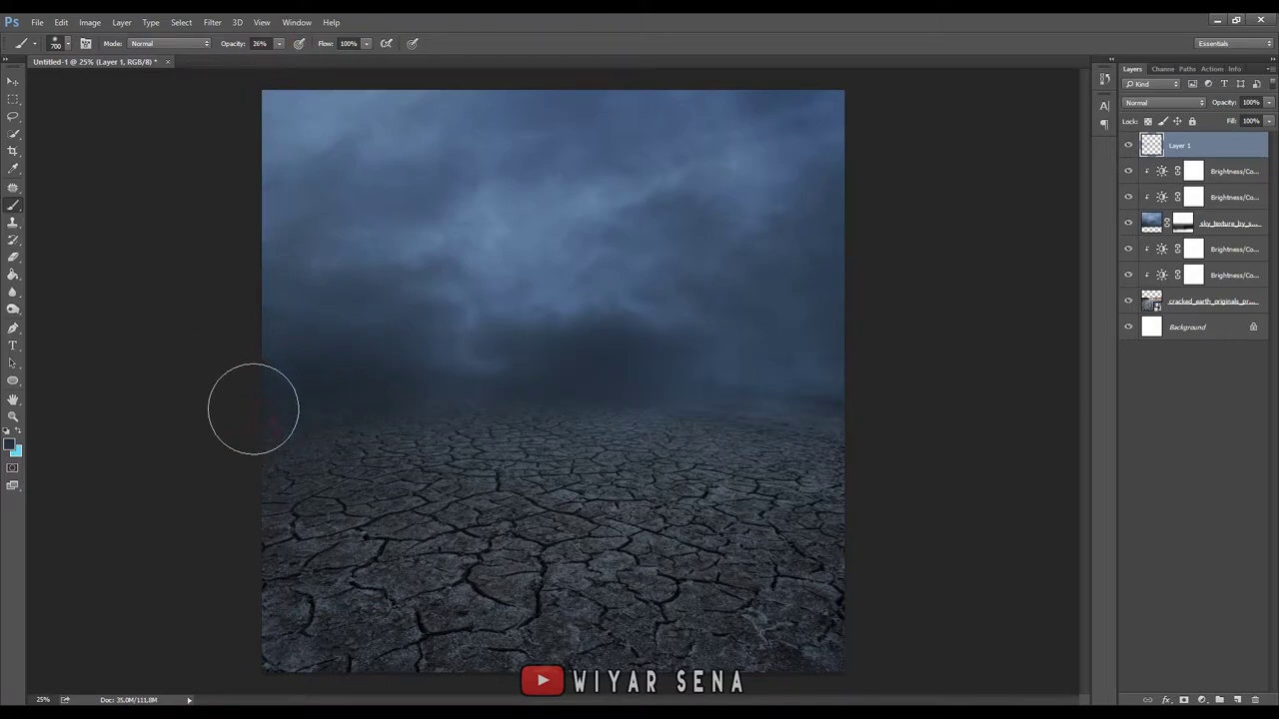
drag(300, 405, 876, 389)
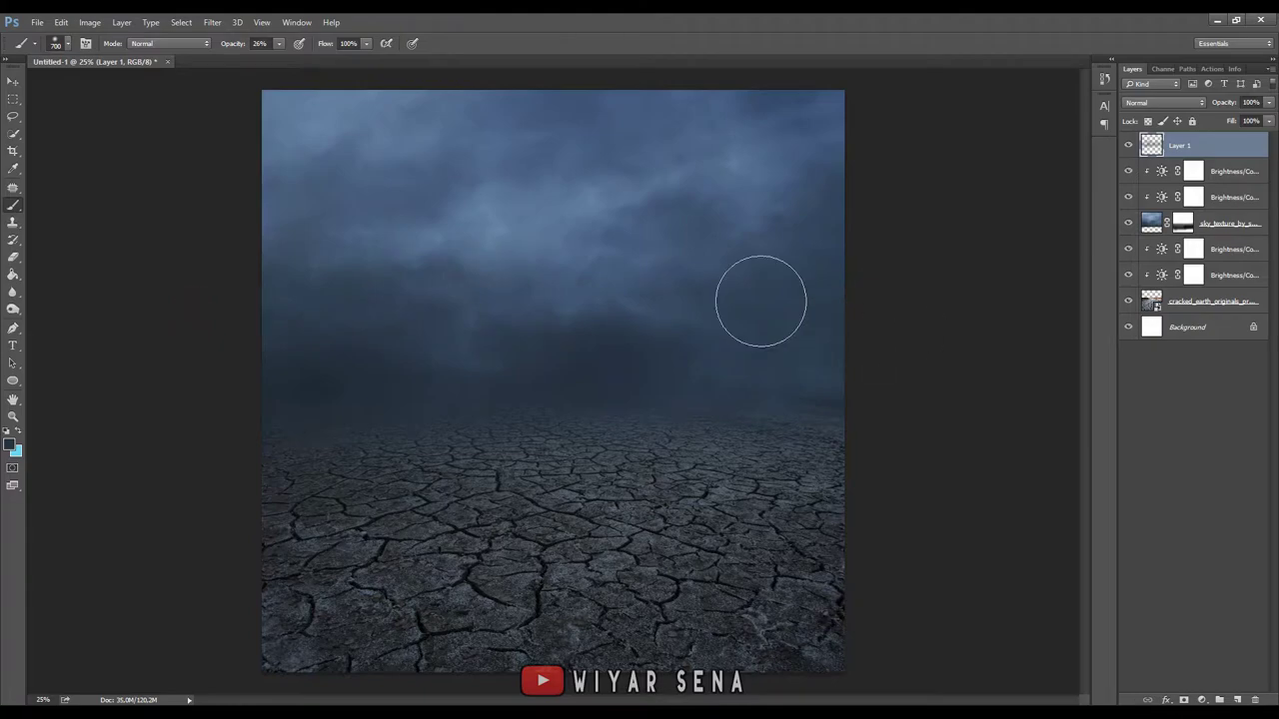
drag(760, 300, 97, 380)
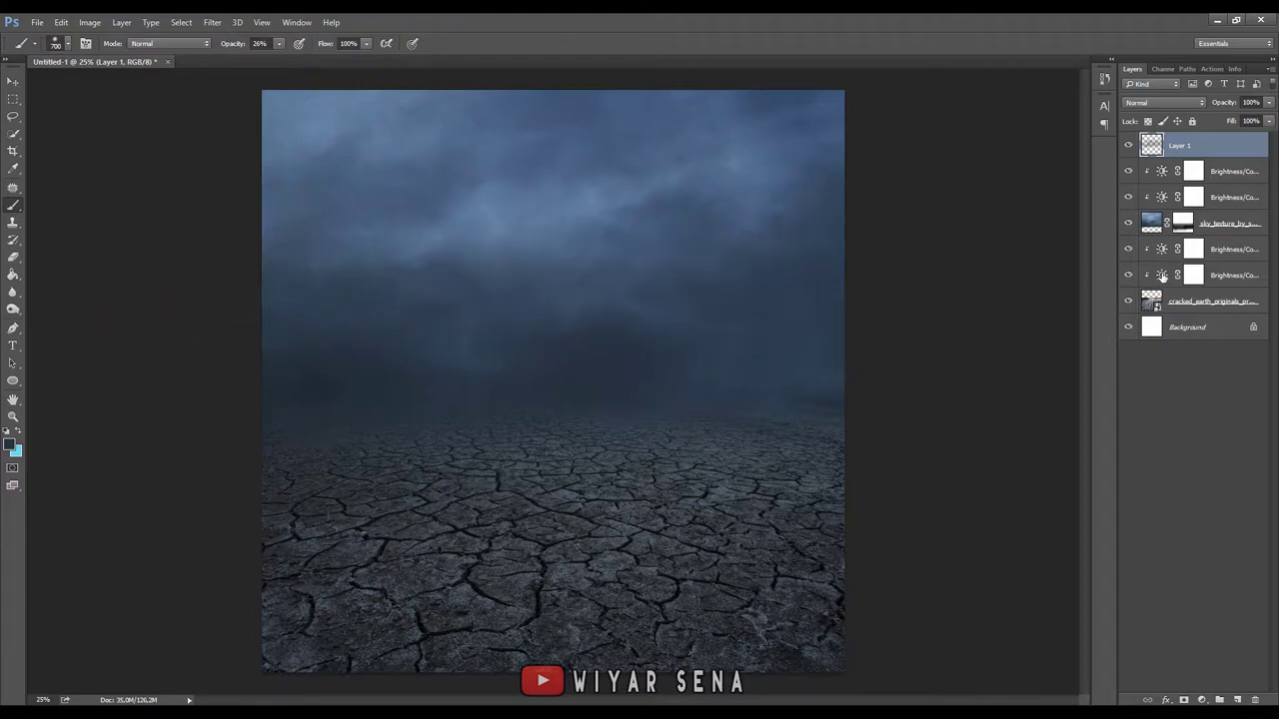
- Place CUBE.png, scaled to about half size, in the middle of the ground
key(alt+Tab)
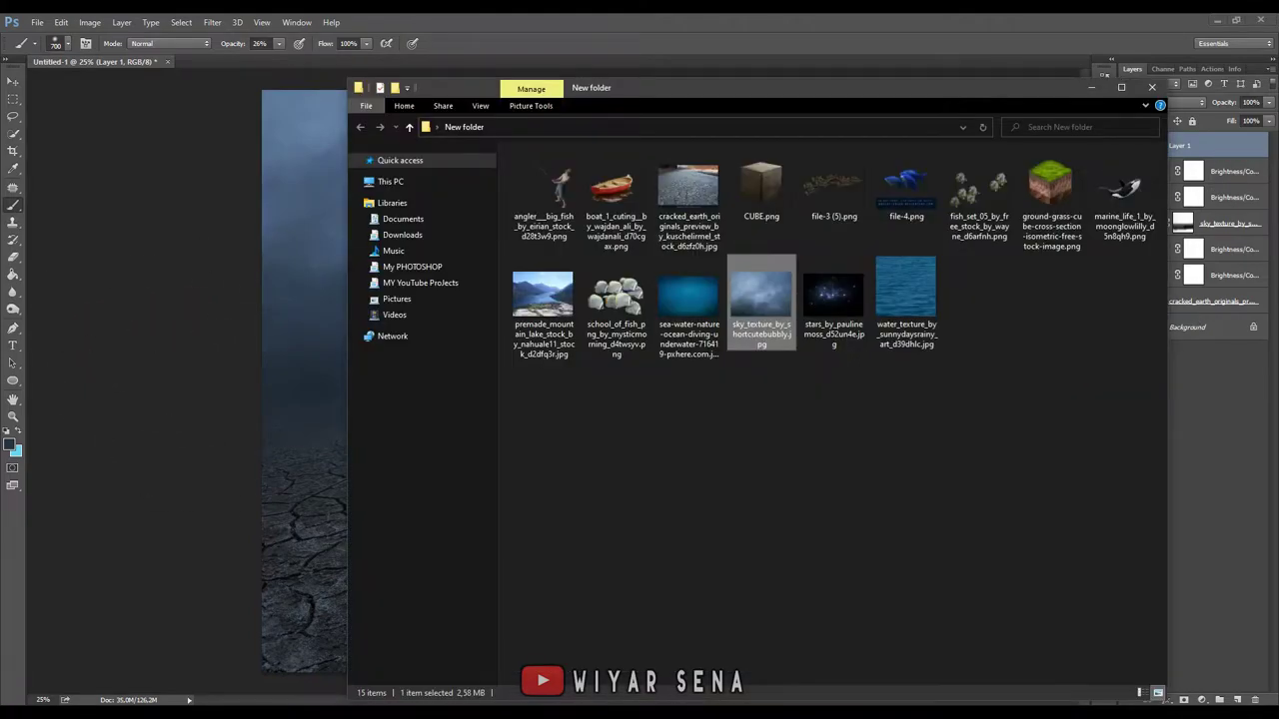
drag(761, 189, 221, 491)
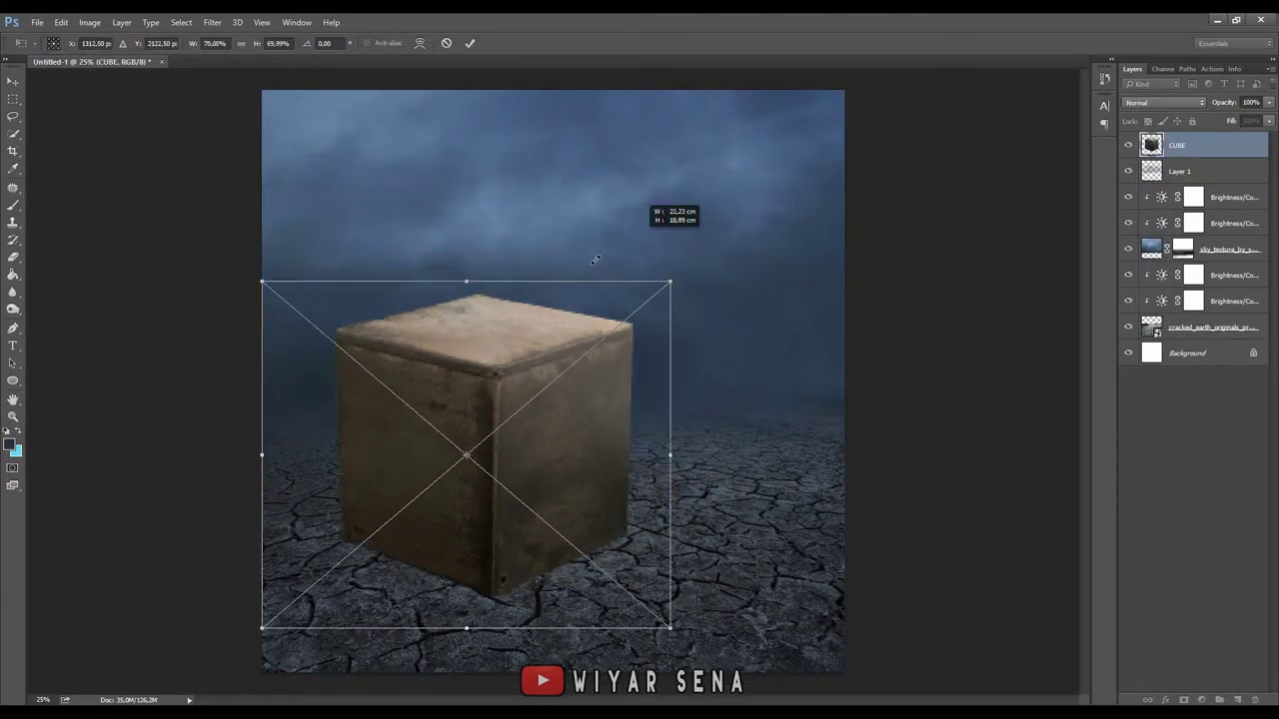
drag(843, 128, 565, 371)
mouse_move(419, 390)
mouse_down()
mouse_move(561, 367)
mouse_move(653, 279)
mouse_up()
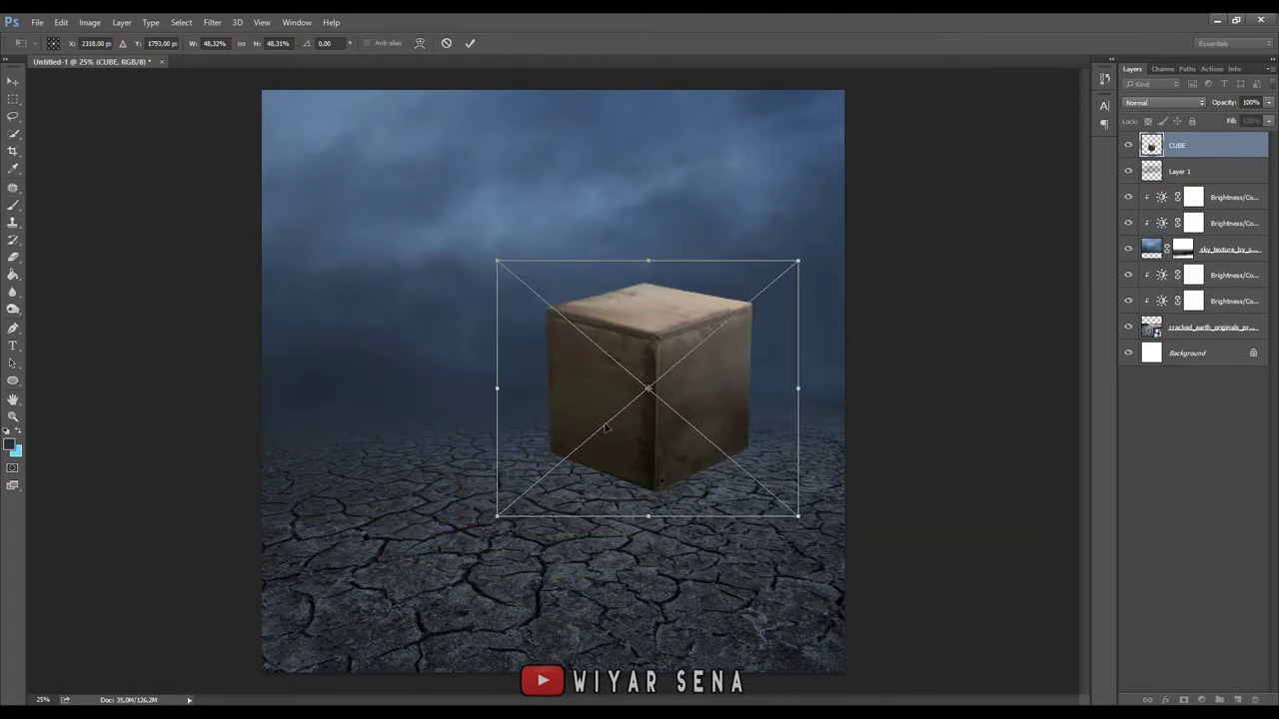
mouse_move(494, 513)
mouse_down()
mouse_move(519, 509)
mouse_move(470, 554)
mouse_up()
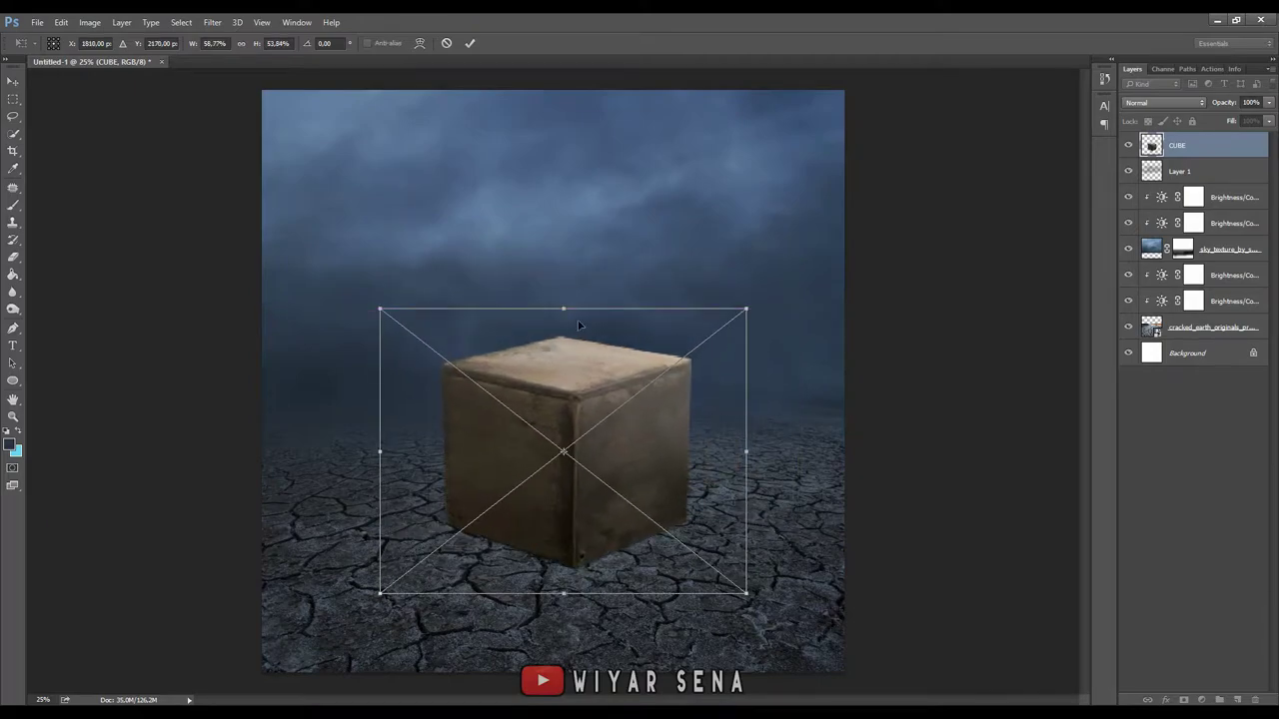
drag(562, 306, 579, 277)
drag(560, 330, 544, 362)
- Distort the cube's bottom edge downward and widen its base in perspective
right_click(543, 523)
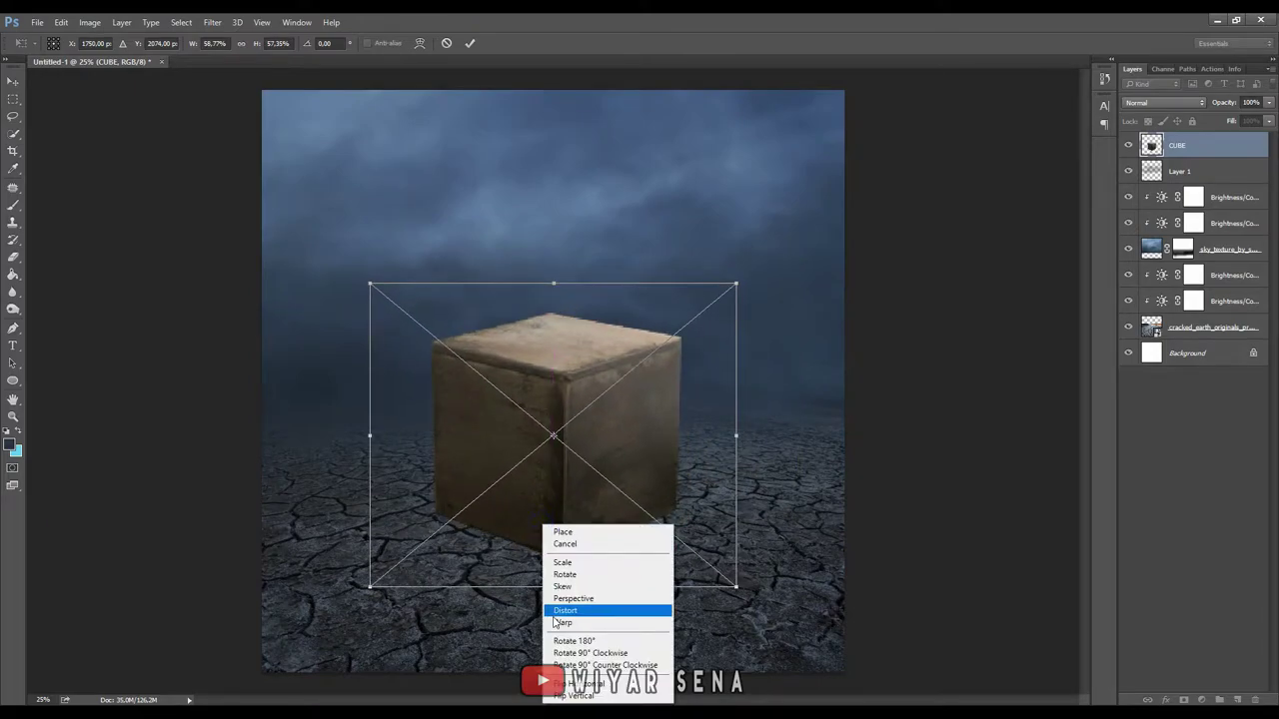
click(563, 607)
drag(553, 587, 554, 595)
right_click(609, 455)
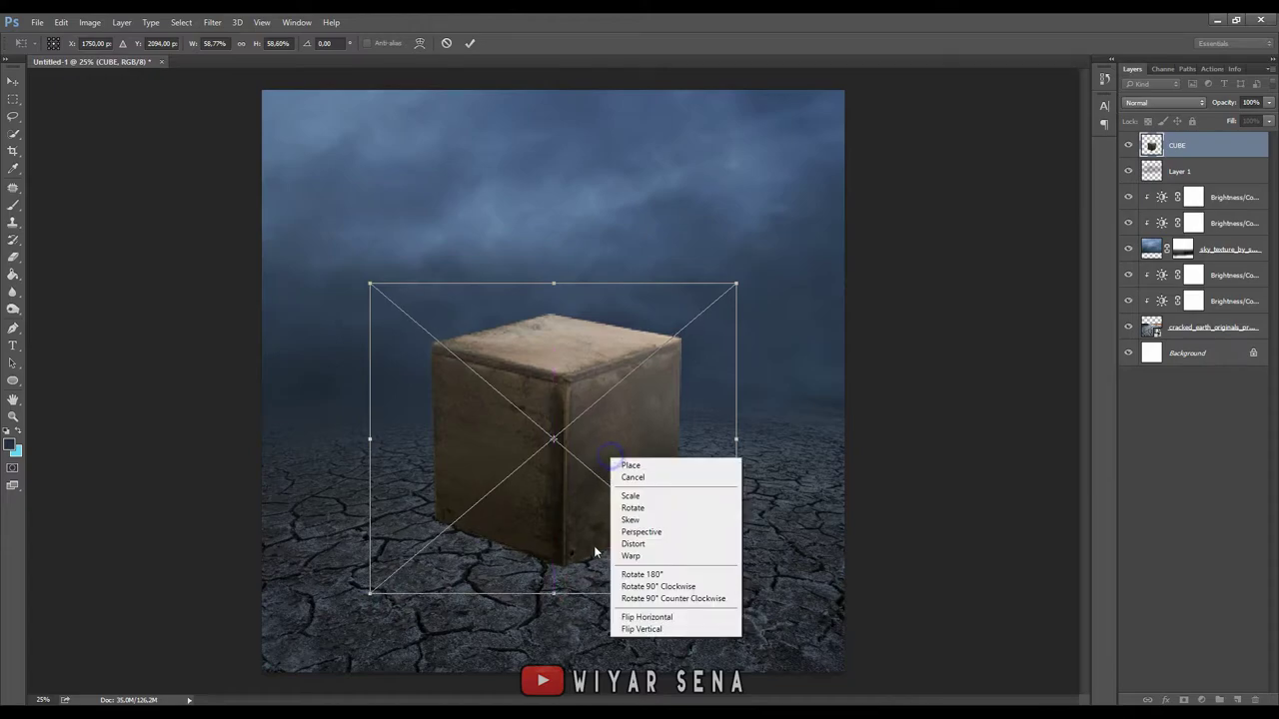
click(632, 528)
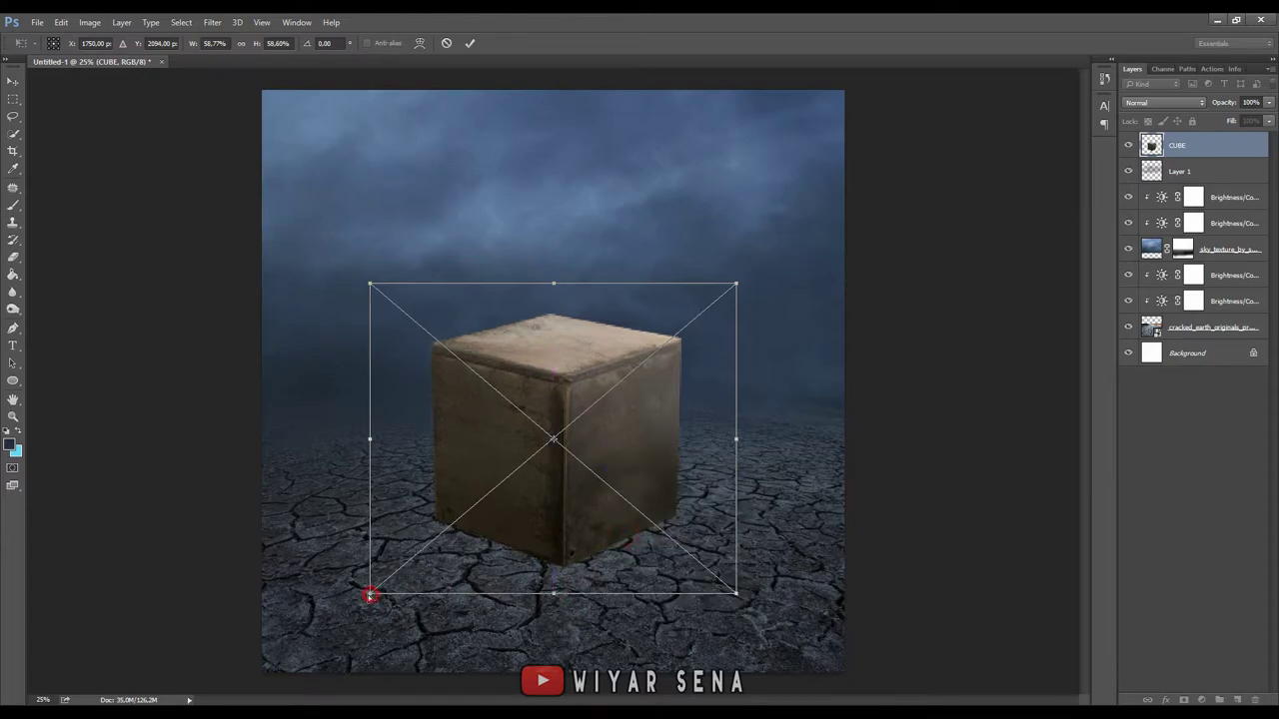
drag(369, 595, 354, 597)
click(468, 44)
- Refine the cube's perspective, adjusting its top edge and bottom corners to match the ground
key(b)
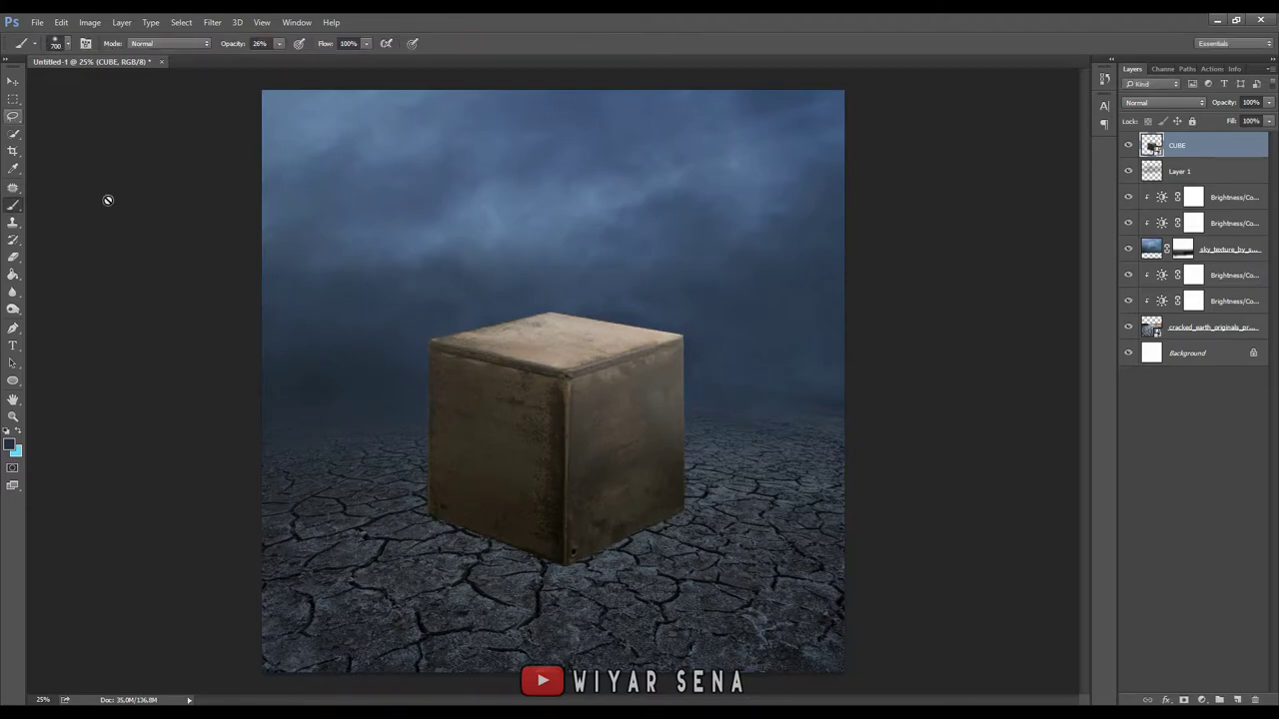
click(13, 81)
right_click(556, 348)
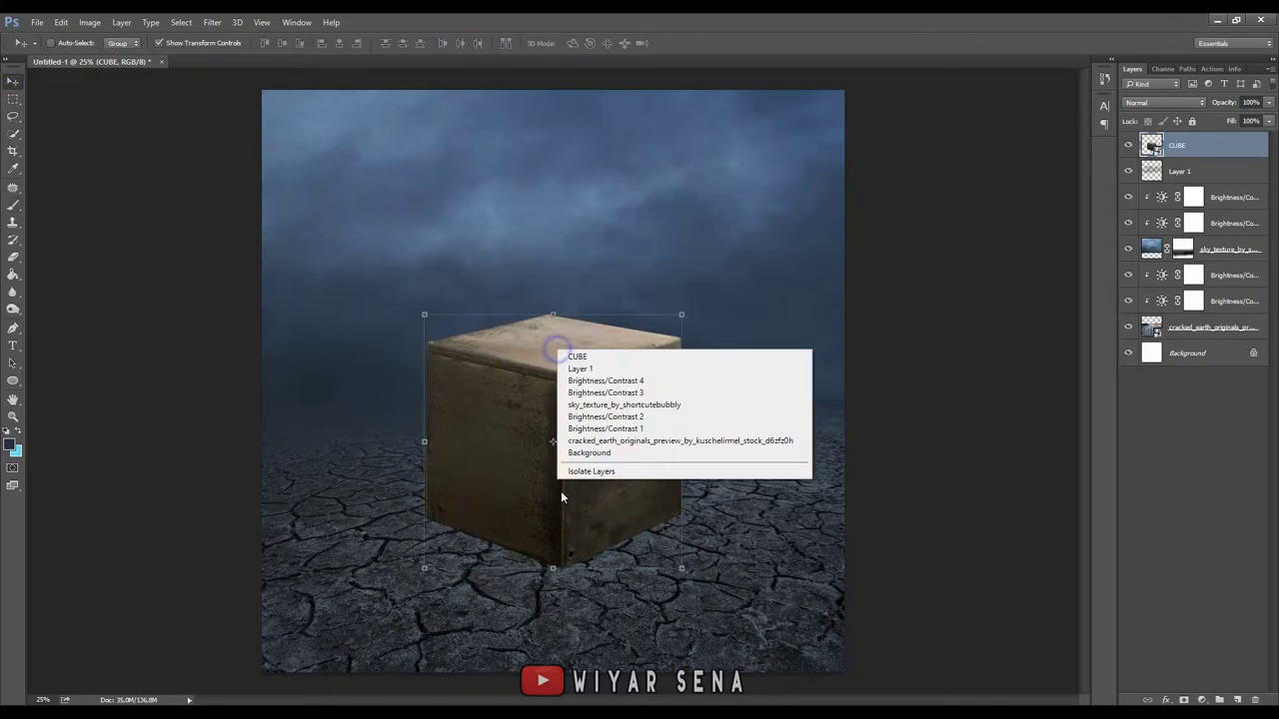
click(561, 496)
key(ctrl+t)
right_click(550, 313)
click(599, 399)
mouse_move(553, 287)
mouse_down()
mouse_move(555, 298)
mouse_move(552, 285)
mouse_up()
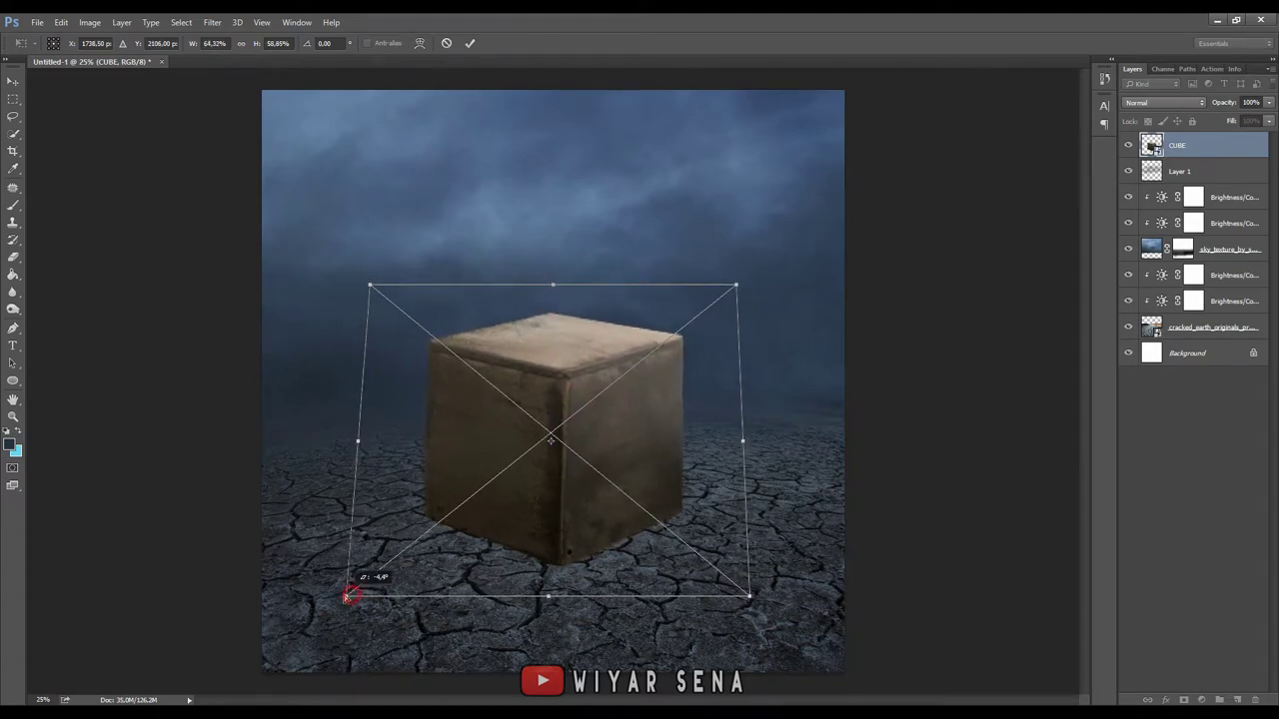
drag(352, 595, 338, 595)
drag(755, 599, 760, 603)
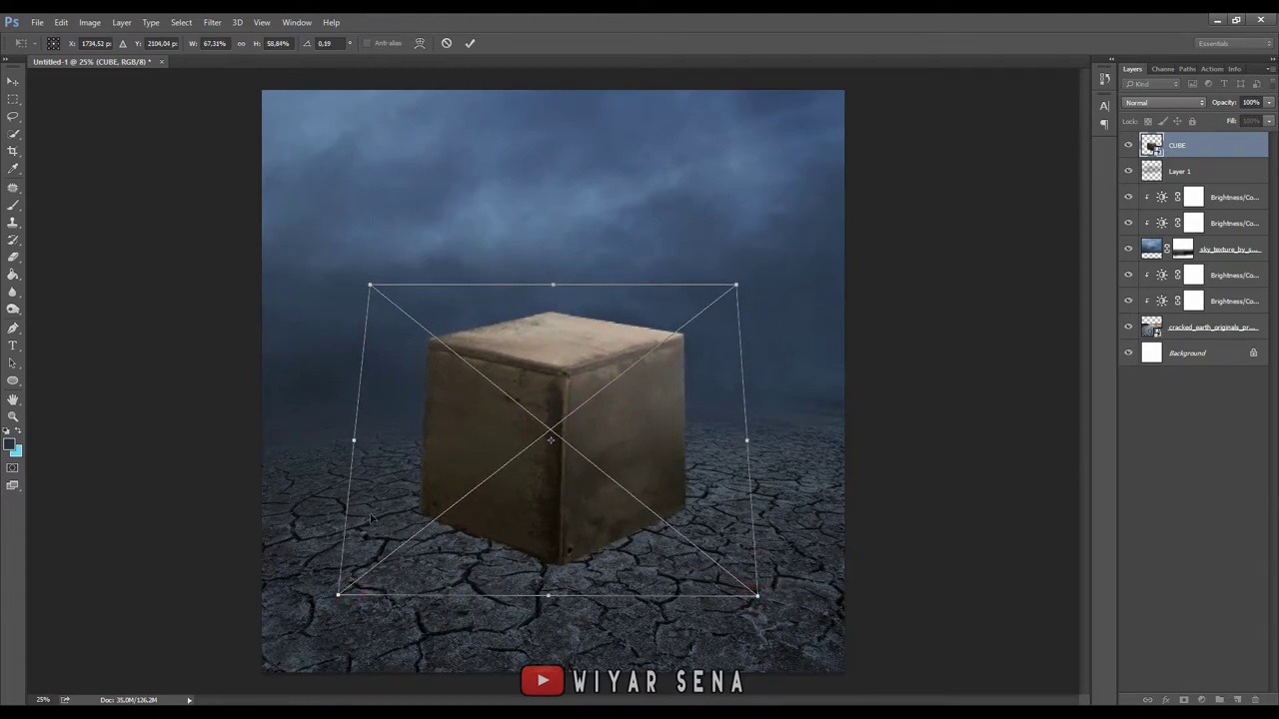
drag(338, 595, 354, 594)
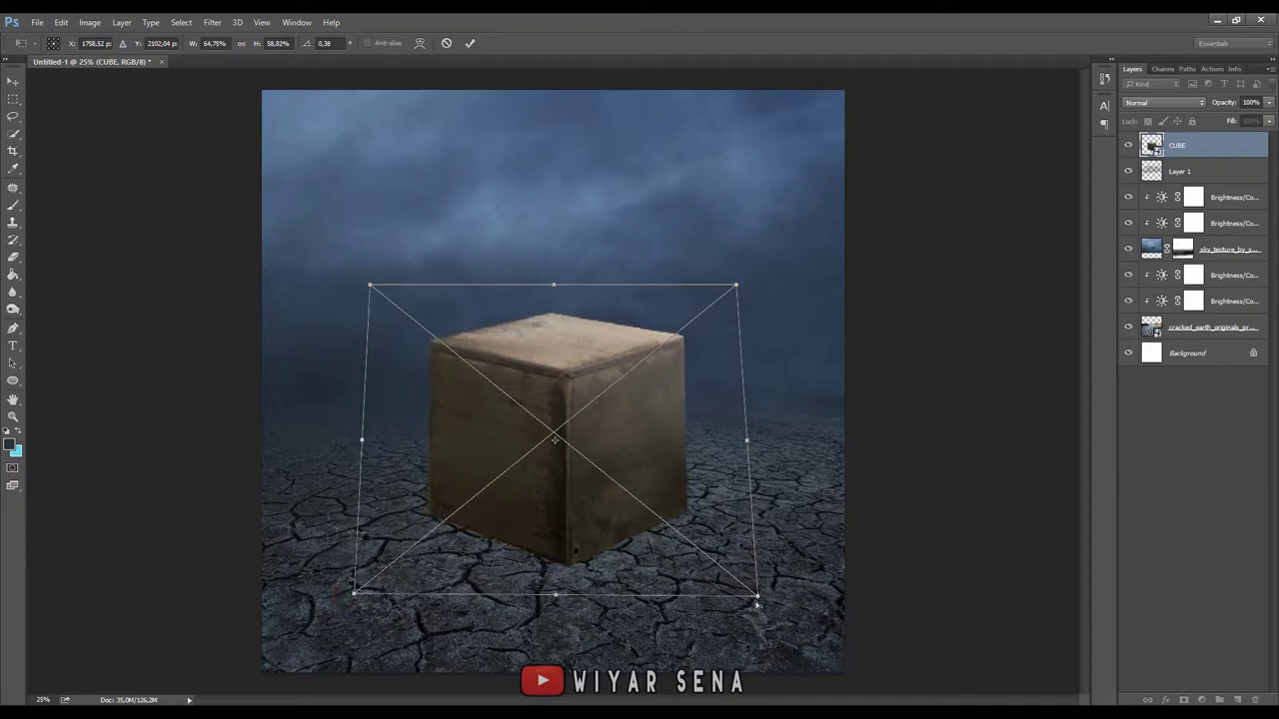
drag(756, 603, 745, 591)
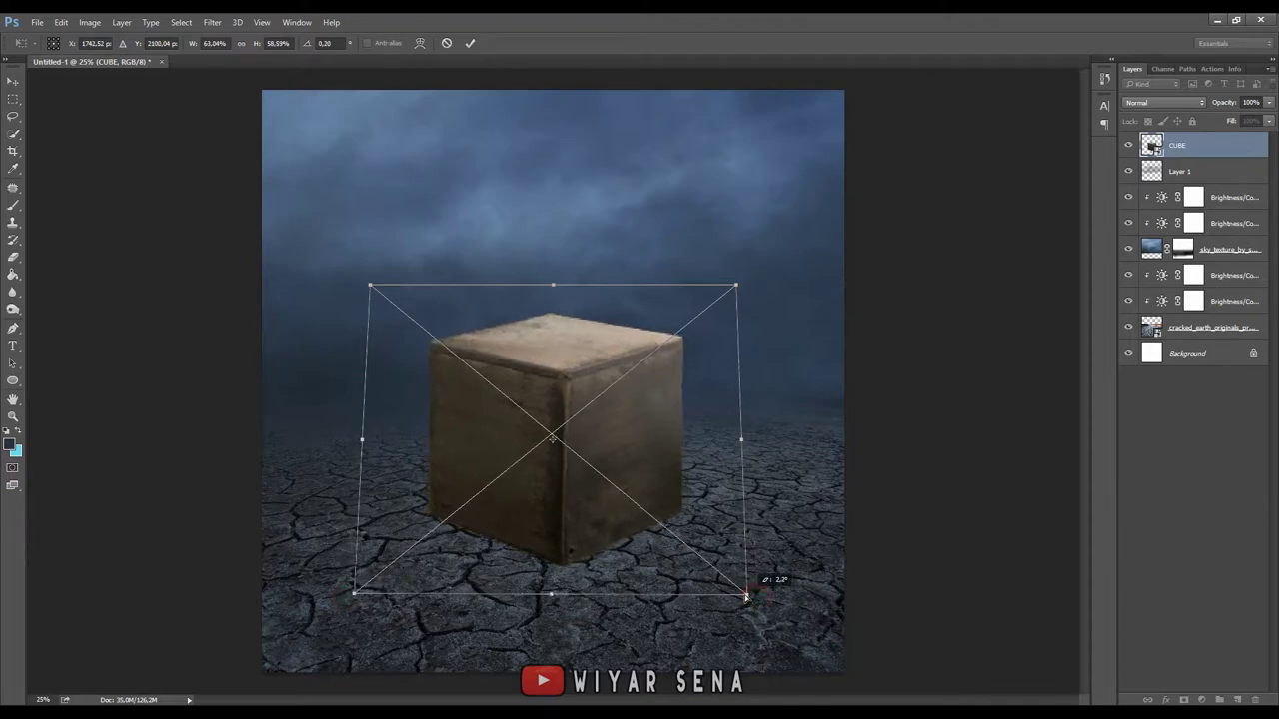
click(472, 43)
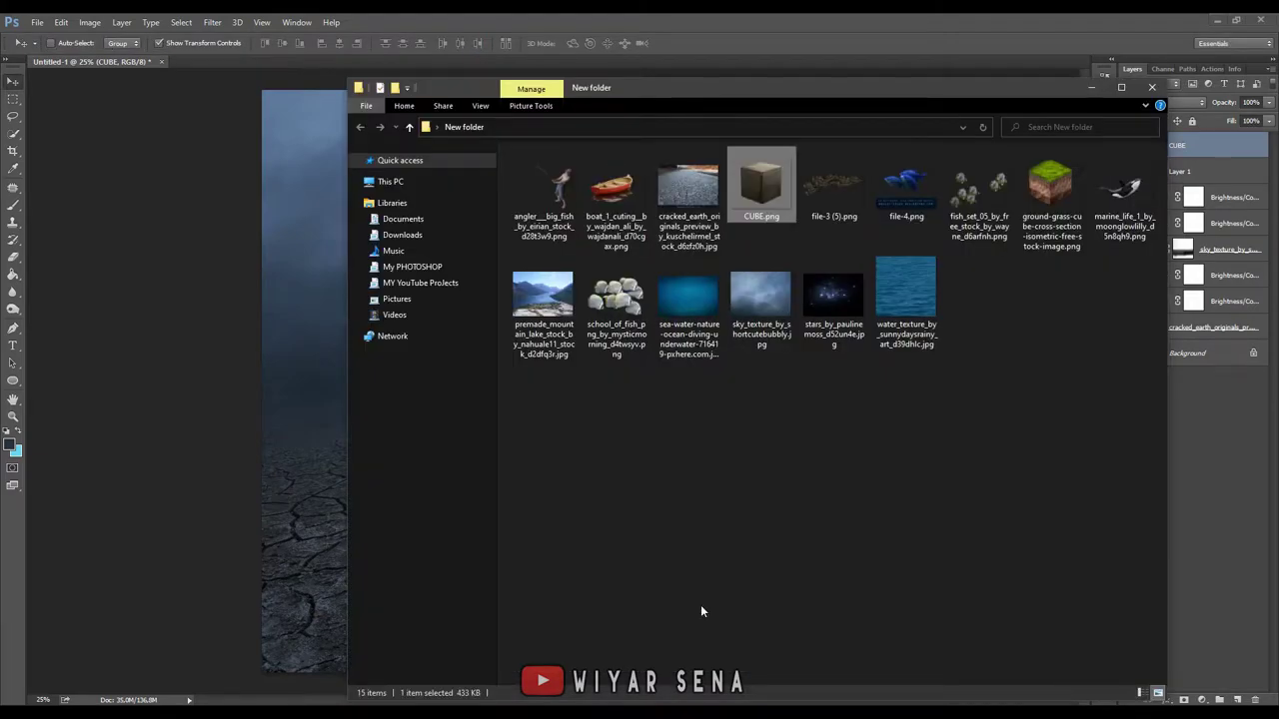
click(685, 337)
- Cancel the pending image placement and switch to the Pen tool on the cube
key(Return)
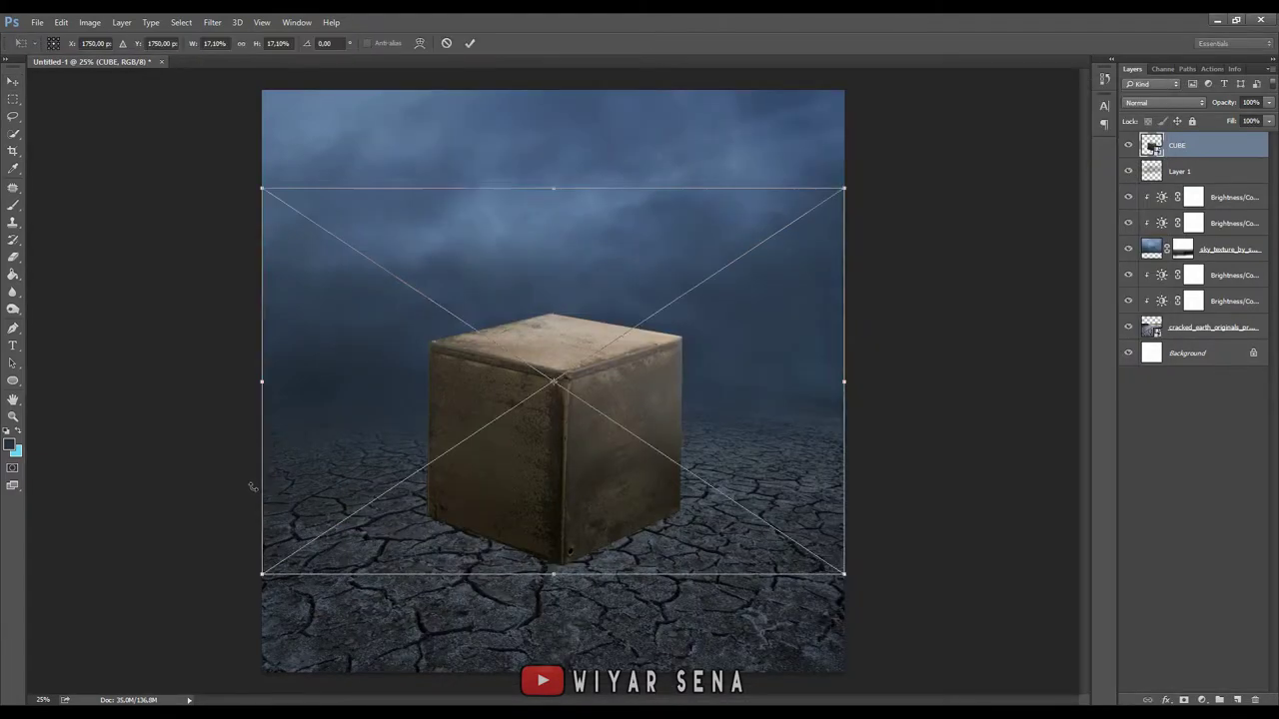
click(445, 43)
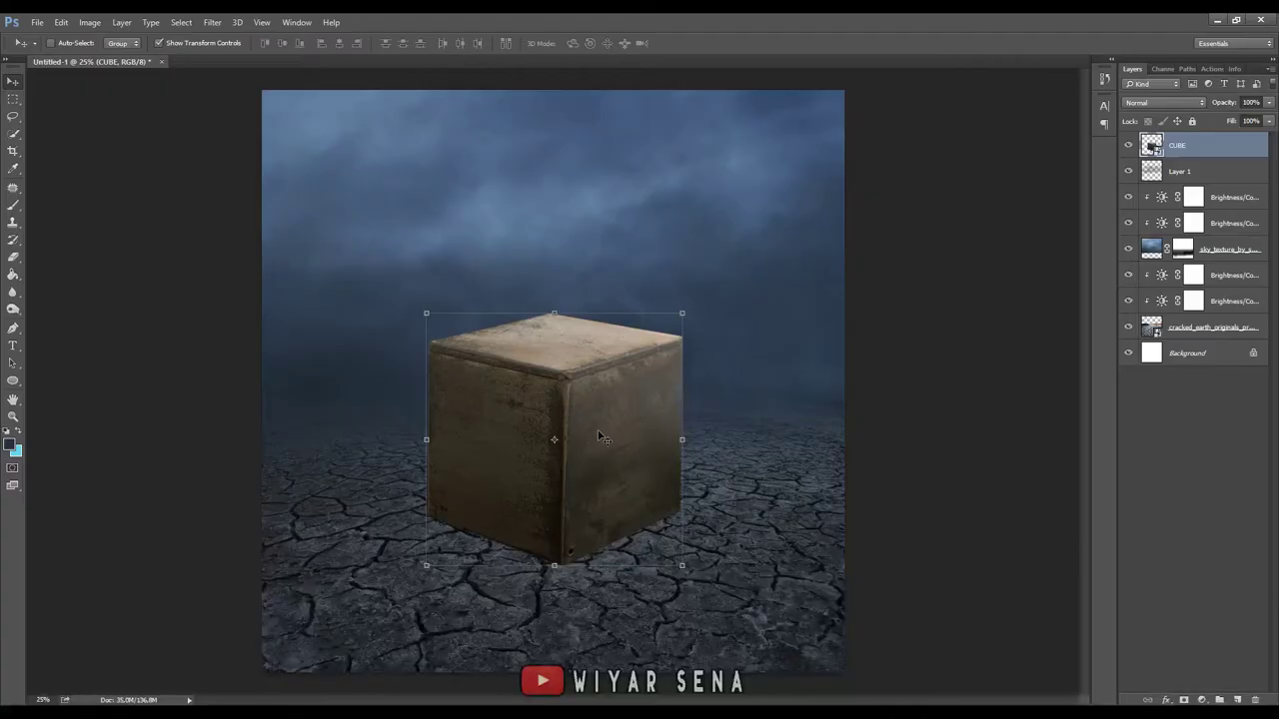
scroll(603, 456, up, 3)
scroll(582, 294, down, 2)
key(p)
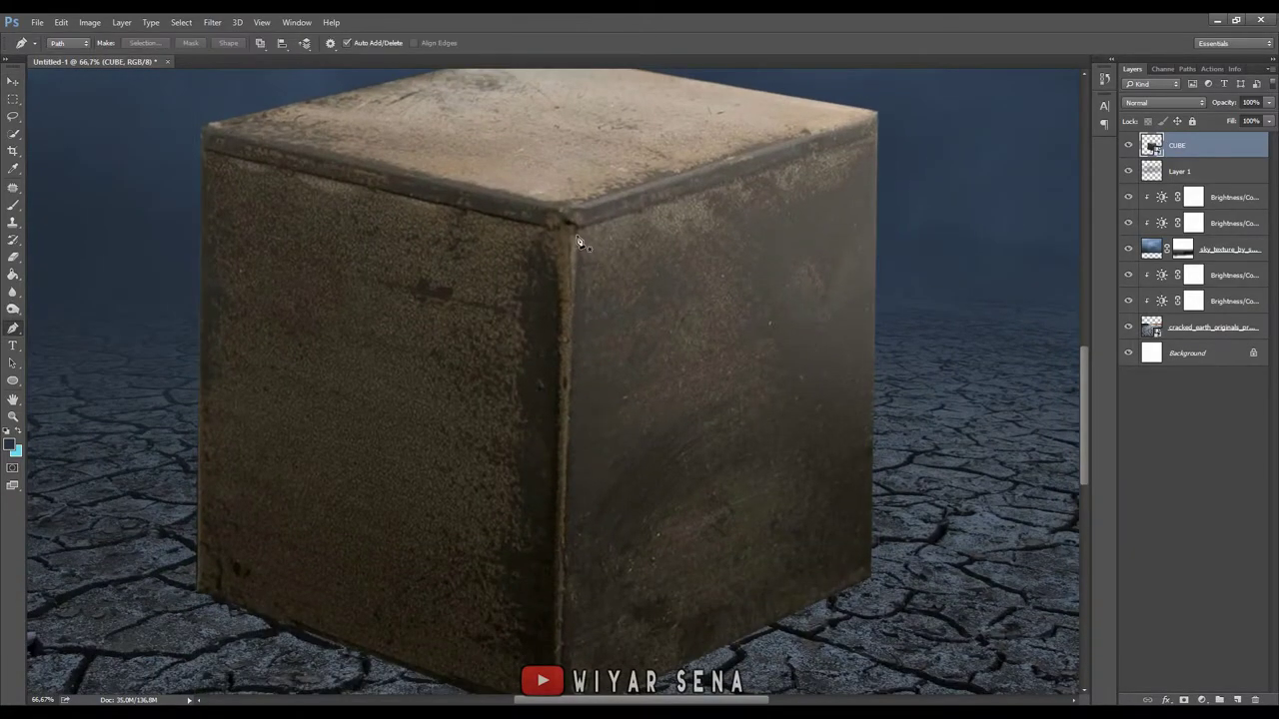
scroll(567, 354, down, 5)
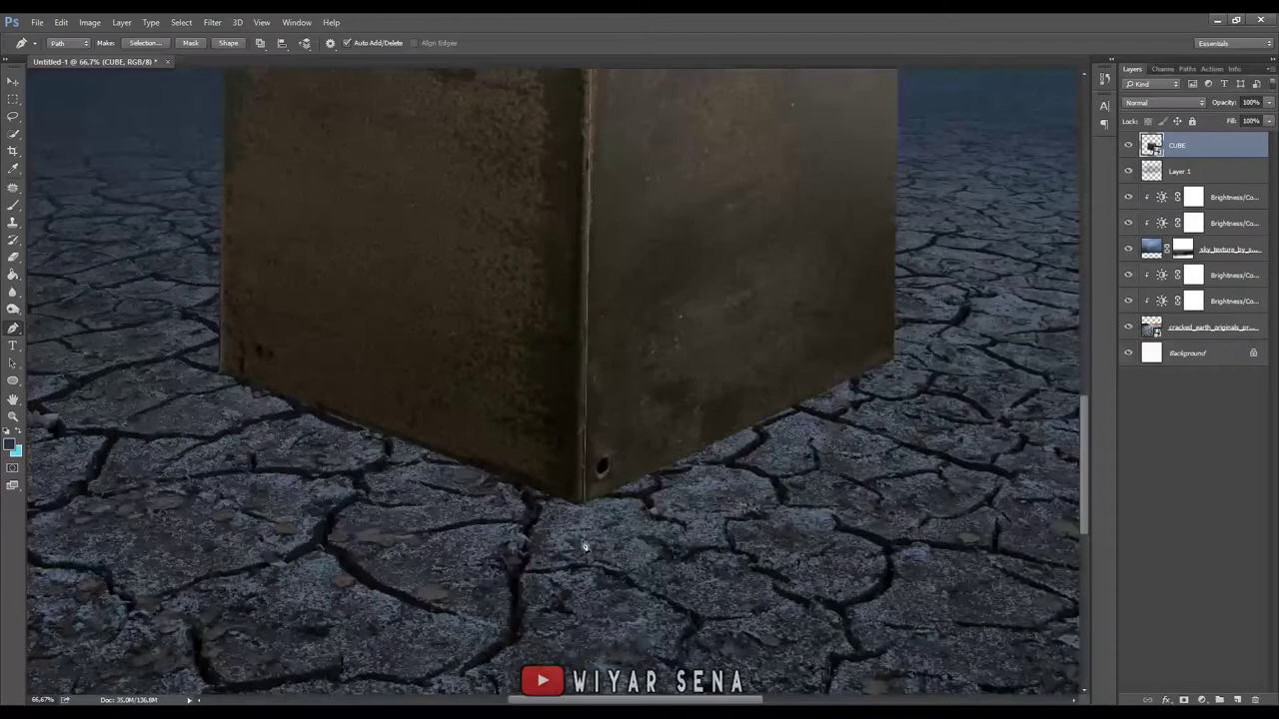
key(ctrl+z)
scroll(571, 530, up, 3)
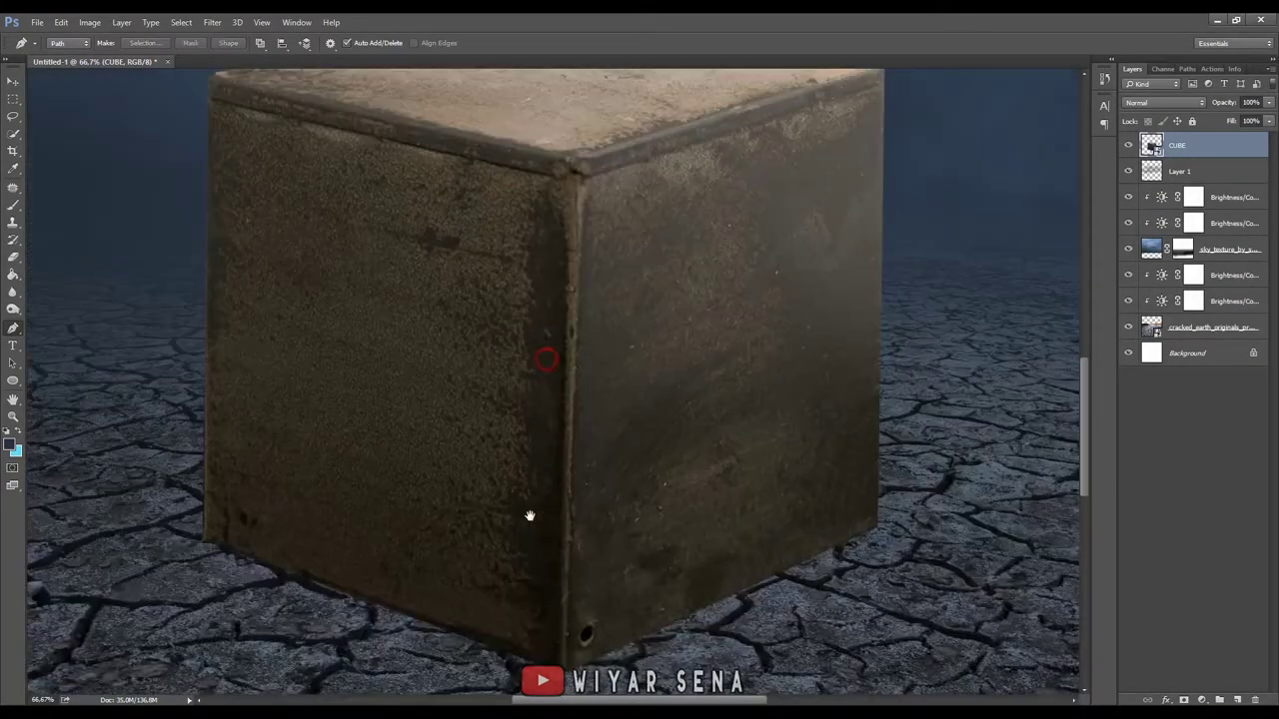
click(565, 630)
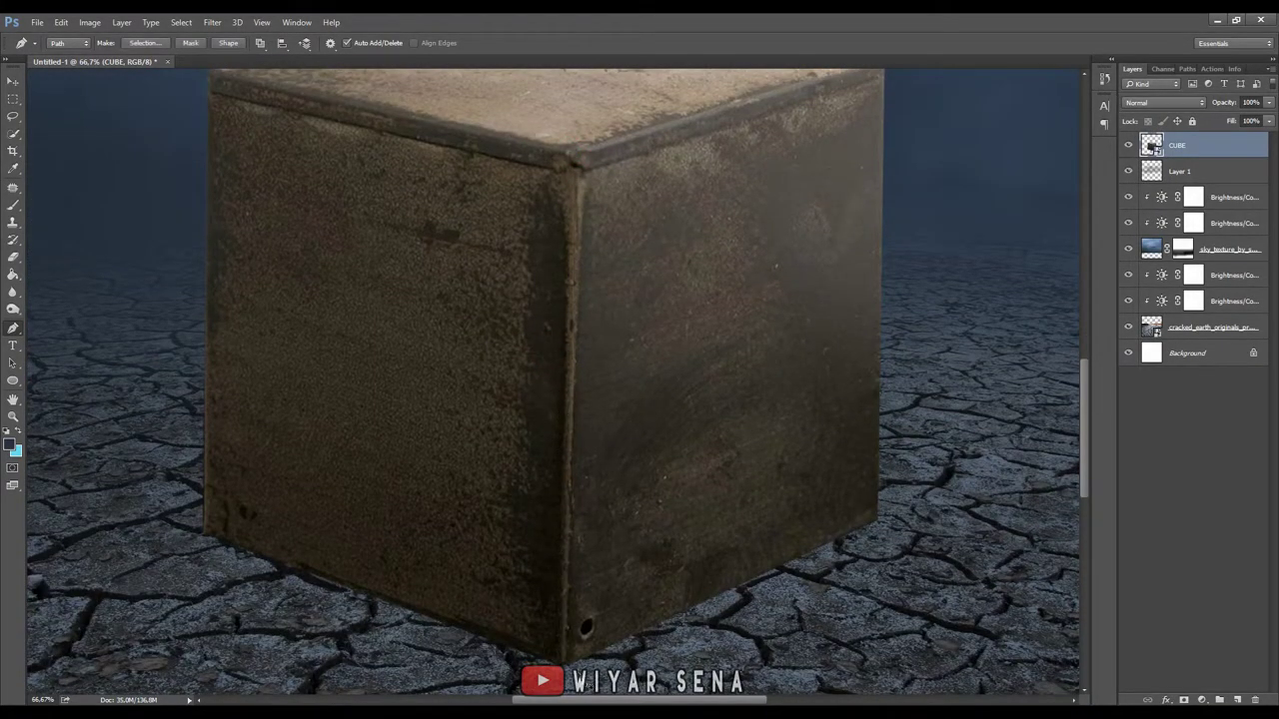
key(ctrl+z)
- Trace a first path along the cube's side edges, then discard it
click(562, 479)
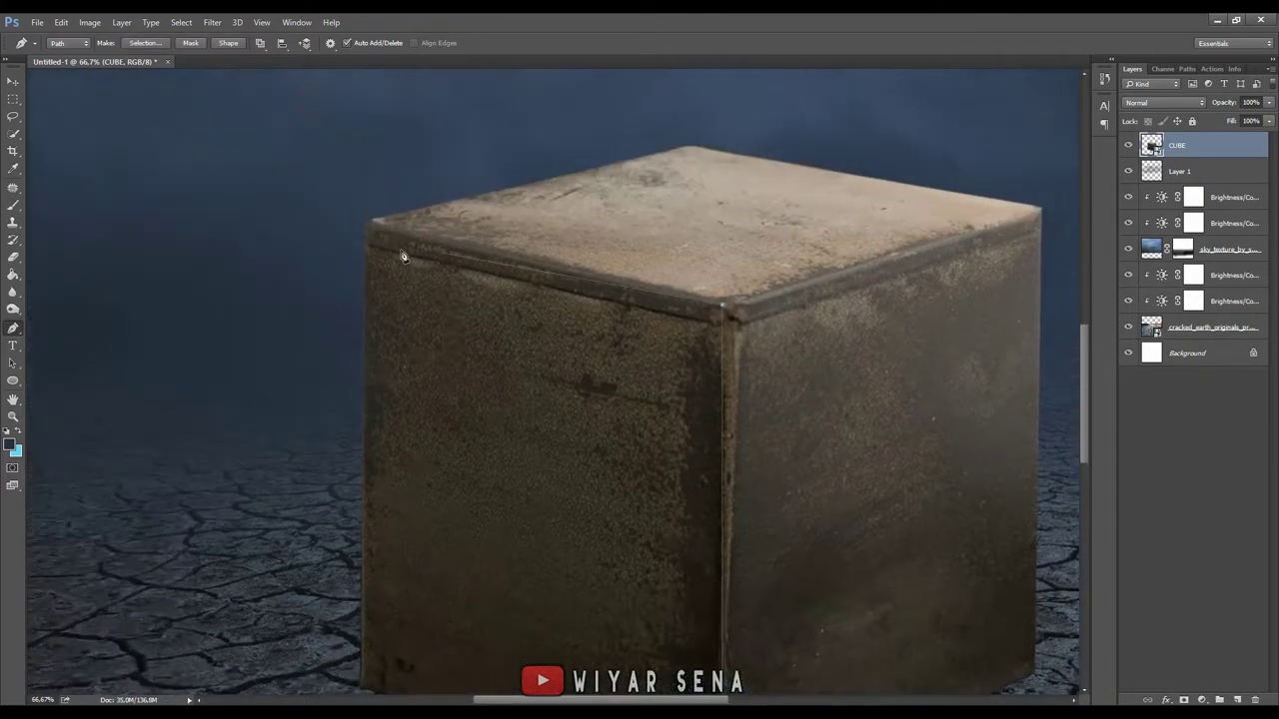
drag(324, 92, 339, 220)
scroll(338, 221, down, 5)
scroll(329, 299, down, 2)
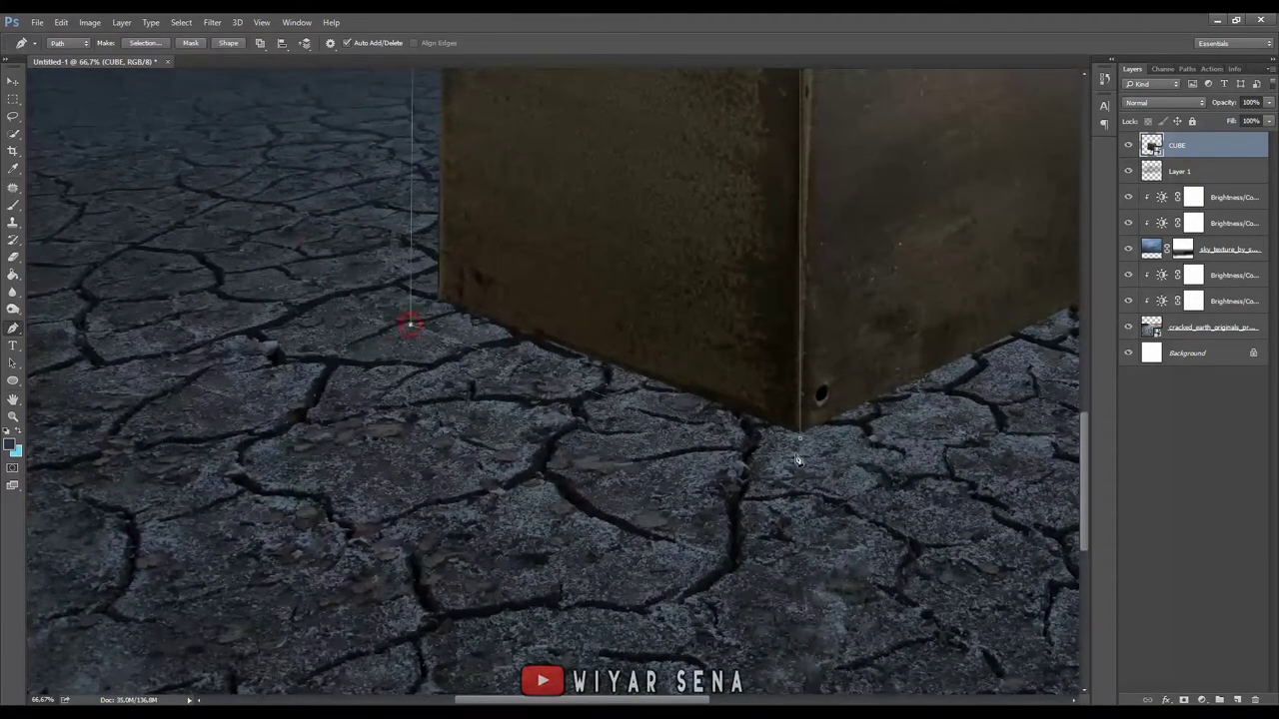
click(410, 325)
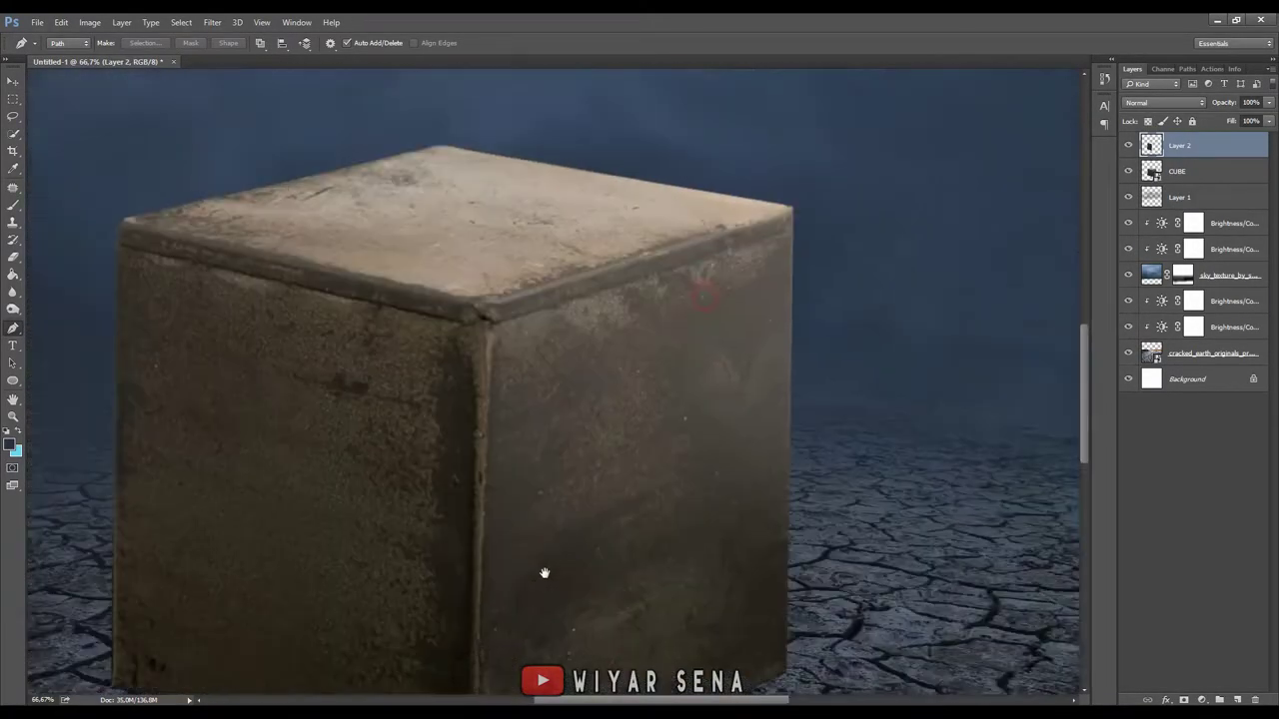
drag(544, 572, 595, 461)
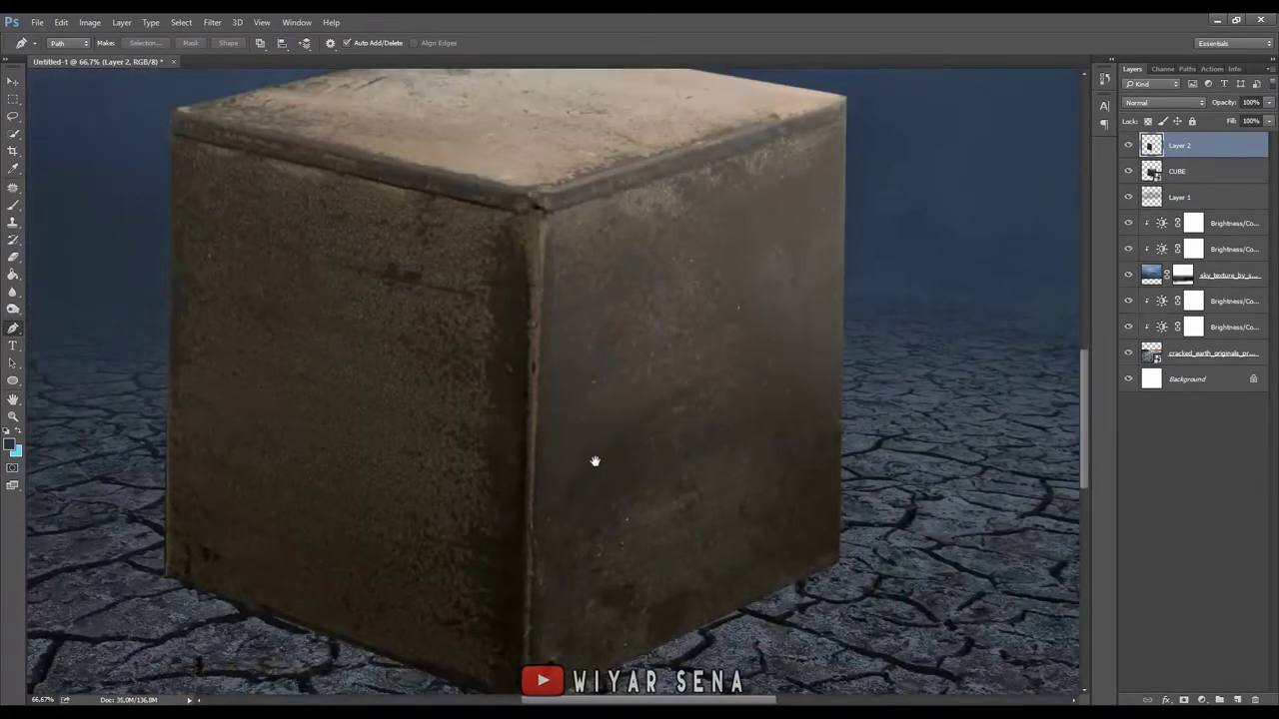
click(1181, 162)
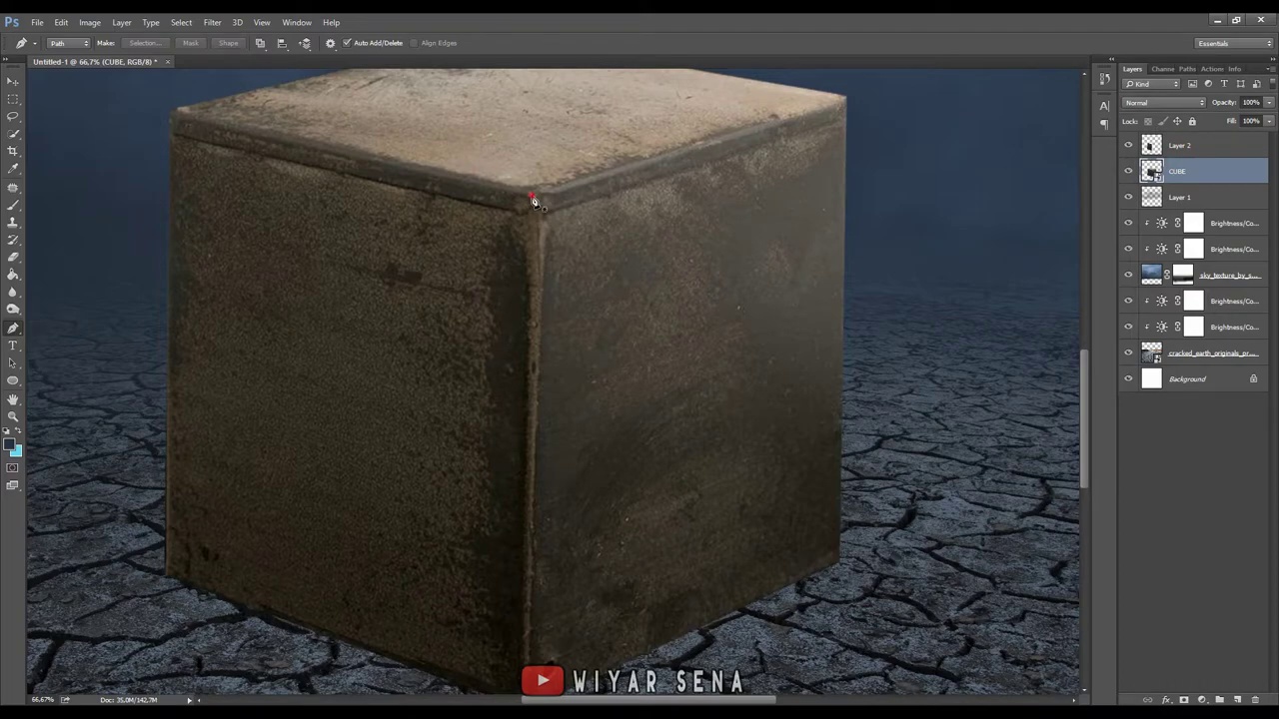
key(ctrl+z)
- Pen-trace the cube's right face and copy the selection to a new Layer 3
click(528, 199)
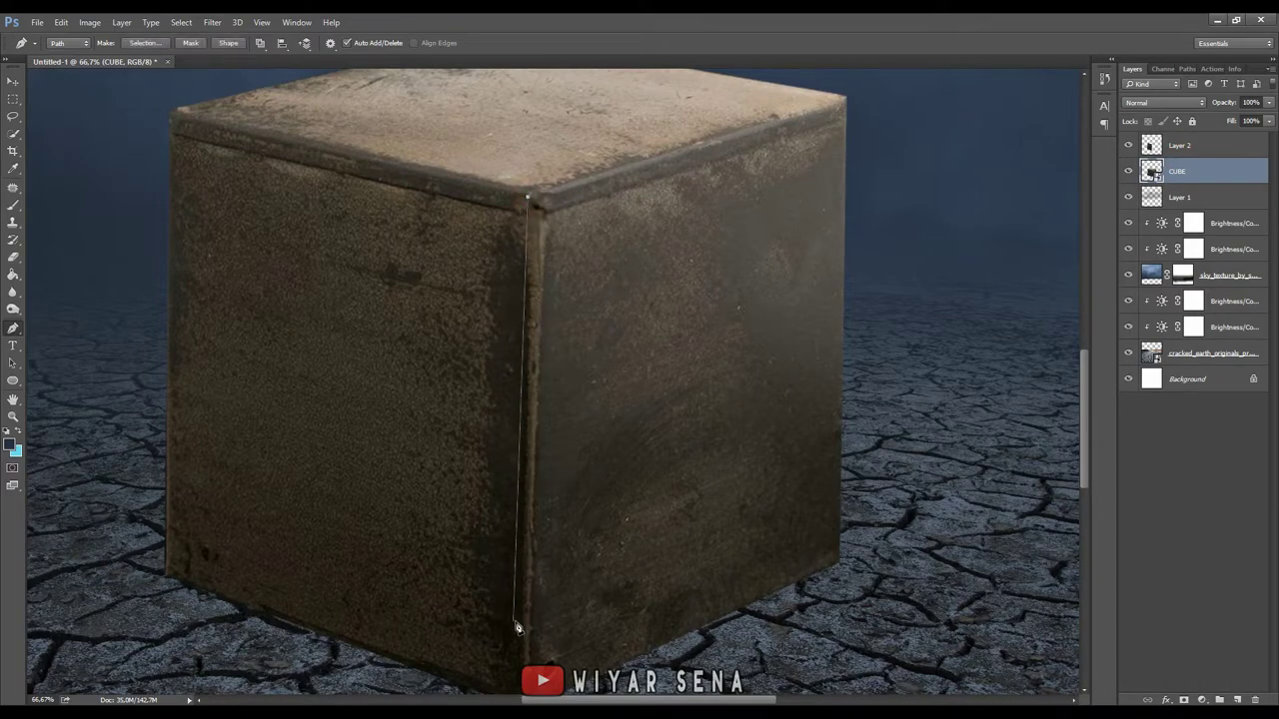
scroll(520, 560, down, 5)
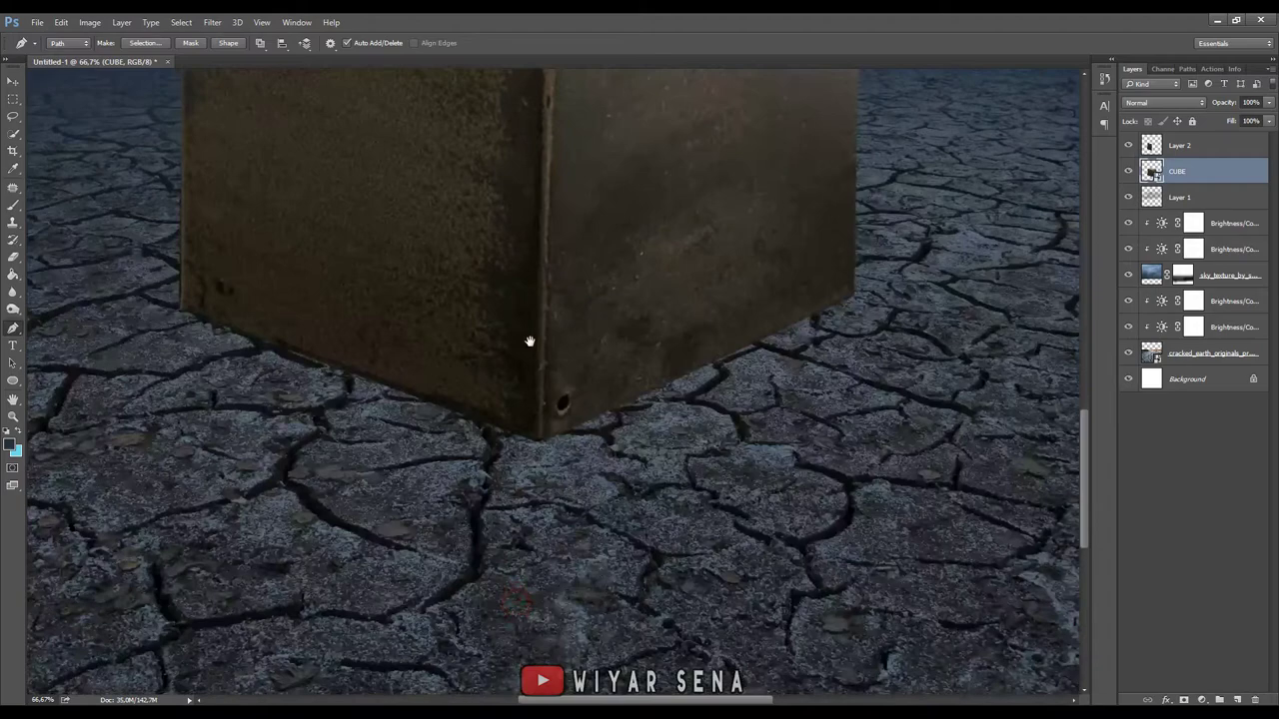
click(534, 455)
scroll(943, 400, up, 4)
scroll(714, 259, up, 6)
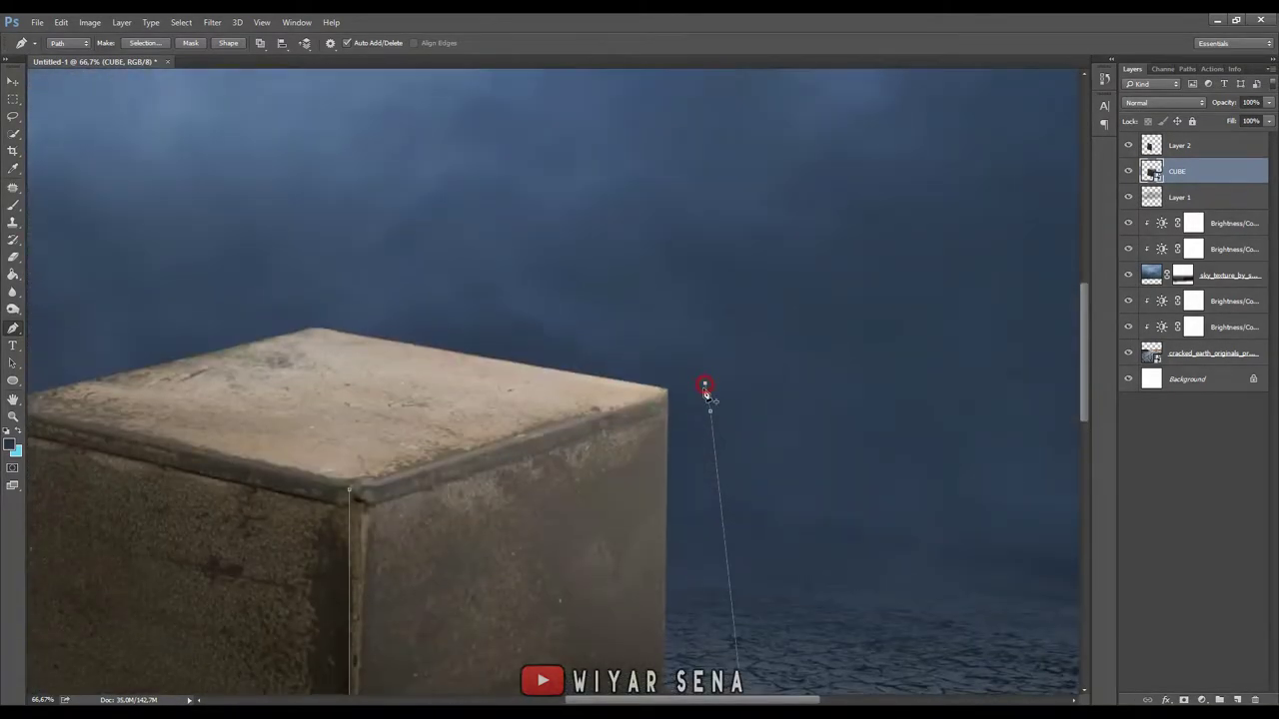
key(ctrl+plus)
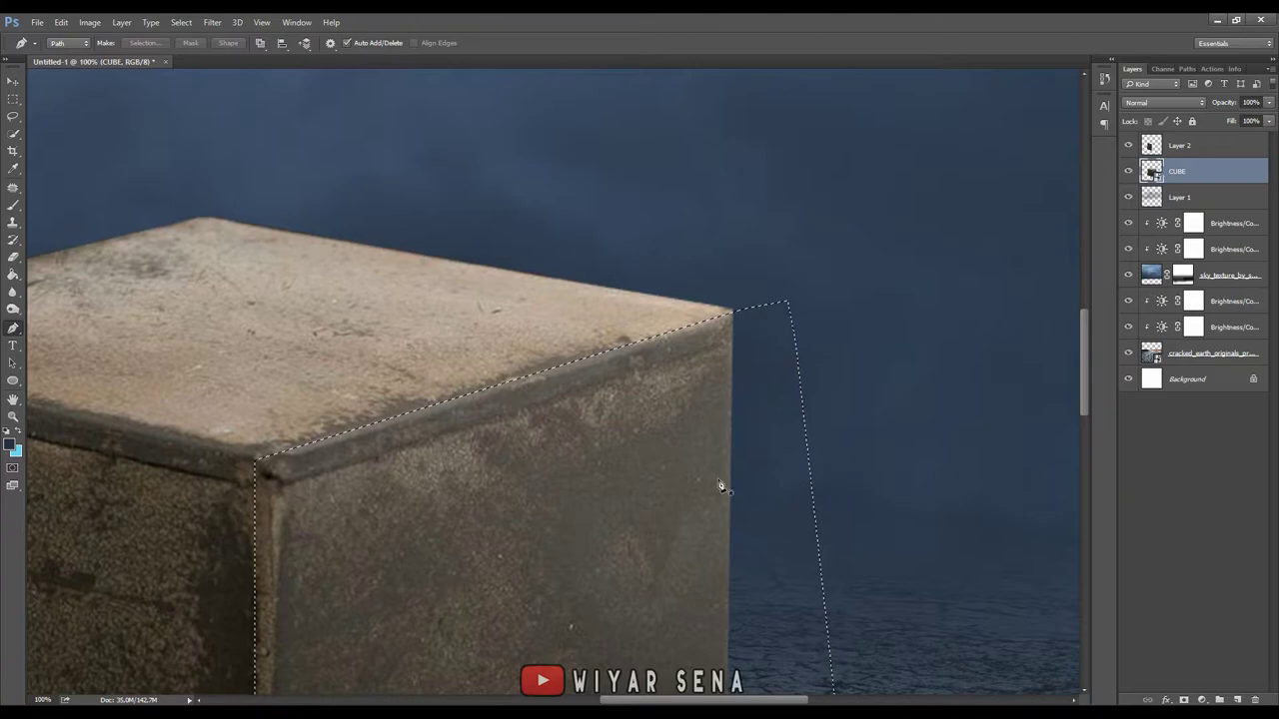
key(ctrl+Return)
key(ctrl+j)
- Pen-trace the cube's top face and copy it onto a new Layer 4
key(ctrl+minus)
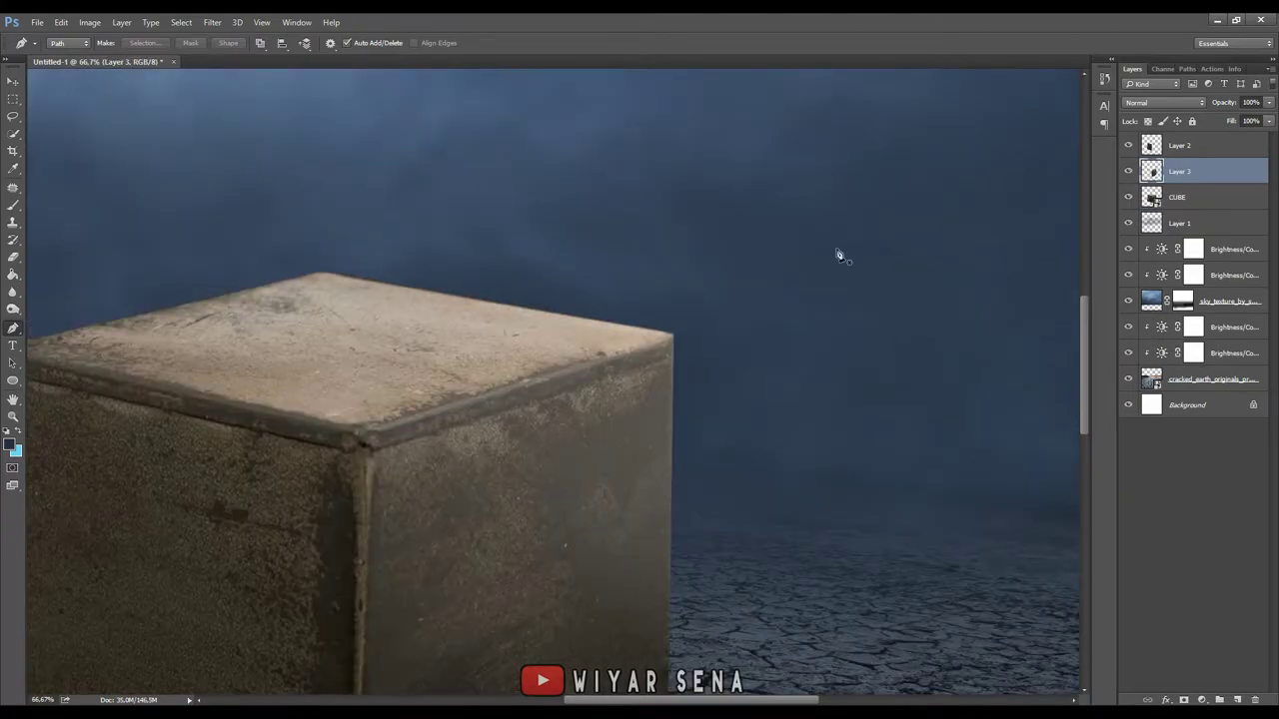
drag(802, 223, 839, 308)
click(1181, 200)
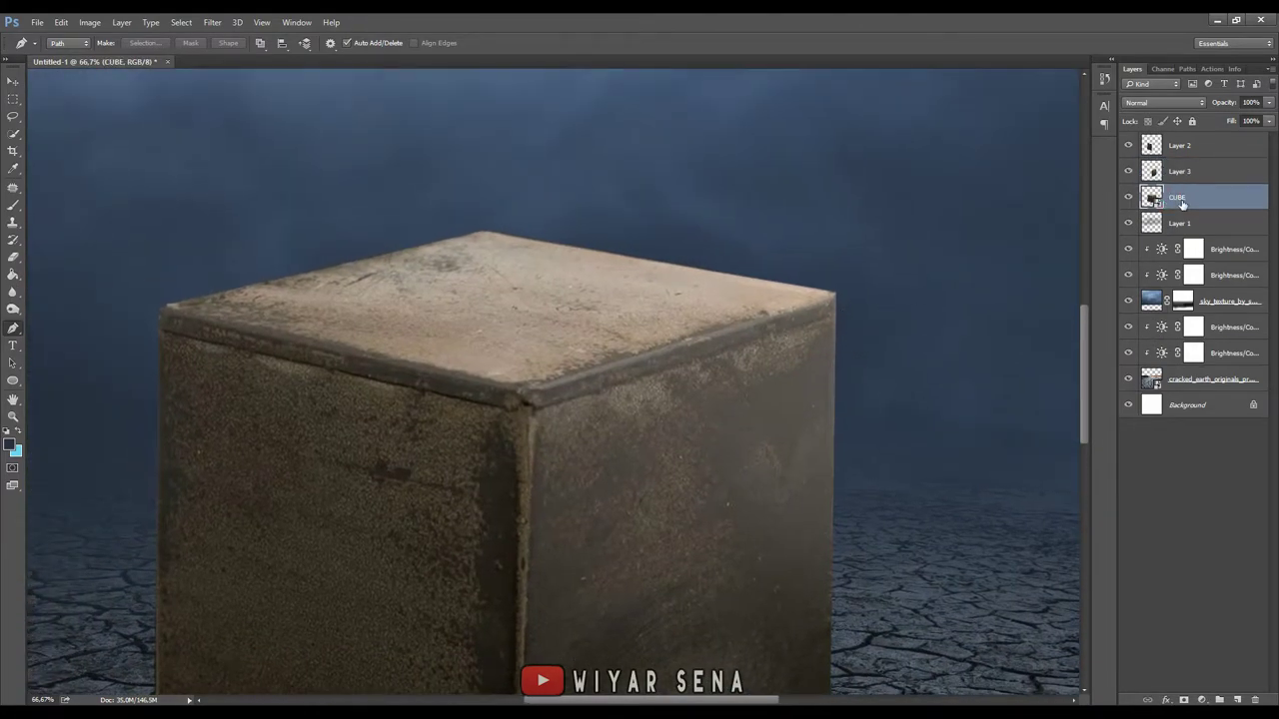
key(ctrl+plus)
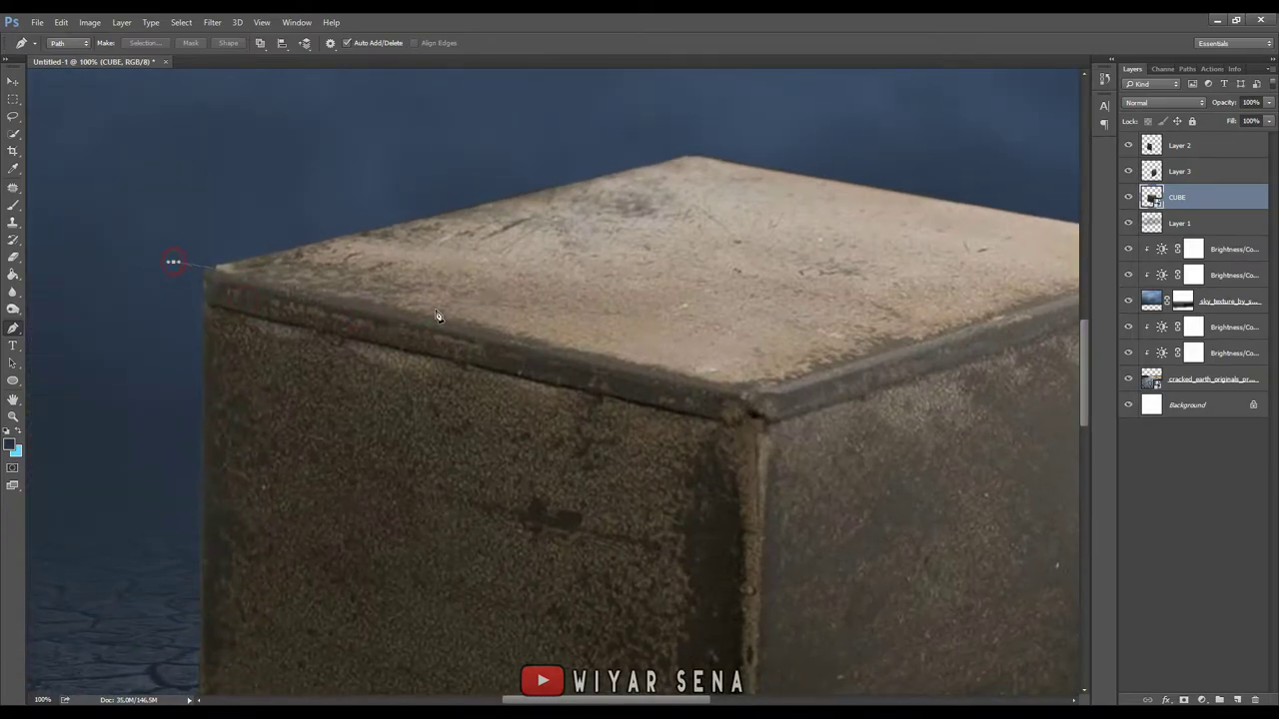
click(747, 404)
drag(855, 350, 502, 413)
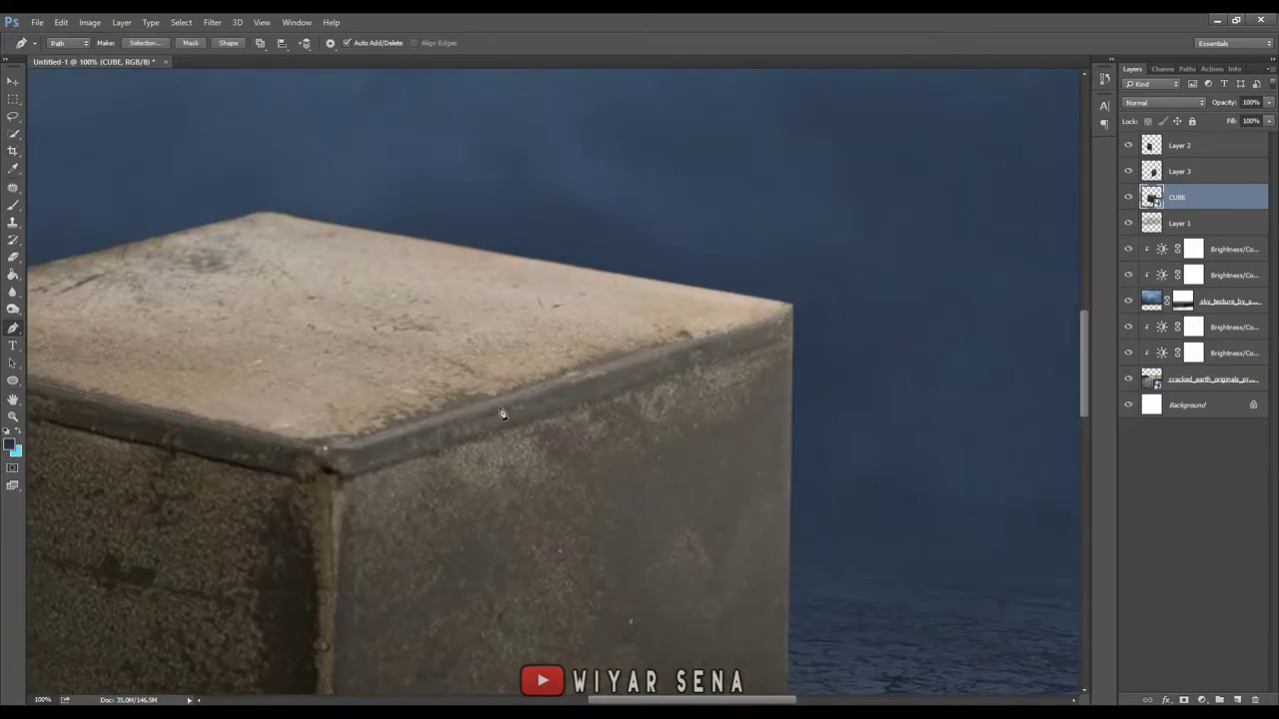
drag(548, 251, 872, 195)
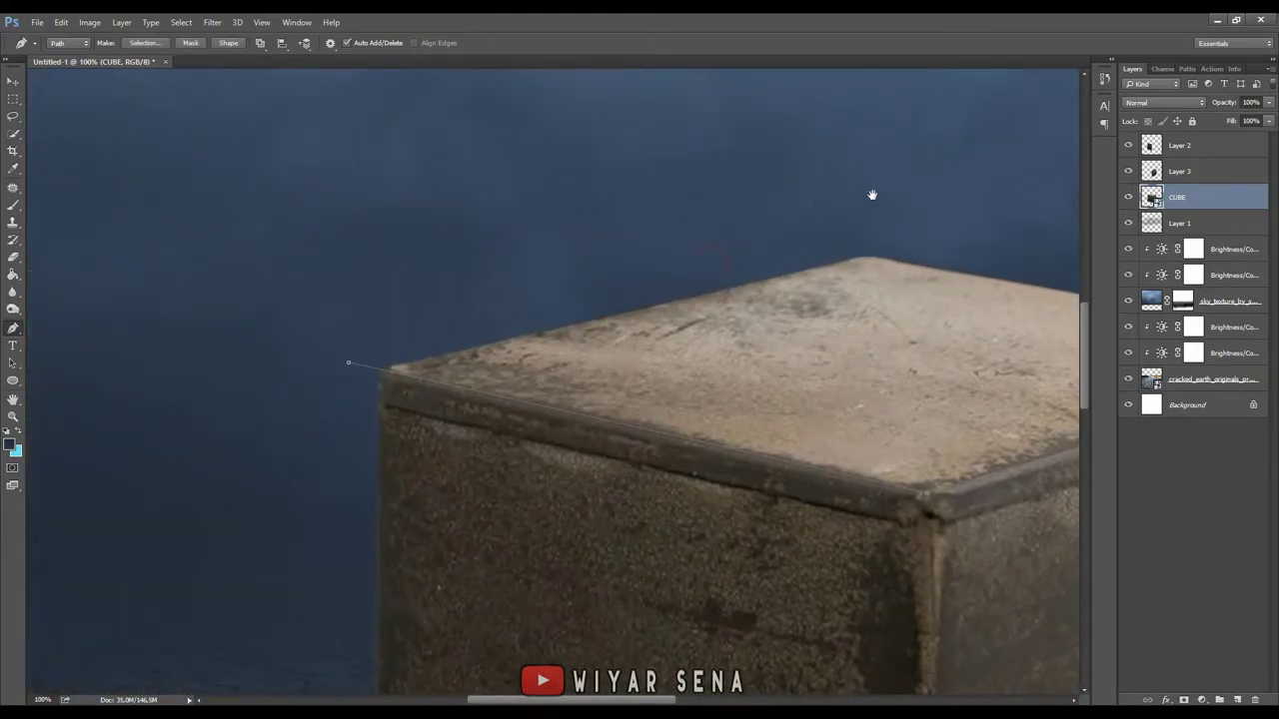
click(350, 365)
key(ctrl+Return)
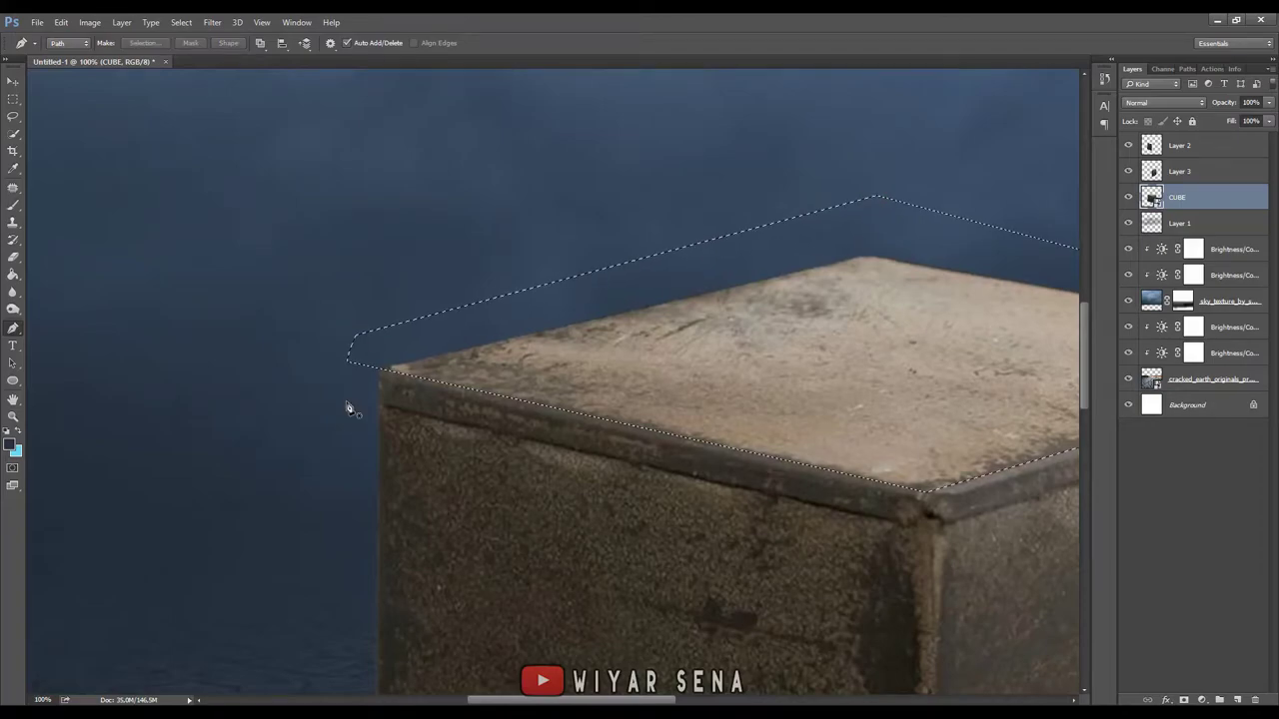
key(ctrl+j)
- Move Layer 4 to the top of the stack and drag in the sea-water photo
key(ctrl+minus)
key(ctrl+minus)
key(ctrl+minus)
key(ctrl+plus)
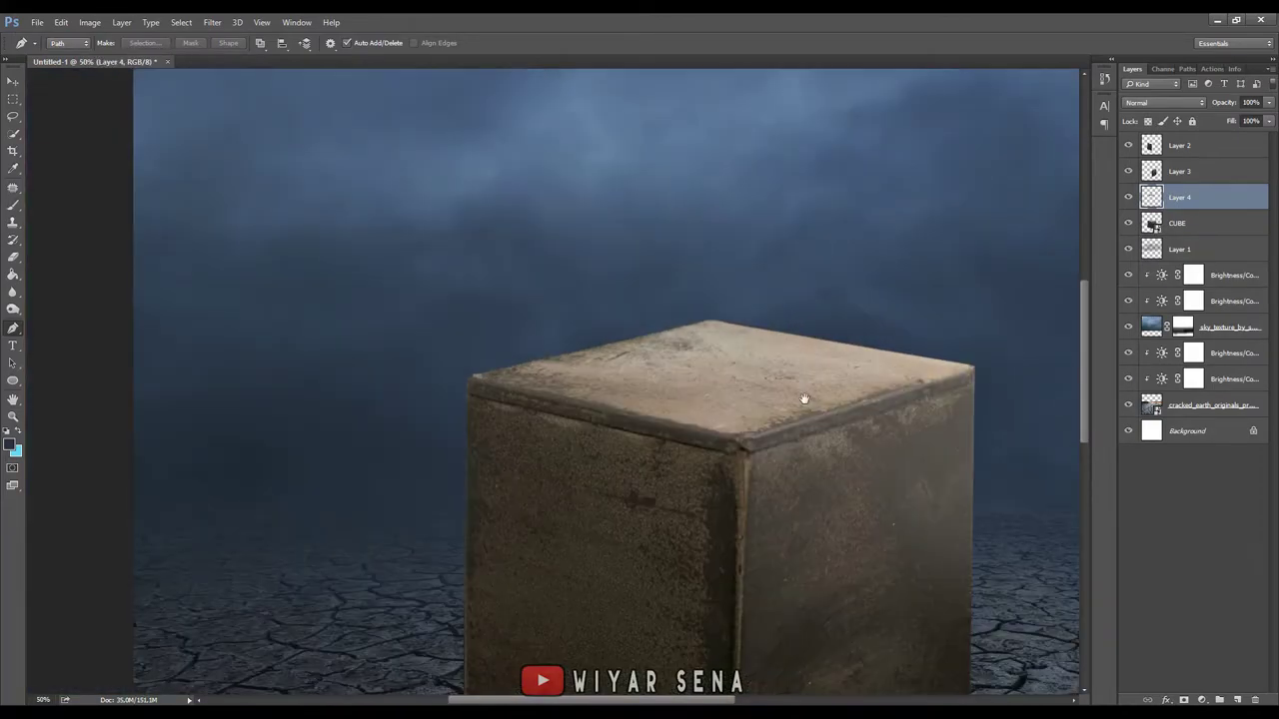
drag(1225, 197, 1204, 168)
drag(1206, 140, 1185, 151)
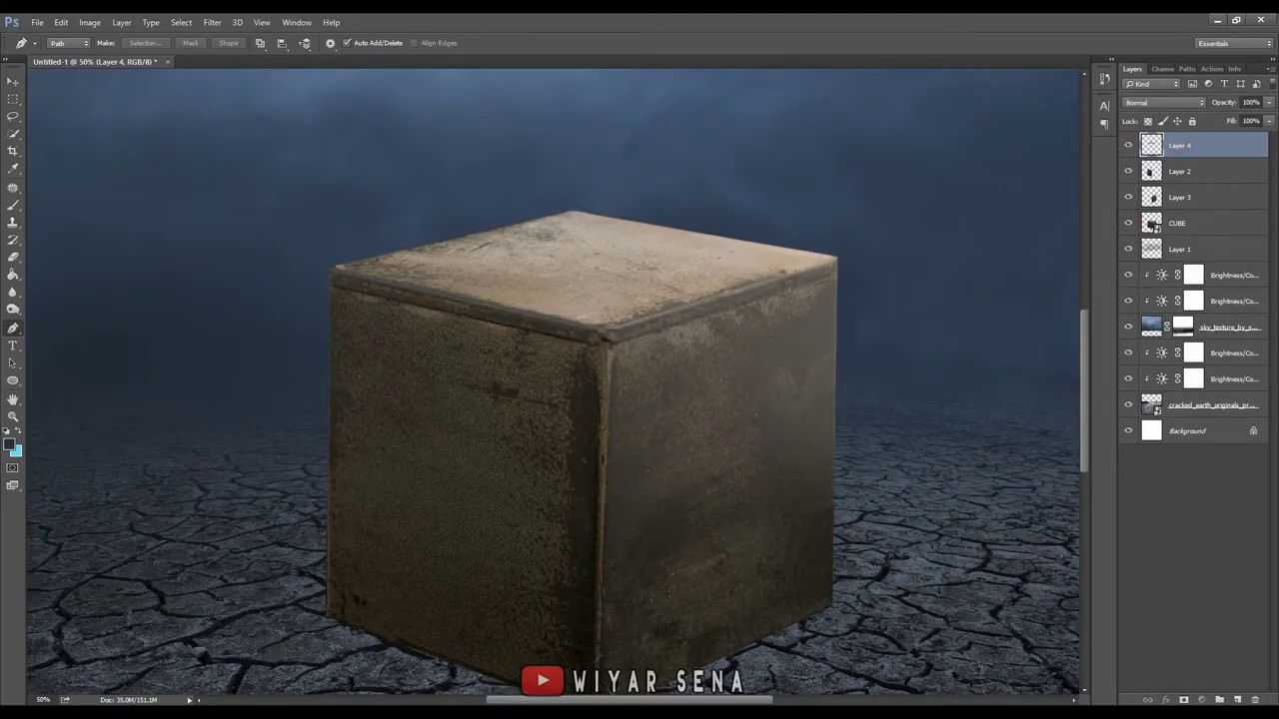
click(655, 702)
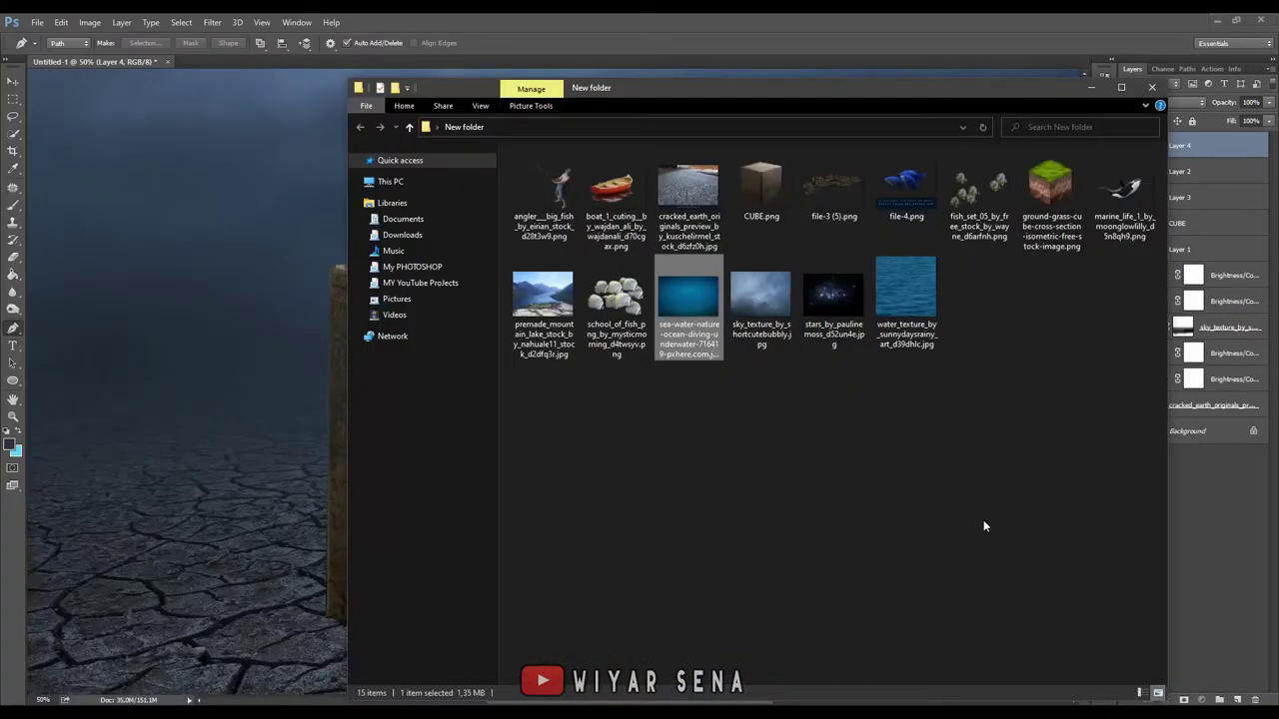
drag(688, 305, 257, 442)
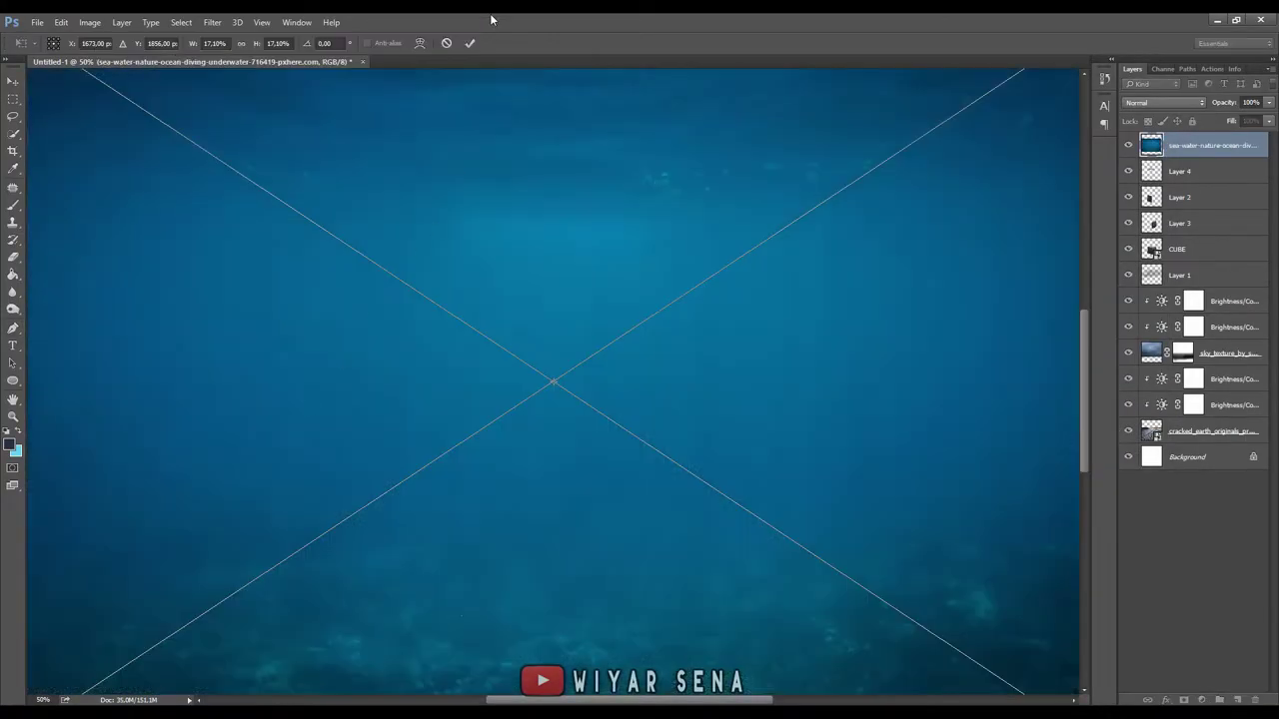
- Commit the sea-water photo, move it below Layer 4 and clip it to the left face
click(470, 43)
key(ctrl+minus)
drag(1212, 144, 1212, 196)
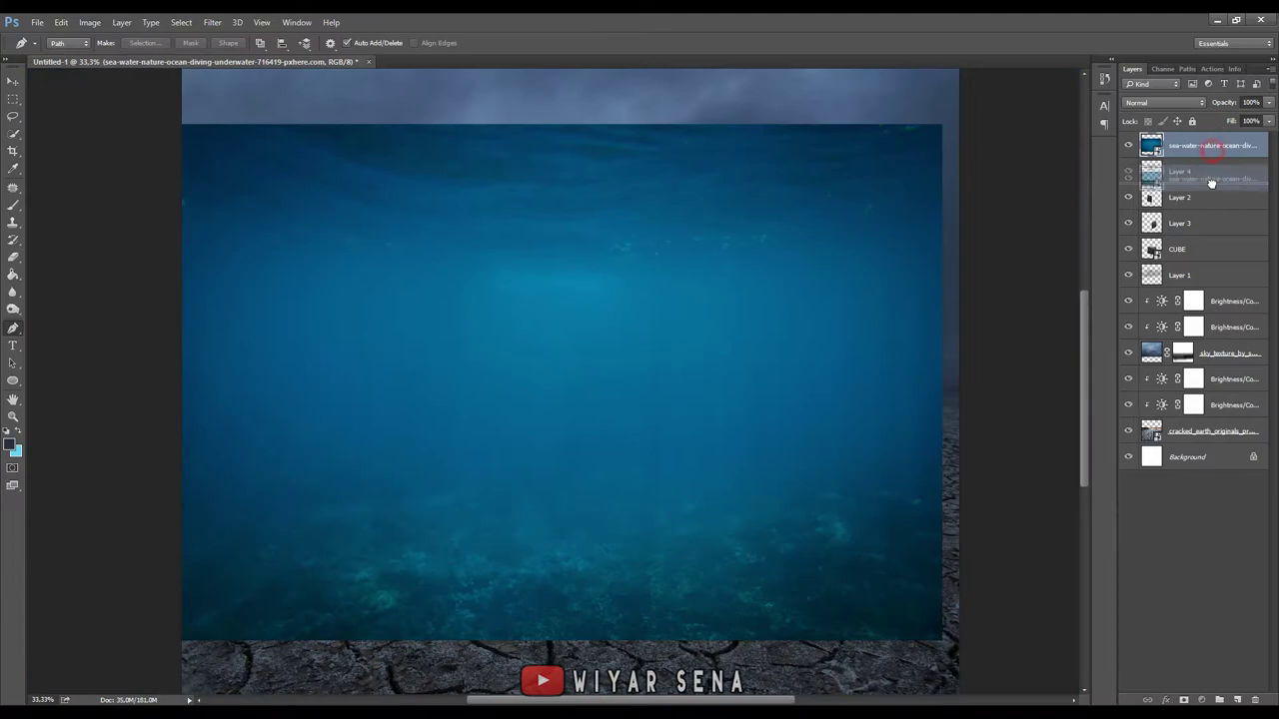
right_click(1235, 170)
click(1134, 374)
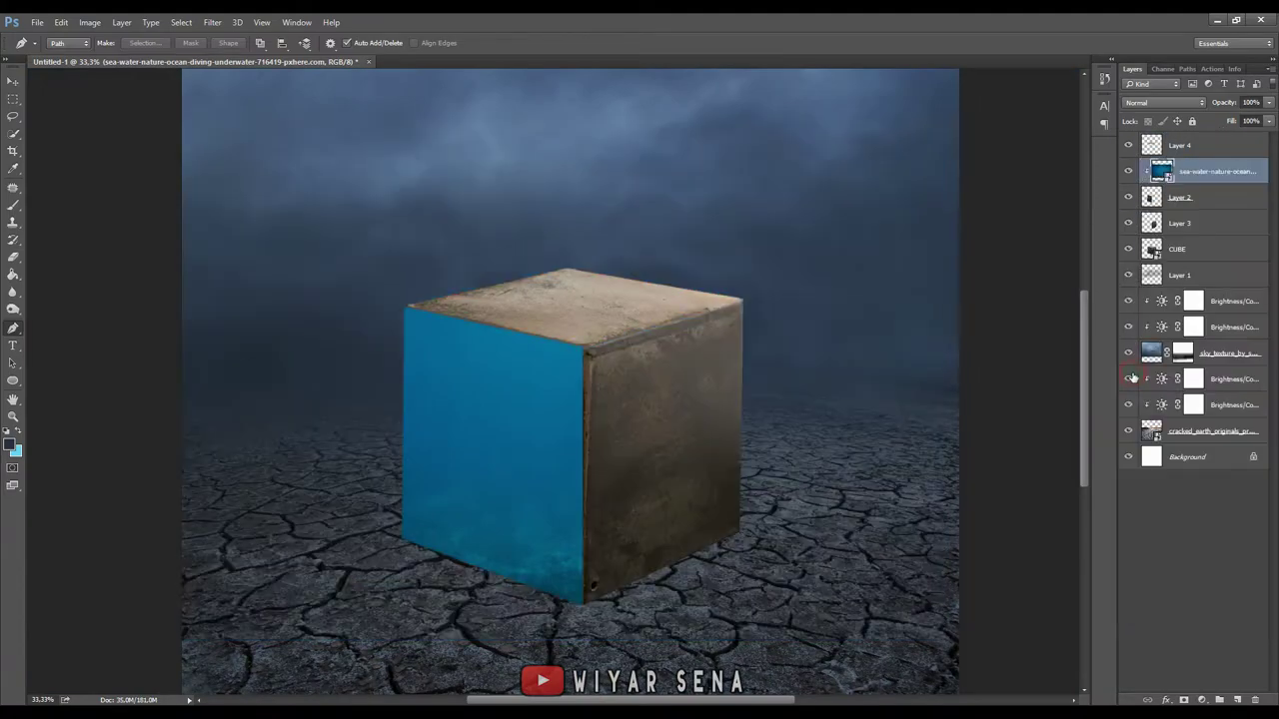
- Shrink the water image onto the cube and distort its bottom corners to the cube's base
click(13, 80)
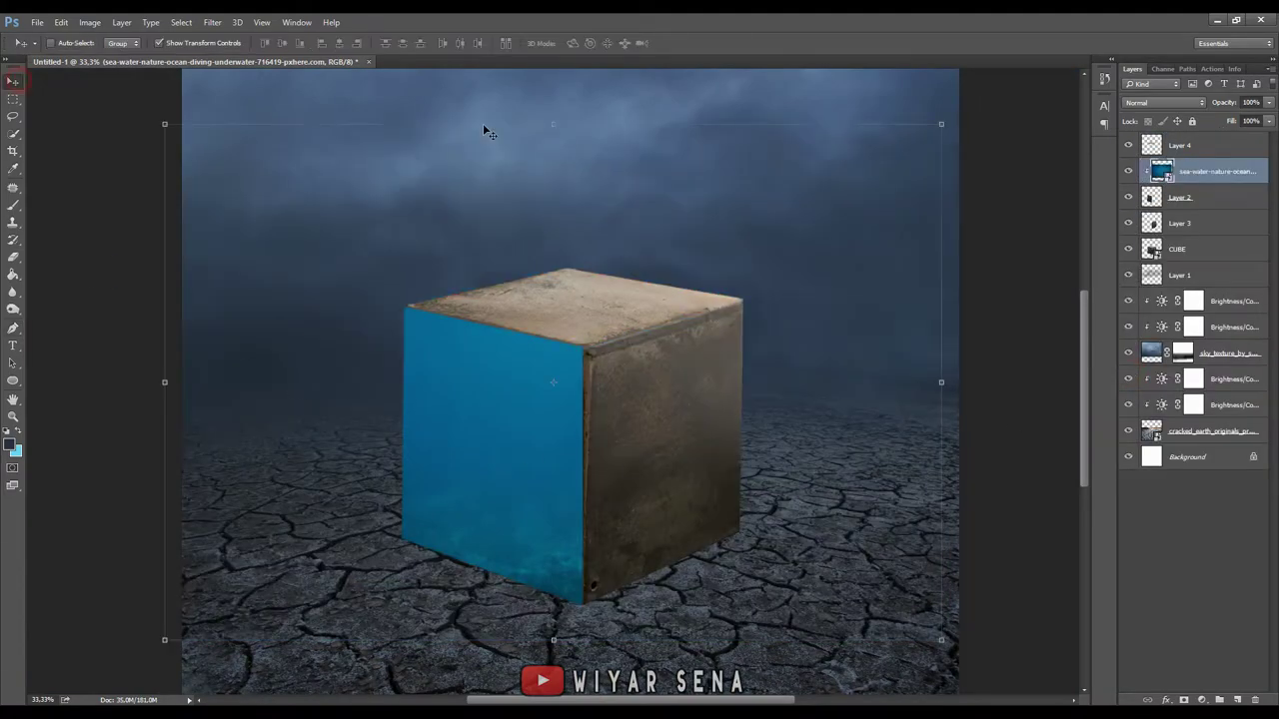
drag(947, 122, 573, 305)
right_click(573, 305)
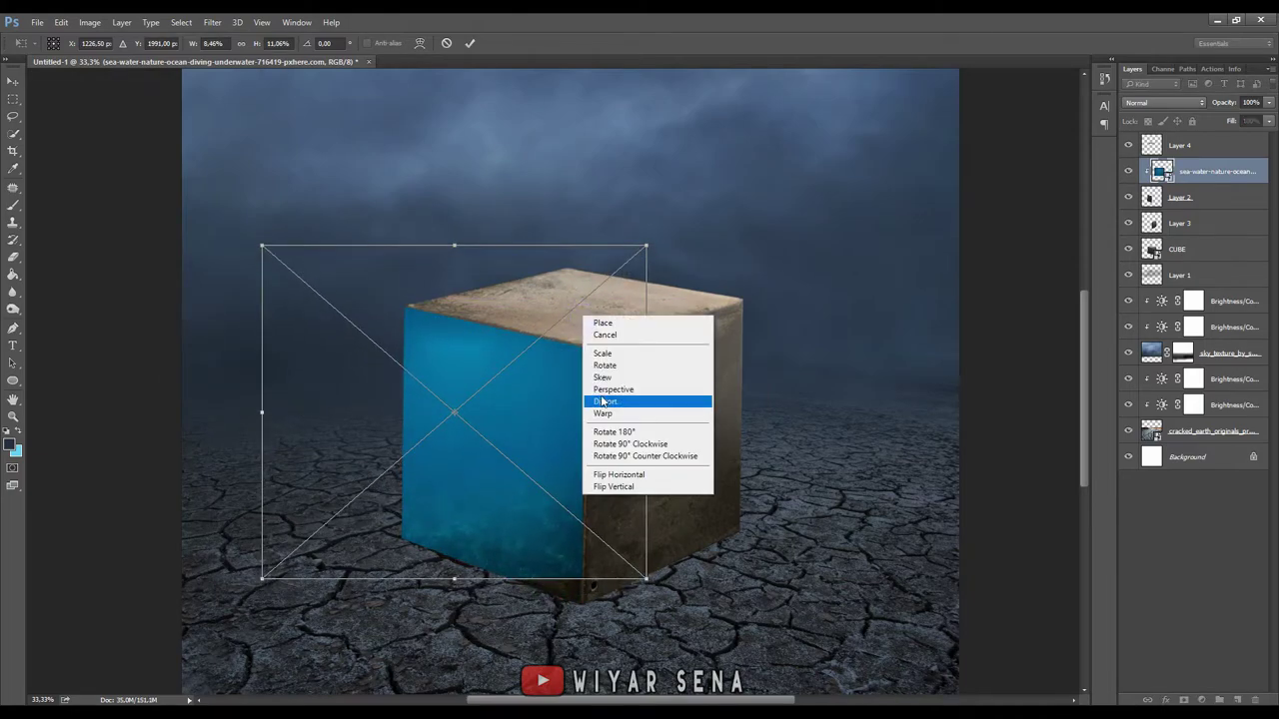
click(628, 399)
drag(646, 578, 593, 614)
drag(259, 586, 345, 531)
drag(563, 410, 619, 429)
- Distort the top and left corners to fit the left face, then commit
drag(318, 266, 391, 155)
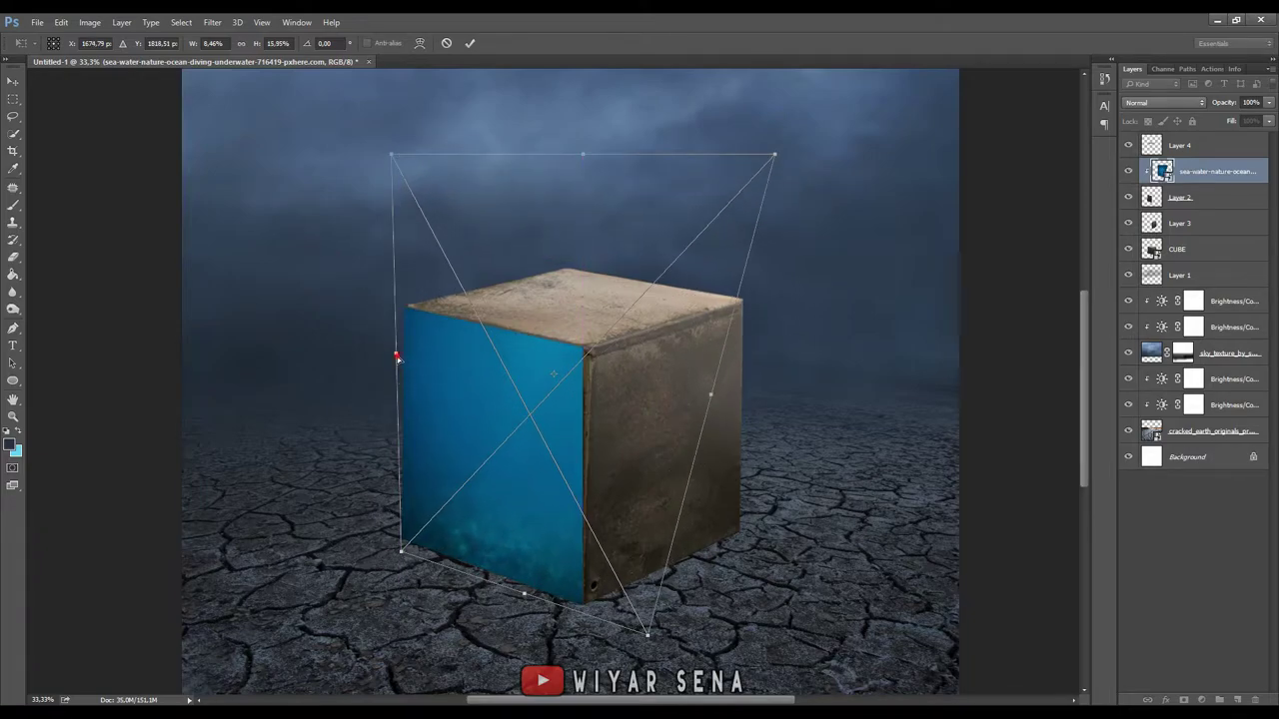
drag(397, 356, 326, 335)
mouse_move(774, 155)
mouse_down()
mouse_move(619, 205)
mouse_move(635, 168)
mouse_move(673, 152)
mouse_up()
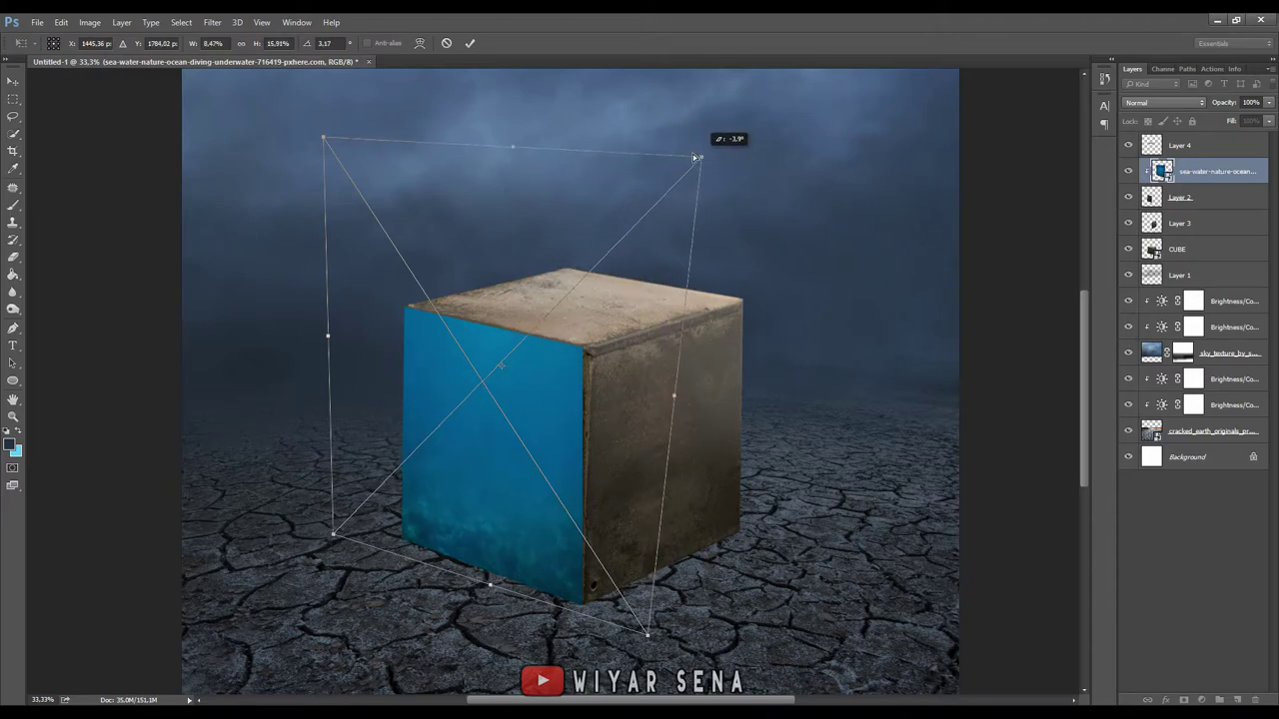
drag(677, 166, 705, 204)
mouse_move(328, 146)
mouse_down()
mouse_move(345, 212)
mouse_move(341, 189)
mouse_up()
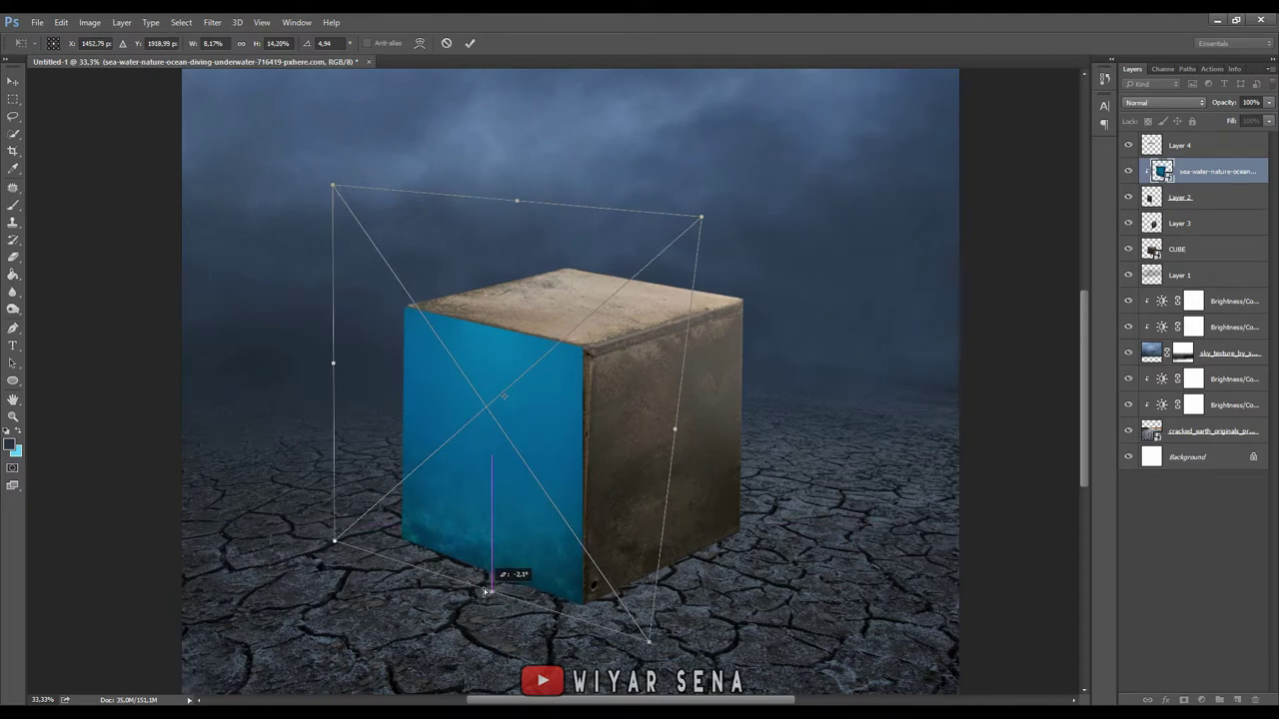
drag(487, 586, 479, 581)
click(470, 45)
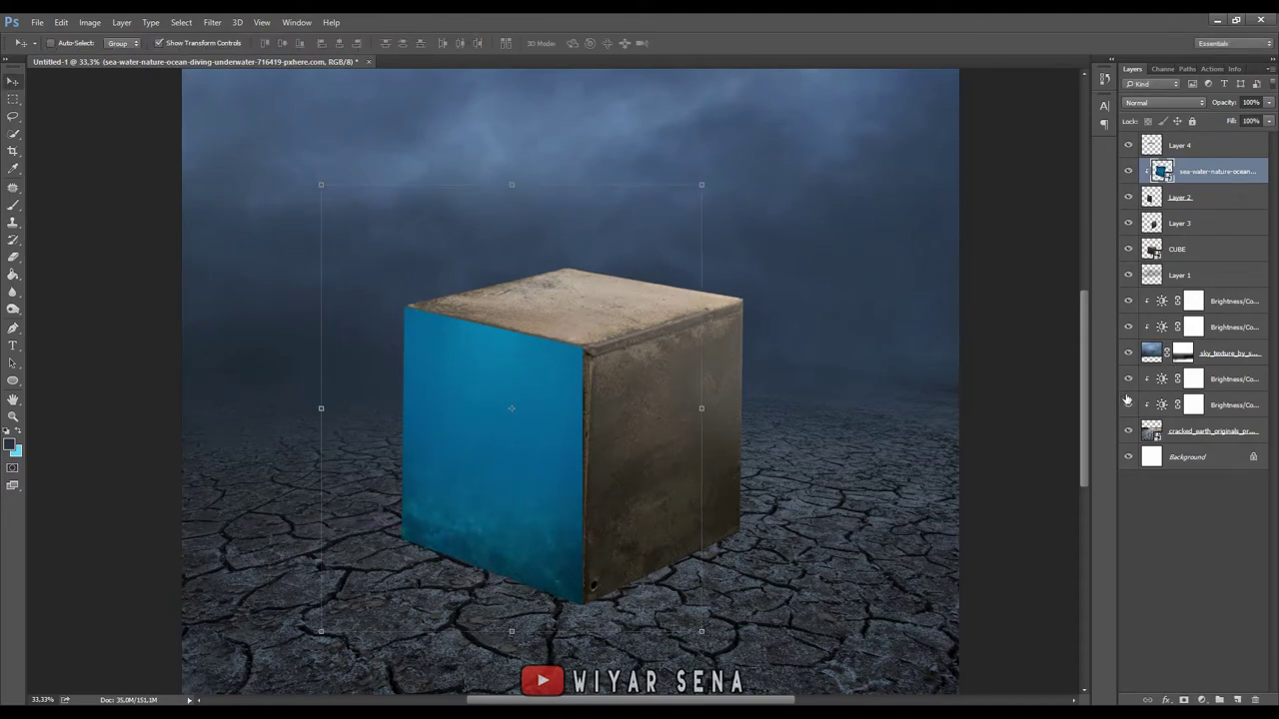
- Place a second sea-water photo above Layer 3
click(1183, 224)
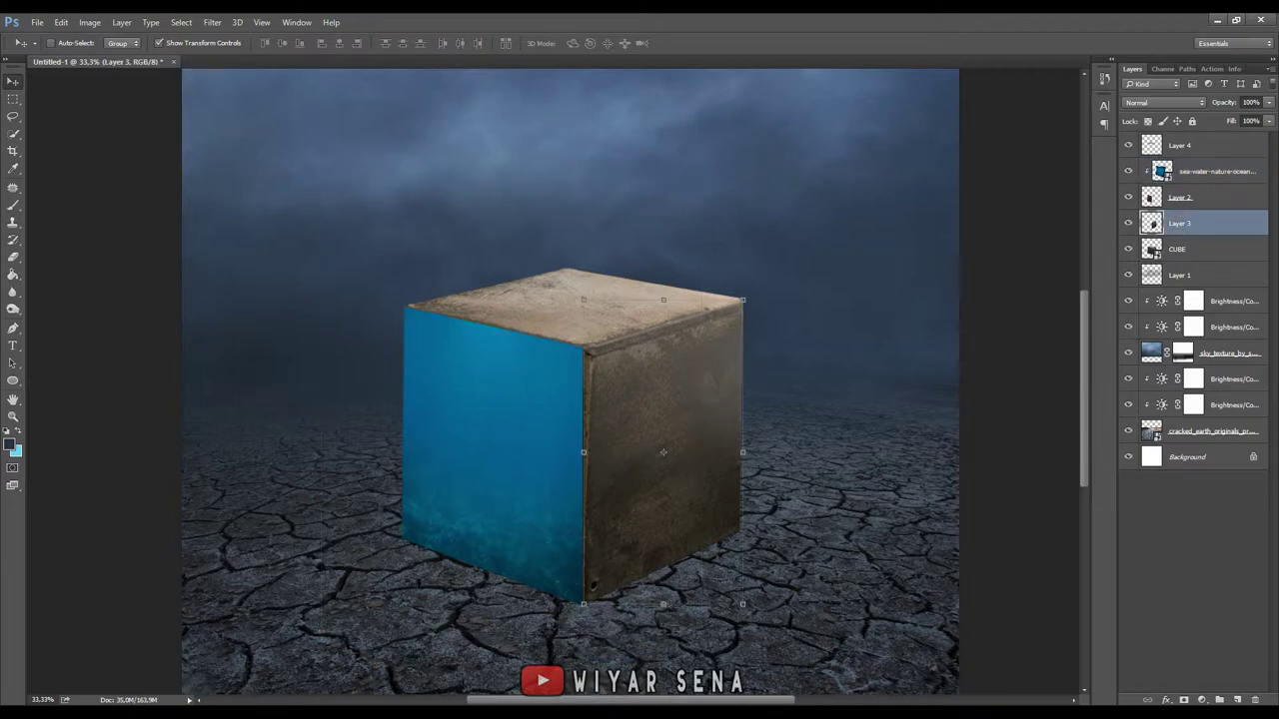
key(alt+Tab)
mouse_move(693, 293)
mouse_down()
mouse_move(596, 451)
mouse_move(260, 450)
mouse_up()
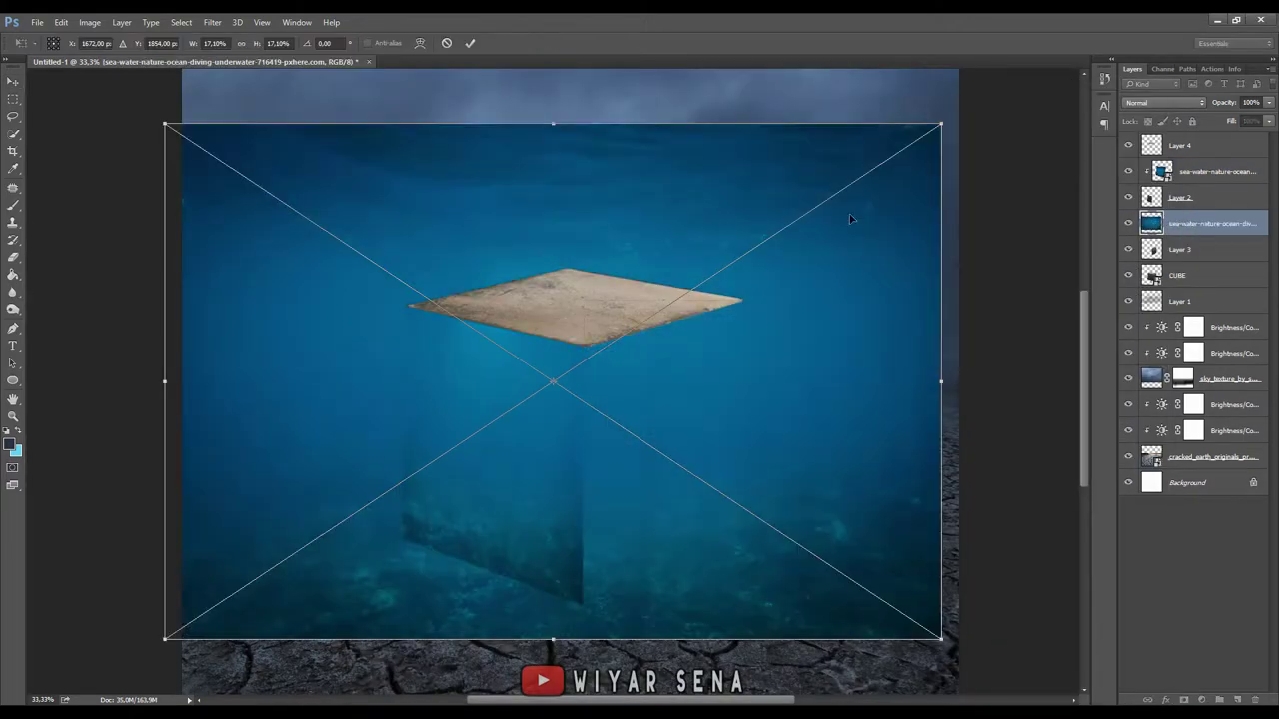
- Shrink the second sea-water image, move it over the cube and commit the placement
drag(946, 120, 687, 293)
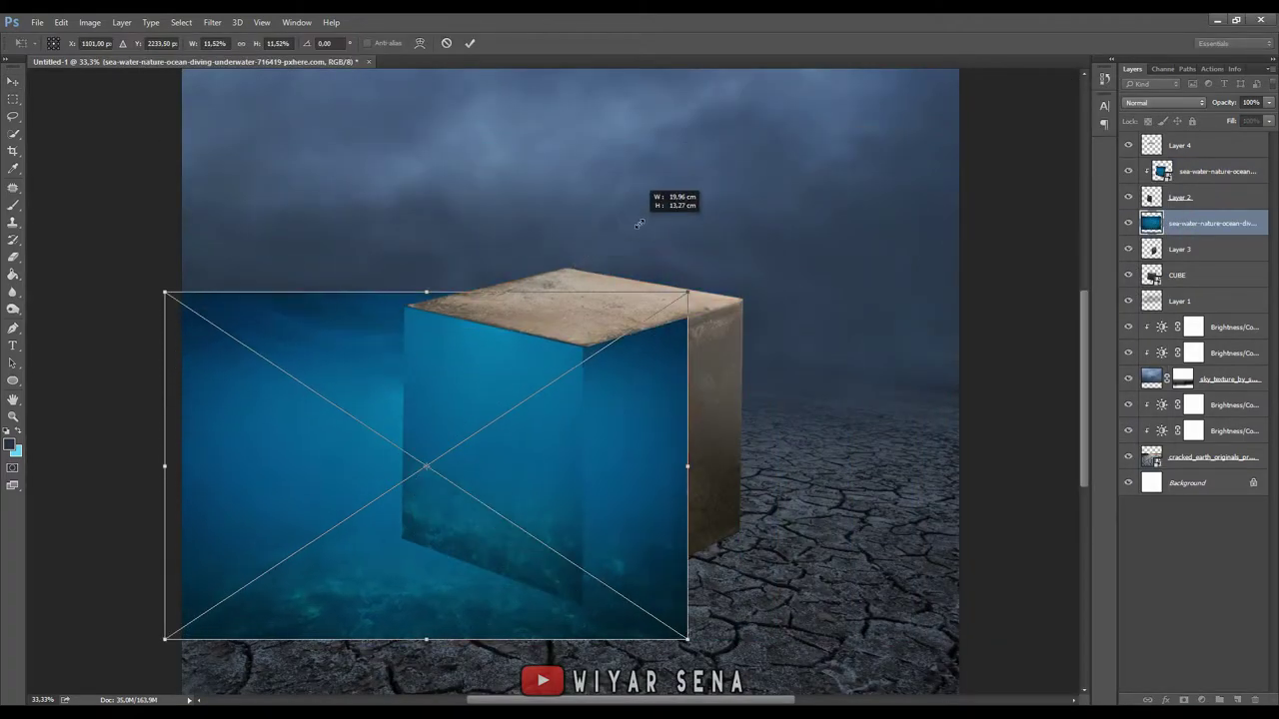
right_click(639, 542)
click(660, 487)
drag(507, 458, 575, 405)
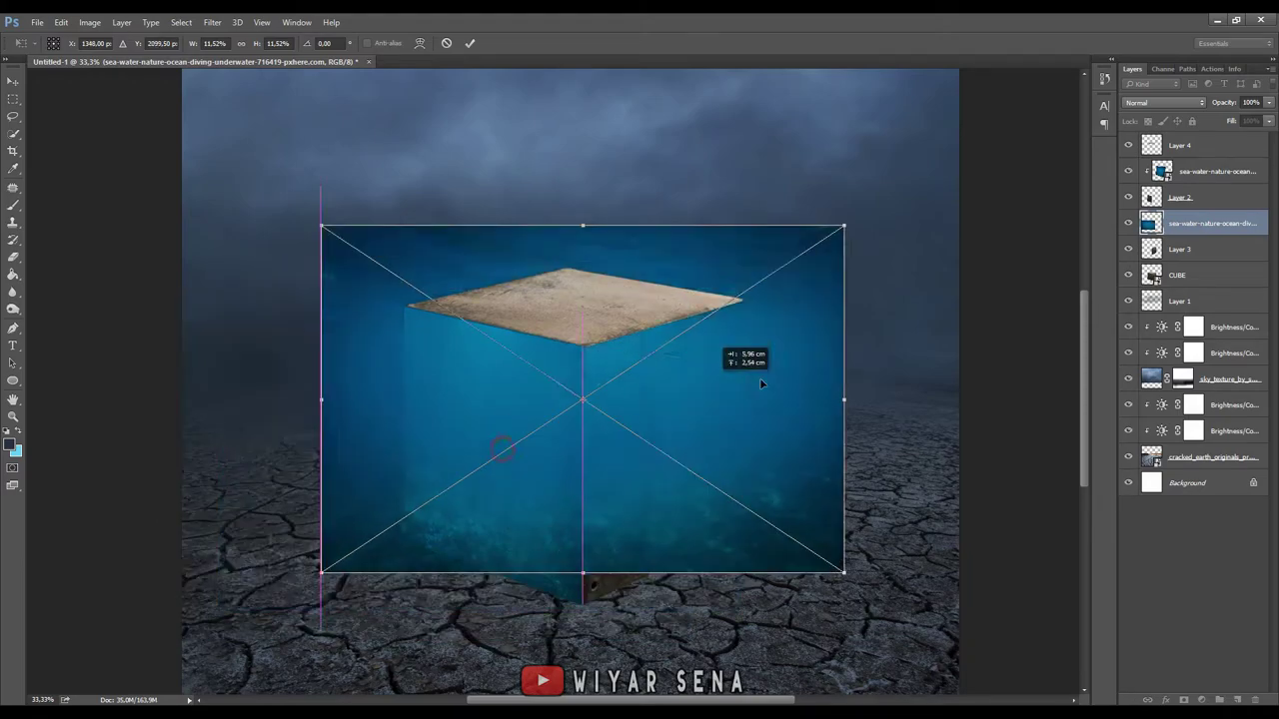
right_click(575, 404)
click(844, 333)
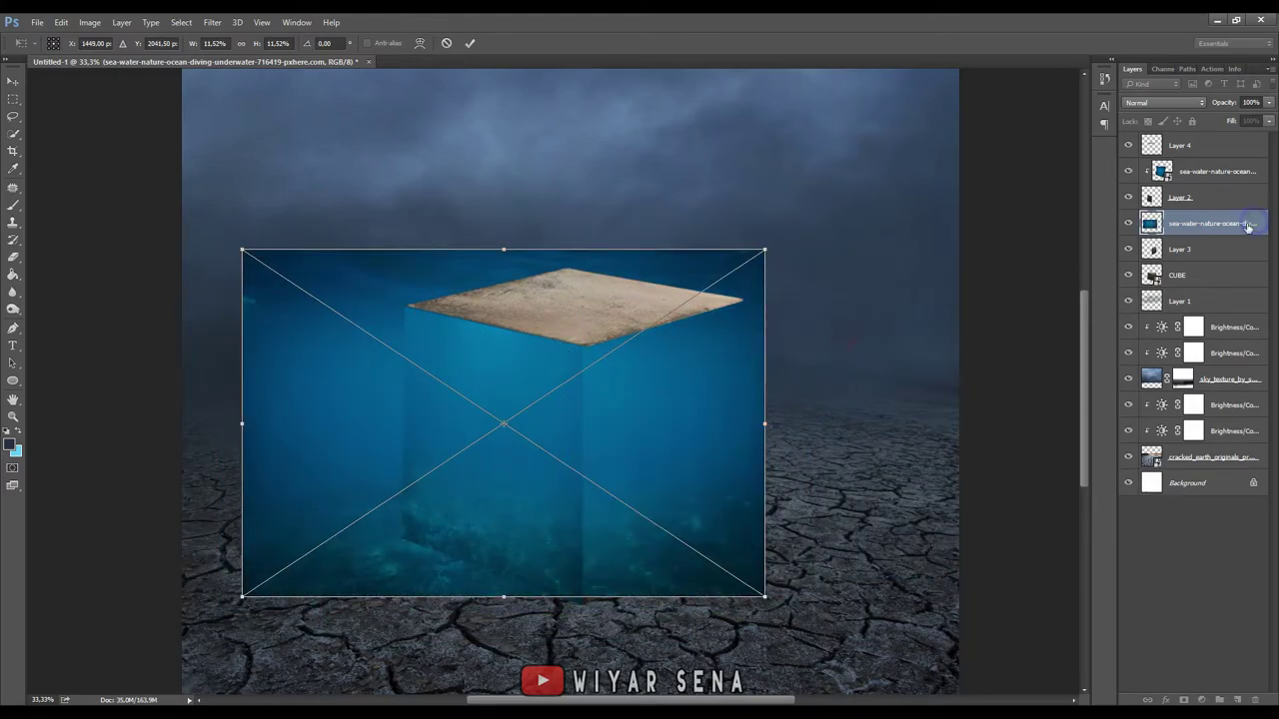
click(469, 43)
- Clip the second sea-water image to the cube layer below
right_click(1203, 238)
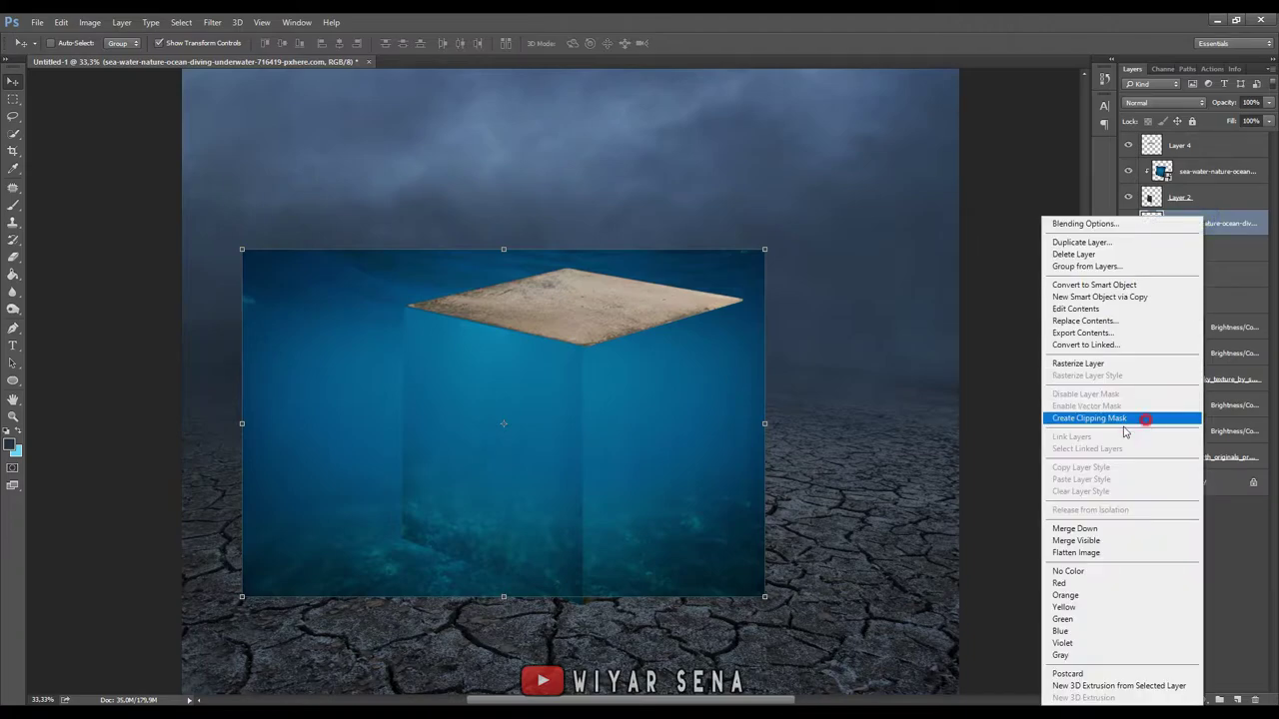
click(1109, 422)
right_click(655, 401)
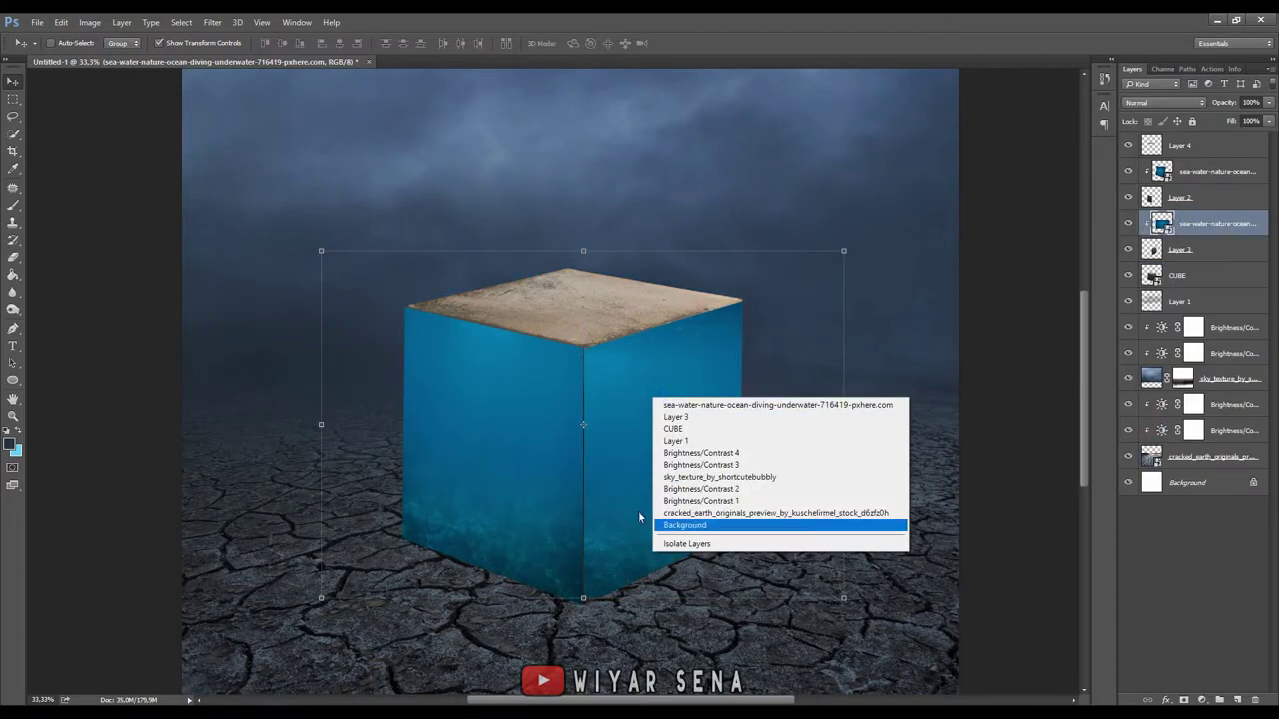
click(389, 386)
- Distort the water image's corners onto the cube's right face and apply it
key(ctrl+t)
right_click(403, 412)
click(425, 500)
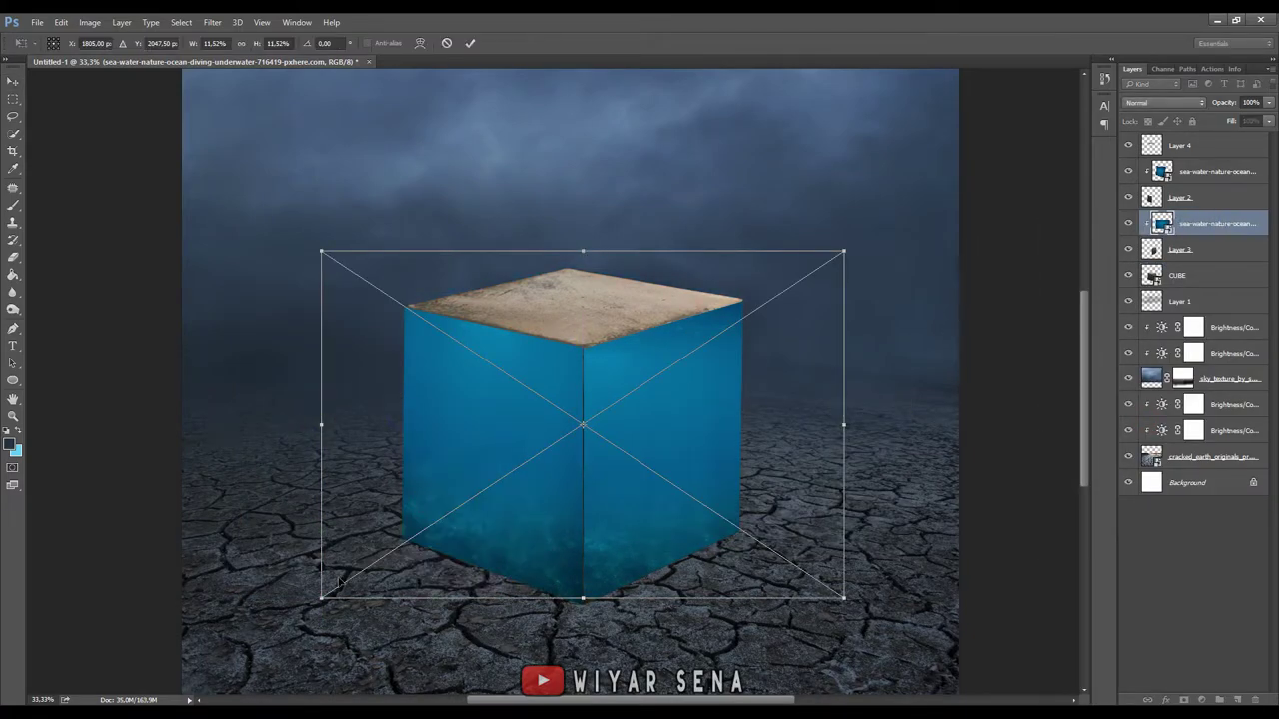
drag(321, 597, 492, 623)
drag(845, 251, 804, 219)
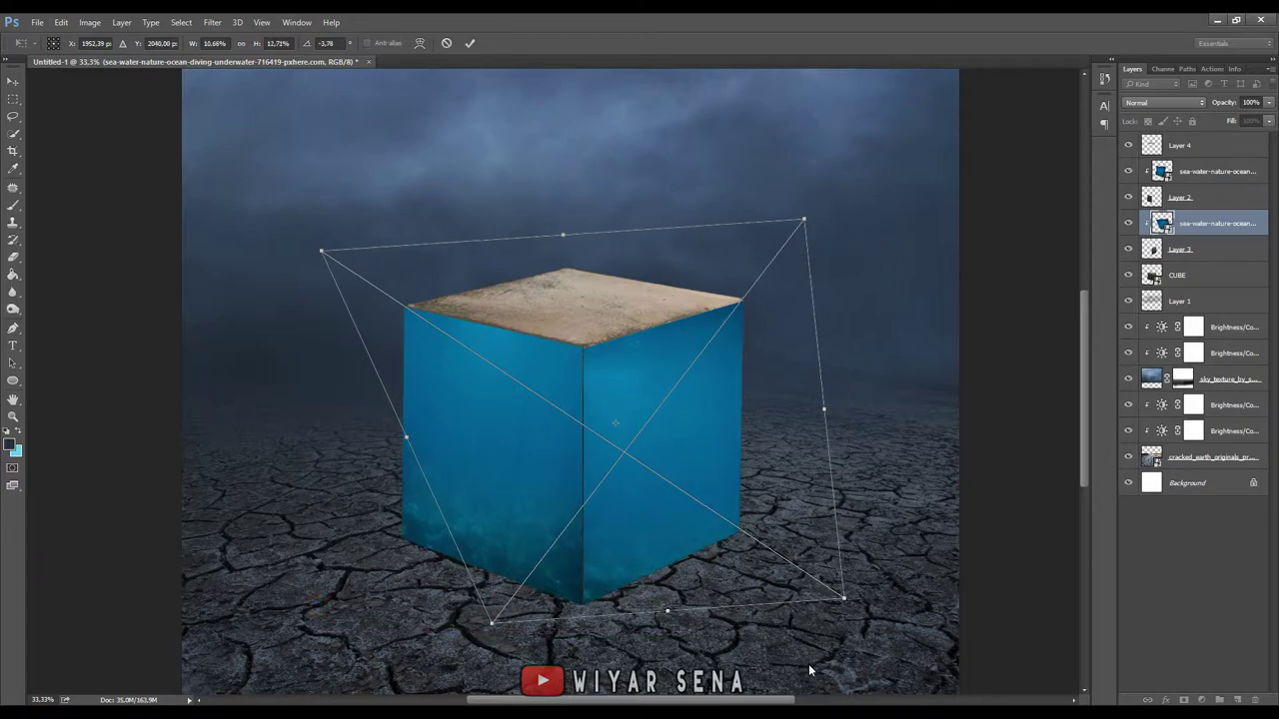
drag(843, 598, 821, 514)
drag(320, 248, 356, 217)
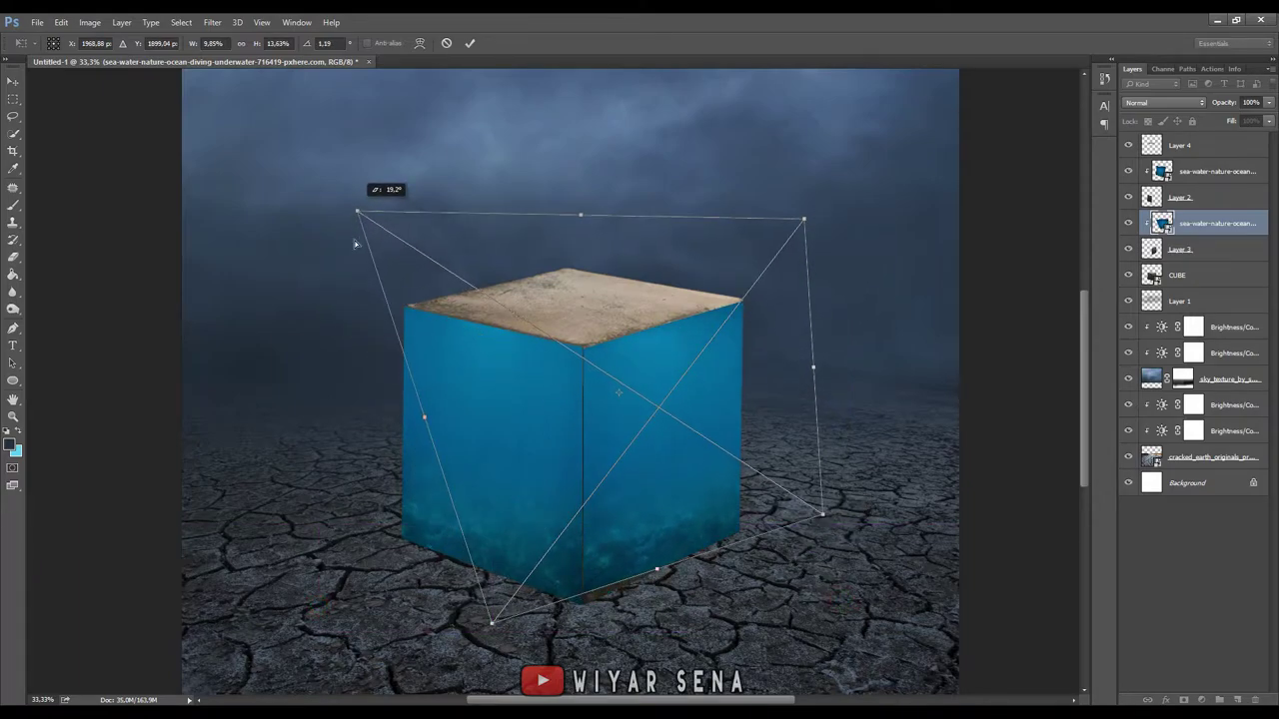
mouse_move(491, 623)
mouse_down()
mouse_move(456, 689)
mouse_move(421, 668)
mouse_up()
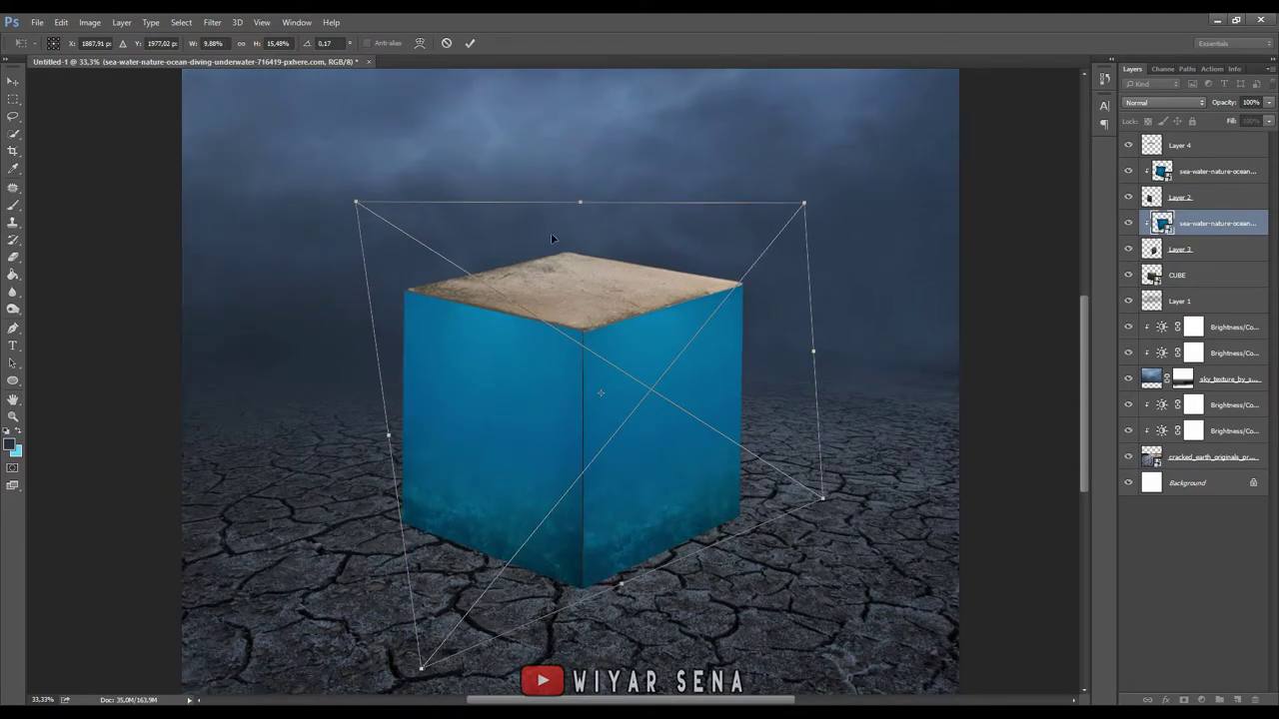
click(471, 43)
key(ctrl+1)
drag(833, 143, 790, 270)
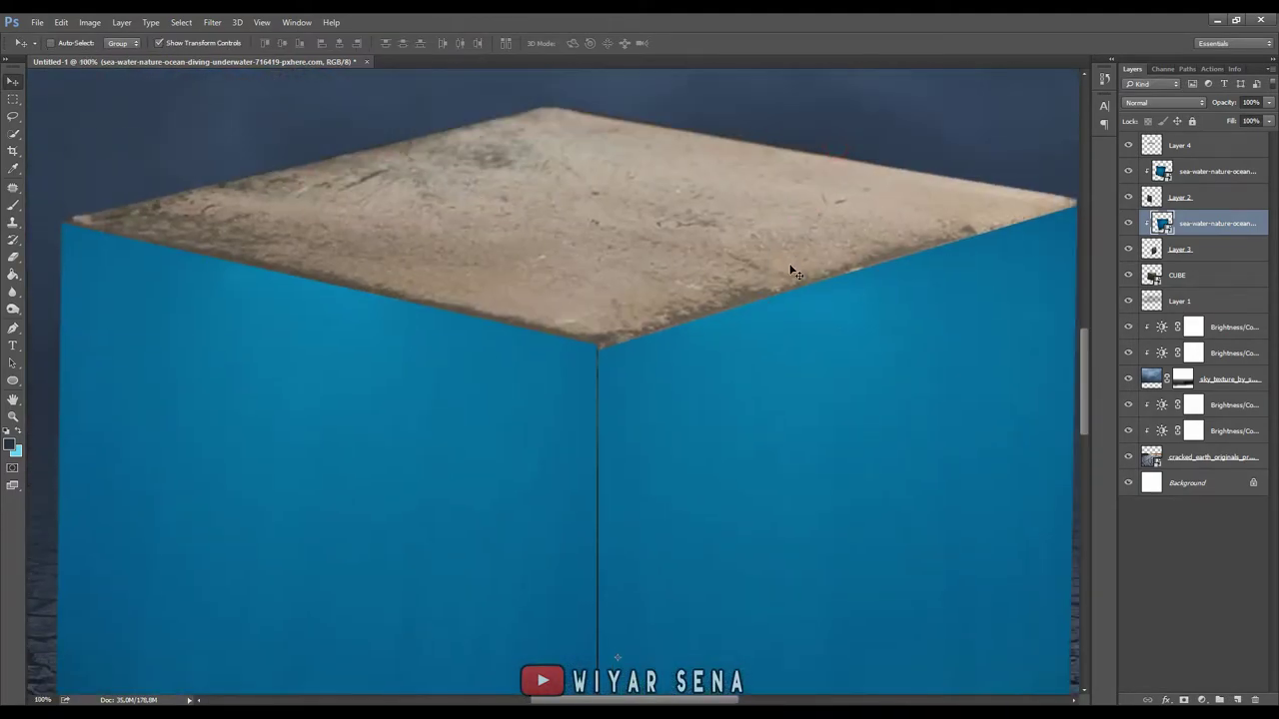
- Merge the CUBE layer into Layer 3
key(ctrl+minus)
click(1180, 249)
key(ctrl+e)
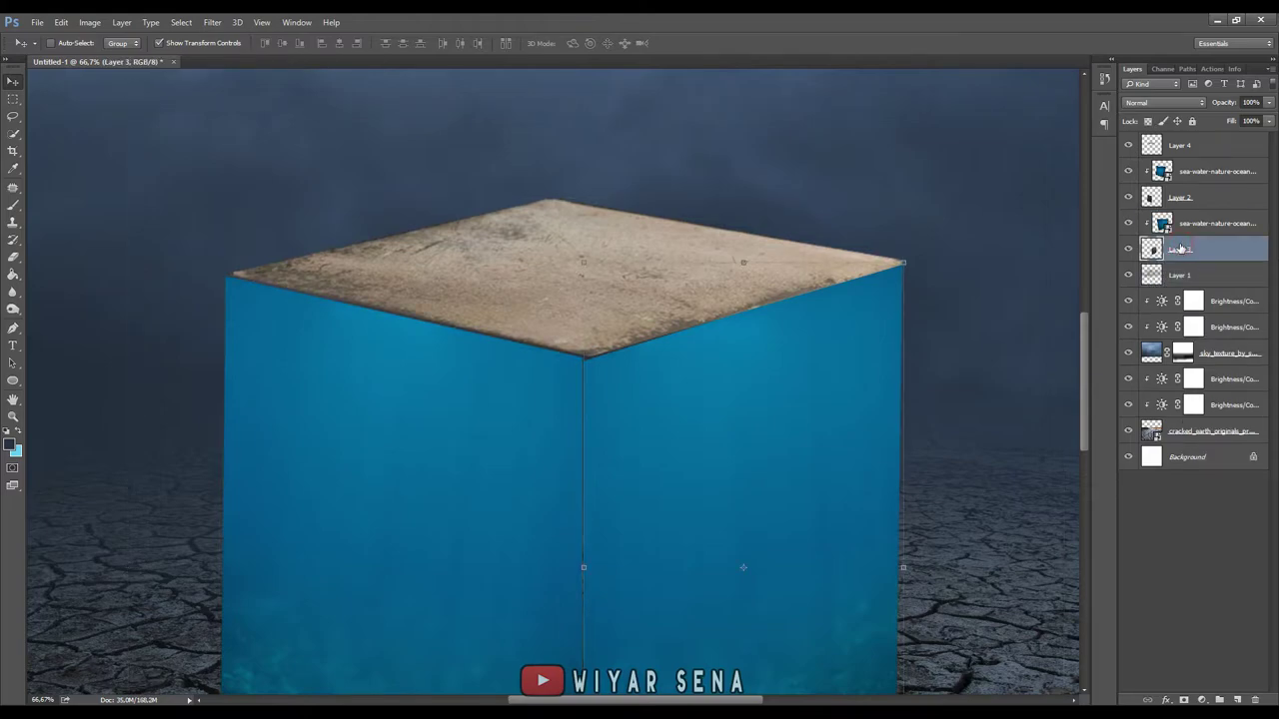
- Convert Layer 3 to a smart object and realign the right cube face
right_click(1180, 249)
key(Escape)
scroll(836, 300, down, 2)
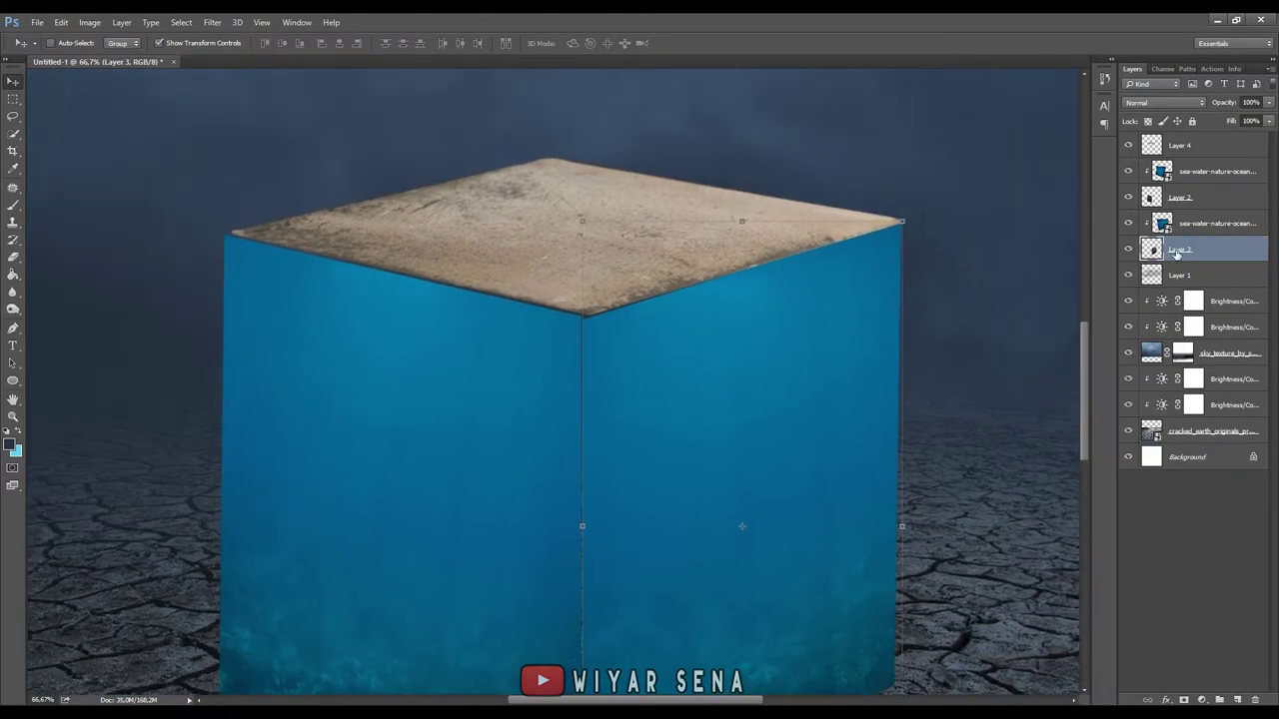
right_click(1176, 254)
click(1089, 292)
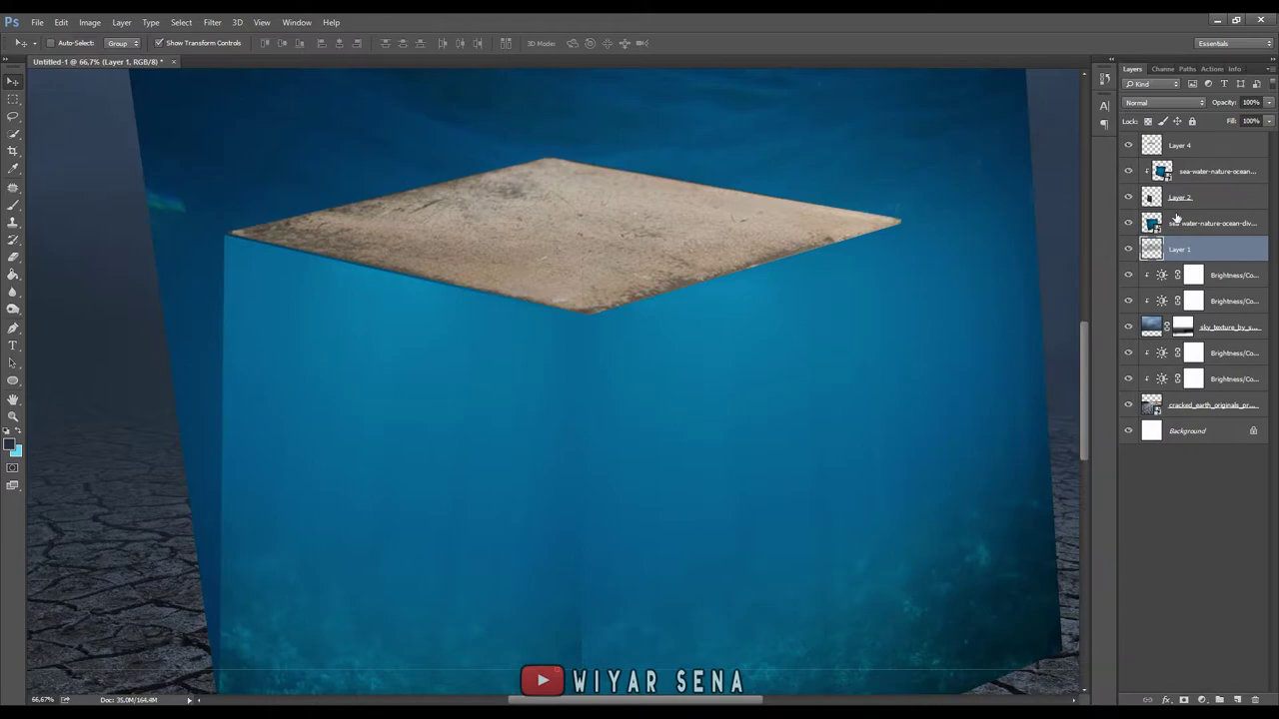
key(ctrl+z)
scroll(614, 400, down, 1)
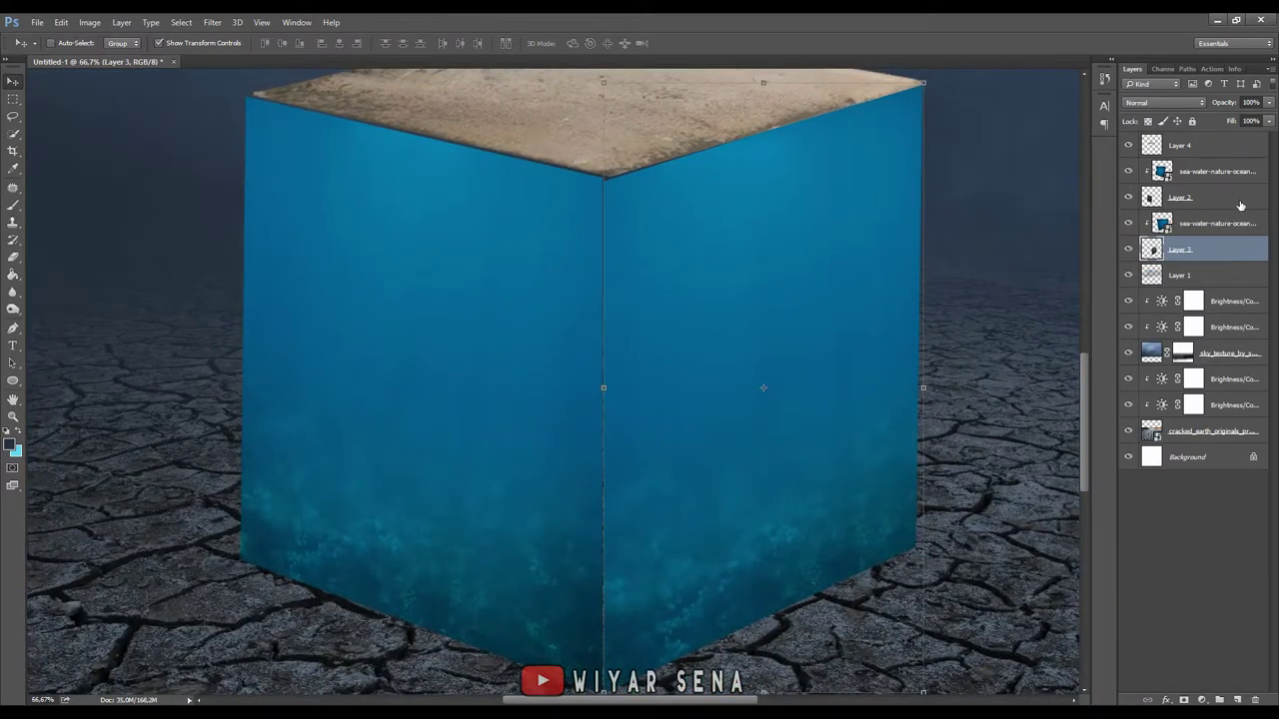
right_click(1176, 251)
click(1059, 318)
drag(606, 287, 737, 295)
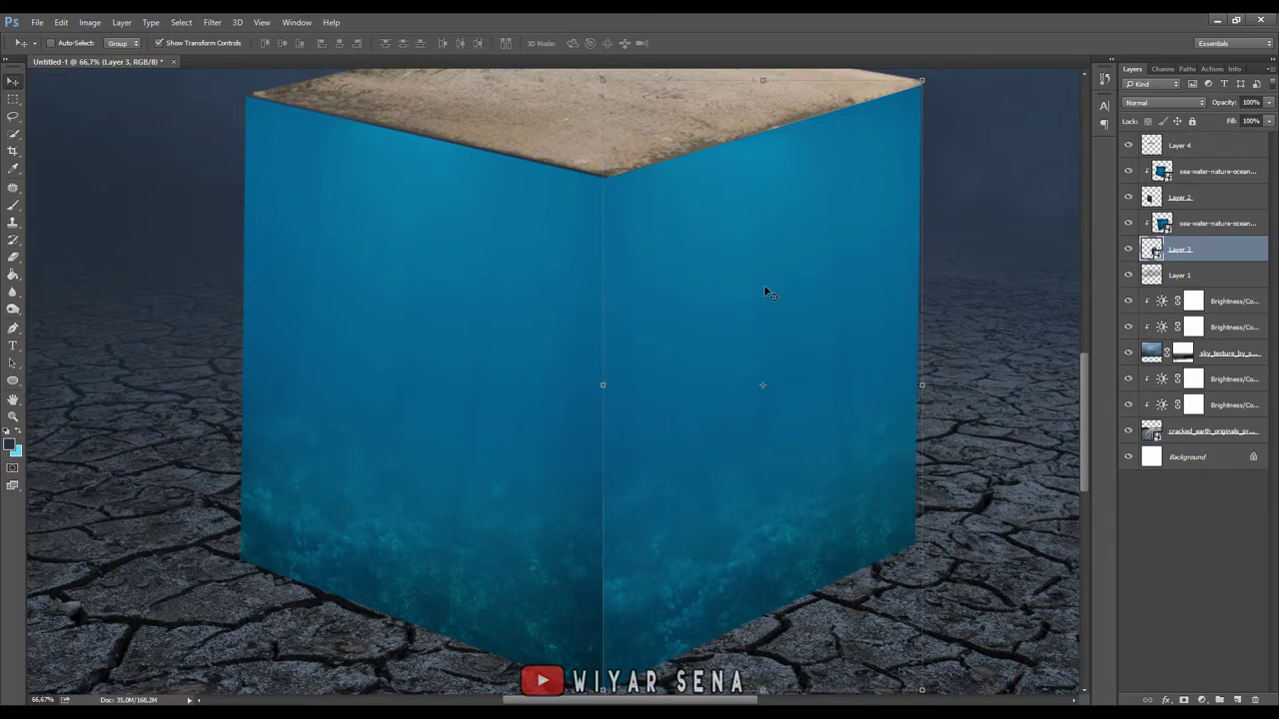
drag(851, 192, 850, 346)
- Convert the Layer 4 sand top to a smart object and stretch its right corner to fit
click(1230, 149)
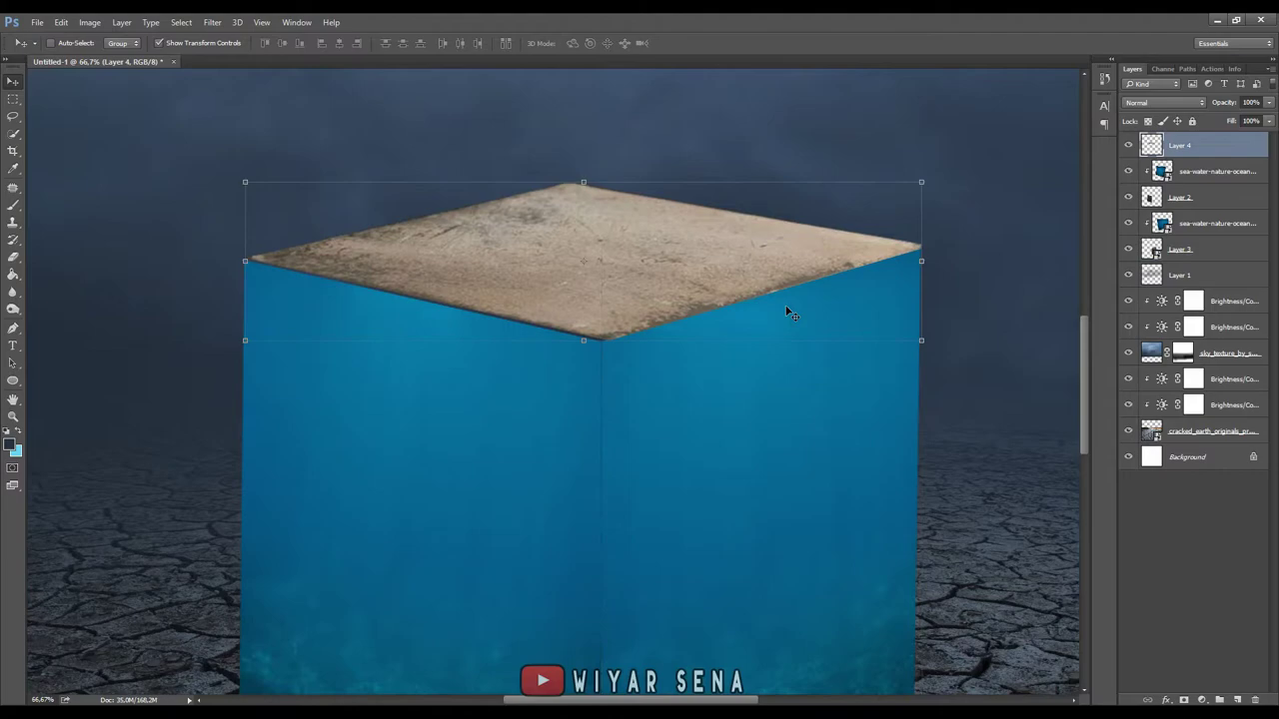
drag(620, 322, 616, 320)
right_click(1197, 152)
click(1128, 249)
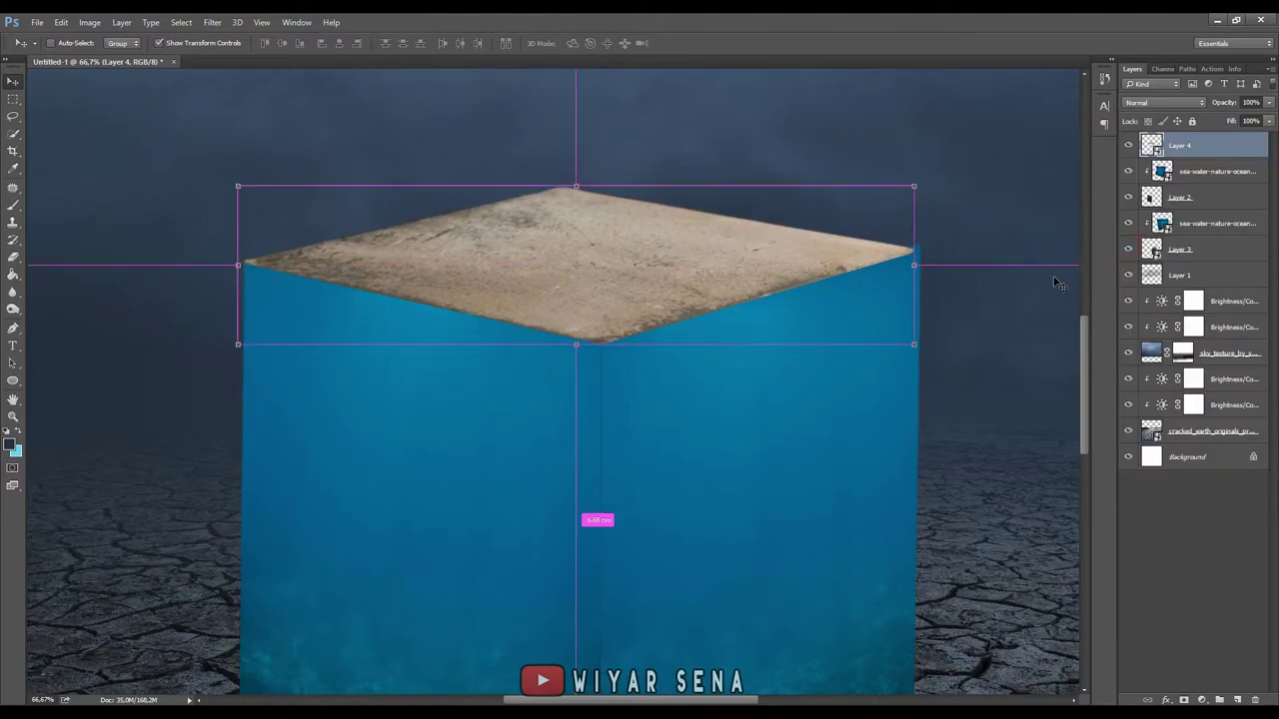
key(ctrl+plus)
key(ctrl+t)
drag(829, 227, 836, 191)
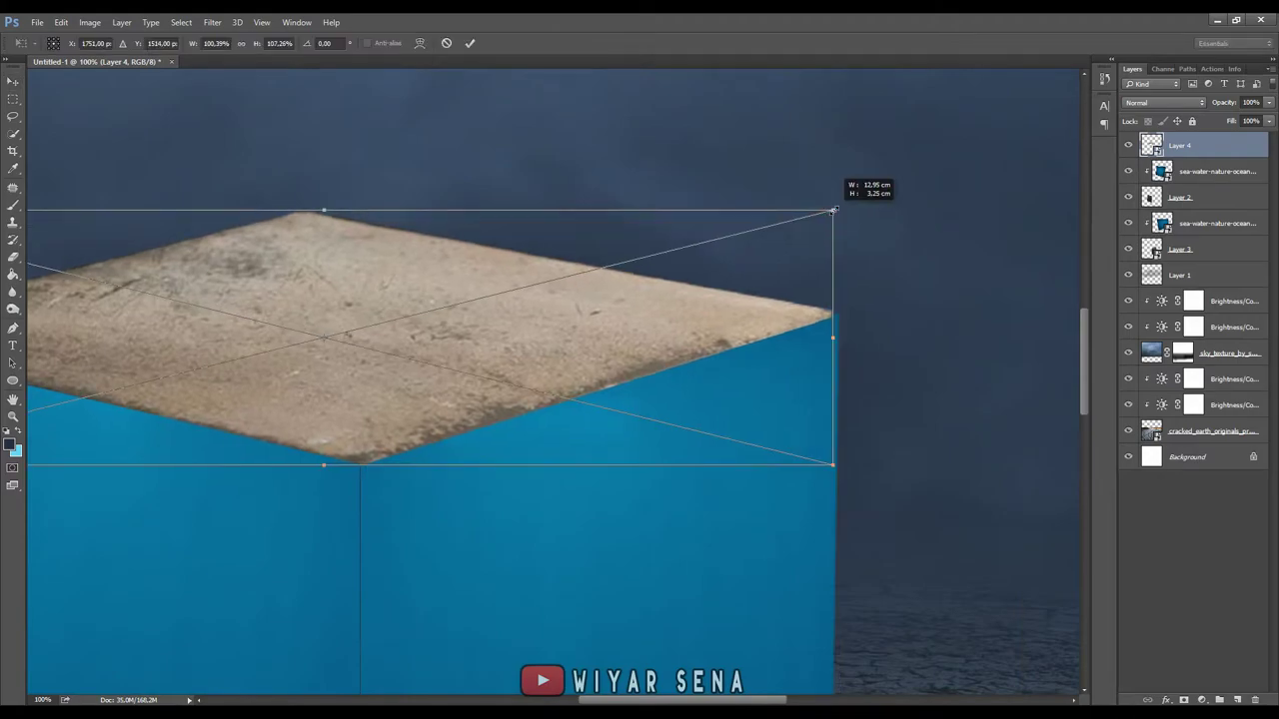
mouse_move(585, 393)
mouse_down()
mouse_move(736, 248)
mouse_move(636, 268)
mouse_move(636, 193)
mouse_up()
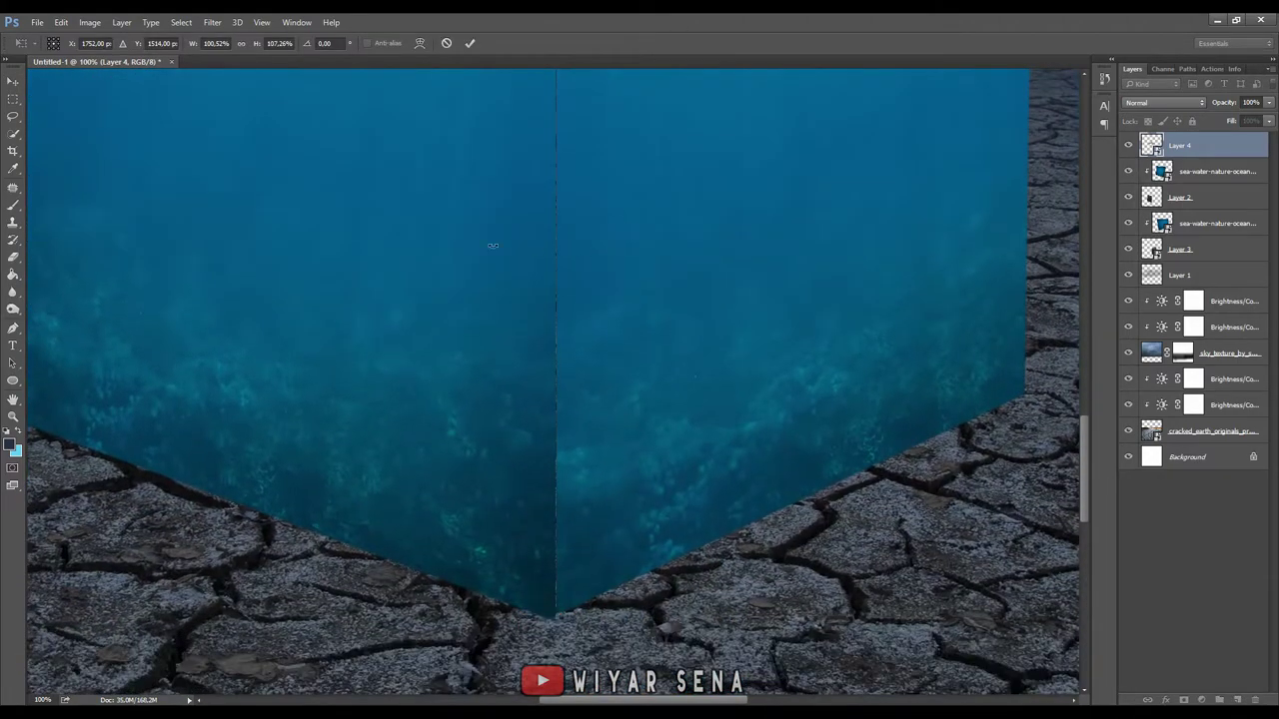
click(471, 44)
- Nudge the sand top down slightly and pick water_texture from the asset folder
click(1188, 252)
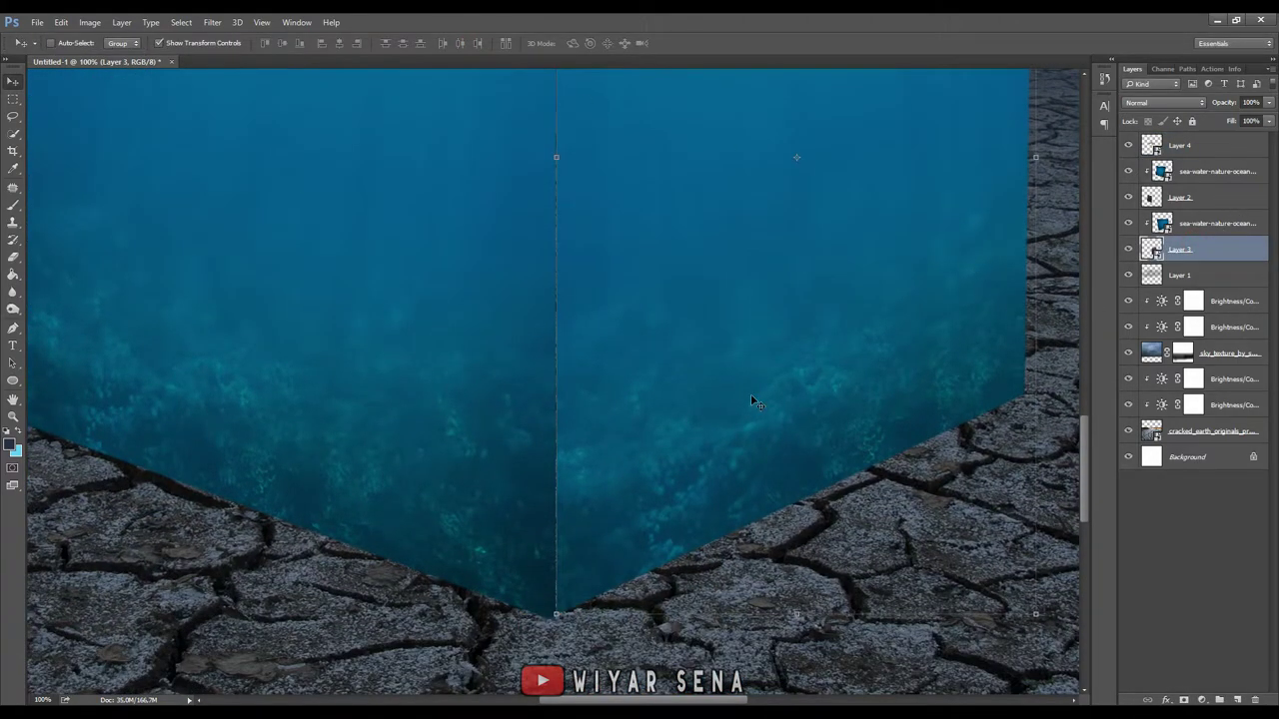
click(1156, 539)
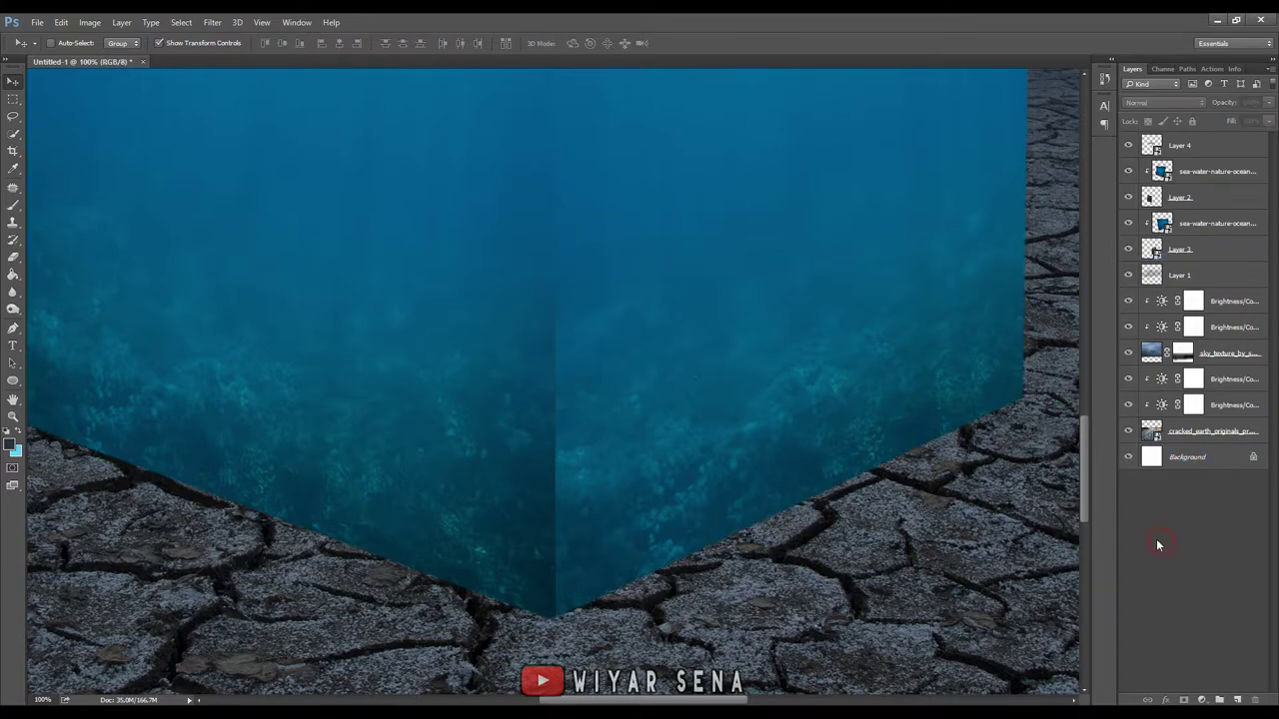
key(ctrl+minus)
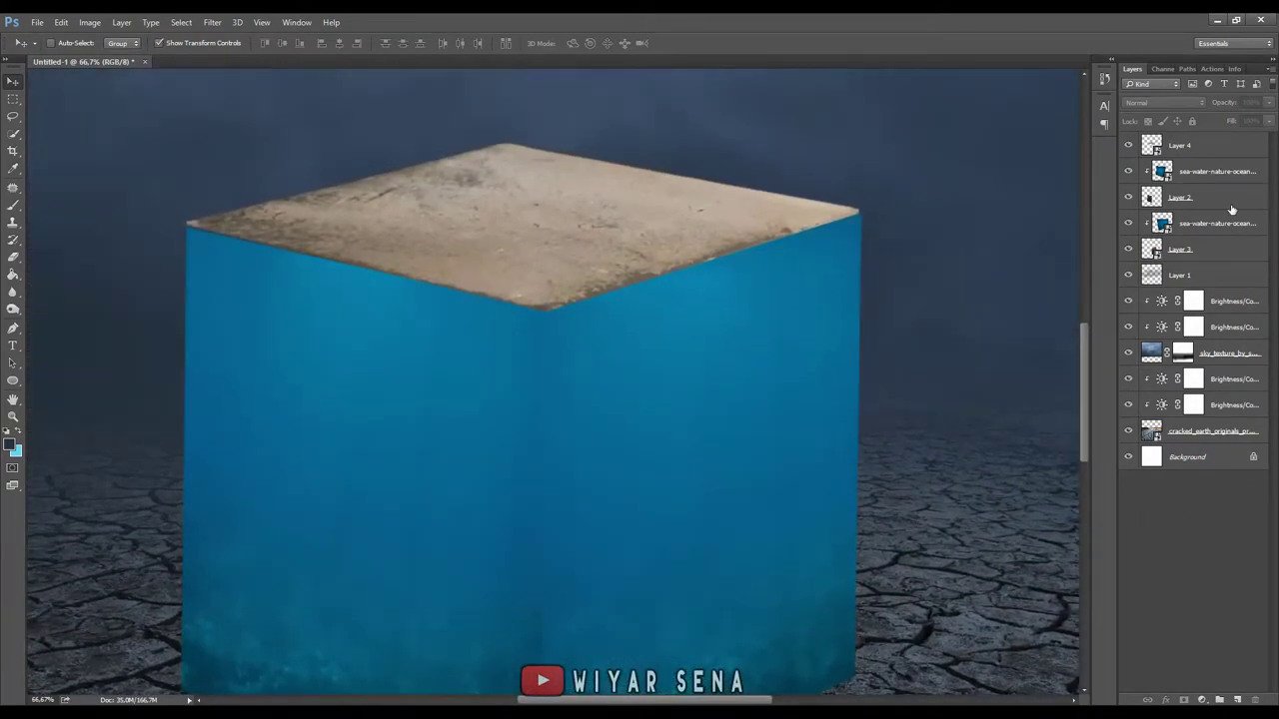
click(1208, 147)
drag(547, 245, 528, 214)
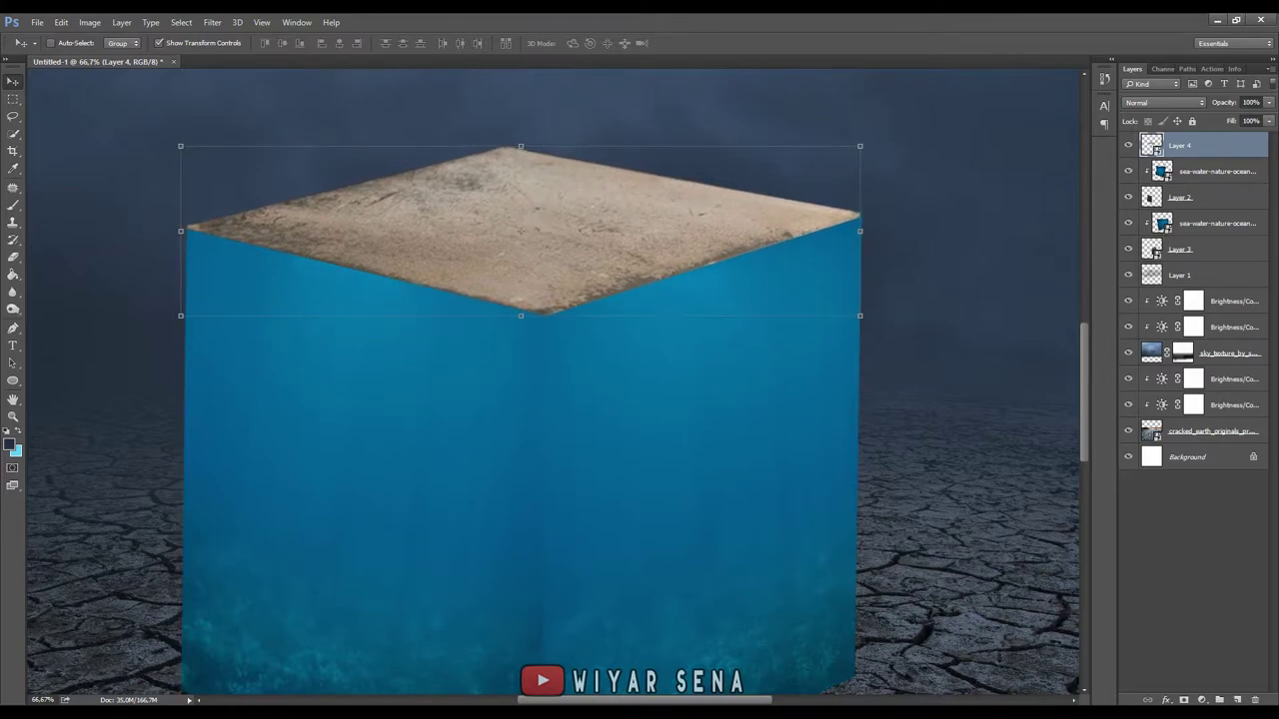
key(alt+Tab)
click(905, 300)
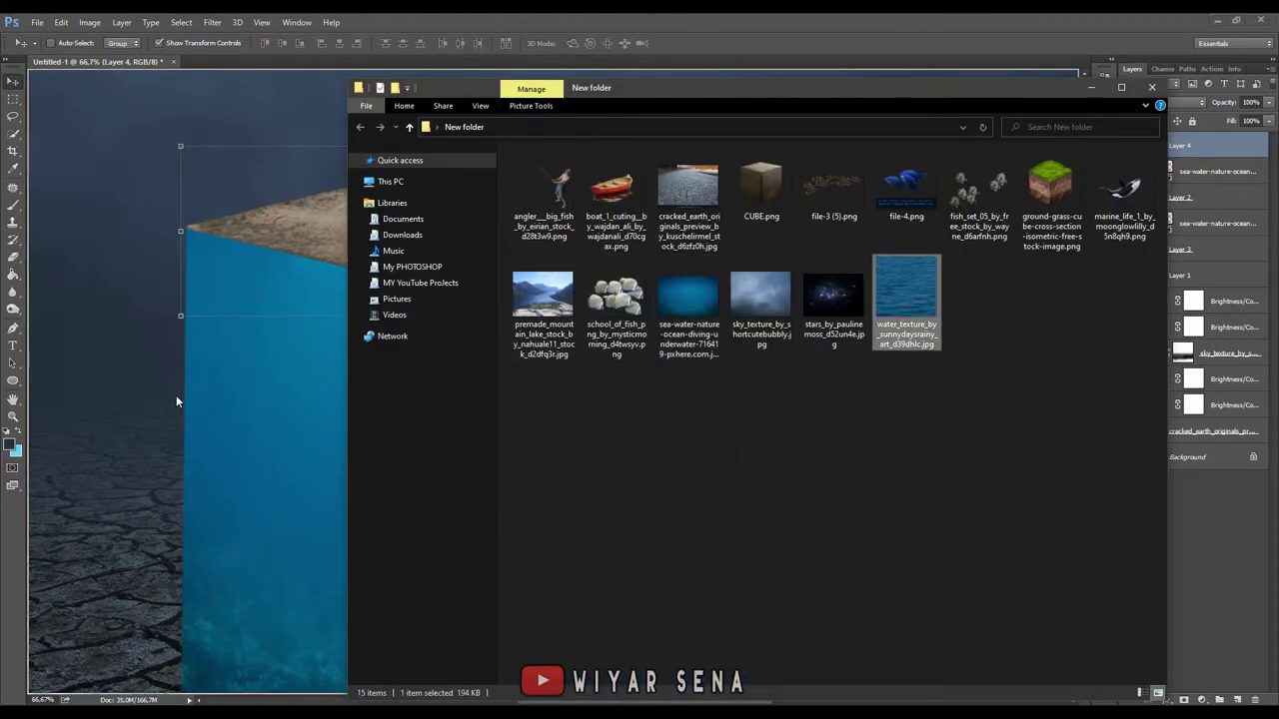
- Place the water_texture image over the cube and commit it
drag(176, 400, 175, 394)
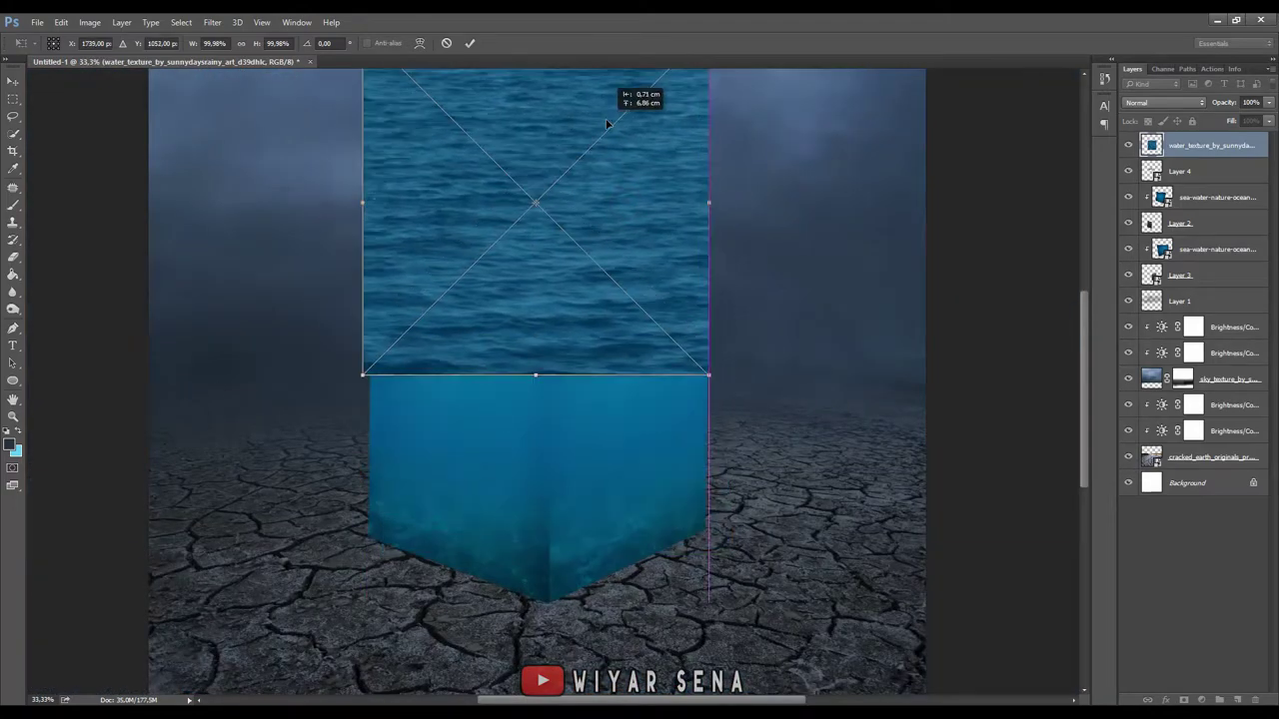
drag(626, 303, 612, 185)
click(470, 43)
- Clip the water texture to the Layer 4 top face and nudge it down onto it
right_click(1233, 145)
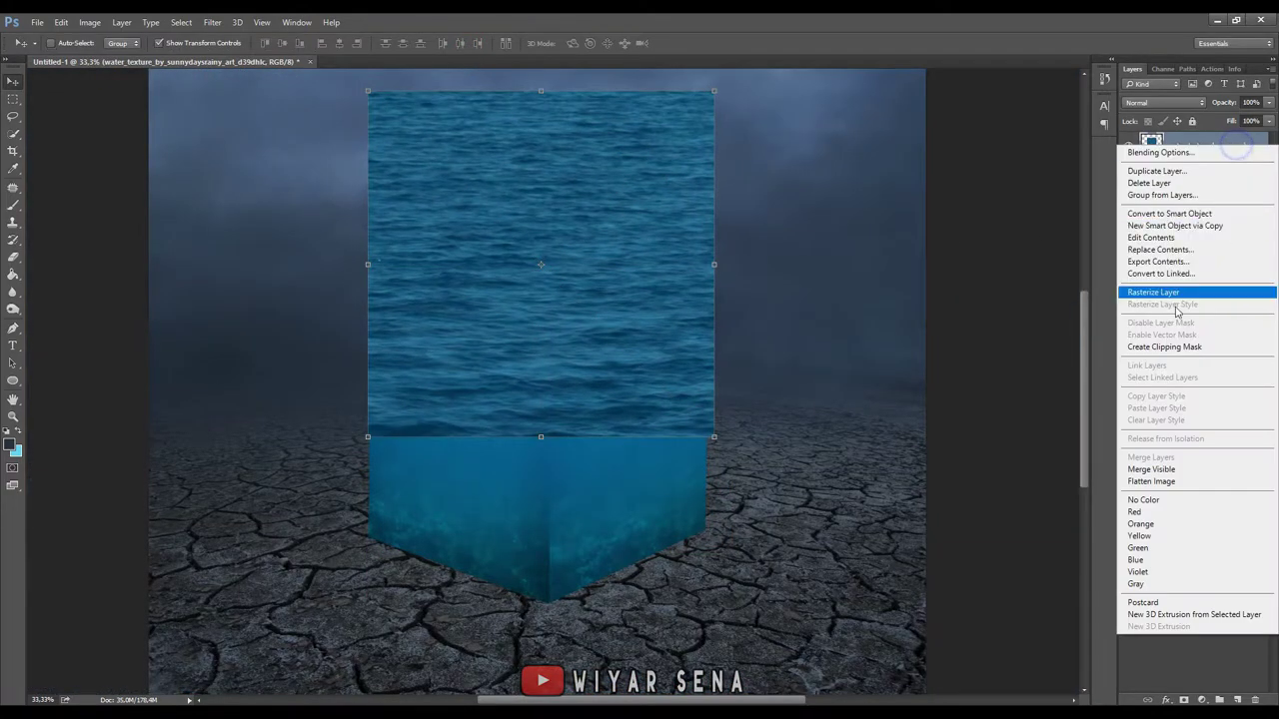
click(1149, 293)
key(ctrl+plus)
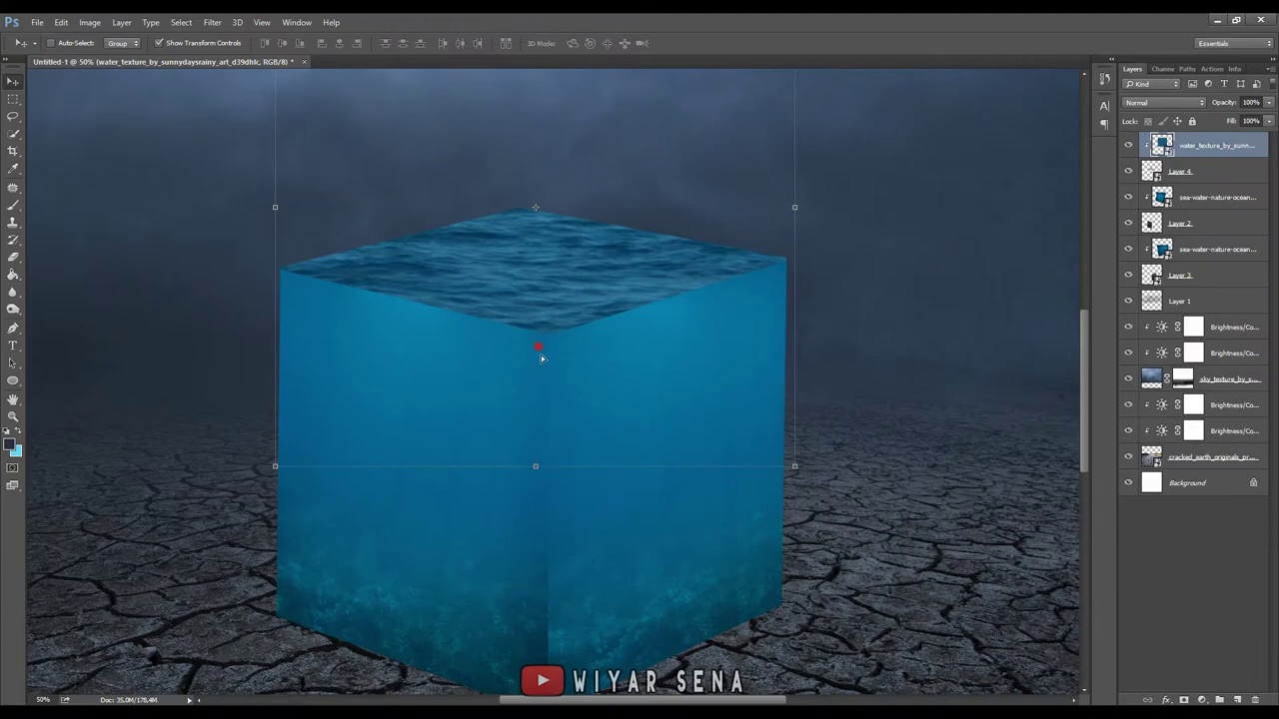
drag(541, 356, 541, 376)
click(1202, 700)
- Add a Brightness/Contrast adjustment raising the top face's brightness to 72
click(1149, 513)
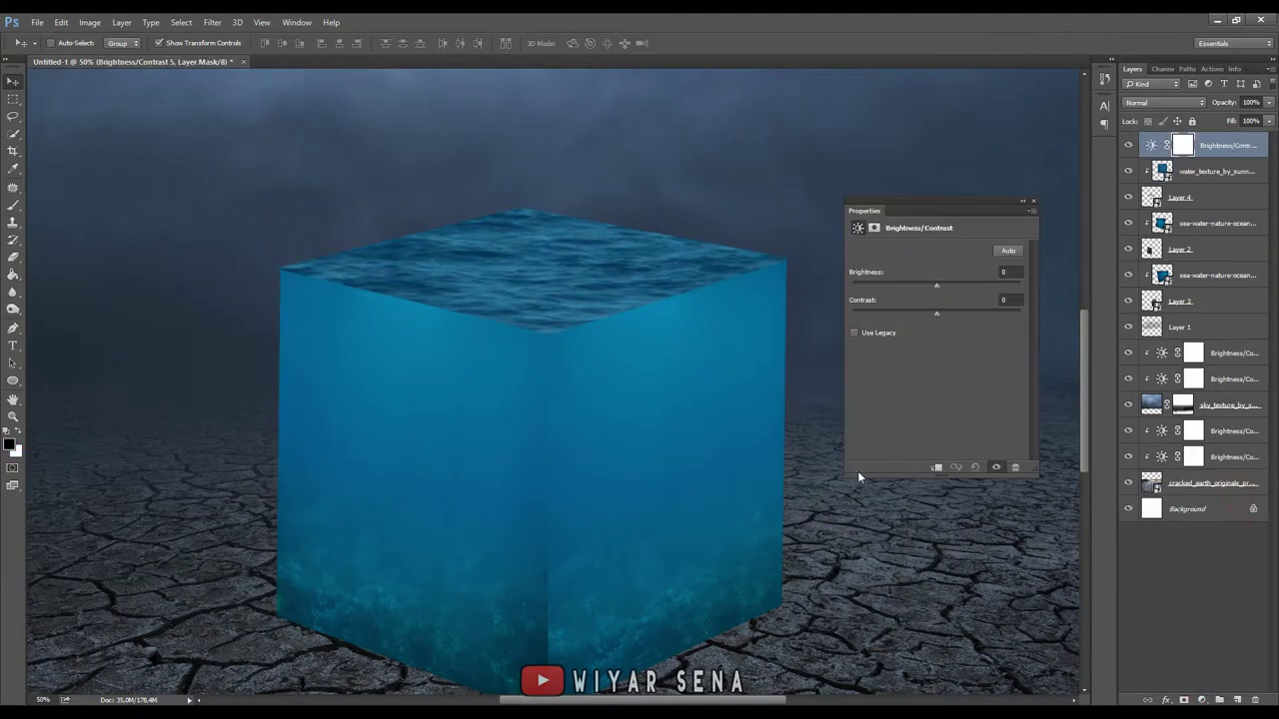
mouse_move(947, 291)
mouse_down()
mouse_move(960, 284)
mouse_move(968, 315)
mouse_move(976, 283)
mouse_up()
click(1035, 202)
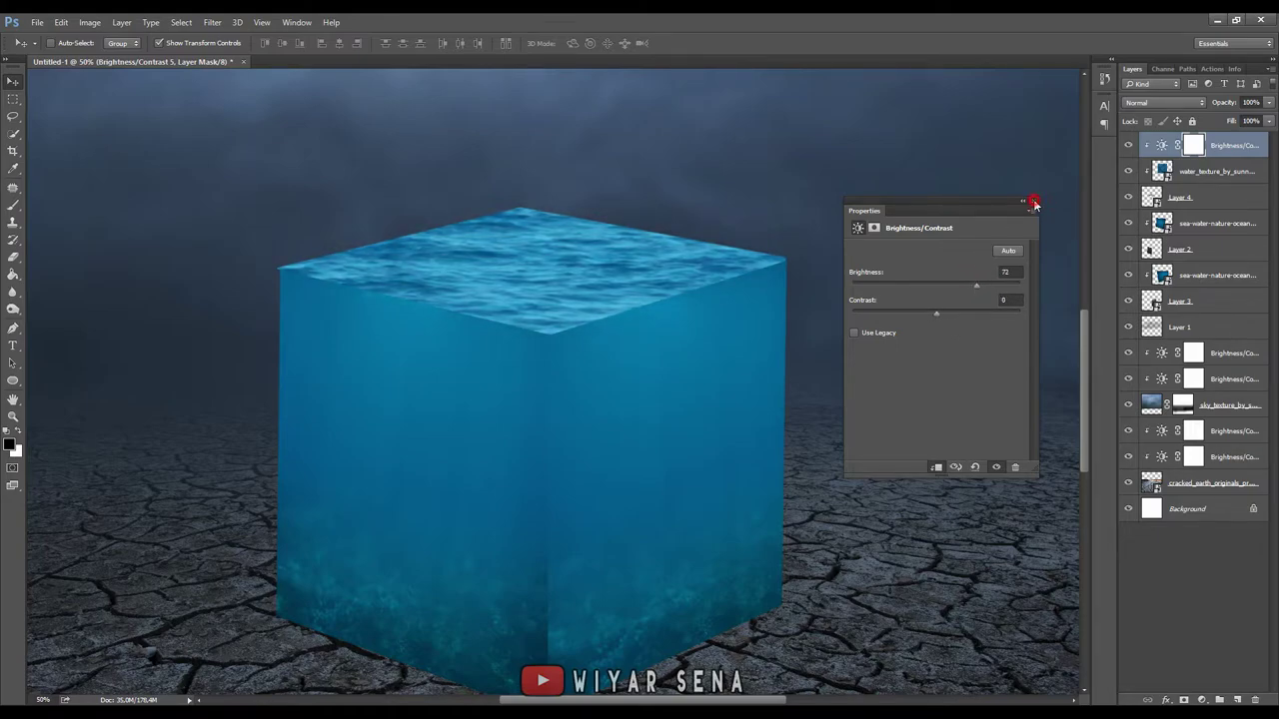
- Add a Hue/Saturation adjustment that slightly shifts the water top's hue
click(1214, 171)
click(1202, 699)
click(1149, 568)
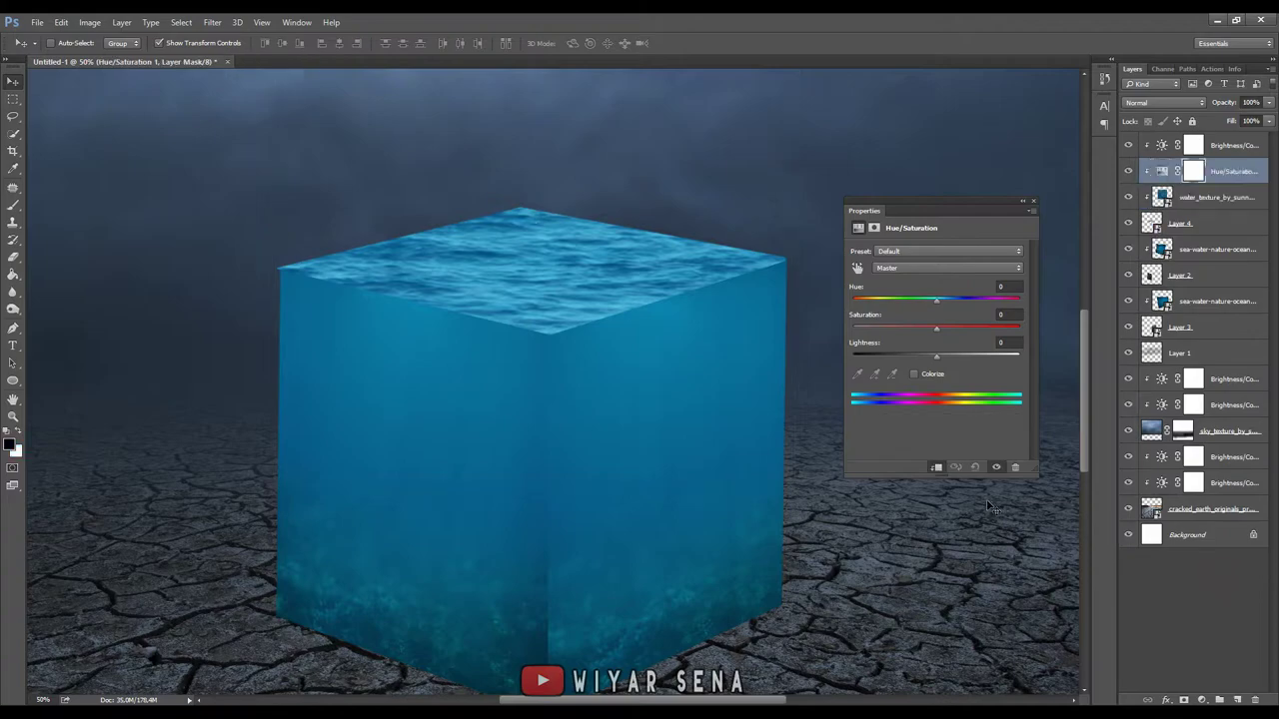
drag(933, 298, 935, 298)
click(1034, 201)
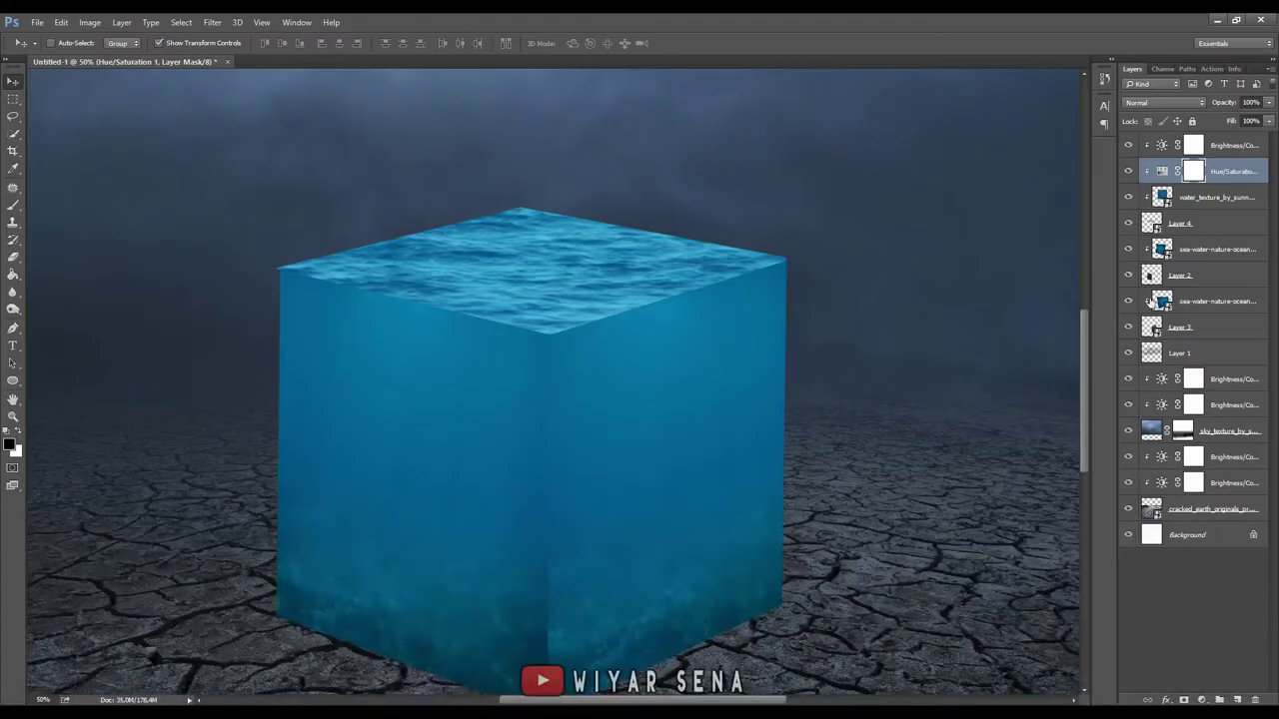
- Add a Brightness/Contrast adjustment to the upper sea-water layer at 29/31
click(1193, 276)
click(1201, 701)
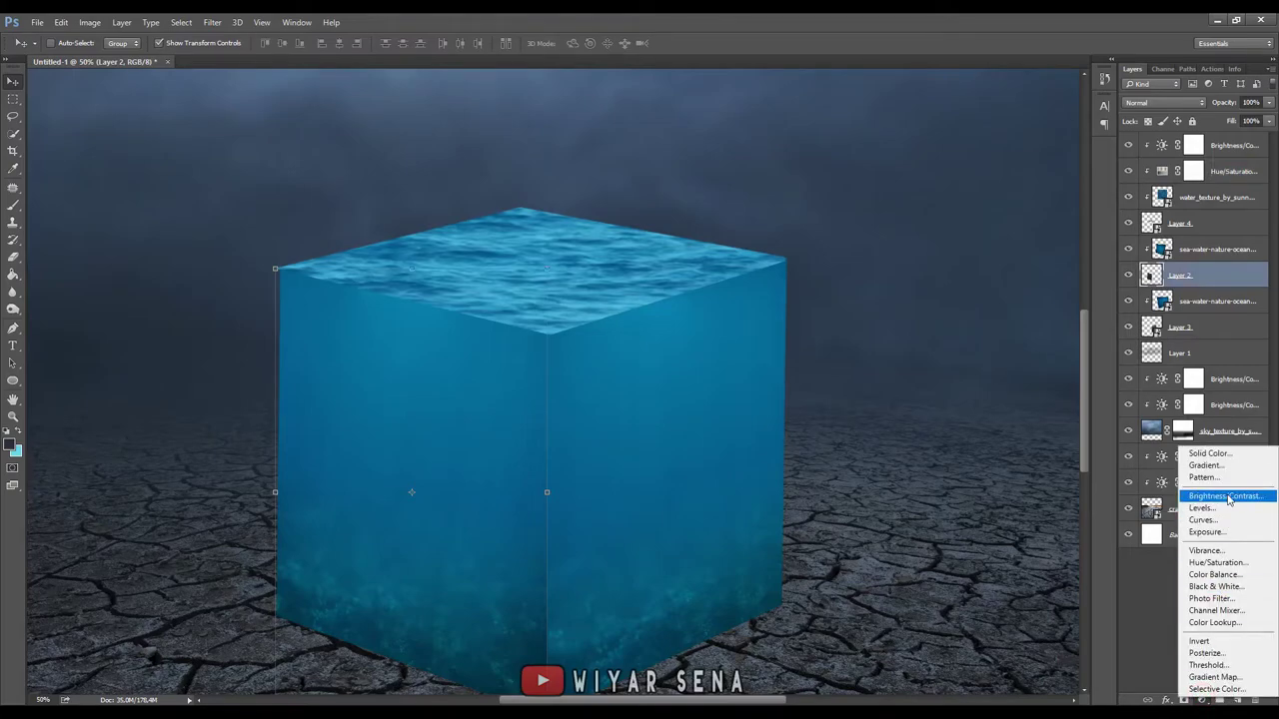
click(1230, 256)
click(1217, 249)
click(1202, 700)
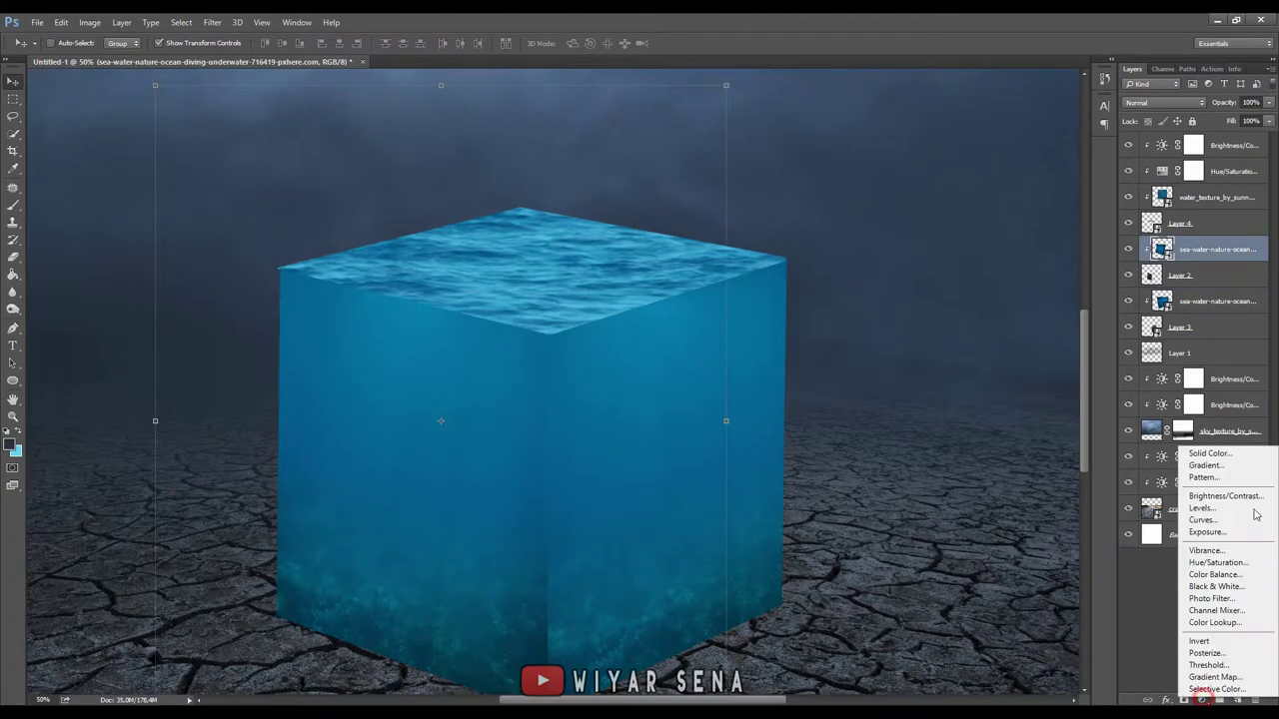
click(1237, 499)
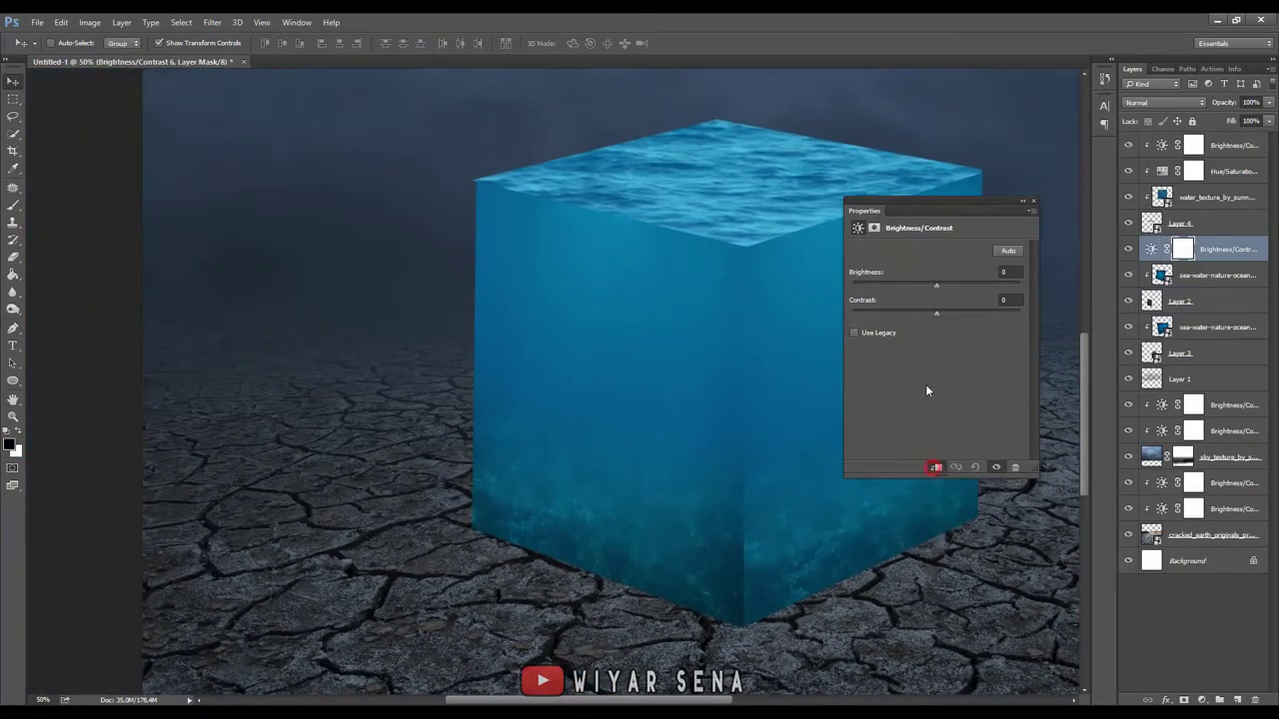
drag(944, 286, 946, 285)
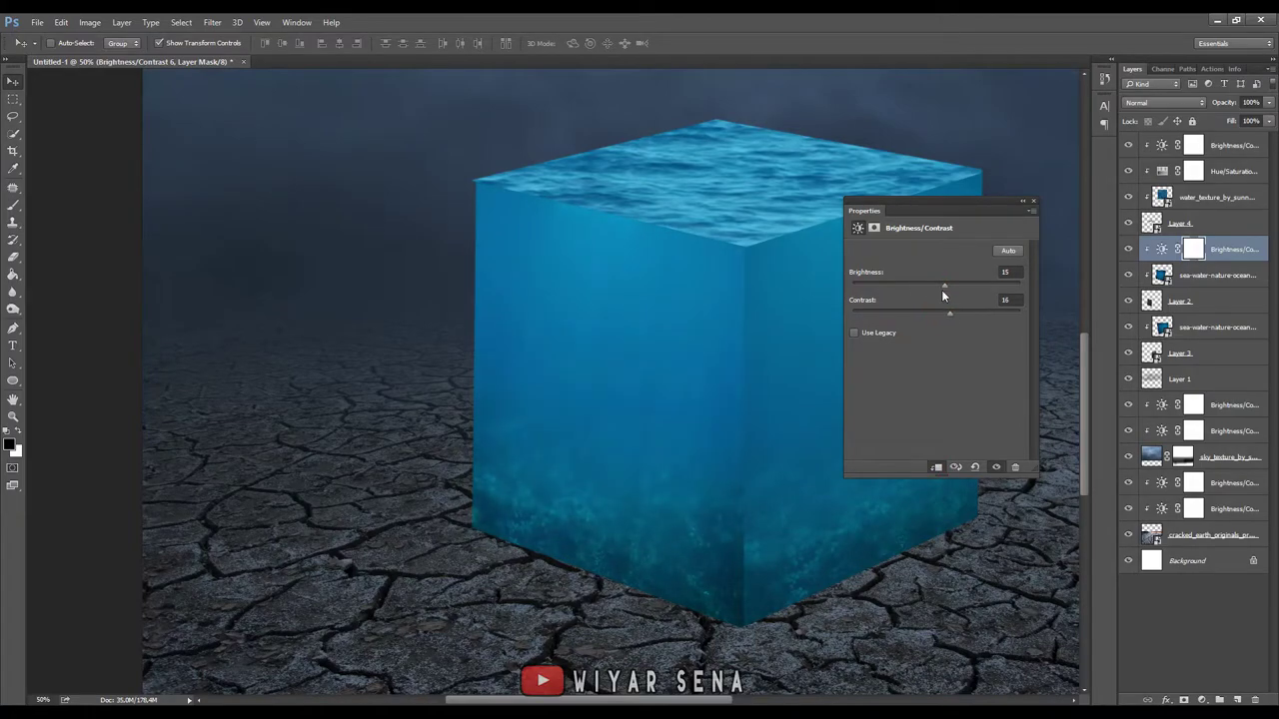
click(1034, 201)
- Add a Brightness/Contrast adjustment to the lower sea-water layer with Brightness 34, Contrast 40
click(1217, 327)
click(1200, 699)
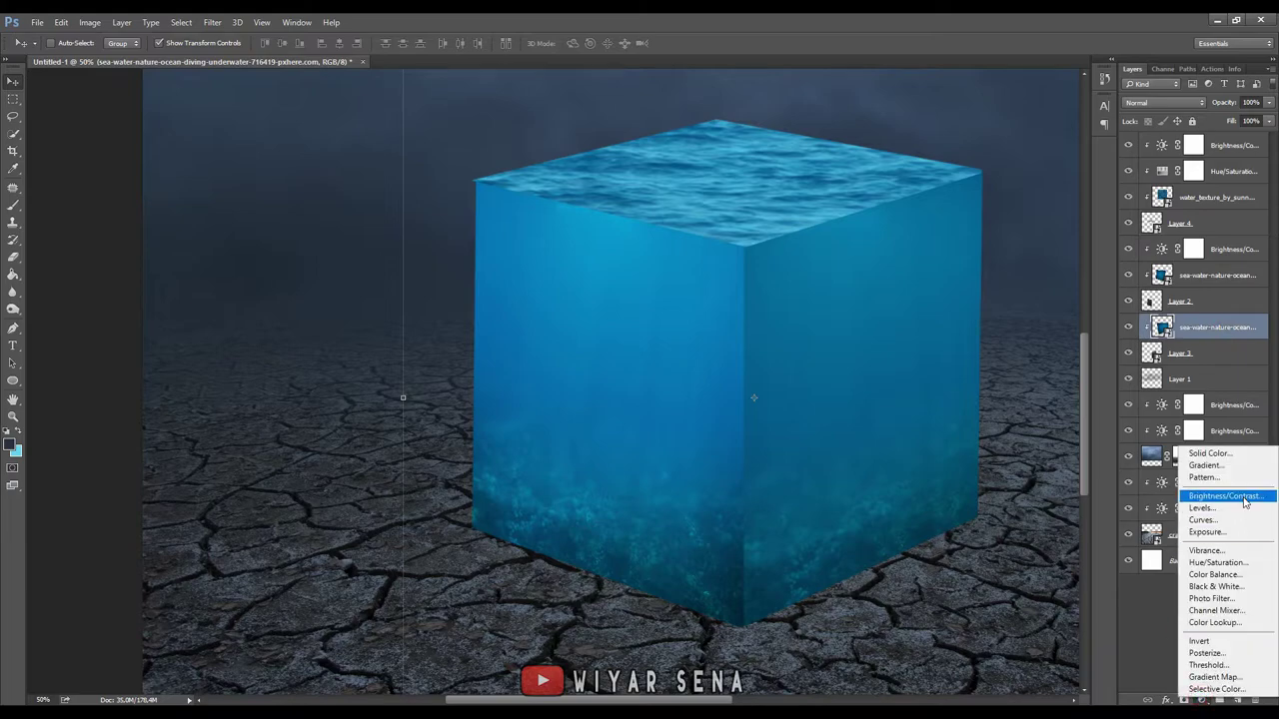
click(1159, 462)
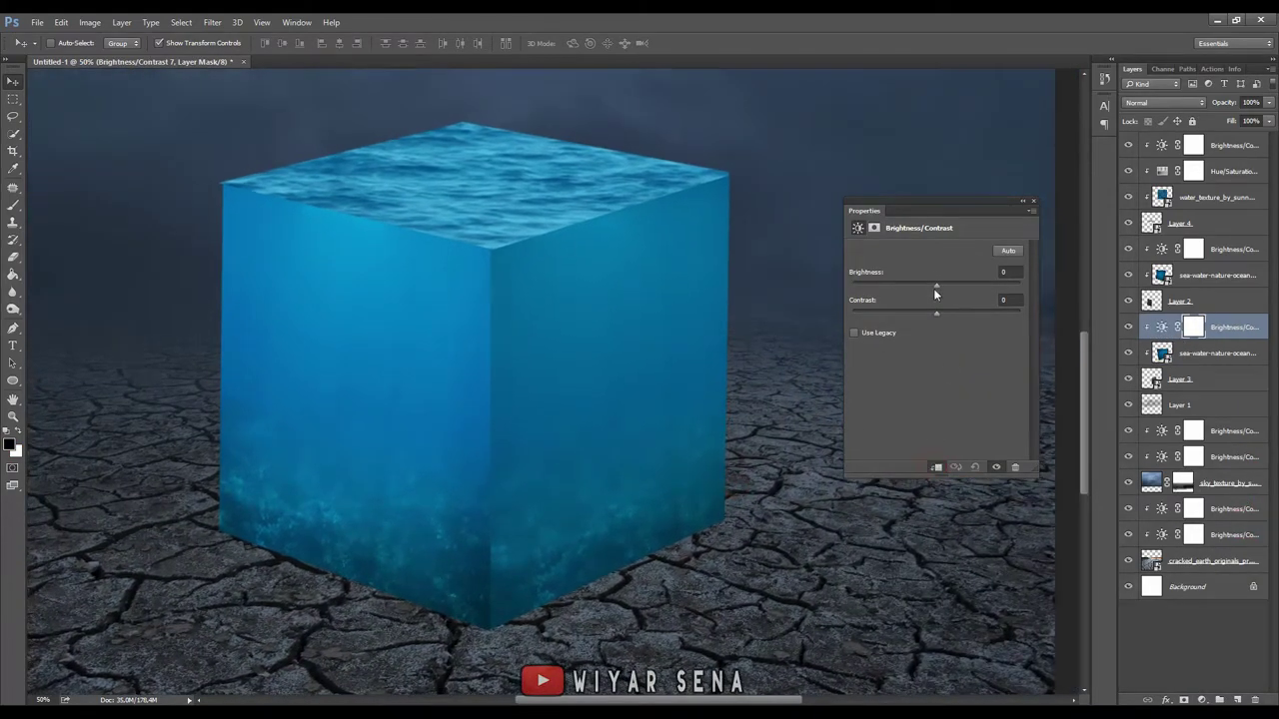
drag(939, 283, 955, 285)
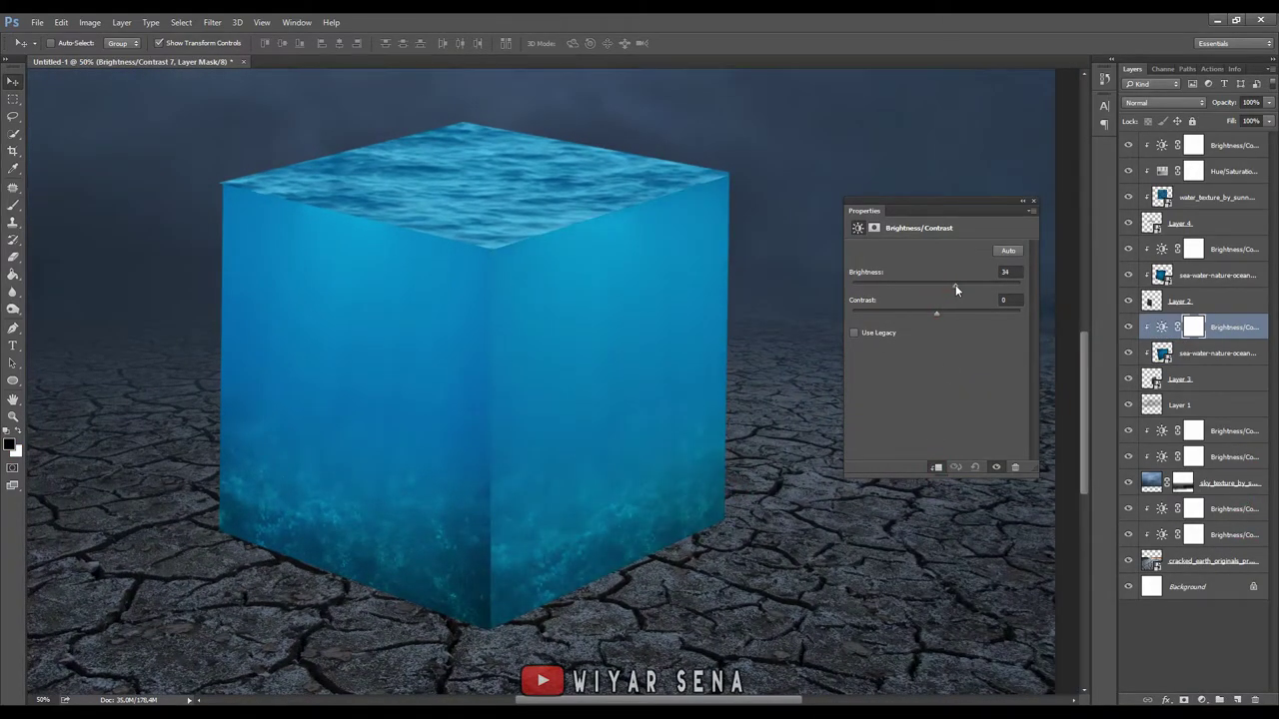
click(1034, 201)
key(ctrl+z)
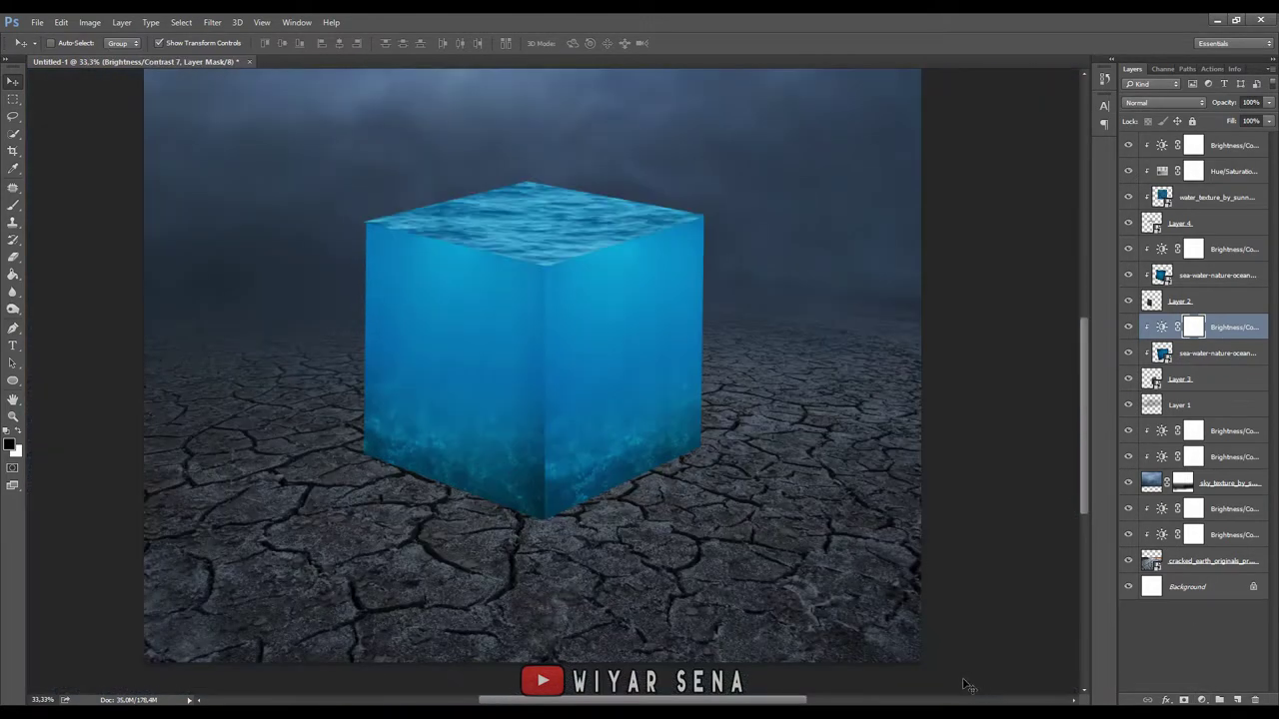
key(ctrl+z)
- Place the grass cube image above Layer 3 and clip it to the layer below
click(1209, 380)
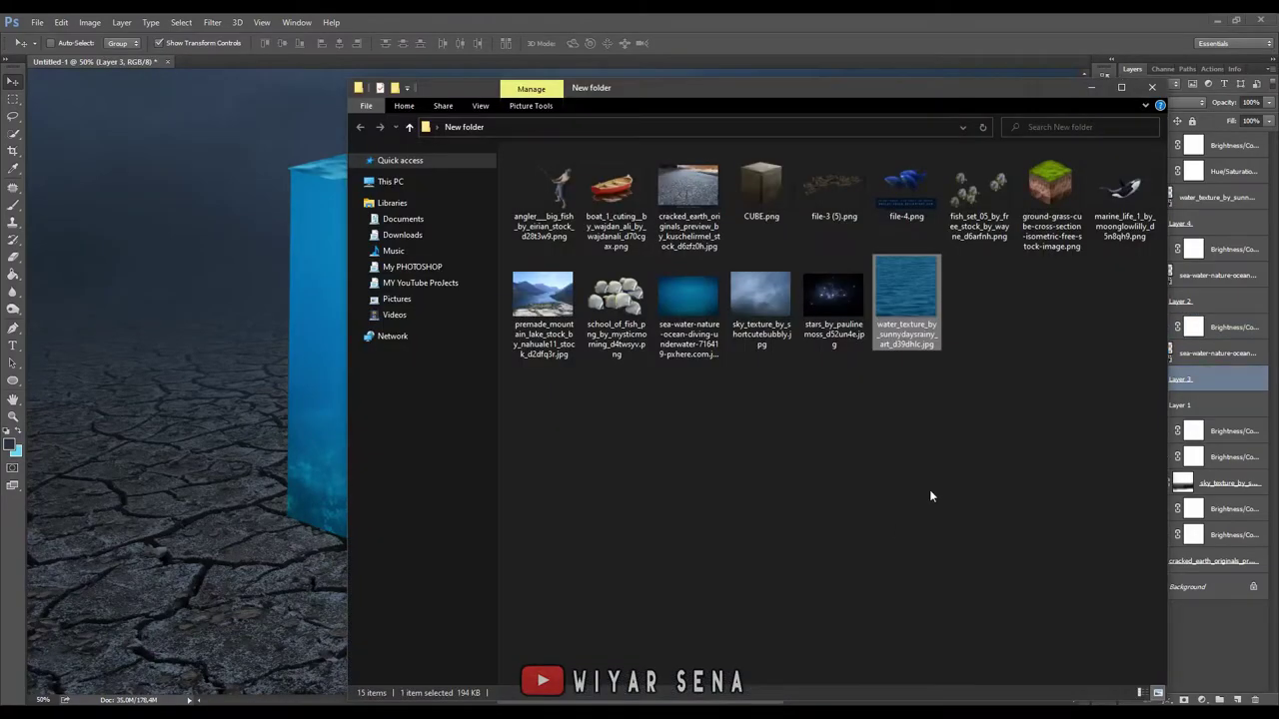
drag(1056, 190, 634, 540)
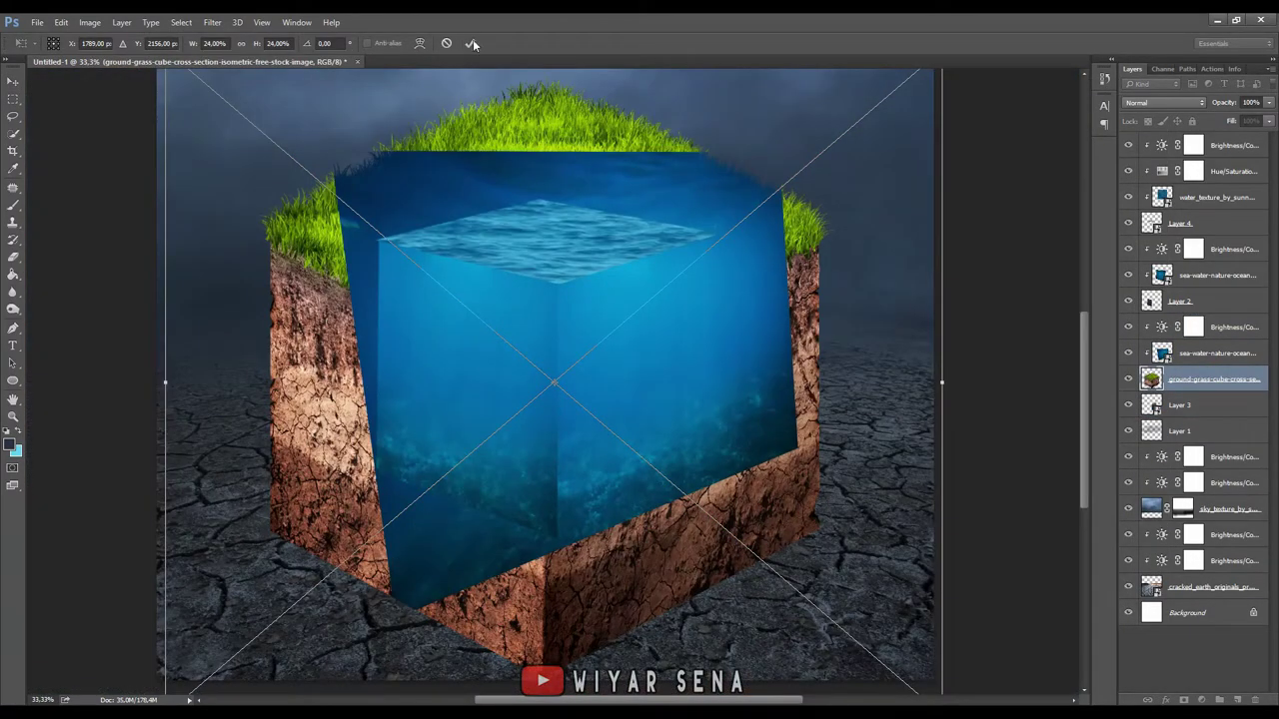
click(473, 43)
right_click(1238, 379)
click(1109, 418)
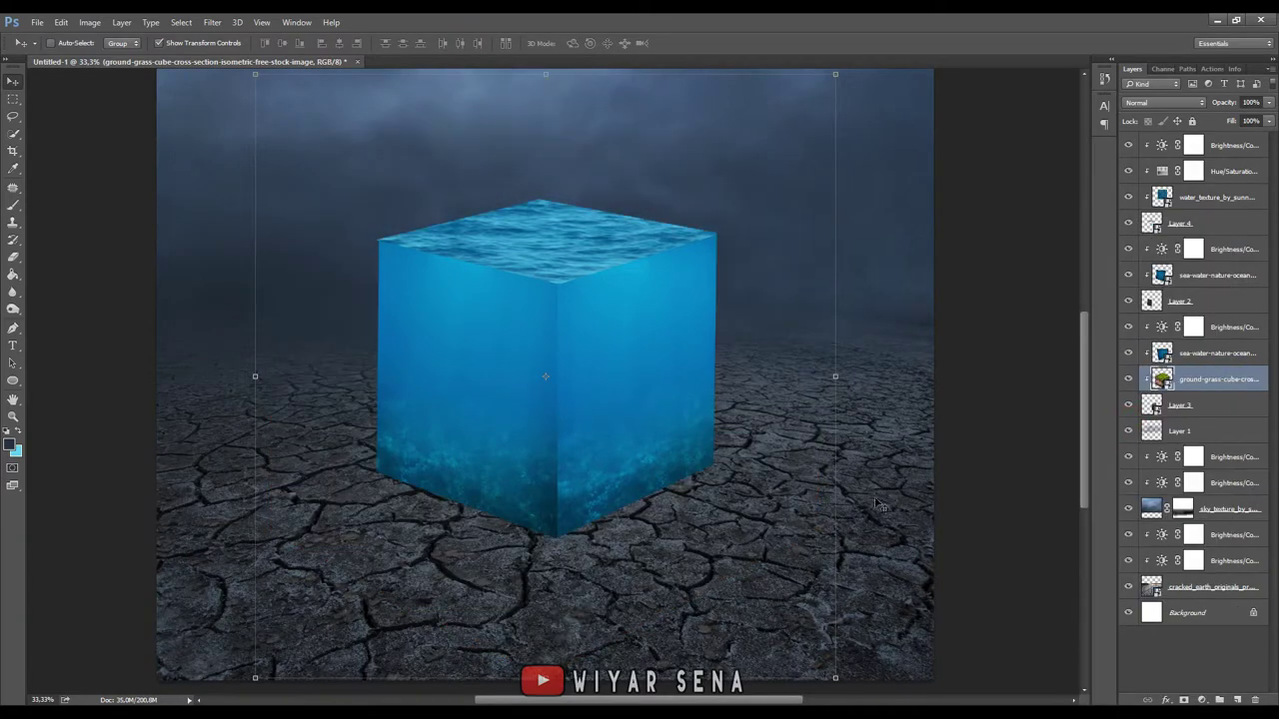
- Move and shrink the grass cube image with Ctrl+T
drag(574, 183, 624, 339)
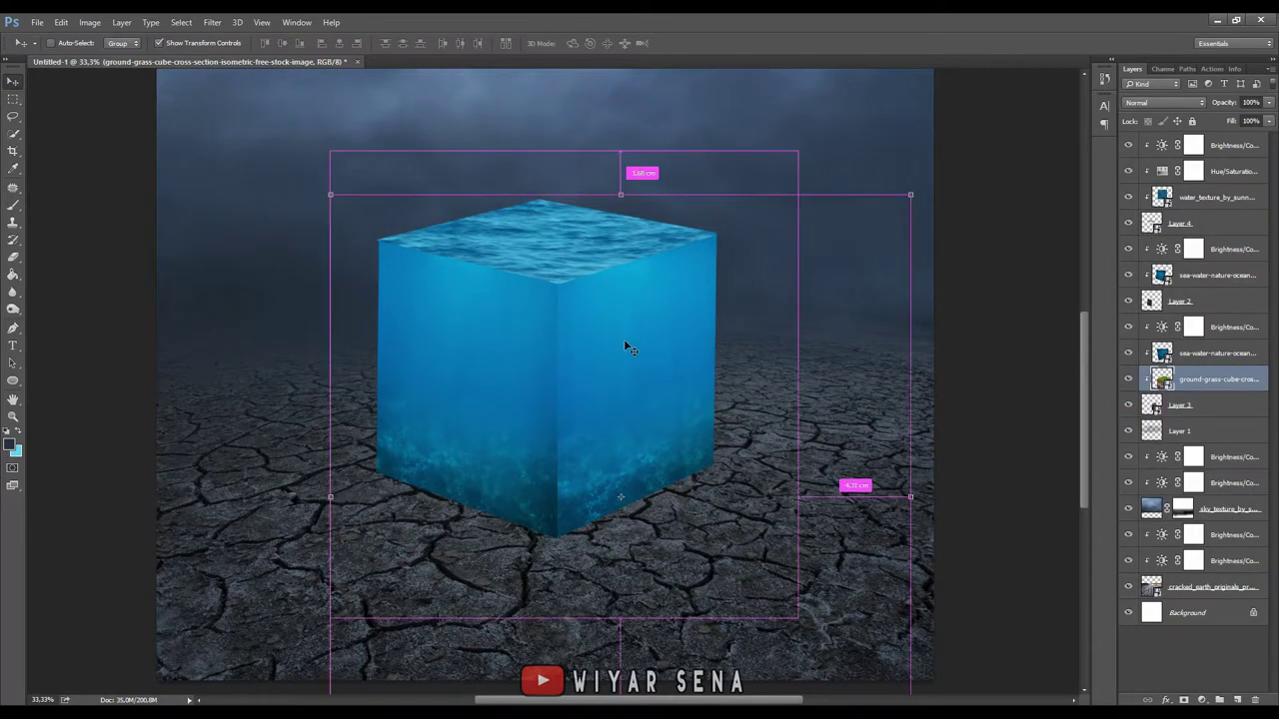
key(ctrl+t)
drag(675, 386, 720, 188)
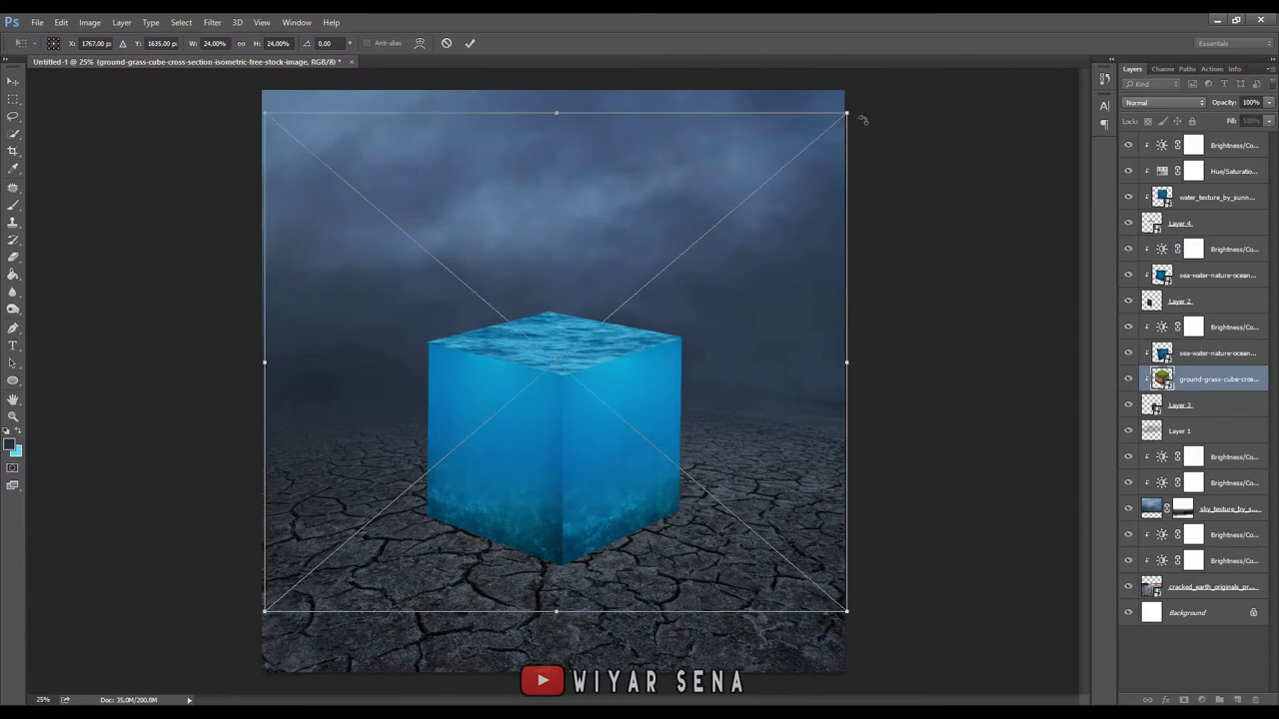
mouse_move(848, 92)
mouse_down()
mouse_move(463, 336)
mouse_move(618, 350)
mouse_up()
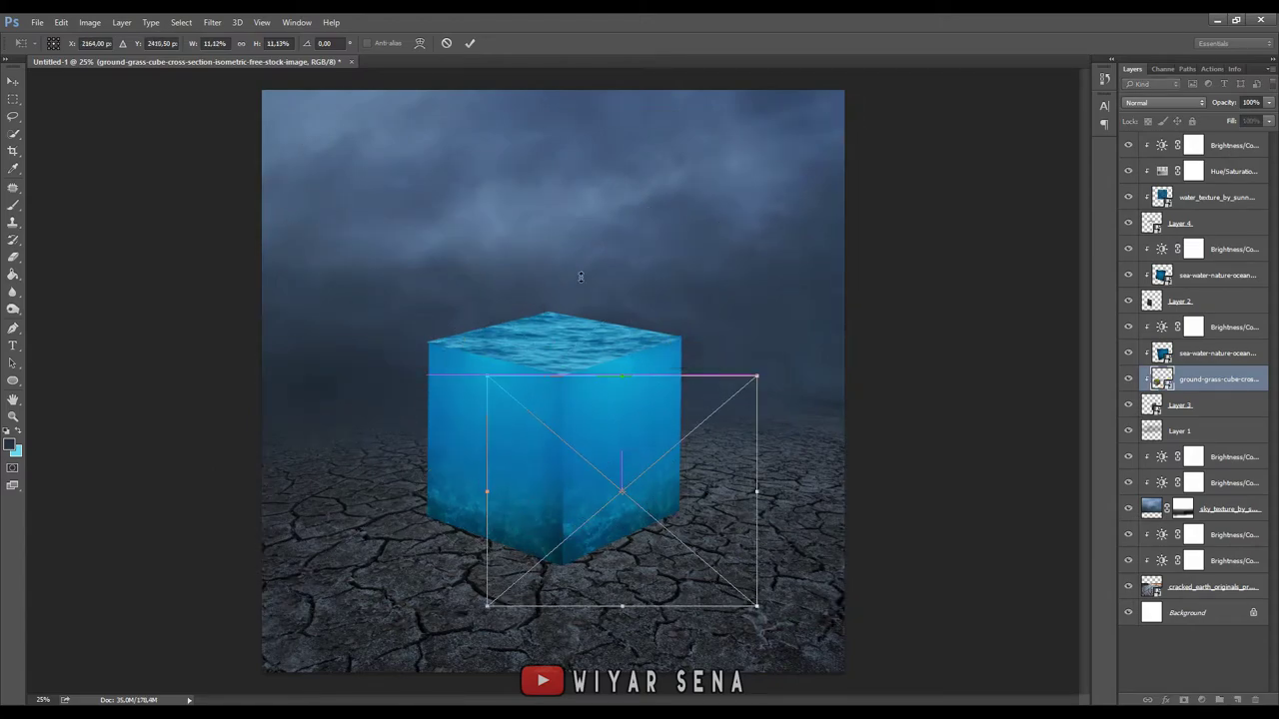
key(Return)
- Add a layer mask to the sea-water layer and paint near the bottom with a smaller brush
click(1217, 352)
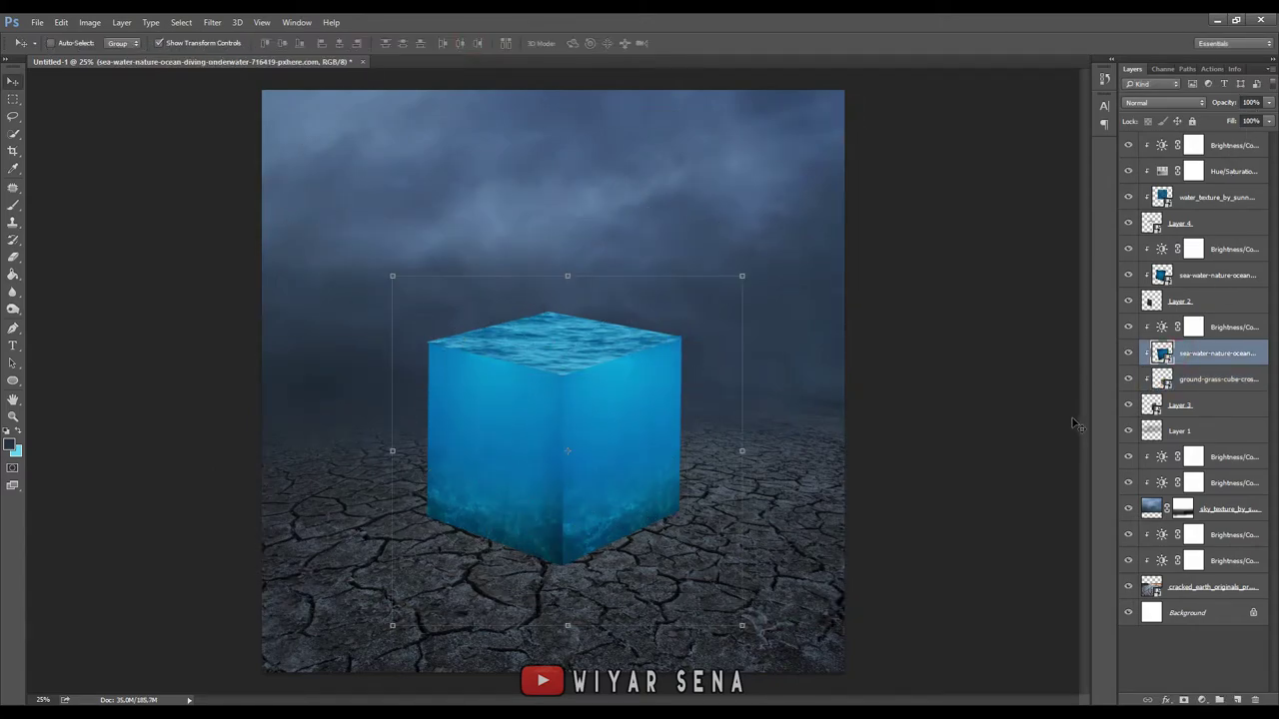
key(ctrl+plus)
click(1183, 700)
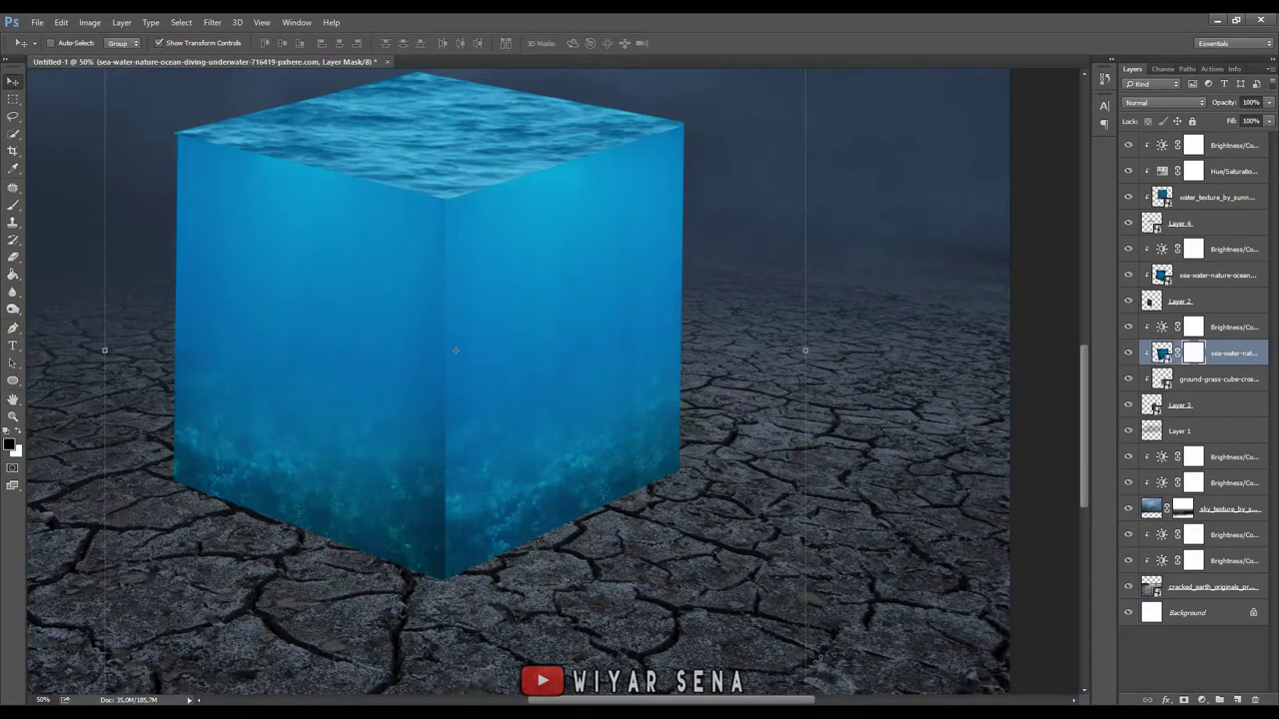
key(b)
drag(443, 559, 845, 400)
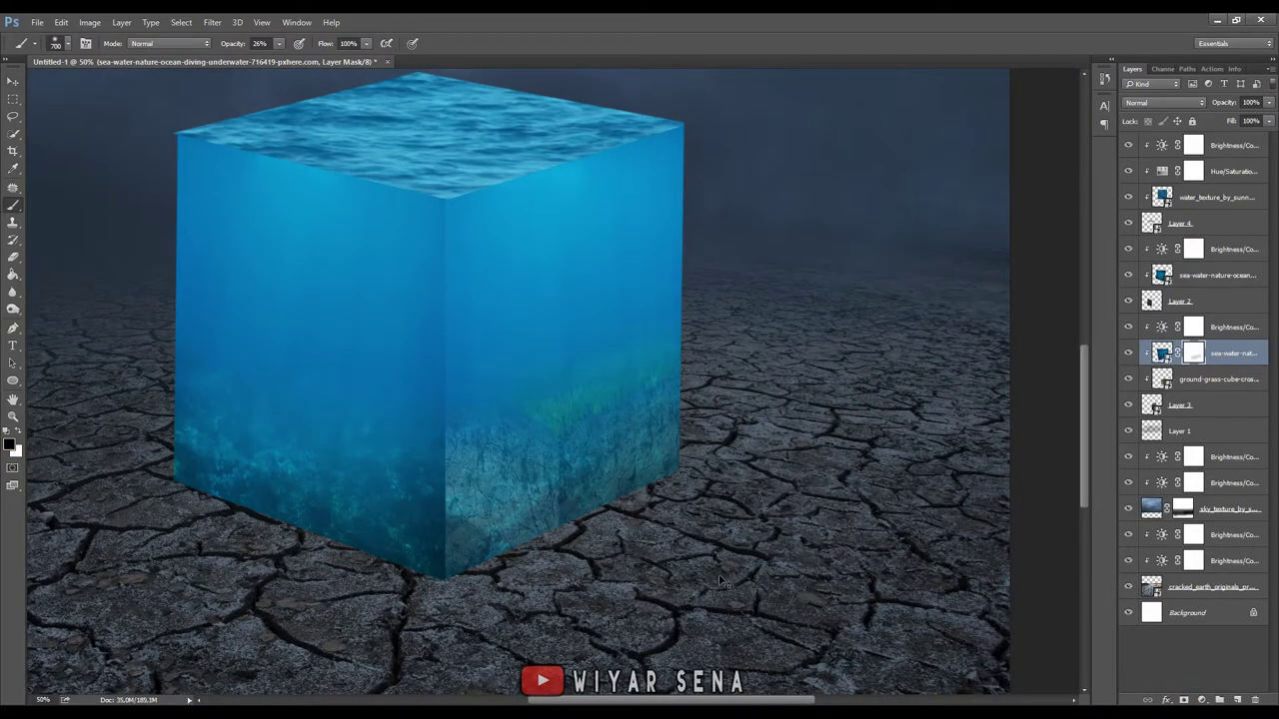
key(ctrl+z)
key(bracketleft)
key(bracketleft)
key(bracketleft)
- Mask away water on the right face's lower part and move the grass layer under it
mouse_move(411, 572)
mouse_down()
mouse_move(442, 529)
mouse_move(559, 470)
mouse_up()
key(bracketright)
key(bracketright)
key(bracketright)
click(1209, 379)
click(13, 81)
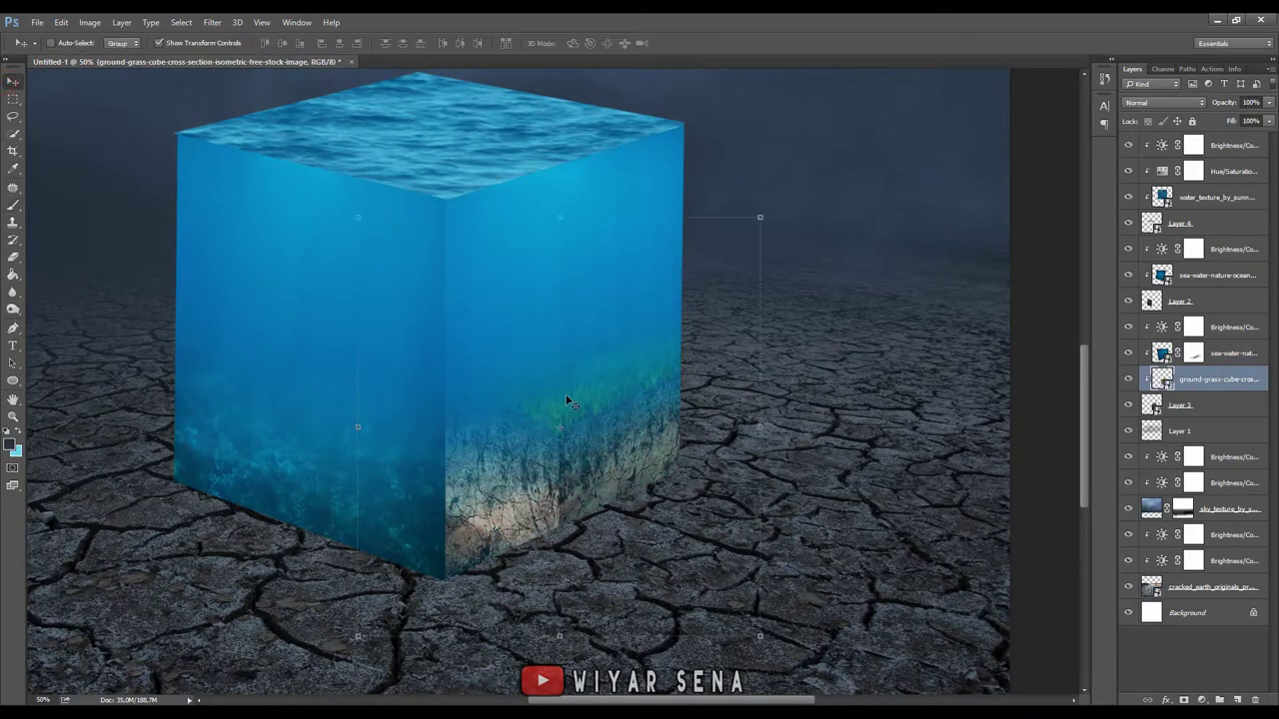
drag(566, 400, 640, 397)
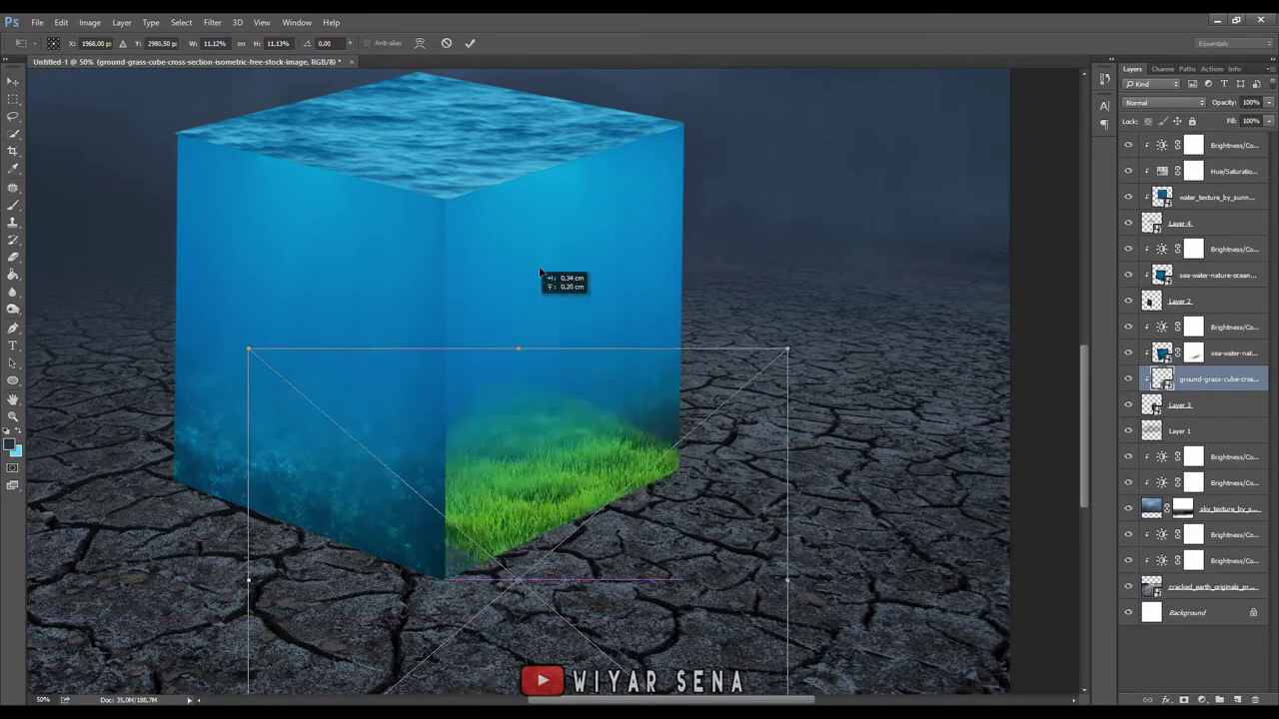
drag(499, 370, 557, 343)
drag(557, 420, 502, 454)
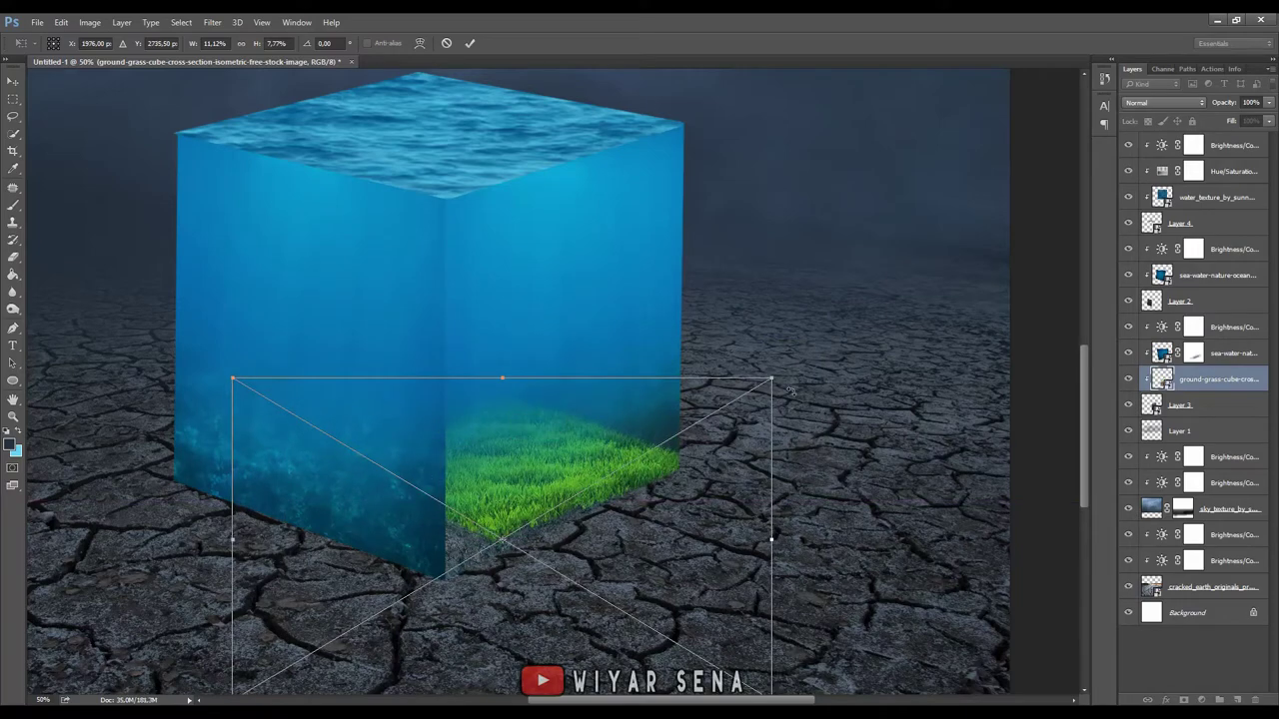
- Stretch the grass wider to fill the right face and nudge it along the cube edge
drag(772, 540, 871, 539)
key(ctrl+minus)
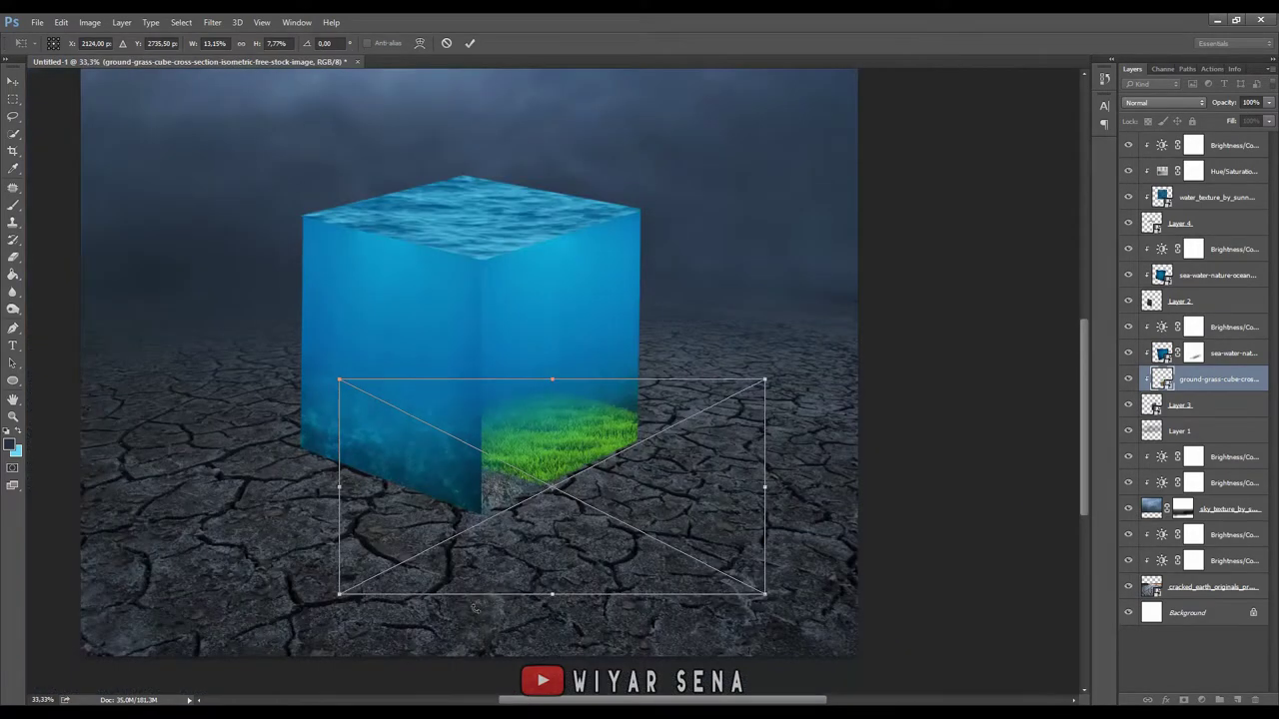
drag(329, 591, 258, 656)
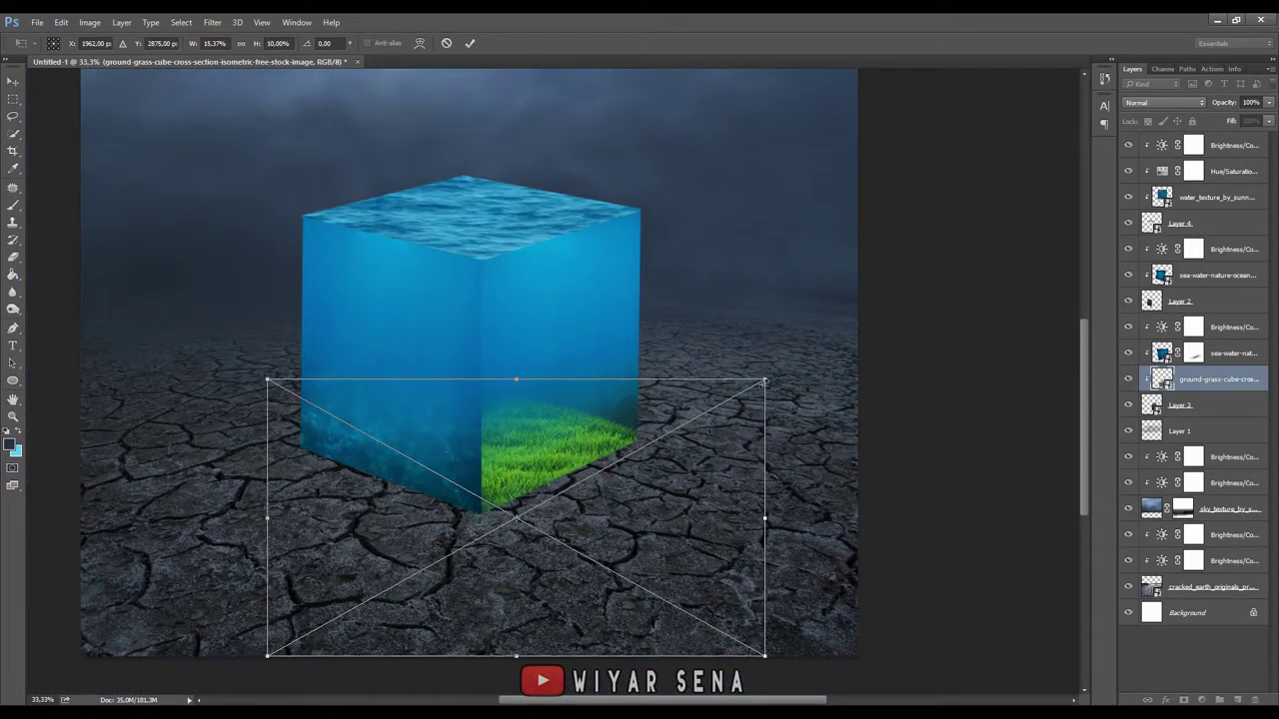
mouse_move(766, 380)
mouse_down()
mouse_move(801, 376)
mouse_move(846, 396)
mouse_up()
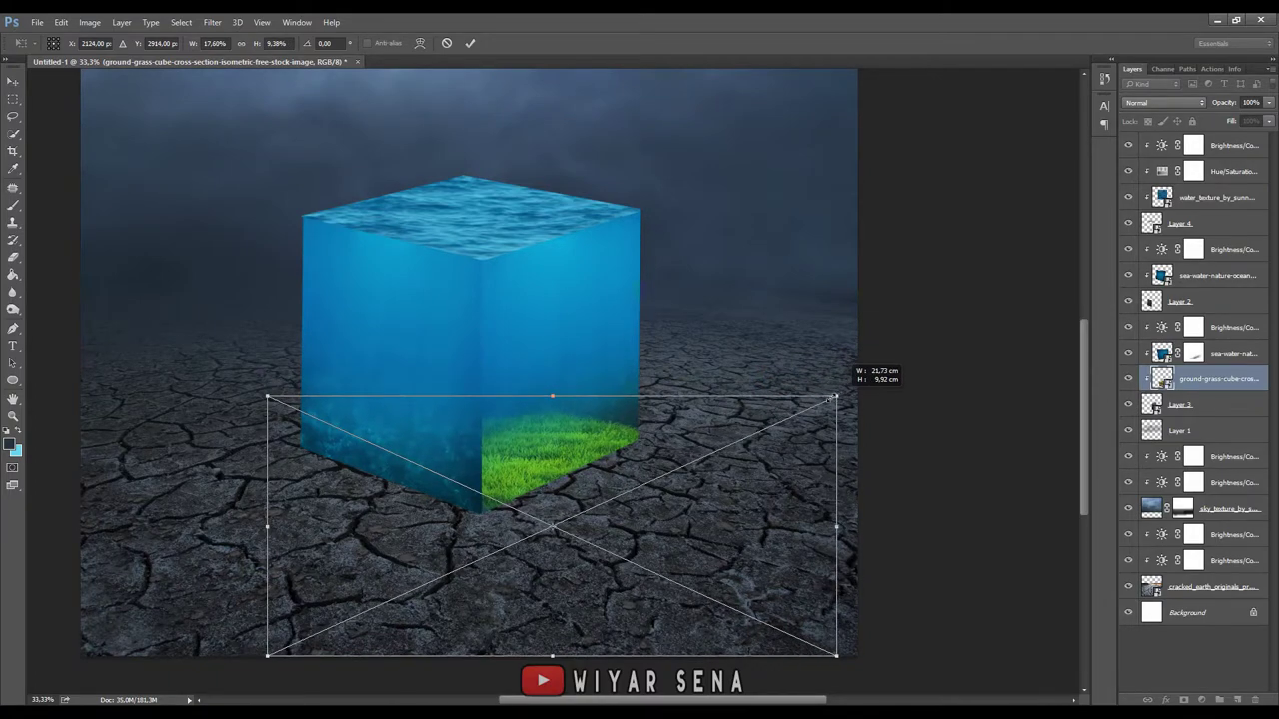
click(469, 43)
key(ctrl+plus)
key(ctrl+plus)
scroll(548, 400, down, 2)
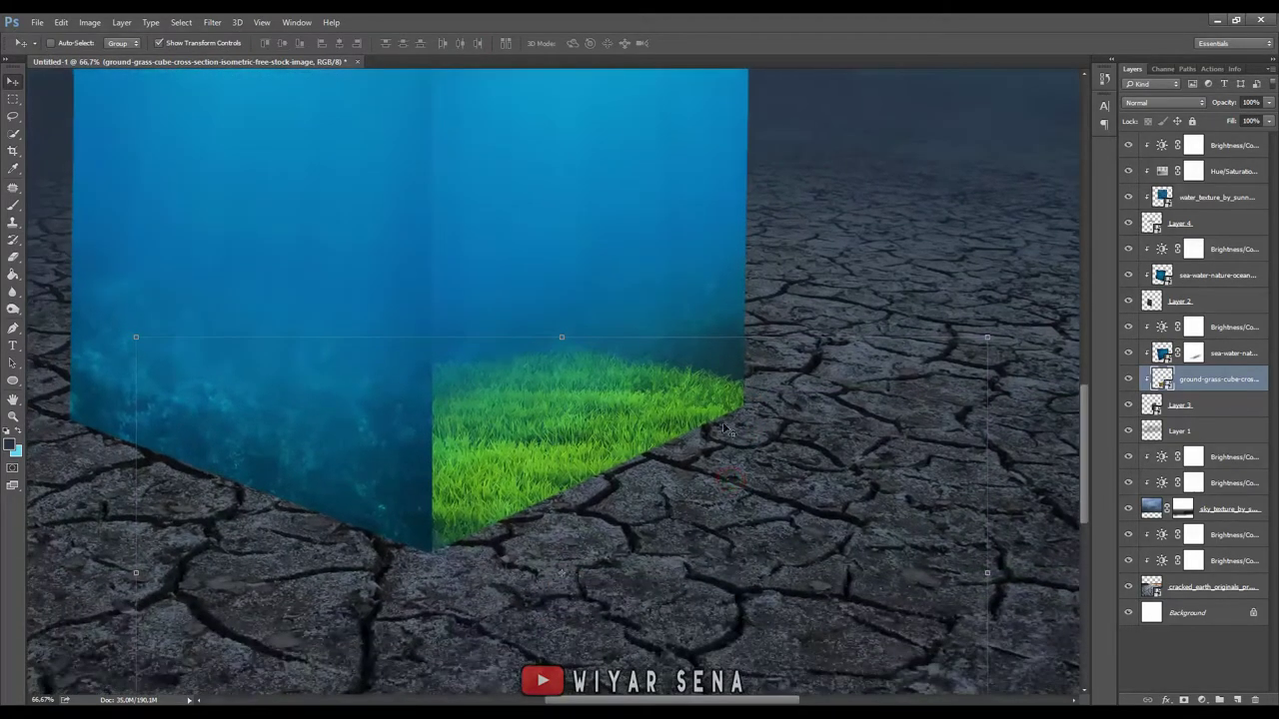
drag(542, 470, 556, 476)
- Brush the sea-water mask to blend water softly back over the top of the grass
click(1194, 353)
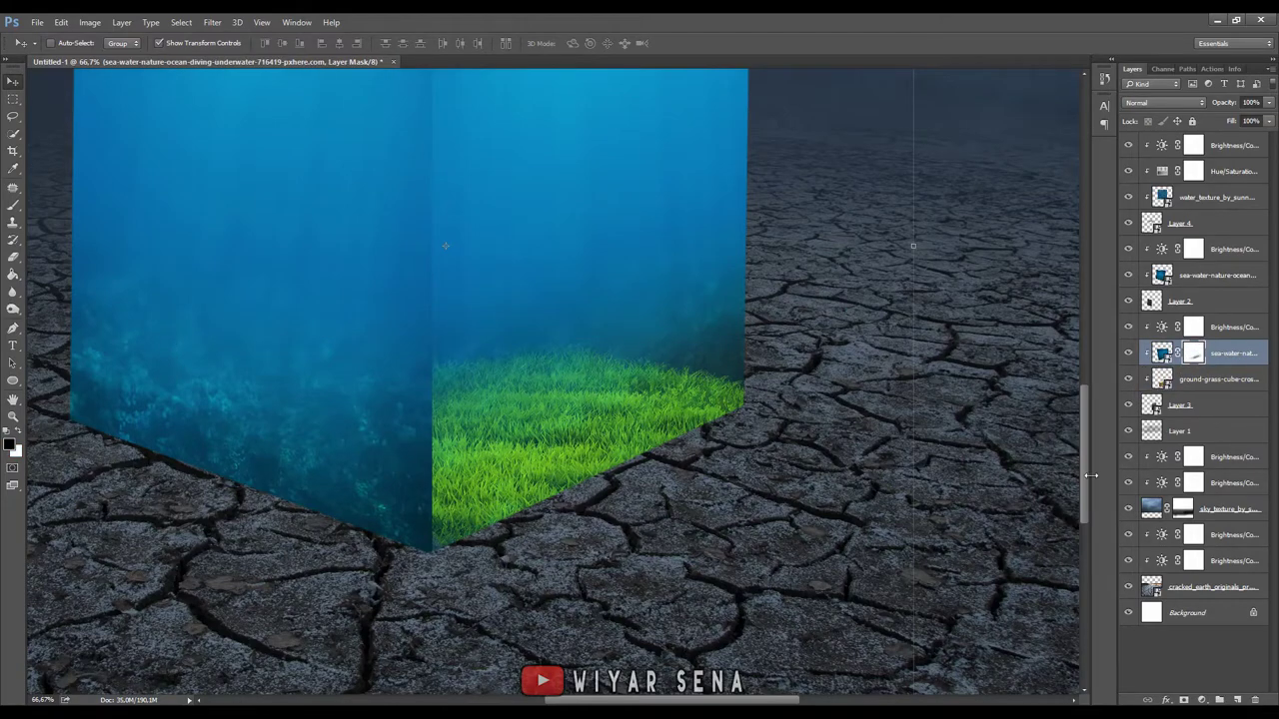
key(b)
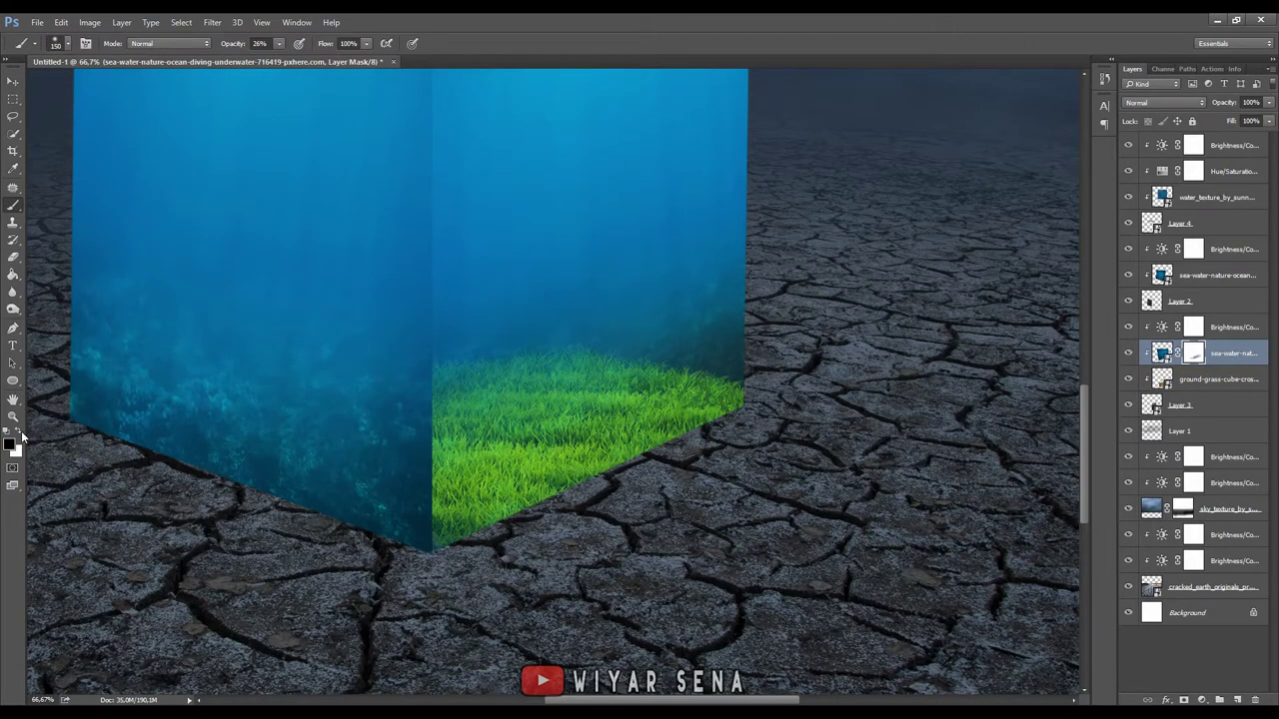
mouse_move(630, 366)
mouse_down()
mouse_move(679, 362)
mouse_move(570, 379)
mouse_up()
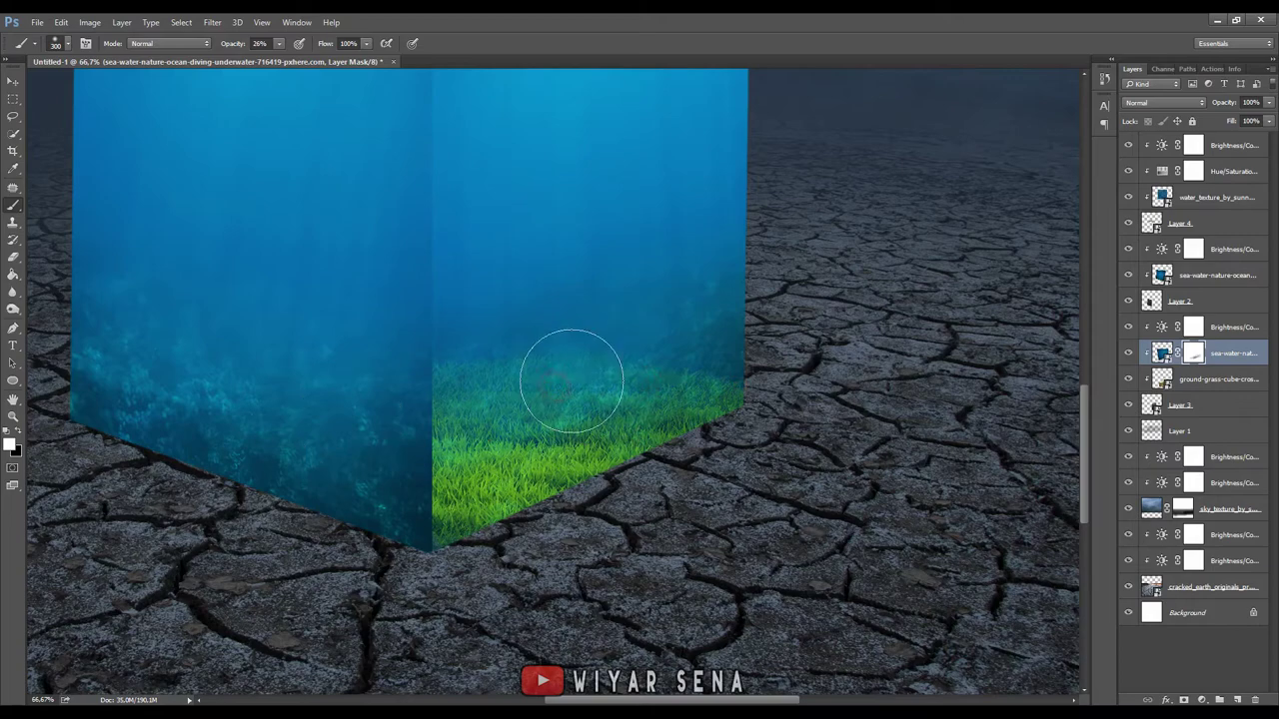
click(1232, 378)
- Add a Hue/Saturation adjustment to the grass with Saturation -52 and a shifted hue
click(1206, 702)
click(1221, 566)
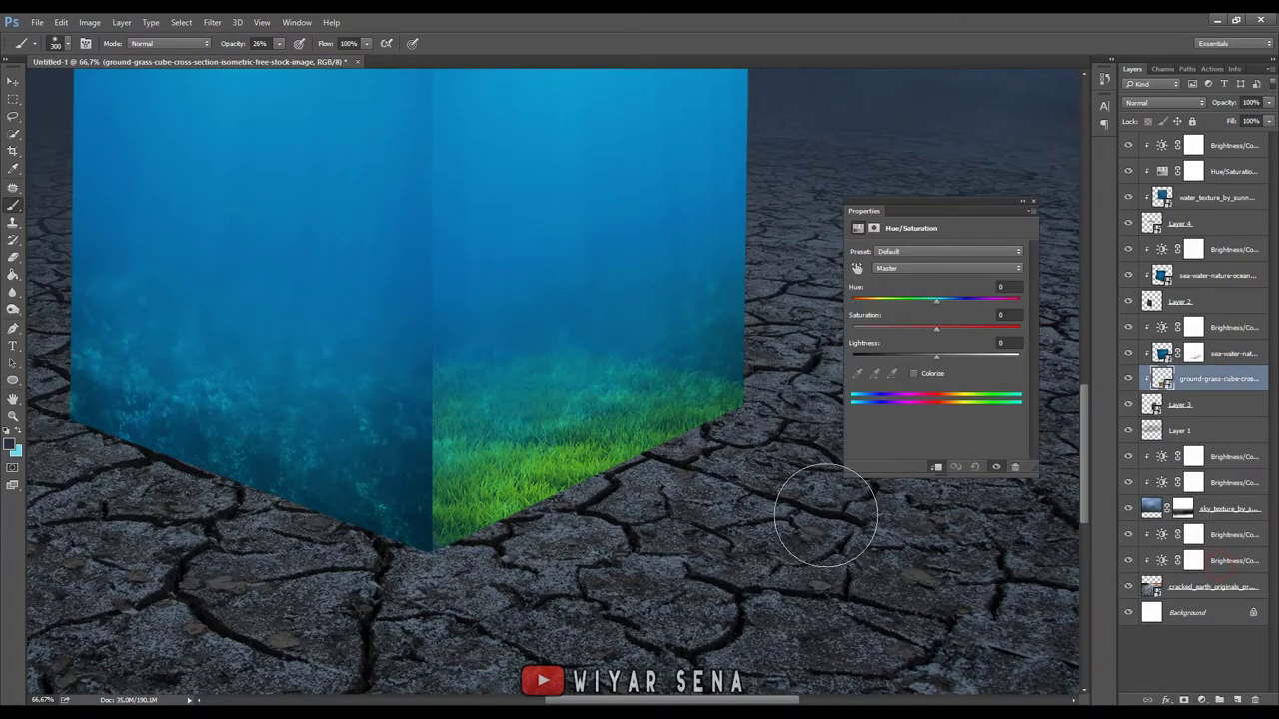
drag(910, 330, 892, 331)
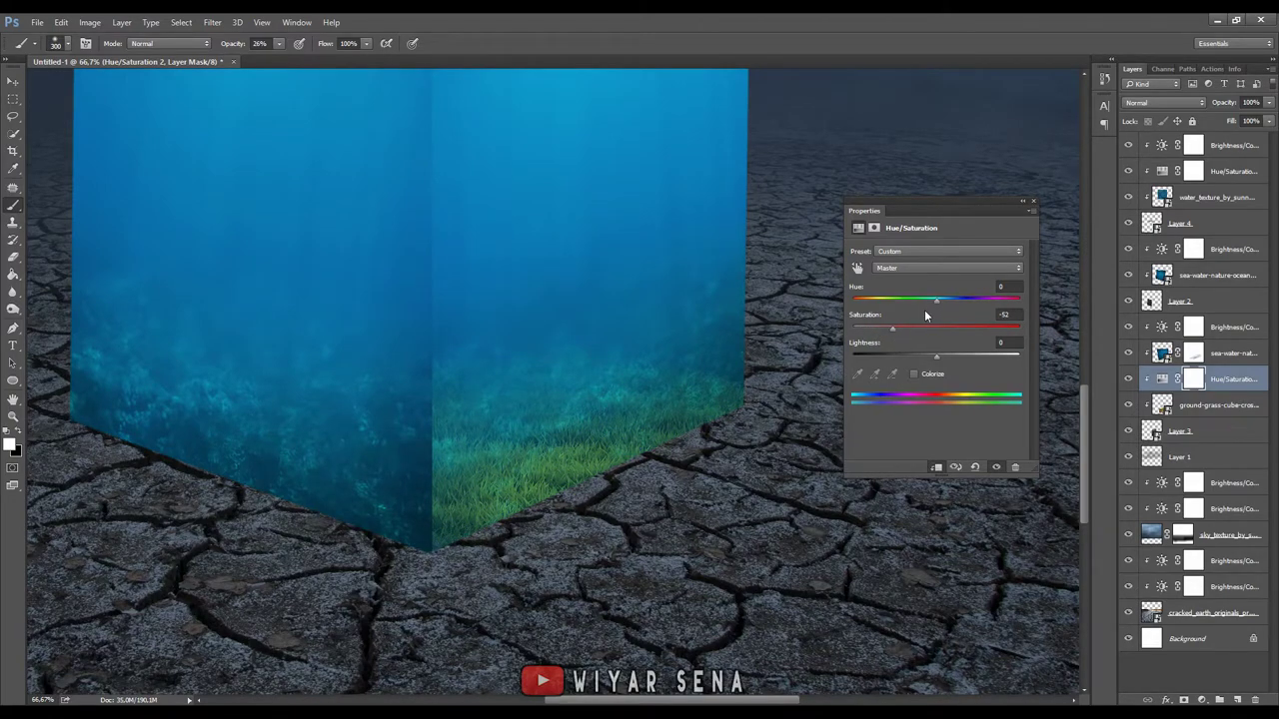
drag(936, 300, 957, 300)
click(1033, 200)
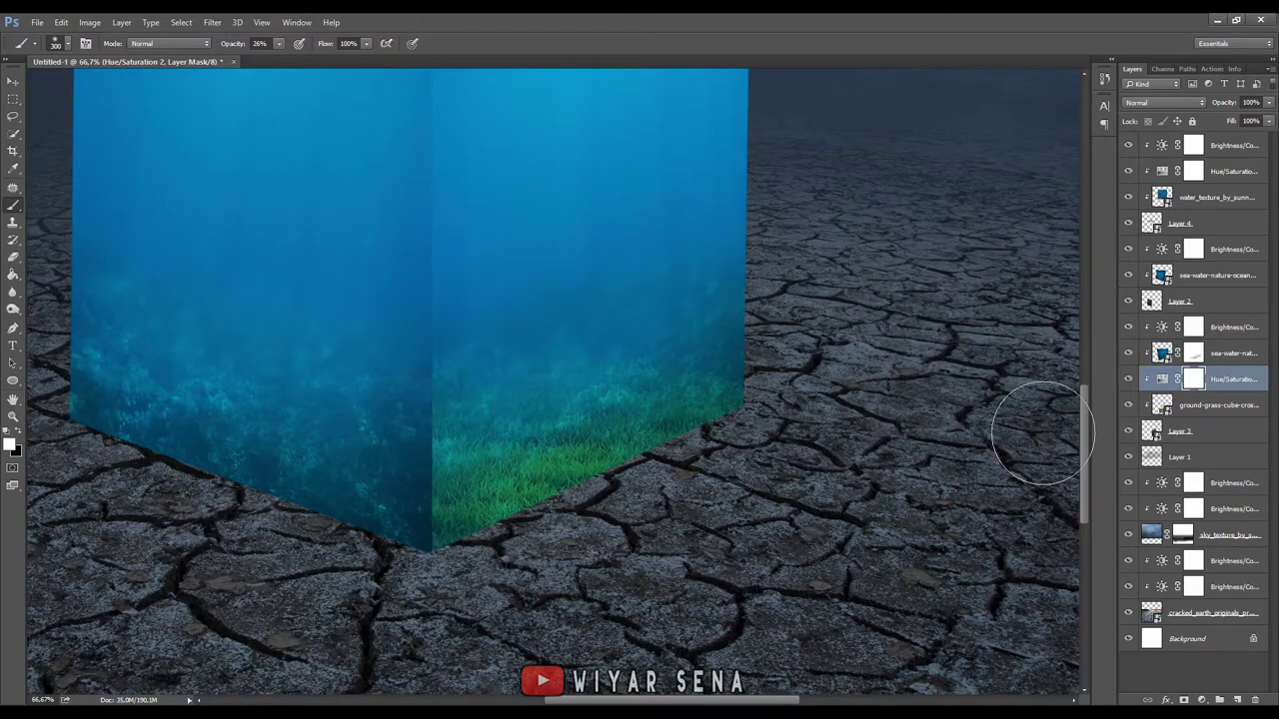
key(ctrl+minus)
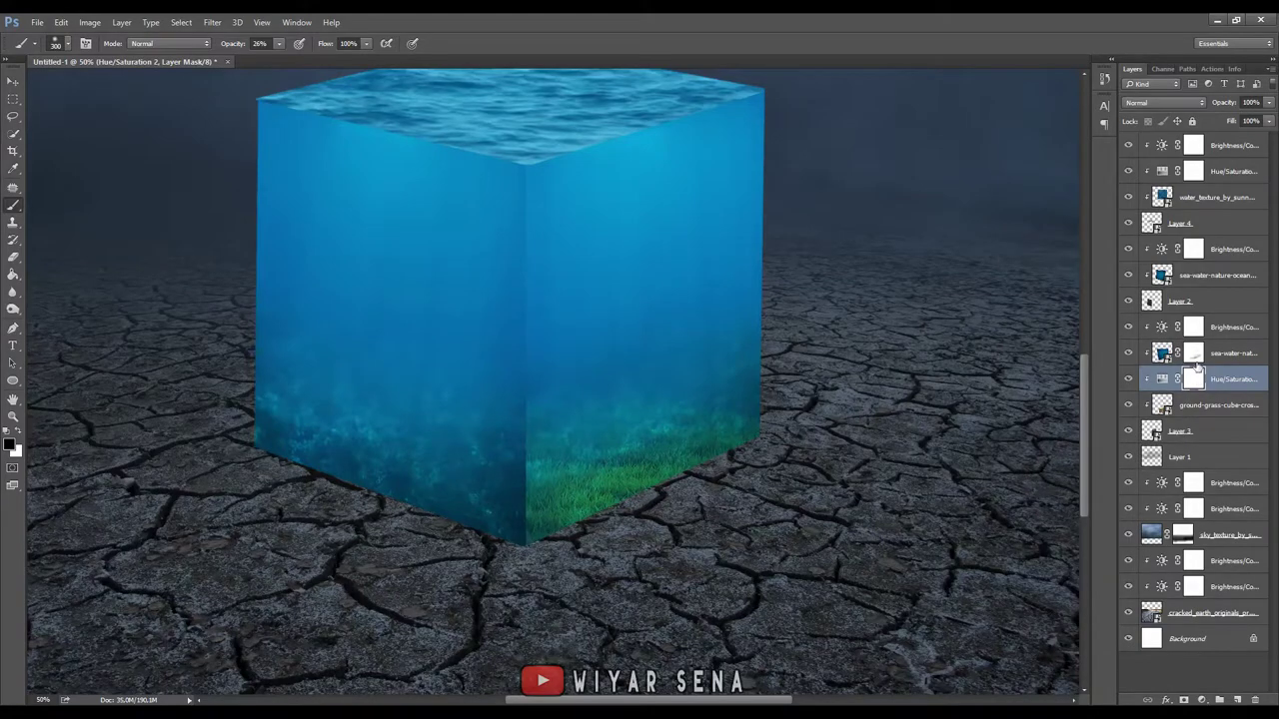
click(1193, 355)
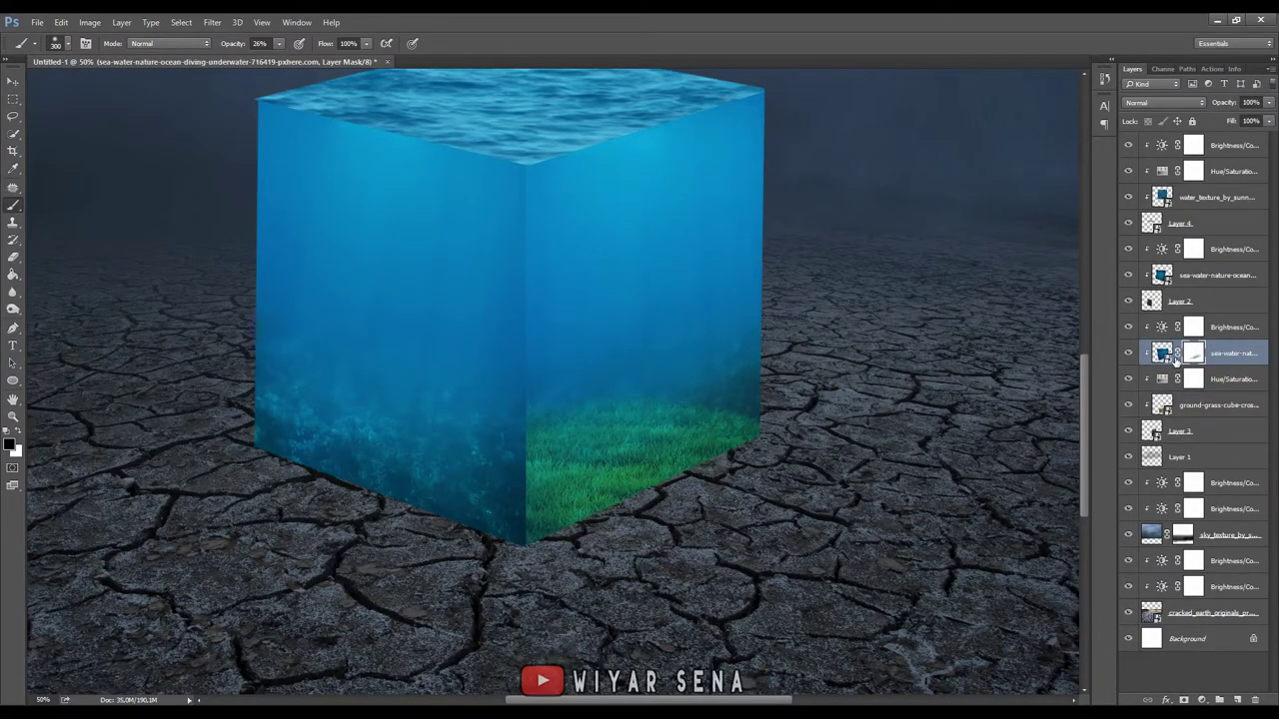
- Place the grass-cube image above Layer 2 and scale it to fit the cube
click(1218, 303)
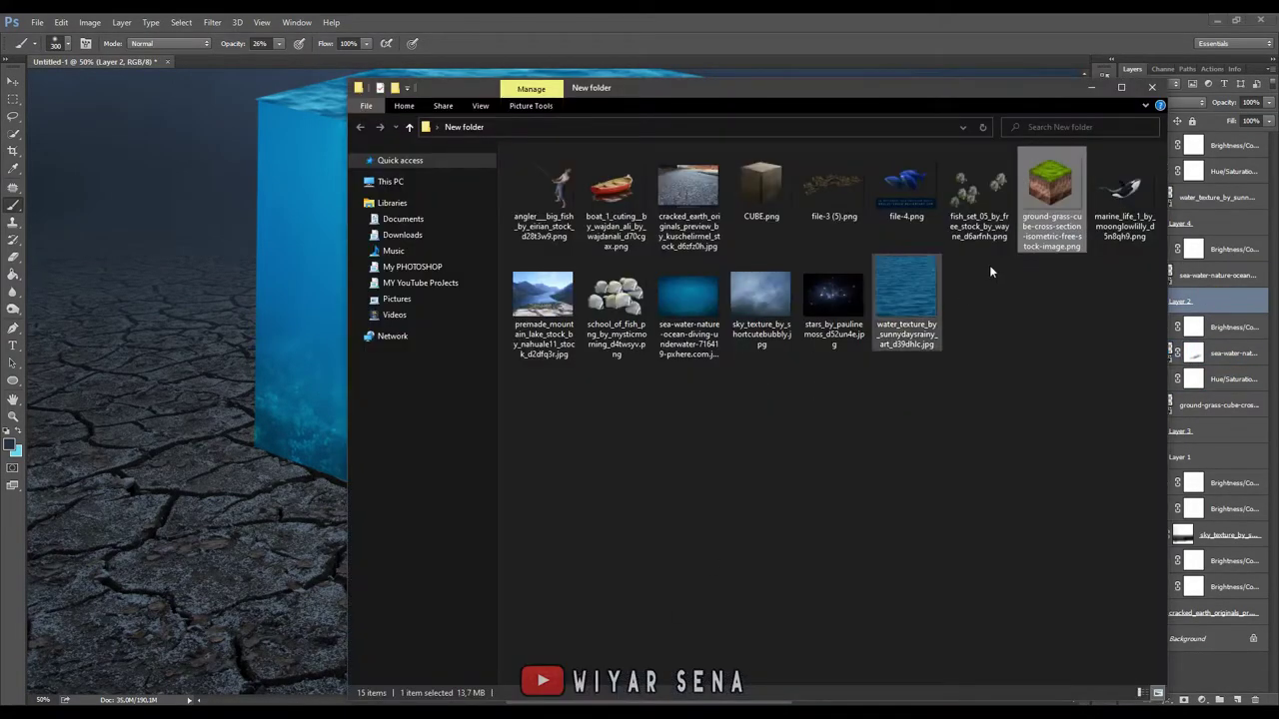
drag(1050, 200, 261, 445)
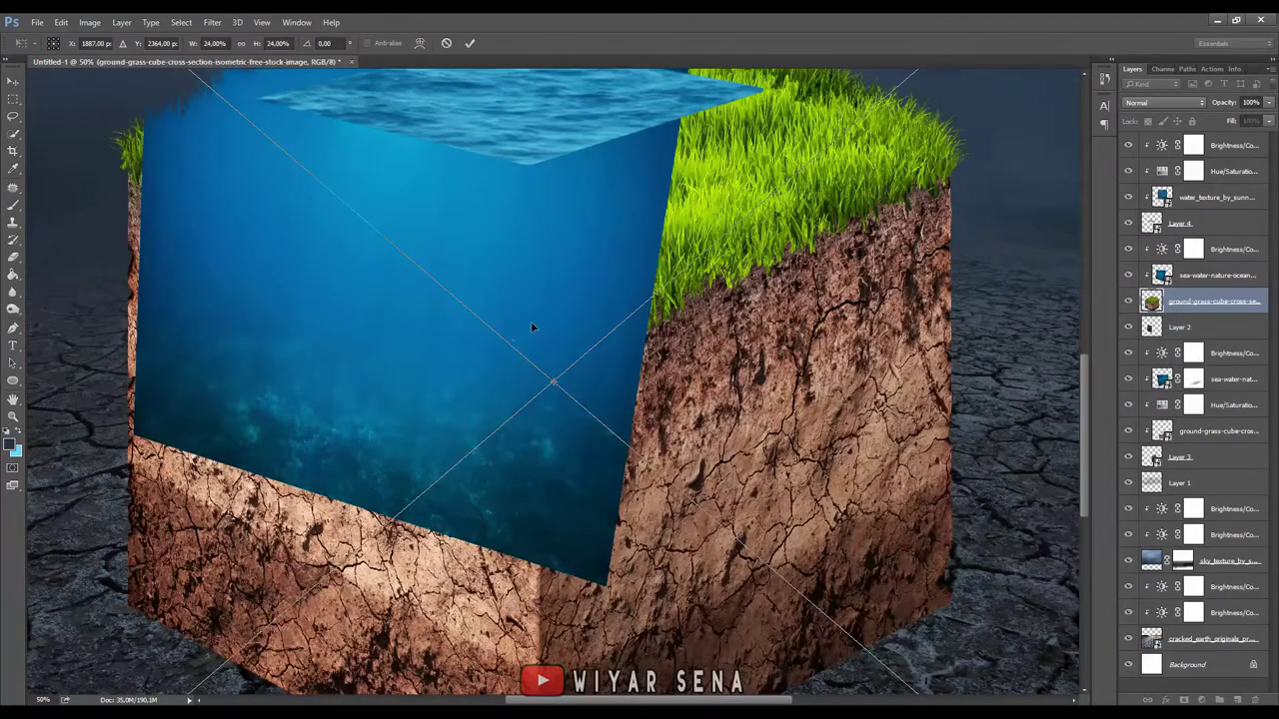
key(ctrl+minus)
key(ctrl+minus)
drag(864, 236, 596, 356)
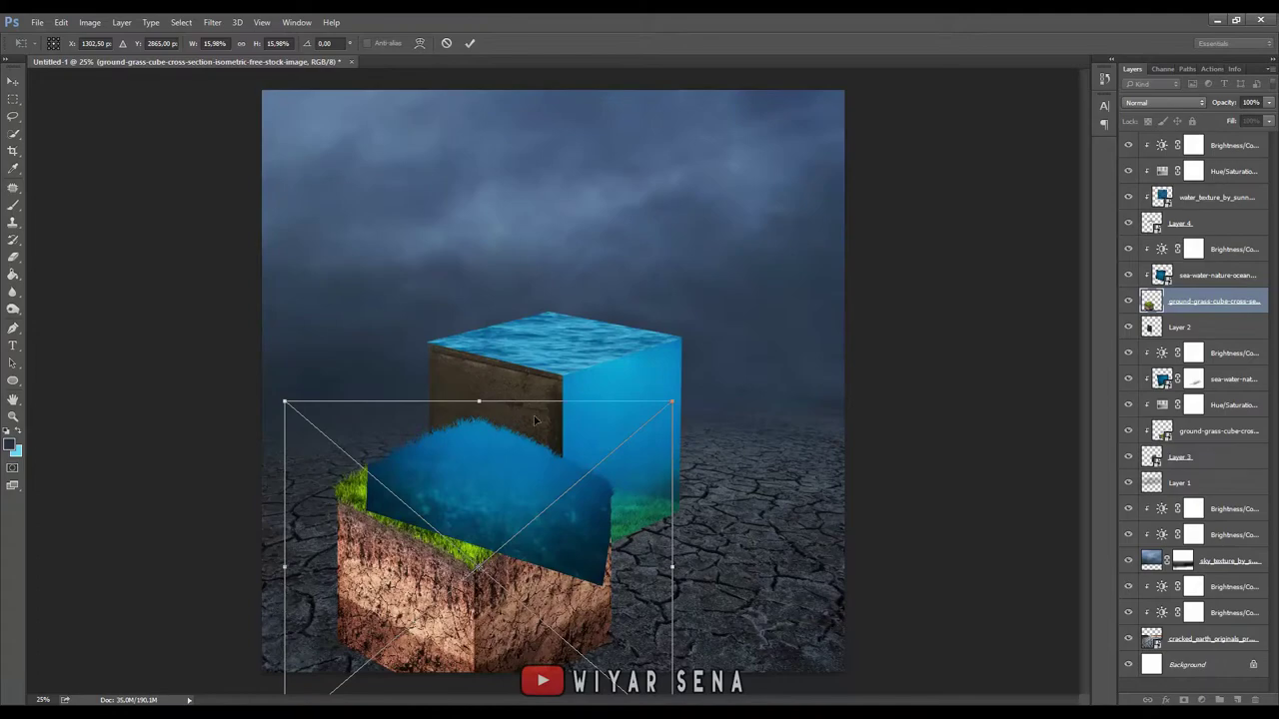
mouse_move(596, 356)
mouse_down()
mouse_move(487, 474)
mouse_move(461, 411)
mouse_up()
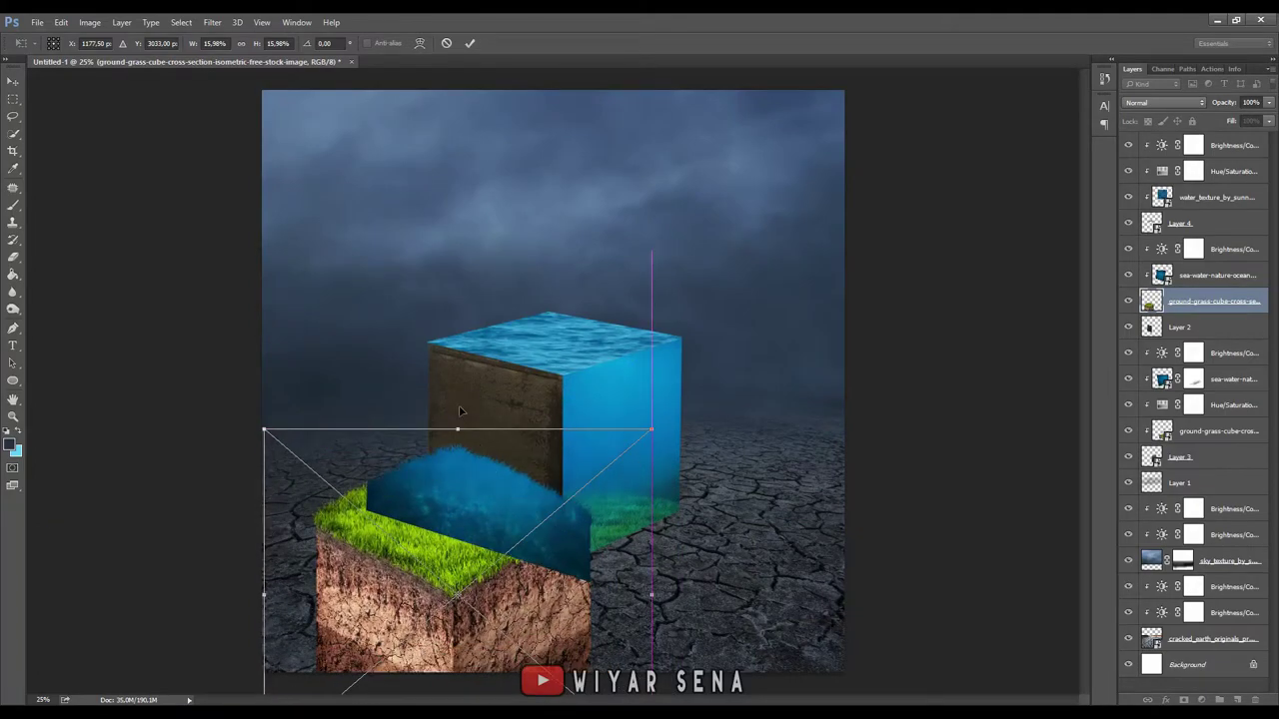
click(468, 44)
- Clip the grass cube into the water cube and mask the sea-water layer to reveal left-face grass
right_click(1210, 298)
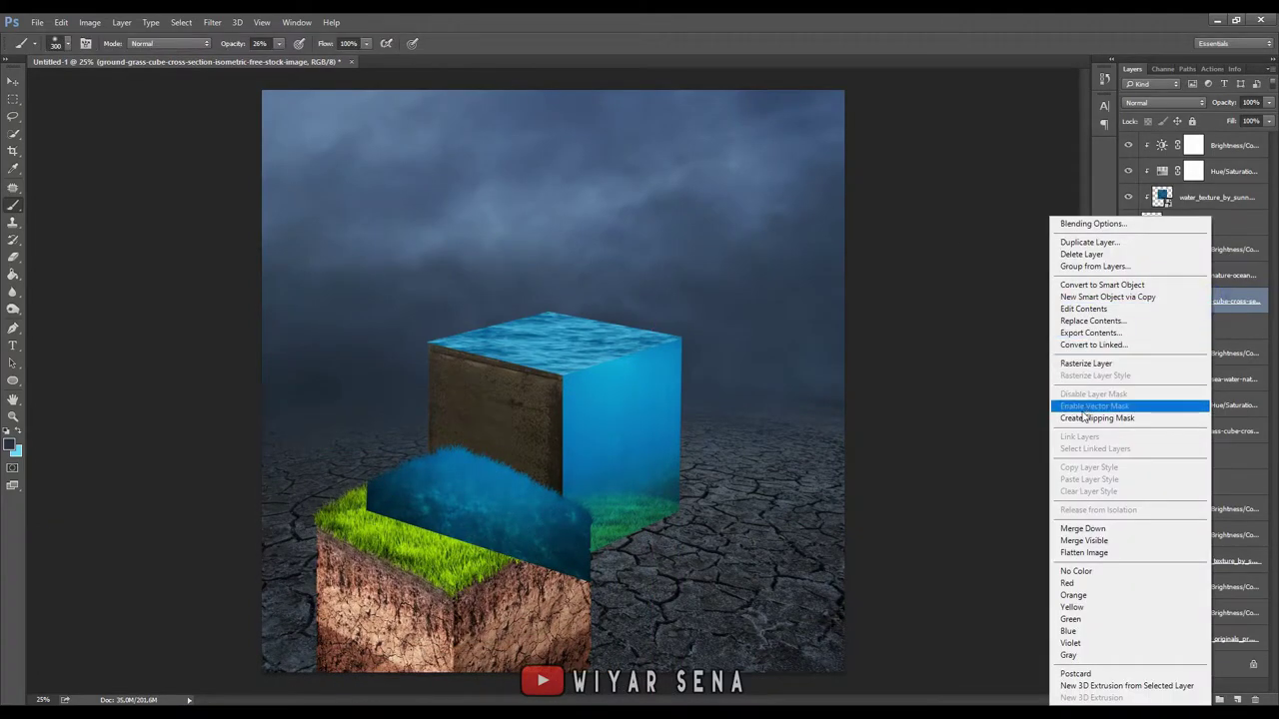
click(1094, 410)
scroll(730, 291, up, 3)
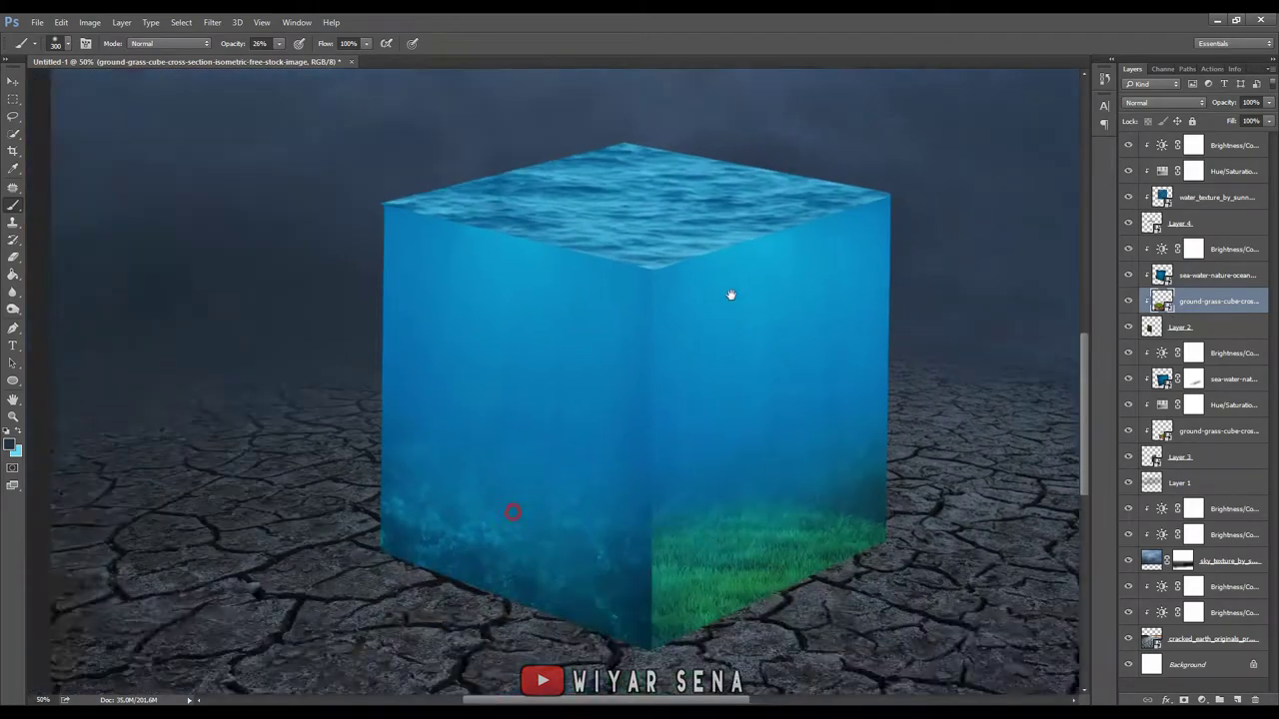
click(1174, 280)
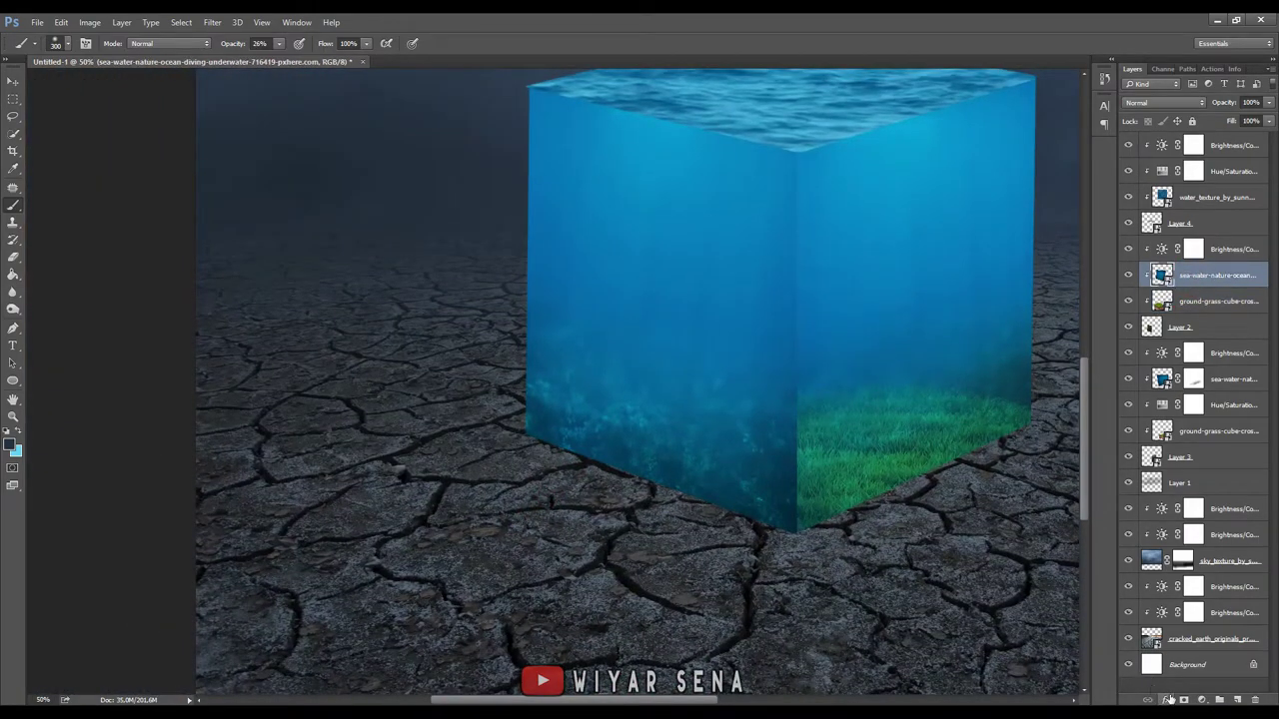
click(1169, 699)
drag(697, 500, 502, 422)
mouse_move(739, 430)
mouse_down()
mouse_move(689, 468)
mouse_move(713, 456)
mouse_up()
click(12, 80)
click(1219, 301)
- Soften the seam between the grass faces by painting the sea-water mask
scroll(716, 456, right, 2)
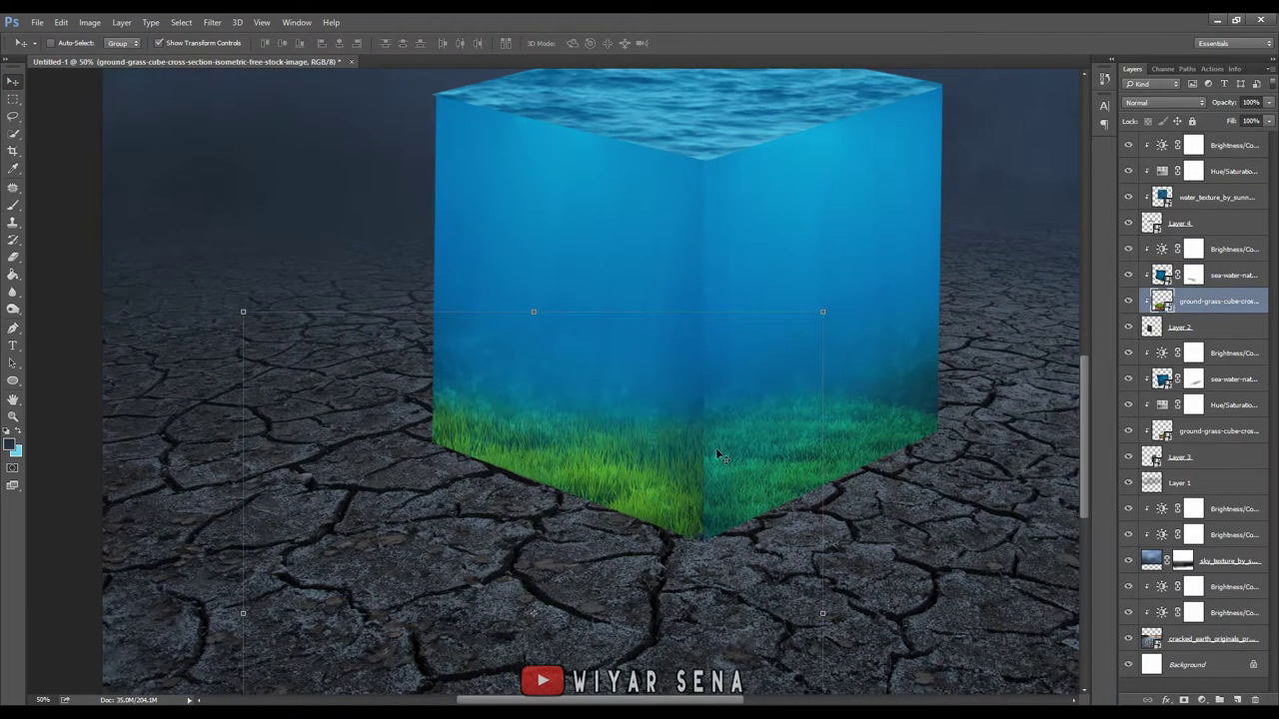
click(1191, 275)
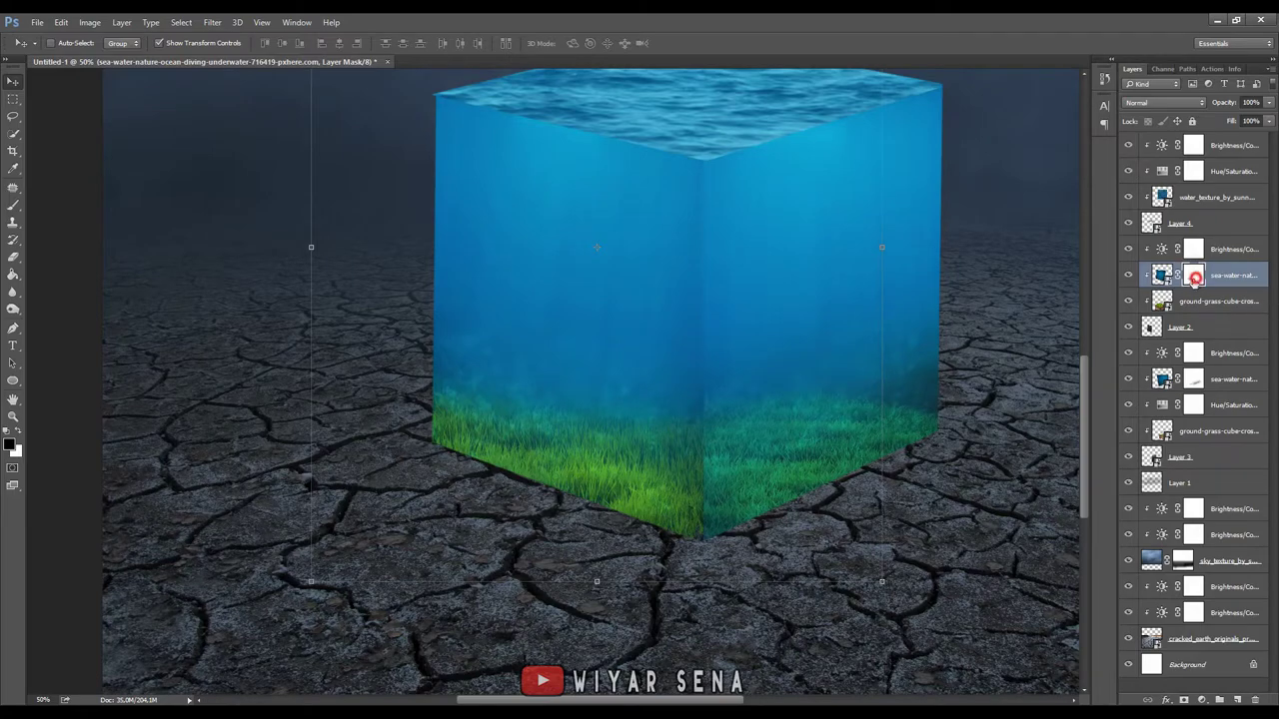
key(b)
drag(700, 500, 714, 428)
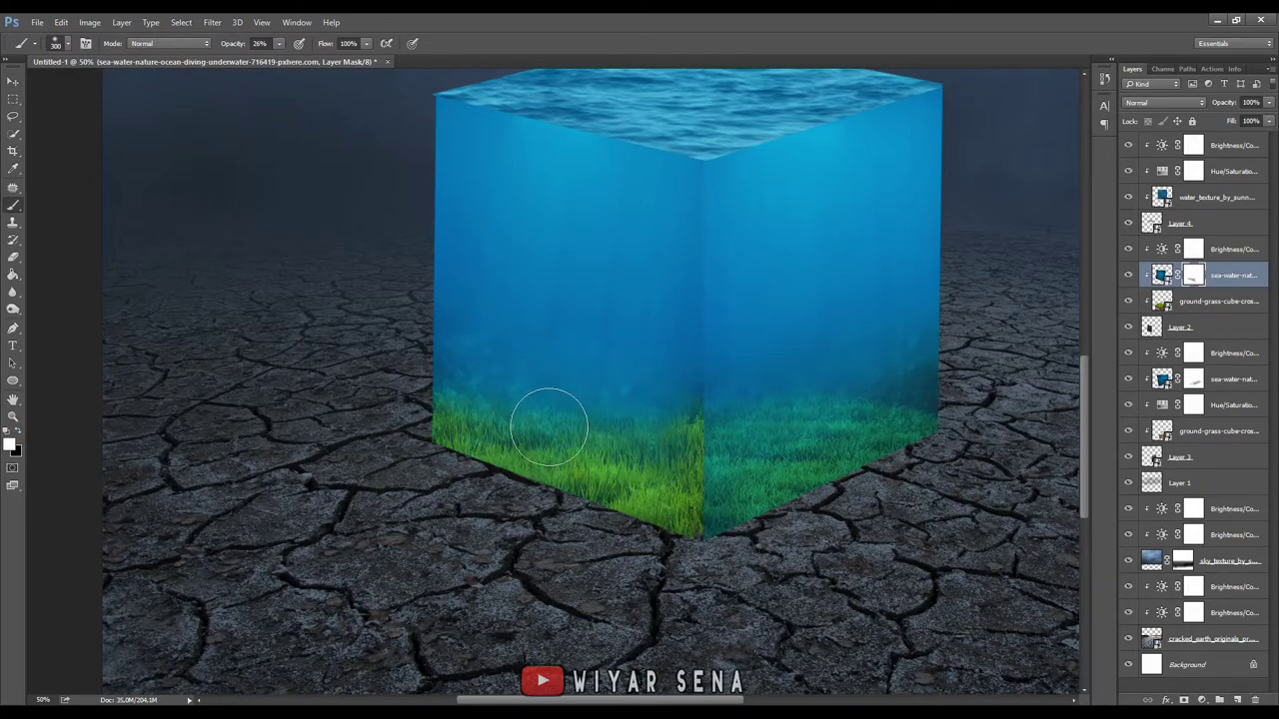
- Add a Hue/Saturation adjustment to the ground-grass-cube layer with Hue +72 and Saturation -44
click(1212, 302)
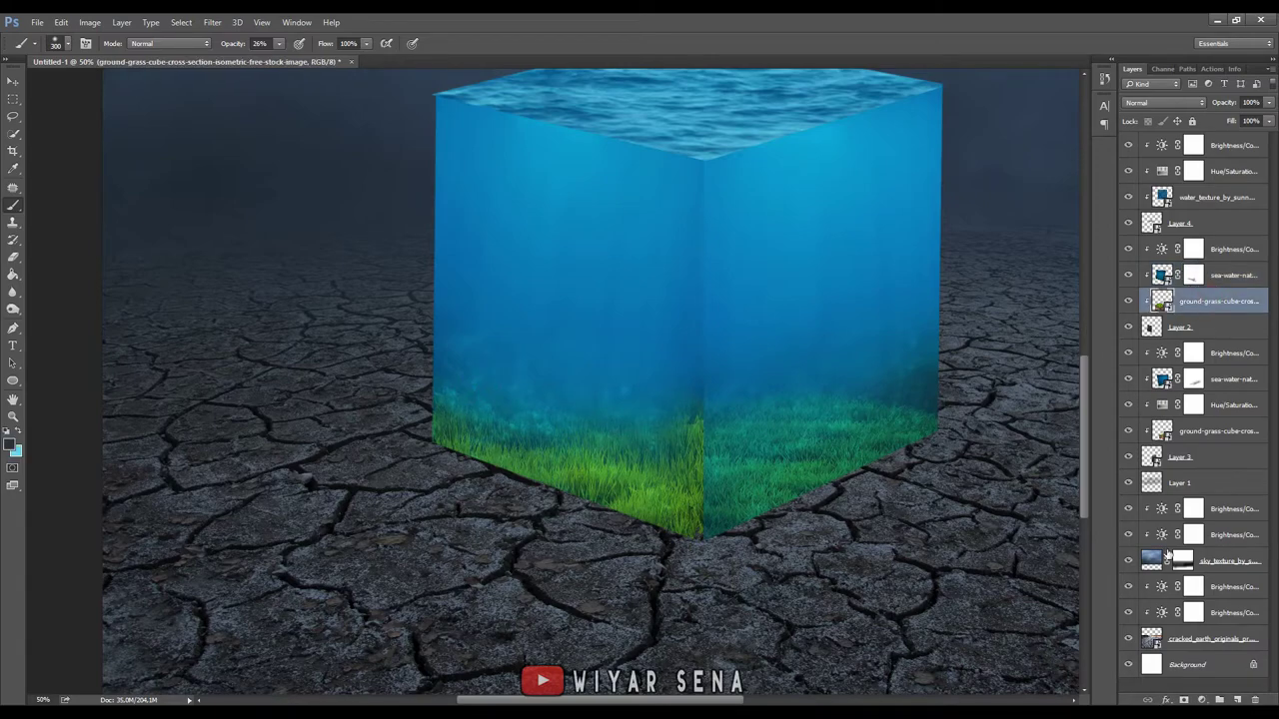
click(1201, 701)
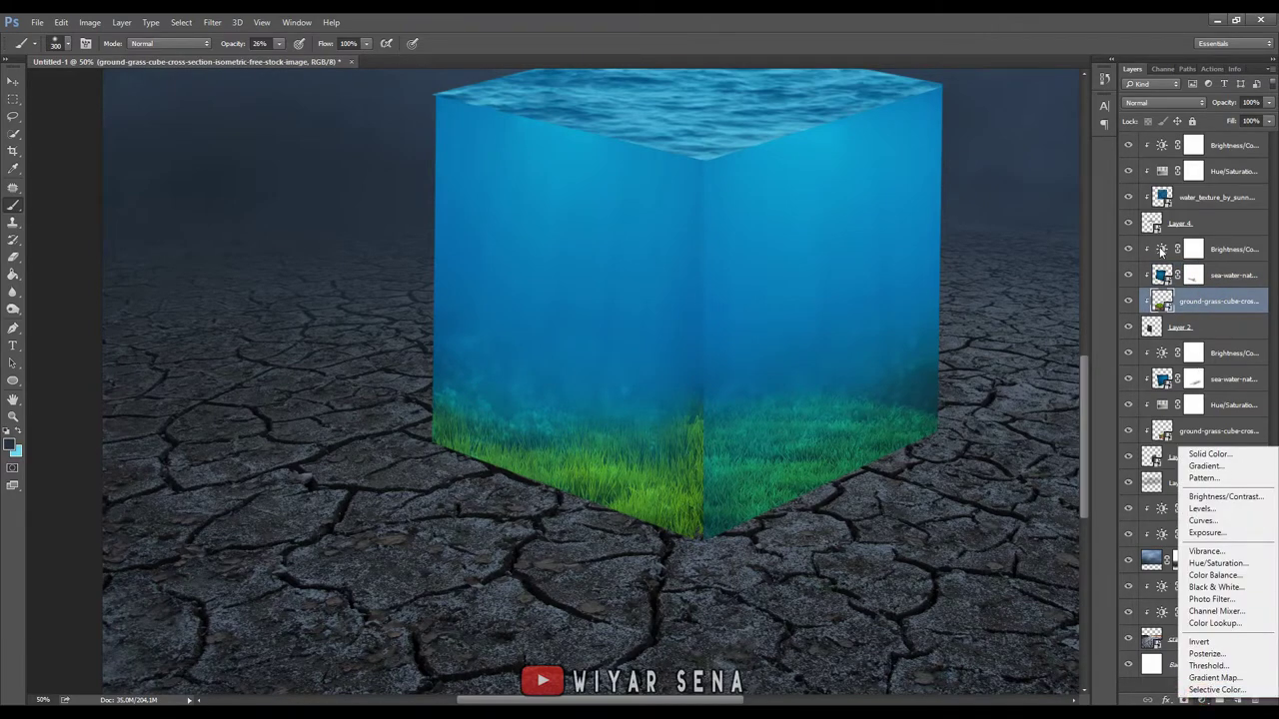
key(Escape)
drag(922, 386, 860, 351)
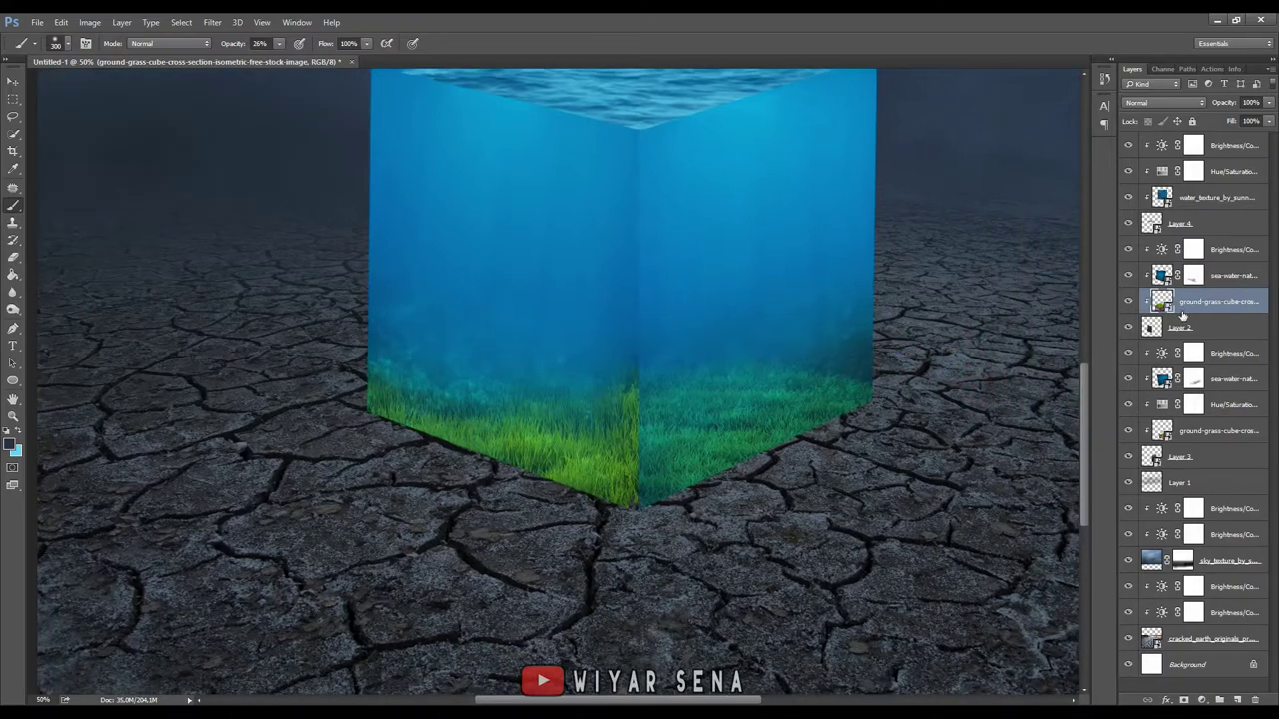
click(1201, 702)
click(1214, 567)
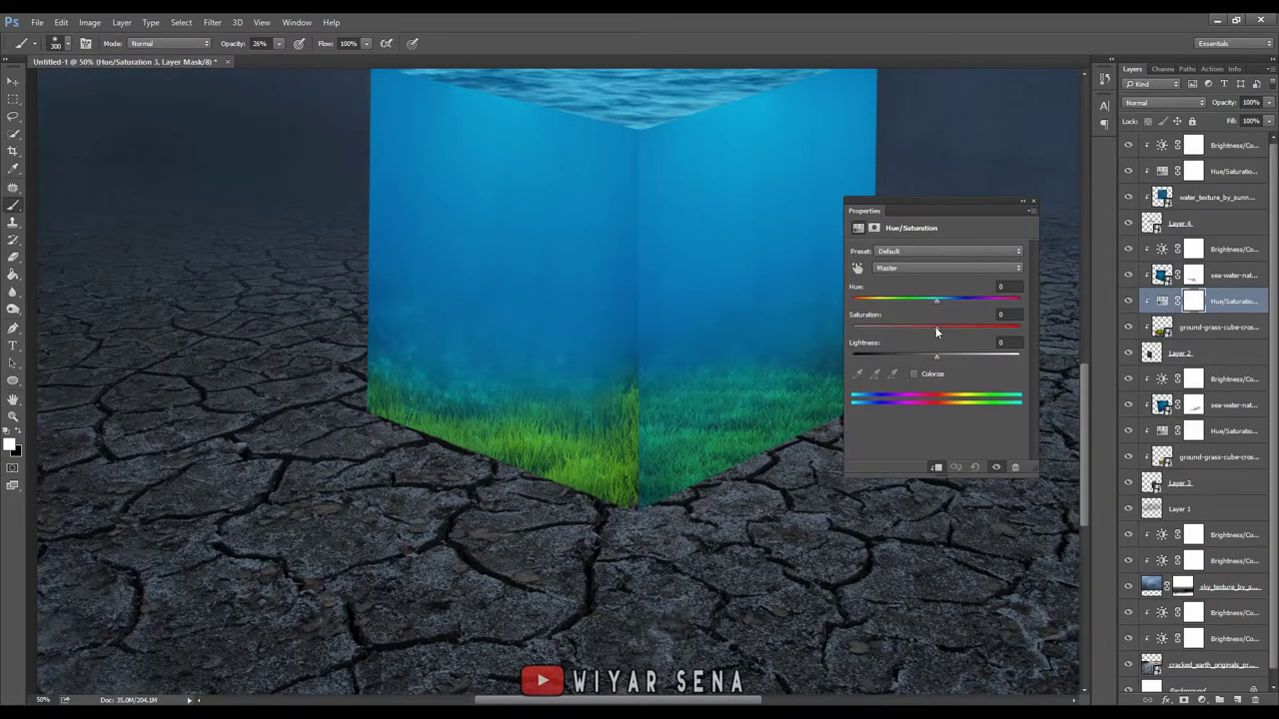
mouse_move(945, 328)
mouse_down()
mouse_move(909, 325)
mouse_move(984, 302)
mouse_up()
key(ctrl+plus)
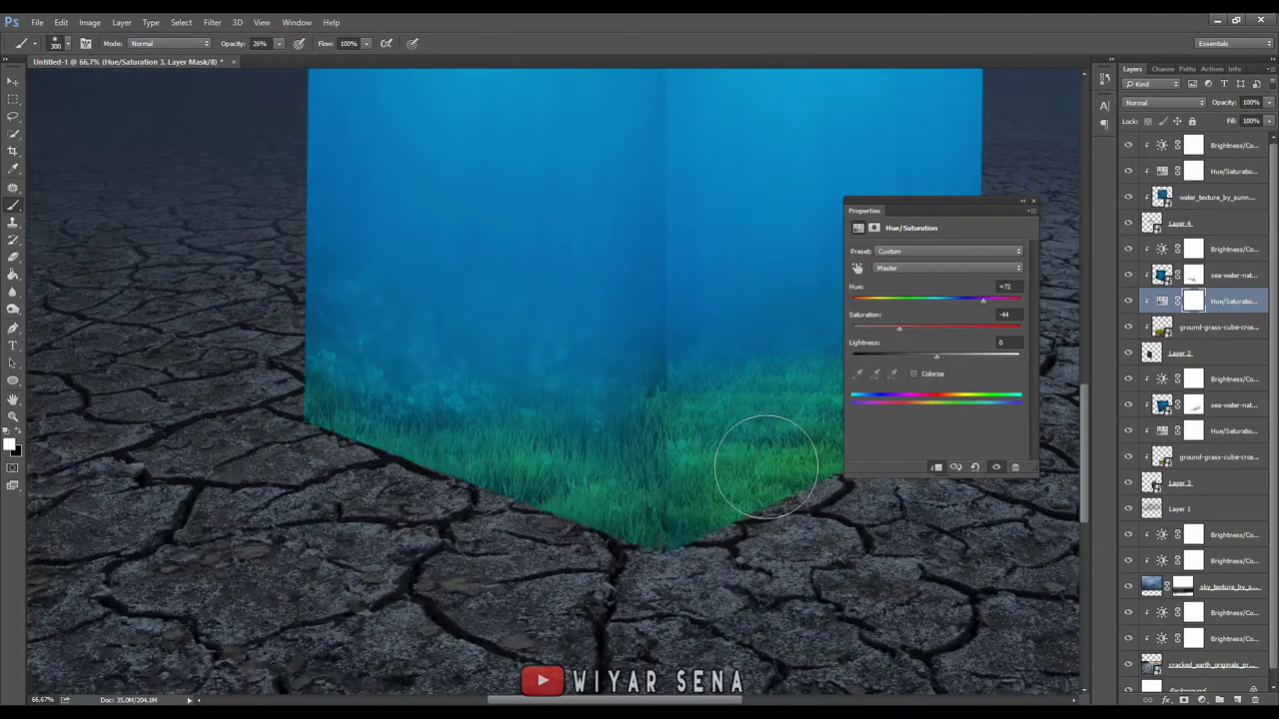
click(1033, 205)
- Shorten the ground-grass-cube layer from the top and raise it with Free Transform
click(1211, 328)
key(v)
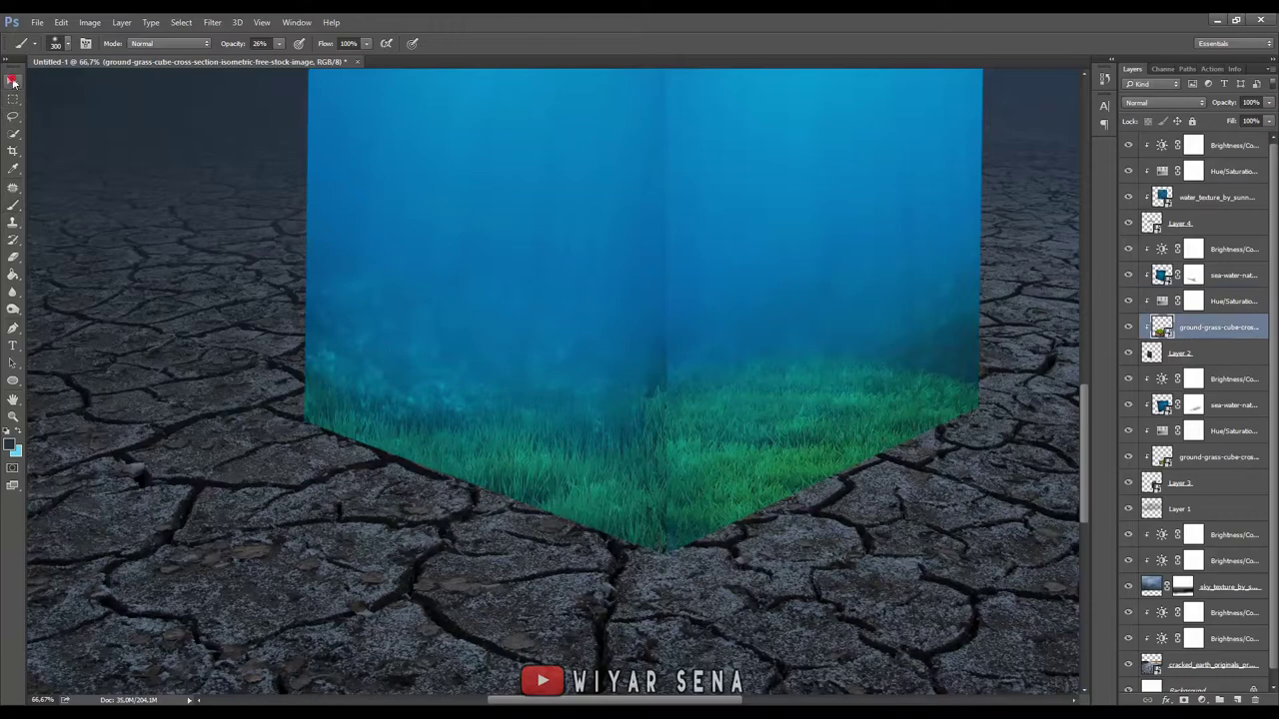
key(ctrl+minus)
key(ctrl+t)
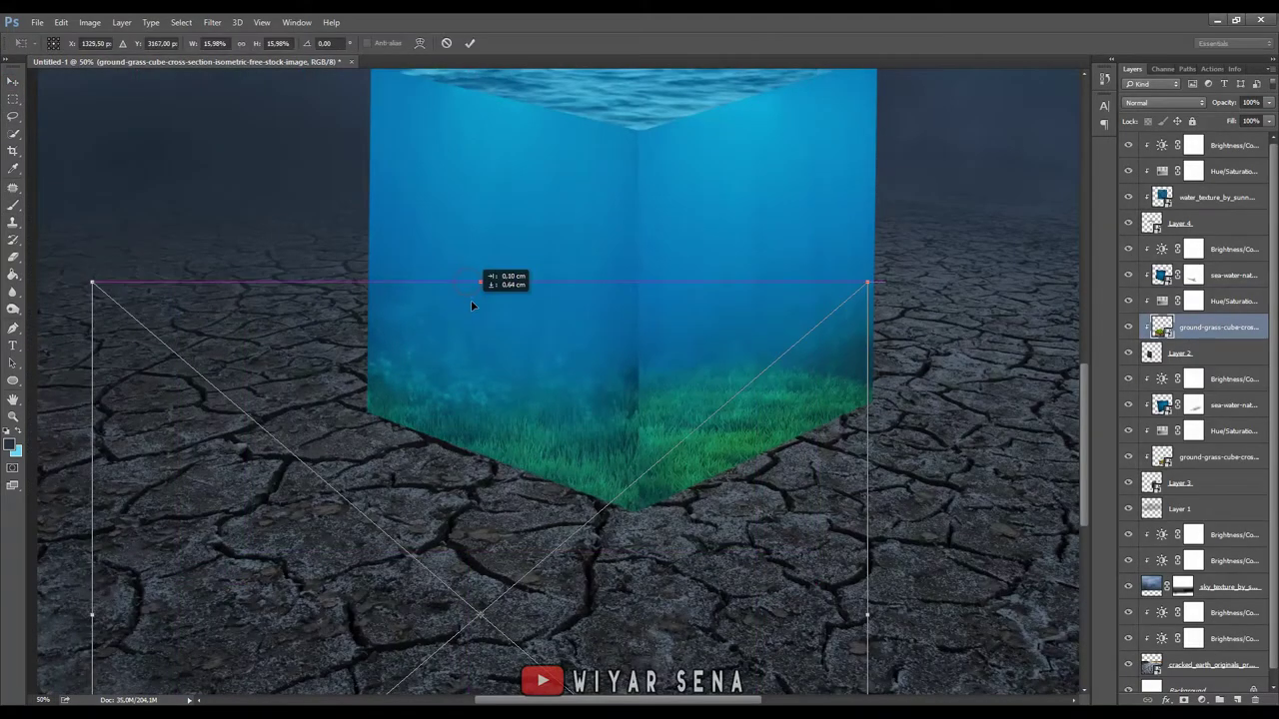
drag(471, 290, 476, 399)
mouse_move(472, 455)
mouse_down()
mouse_move(474, 361)
mouse_move(482, 371)
mouse_up()
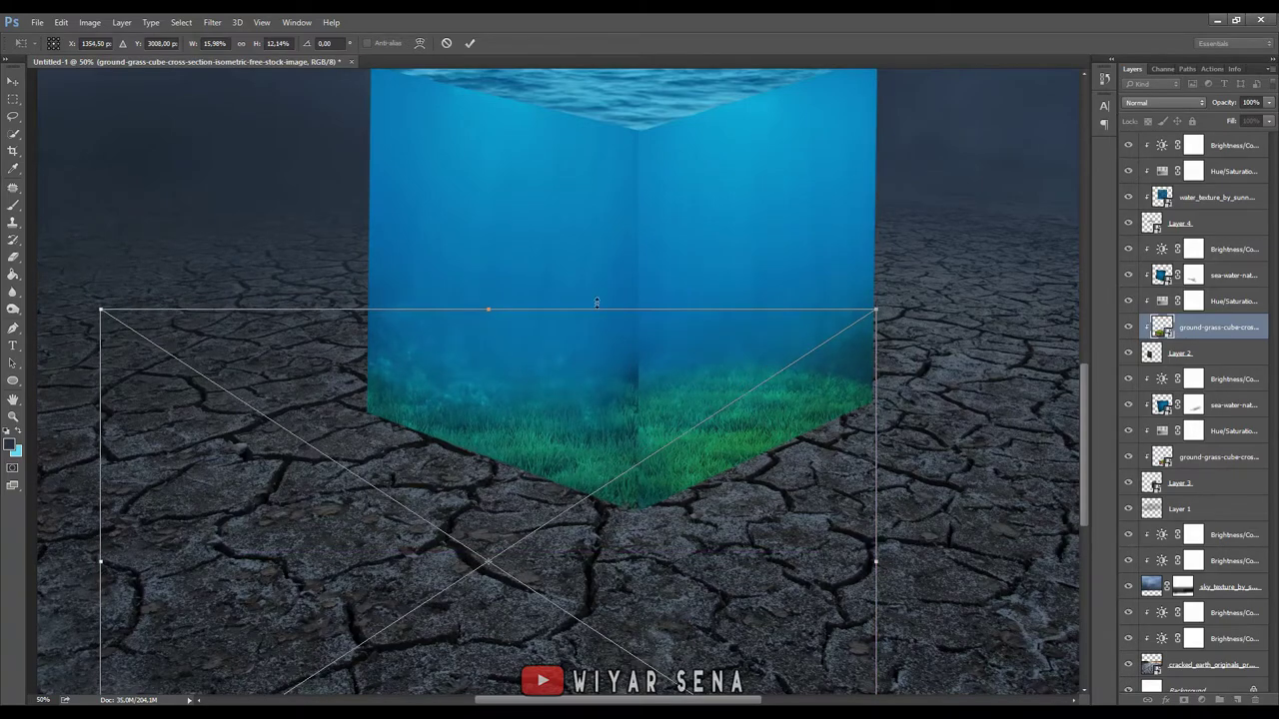
click(471, 45)
- Paint the sea-water mask to reveal clearer grass at the cube's lower left
click(1212, 476)
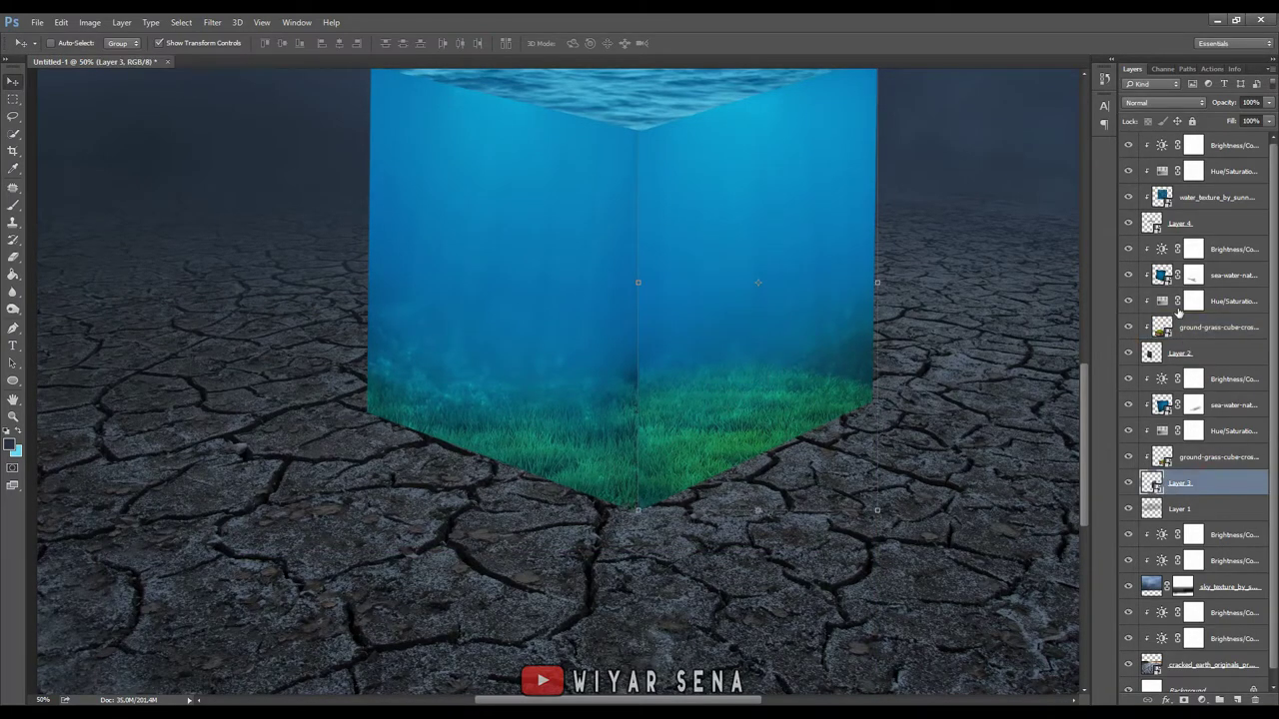
key(b)
click(1193, 276)
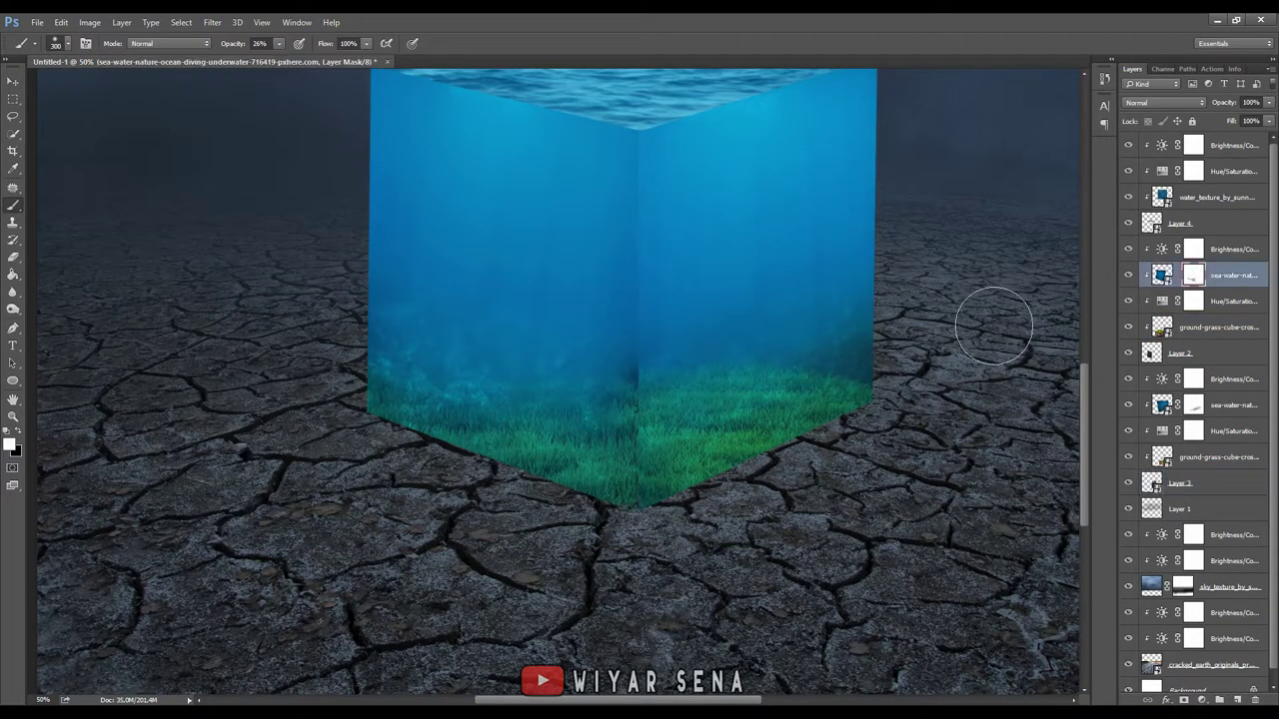
mouse_move(551, 426)
mouse_down()
mouse_move(607, 413)
mouse_move(596, 426)
mouse_up()
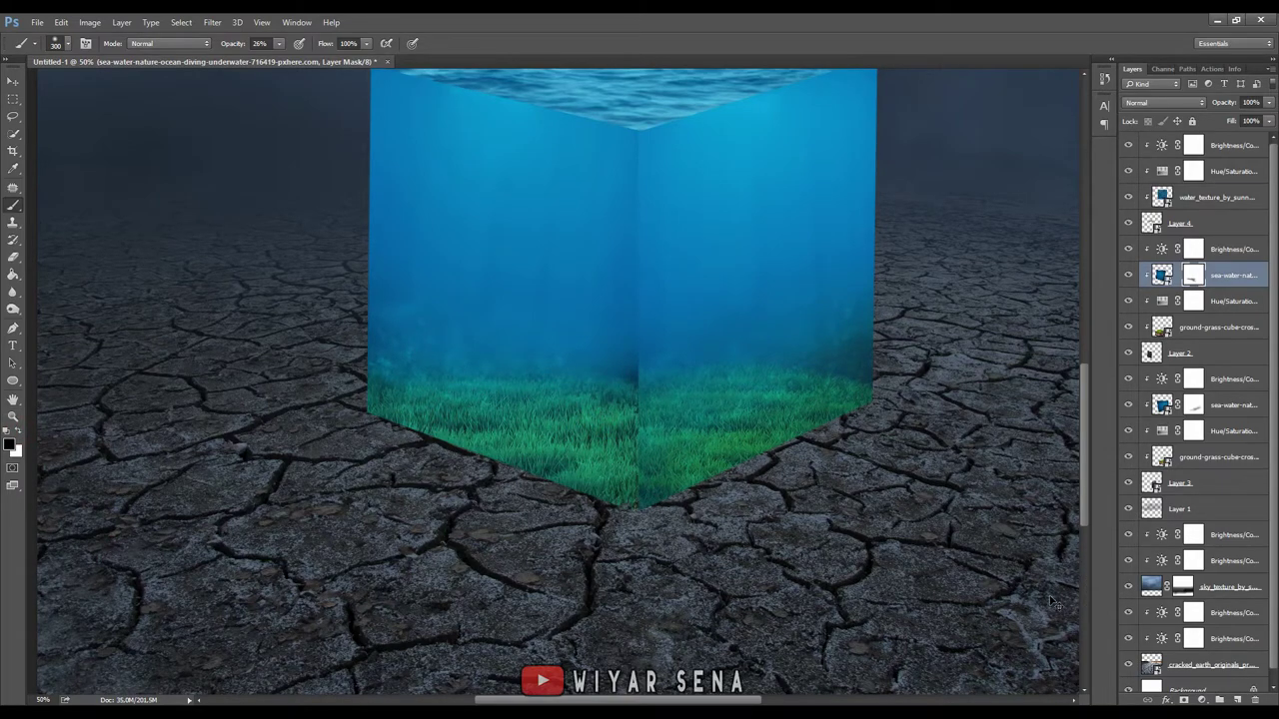
scroll(1027, 584, up, 3)
scroll(876, 457, up, 1)
scroll(883, 464, down, 2)
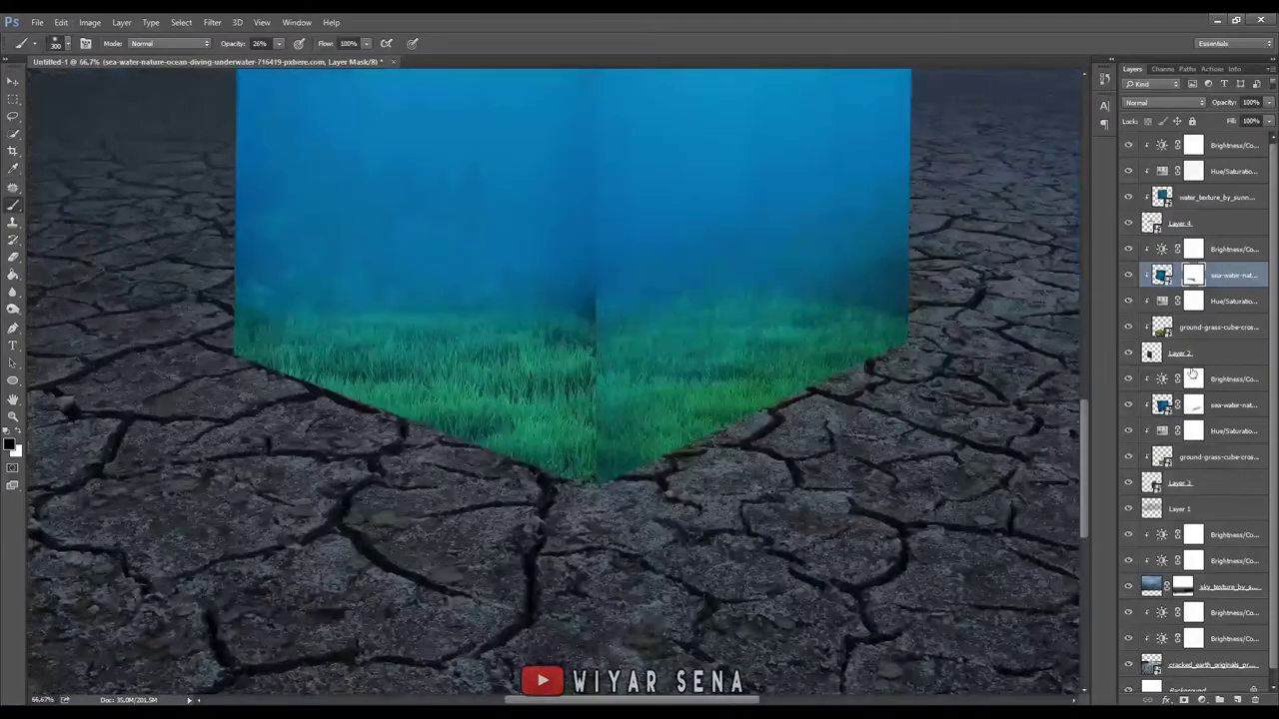
- Stretch Layer 2's left-face bottom corner slightly outward
click(1194, 349)
key(ctrl+t)
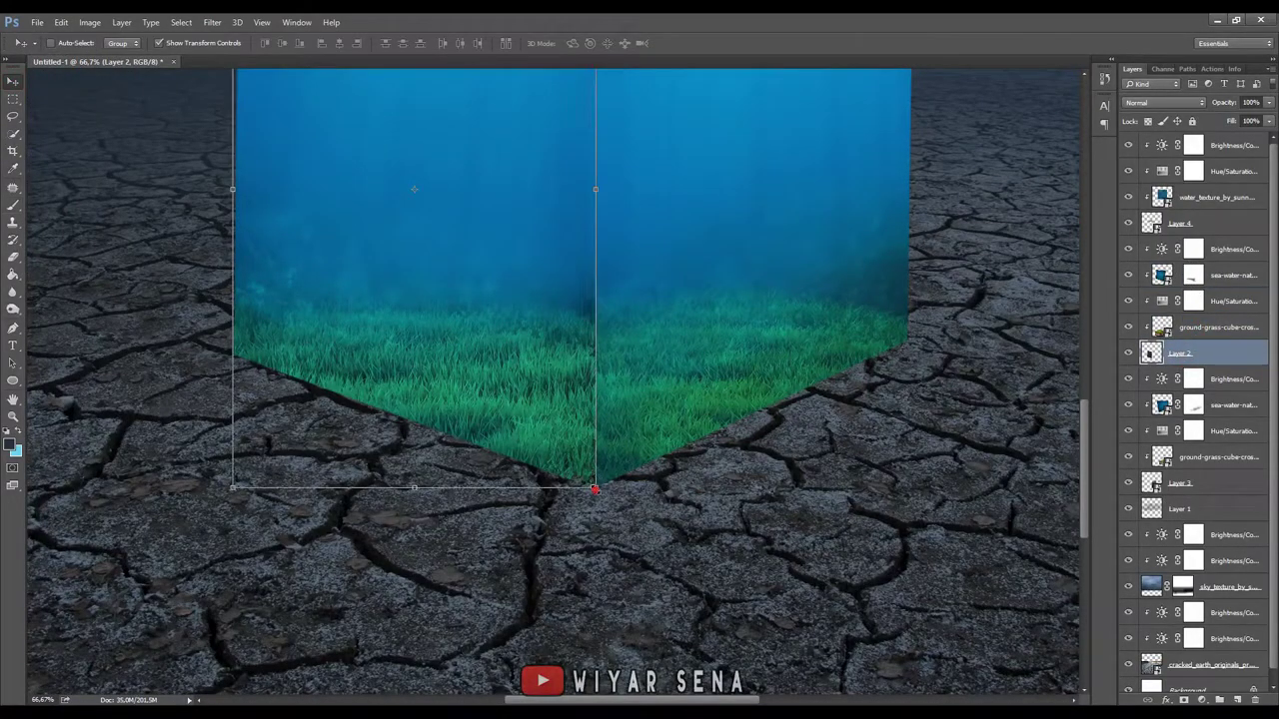
mouse_move(596, 487)
mouse_down()
mouse_move(606, 494)
mouse_move(564, 464)
mouse_move(595, 480)
mouse_up()
click(606, 43)
key(alt+bracketright)
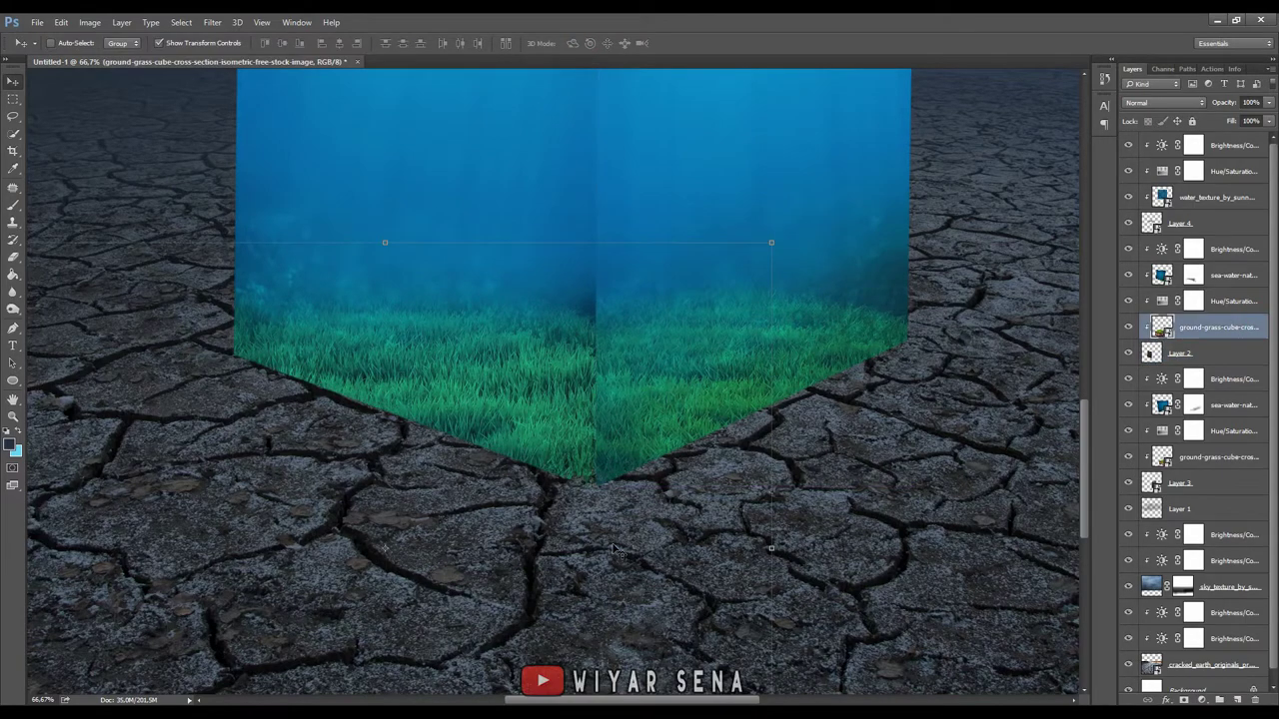
- Enlarge the grass seabed layer again and adjust its height from the top
key(ctrl+minus)
drag(662, 618, 739, 648)
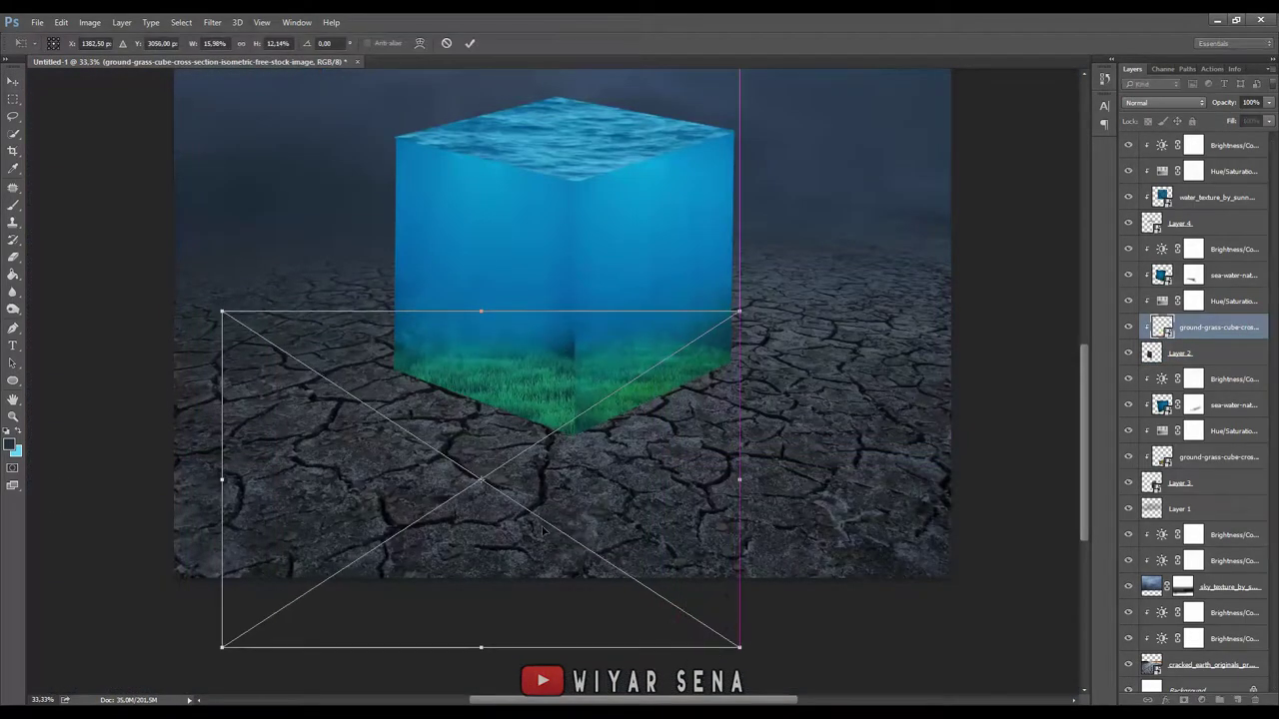
drag(481, 308, 482, 300)
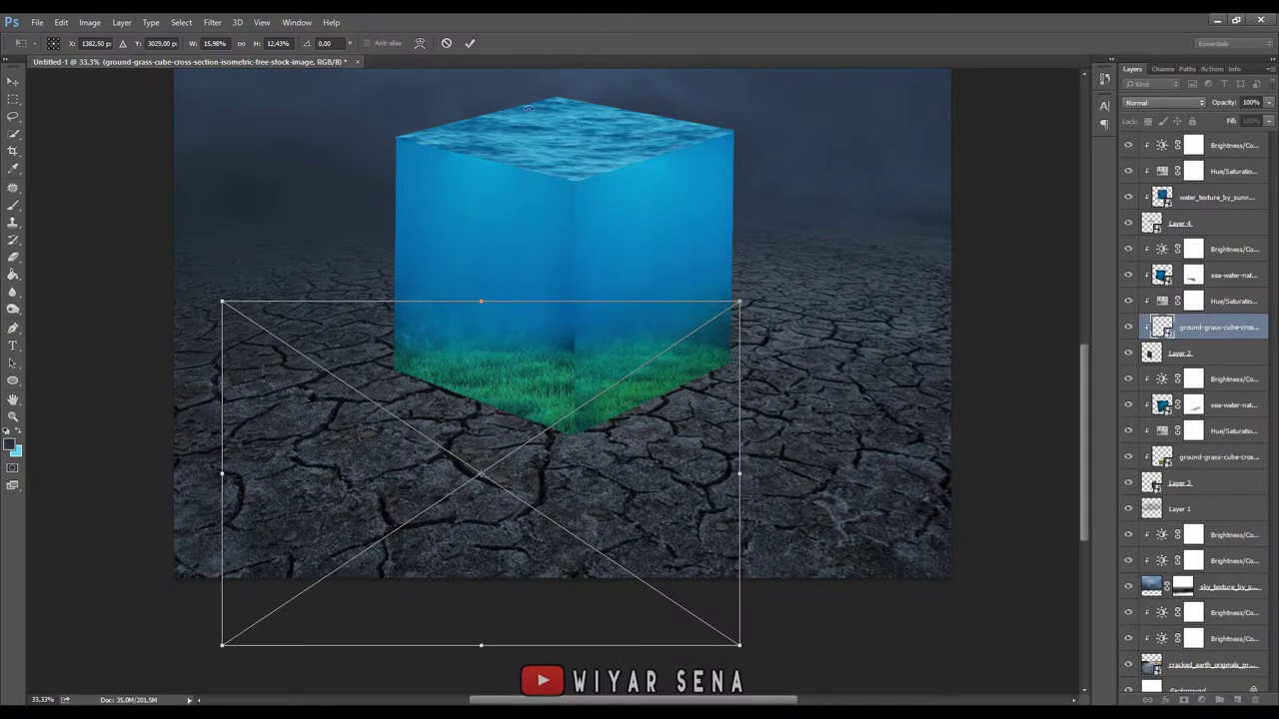
click(471, 44)
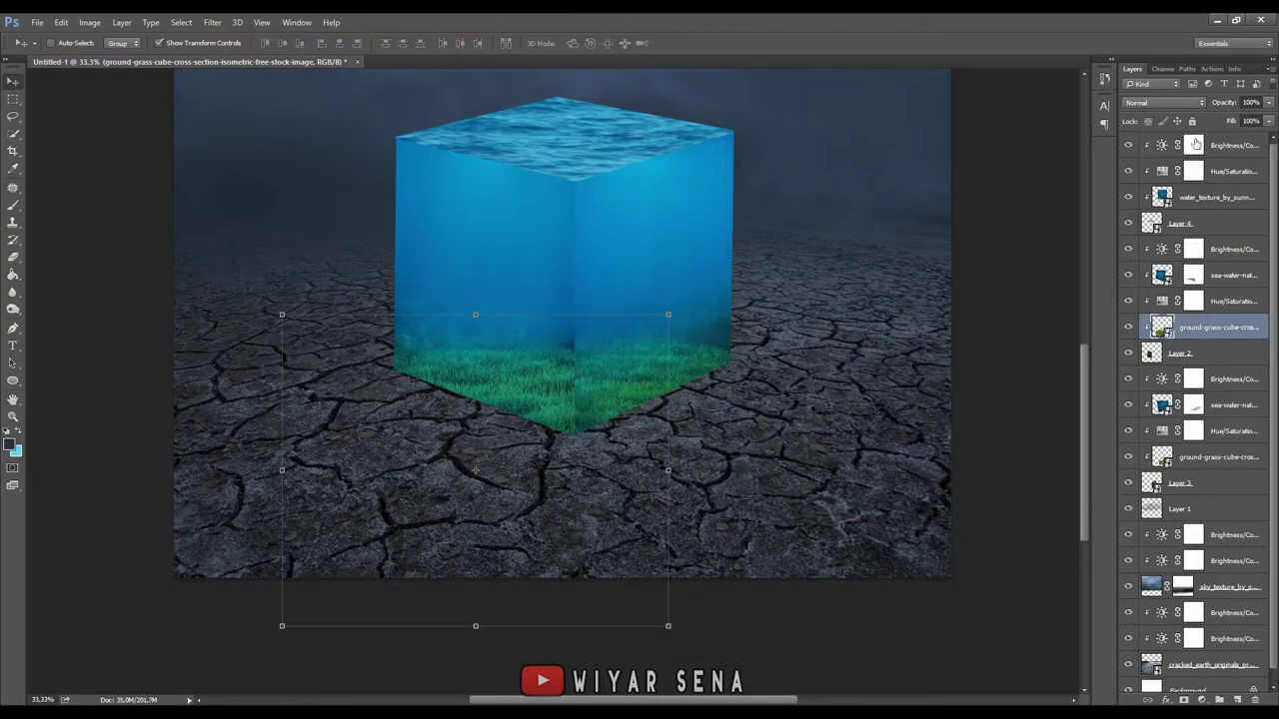
- Gather all the cube layers down to Layer 3 into a group named SEA CUBE
click(1211, 170)
click(1211, 146)
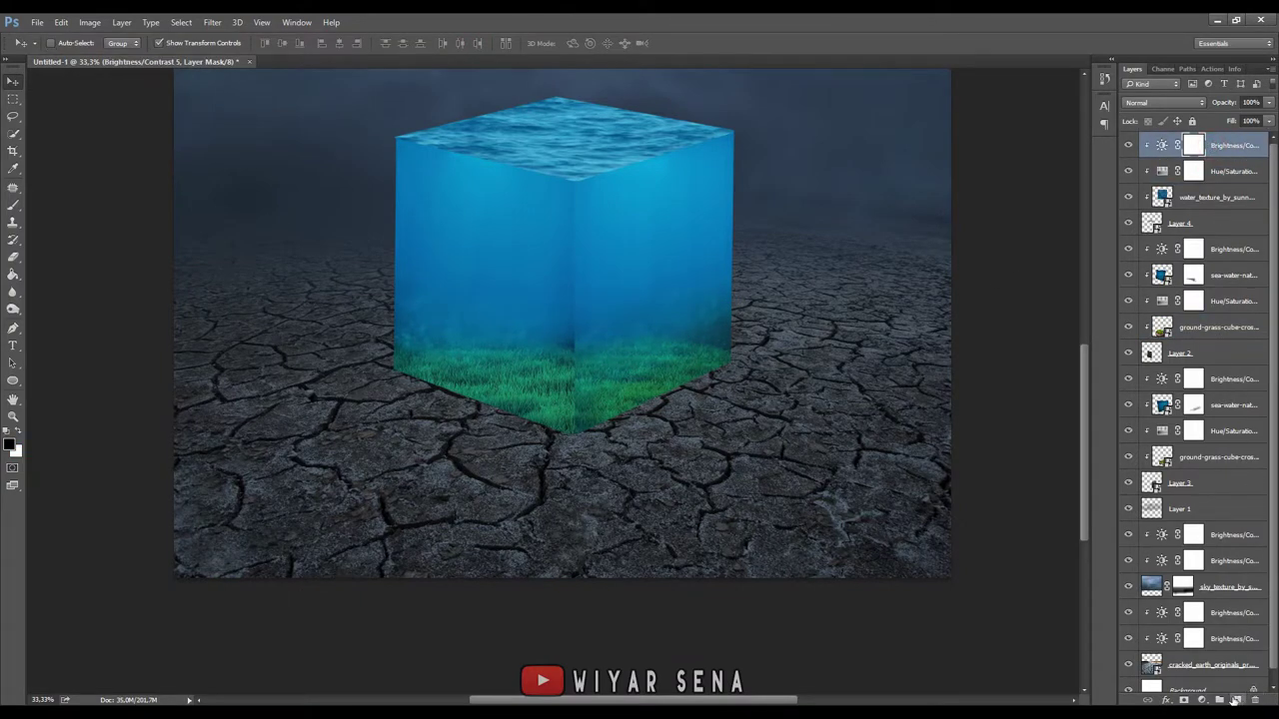
key(ctrl+g)
text(SEA CUBE)
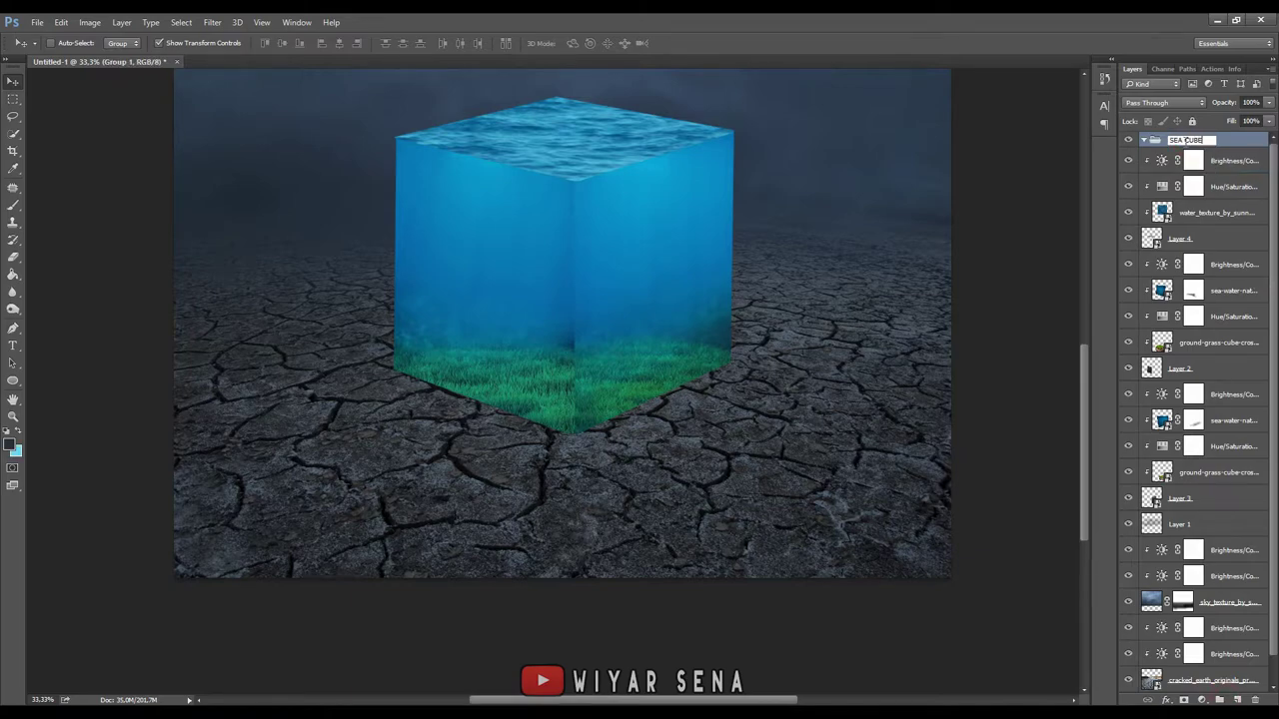
key(Return)
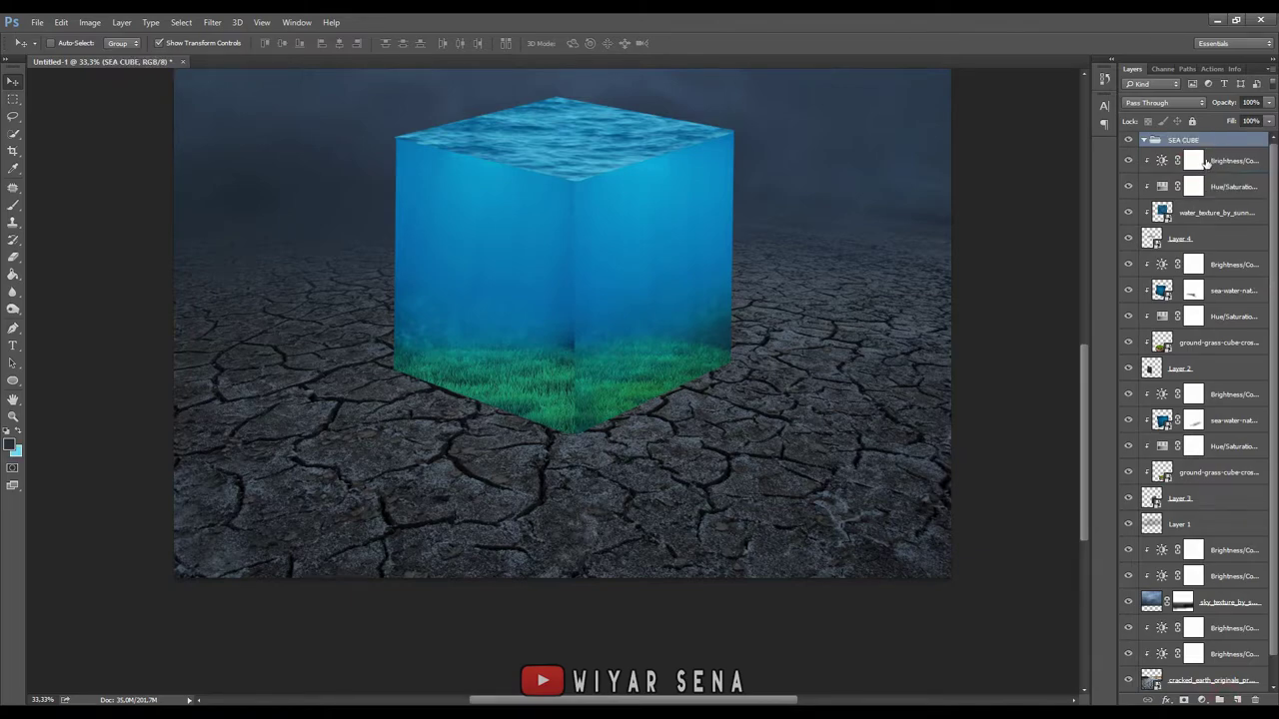
key(ctrl+alt+z)
key(ctrl+alt+z)
shift+click(1236, 520)
ctrl+click(1225, 520)
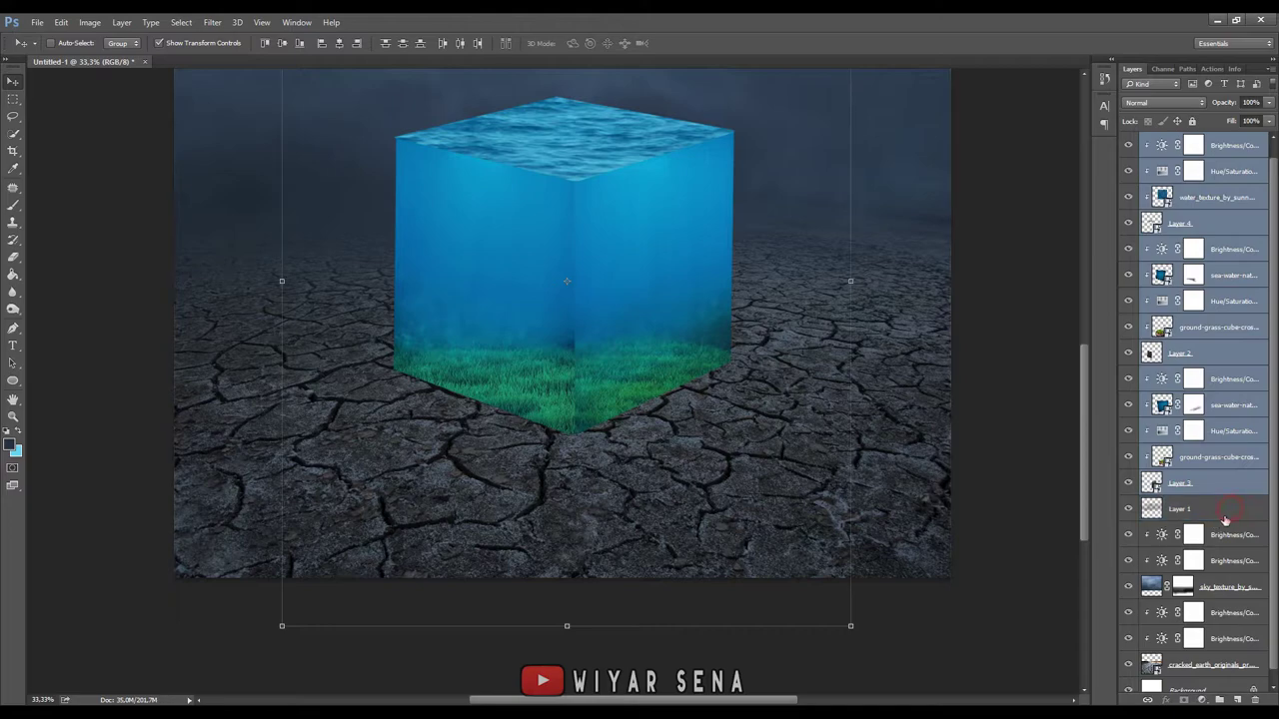
key(ctrl+shift+z)
key(ctrl+shift+z)
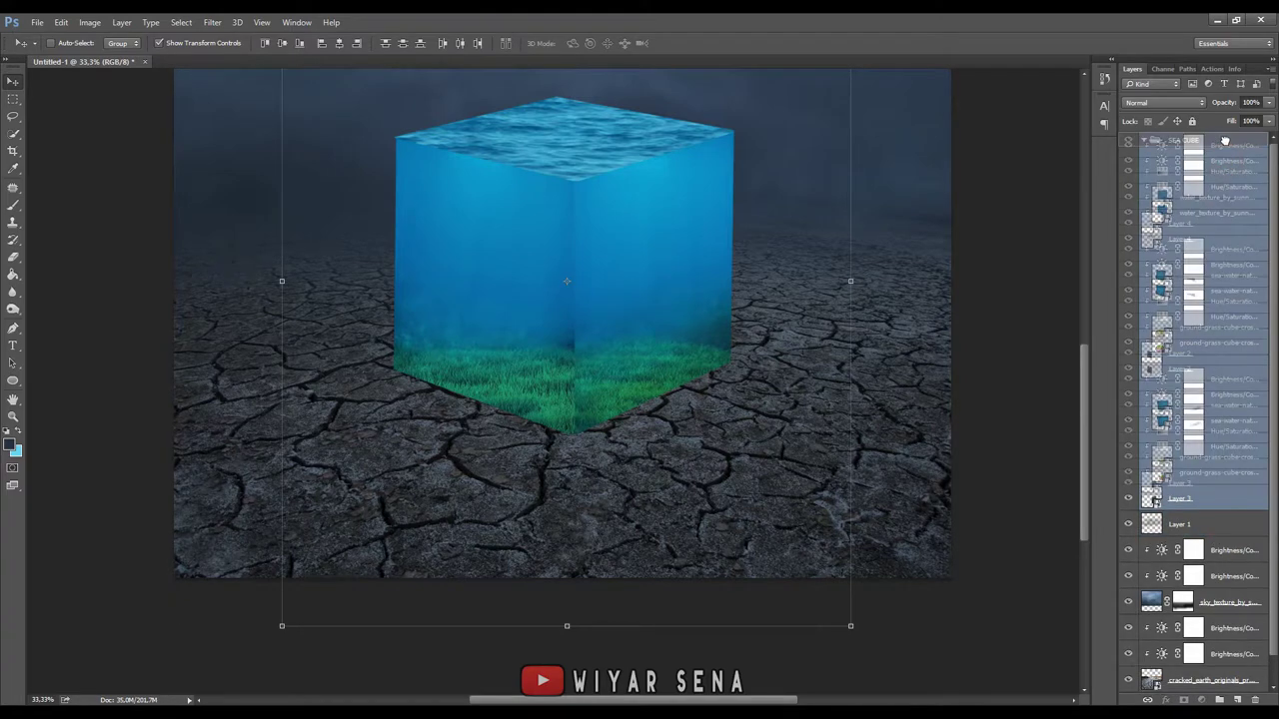
- Collapse the SEA CUBE group, recentre the cube, and add empty Layer 5 on top
click(1199, 139)
click(1127, 140)
click(1127, 140)
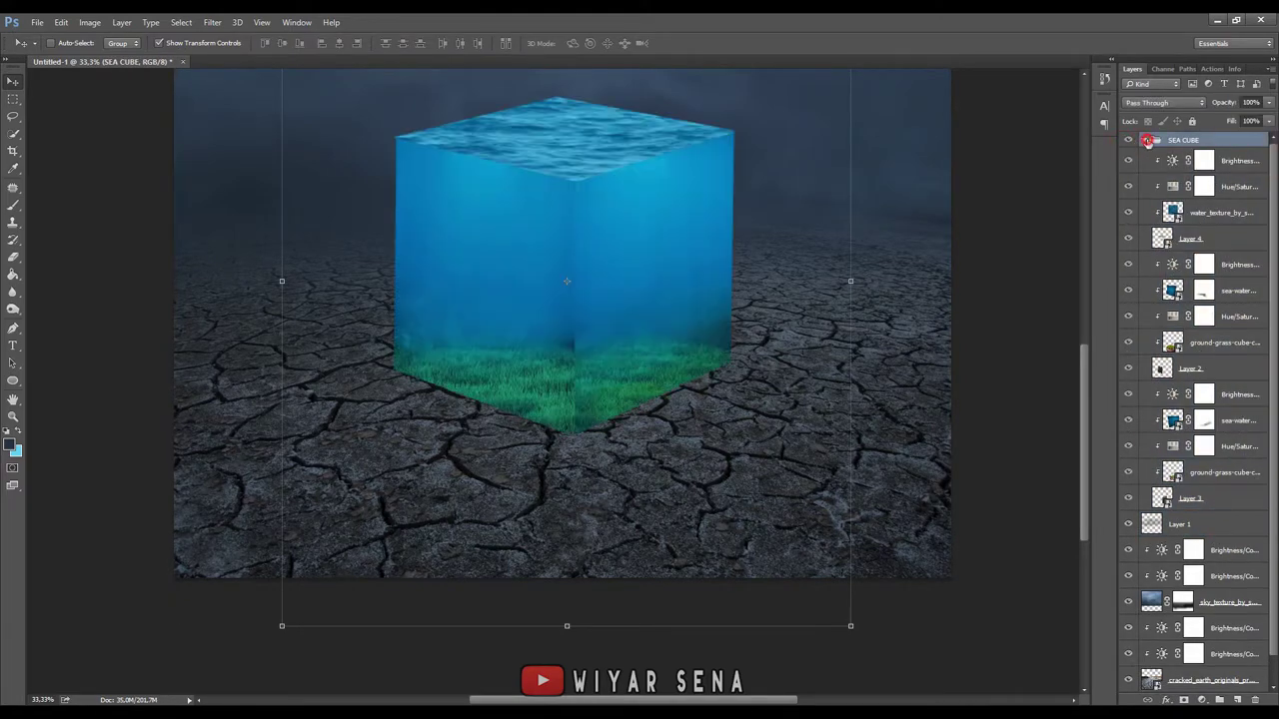
click(1144, 140)
drag(667, 214, 653, 333)
key(ctrl+plus)
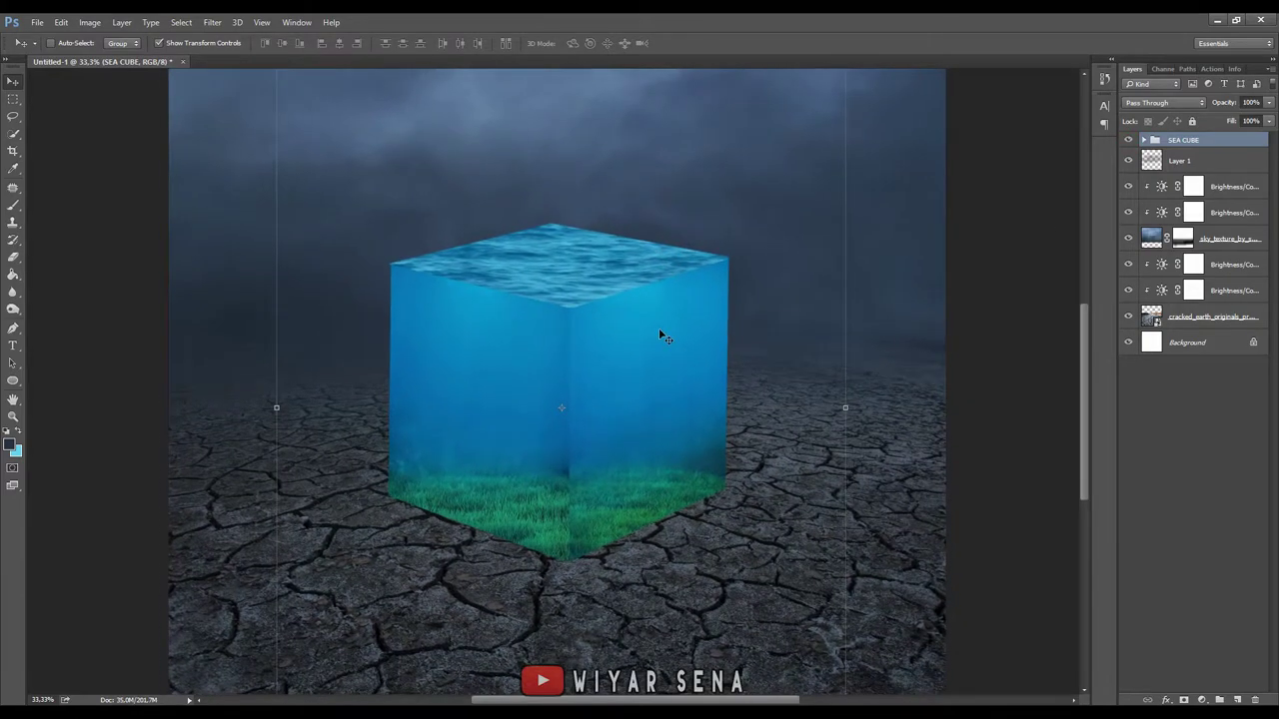
click(1236, 700)
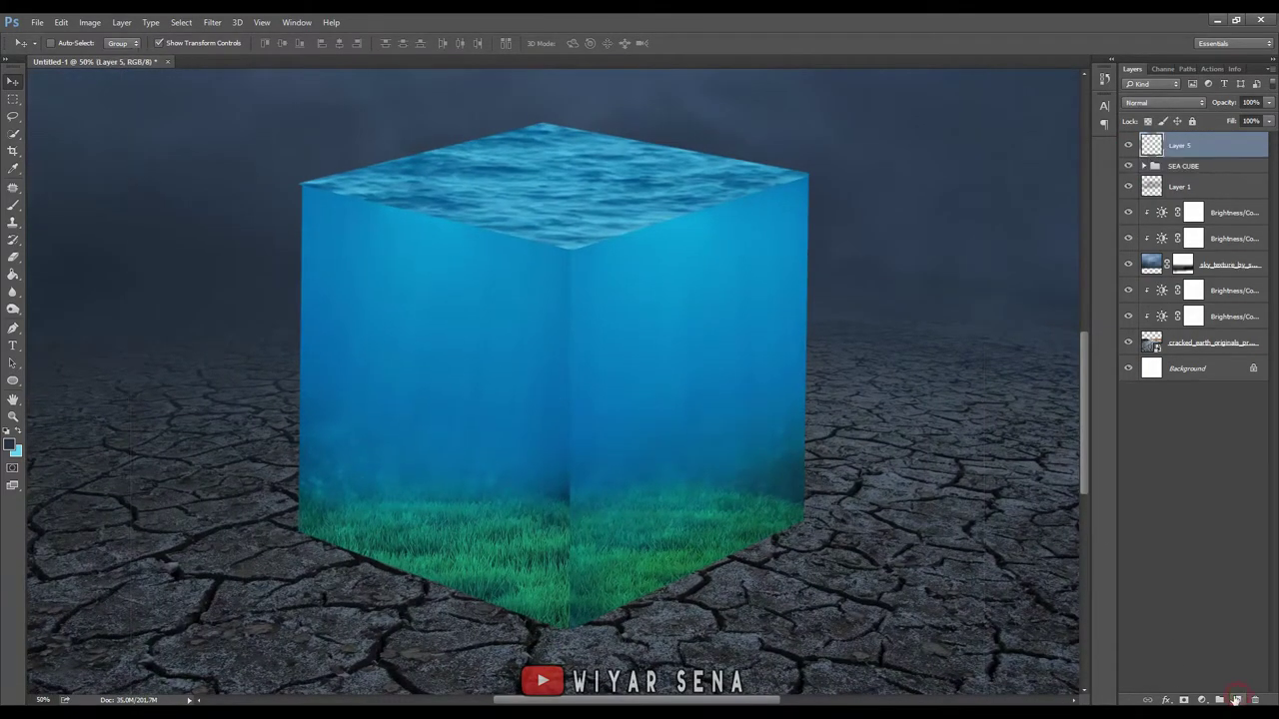
- Place the orca image, shrink and tilt it into the cube's upper left
key(alt+Tab)
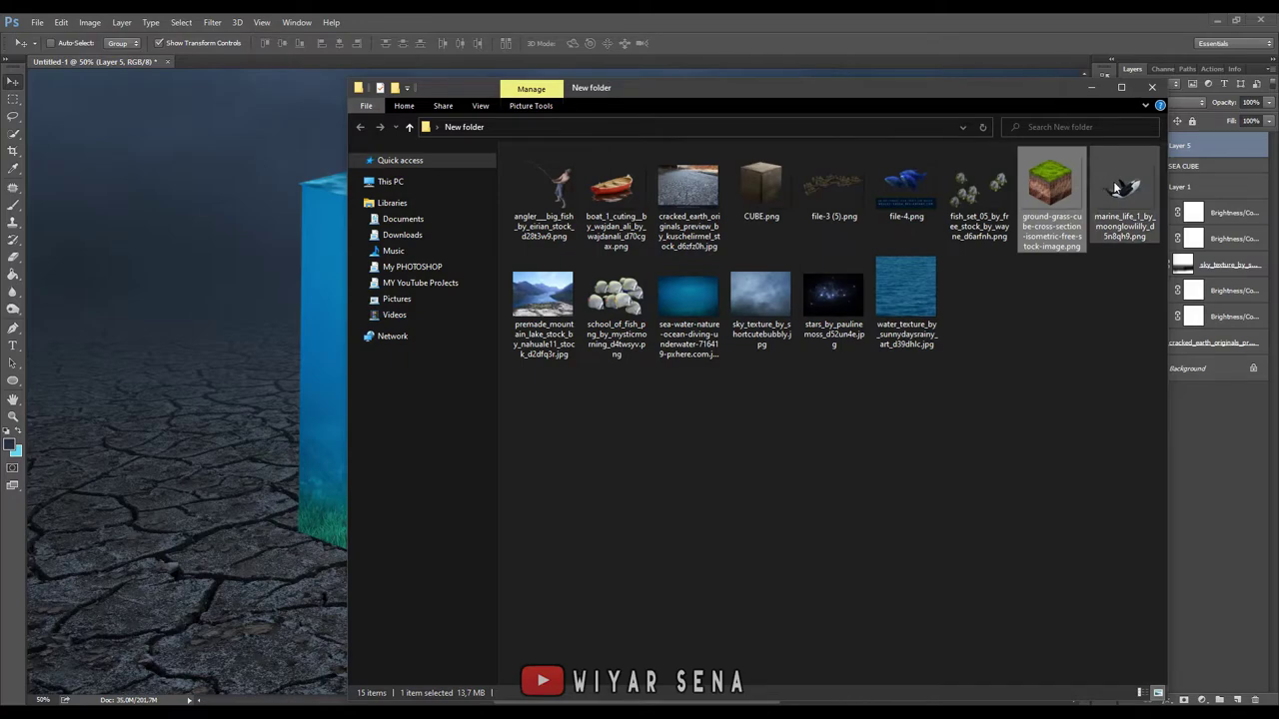
drag(1124, 195, 420, 420)
key(ctrl+minus)
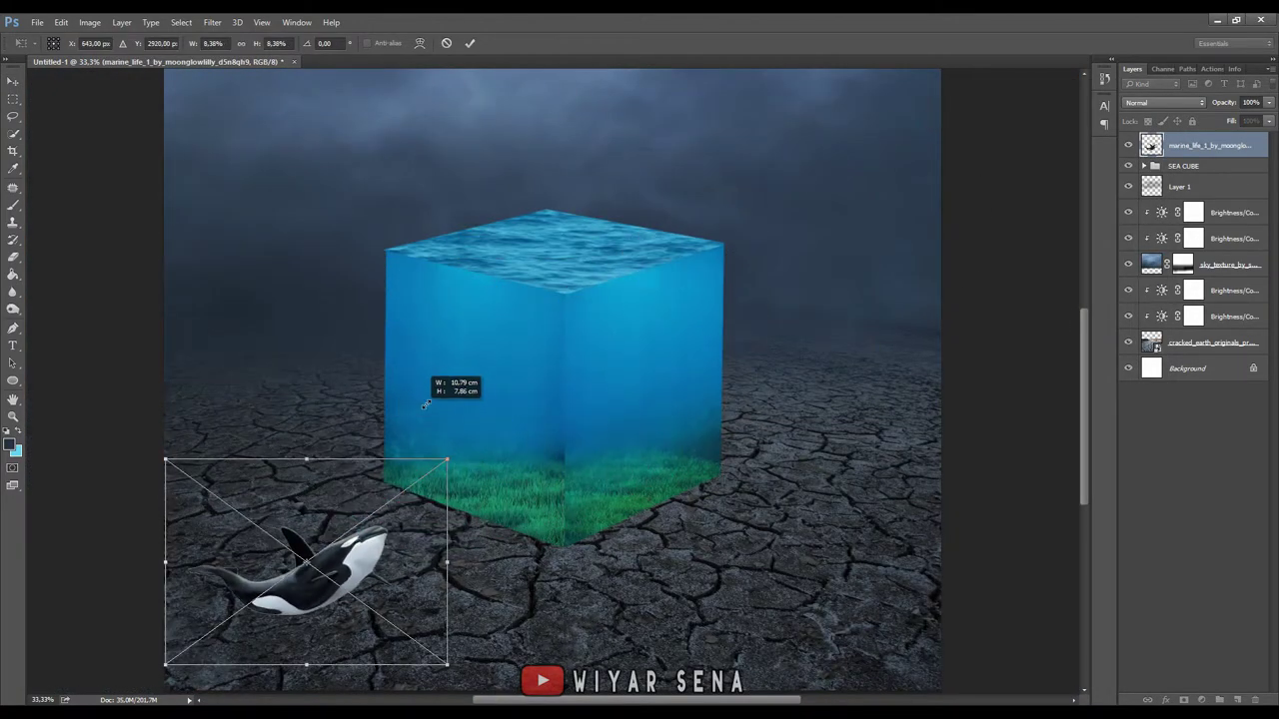
mouse_move(940, 100)
mouse_down()
mouse_move(429, 470)
mouse_move(385, 425)
mouse_up()
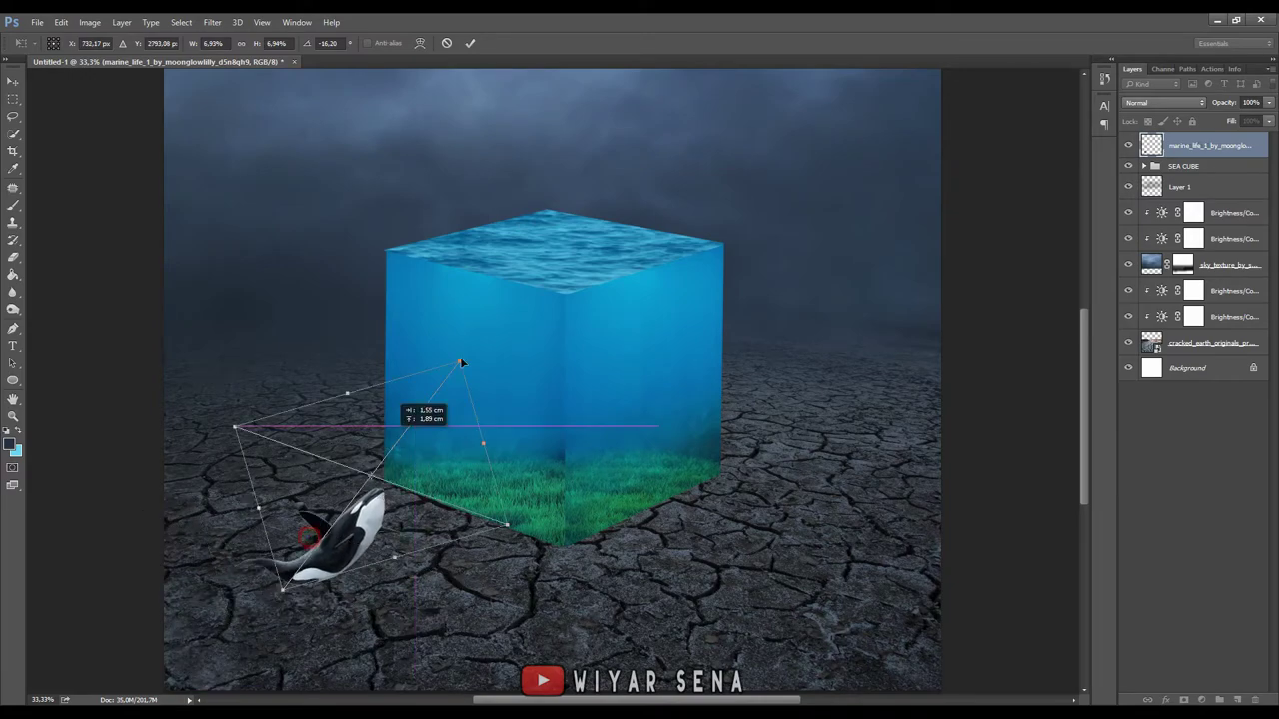
drag(378, 492, 568, 282)
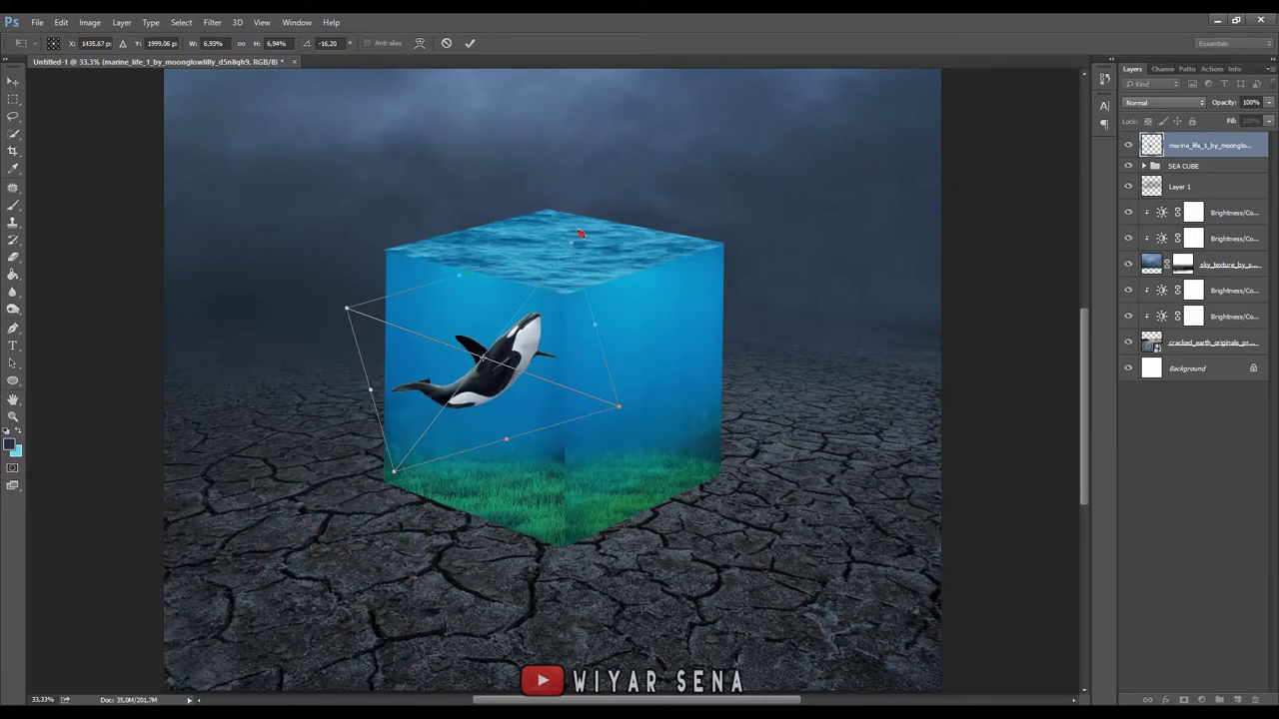
drag(579, 234, 561, 224)
click(469, 43)
key(ctrl+plus)
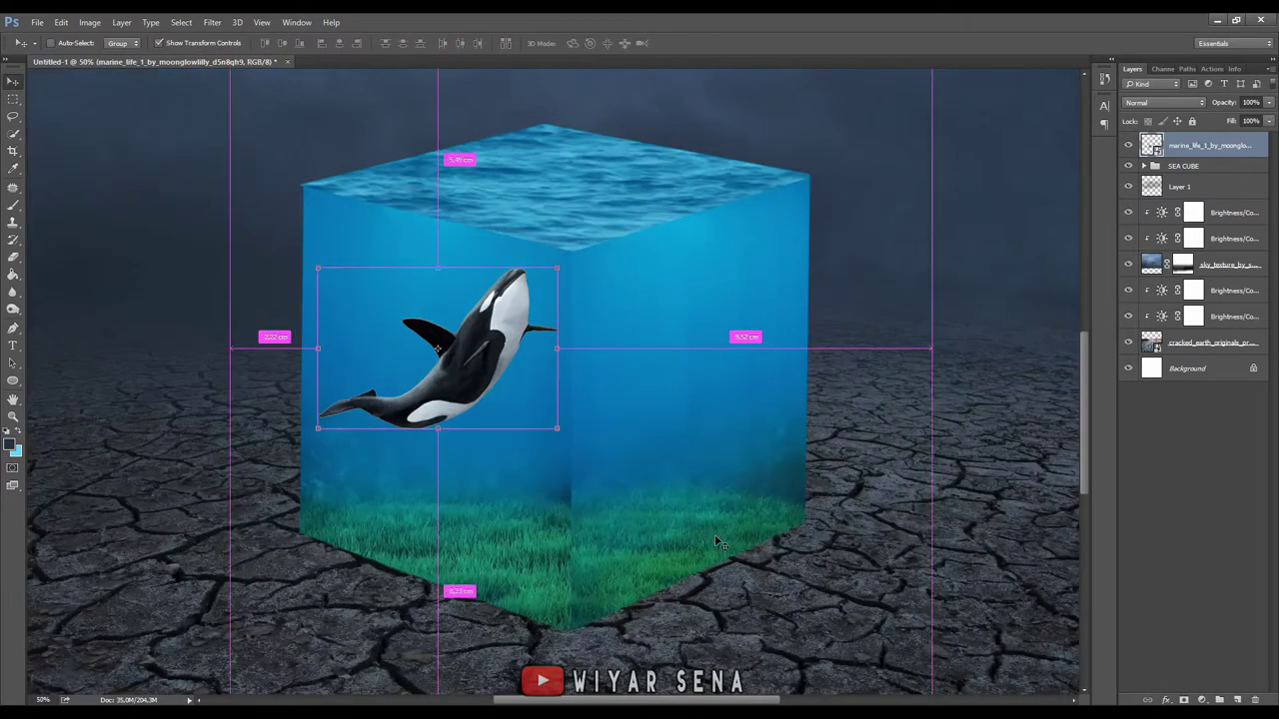
drag(552, 314, 558, 318)
- Set the orca to Soft Light with a clipped Brightness/Contrast: brightness -28, contrast 88
click(1164, 102)
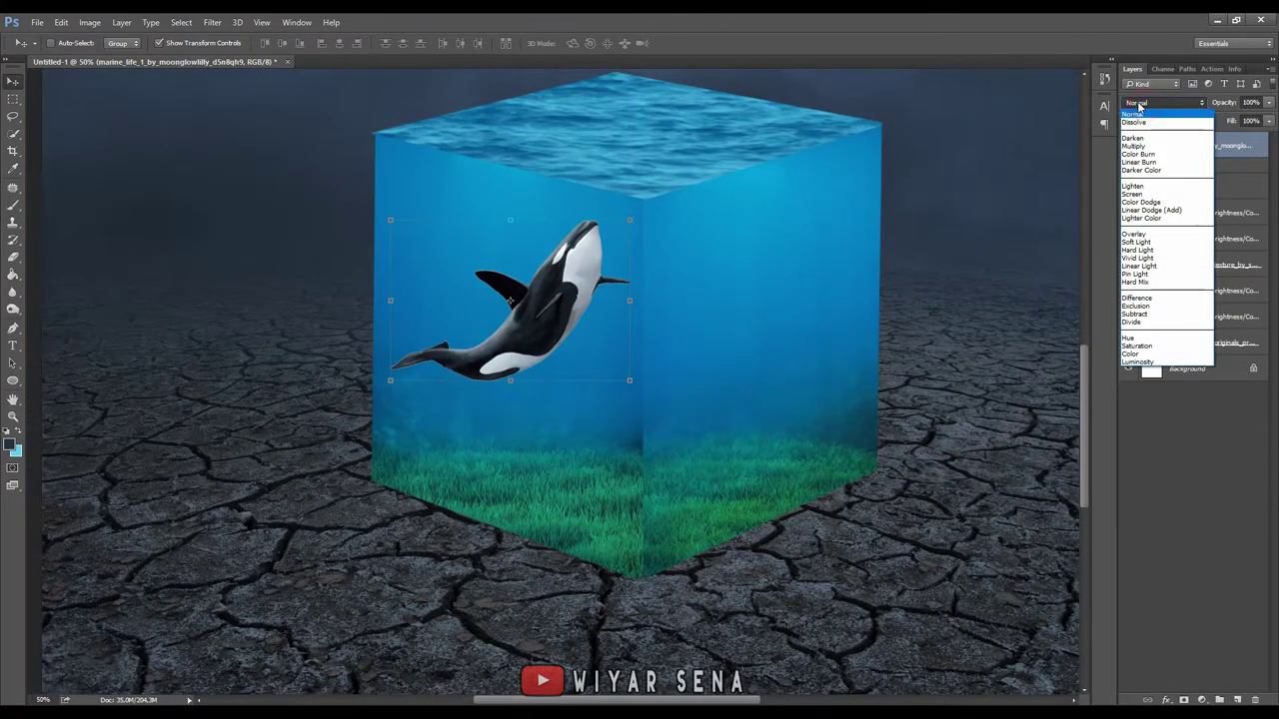
click(1149, 247)
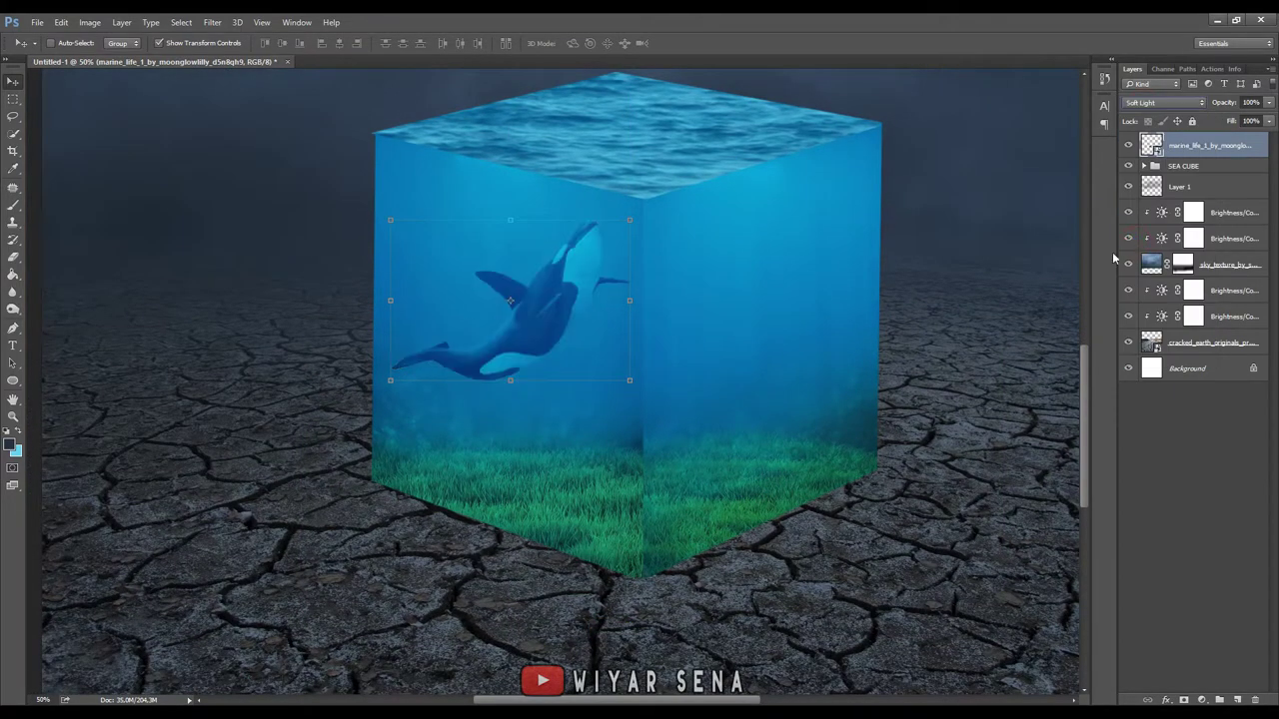
click(1202, 699)
click(1224, 500)
click(936, 467)
drag(936, 288, 907, 289)
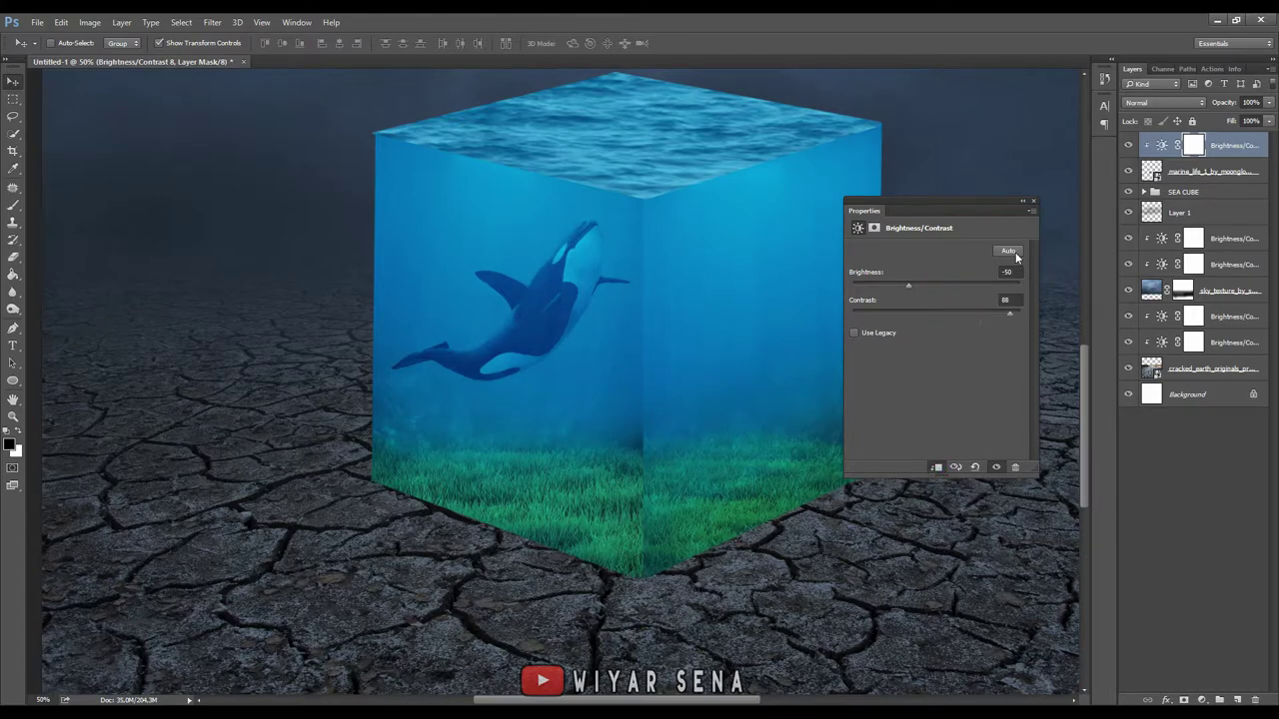
drag(952, 286, 921, 290)
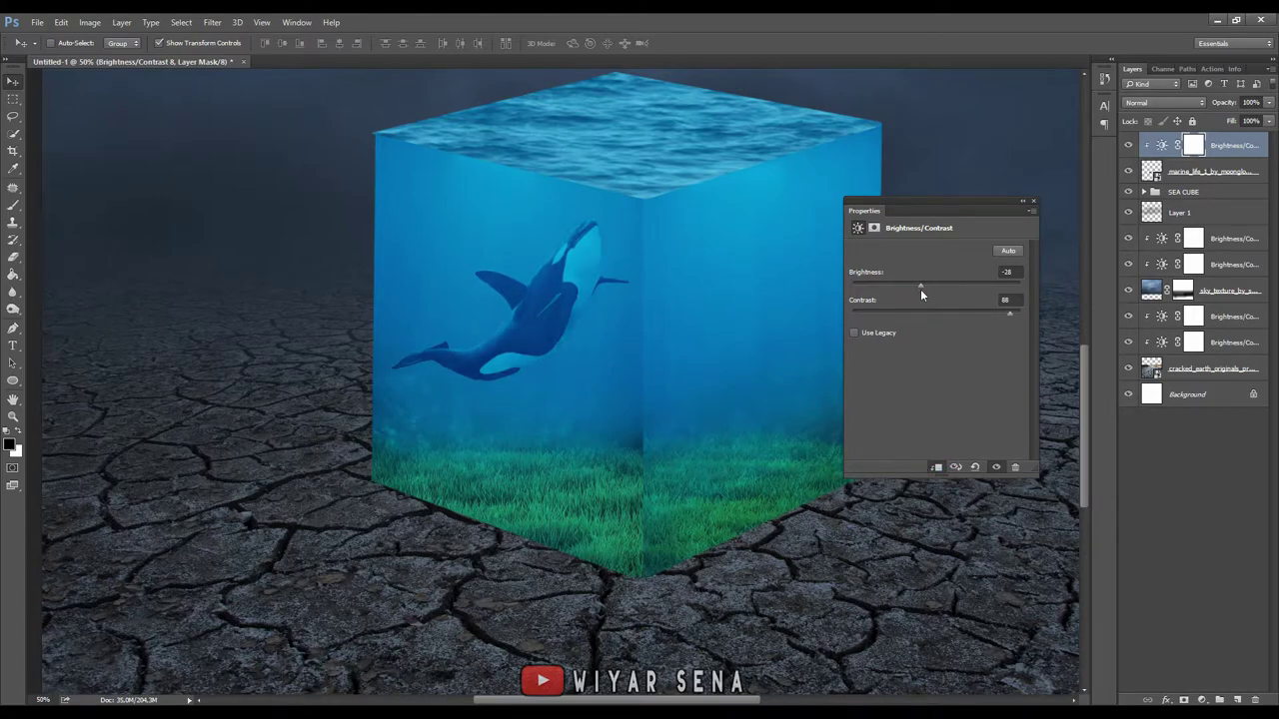
click(1032, 204)
- Enlarge and rotate the orca a bit further inside the cube
click(1212, 170)
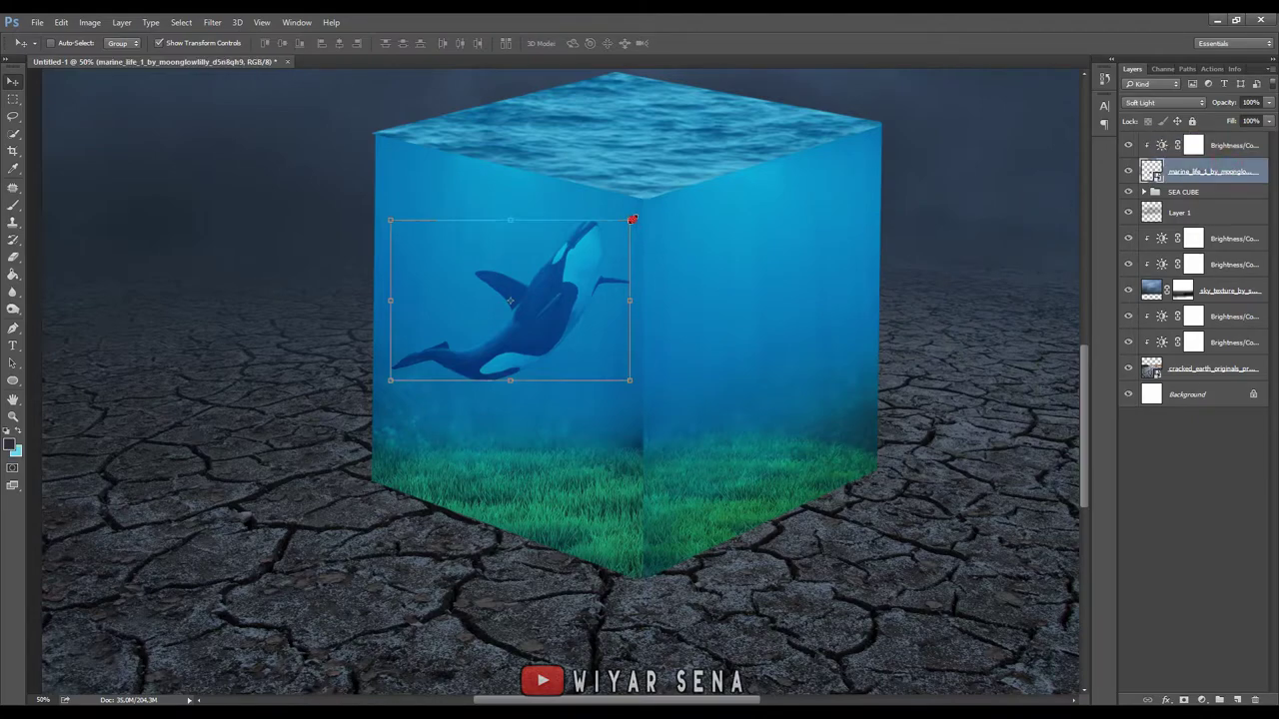
mouse_move(632, 219)
mouse_down()
mouse_move(587, 236)
mouse_move(592, 140)
mouse_move(587, 157)
mouse_move(655, 116)
mouse_up()
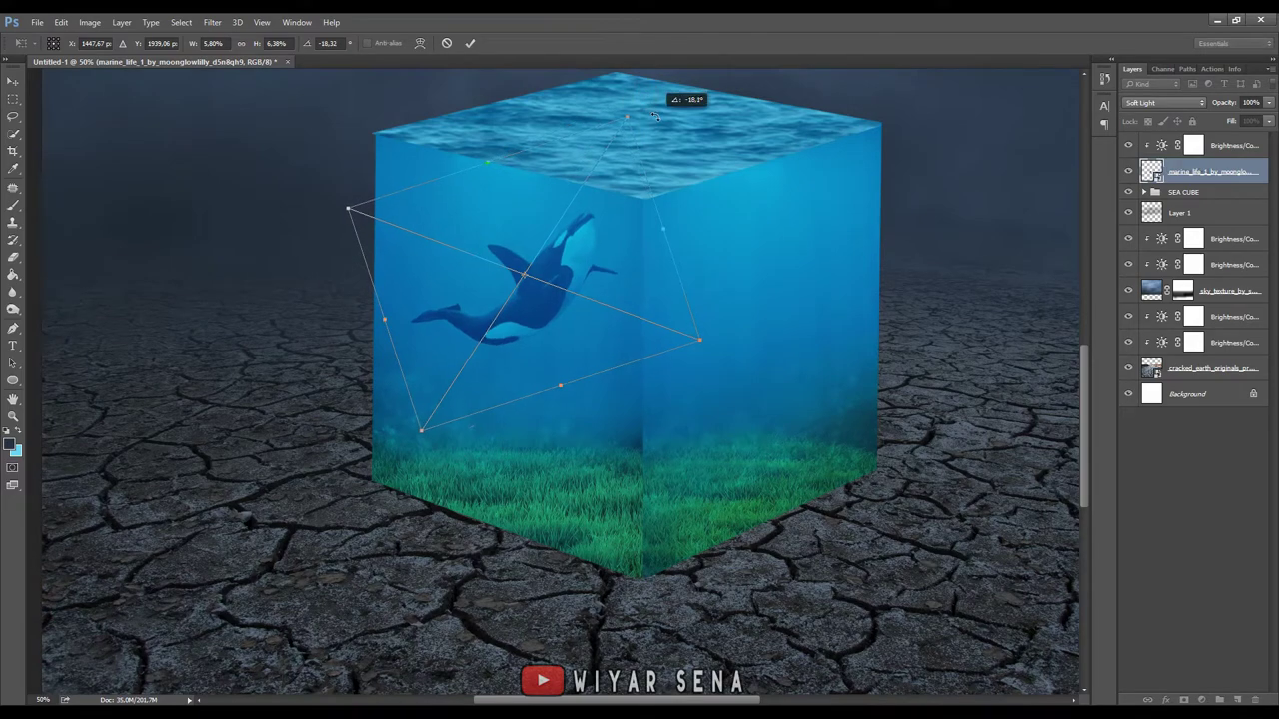
click(469, 45)
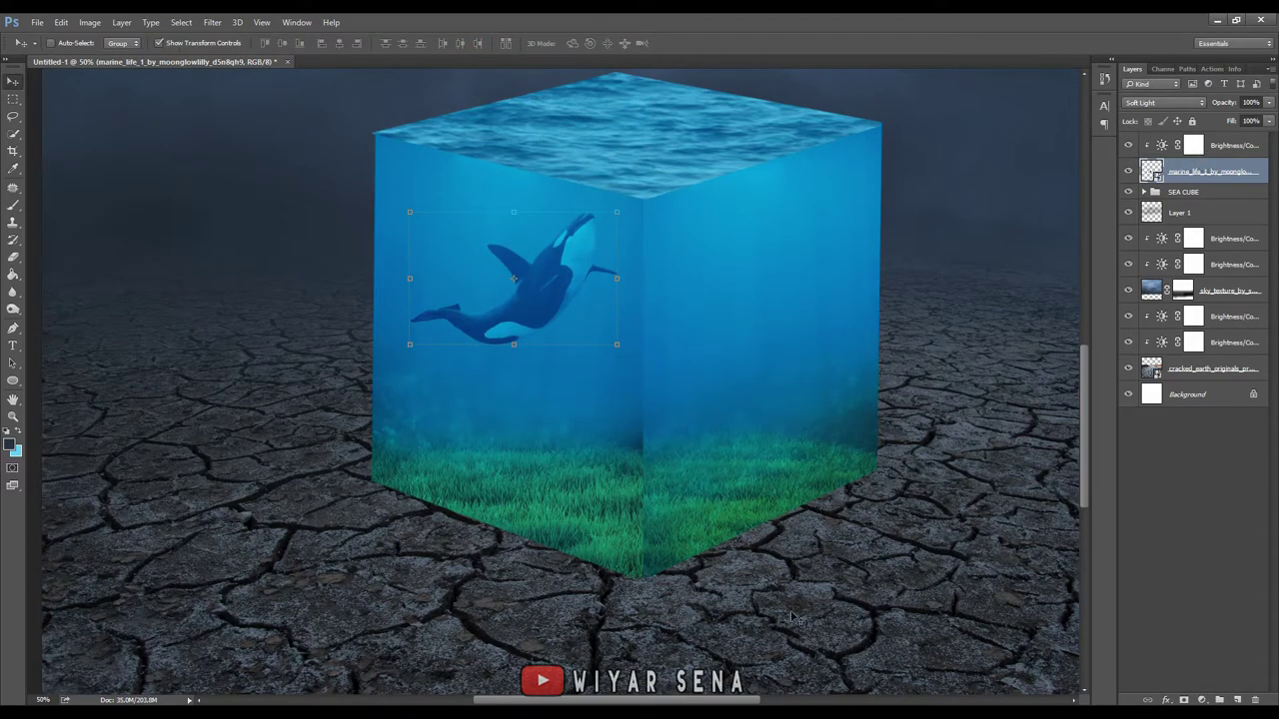
click(1195, 148)
- Place the school of fish image, shrink it above the grass and flip it horizontally
key(alt+Tab)
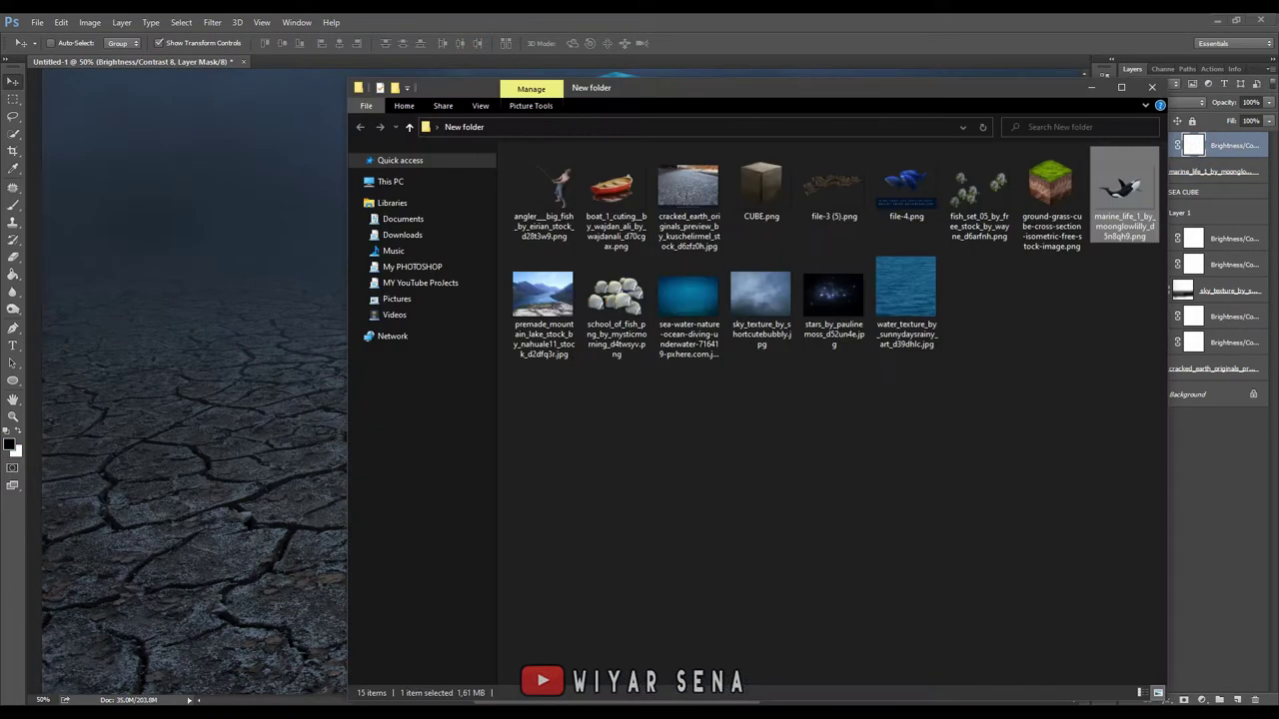
drag(974, 195, 404, 403)
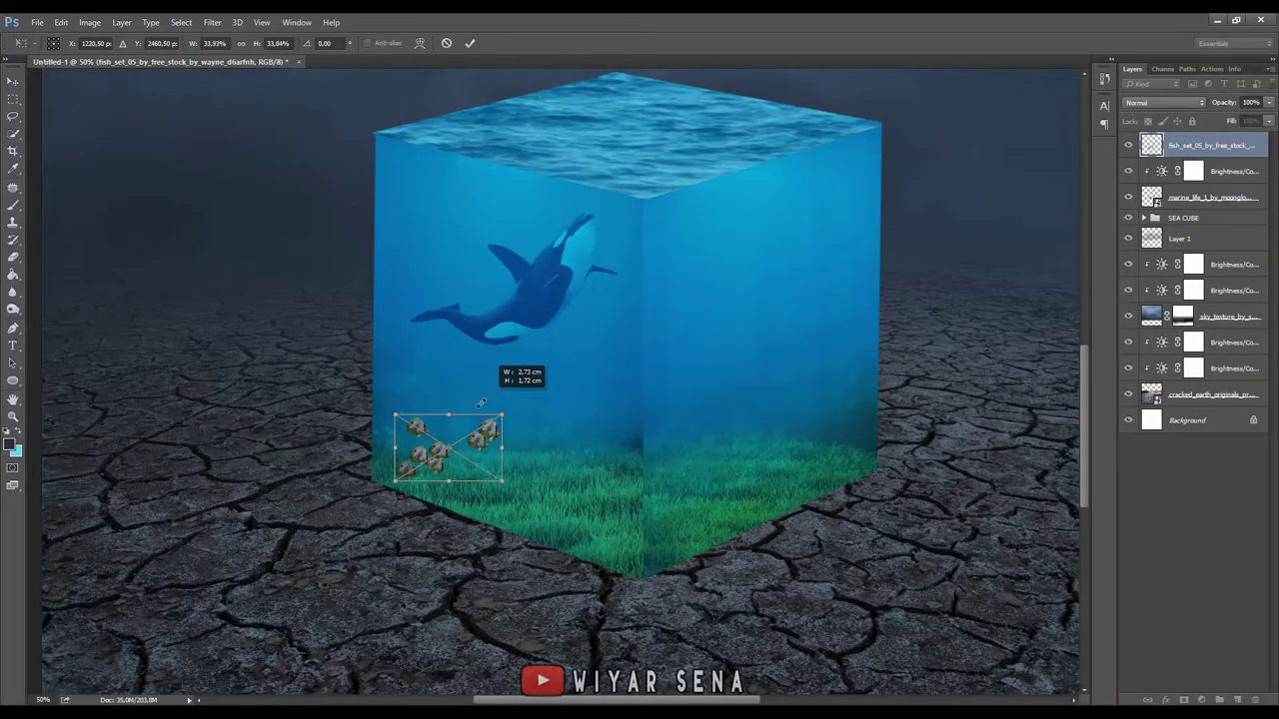
mouse_move(710, 285)
mouse_down()
mouse_move(471, 434)
mouse_move(703, 473)
mouse_up()
right_click(704, 460)
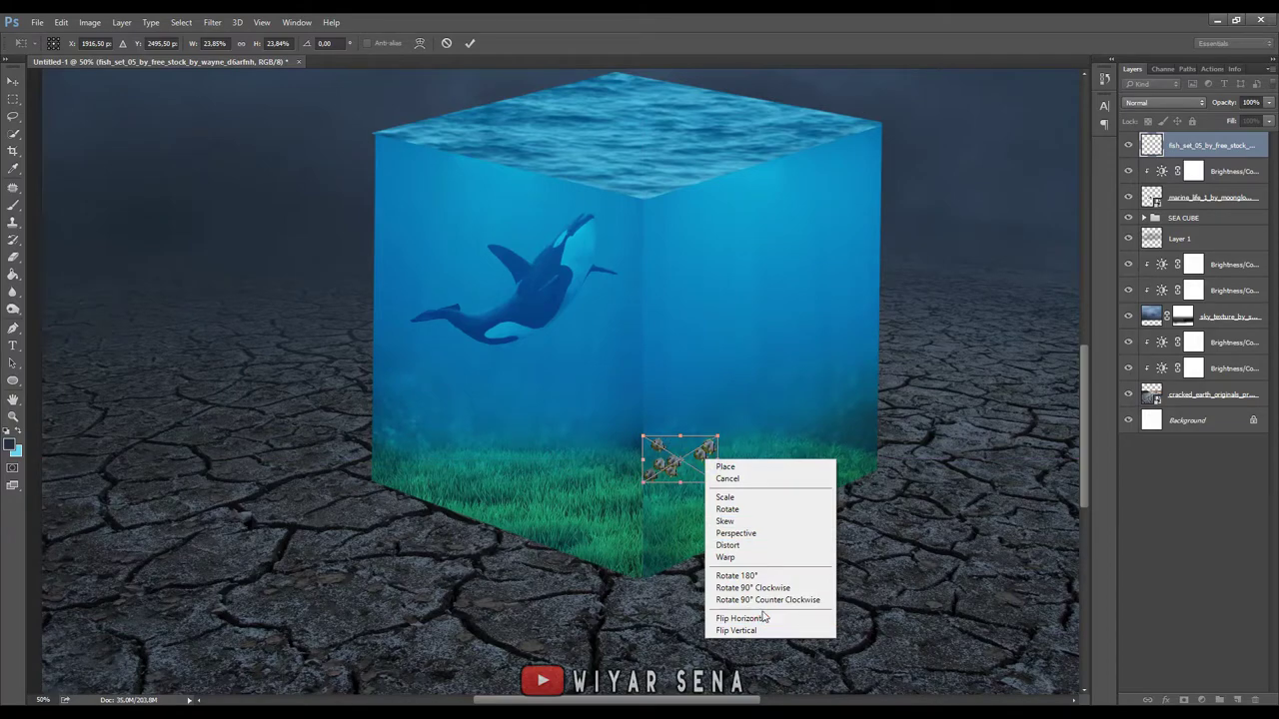
click(741, 617)
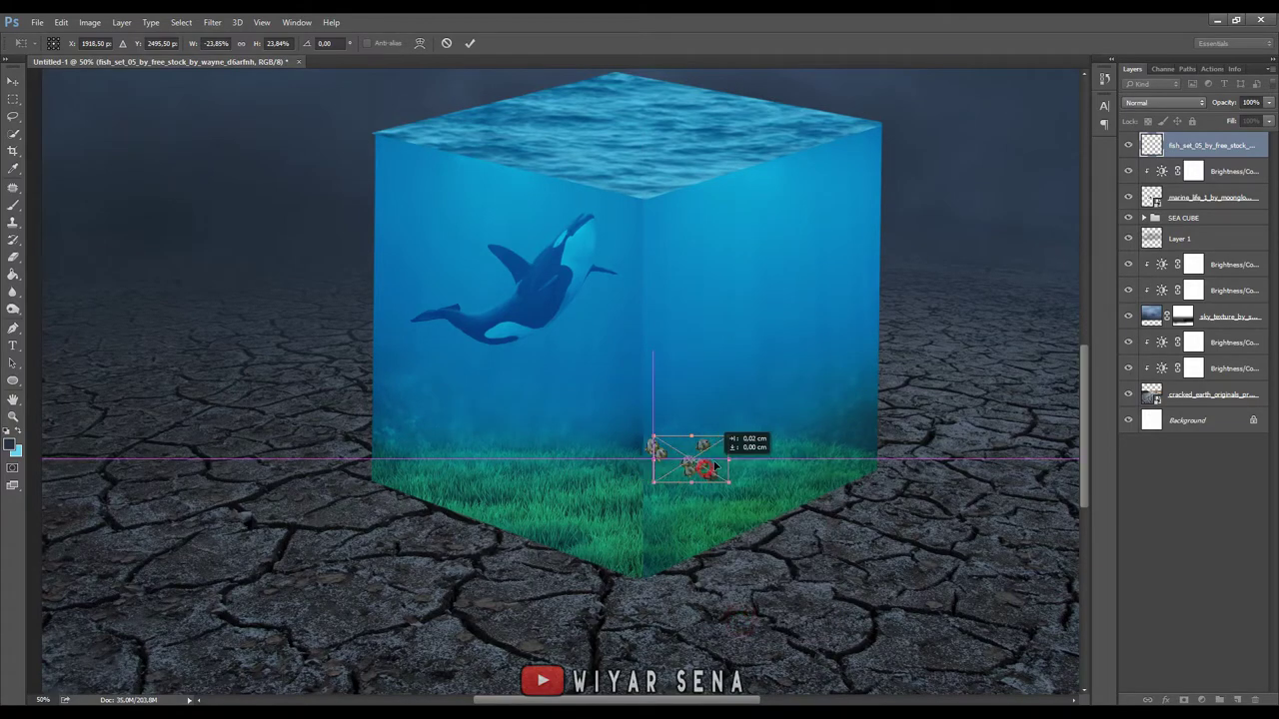
drag(679, 459, 699, 459)
click(470, 43)
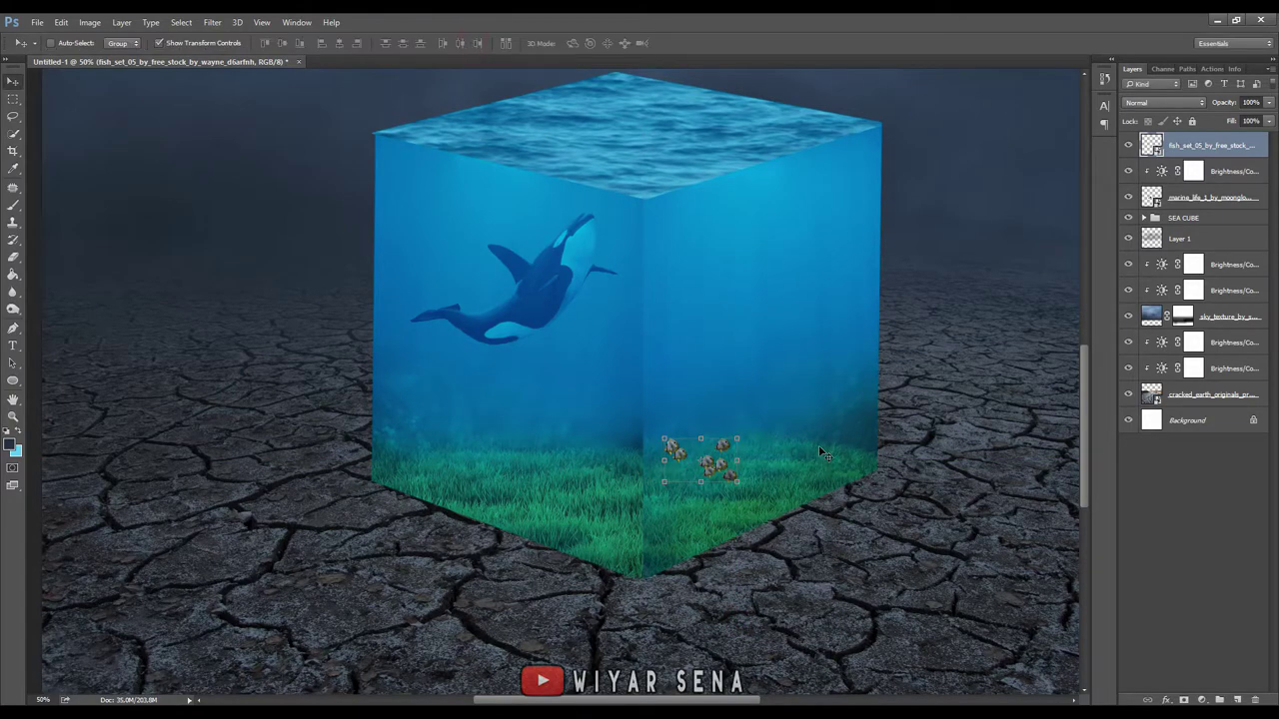
- Move the fish up and right on the right face and set them to Hard Light
scroll(747, 403, up, 1)
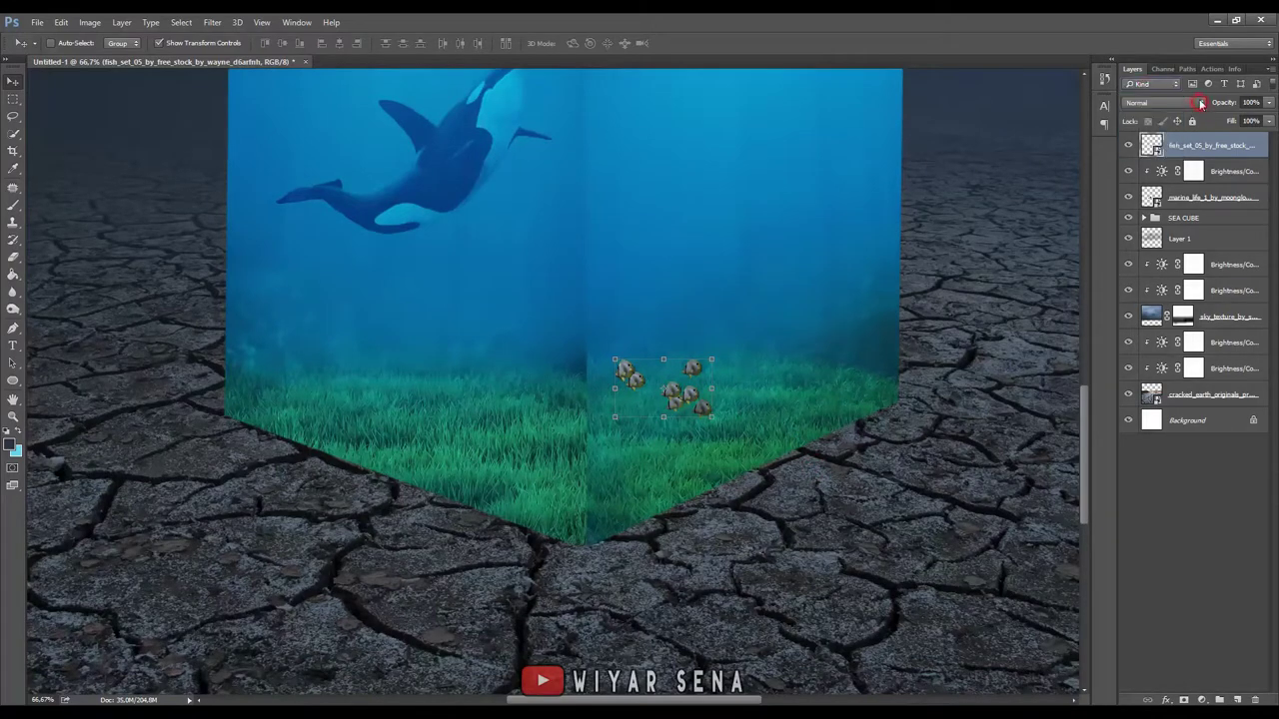
click(1164, 102)
click(1139, 242)
drag(669, 390, 830, 290)
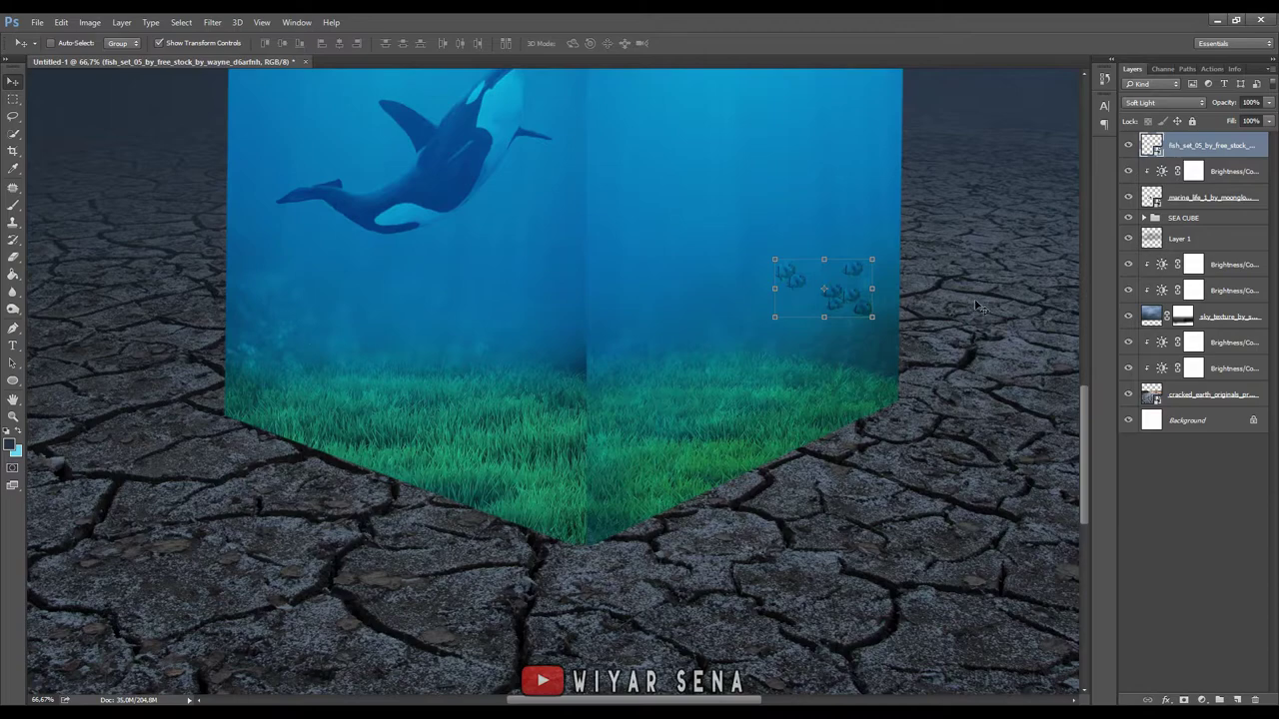
scroll(979, 307, up, 3)
click(1164, 102)
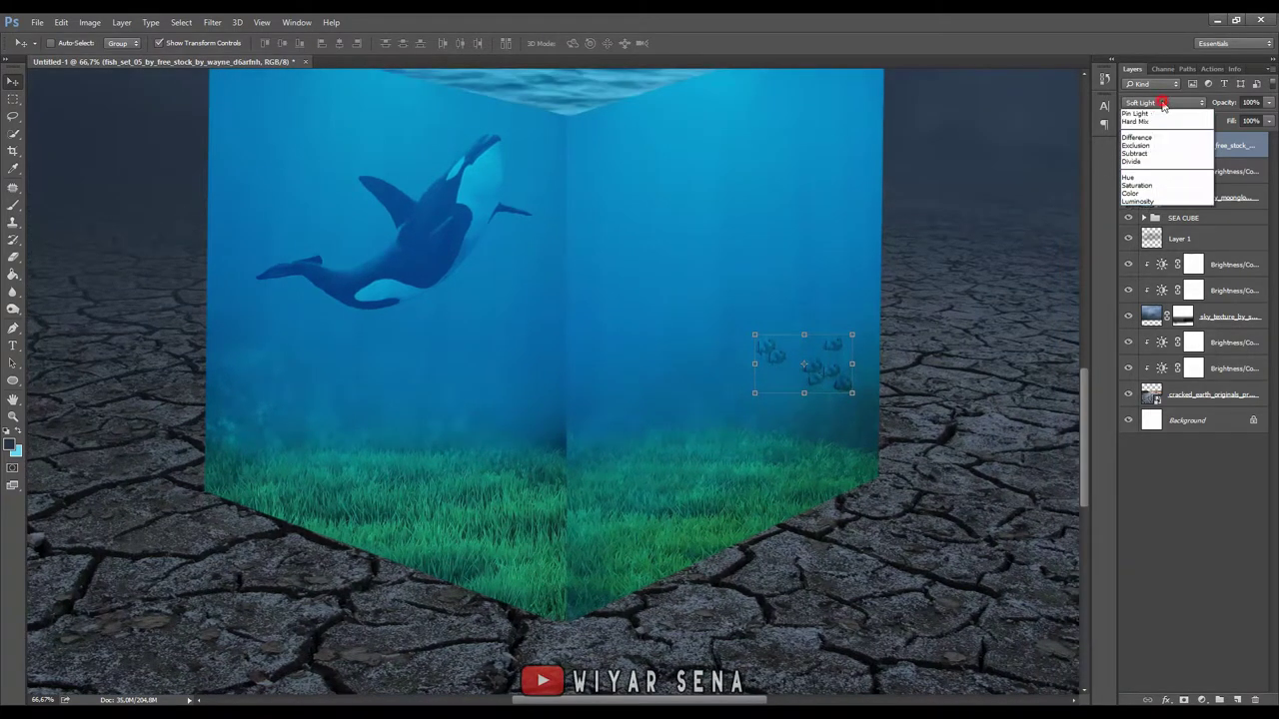
click(1139, 366)
key(Up)
key(Up)
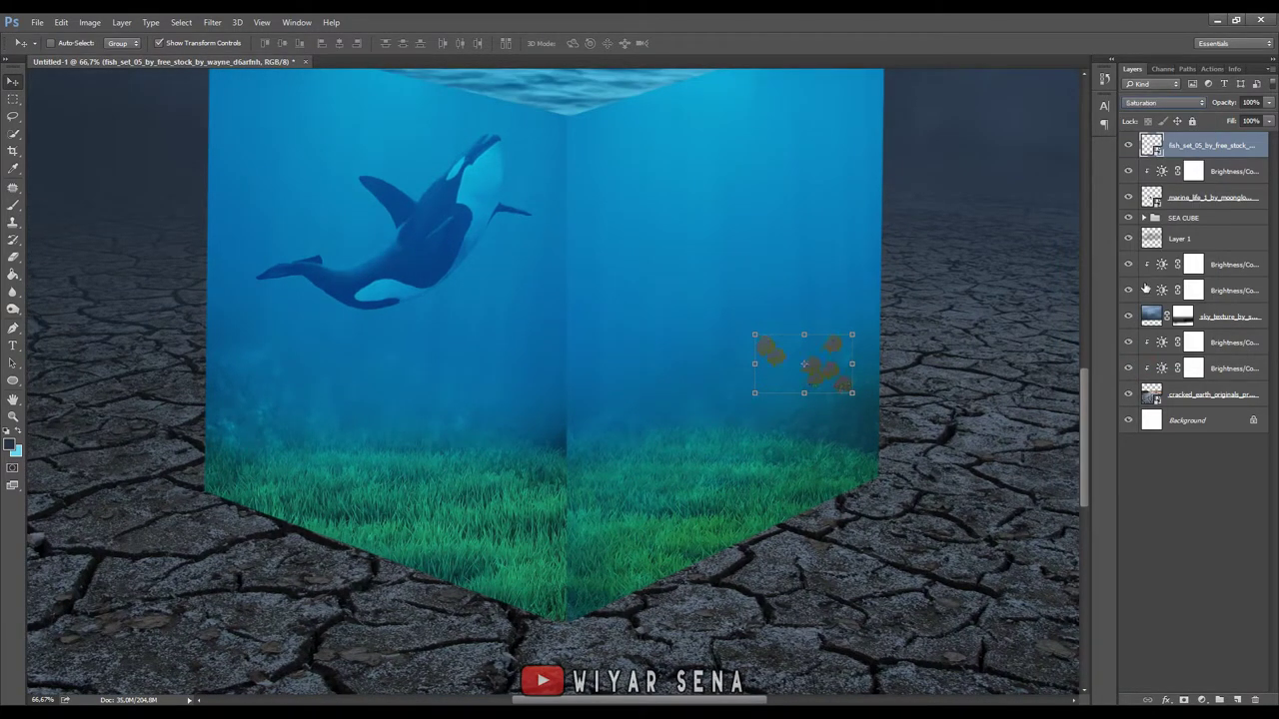
key(Up)
key(Up)
key(Up)
key(Up)
key(Up)
key(Up)
key(Up)
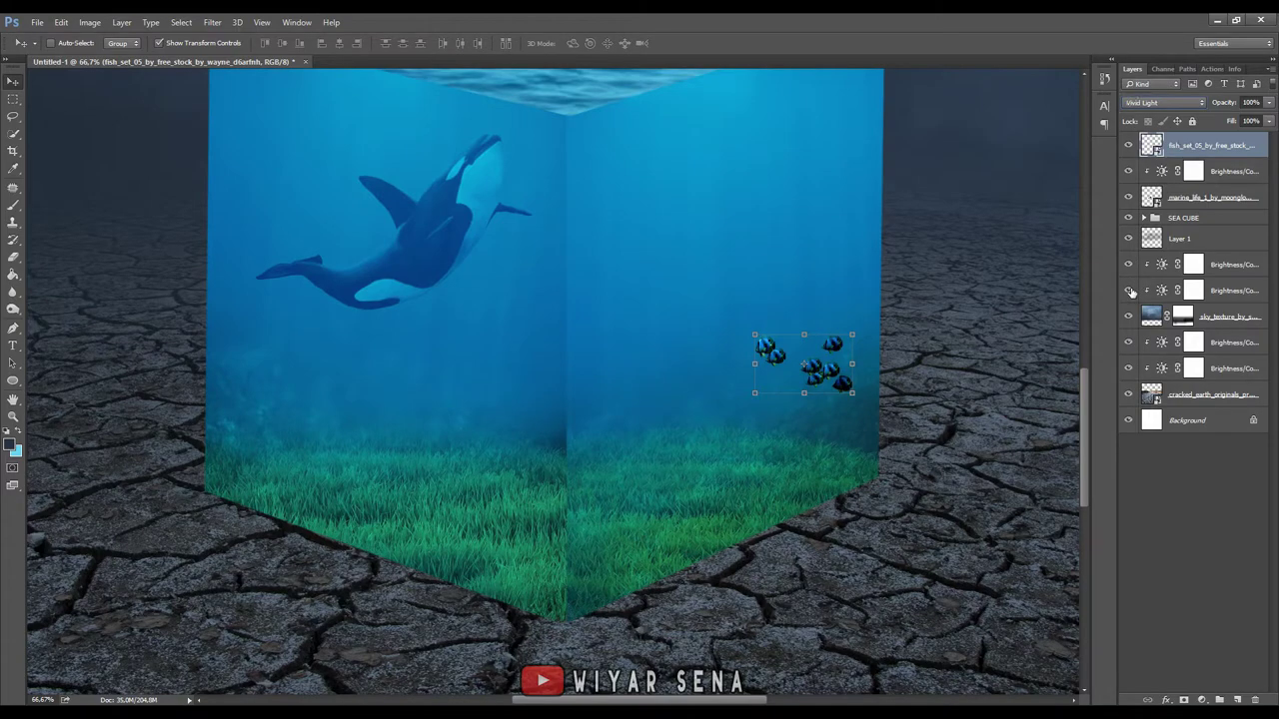
key(Up)
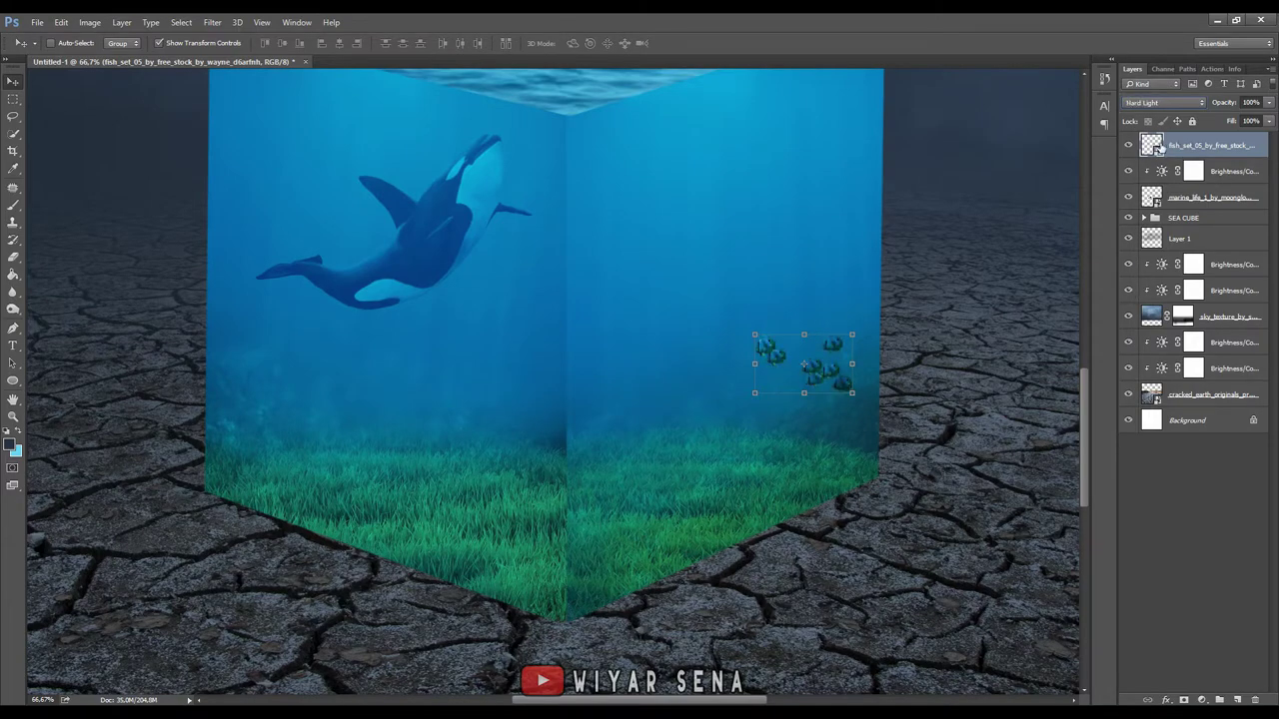
- Add a Brightness/Contrast adjustment clipped to the fish with brightness 41, contrast -50
click(1202, 700)
click(1207, 491)
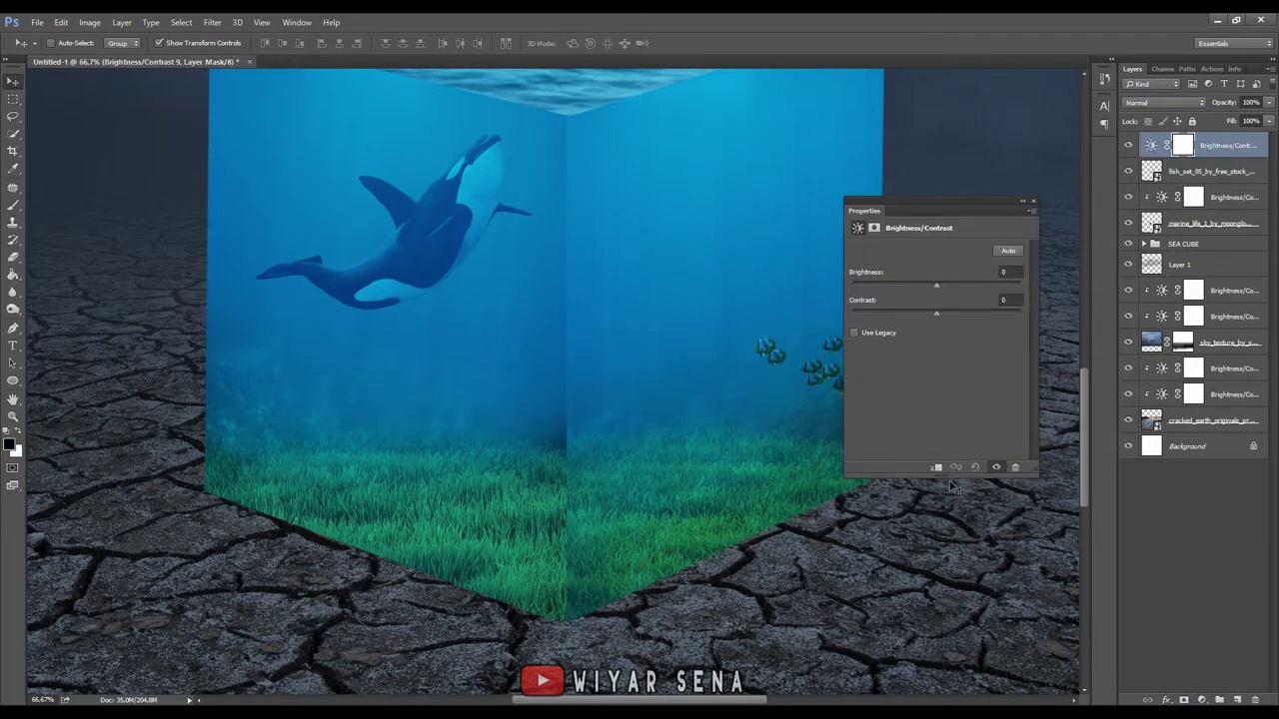
drag(959, 283, 960, 285)
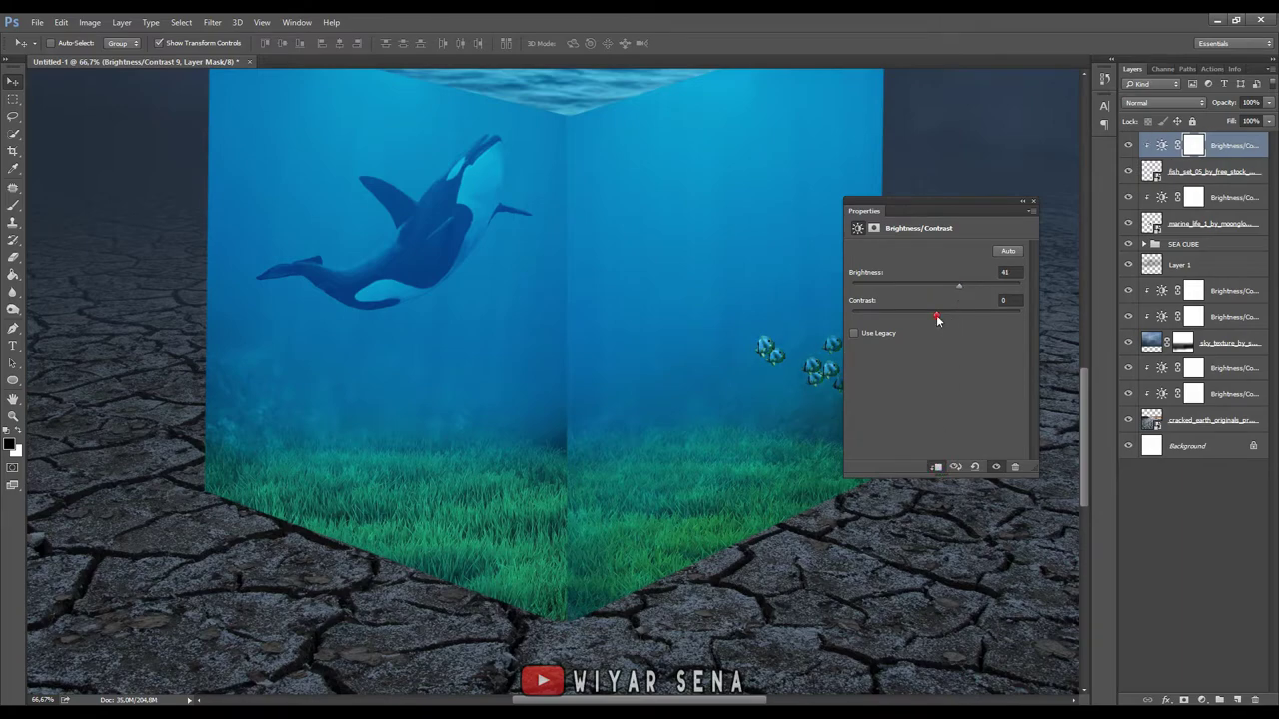
click(1033, 201)
click(1199, 178)
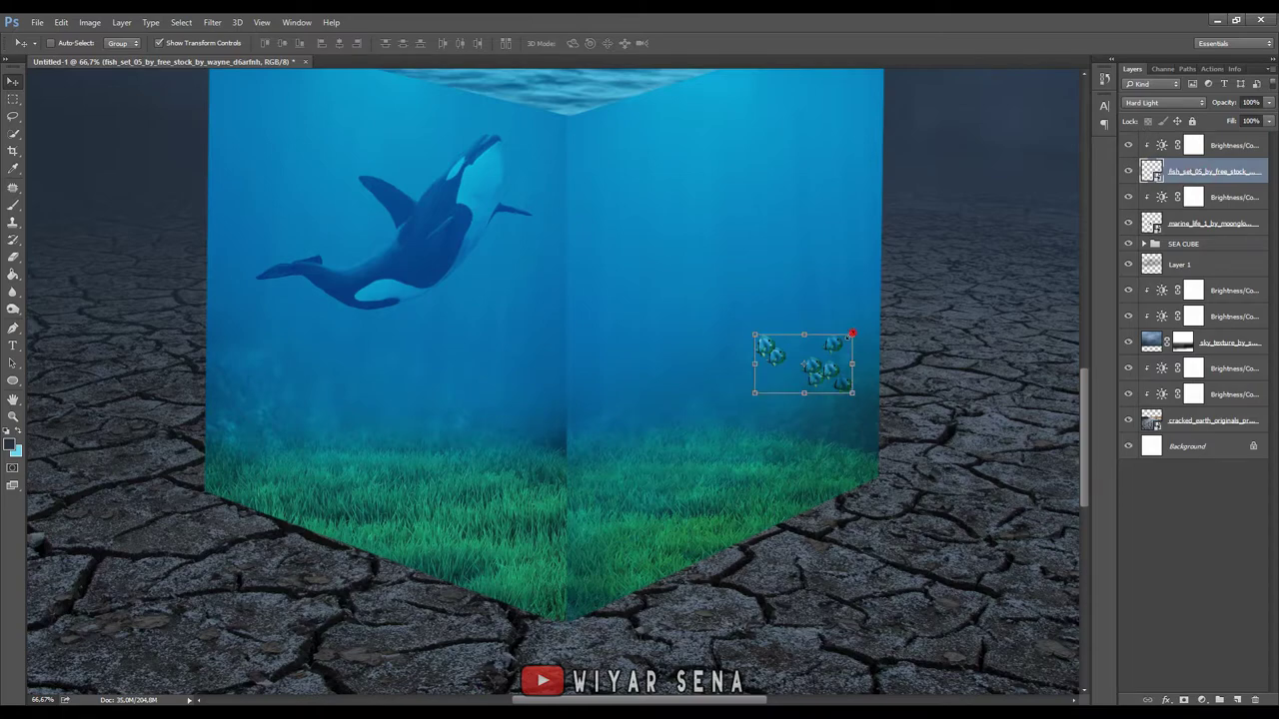
drag(851, 333, 853, 334)
click(1217, 148)
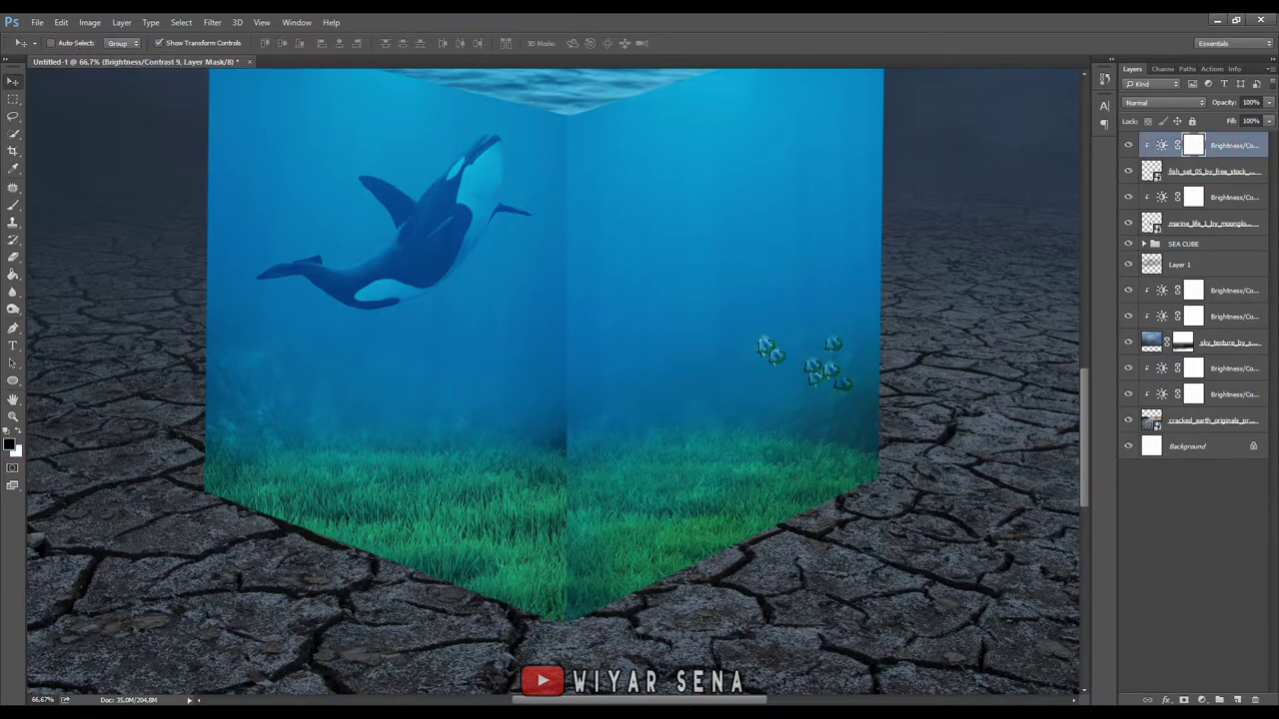
- Place school_of_fish and scale and tilt it small onto the cube's left face above the grass
key(alt+Tab)
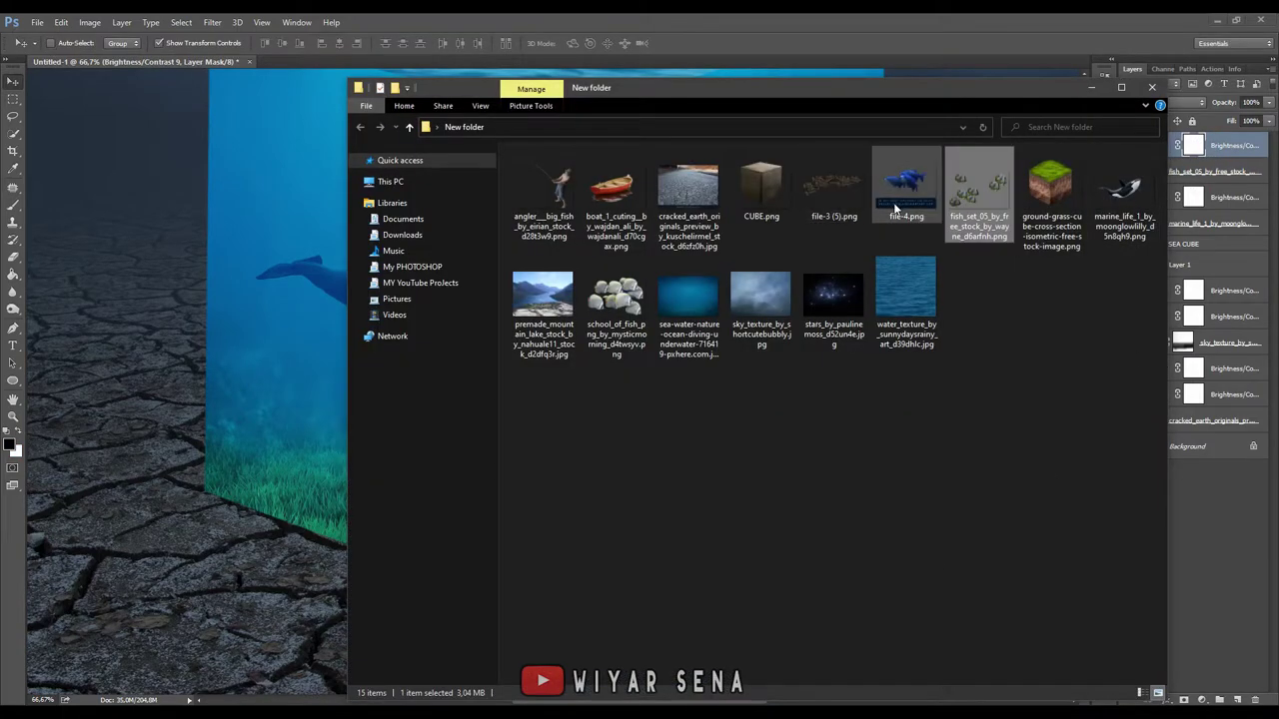
drag(620, 318, 250, 400)
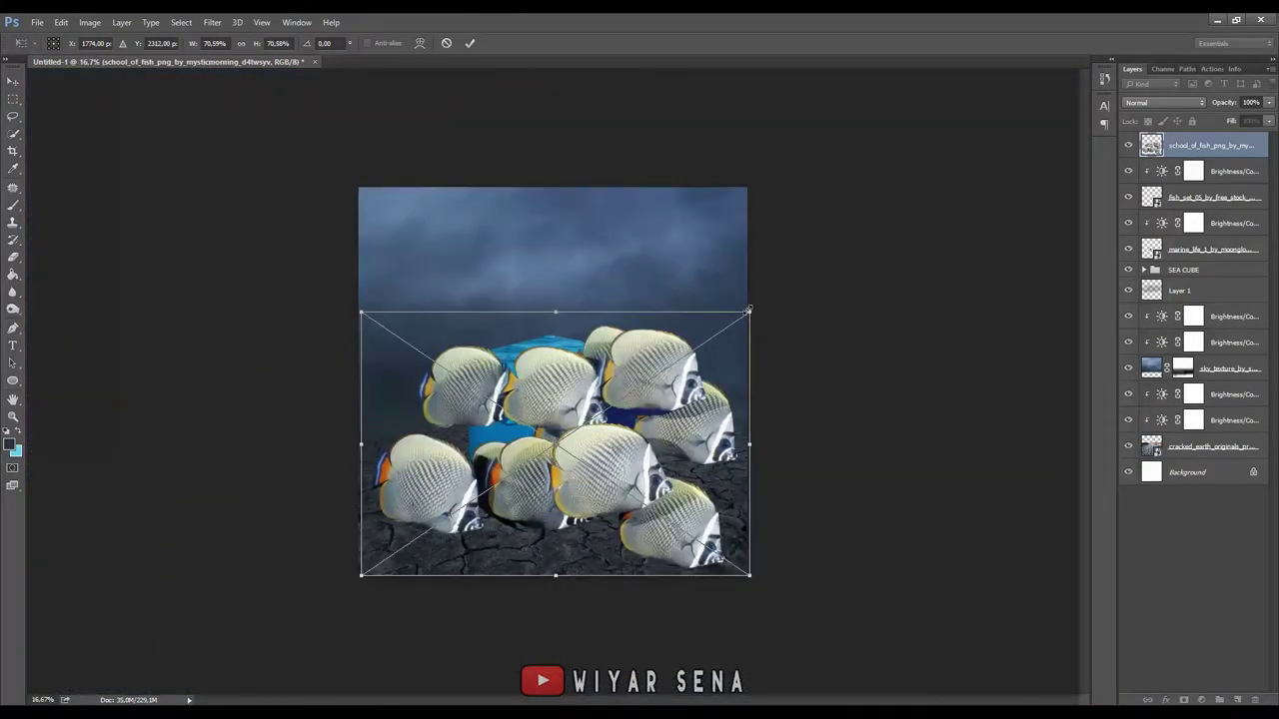
drag(748, 311, 422, 523)
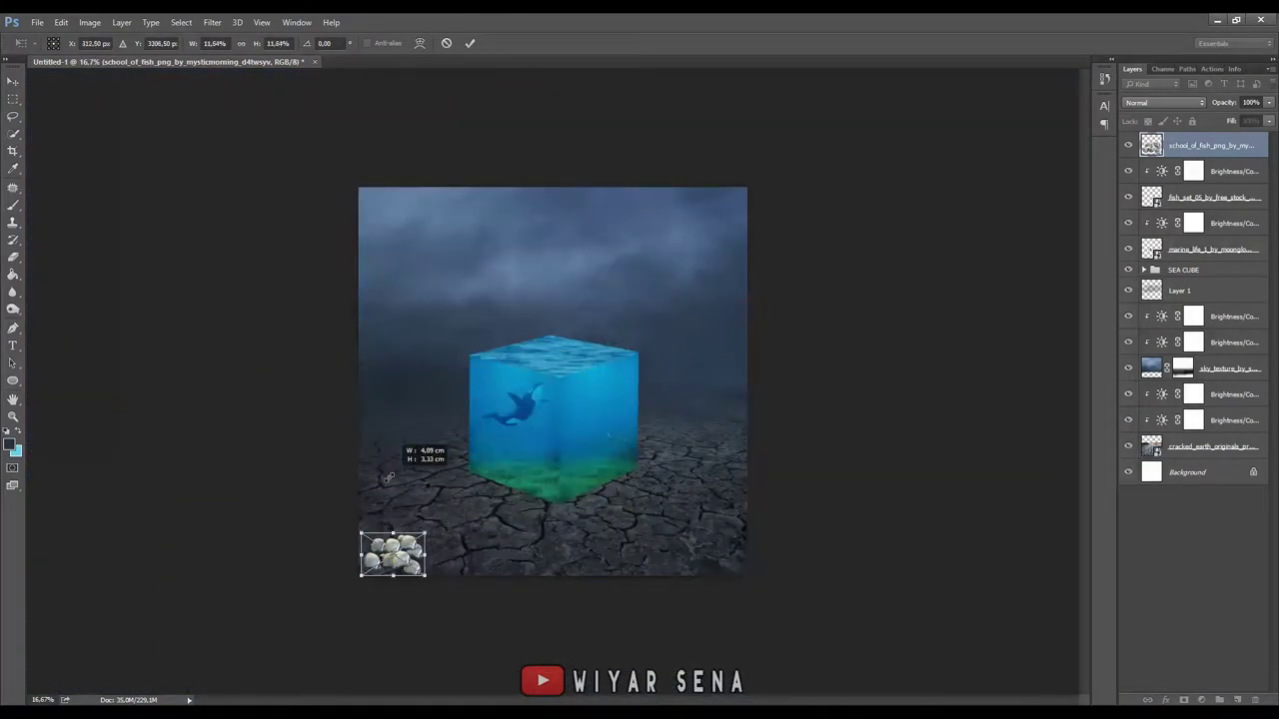
key(ctrl+plus)
key(ctrl+plus)
key(ctrl+plus)
drag(475, 385, 649, 95)
drag(249, 549, 706, 217)
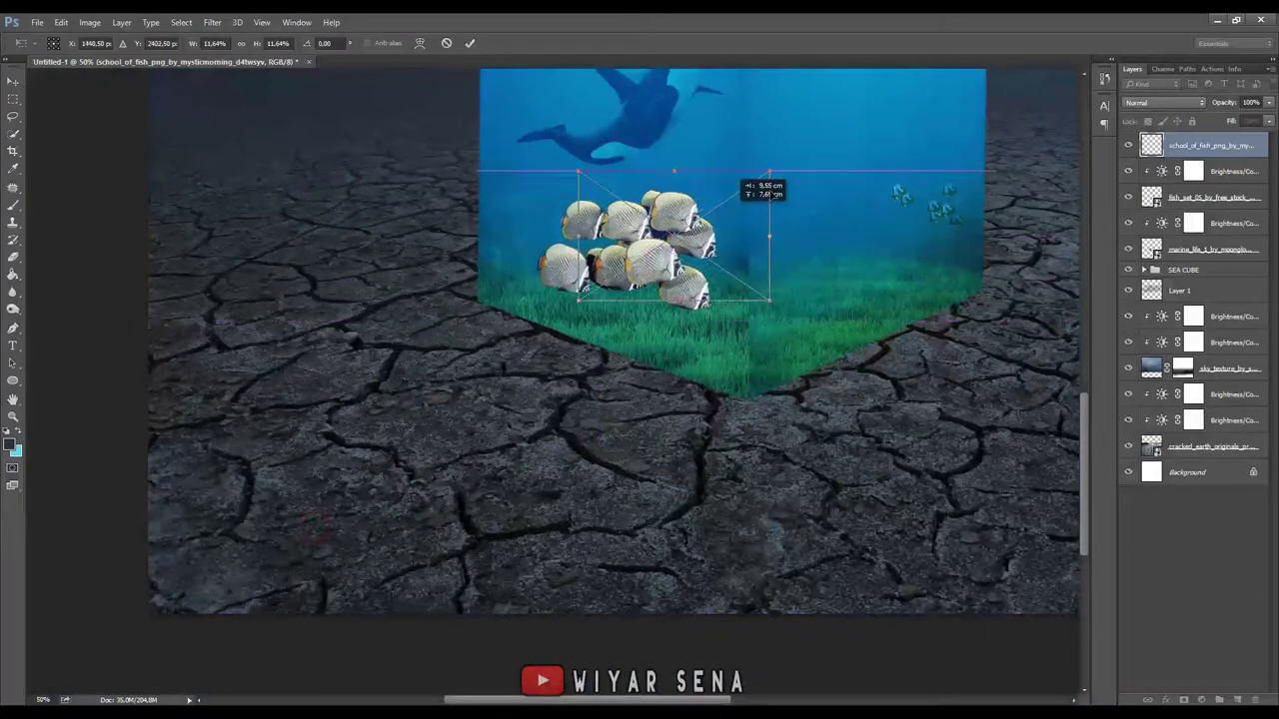
mouse_move(799, 157)
mouse_down()
mouse_move(685, 243)
mouse_move(590, 240)
mouse_up()
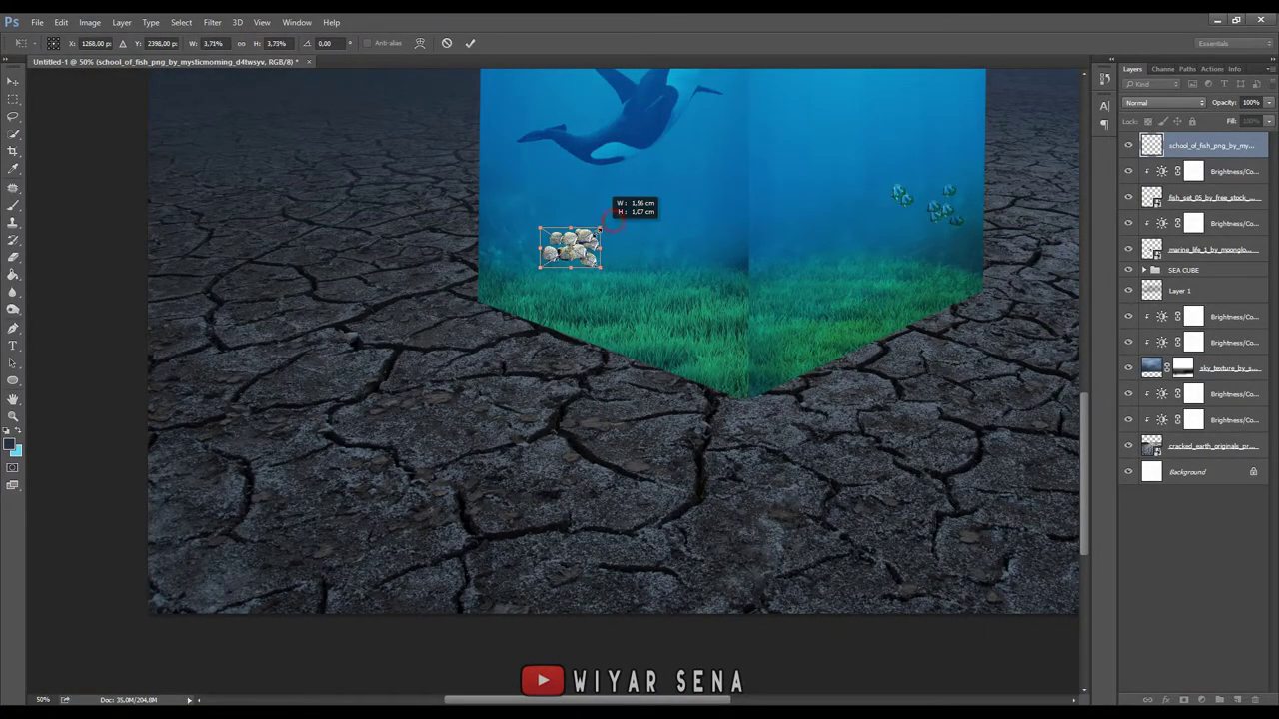
mouse_move(534, 198)
mouse_down()
mouse_move(521, 238)
mouse_move(539, 225)
mouse_up()
scroll(550, 230, up, 1)
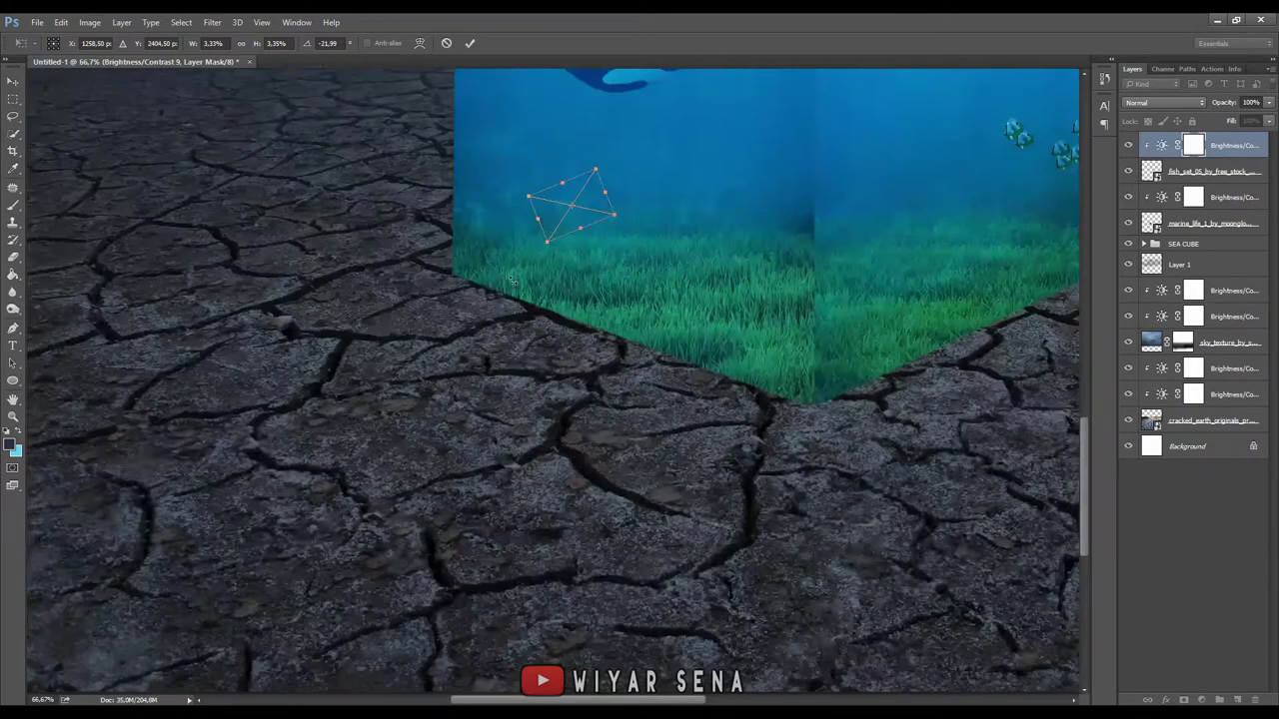
scroll(569, 300, up, 3)
drag(586, 353, 582, 366)
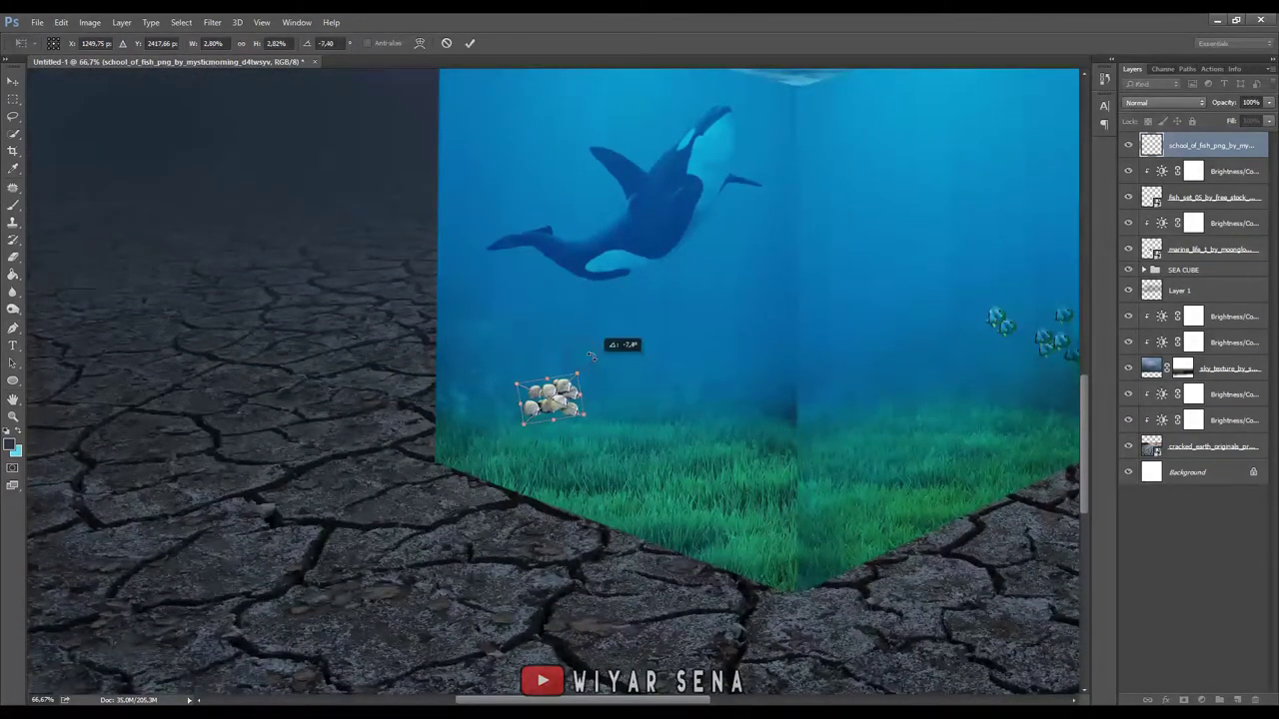
click(470, 43)
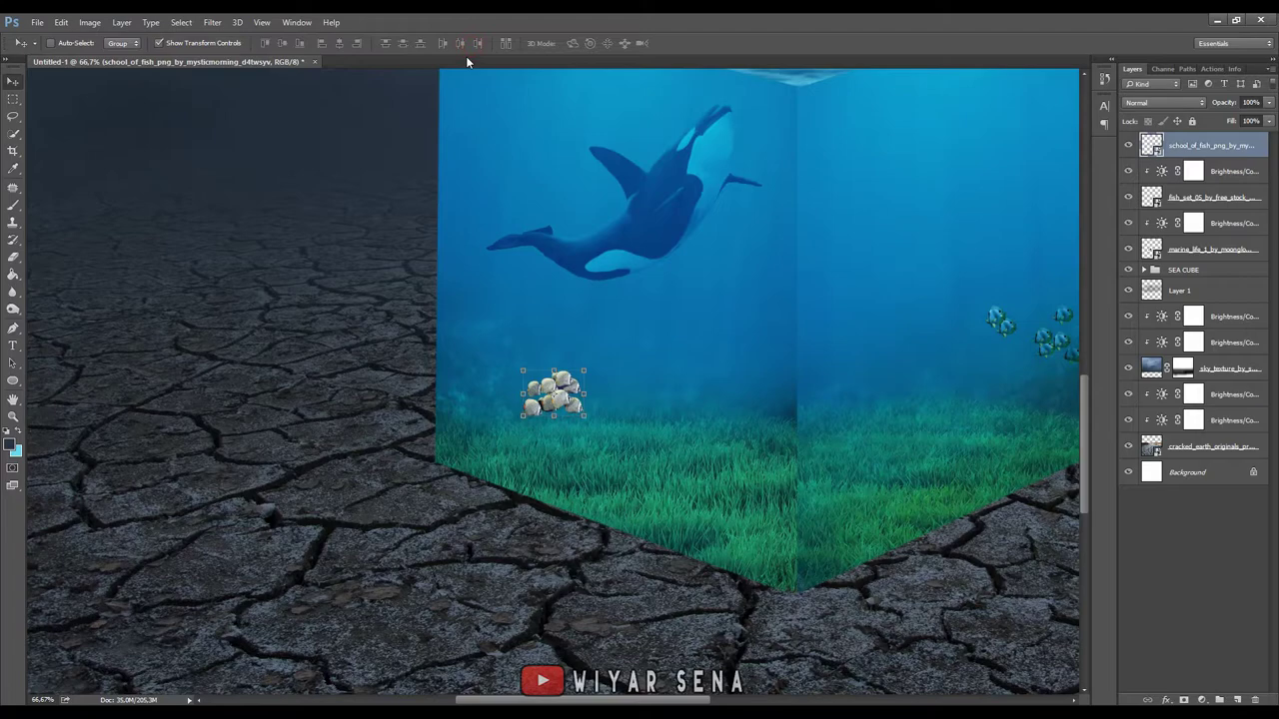
- Set the fish school's blend mode to Hard Light, nudging its position while comparing modes
scroll(671, 243, up, 1)
drag(689, 329, 651, 314)
click(1164, 102)
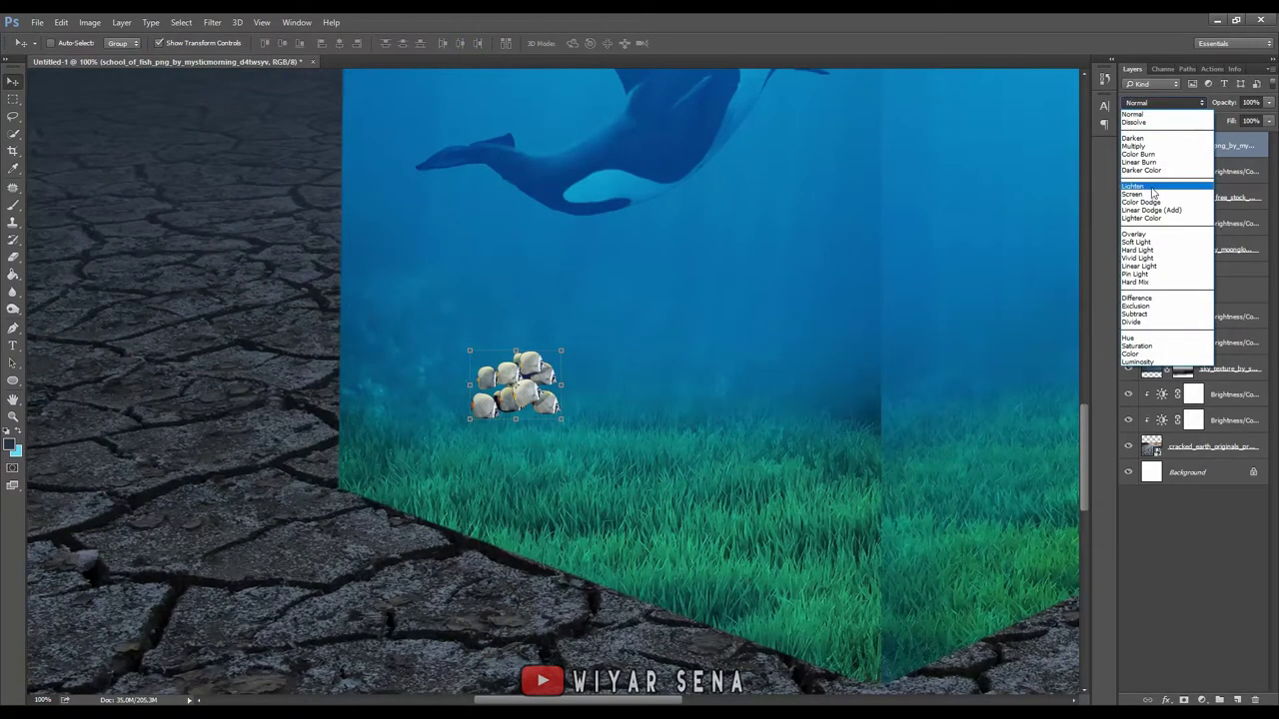
click(1152, 245)
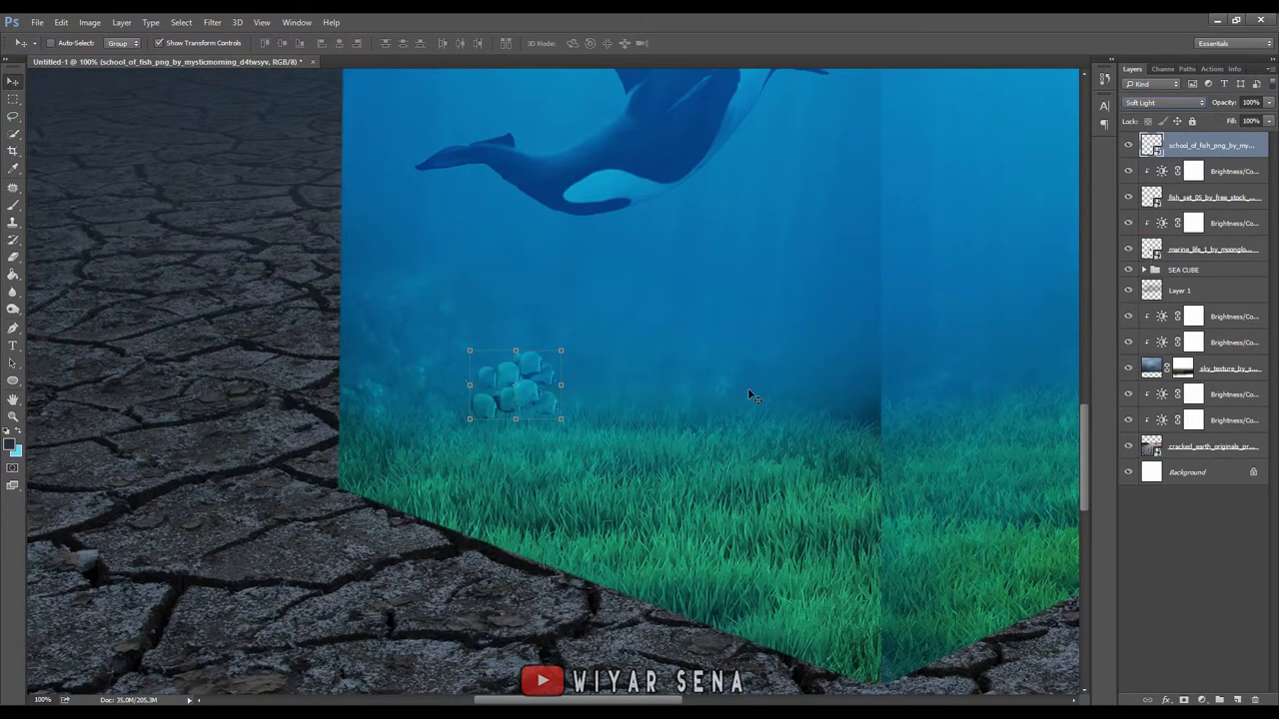
drag(575, 348, 570, 348)
click(1129, 102)
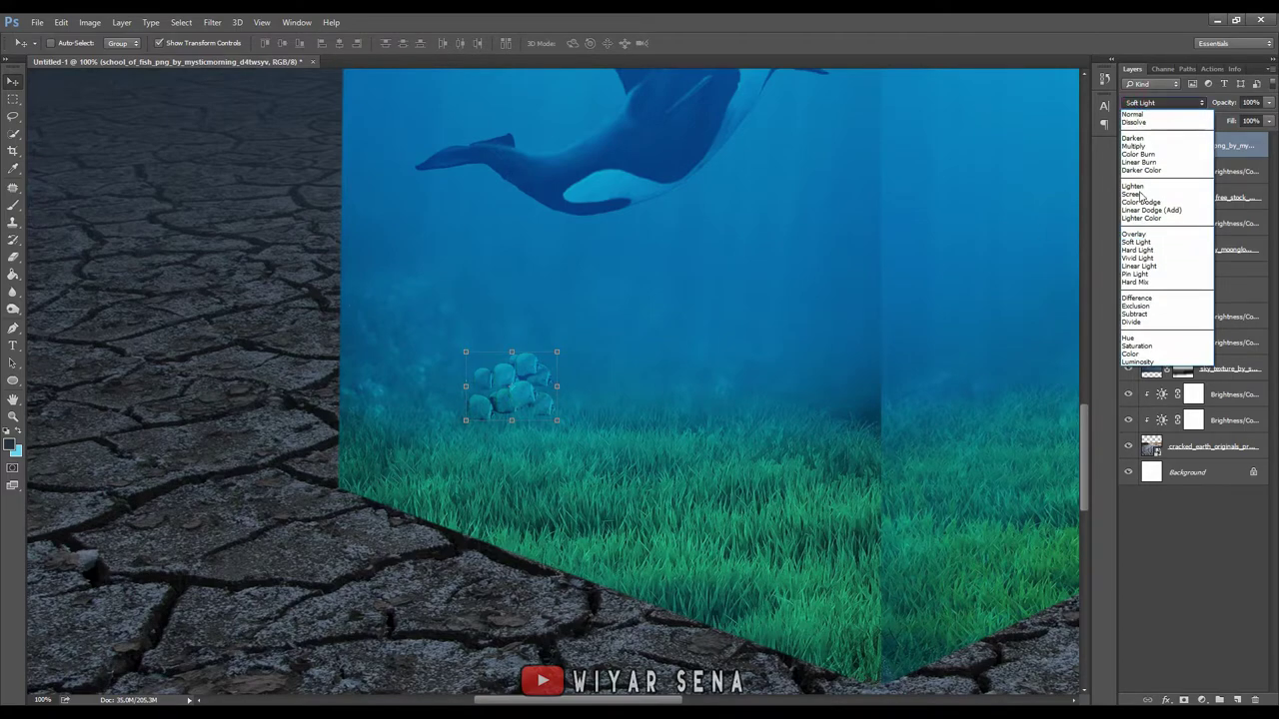
click(1148, 252)
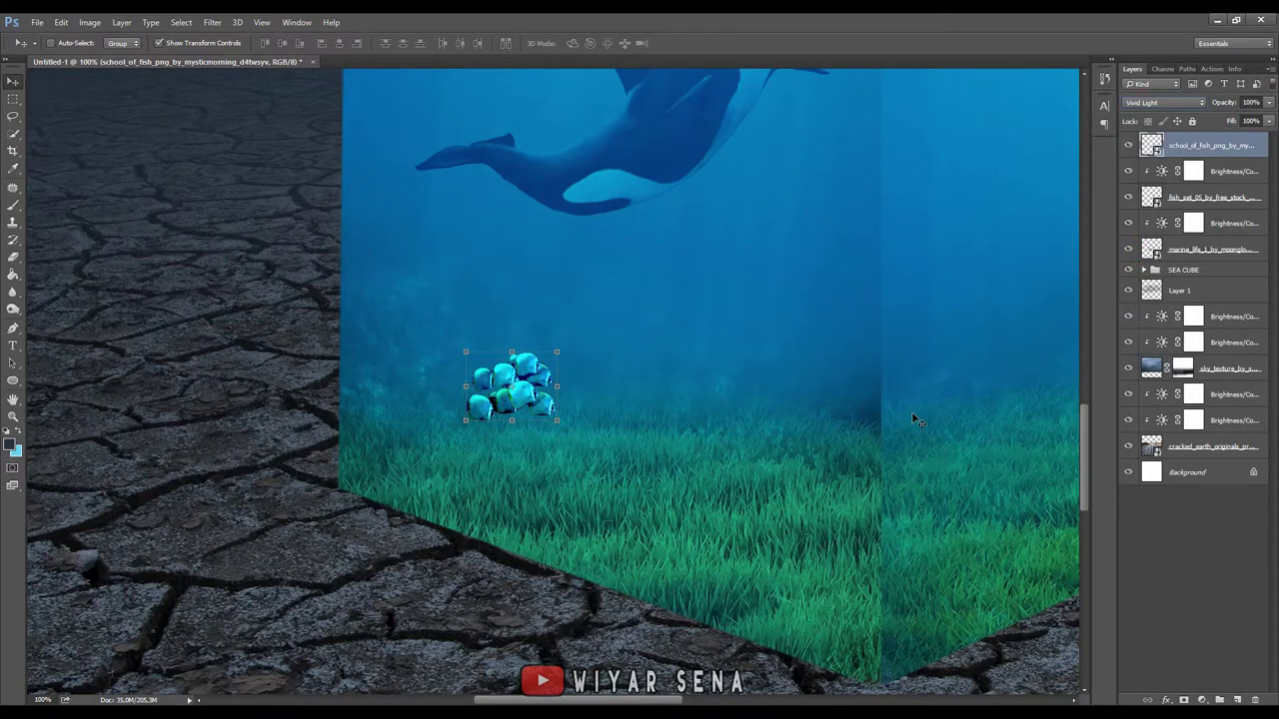
key(shift+minus)
mouse_move(512, 337)
mouse_down()
mouse_move(531, 345)
mouse_move(477, 291)
mouse_move(520, 325)
mouse_up()
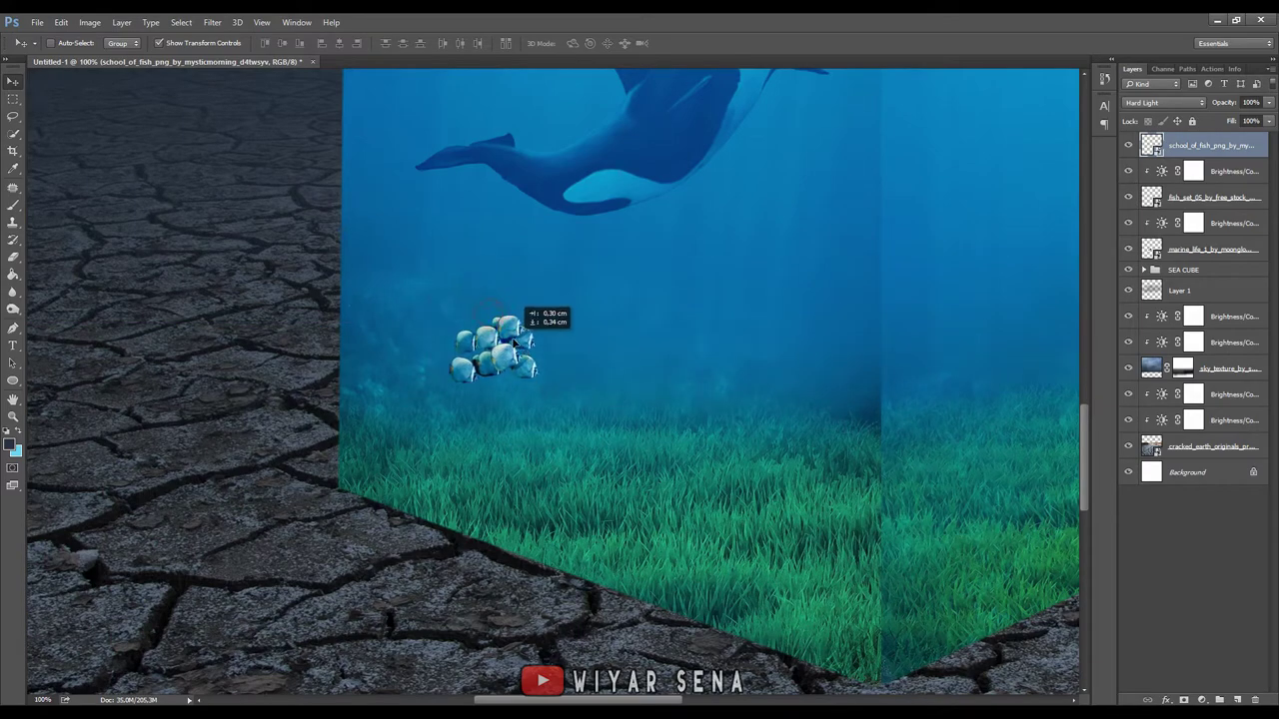
- Darken the fish school with a clipped Brightness/Contrast adjustment at -62
click(1201, 700)
click(1218, 497)
click(936, 466)
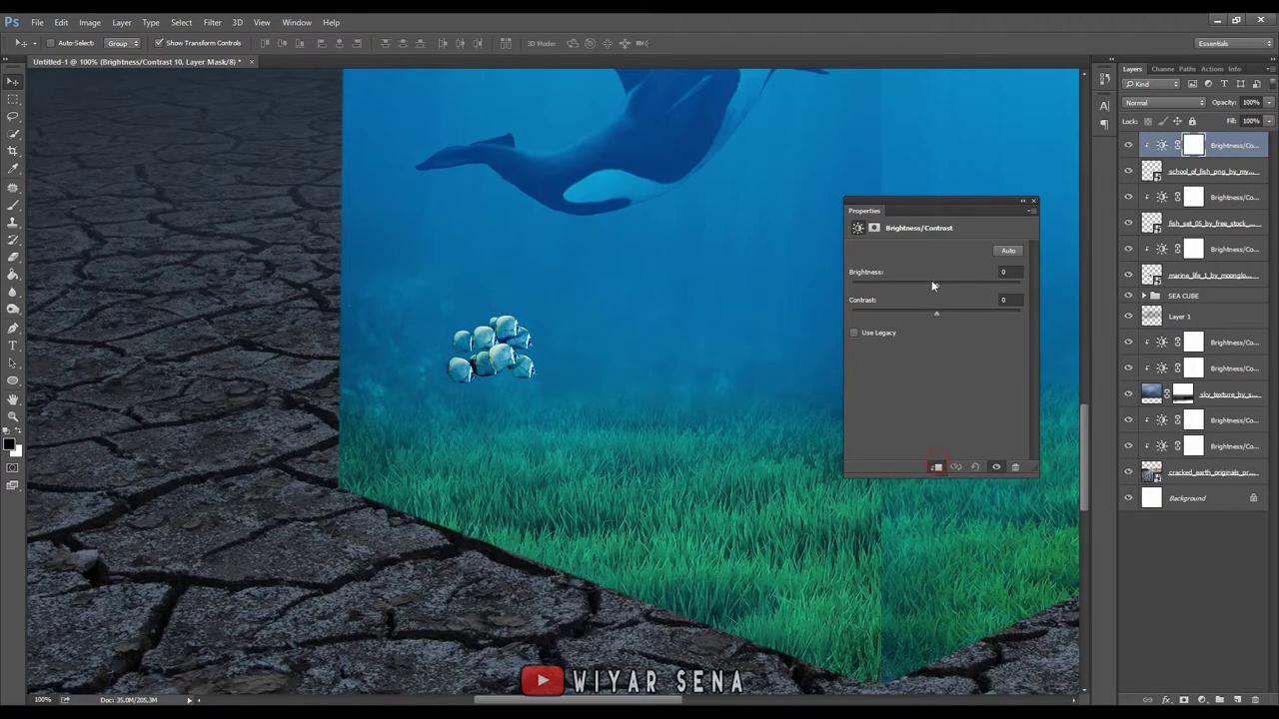
mouse_move(936, 285)
mouse_down()
mouse_move(901, 285)
mouse_move(920, 286)
mouse_up()
click(1035, 205)
- Tilt the school_of_fish layer about -13° and move it down near the grass
key(ctrl+minus)
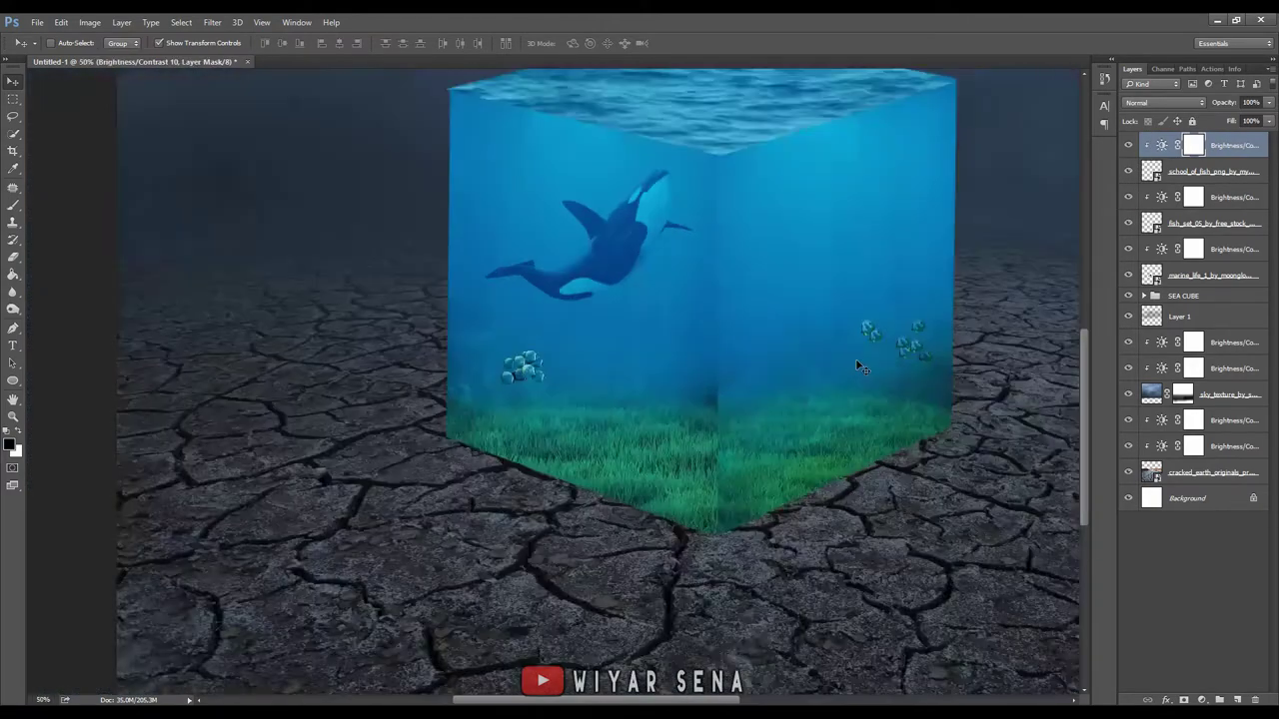
key(ctrl+plus)
click(1192, 176)
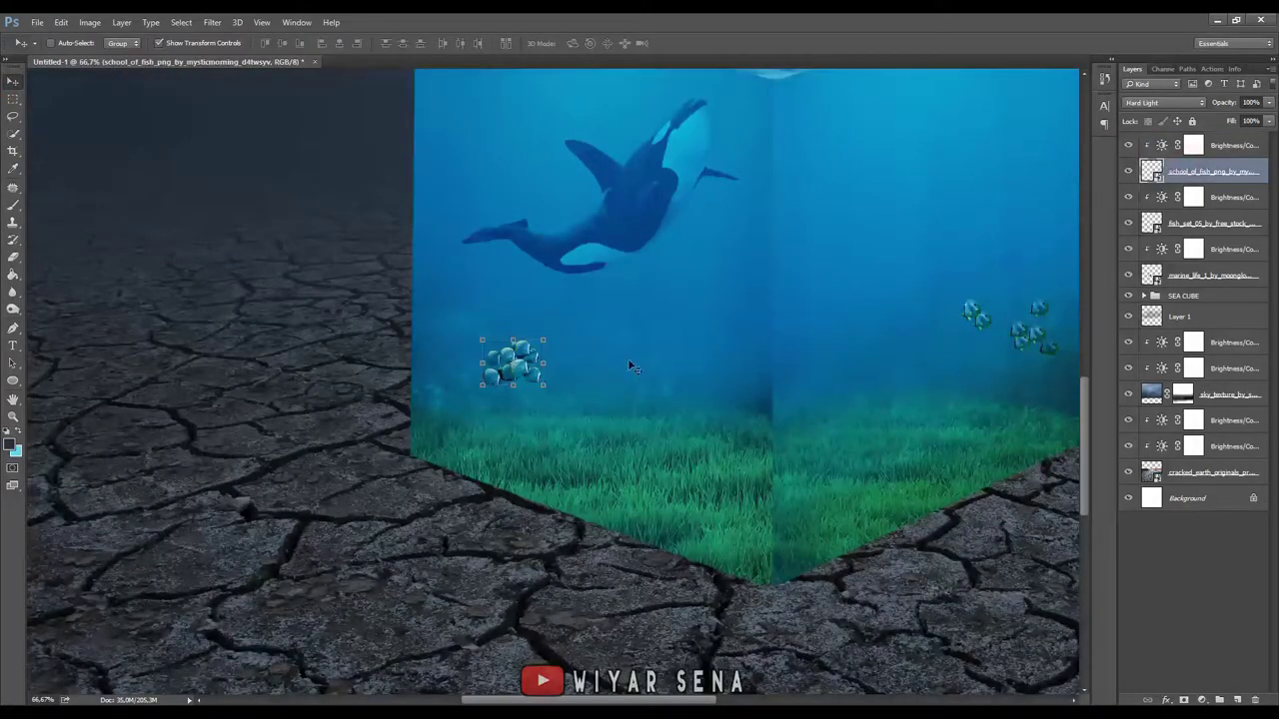
drag(545, 339, 529, 336)
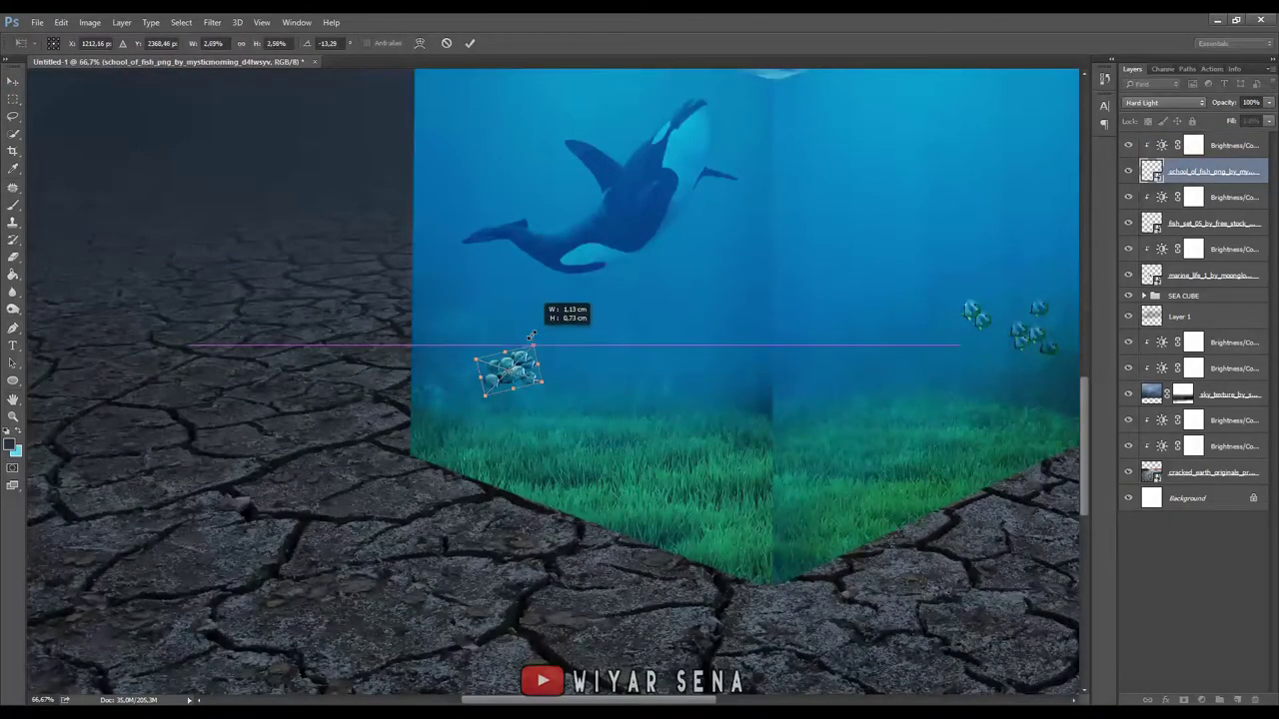
key(Return)
drag(899, 259, 679, 419)
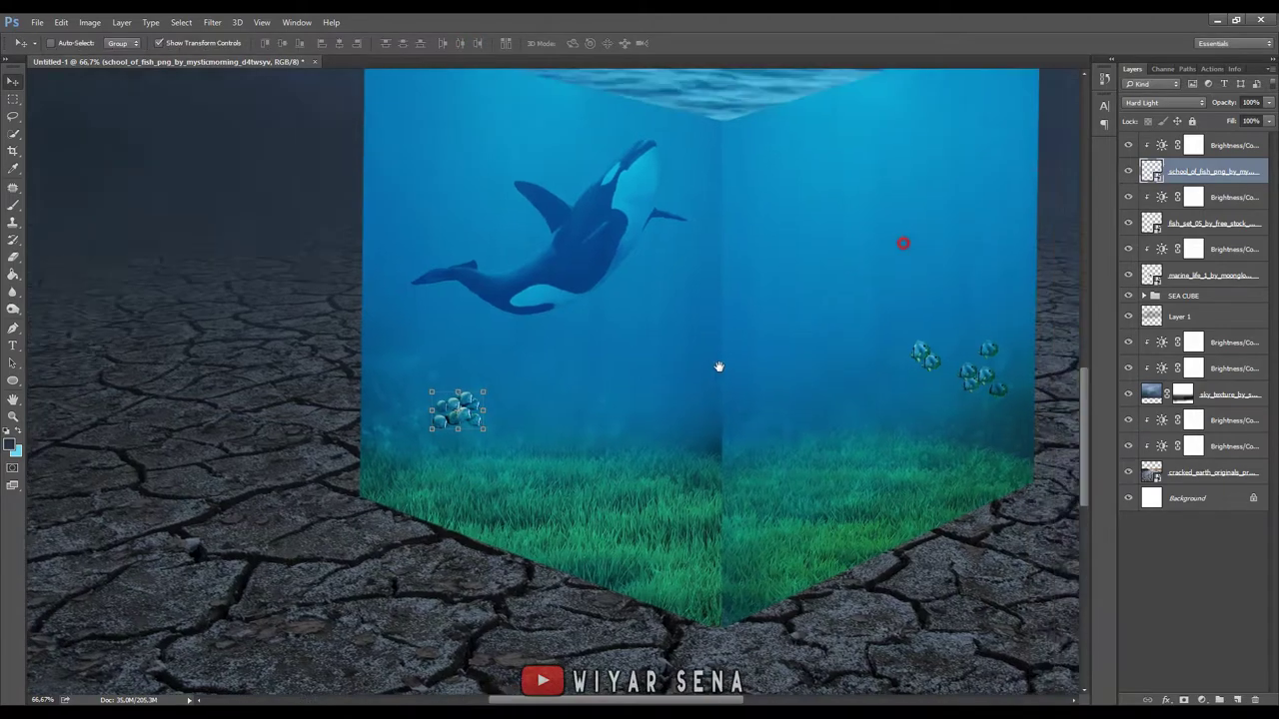
drag(303, 542, 458, 587)
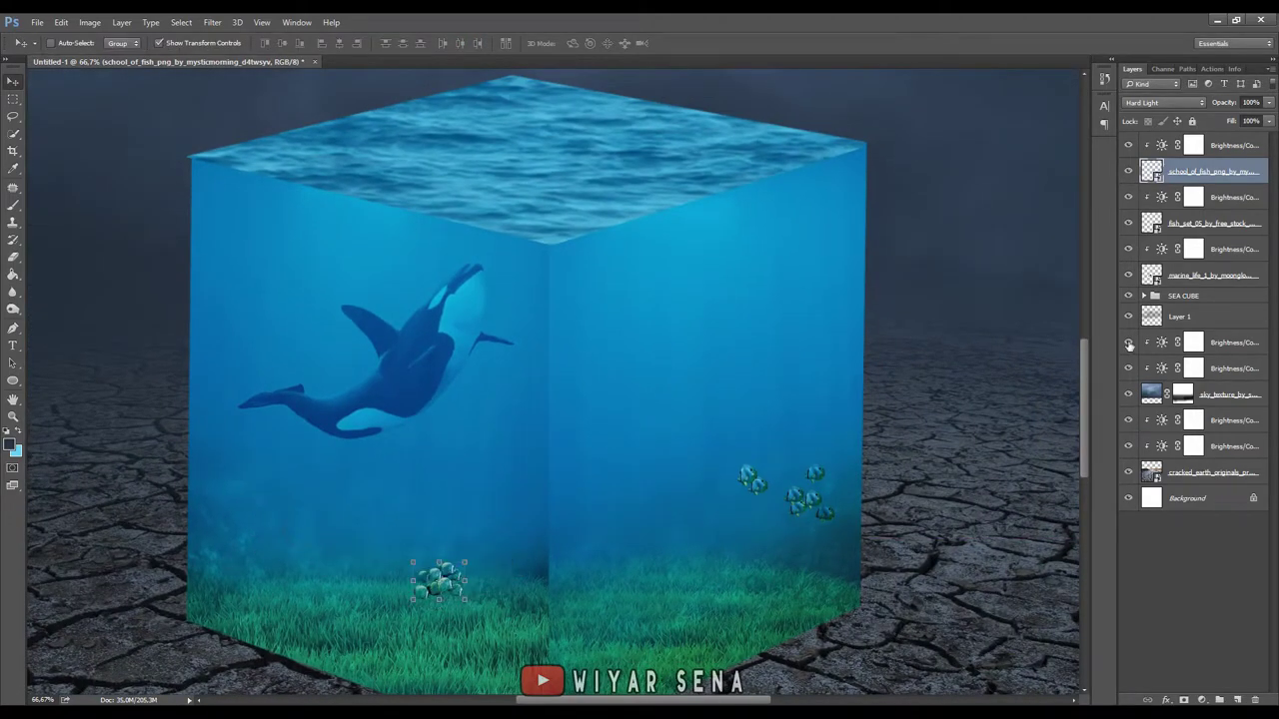
- Duplicate fish_set_05 with its brightness adjustment, then shrink and reposition the copy
click(1232, 224)
shift+click(1232, 196)
drag(654, 376, 654, 270)
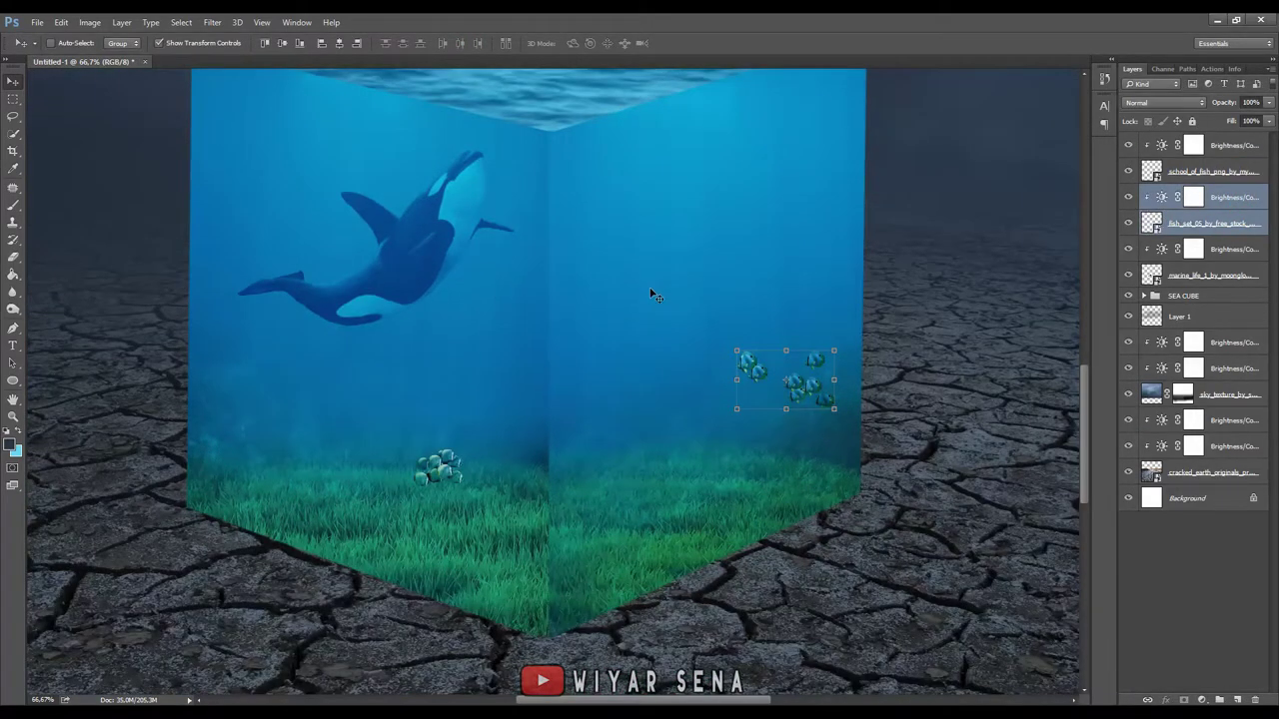
drag(803, 395, 768, 441)
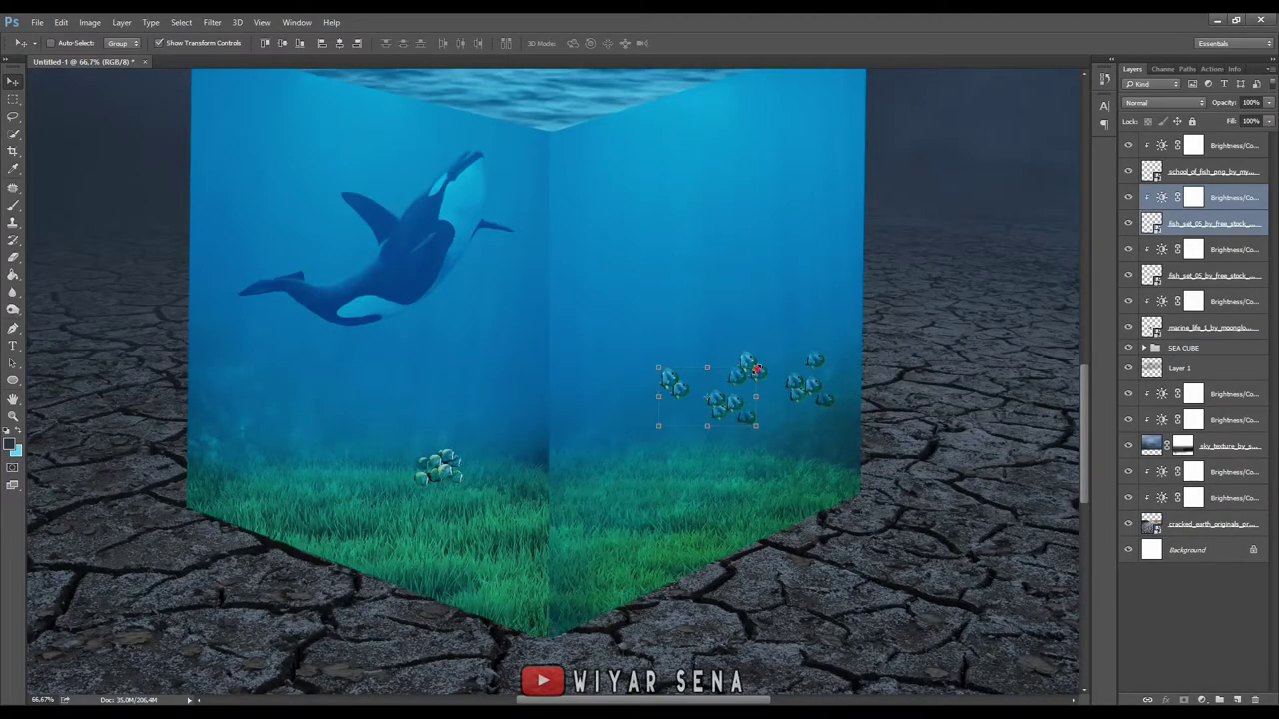
key(ctrl+t)
mouse_move(759, 355)
mouse_down()
mouse_move(729, 390)
mouse_move(767, 410)
mouse_move(799, 354)
mouse_up()
click(607, 43)
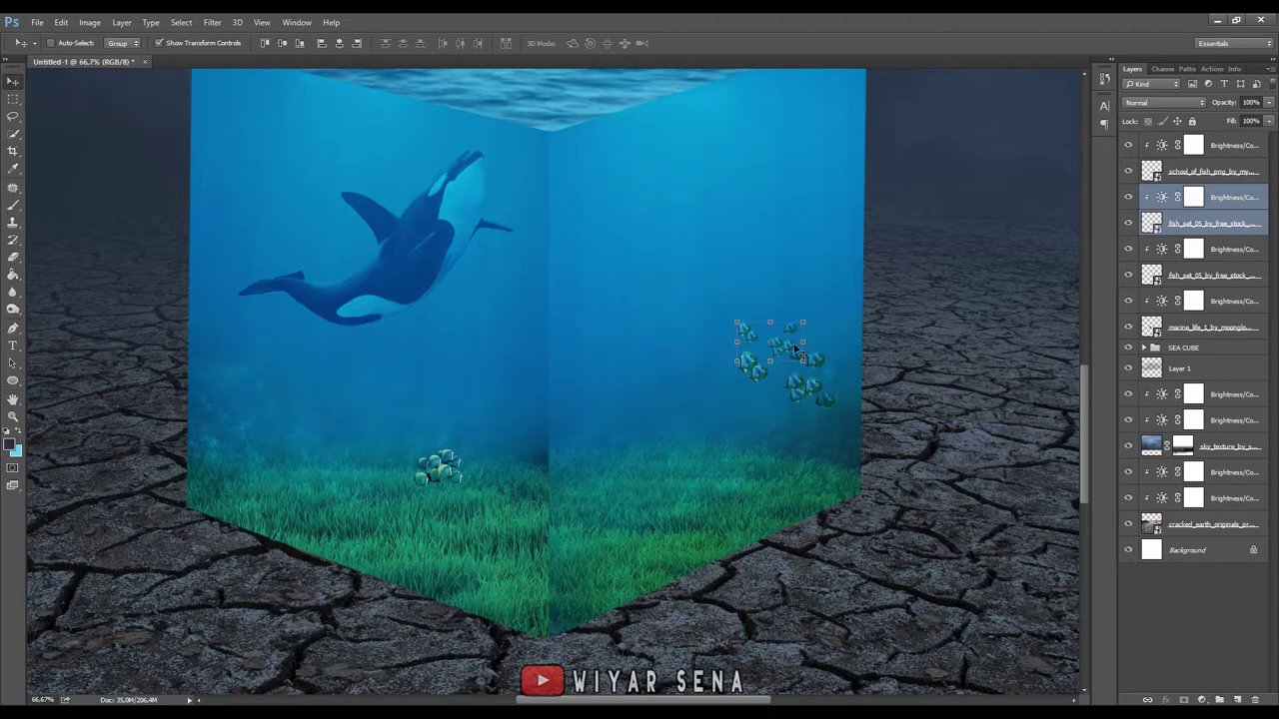
- Place the file-4 fish, shrink it and tilt it onto the cube's upper right face
click(1222, 150)
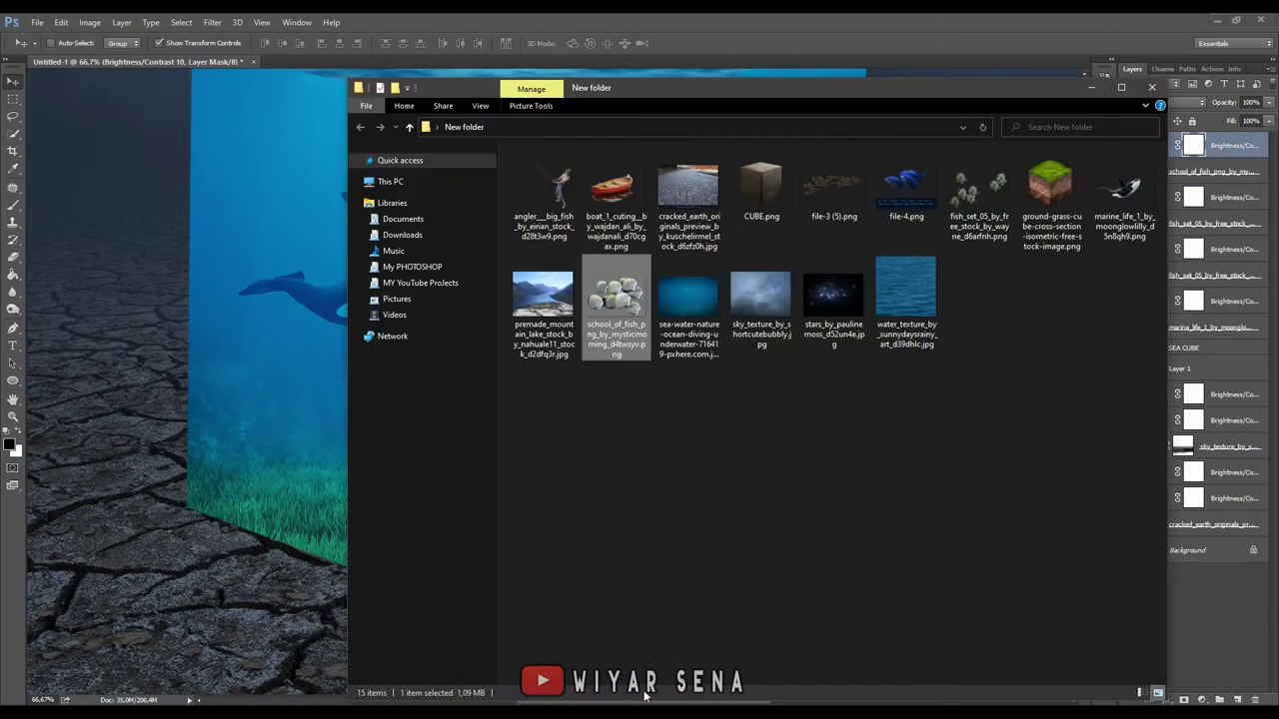
double_click(905, 195)
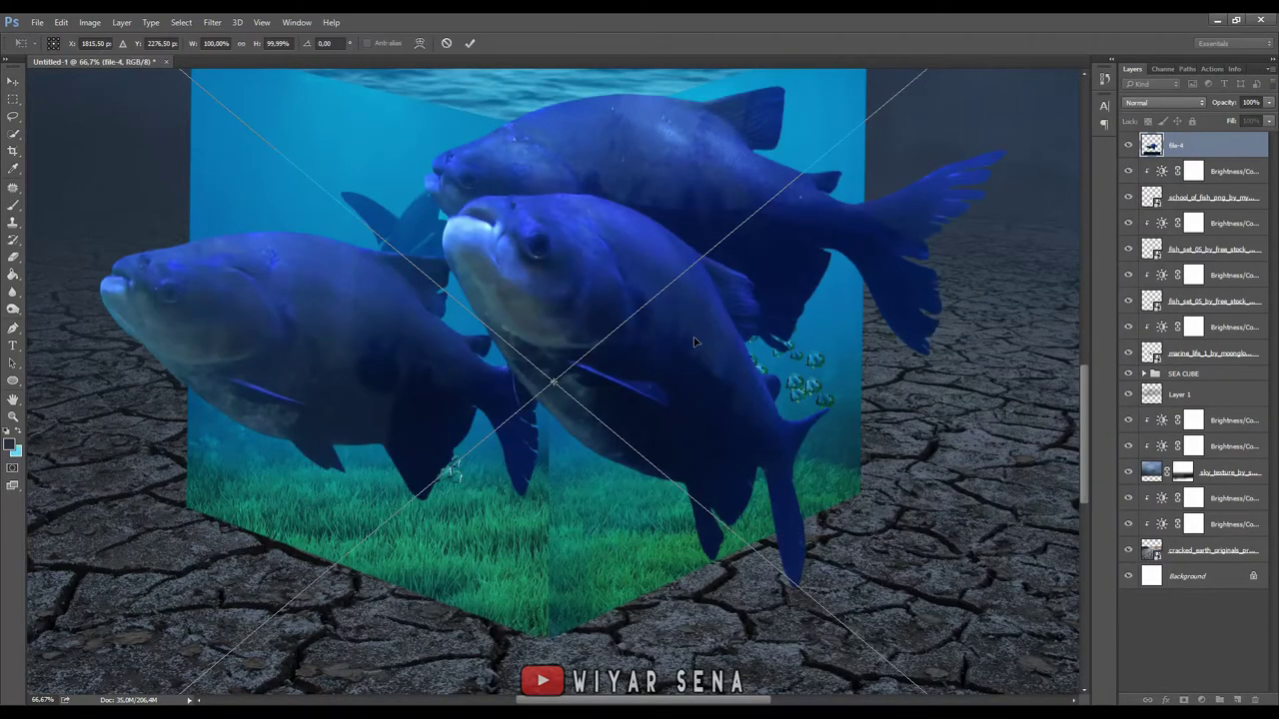
key(ctrl+minus)
key(ctrl+minus)
key(ctrl+minus)
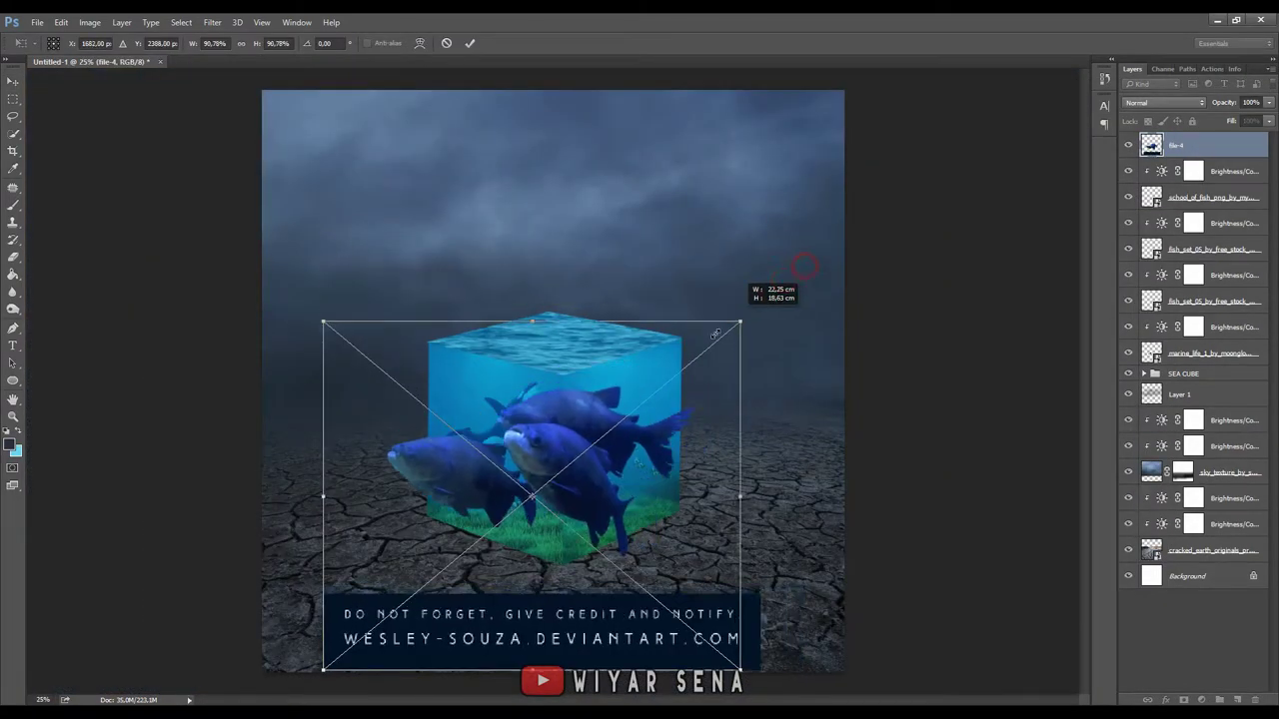
mouse_move(805, 267)
mouse_down()
mouse_move(486, 537)
mouse_move(719, 321)
mouse_move(597, 403)
mouse_up()
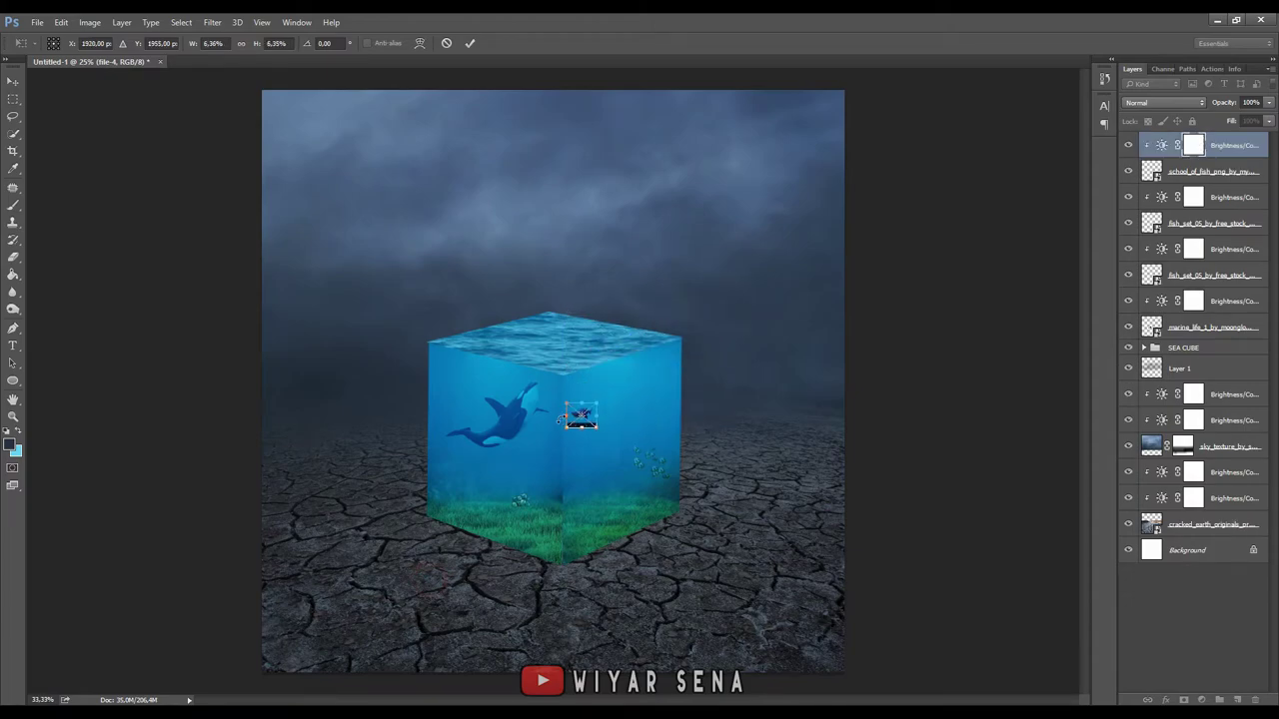
key(ctrl+plus)
key(ctrl+plus)
key(ctrl+plus)
drag(682, 371, 690, 424)
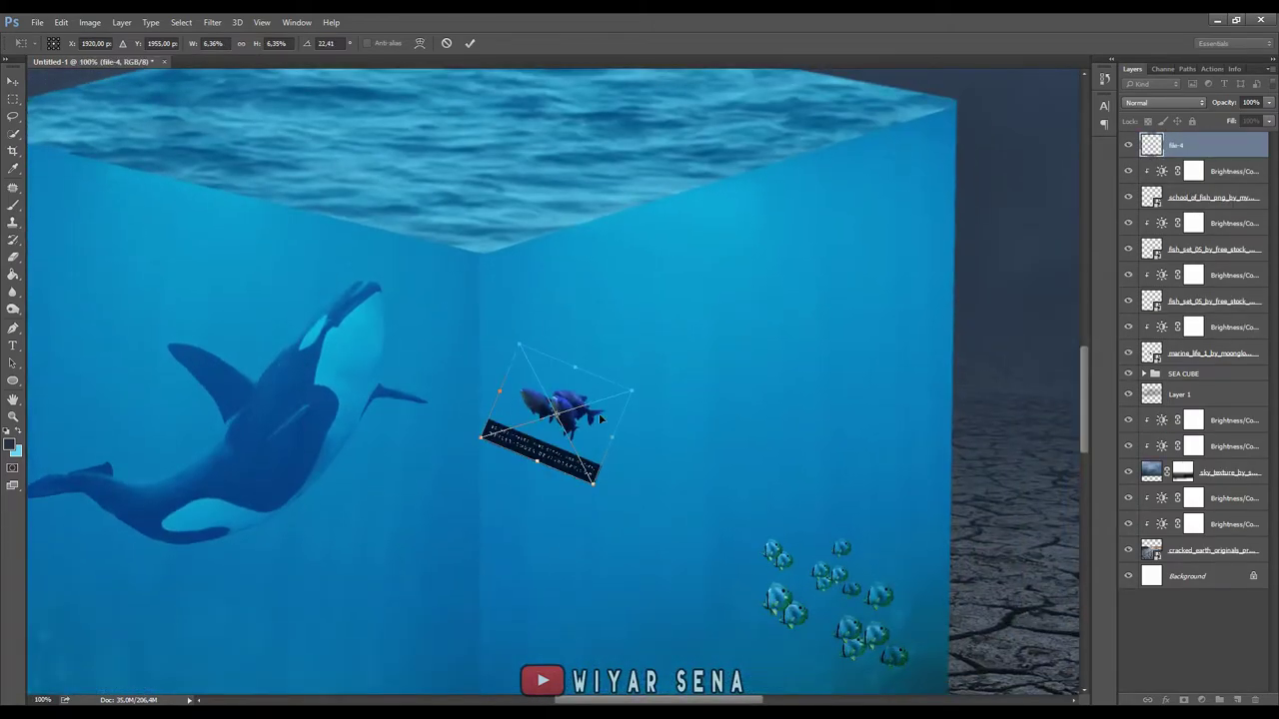
drag(598, 412, 739, 284)
click(471, 46)
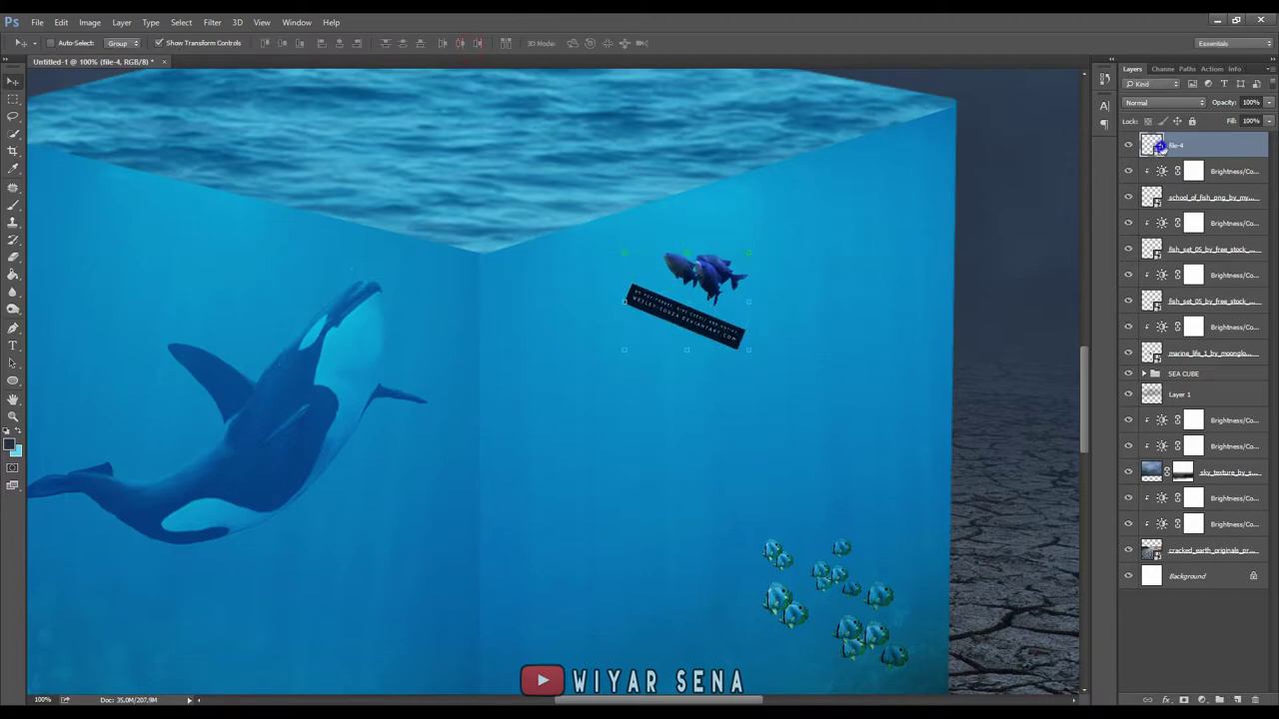
- Rasterize the file-4 fish layer and lasso-delete the watermark banner beneath the fish
right_click(1154, 146)
right_click(1235, 142)
click(1176, 296)
key(ctrl+plus)
key(l)
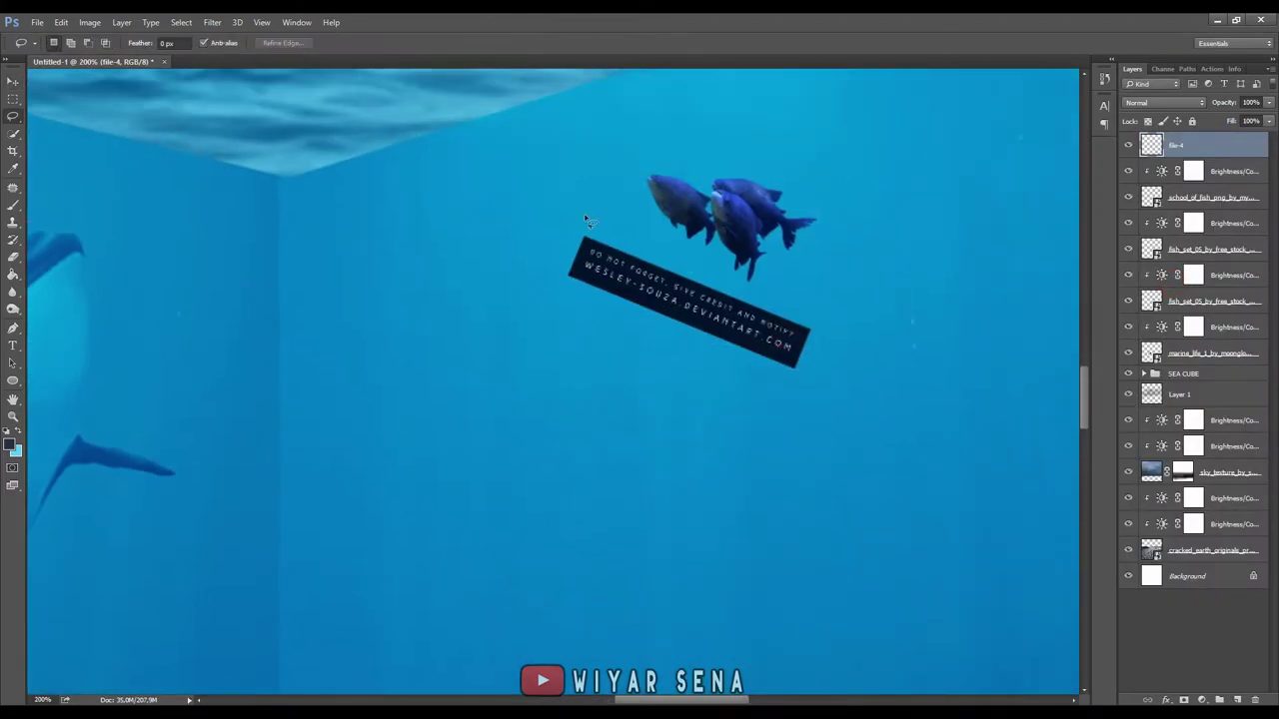
drag(825, 402, 551, 250)
key(Delete)
key(ctrl+d)
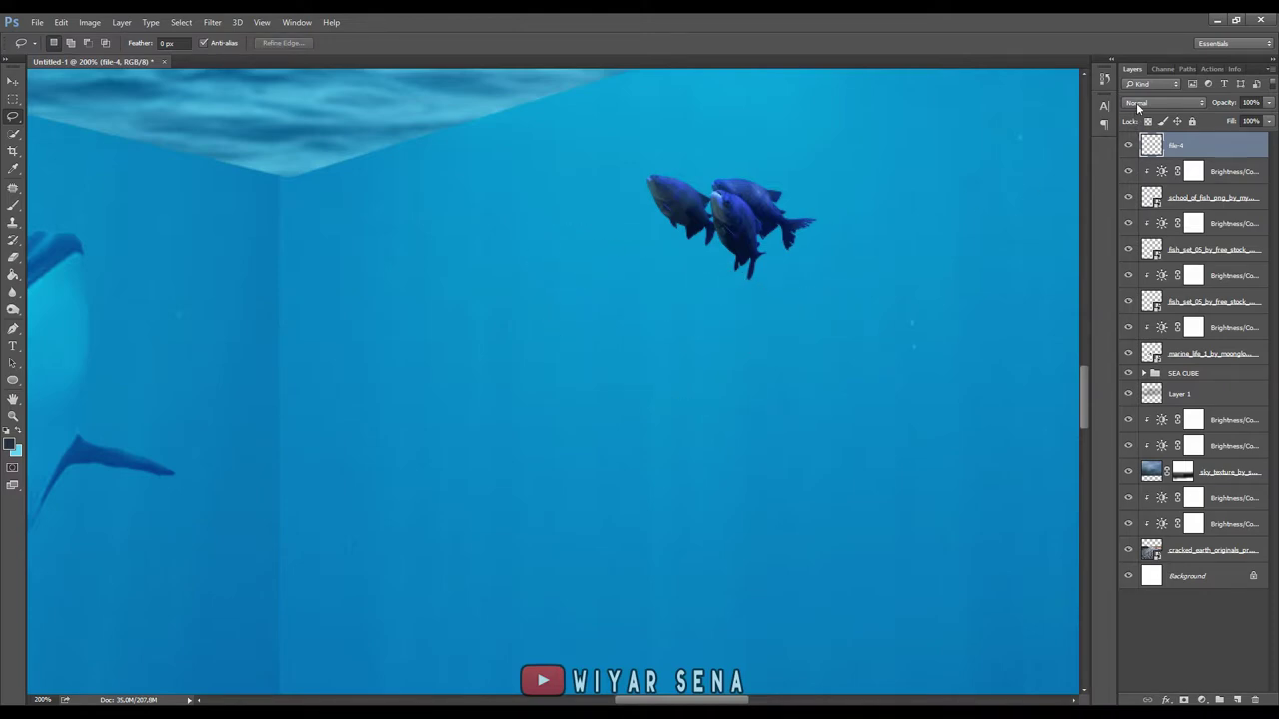
- Blend the file-4 fish in Soft Light with a clipped Brightness/Contrast at brightness 20
click(1164, 103)
click(1159, 245)
drag(786, 263, 677, 374)
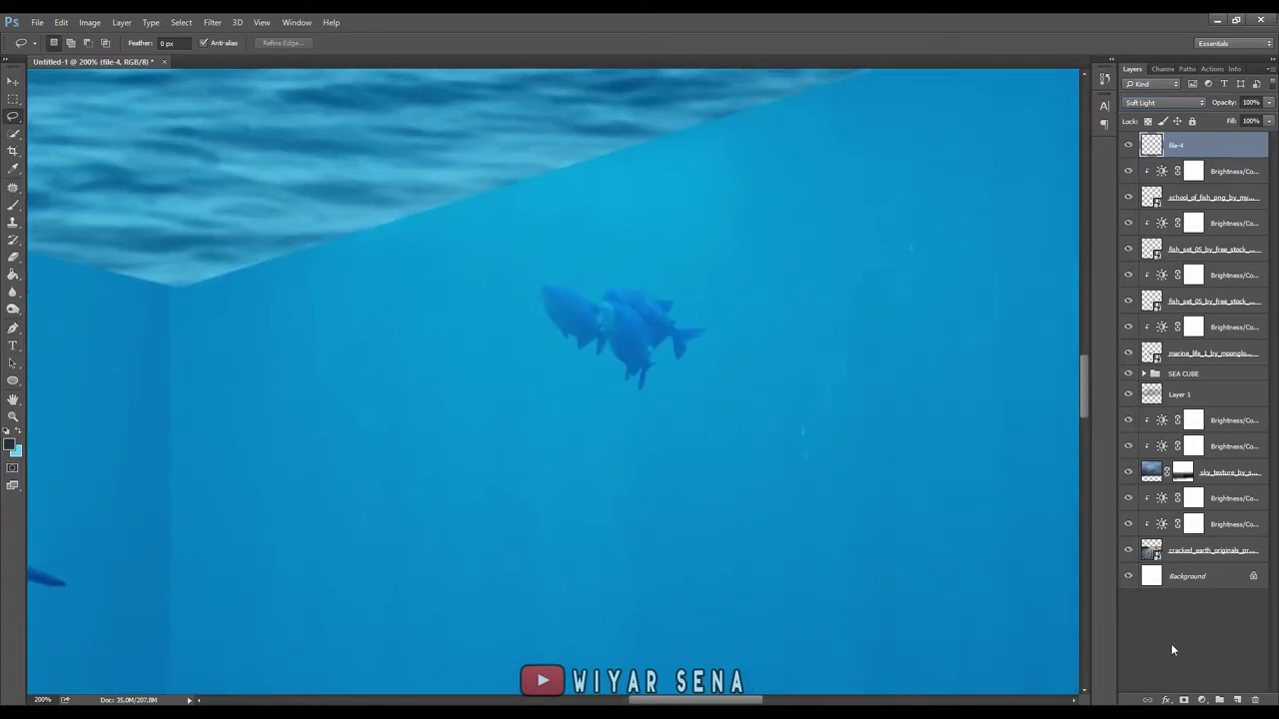
click(1202, 701)
click(1208, 497)
click(935, 466)
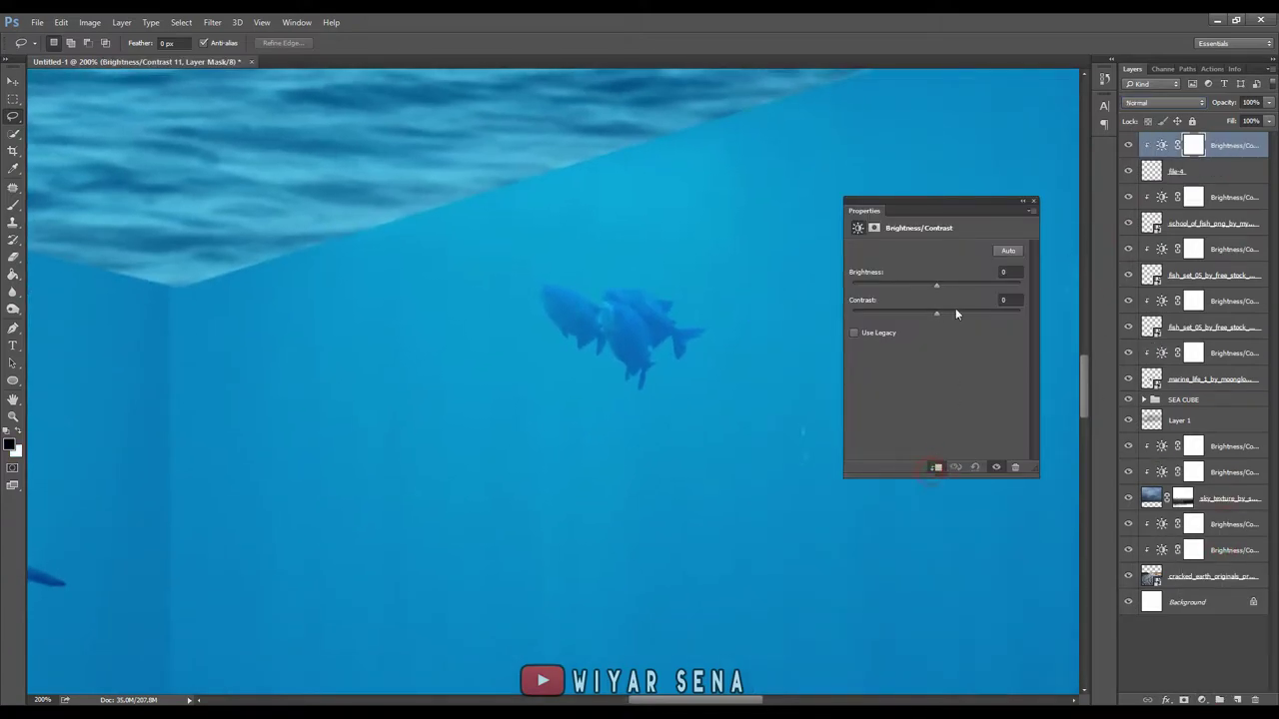
mouse_move(960, 288)
mouse_down()
mouse_move(909, 289)
mouse_move(947, 287)
mouse_up()
click(1033, 201)
- View the whole cube at 50% and select the school_of_fish layer
click(1194, 197)
key(ctrl+minus)
key(ctrl+minus)
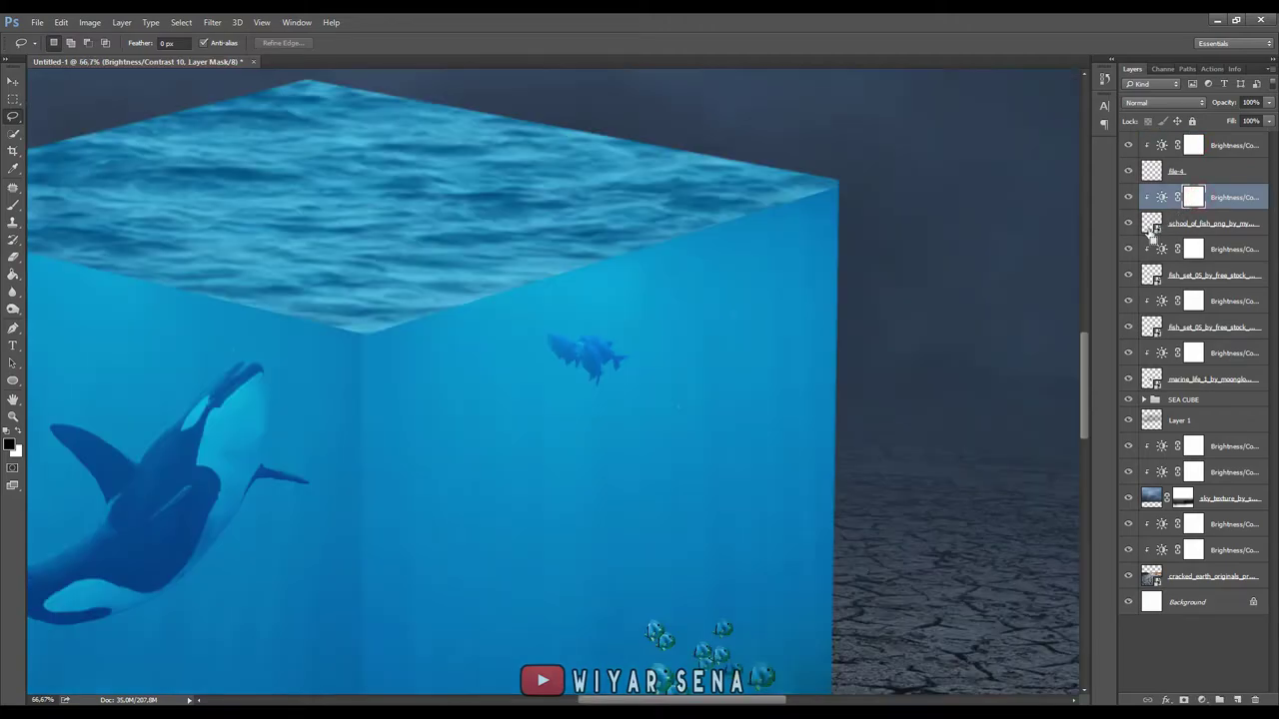
key(ctrl+0)
key(ctrl+plus)
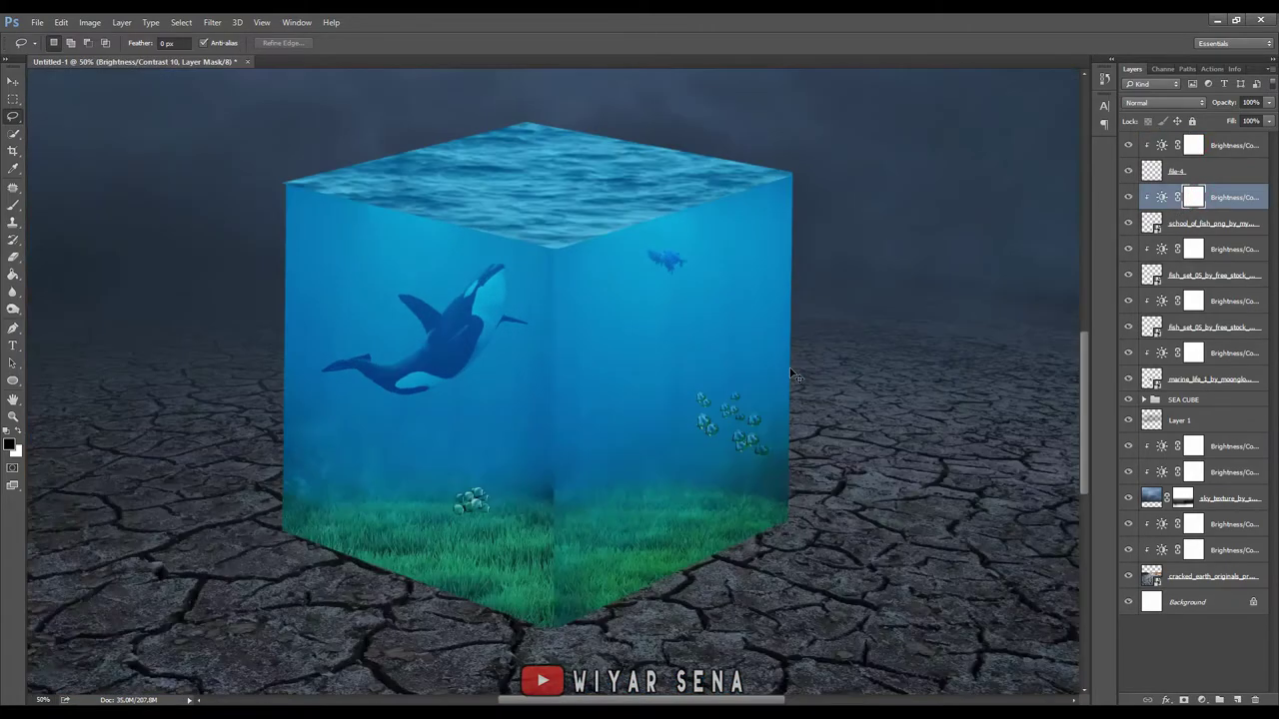
click(1193, 230)
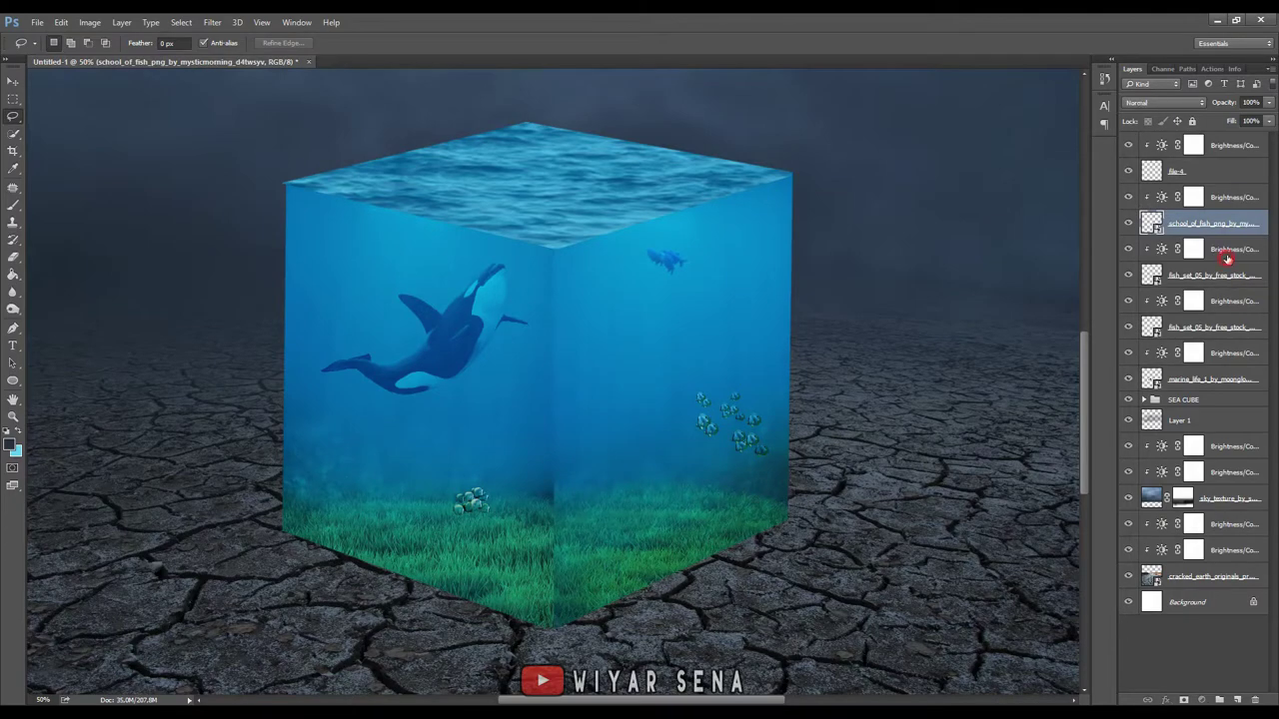
- Duplicate fish_set_05 with its adjustment and move the copy onto the cube's left face
click(1225, 259)
shift+click(1215, 280)
key(ctrl+j)
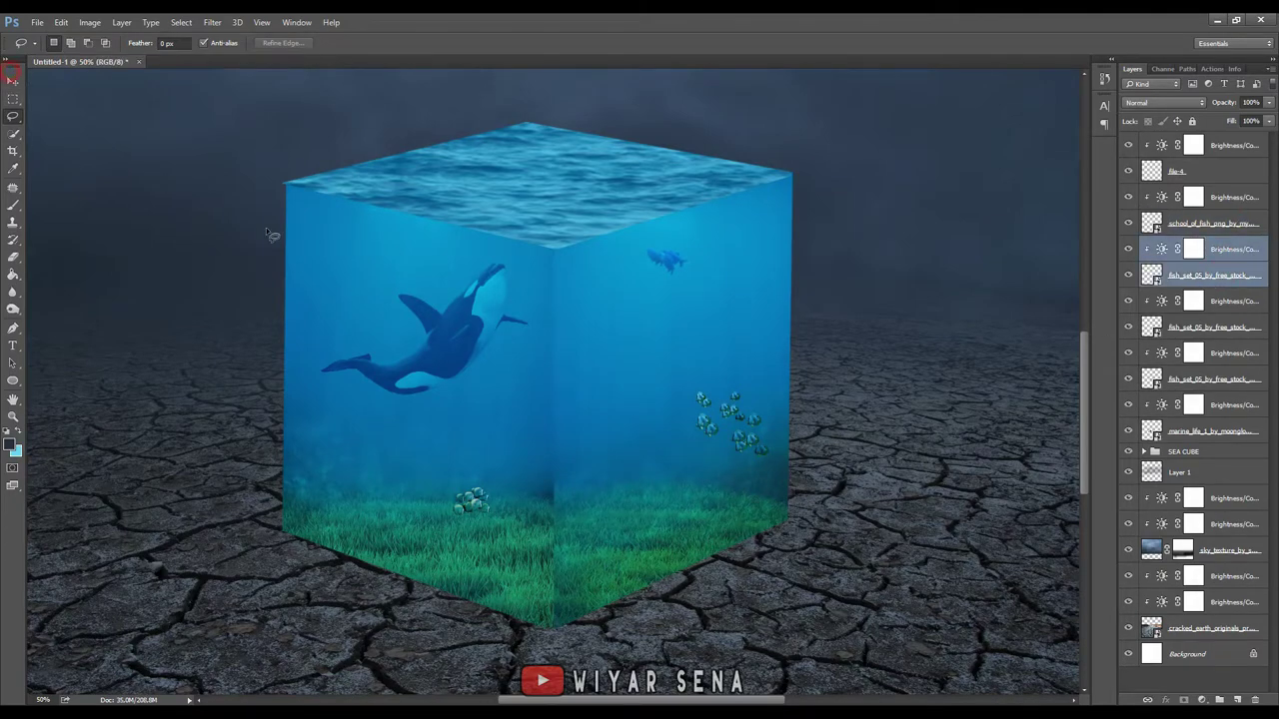
key(v)
drag(747, 418, 353, 456)
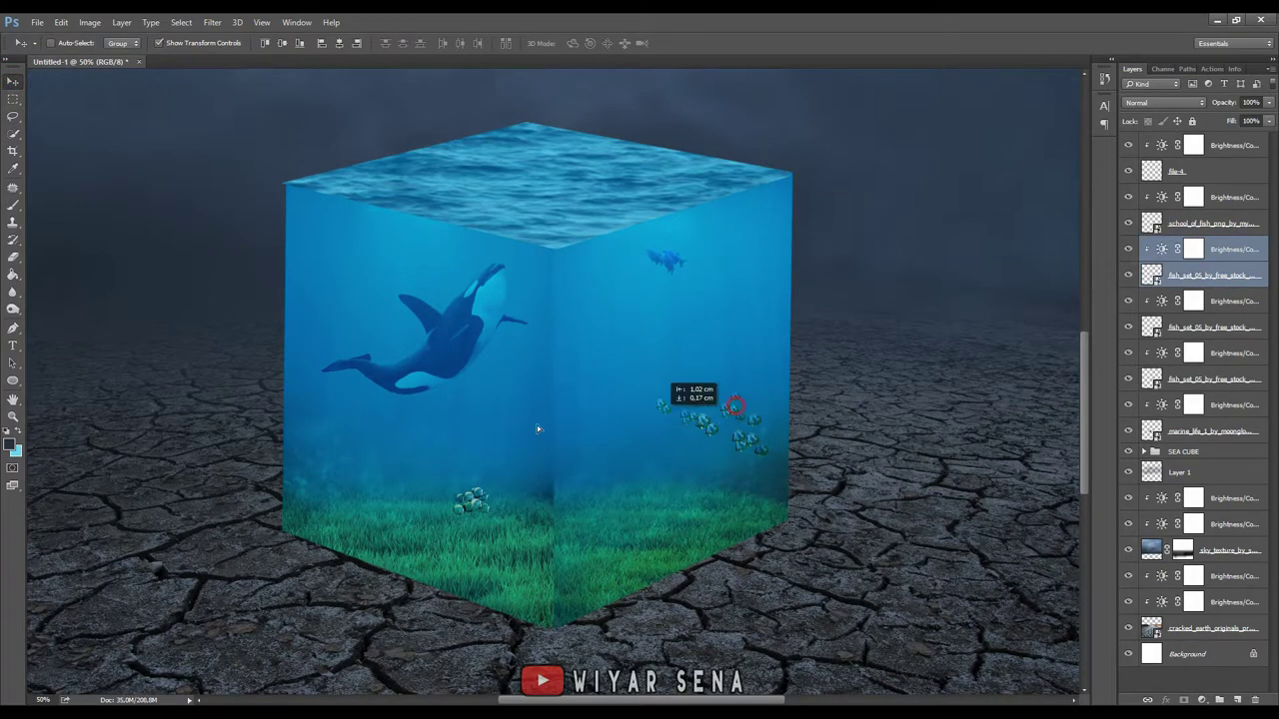
click(1227, 326)
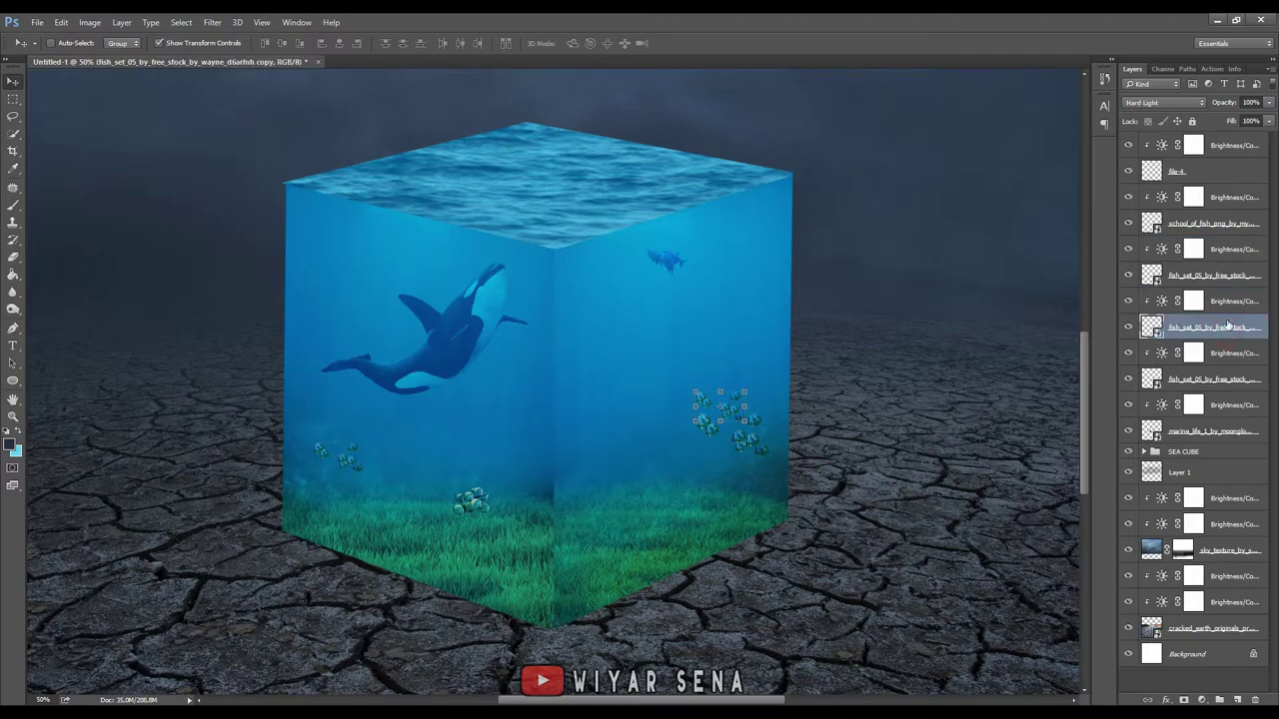
- Copy school_of_fish with its adjustment, shrink it near the upper right face, and set 83% opacity
click(1227, 209)
shift+click(1227, 226)
mouse_move(469, 498)
mouse_down()
mouse_move(478, 505)
mouse_move(534, 400)
mouse_up()
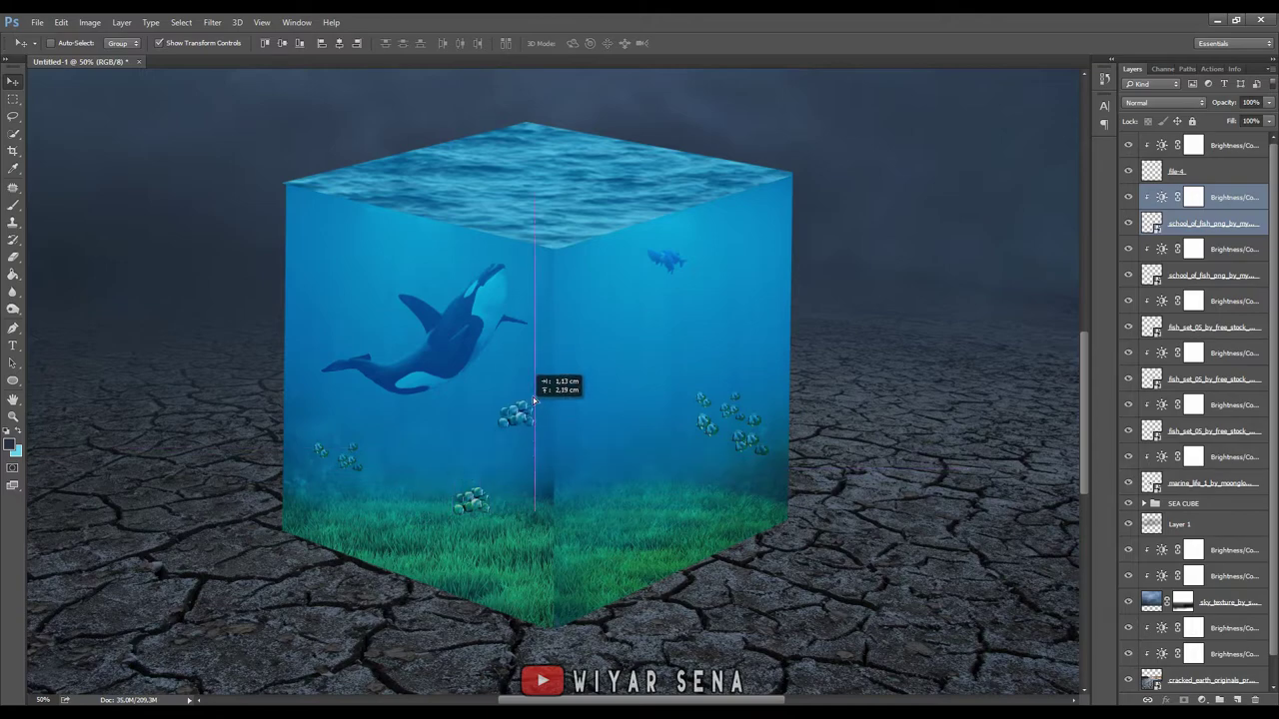
mouse_move(535, 400)
mouse_down()
mouse_move(769, 247)
mouse_move(759, 257)
mouse_up()
click(603, 44)
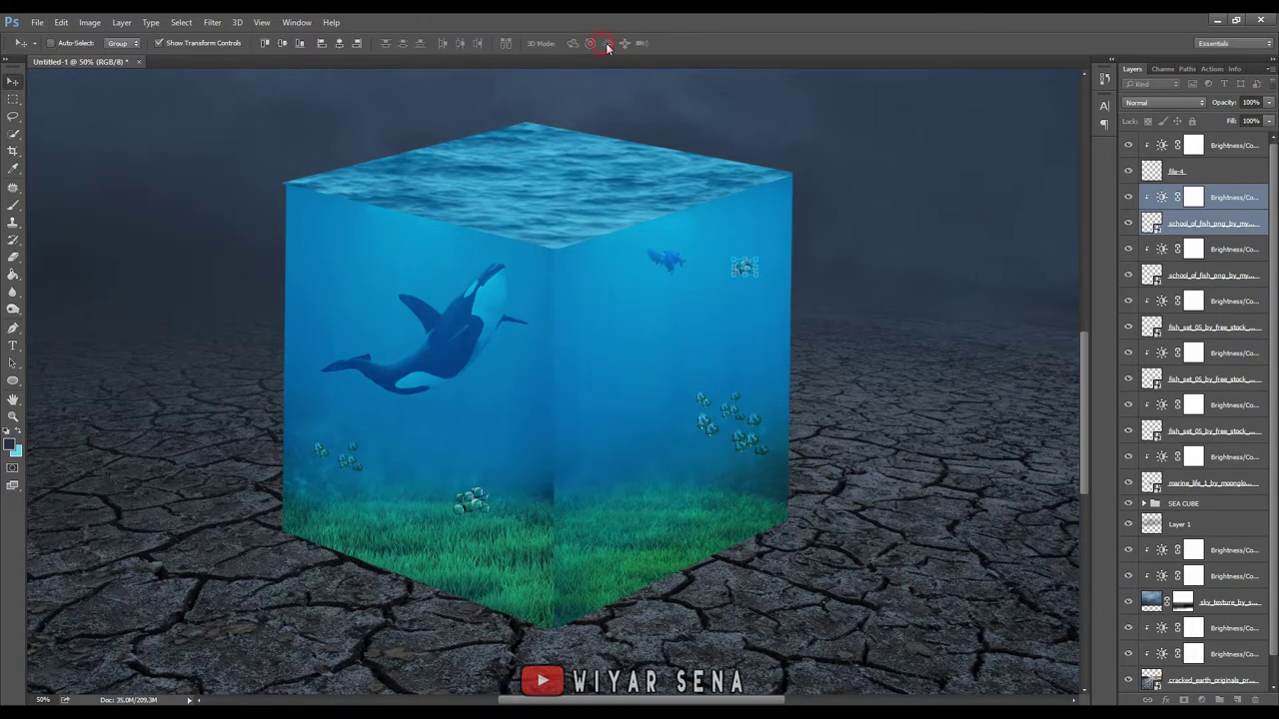
click(1206, 232)
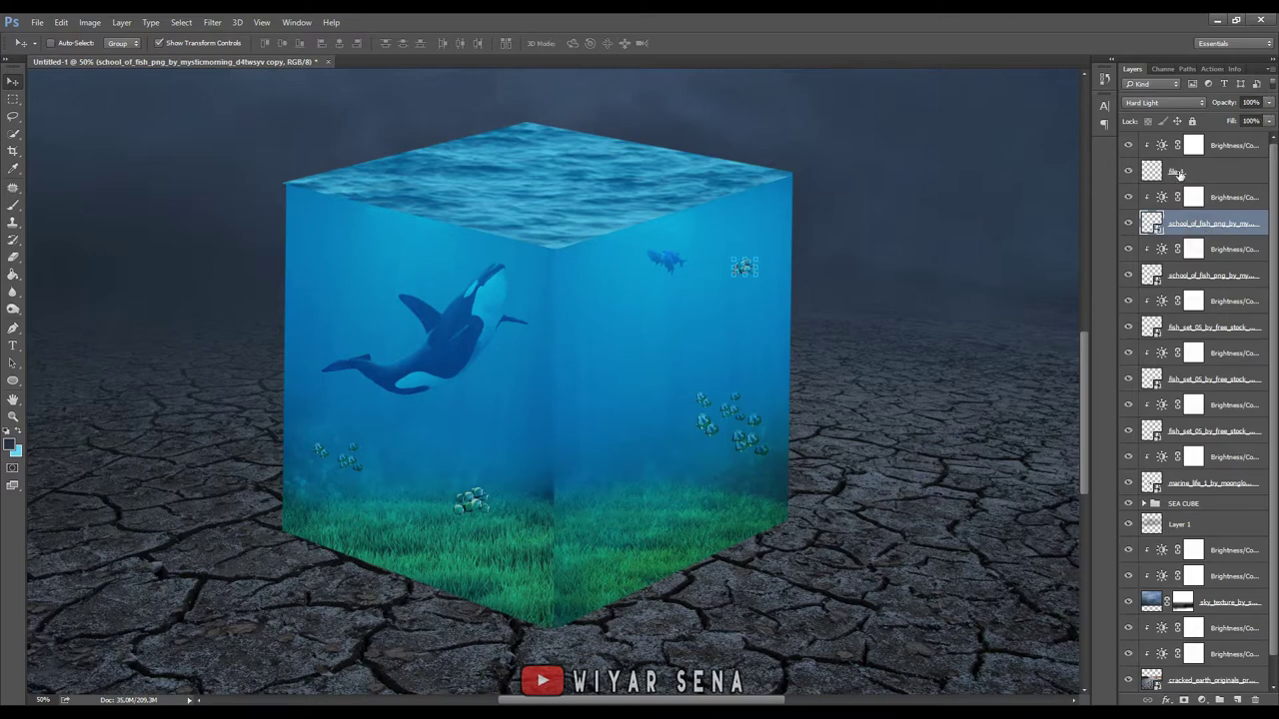
scroll(829, 250, up, 2)
click(1268, 103)
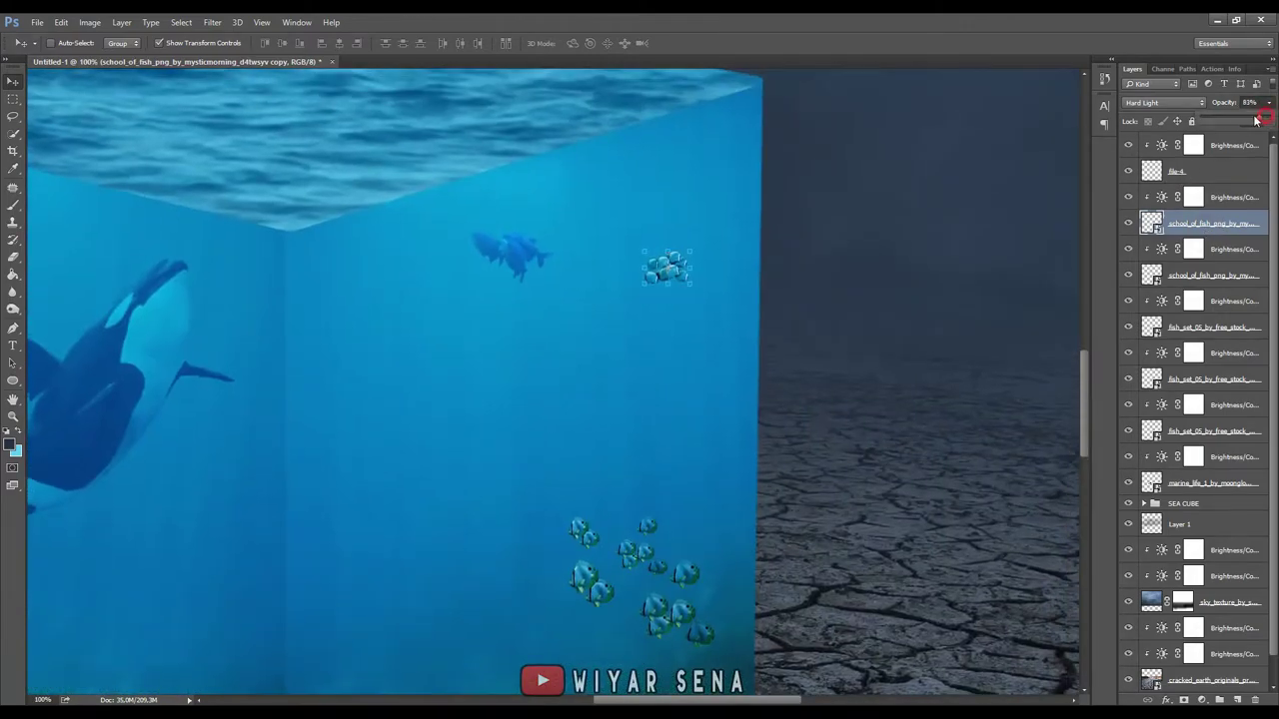
- Add a new empty Layer 5 above the topmost adjustment layer
click(1240, 249)
scroll(642, 418, down, 2)
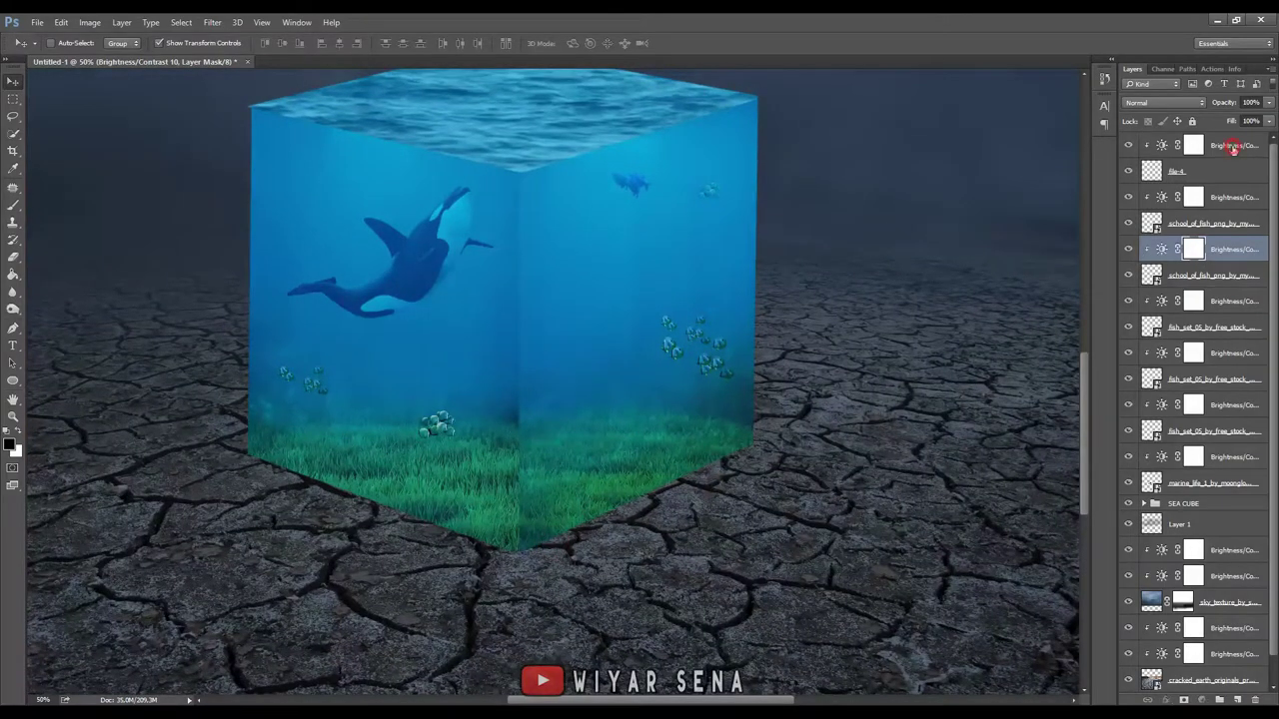
click(1234, 147)
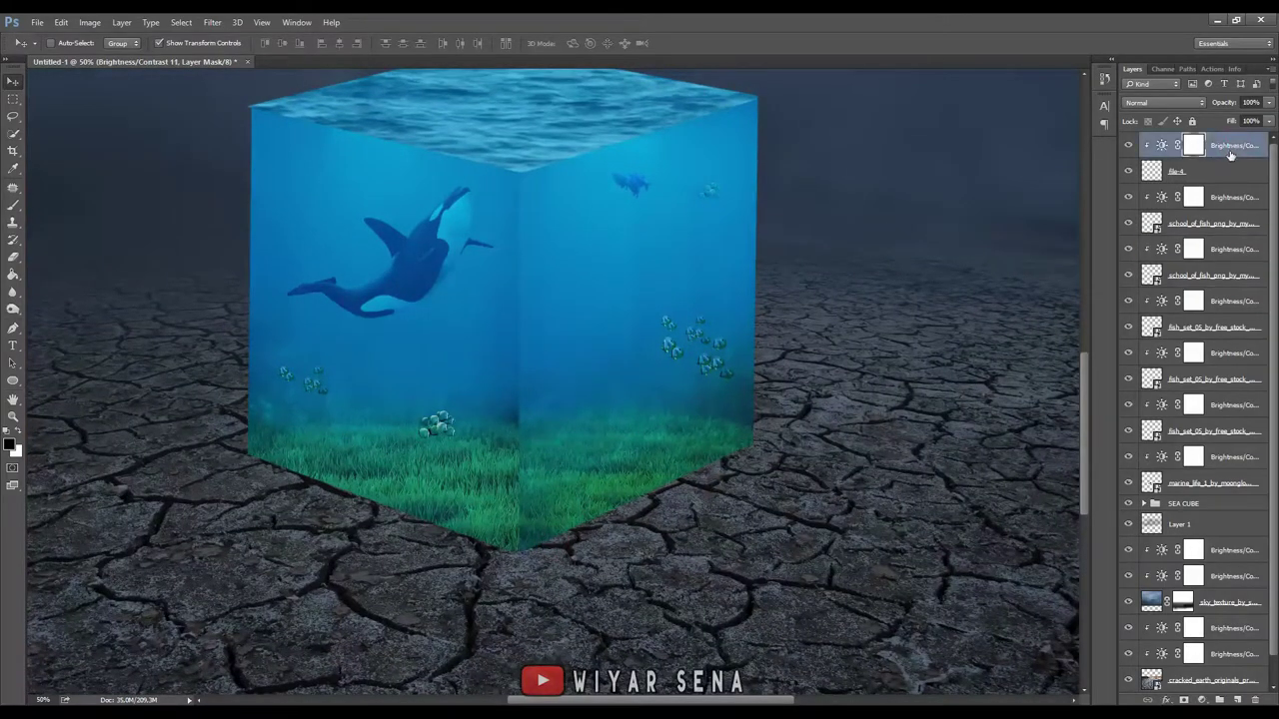
click(1236, 700)
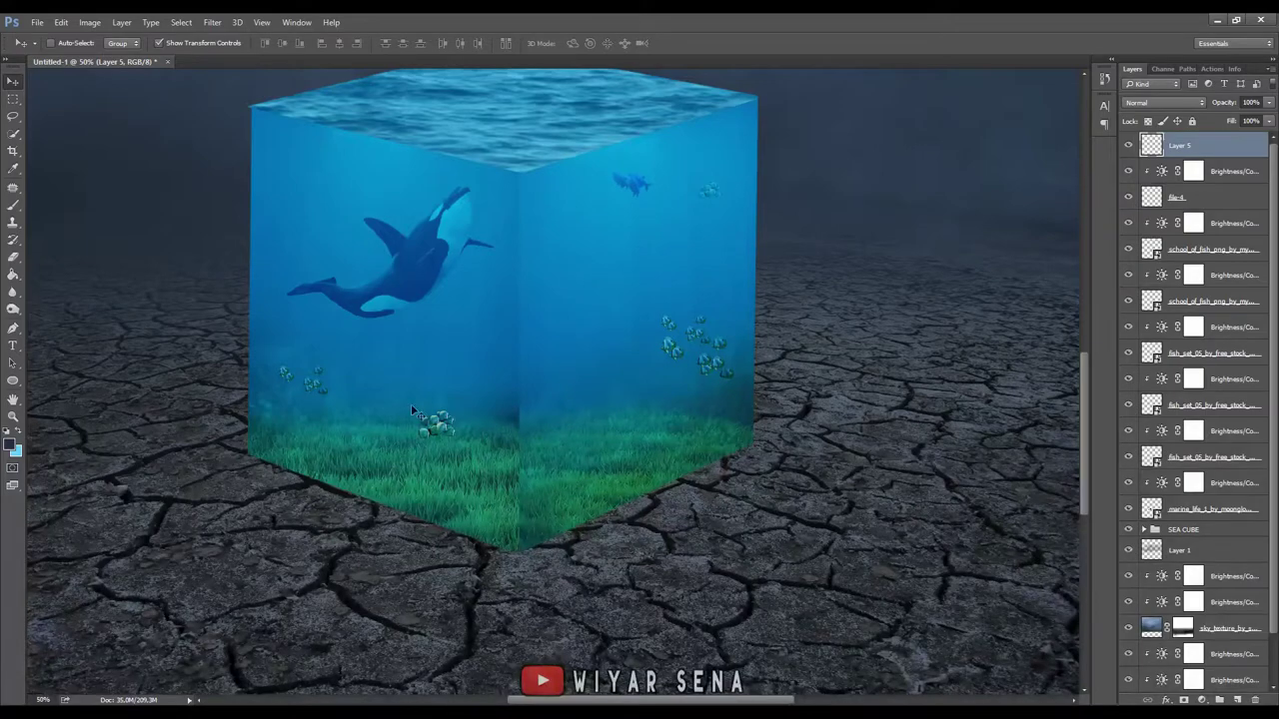
- Choose a bubble brush preset from the Brush tool and set the foreground colour to white
click(13, 205)
click(55, 42)
scroll(88, 404, down, 2)
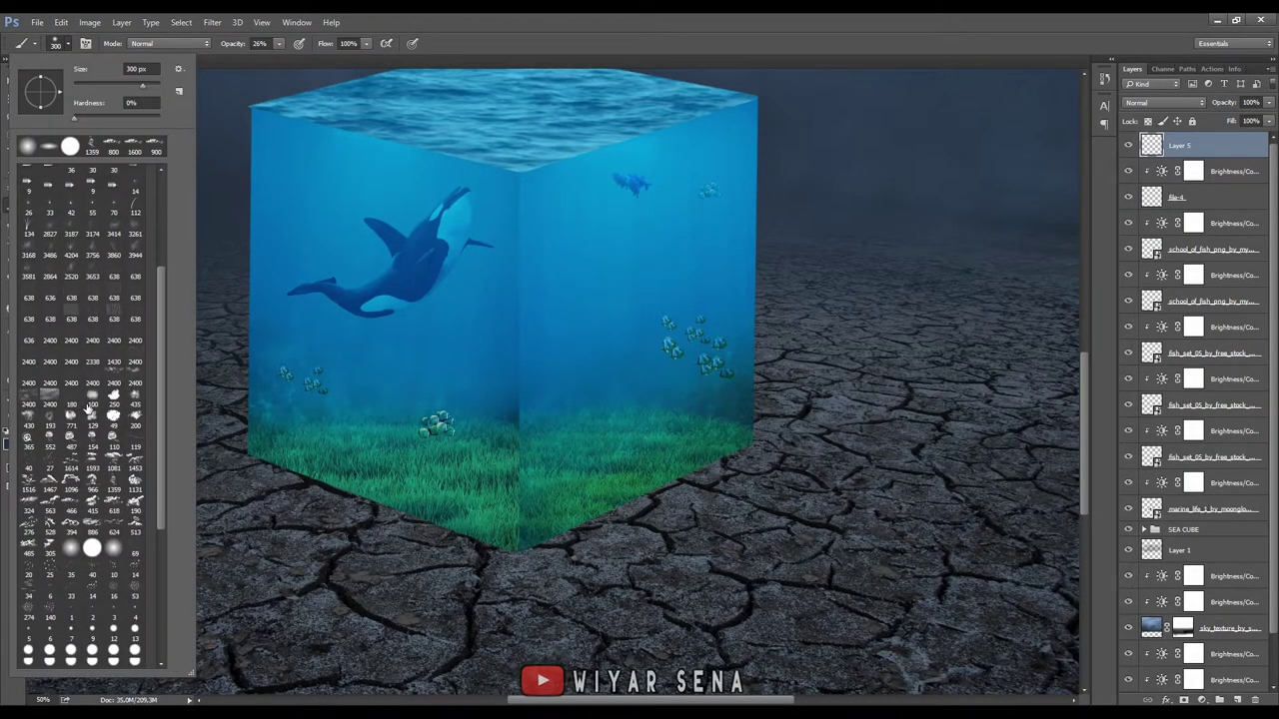
scroll(88, 410, down, 2)
scroll(90, 419, down, 2)
scroll(92, 436, down, 2)
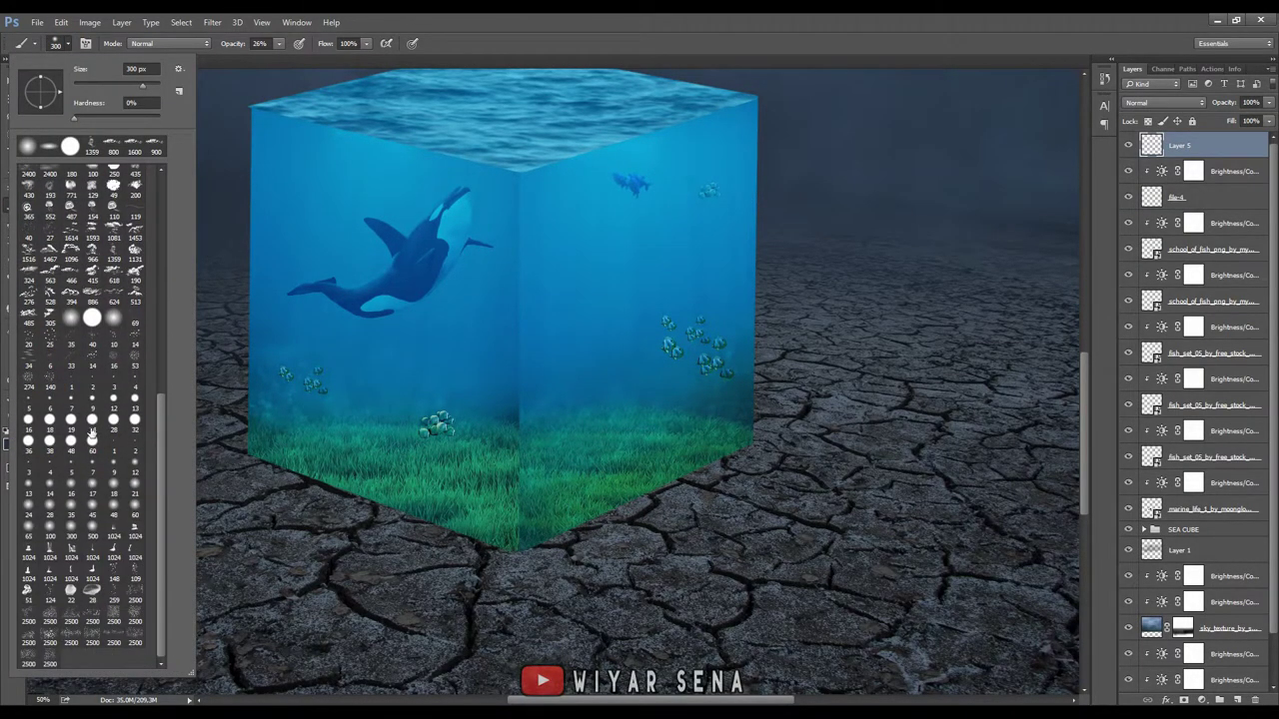
double_click(114, 597)
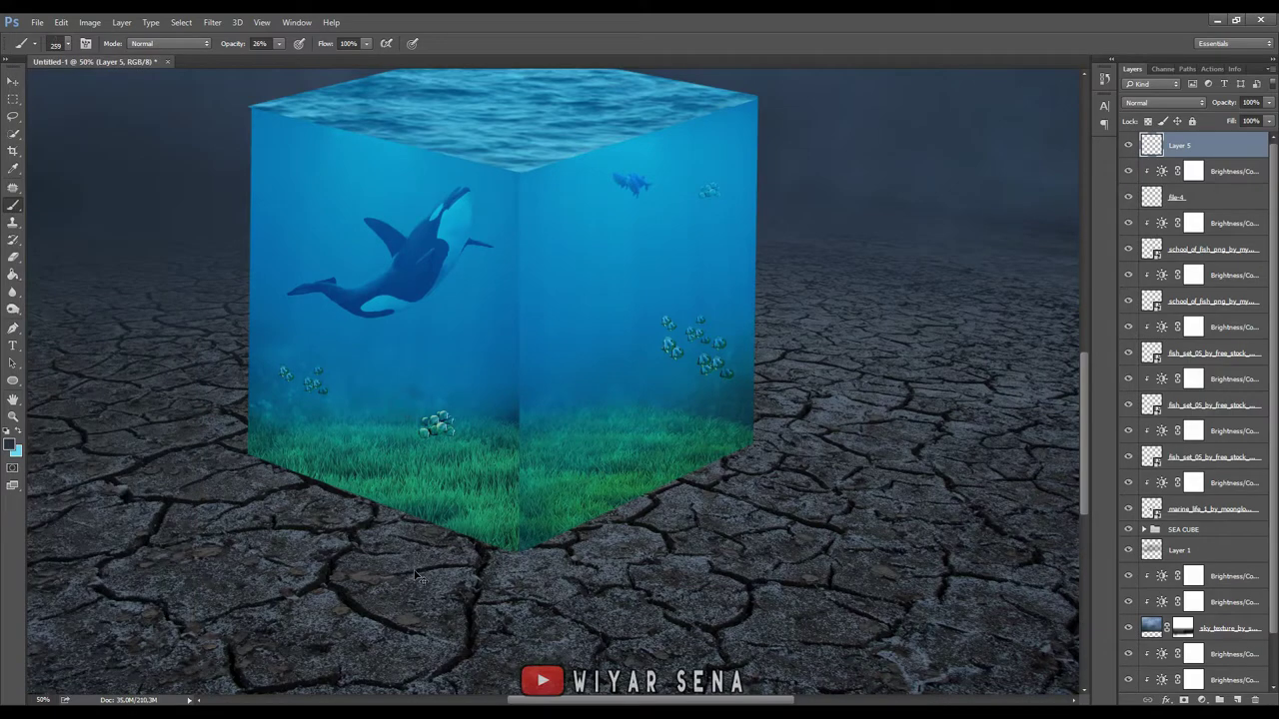
click(10, 445)
click(572, 482)
click(844, 464)
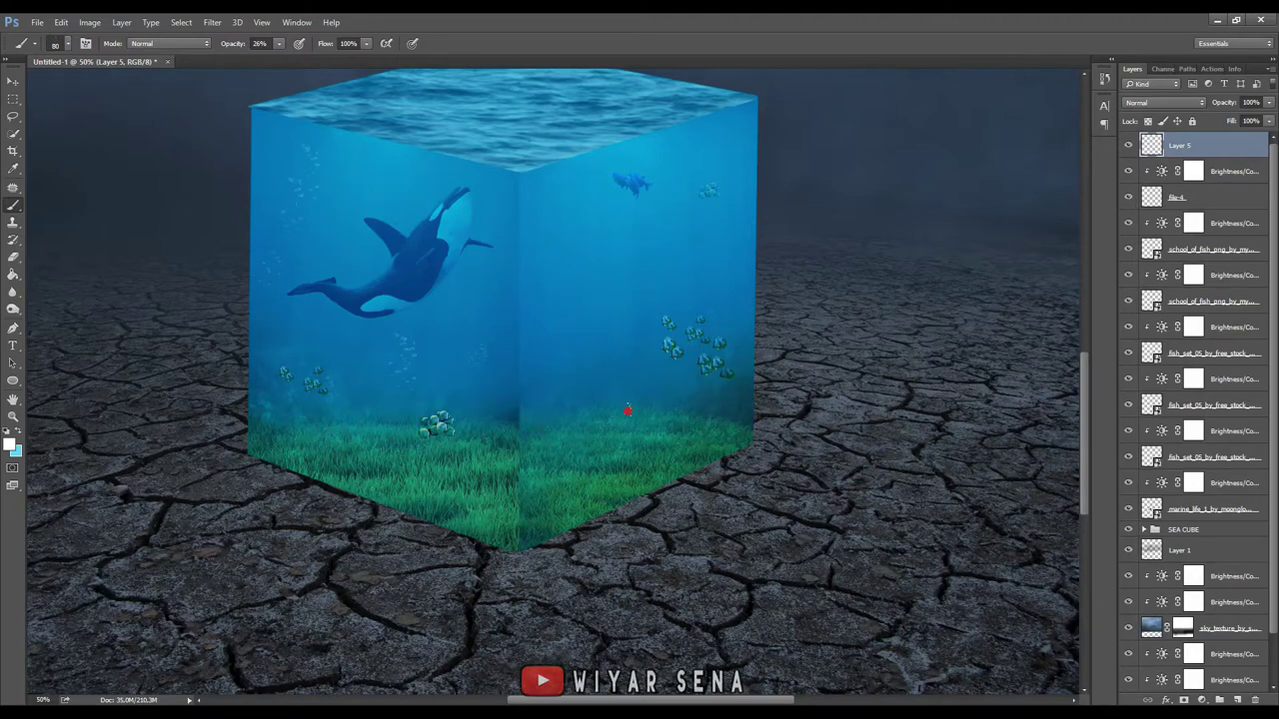
- Zoom and pan around the sea cube and open the brush preset picker to adjust size and hardness
key(ctrl+plus)
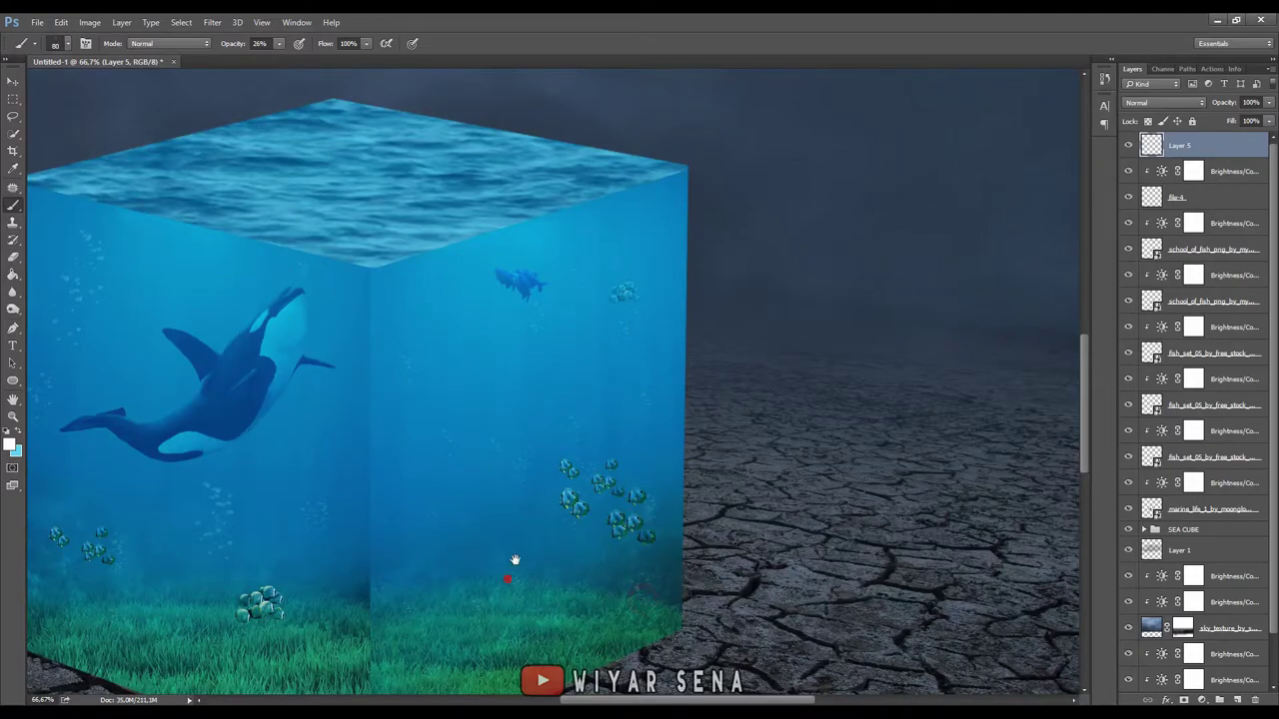
drag(515, 559, 672, 474)
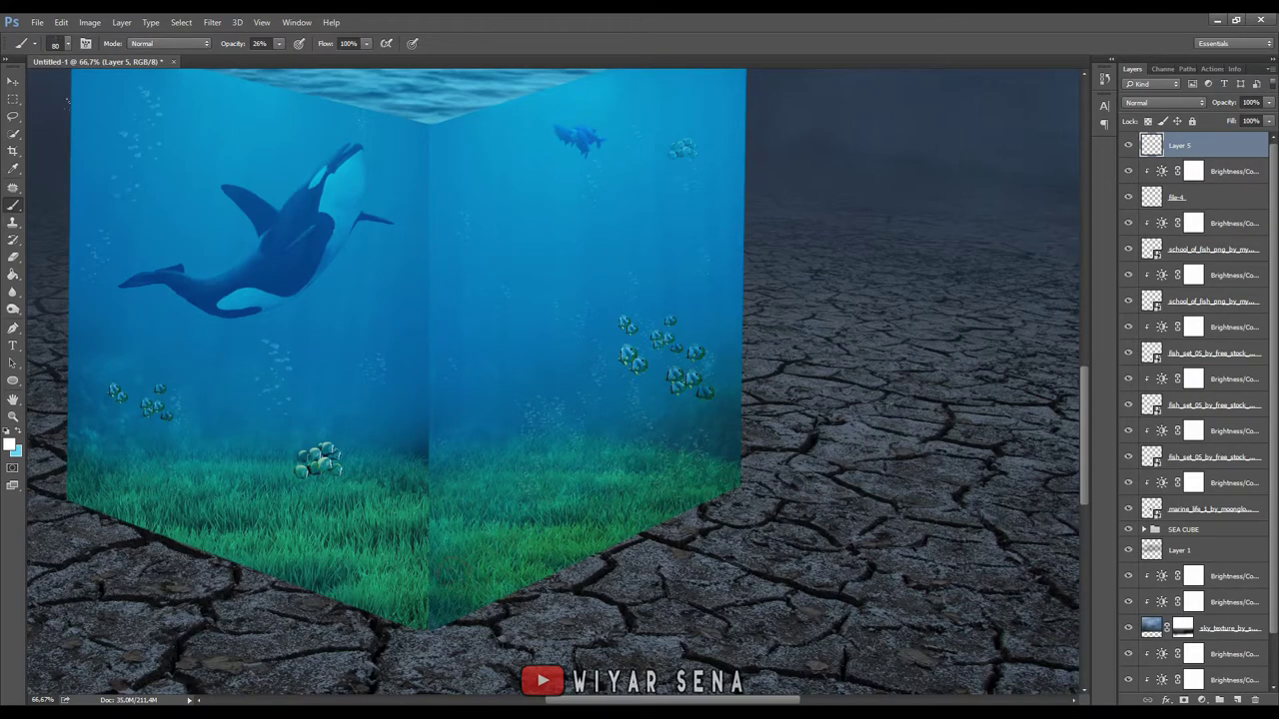
click(71, 48)
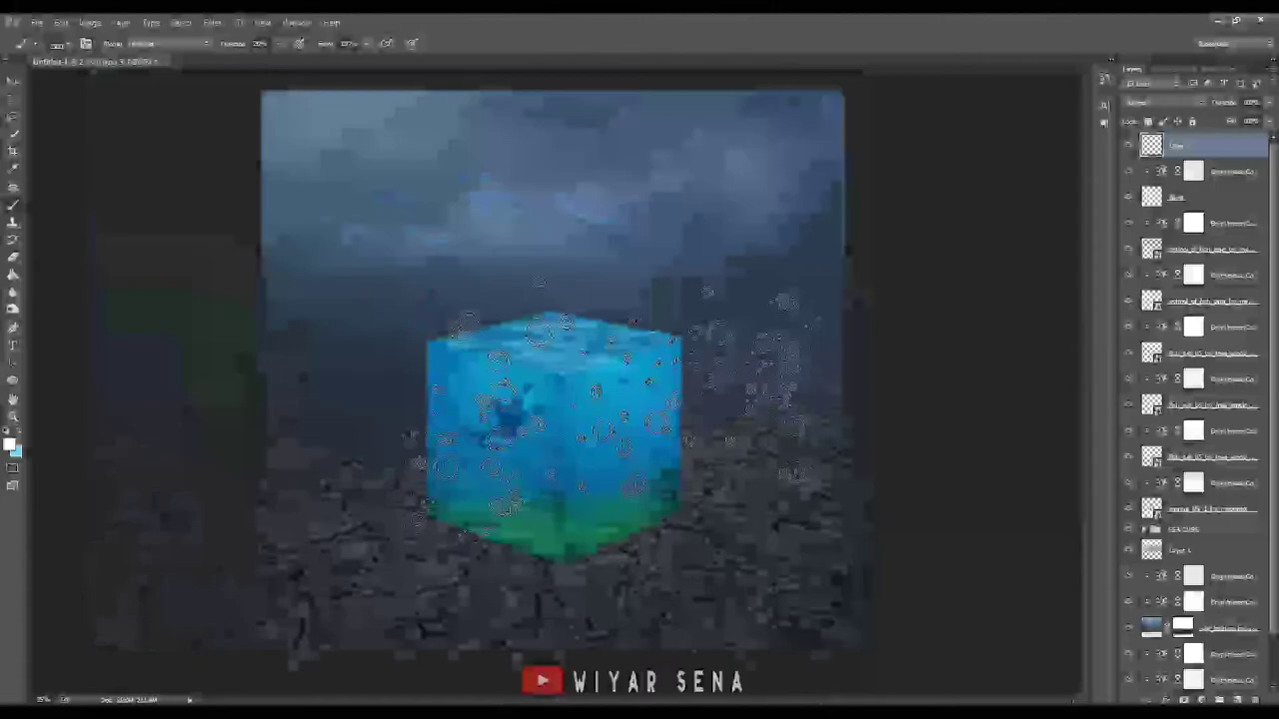
scroll(656, 174, up, 3)
scroll(657, 174, up, 3)
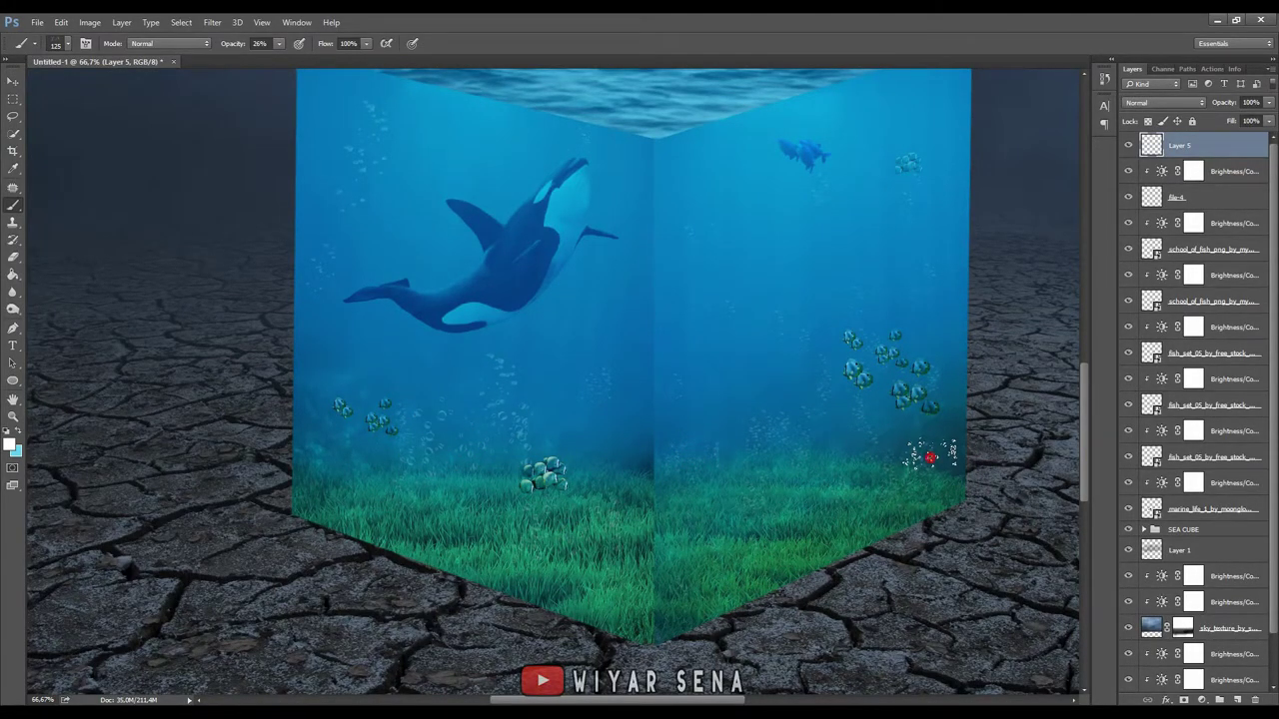
scroll(879, 424, up, 5)
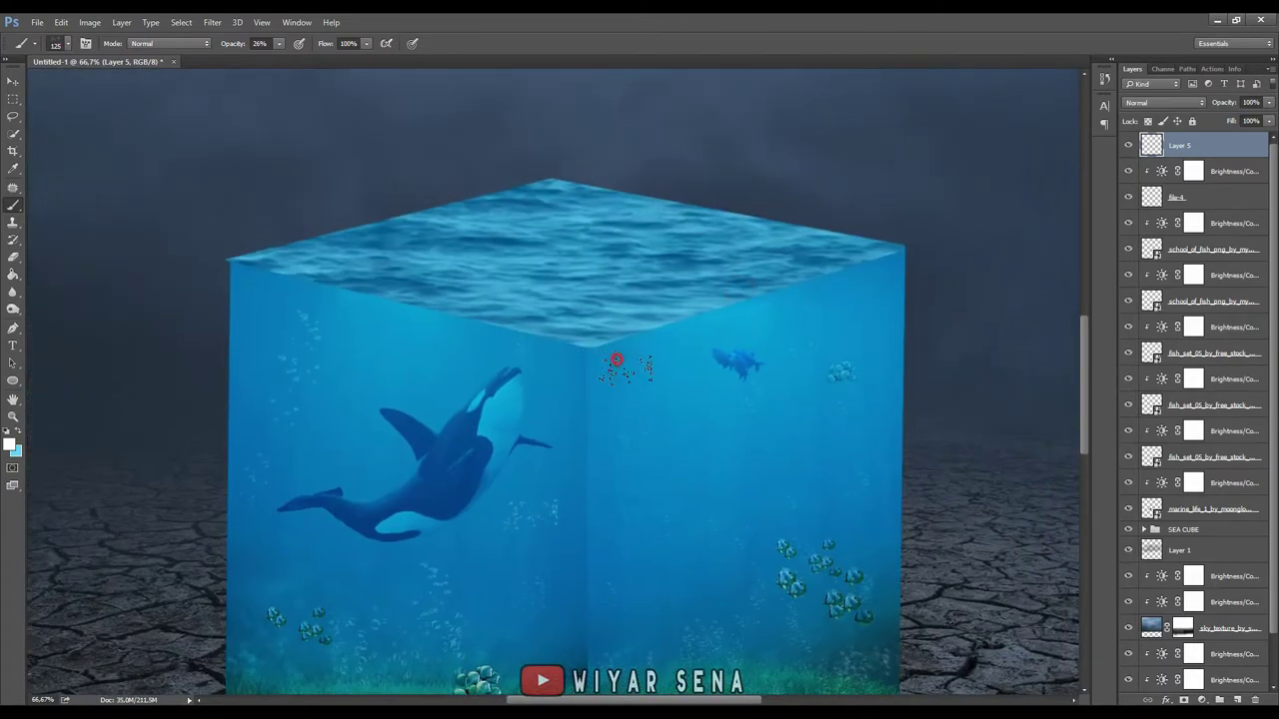
scroll(651, 535, down, 2)
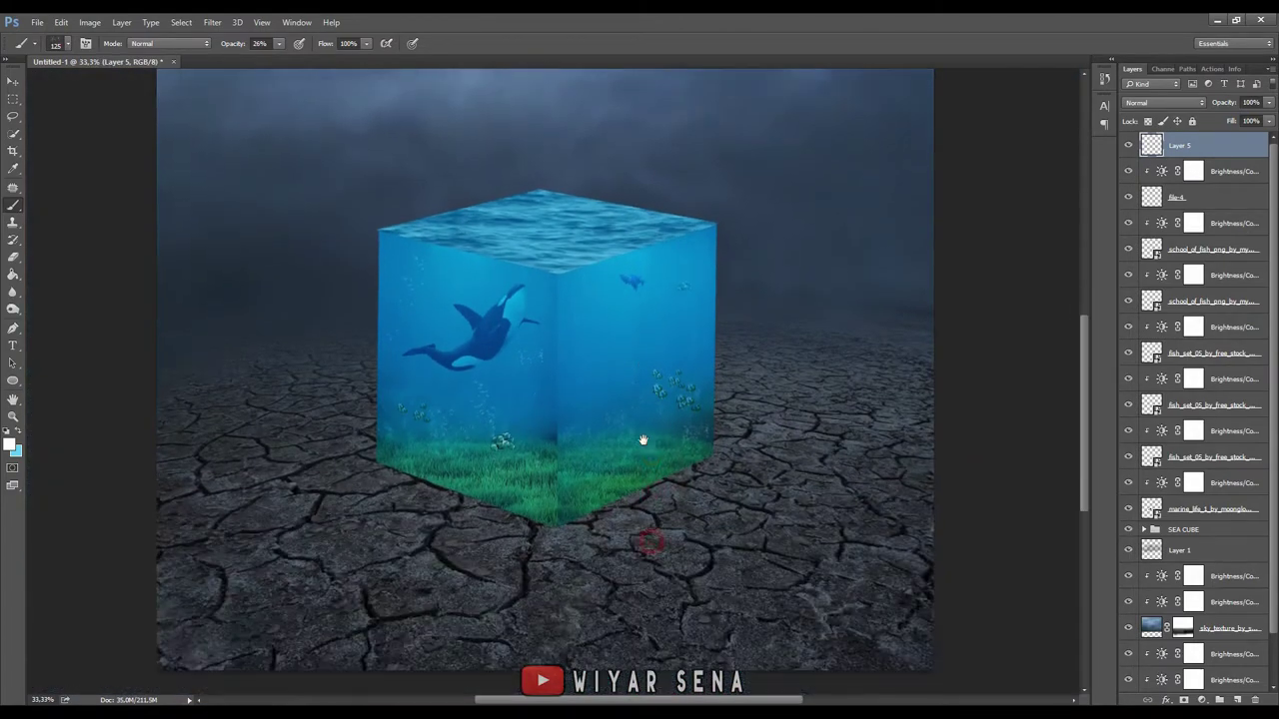
scroll(1162, 512, down, 2)
scroll(1181, 422, up, 2)
text(Boat)
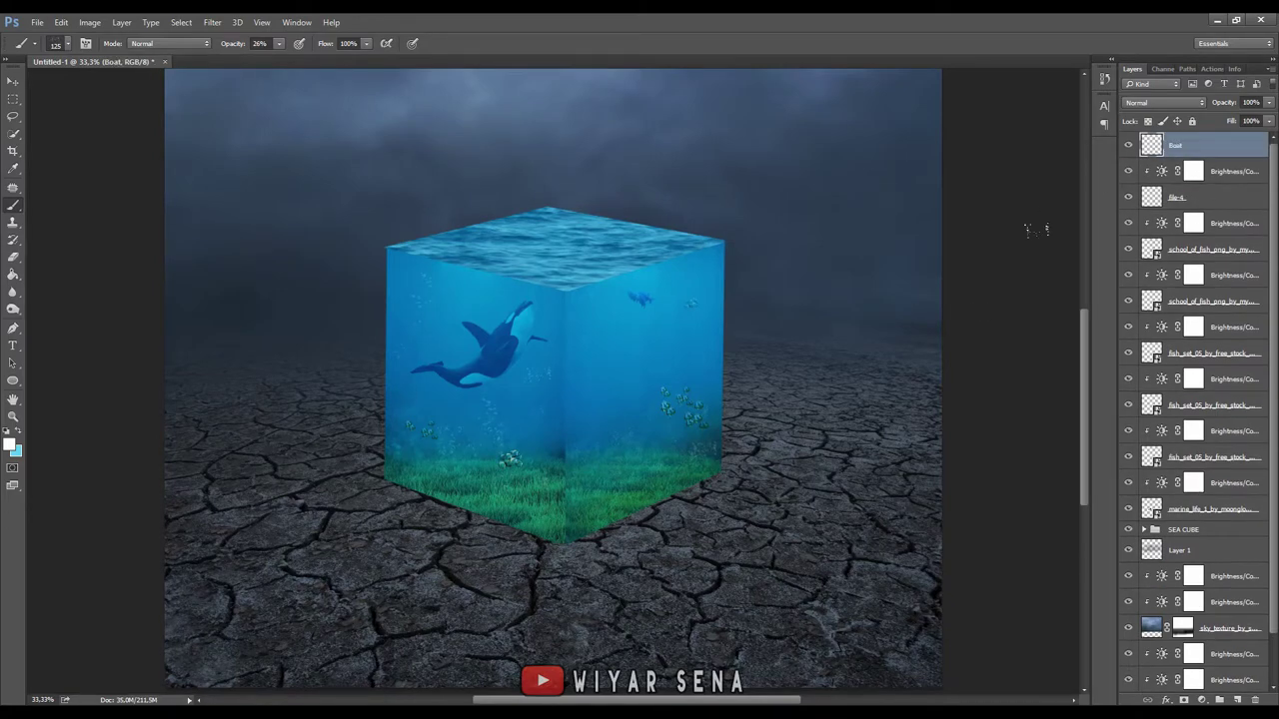
- Place the boat photo and scale it to about 17.5% on the cube's water surface
key(alt+Tab)
drag(907, 184, 270, 327)
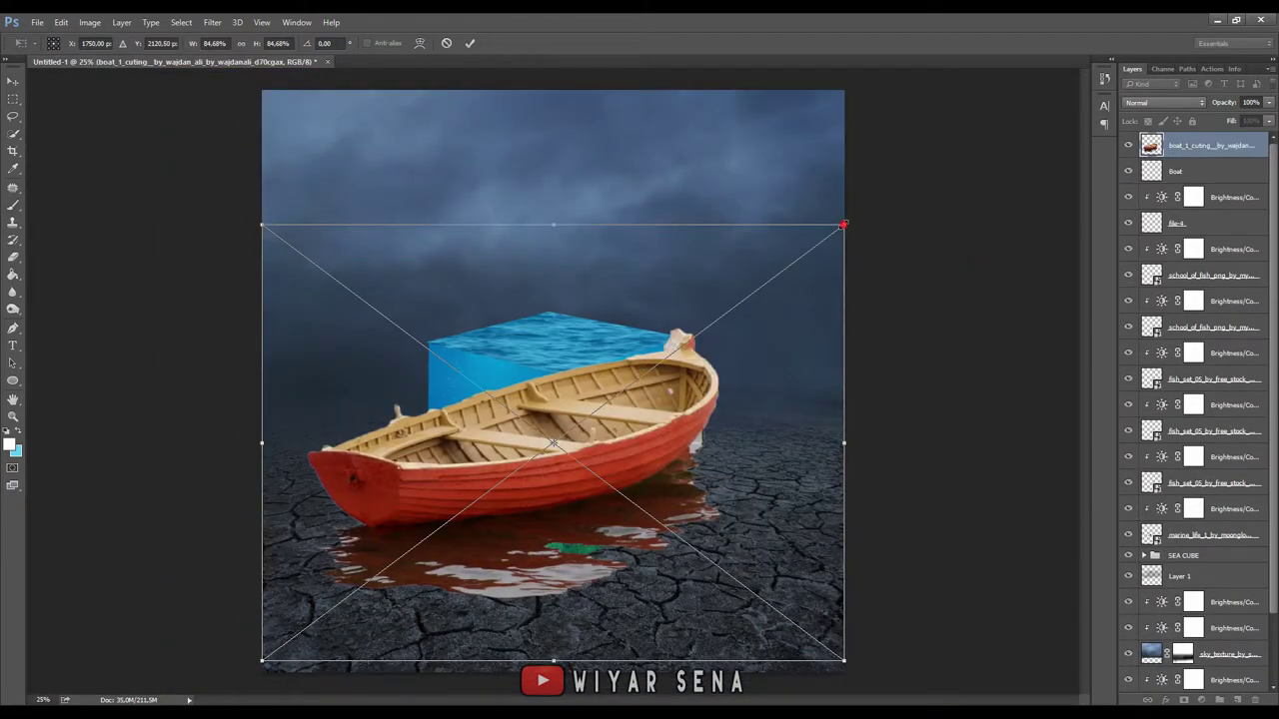
drag(843, 225, 485, 451)
drag(371, 536, 553, 281)
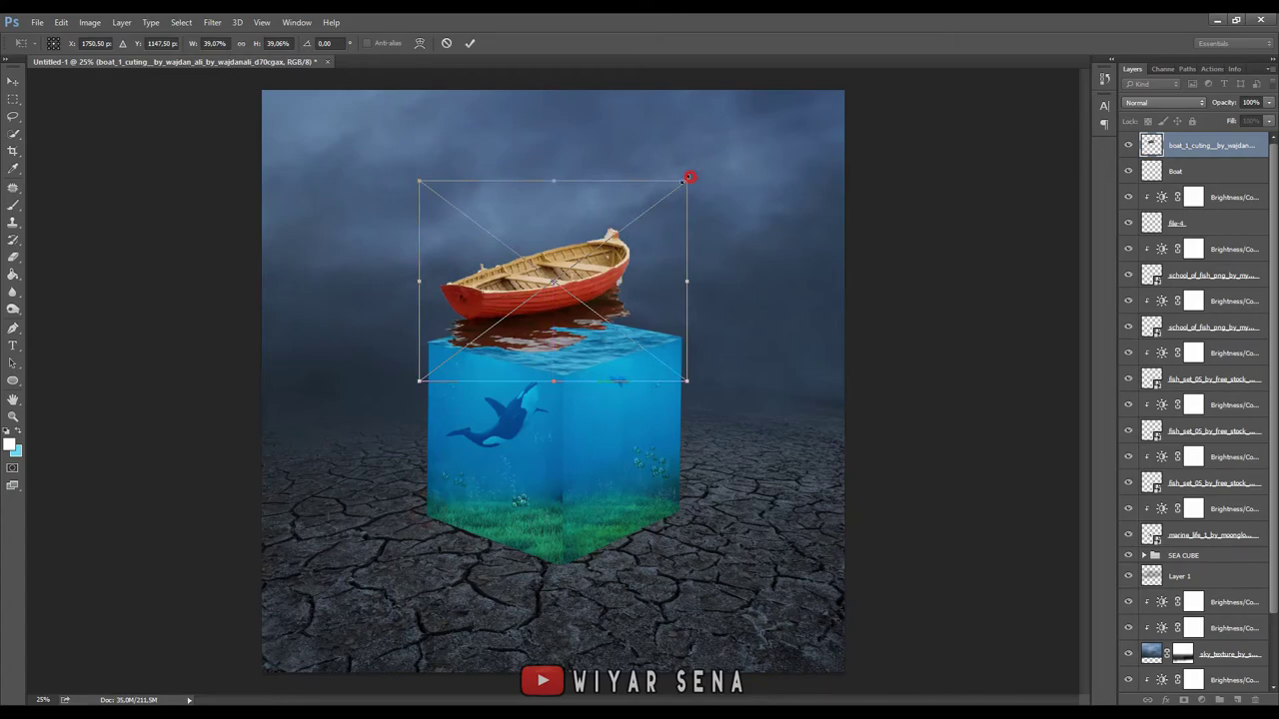
drag(689, 176, 566, 242)
drag(529, 300, 569, 302)
key(ctrl+plus)
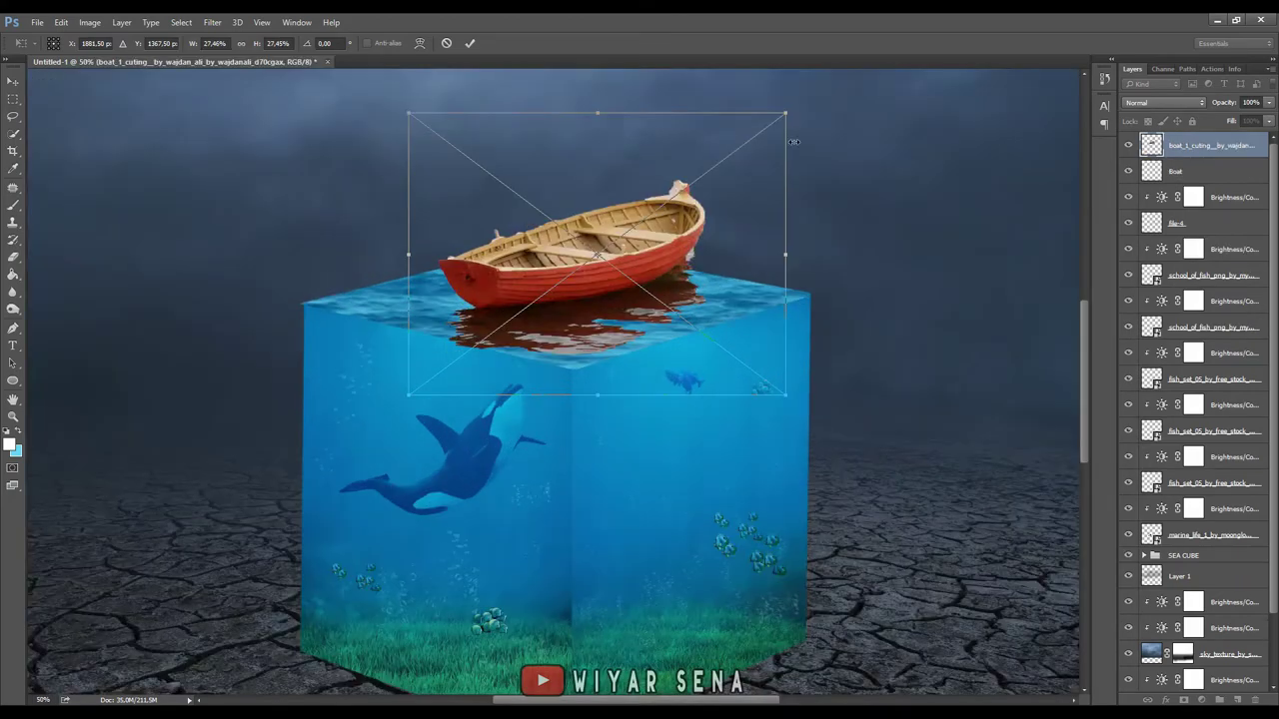
mouse_move(780, 114)
mouse_down()
mouse_move(707, 178)
mouse_move(668, 186)
mouse_move(734, 186)
mouse_move(688, 203)
mouse_up()
mouse_move(635, 255)
mouse_down()
mouse_move(640, 234)
mouse_move(594, 271)
mouse_up()
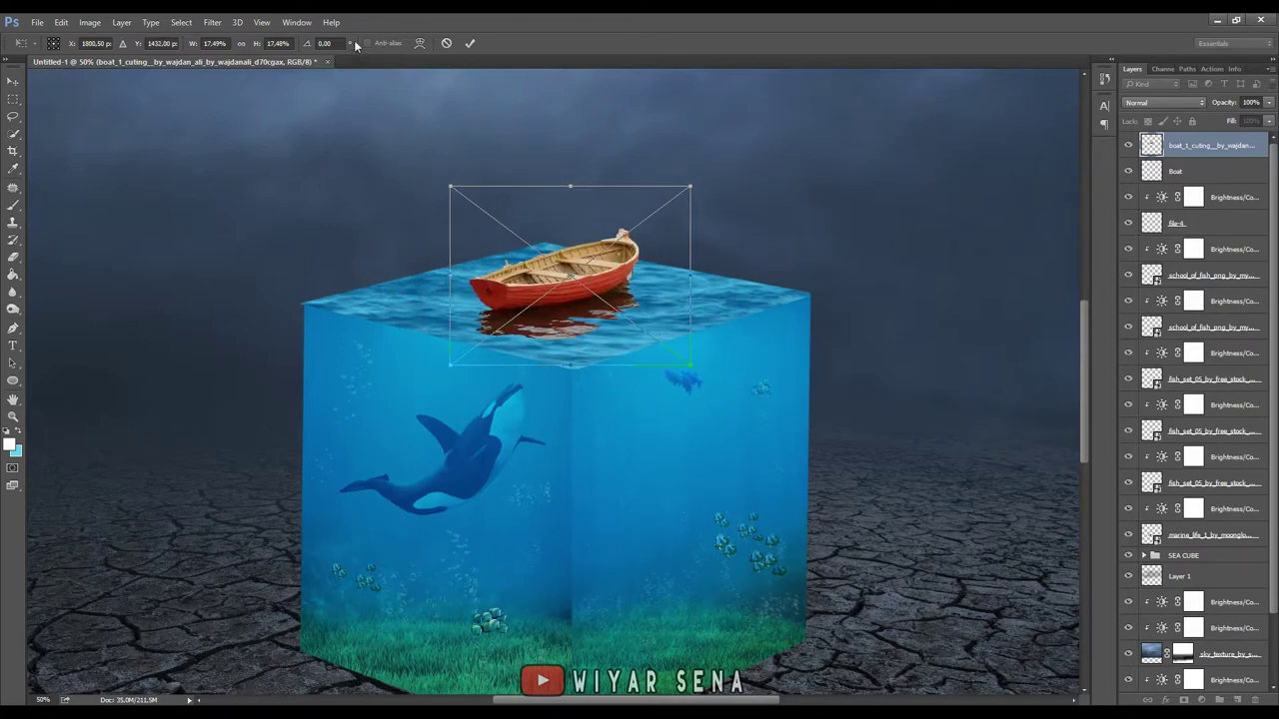
click(473, 45)
- Rasterize the boat layer and zoom in to 300% on the boat
key(ctrl+plus)
key(ctrl+plus)
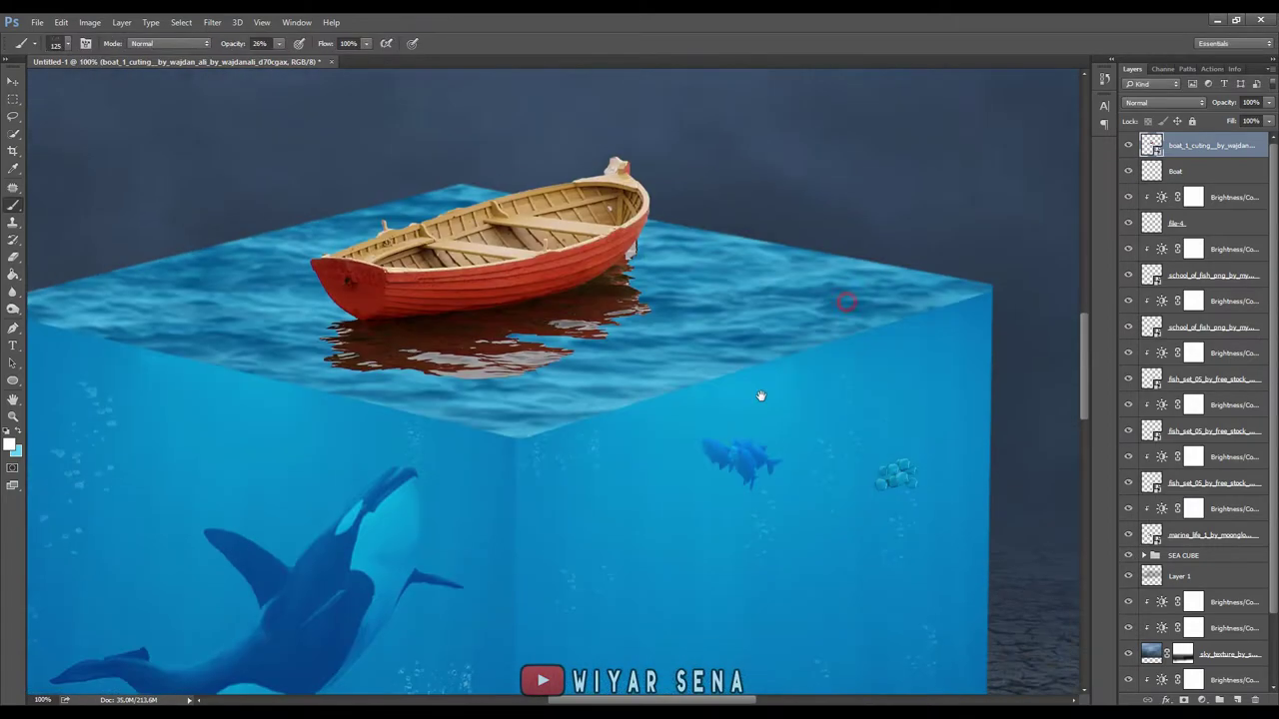
drag(929, 293, 884, 409)
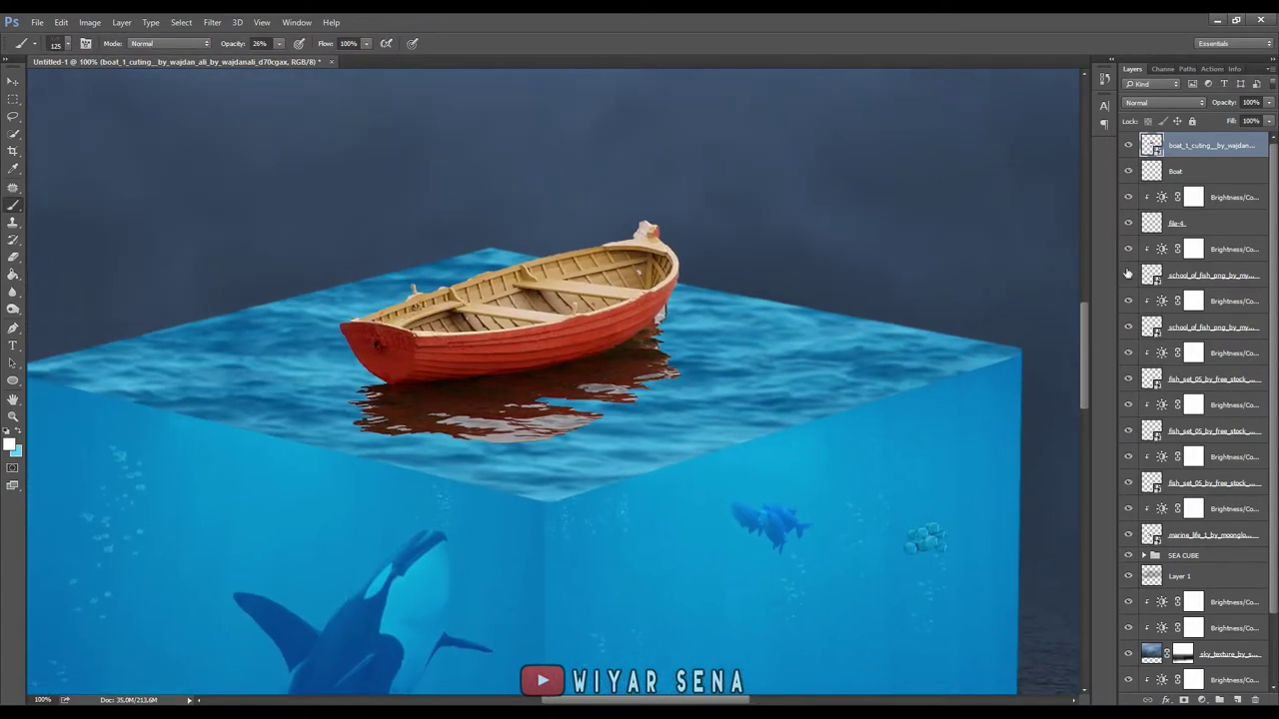
right_click(1233, 147)
click(1153, 294)
key(ctrl+plus)
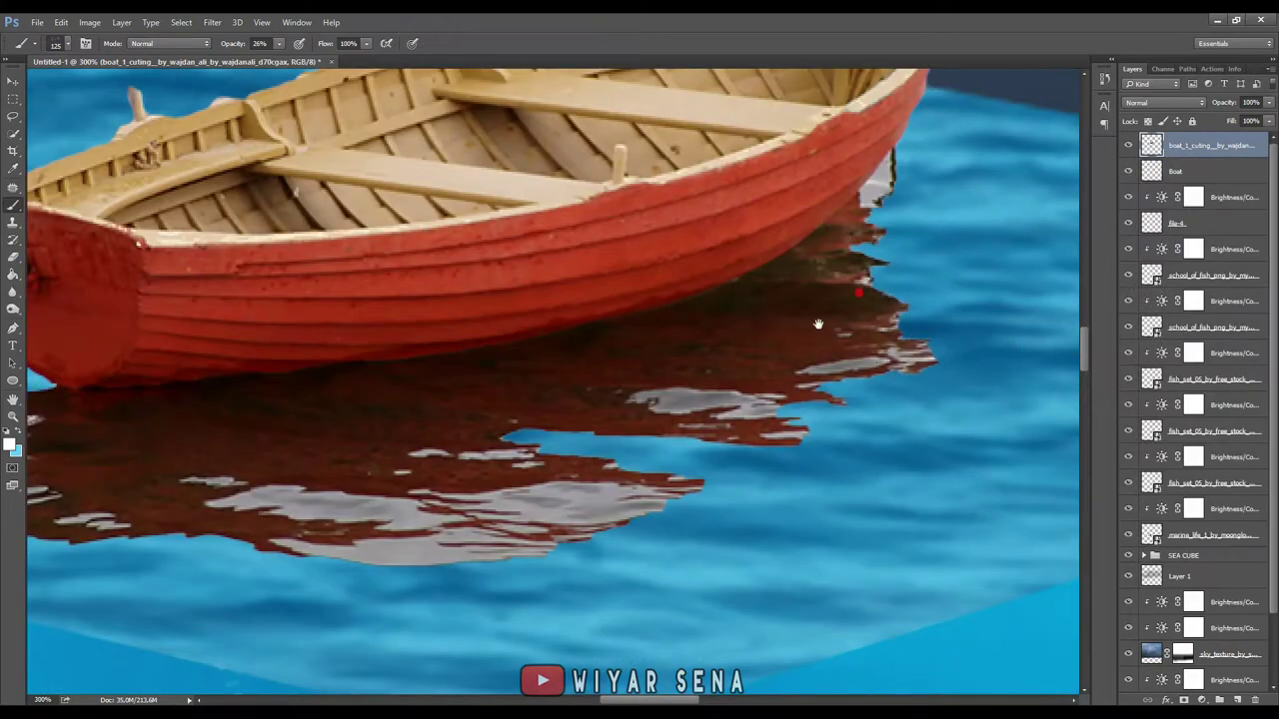
key(ctrl+plus)
- Trace a Pen path around the white fragment at the boat's bow
key(l)
key(p)
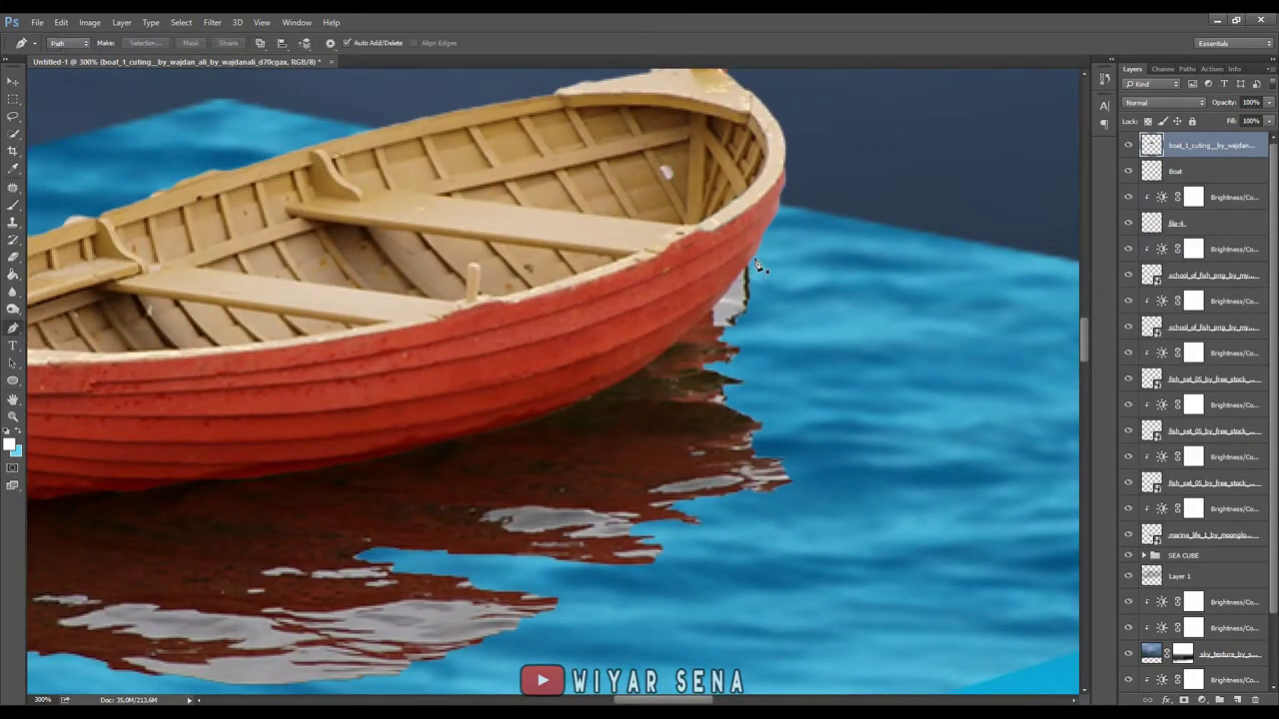
click(726, 294)
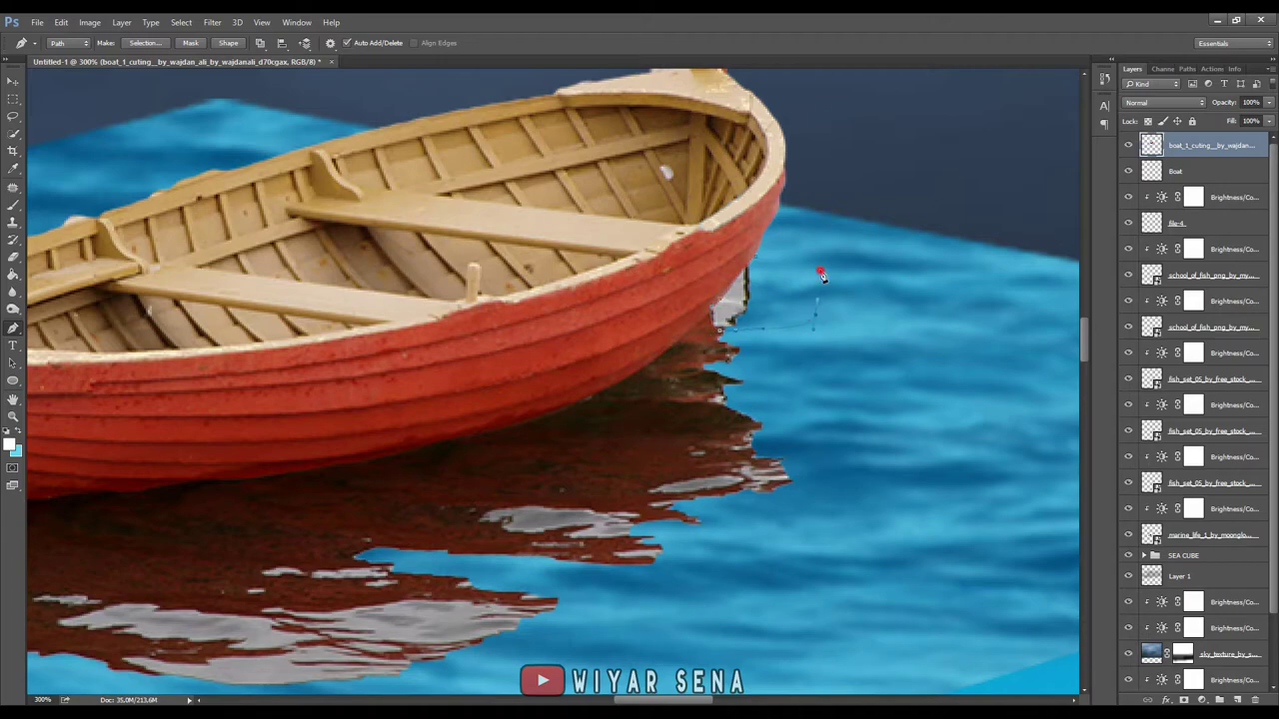
mouse_move(661, 206)
mouse_down()
mouse_move(854, 312)
mouse_move(1077, 212)
mouse_up()
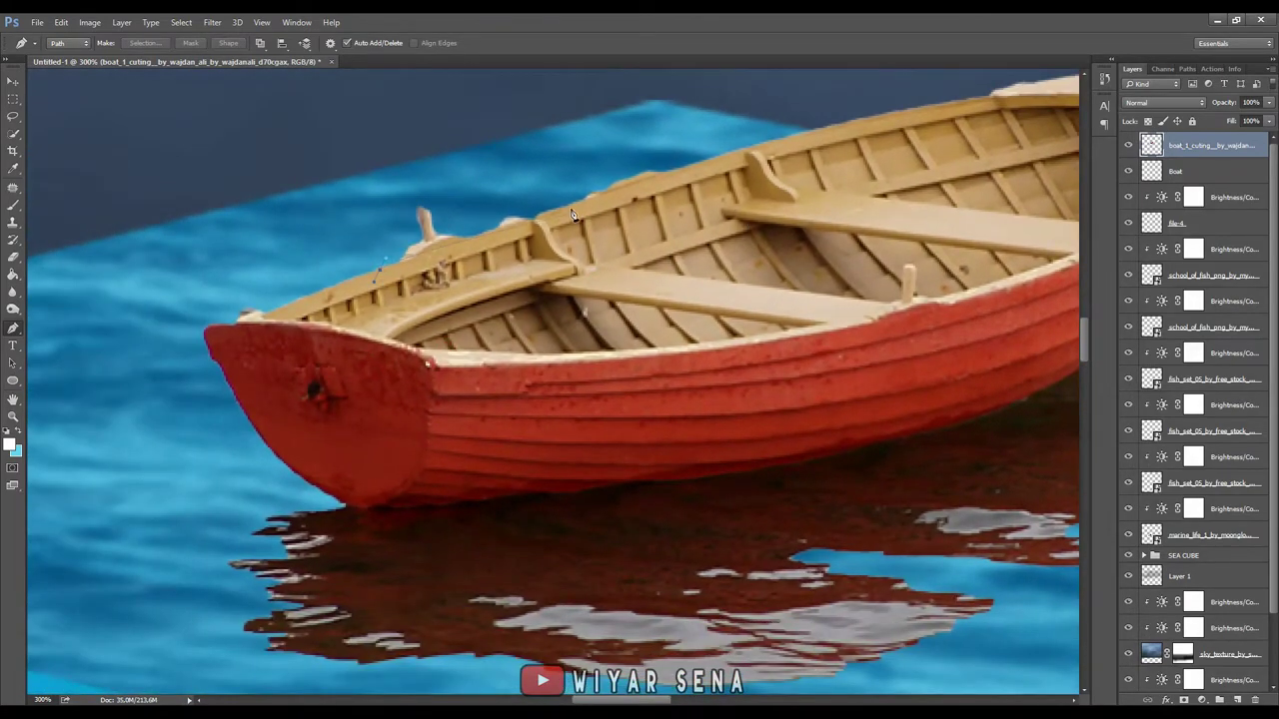
drag(597, 199, 593, 297)
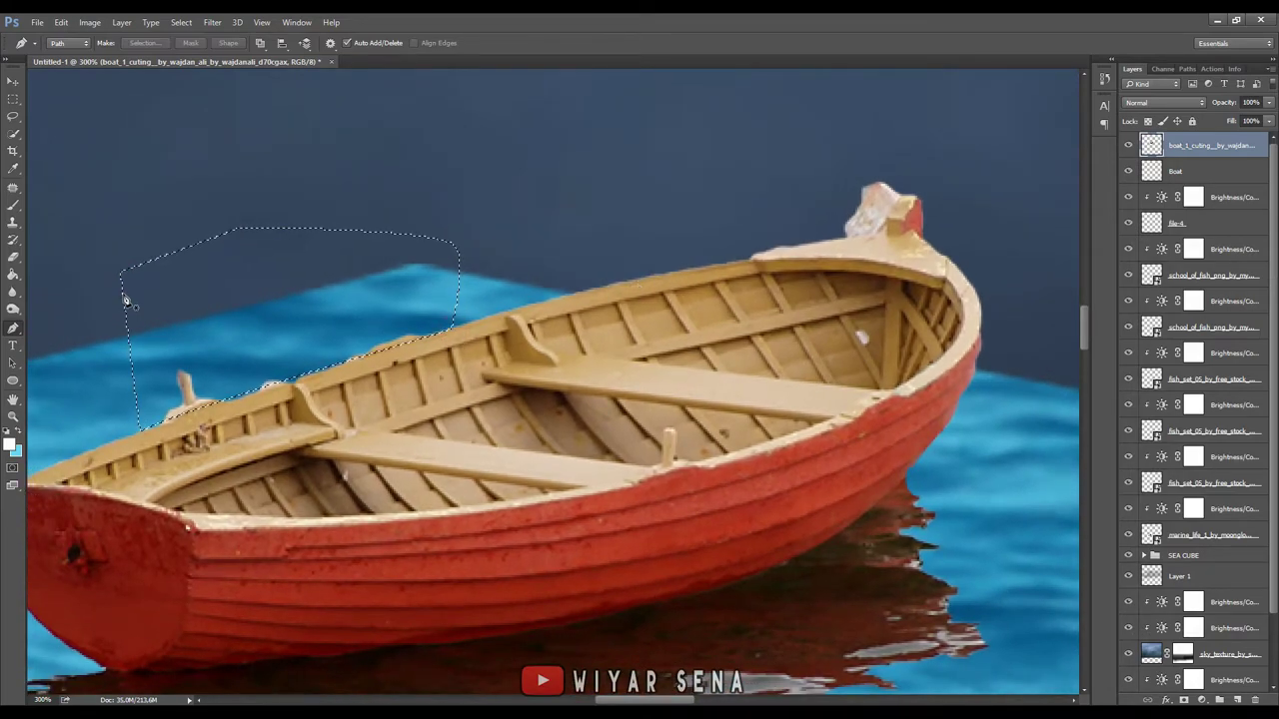
drag(662, 231, 390, 385)
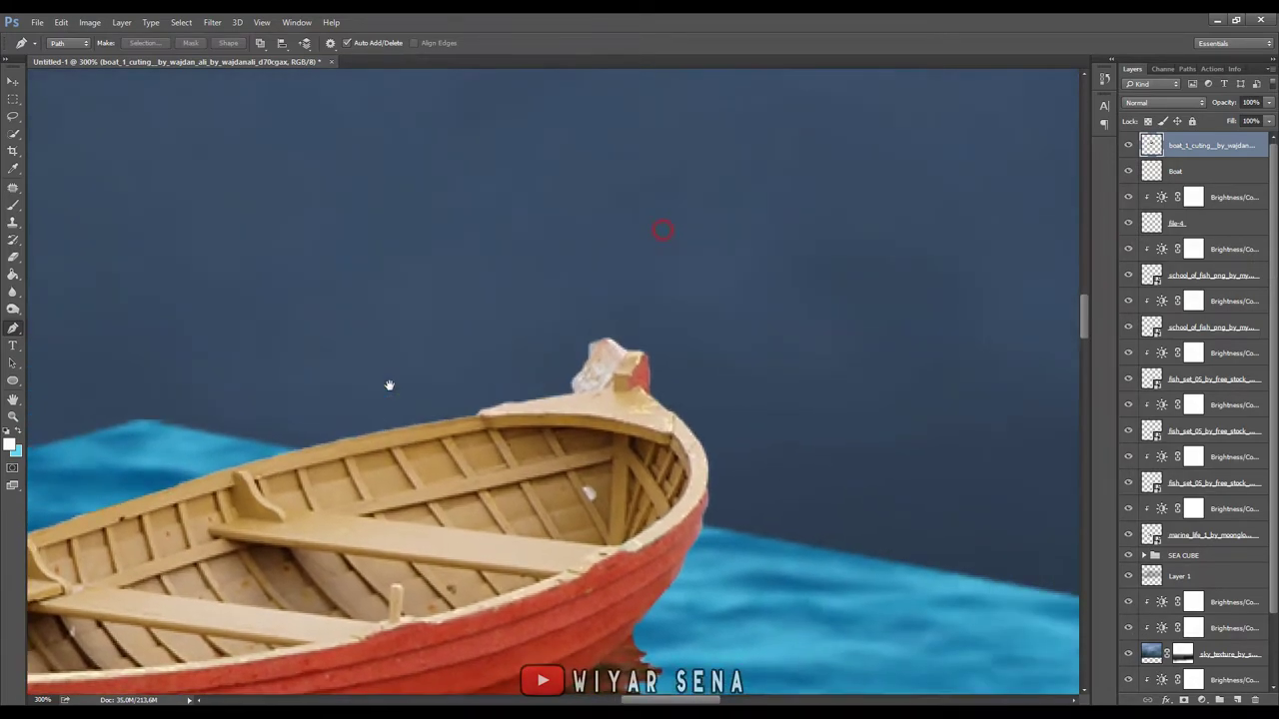
click(614, 388)
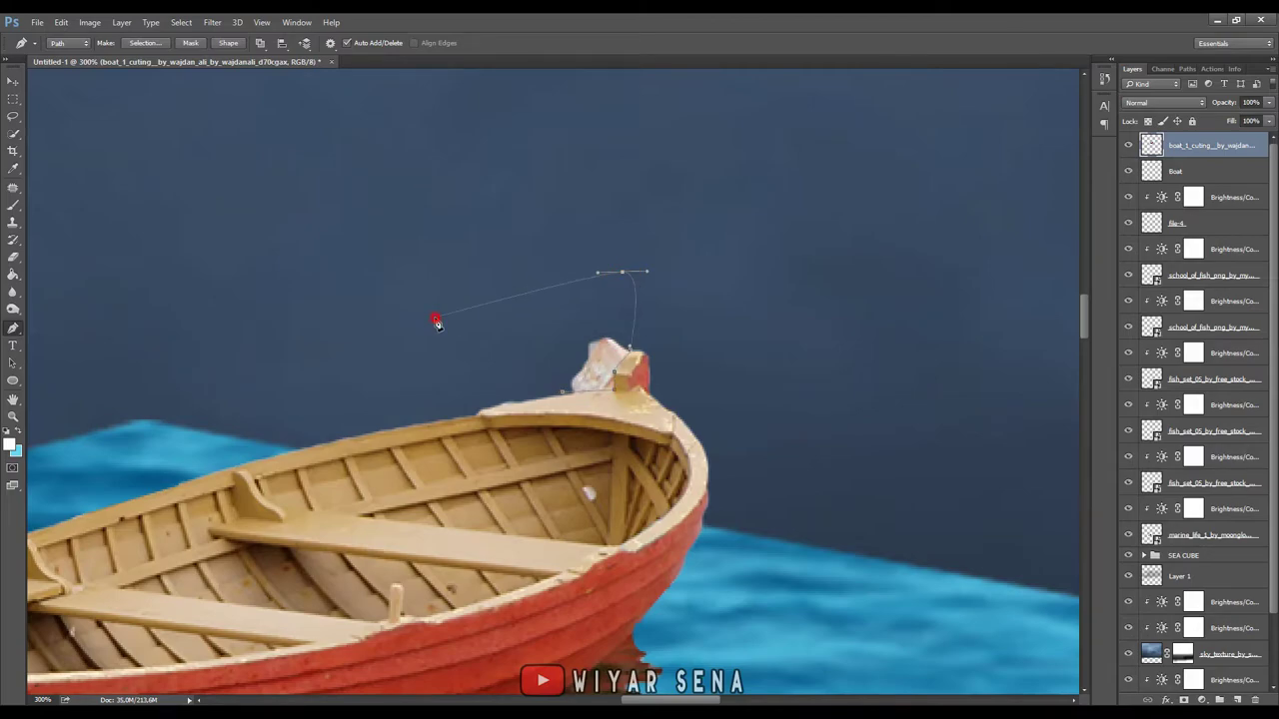
click(437, 321)
- Delete the white fragment and zoom back out to the boat on the cube
key(ctrl+Return)
key(Delete)
key(ctrl+minus)
key(ctrl+minus)
key(ctrl+minus)
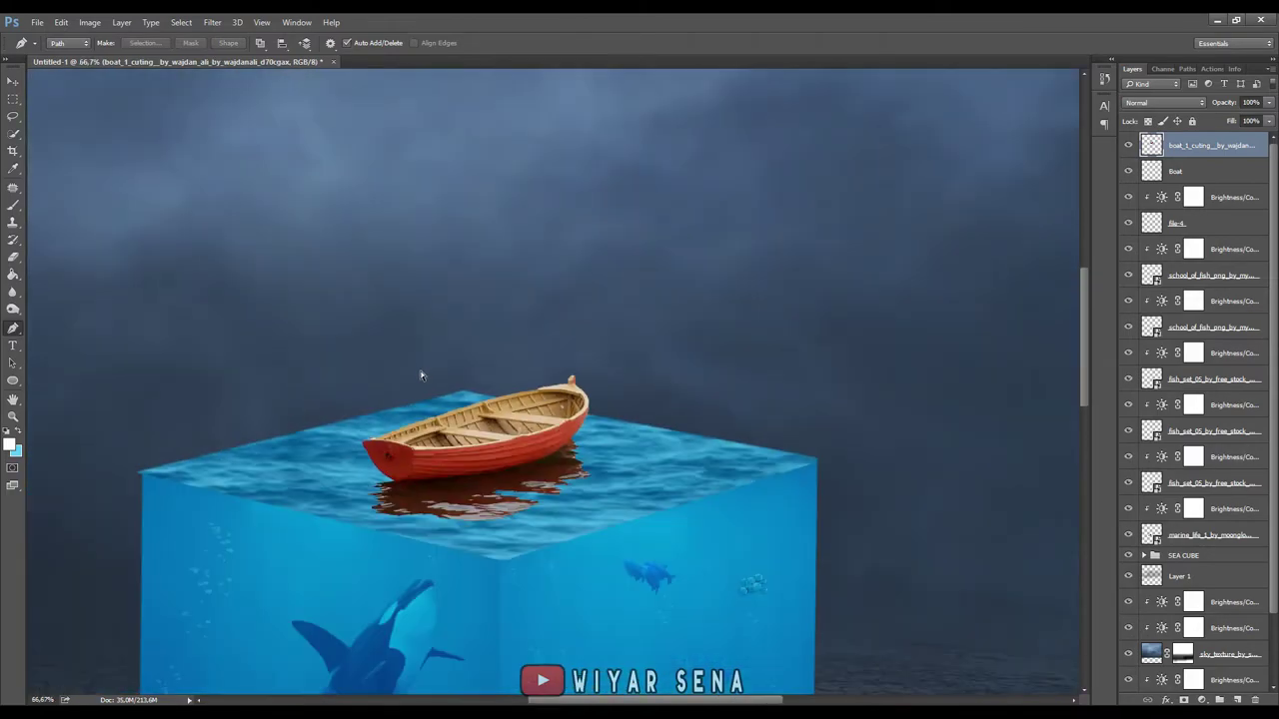
drag(387, 399, 520, 289)
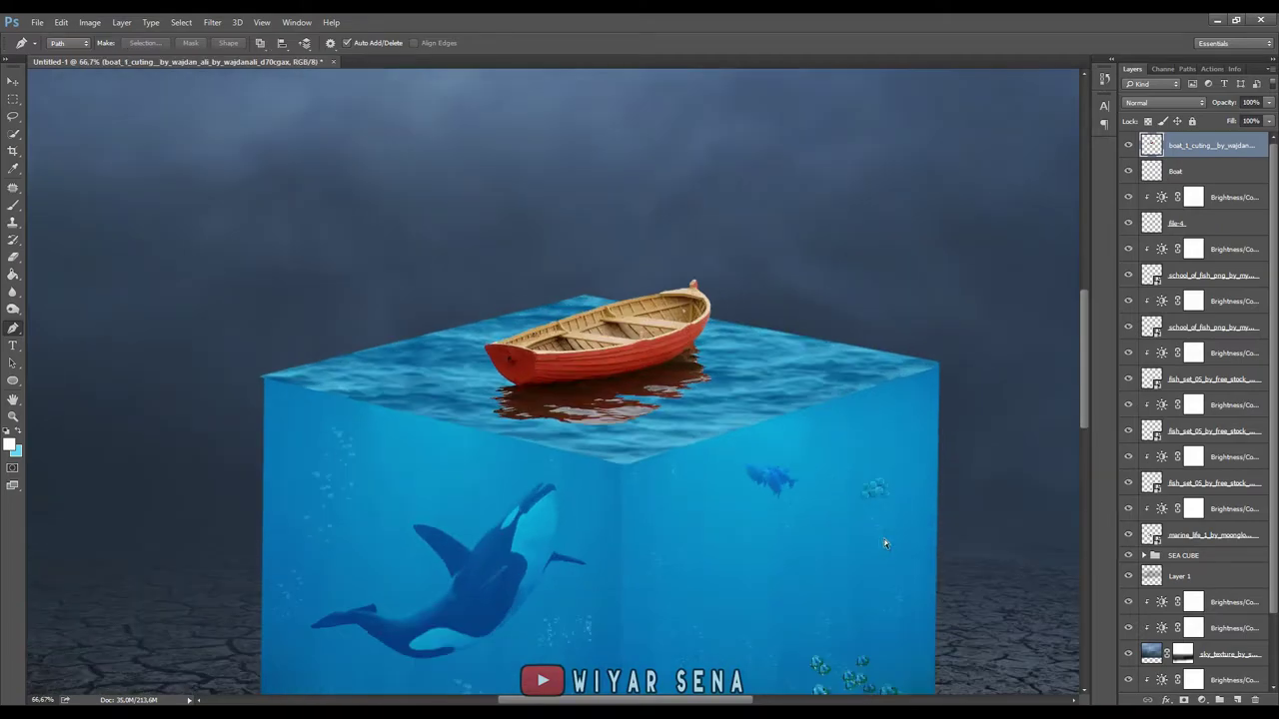
mouse_move(904, 527)
mouse_down()
mouse_move(639, 331)
mouse_move(671, 477)
mouse_up()
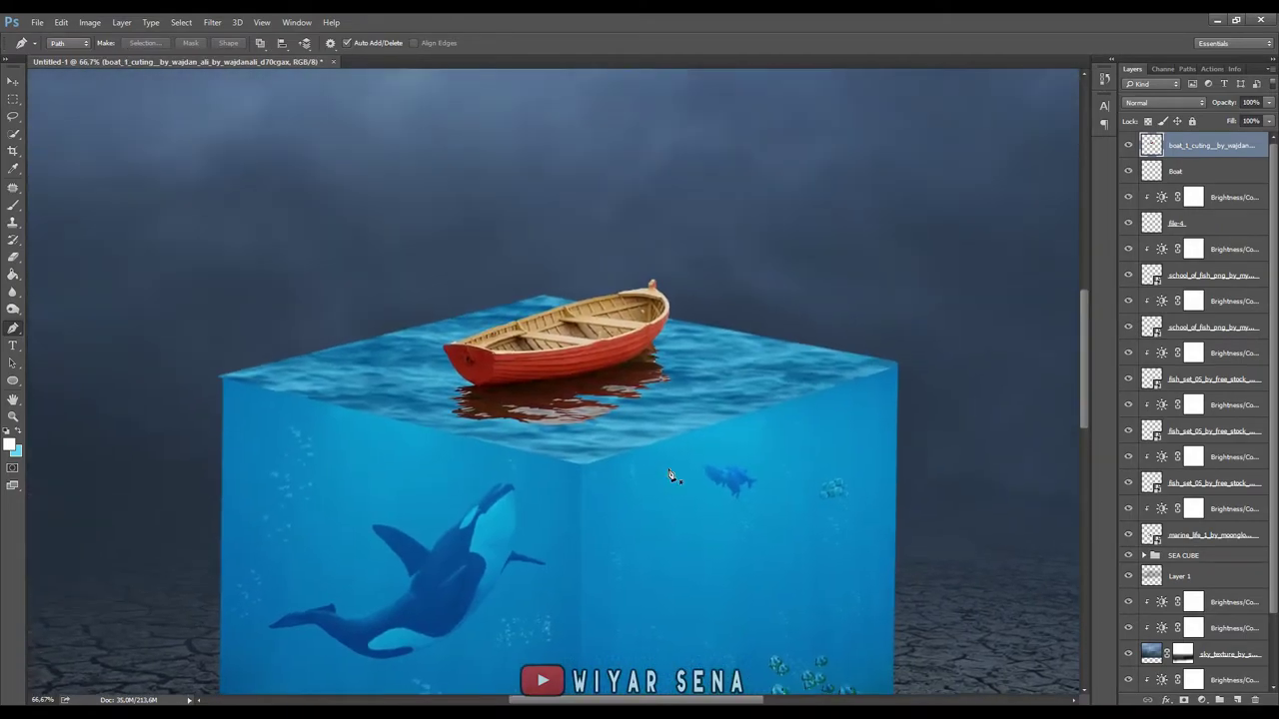
- Apply Shadows/Highlights to the boat with Amount 24 and Radius 11
click(101, 22)
click(290, 277)
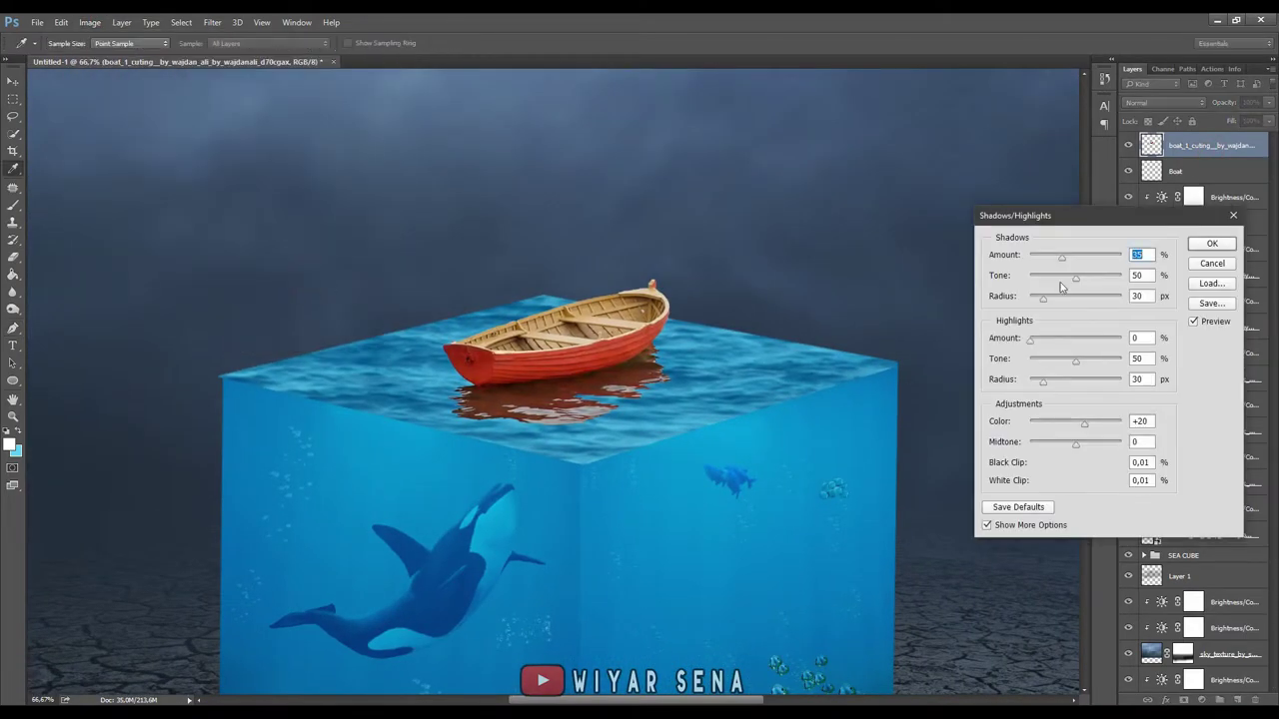
mouse_move(1081, 257)
mouse_down()
mouse_move(1051, 258)
mouse_move(1054, 300)
mouse_up()
click(1211, 244)
- Dodge the highlights of the boat's reflection with a smaller brush
key(p)
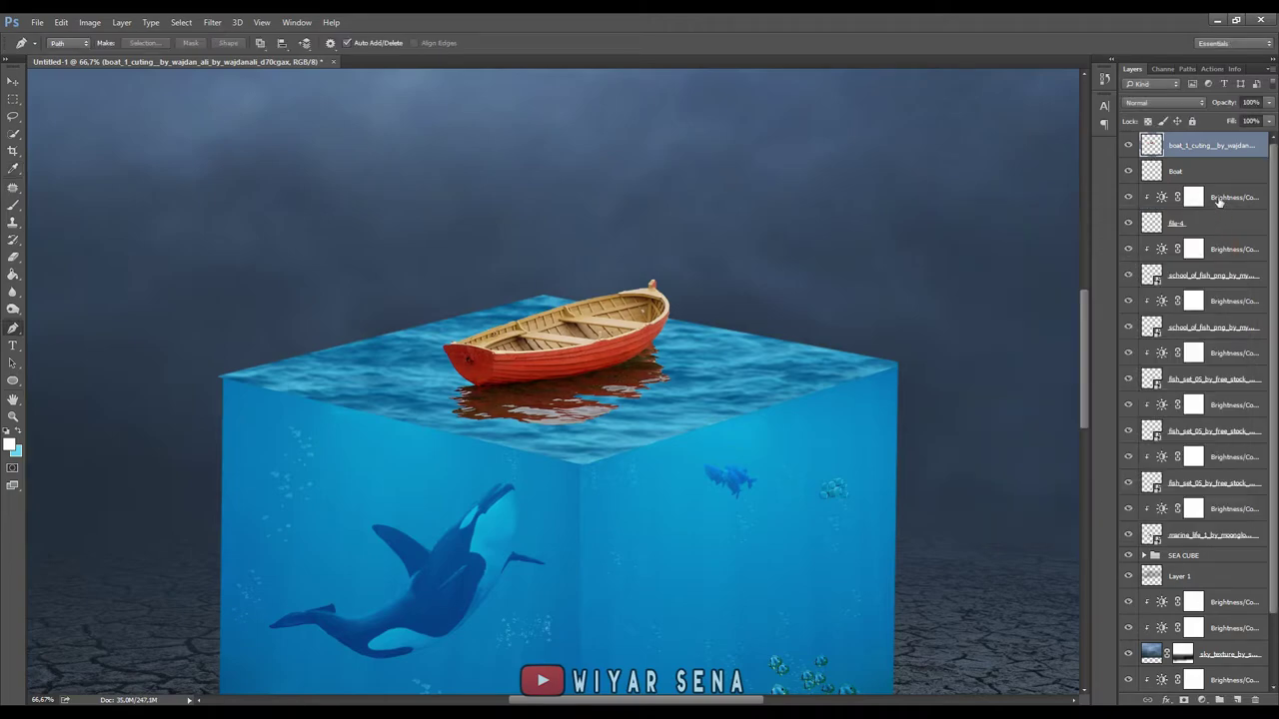
click(14, 308)
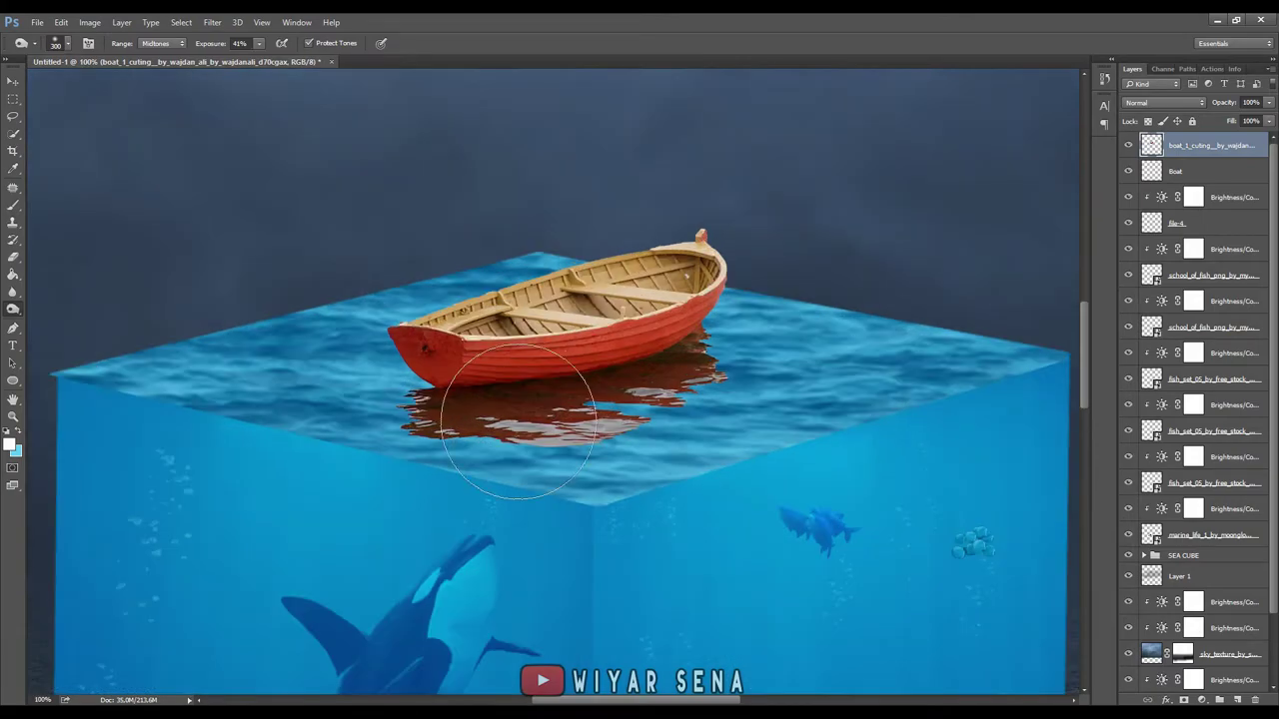
key(ctrl+plus)
click(160, 43)
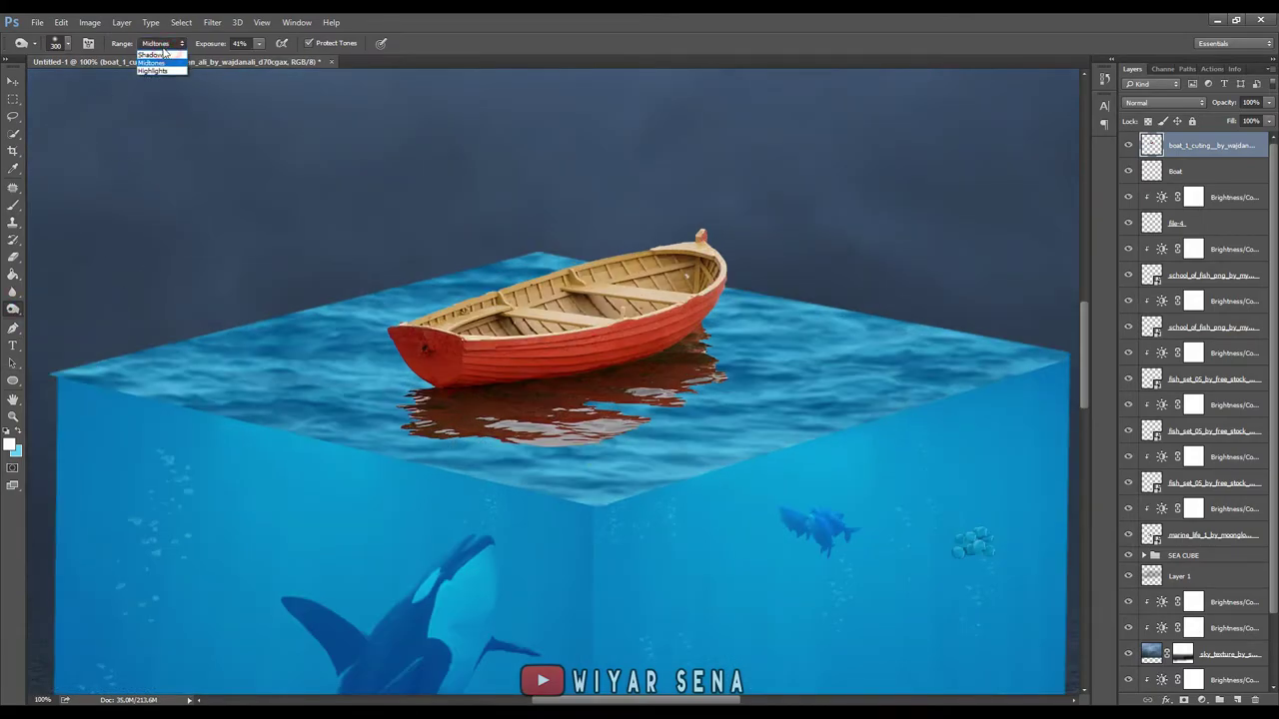
click(155, 65)
key(bracketleft)
key(bracketleft)
key(bracketleft)
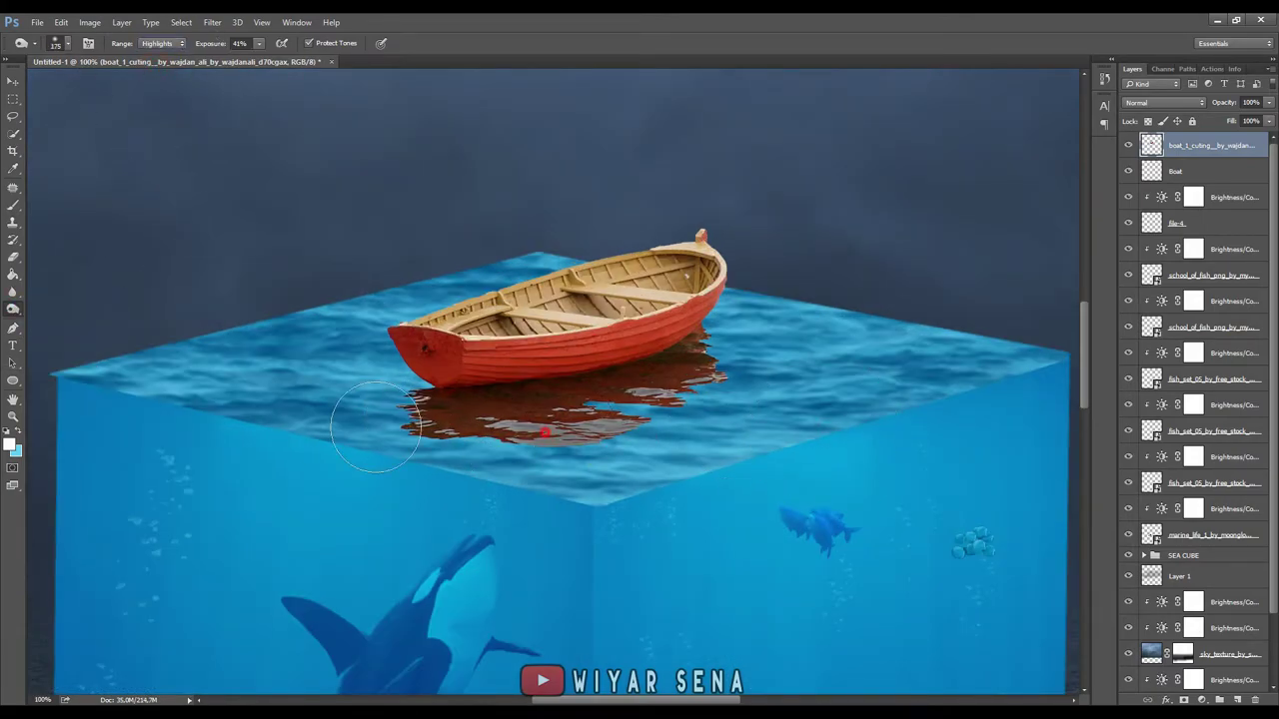
drag(565, 400, 712, 387)
scroll(1073, 490, down, 2)
scroll(893, 443, up, 1)
scroll(869, 519, up, 2)
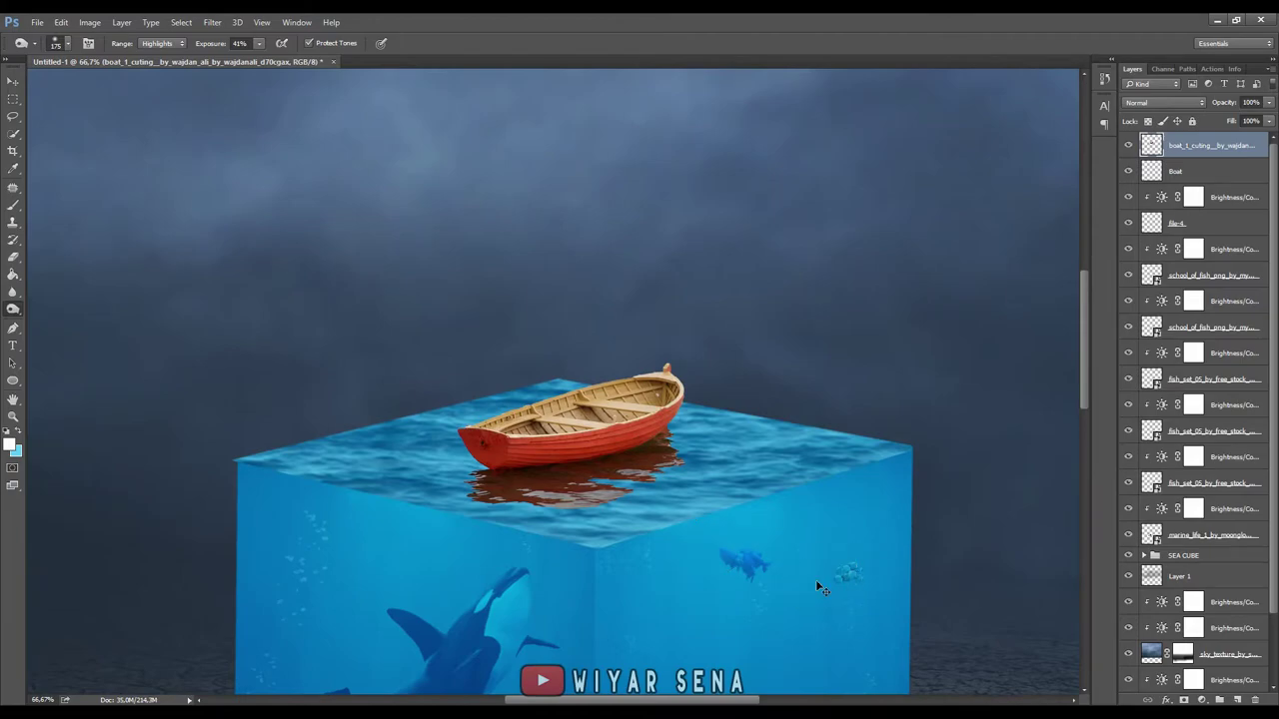
scroll(816, 584, up, 1)
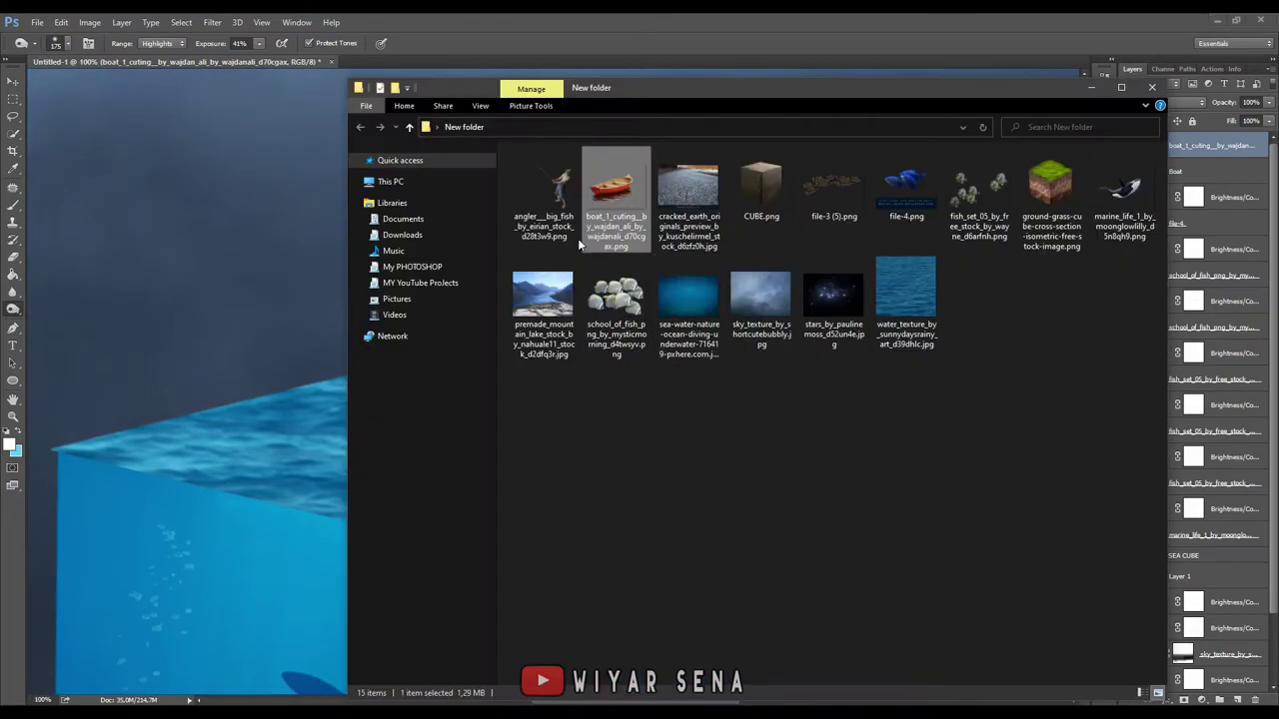
- Place the angler boy image, scaled to about 16%, standing in the boat
mouse_move(544, 200)
mouse_down()
mouse_move(357, 417)
mouse_move(311, 385)
mouse_up()
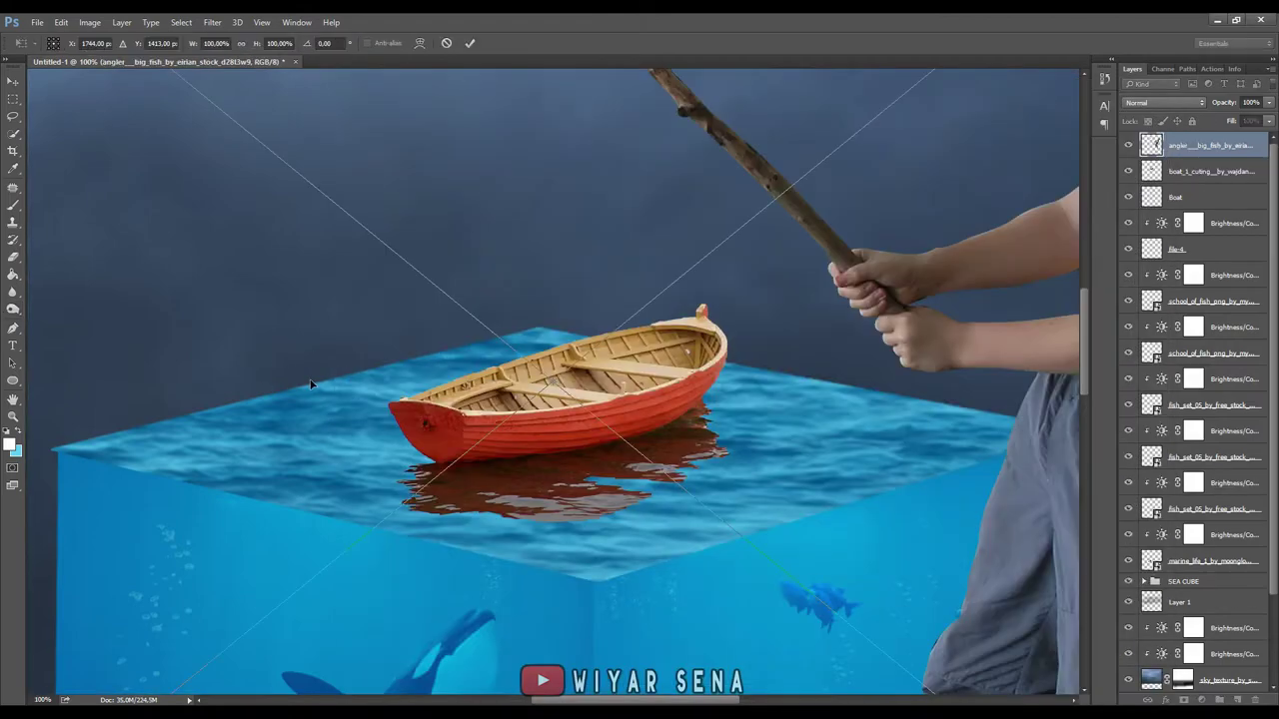
scroll(691, 428, down, 4)
drag(788, 132, 433, 320)
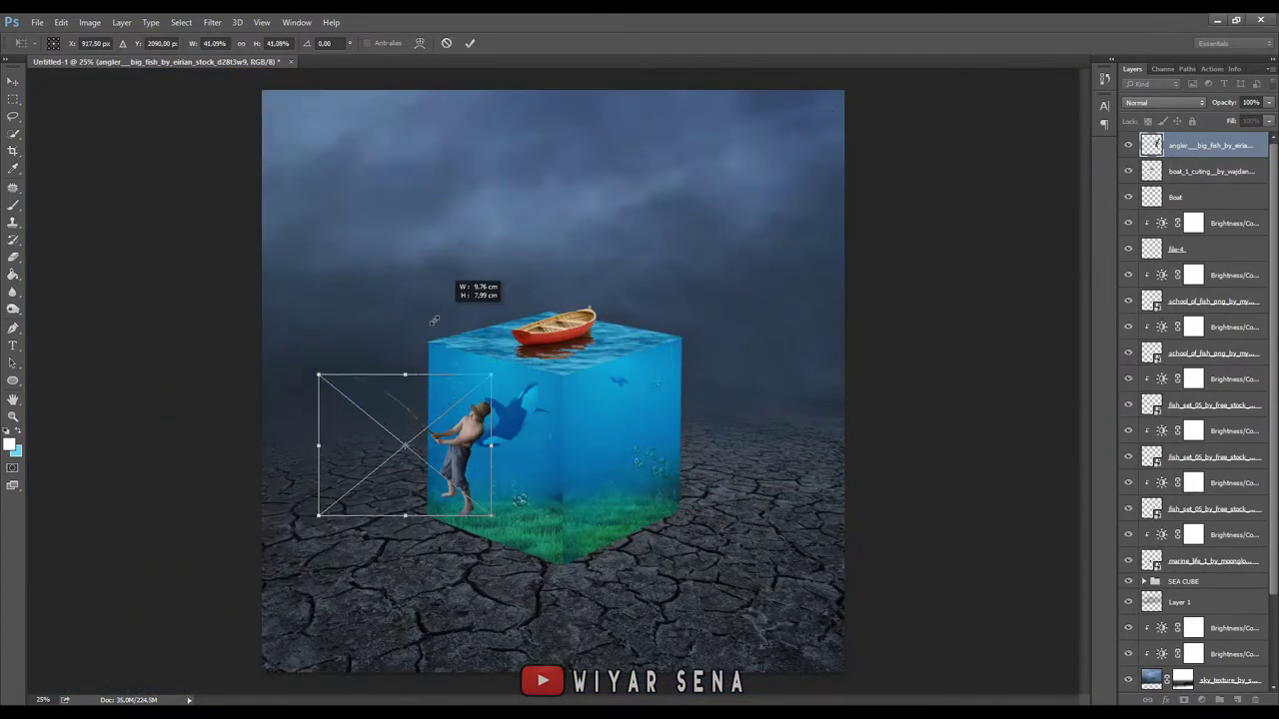
drag(439, 440, 566, 242)
drag(616, 177, 571, 232)
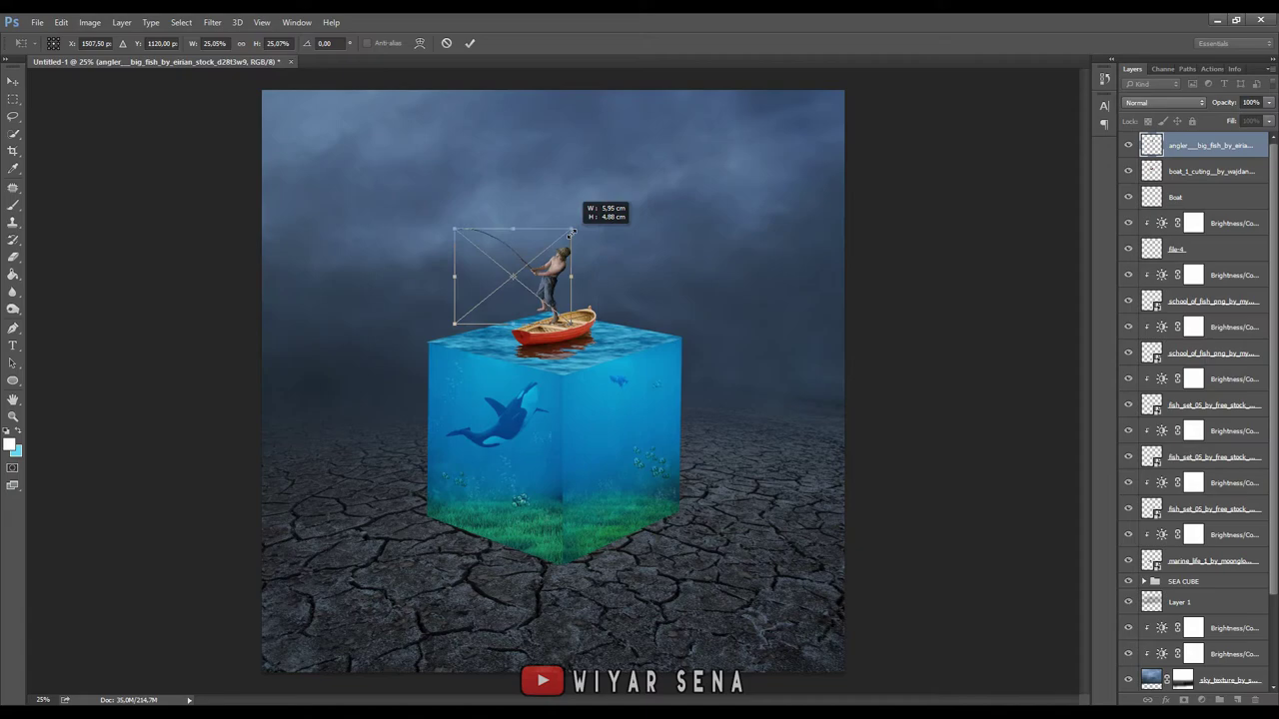
scroll(559, 271, up, 1)
scroll(559, 272, up, 2)
drag(549, 289, 583, 377)
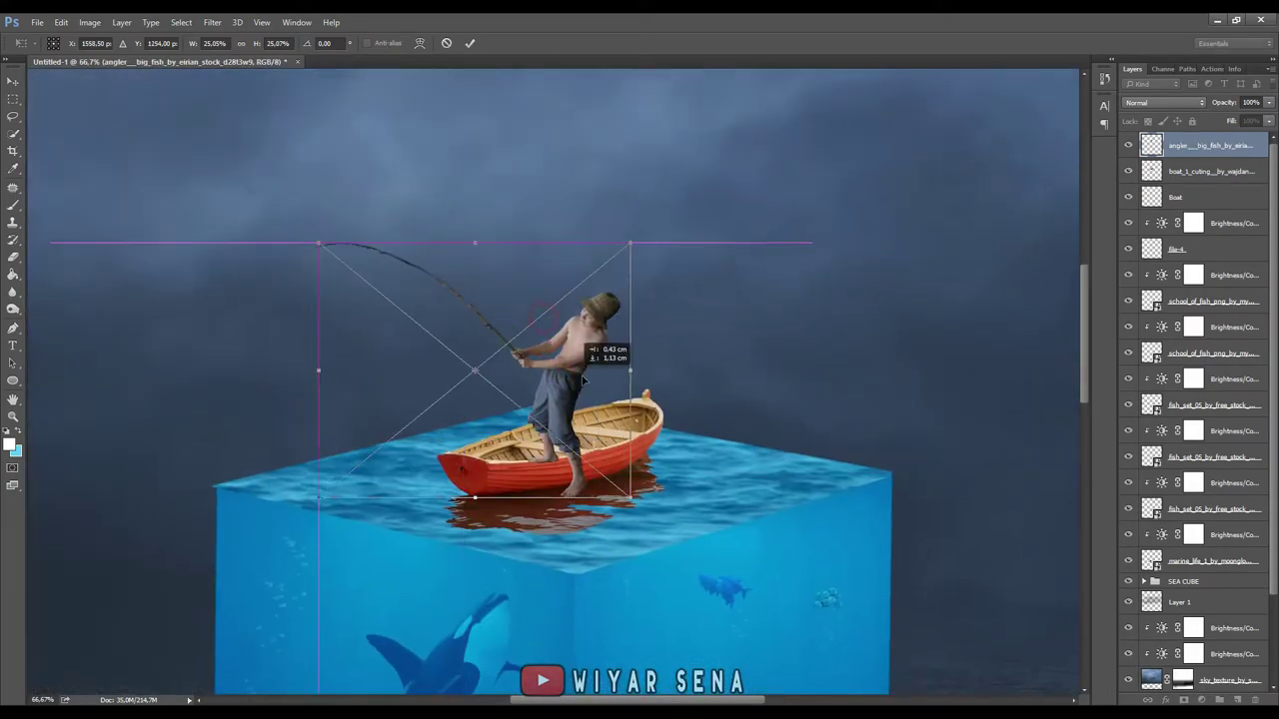
drag(629, 243, 543, 323)
mouse_move(524, 381)
mouse_down()
mouse_move(603, 368)
mouse_move(584, 378)
mouse_move(710, 234)
mouse_move(580, 368)
mouse_up()
- Shrink the boy slightly more, warp his figure, and commit the transform
scroll(579, 387, up, 1)
scroll(580, 388, up, 2)
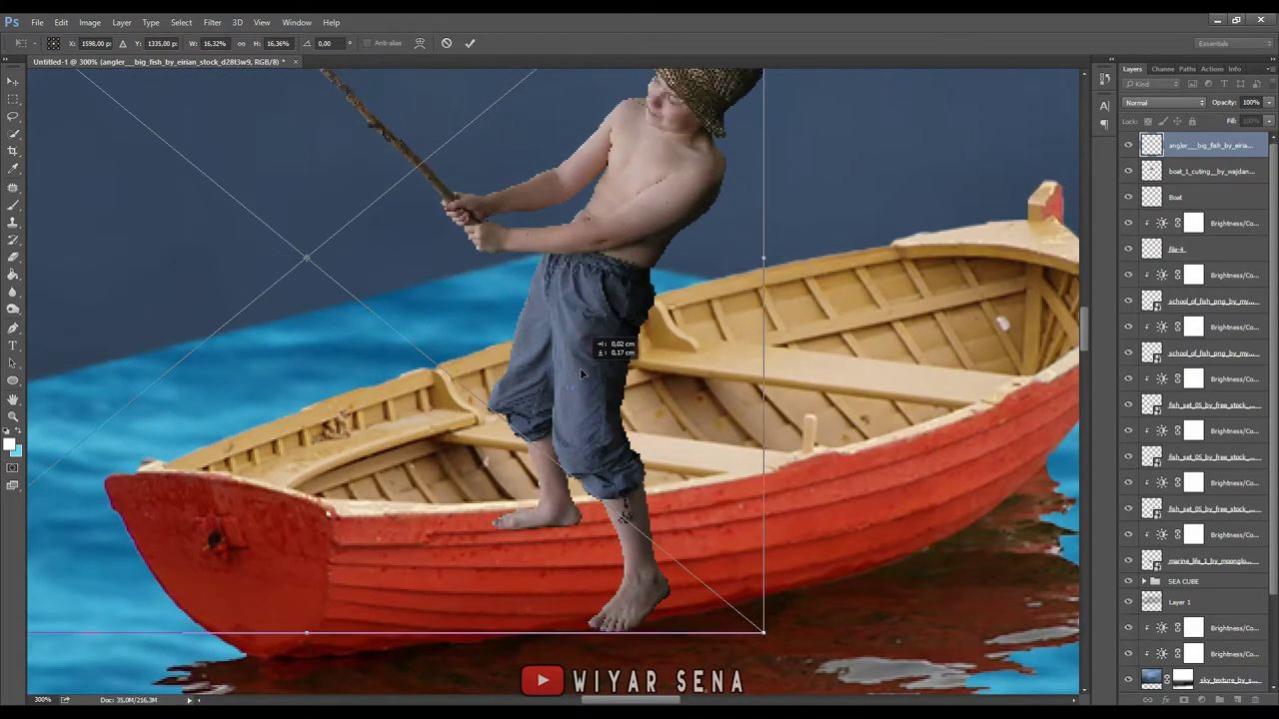
scroll(574, 380, down, 1)
scroll(554, 440, down, 1)
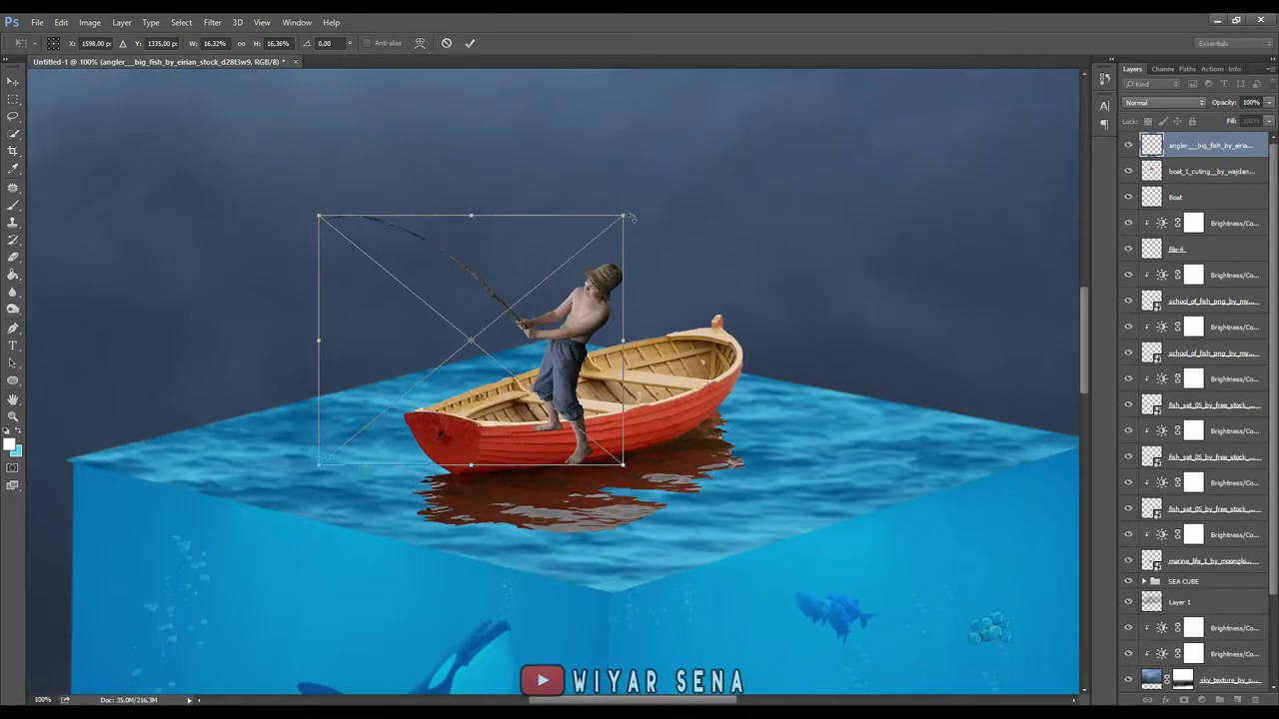
drag(630, 217, 601, 228)
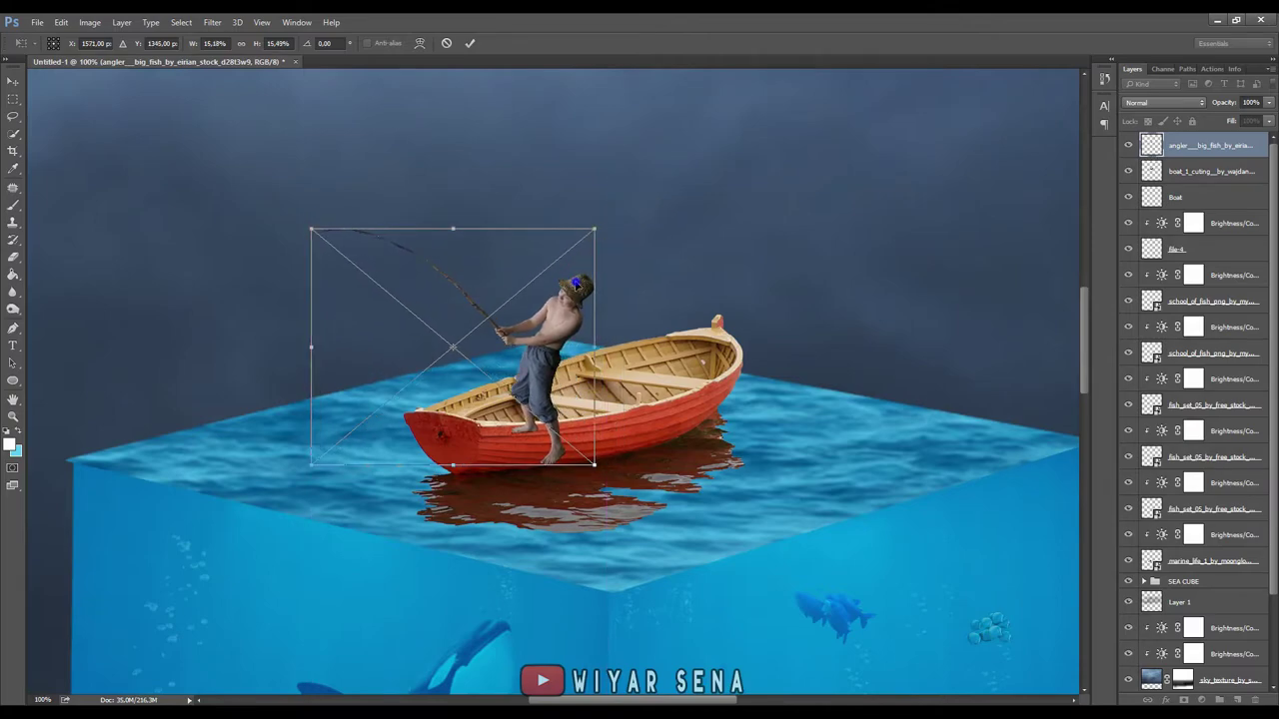
right_click(576, 285)
click(609, 378)
drag(591, 463, 579, 455)
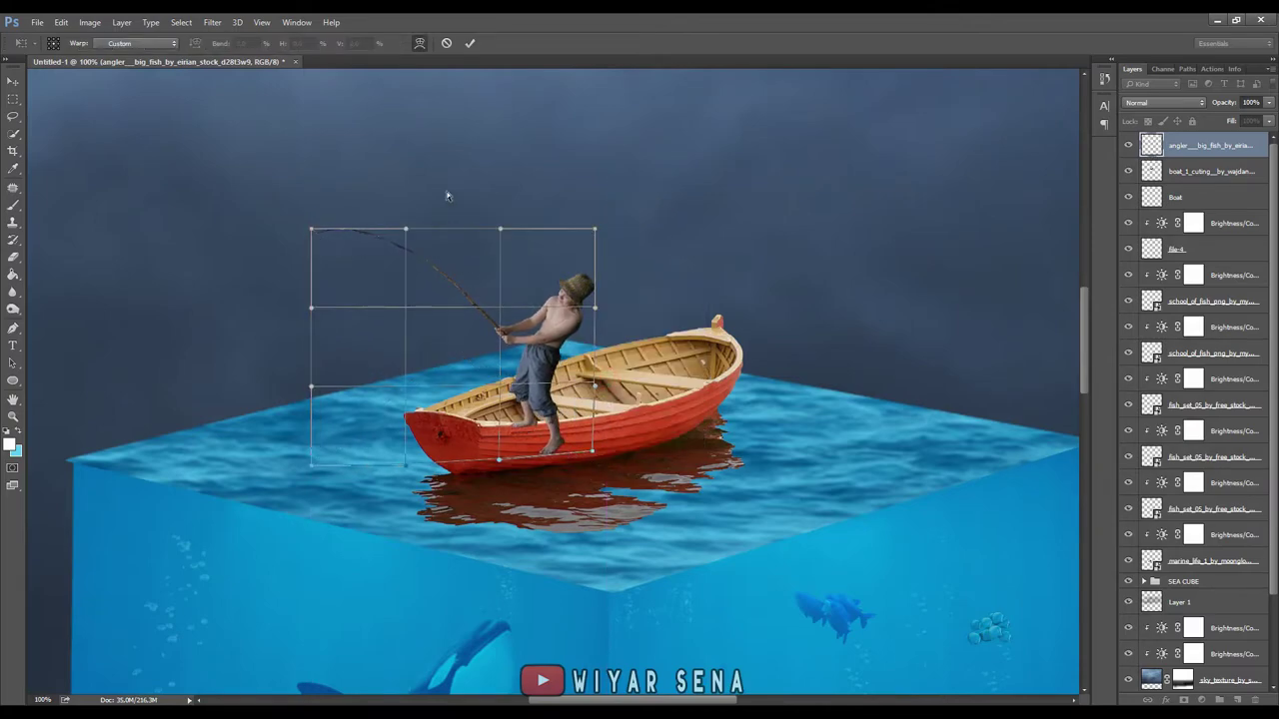
click(468, 44)
- Rasterize the boy's layer and brighten its shadows with Shadows/Highlights
right_click(1216, 145)
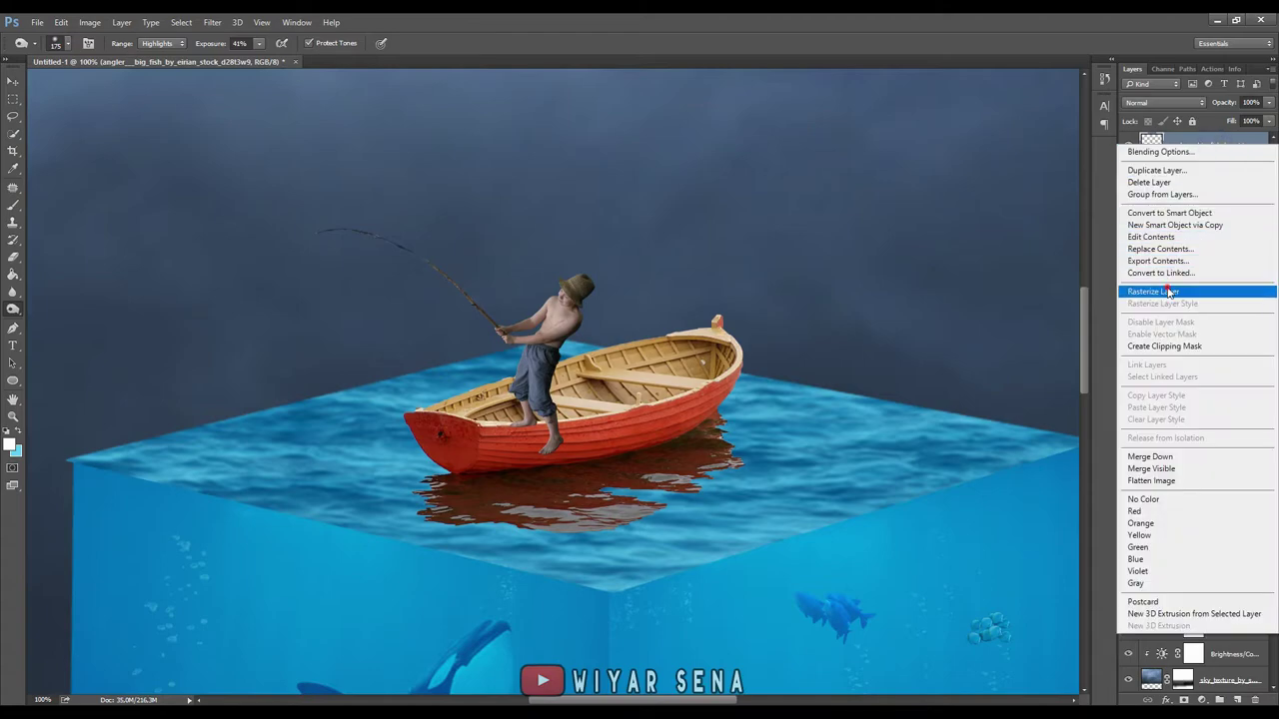
click(1149, 288)
click(89, 22)
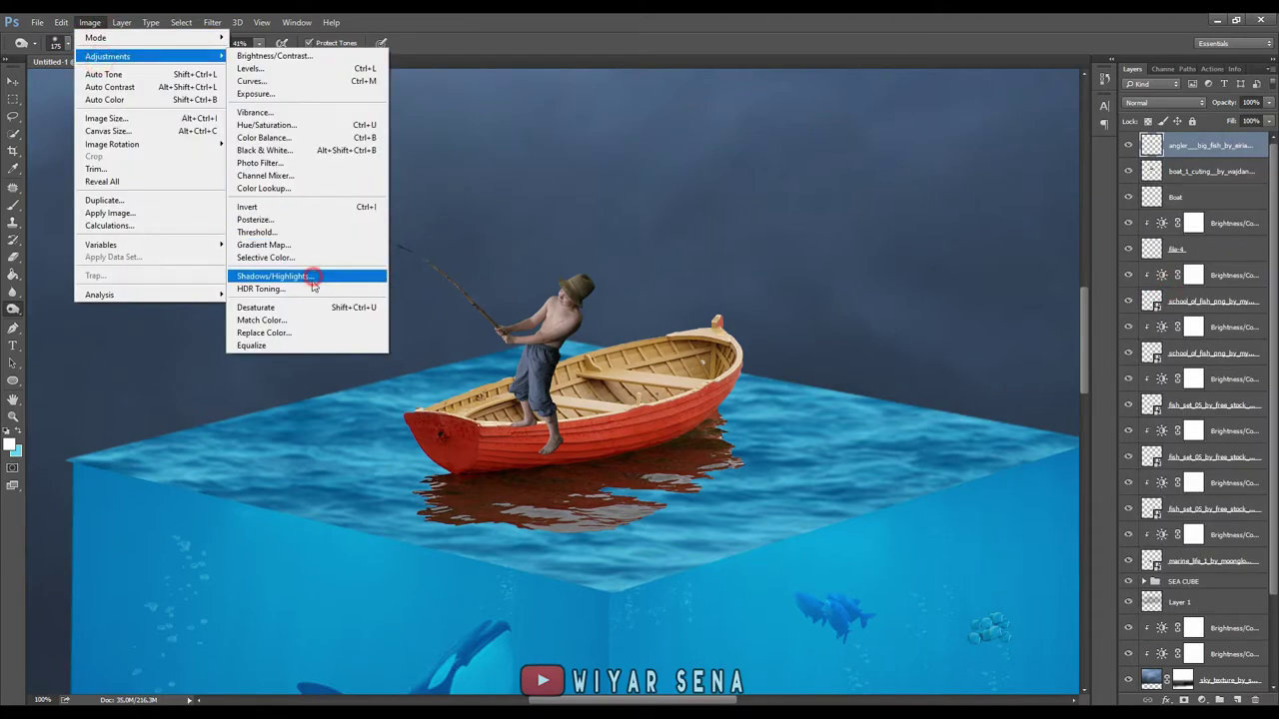
click(275, 276)
drag(1062, 255, 1084, 262)
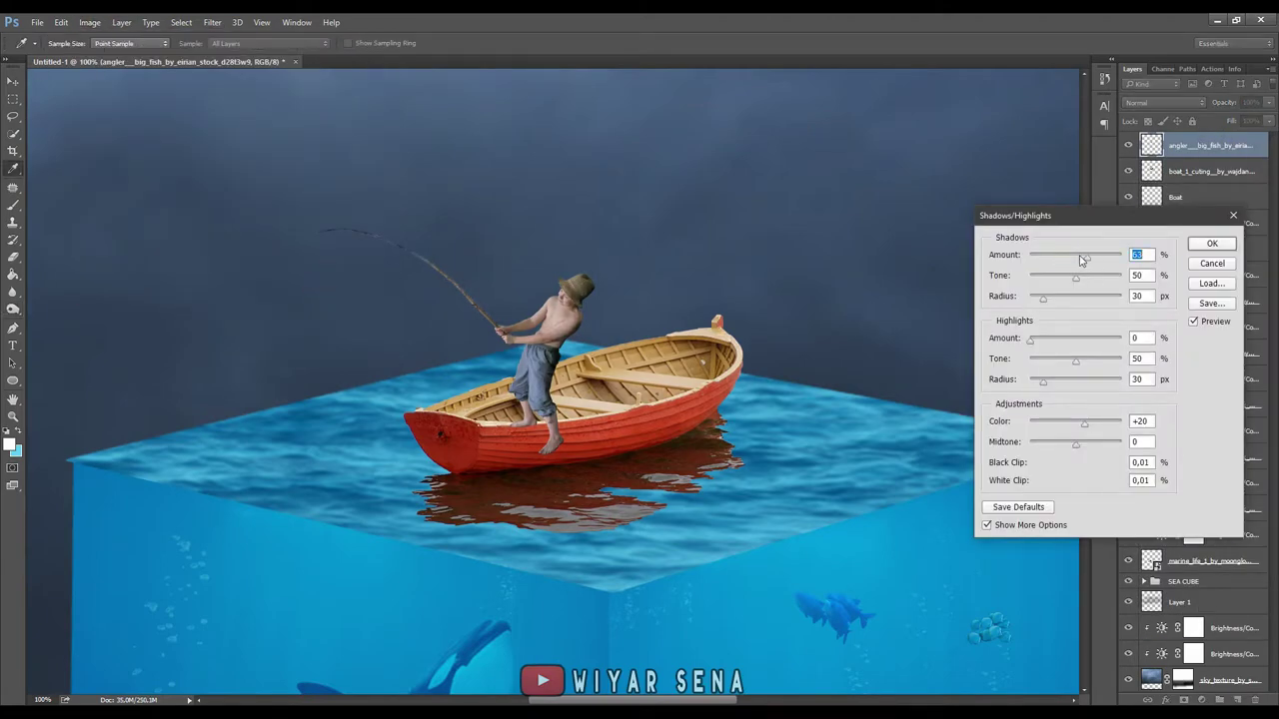
click(1224, 248)
- Add a Hue/Saturation adjustment layer with Saturation +46 above the boy
click(1201, 699)
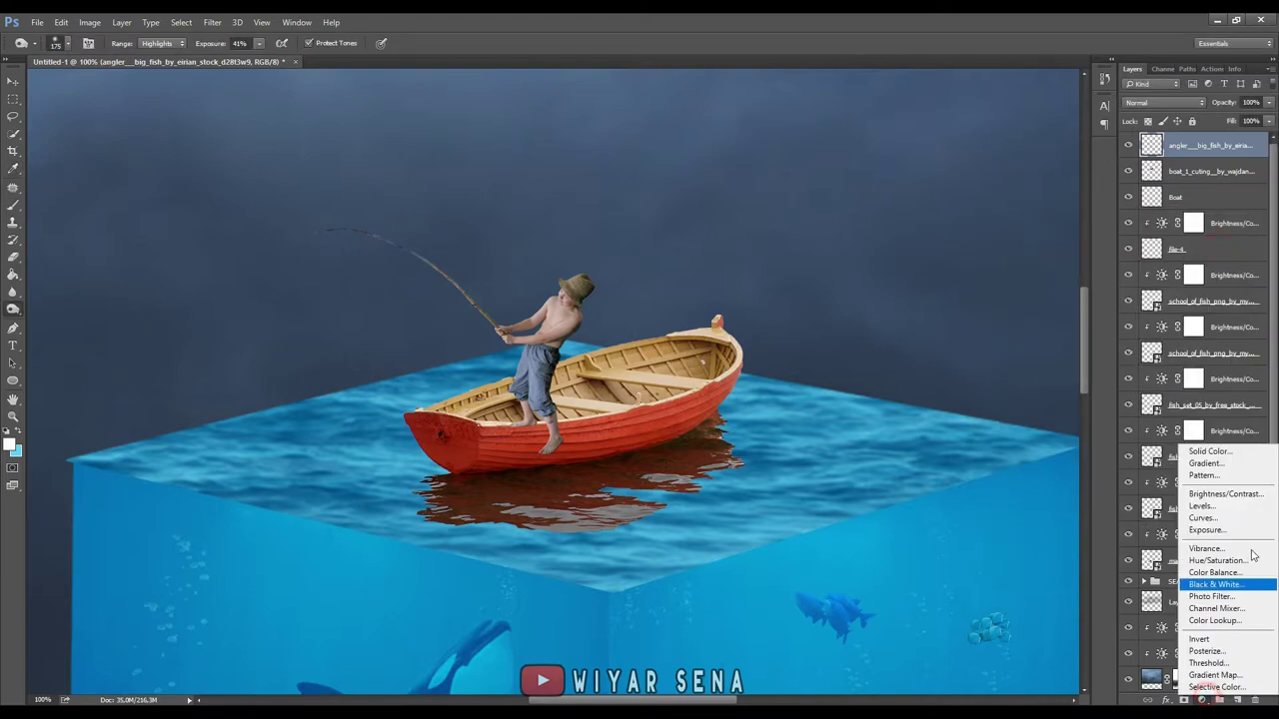
click(1213, 586)
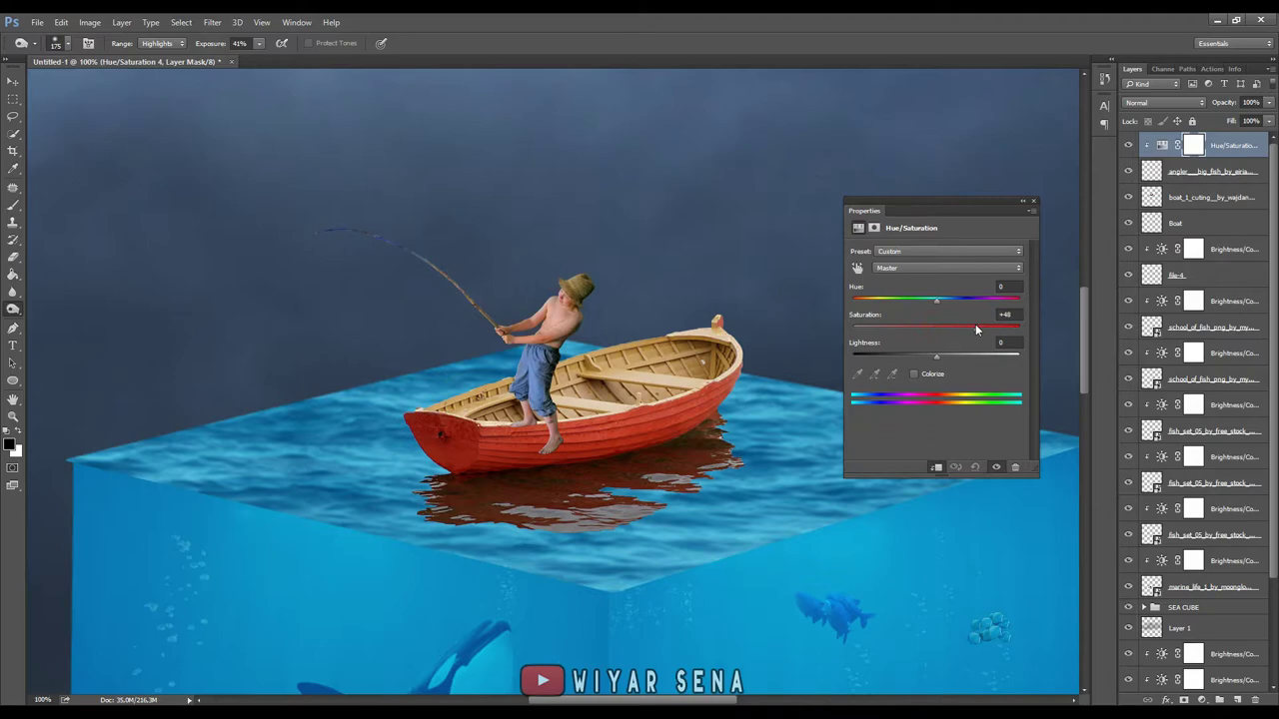
click(1034, 201)
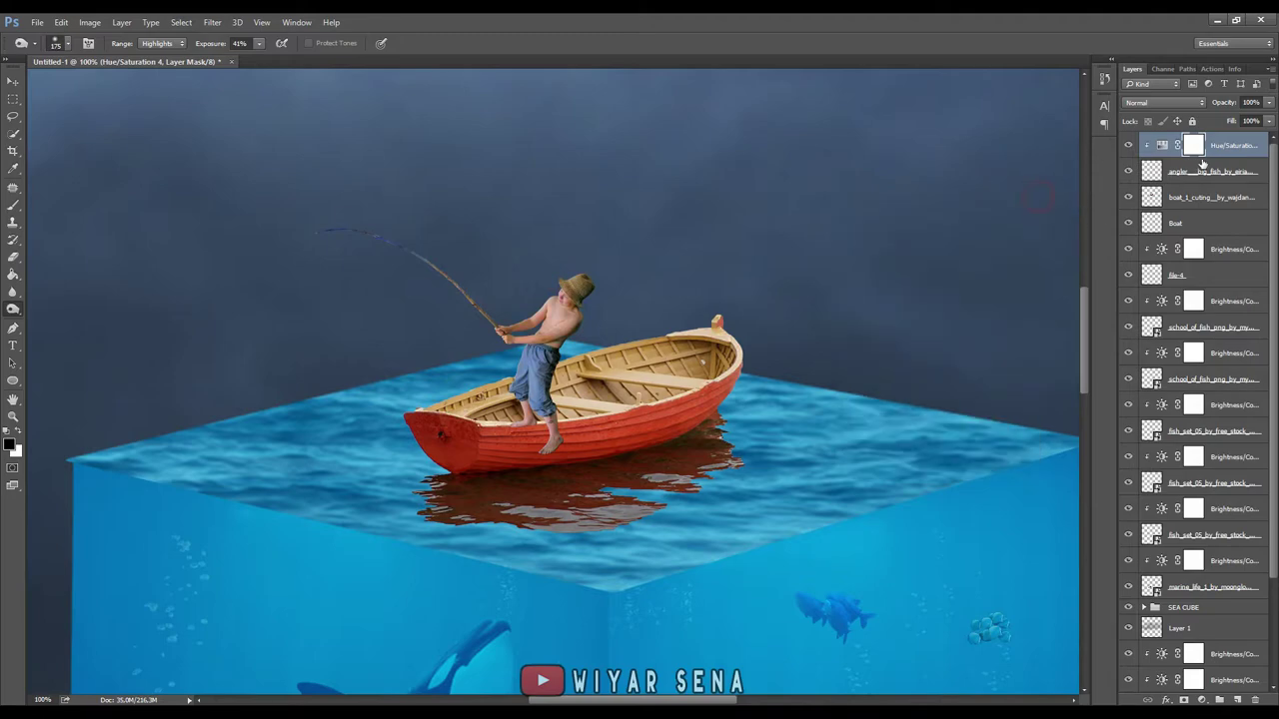
click(1203, 173)
- Add a layer mask to the boy and fill the traced foot selection black to hide it
scroll(515, 441, up, 8)
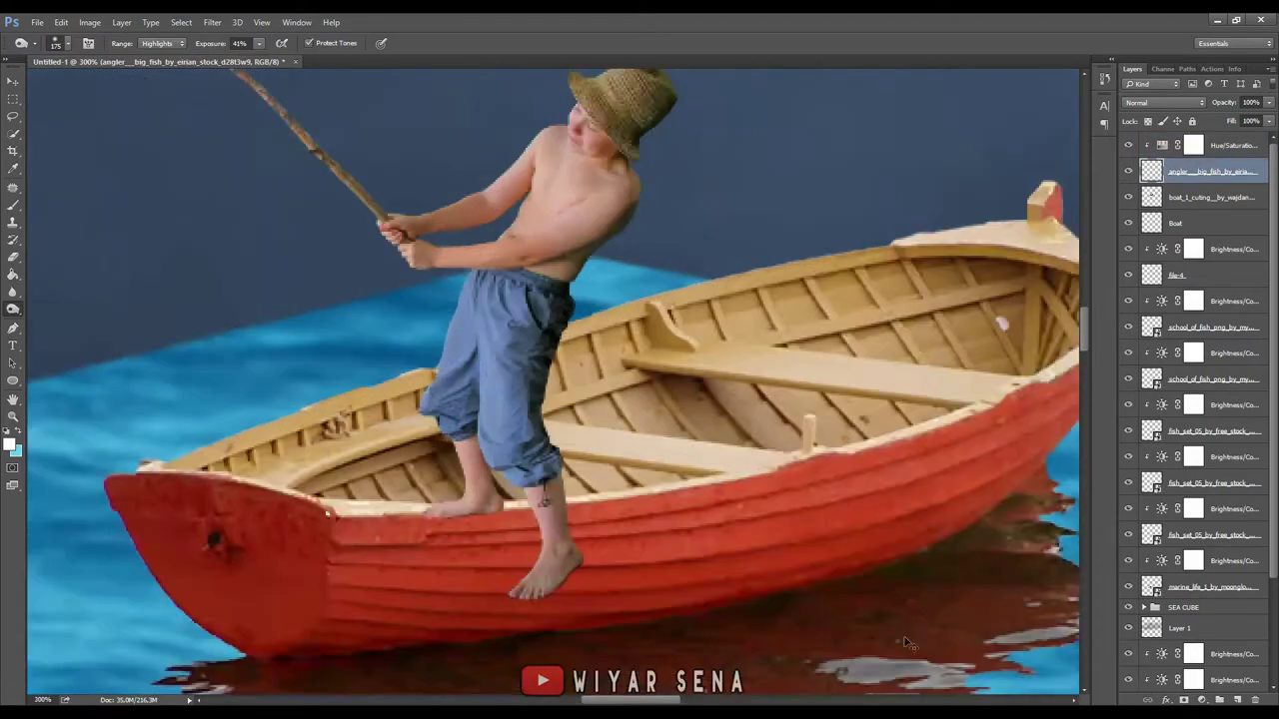
key(p)
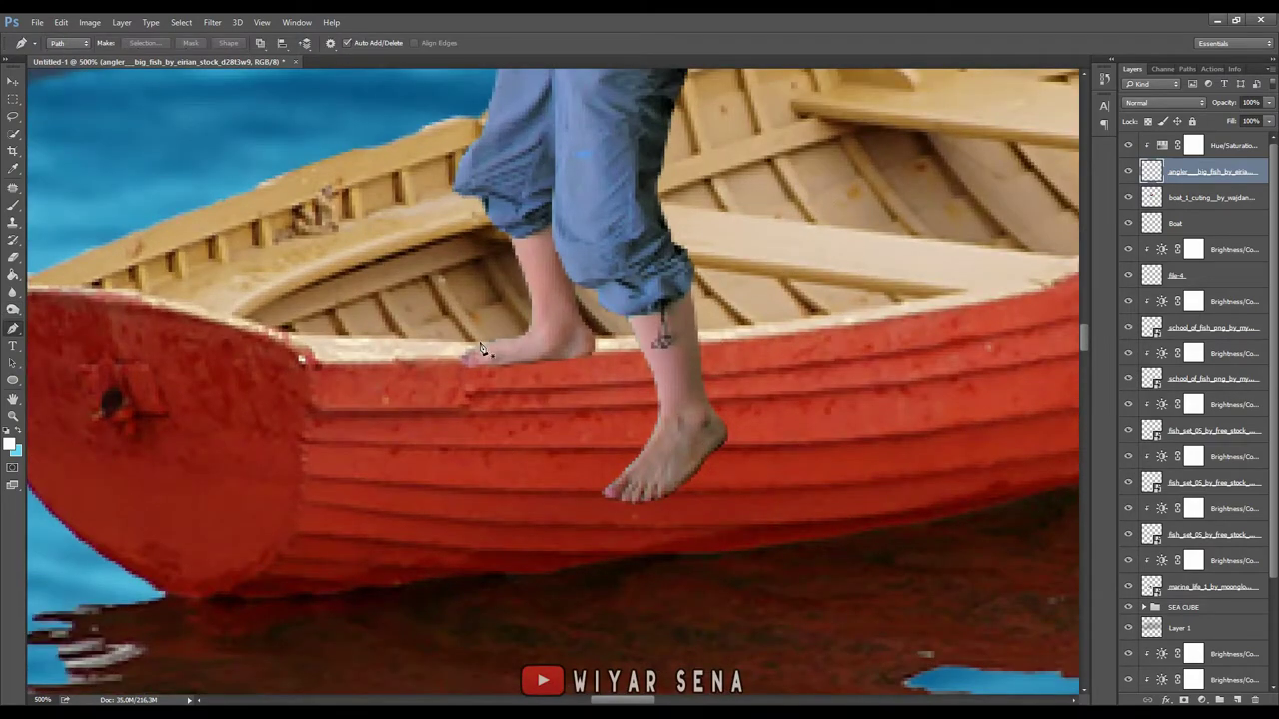
click(1180, 701)
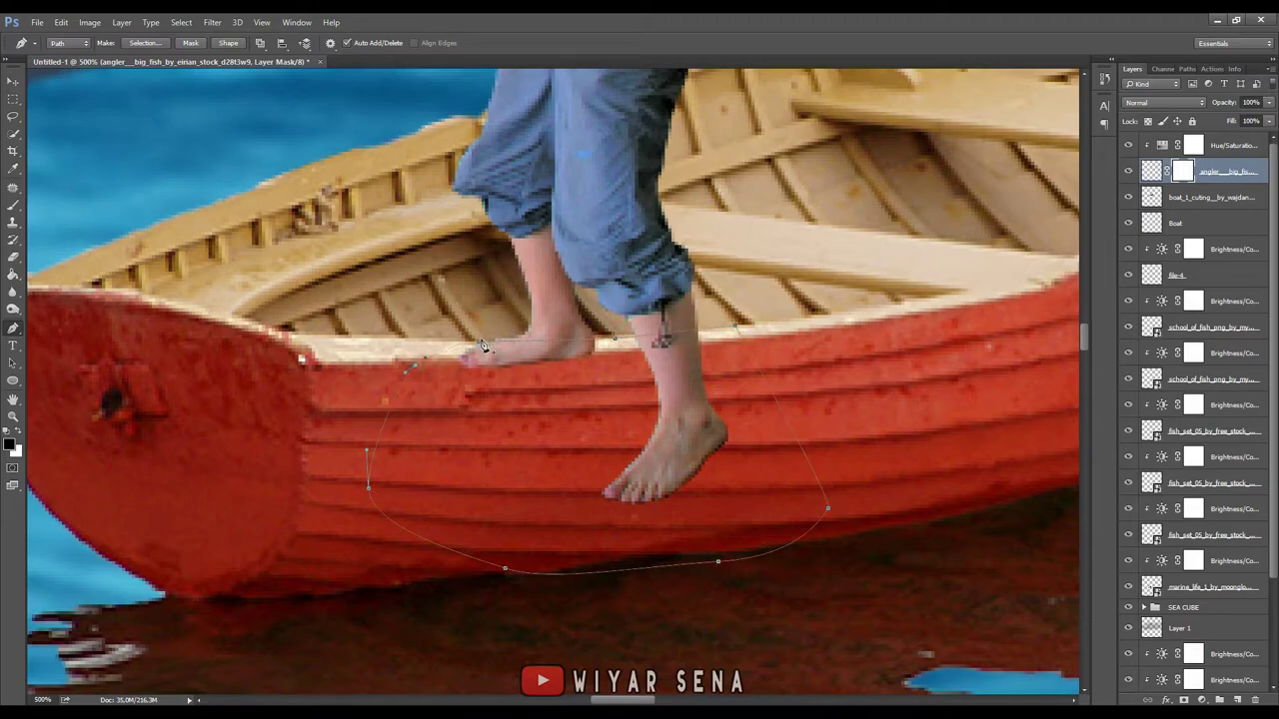
key(ctrl+Return)
key(g)
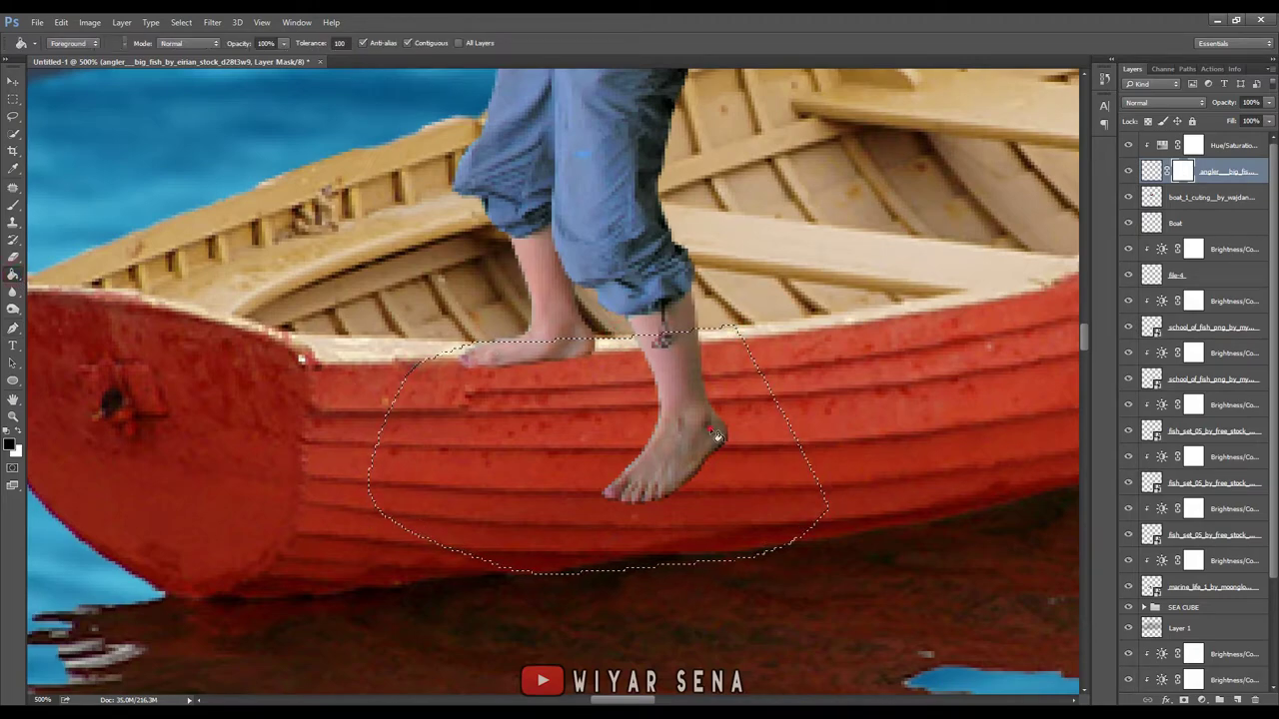
click(713, 441)
key(ctrl+d)
key(ctrl+minus)
key(ctrl+minus)
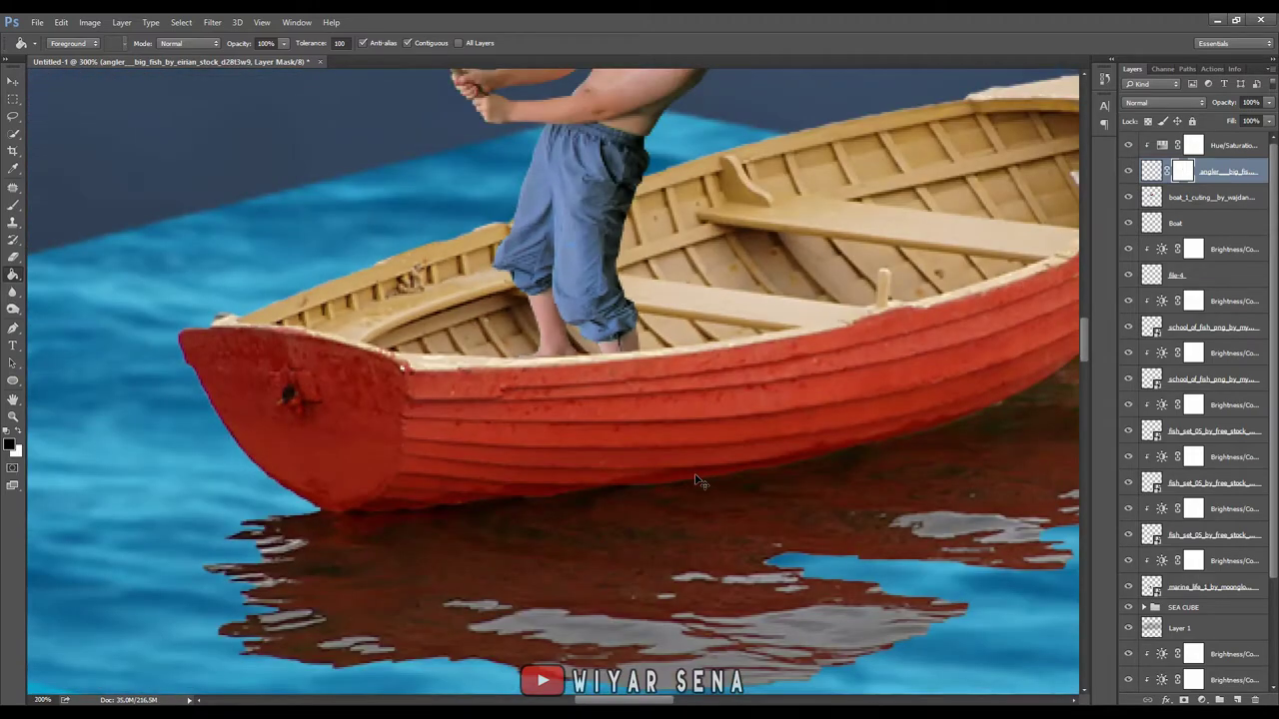
key(ctrl+minus)
drag(565, 473, 804, 714)
click(1247, 152)
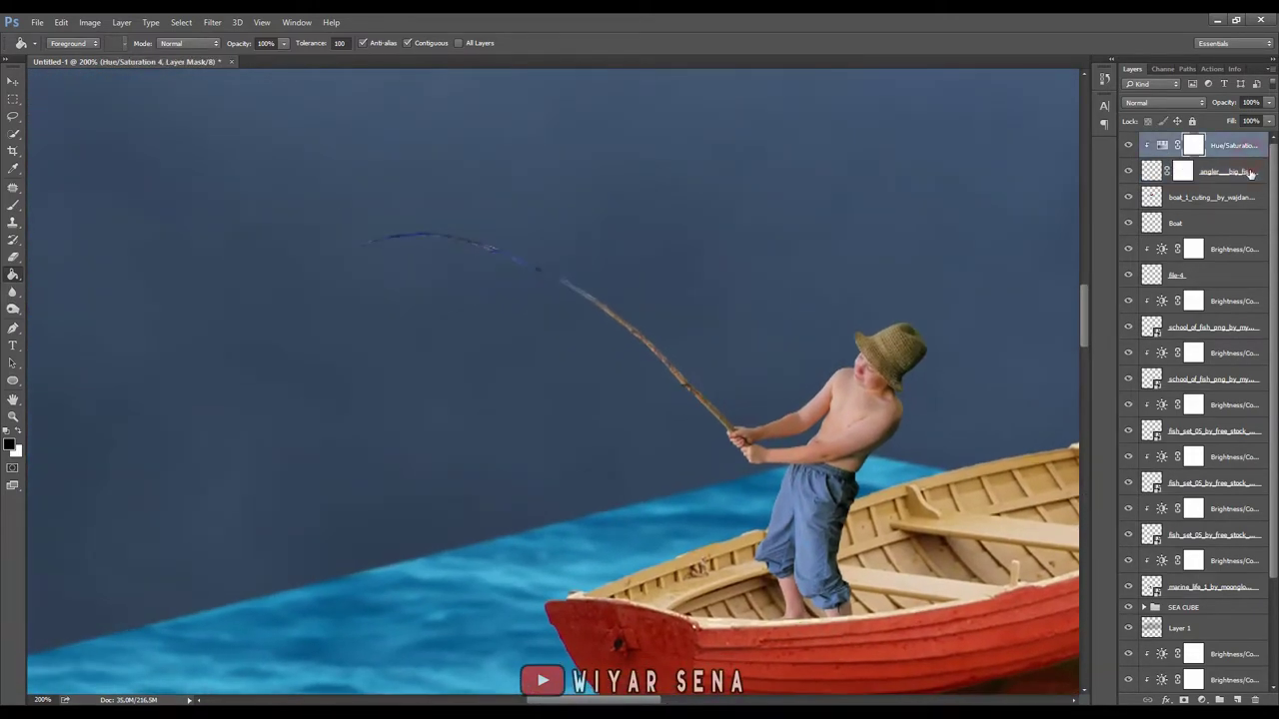
- Create a new layer and set up a 1 px brush for the fishing line
click(1236, 699)
key(ctrl+plus)
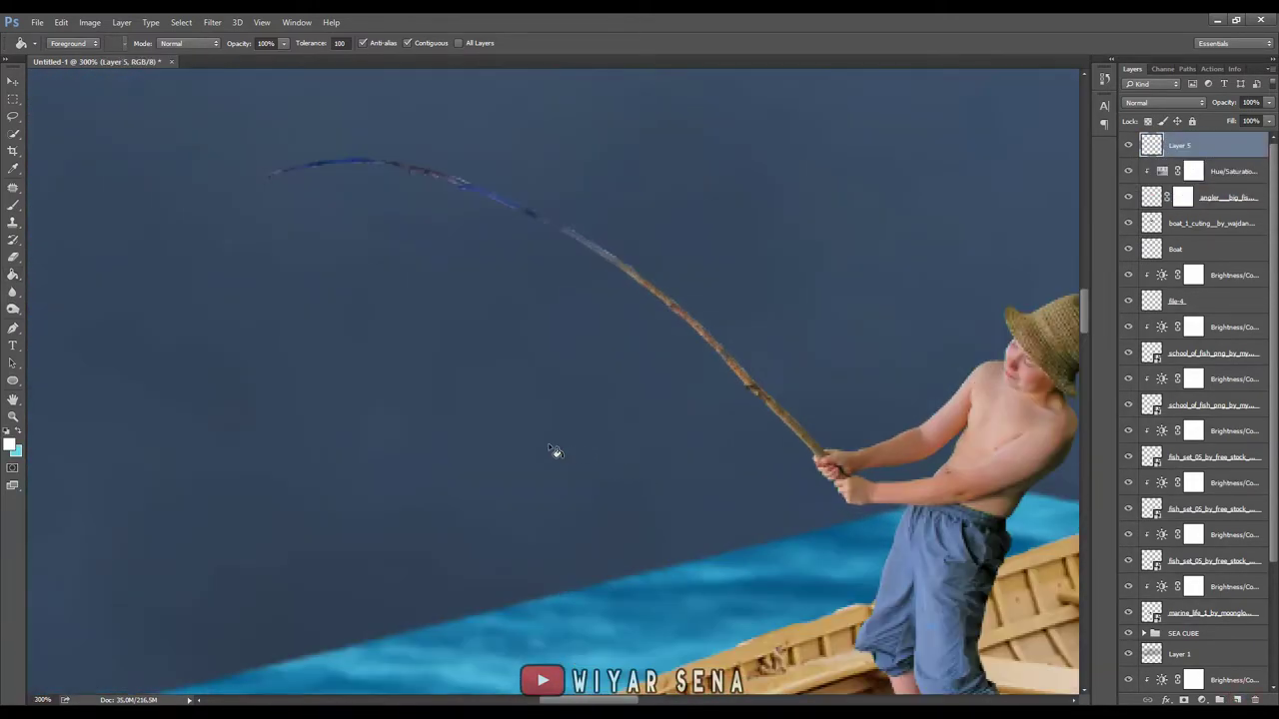
key(b)
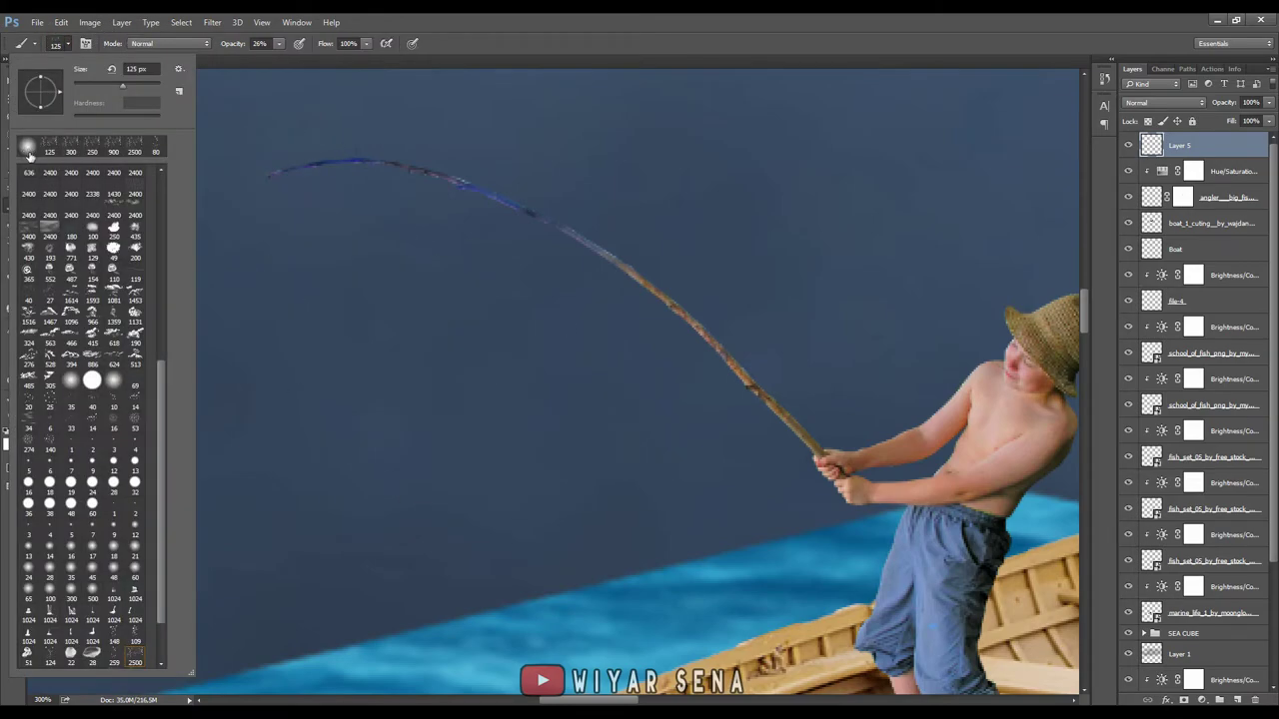
scroll(31, 176, up, 3)
scroll(31, 177, up, 3)
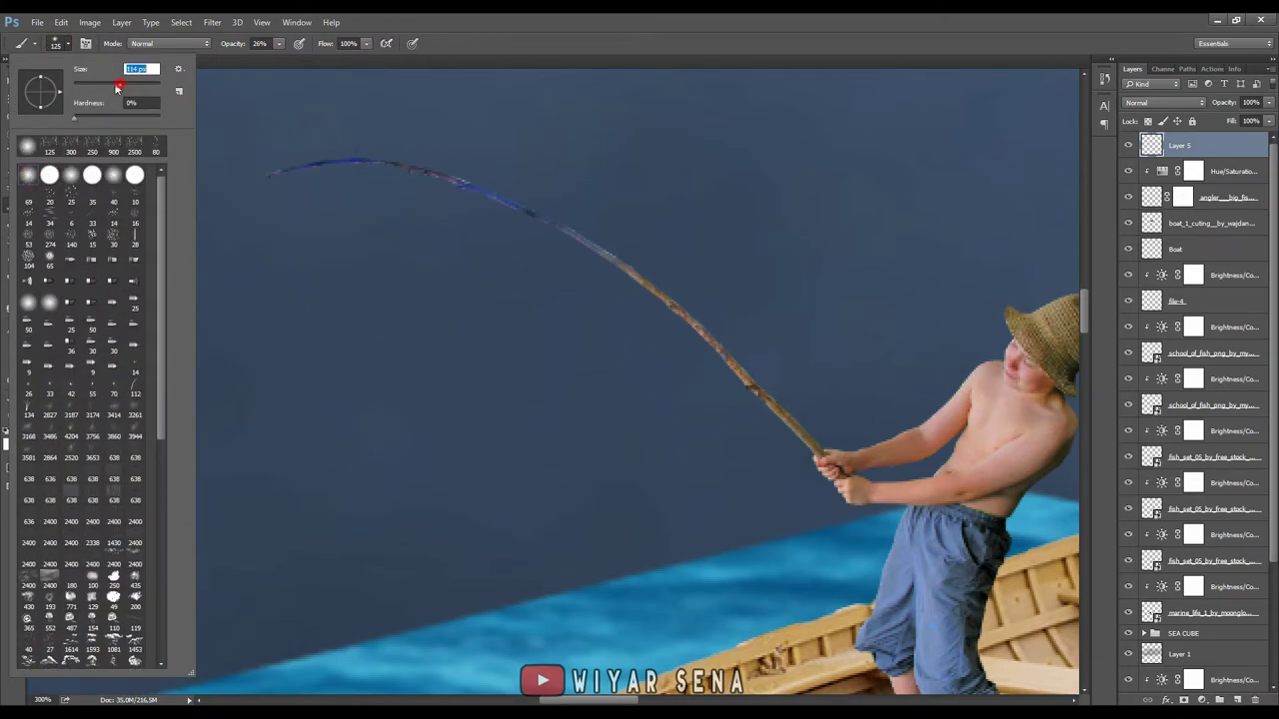
text(1)
key(Return)
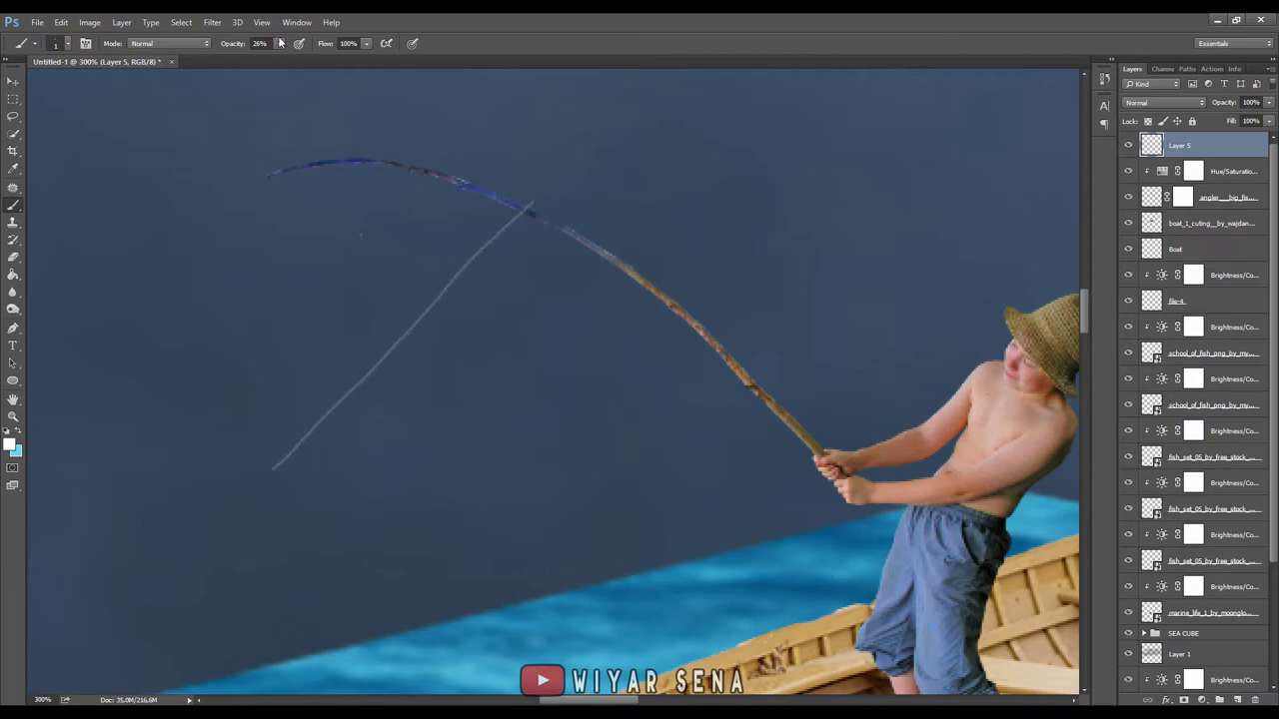
click(279, 43)
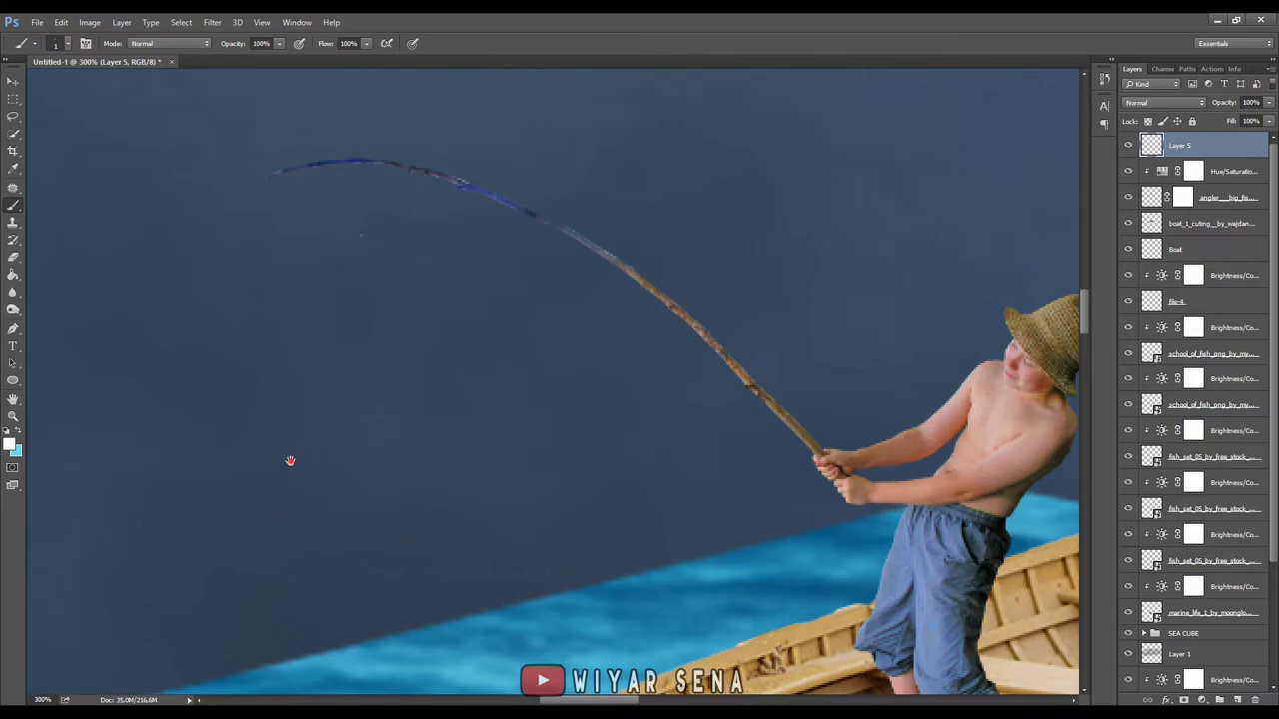
scroll(286, 456, left, 3)
- Stroke a Pen path from the rod tip into the water with the brush, then delete the path
key(p)
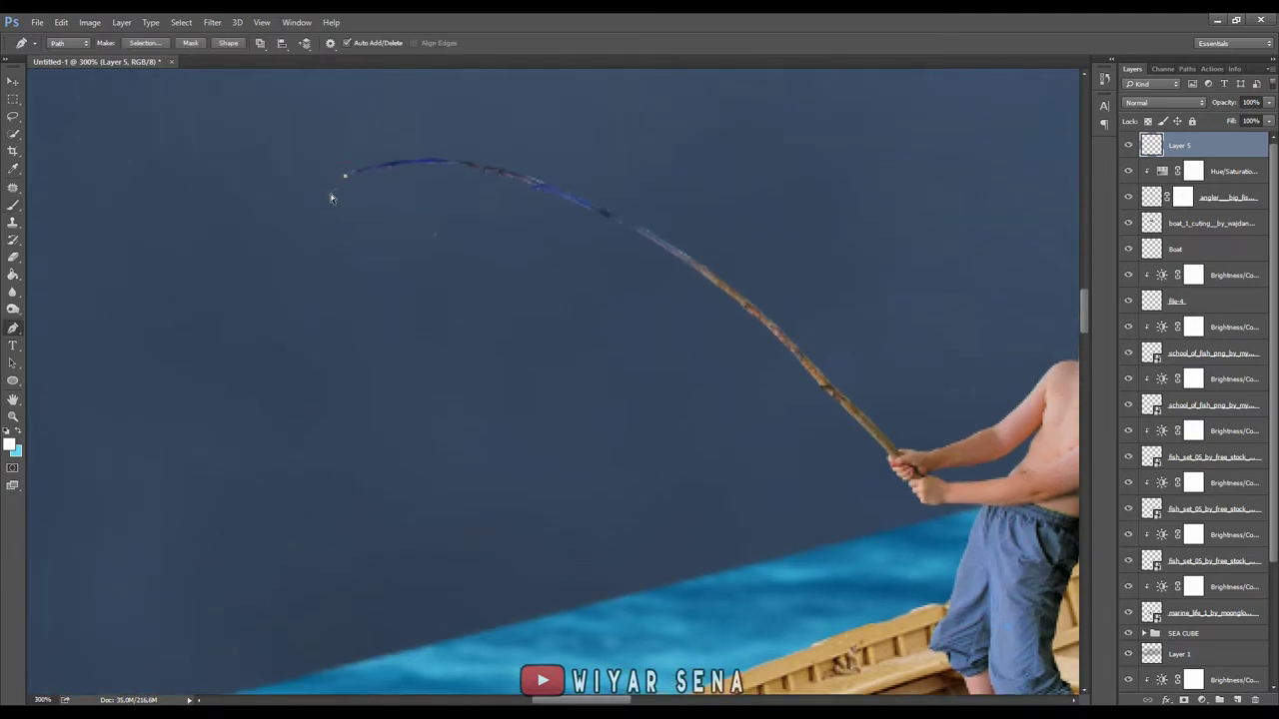
key(ctrl+minus)
key(ctrl+minus)
drag(464, 566, 461, 423)
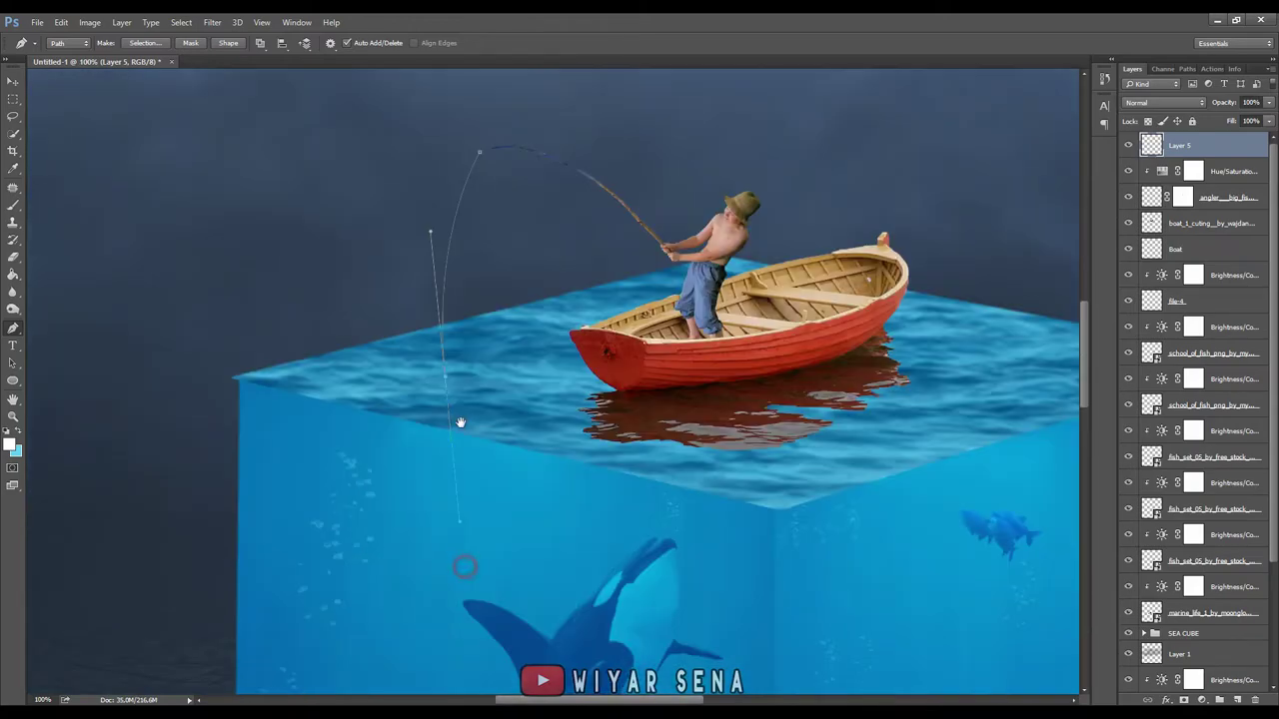
right_click(433, 339)
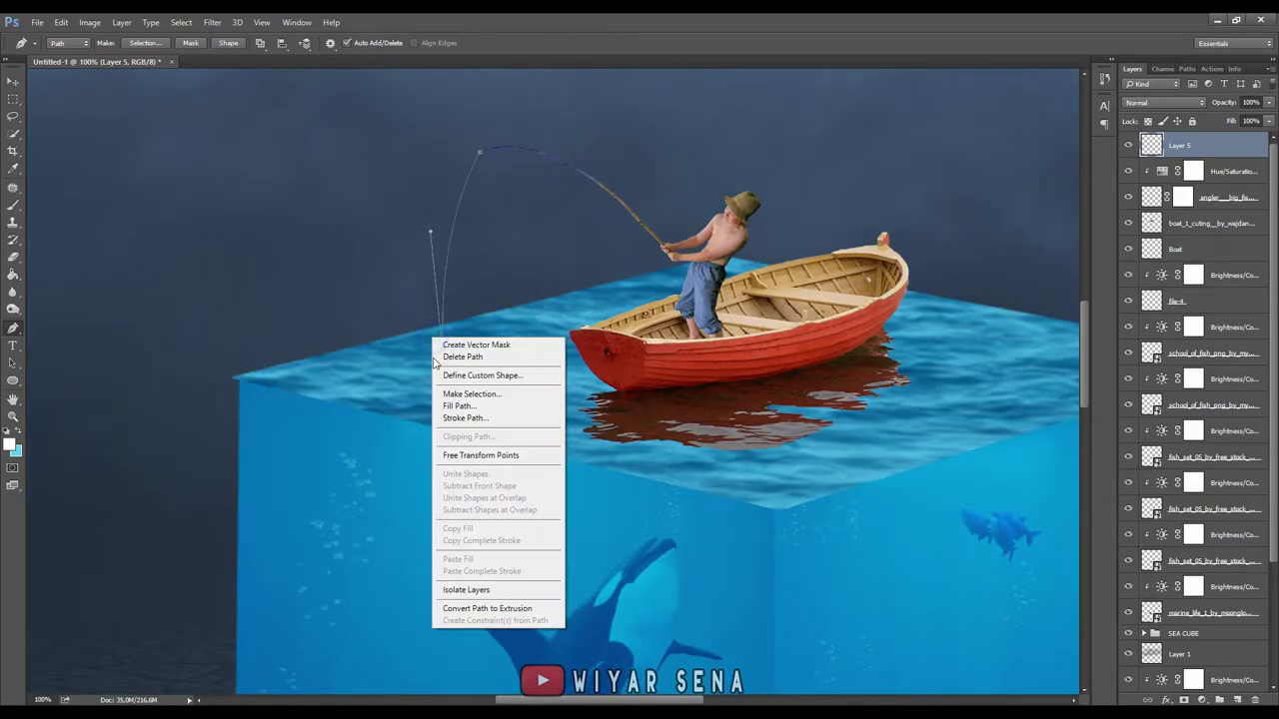
click(476, 418)
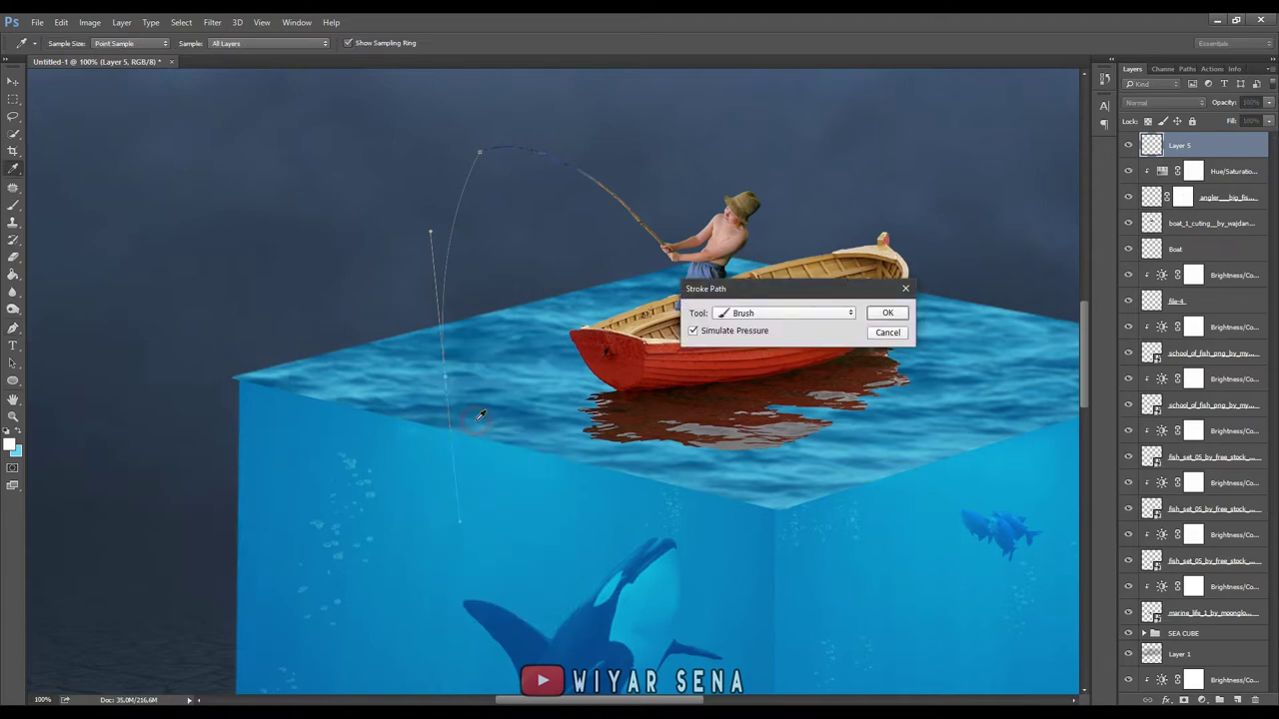
click(887, 313)
right_click(565, 243)
click(600, 262)
key(p)
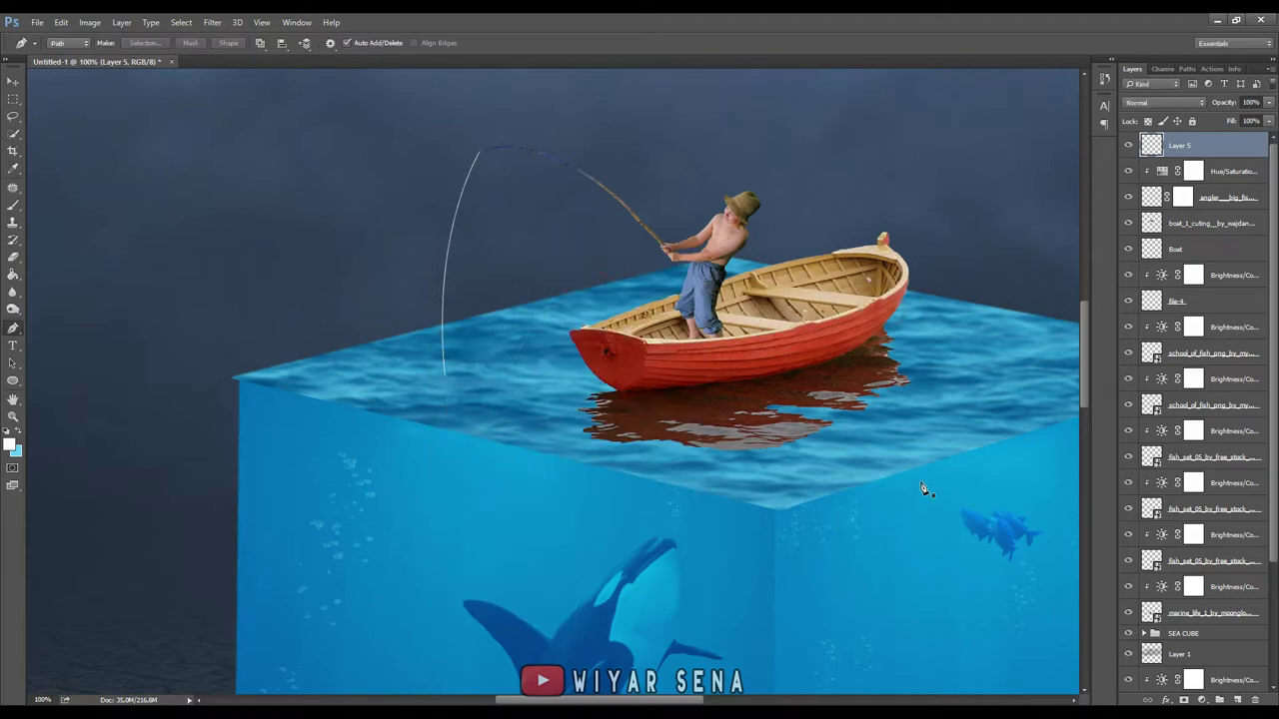
key(ctrl+minus)
key(ctrl+minus)
key(ctrl+minus)
key(ctrl+minus)
key(ctrl+plus)
key(ctrl+plus)
scroll(939, 462, up, 2)
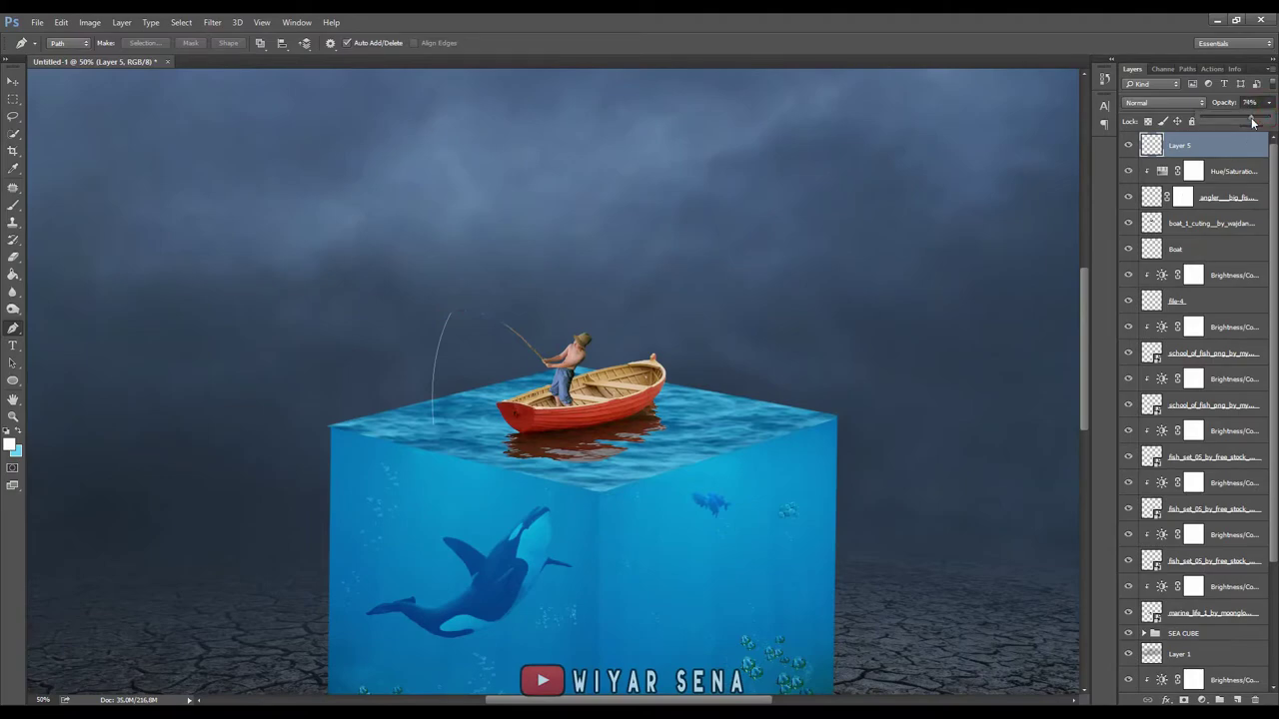
- Select Layer 4 in the SEA CUBE group and stretch the water surface wider
key(ctrl+plus)
key(ctrl+plus)
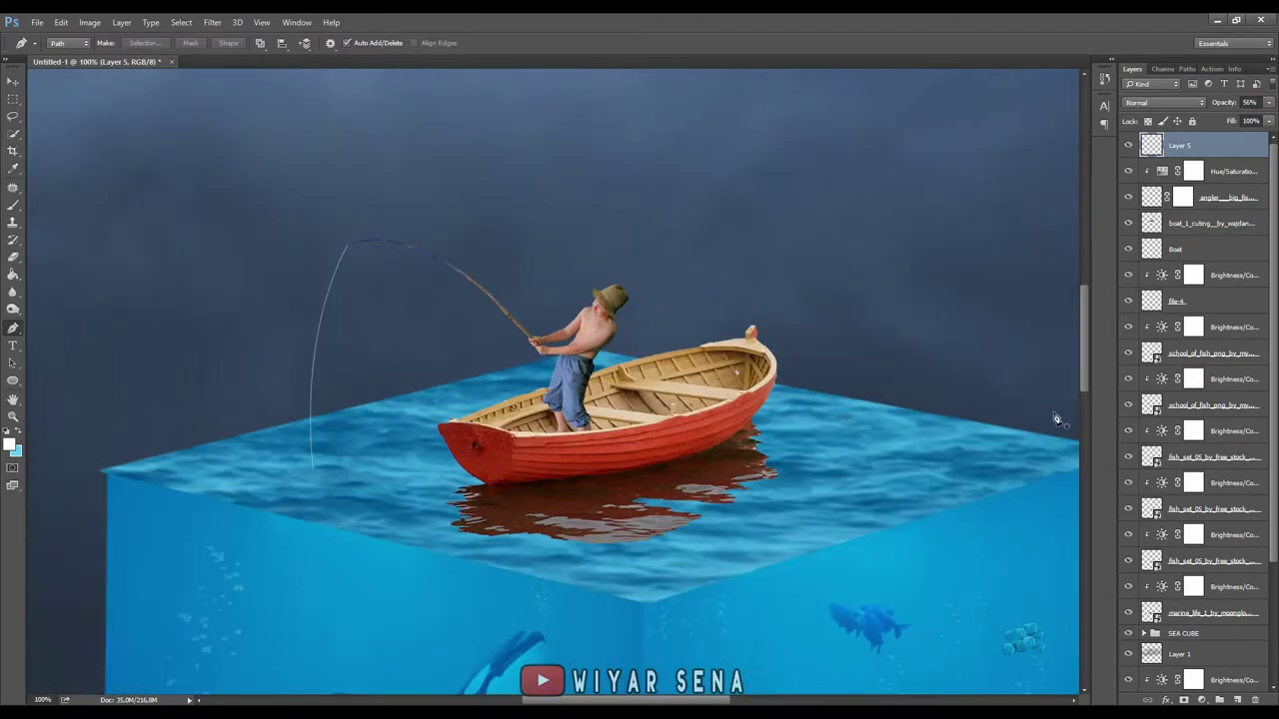
scroll(1178, 379, down, 3)
key(ctrl+minus)
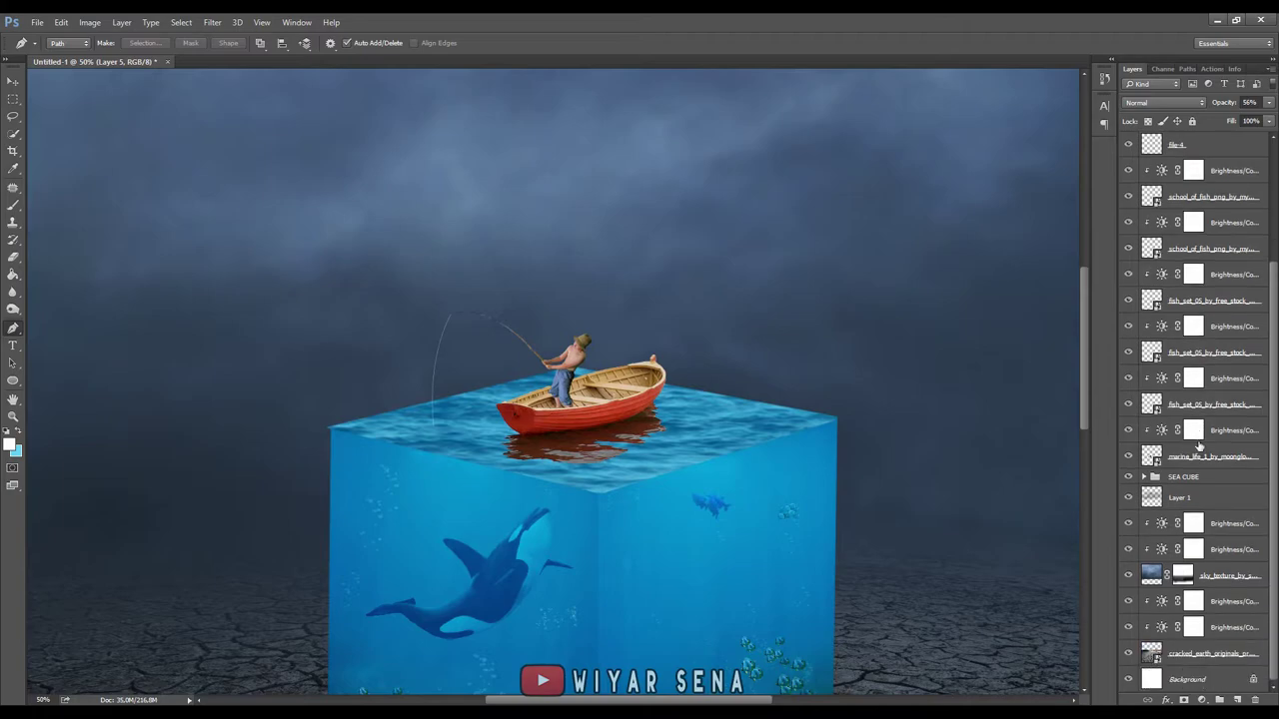
click(1144, 476)
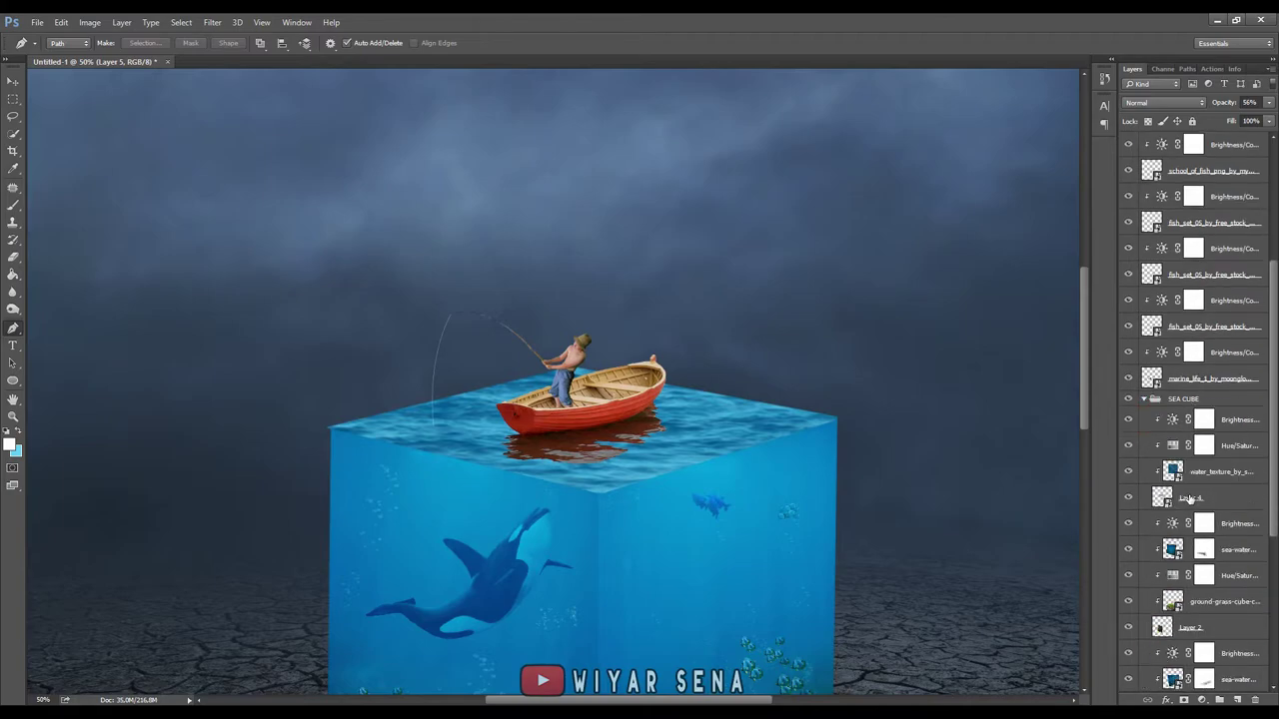
click(1129, 497)
click(1129, 497)
click(1235, 501)
key(ctrl+plus)
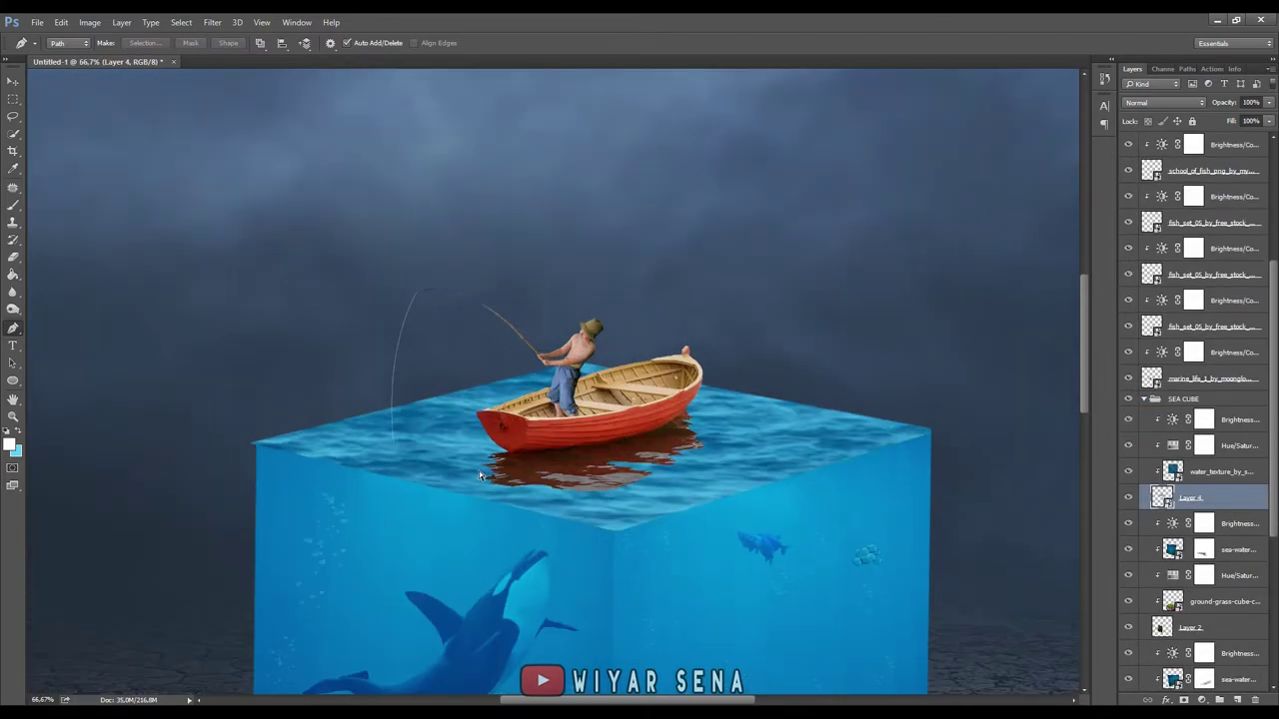
key(ctrl+plus)
scroll(480, 475, down, 1)
key(v)
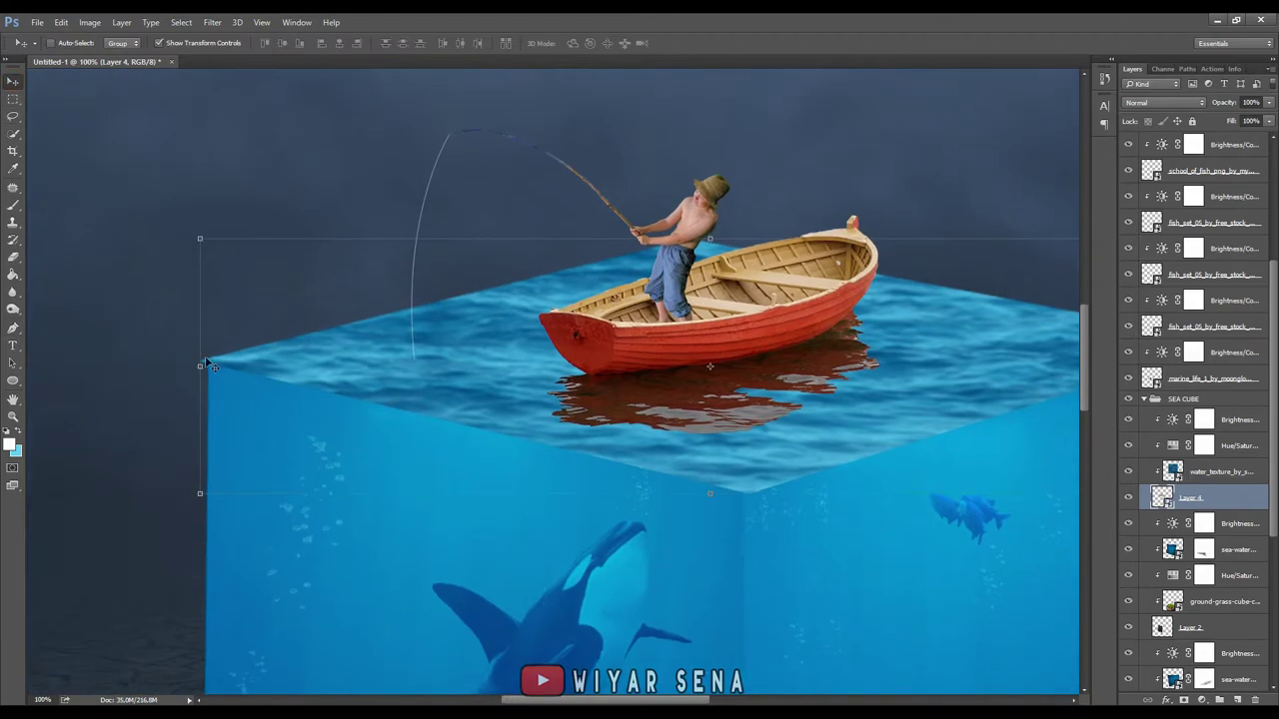
drag(206, 364, 201, 369)
drag(847, 457, 490, 433)
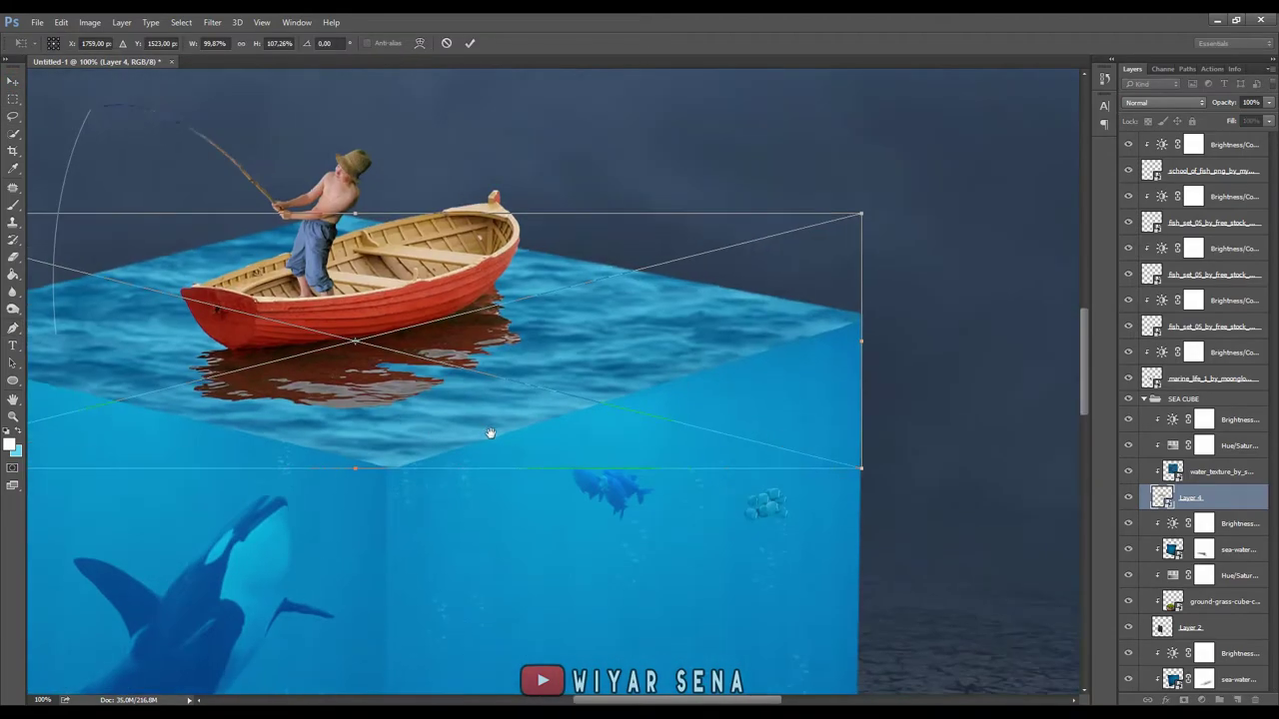
click(350, 405)
click(471, 44)
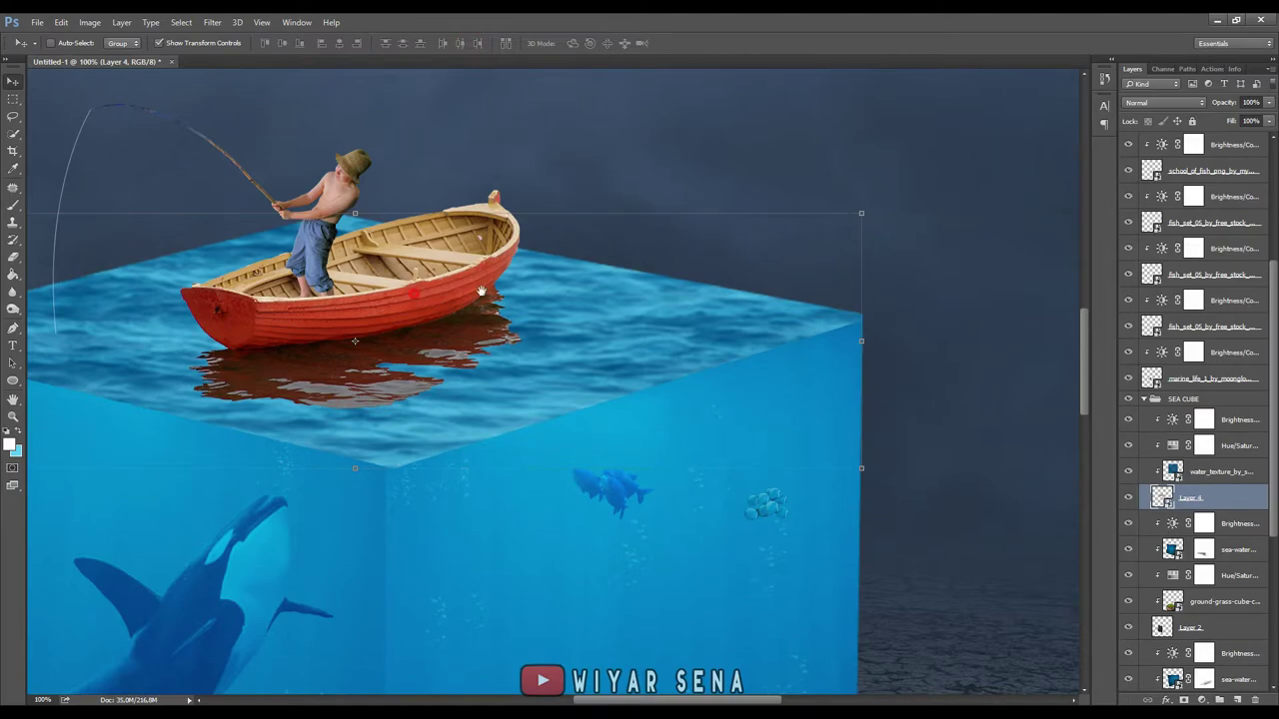
- Free-transform the water surface again and nudge its corner toward the cube's edge
drag(412, 293, 912, 279)
scroll(899, 279, down, 2)
scroll(892, 290, down, 2)
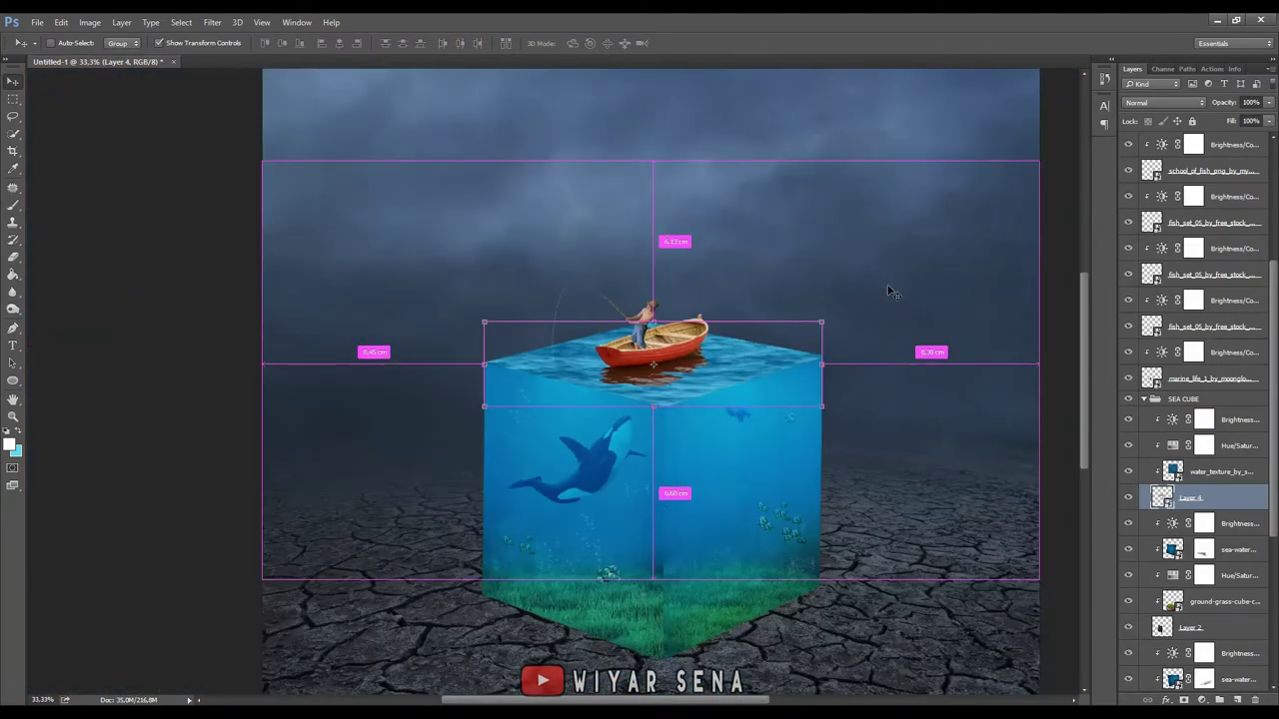
scroll(739, 363, up, 2)
scroll(739, 364, up, 2)
scroll(740, 364, up, 1)
key(ctrl+t)
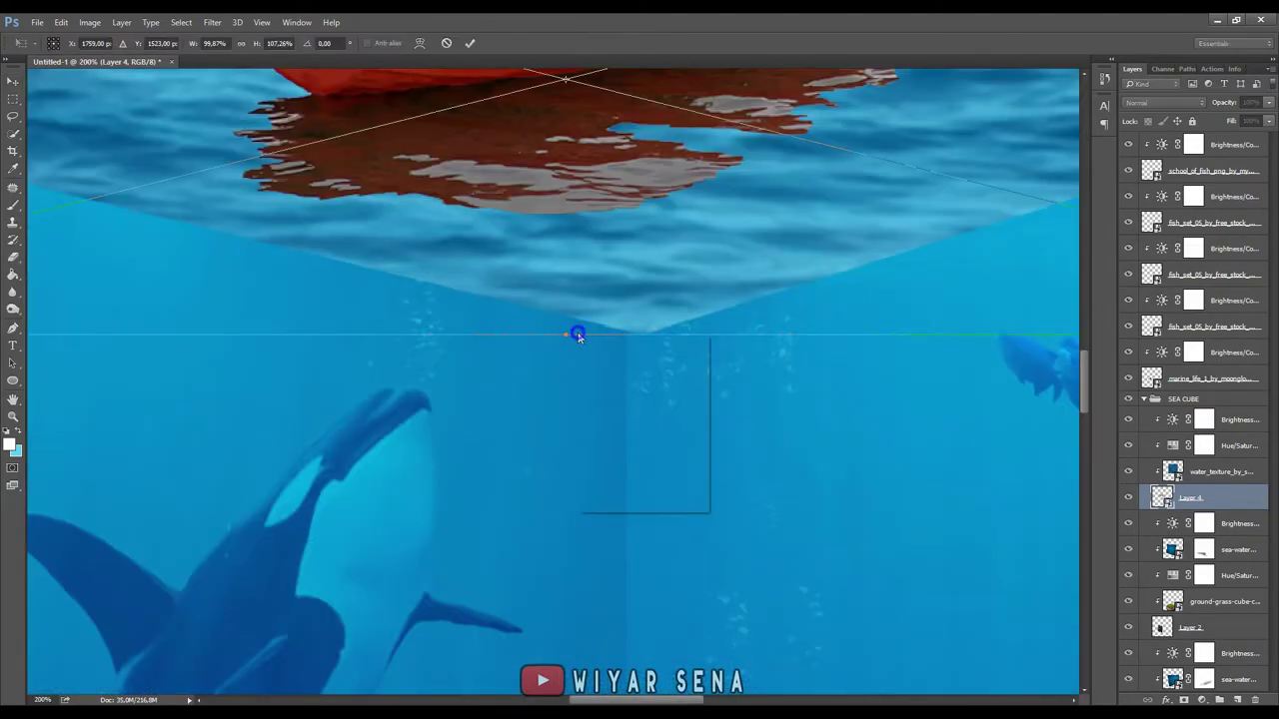
right_click(577, 333)
click(624, 417)
drag(648, 334, 366, 355)
- Warp the water surface so its left and right edges bend onto the cube's sides
right_click(489, 275)
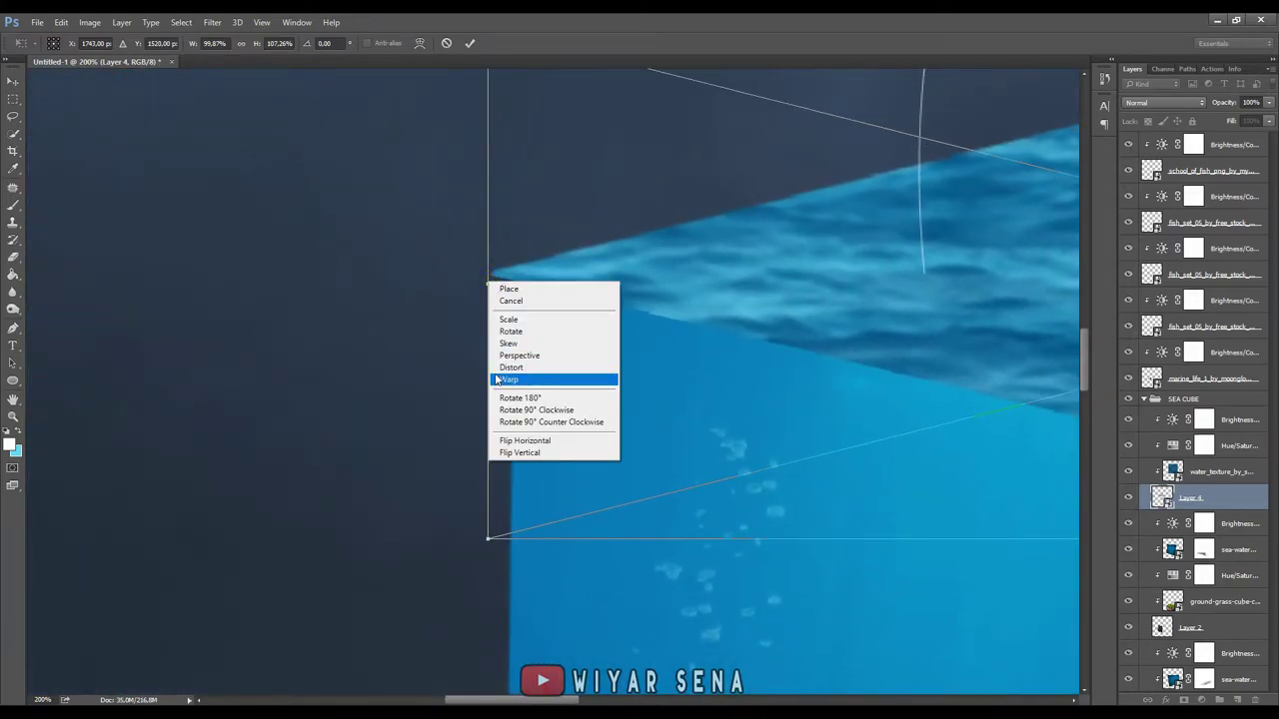
click(530, 377)
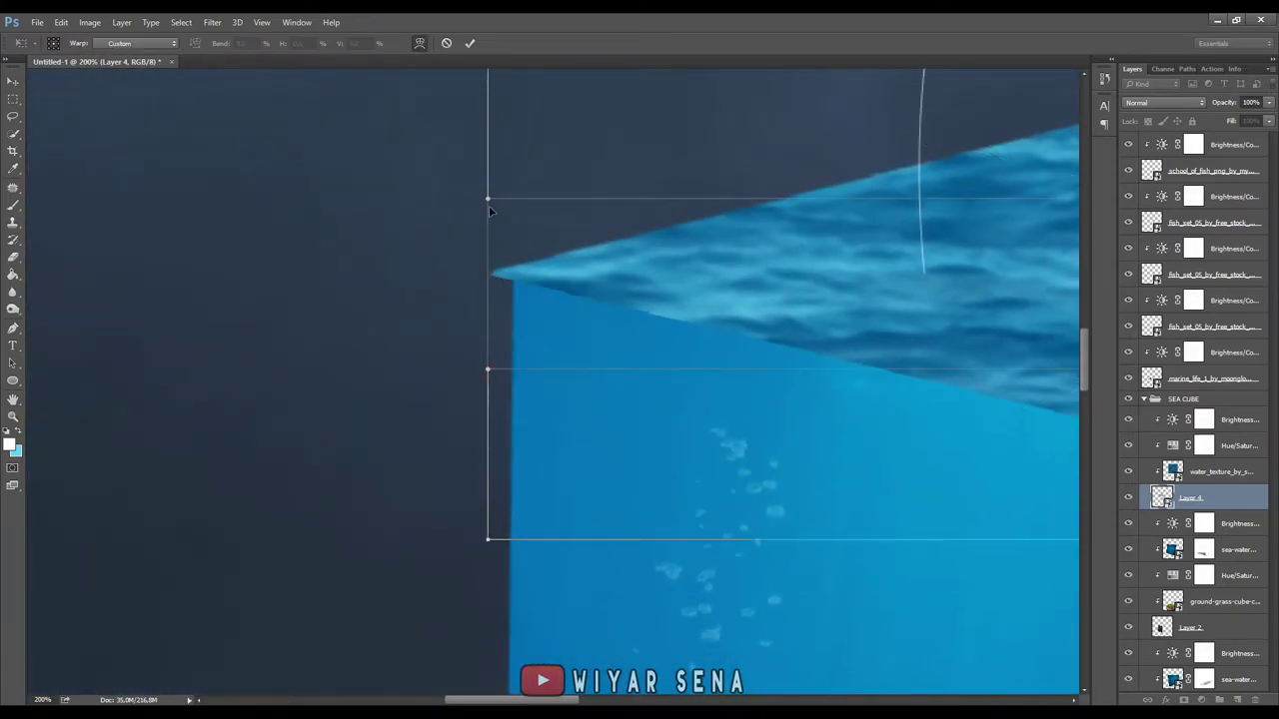
drag(487, 207, 510, 262)
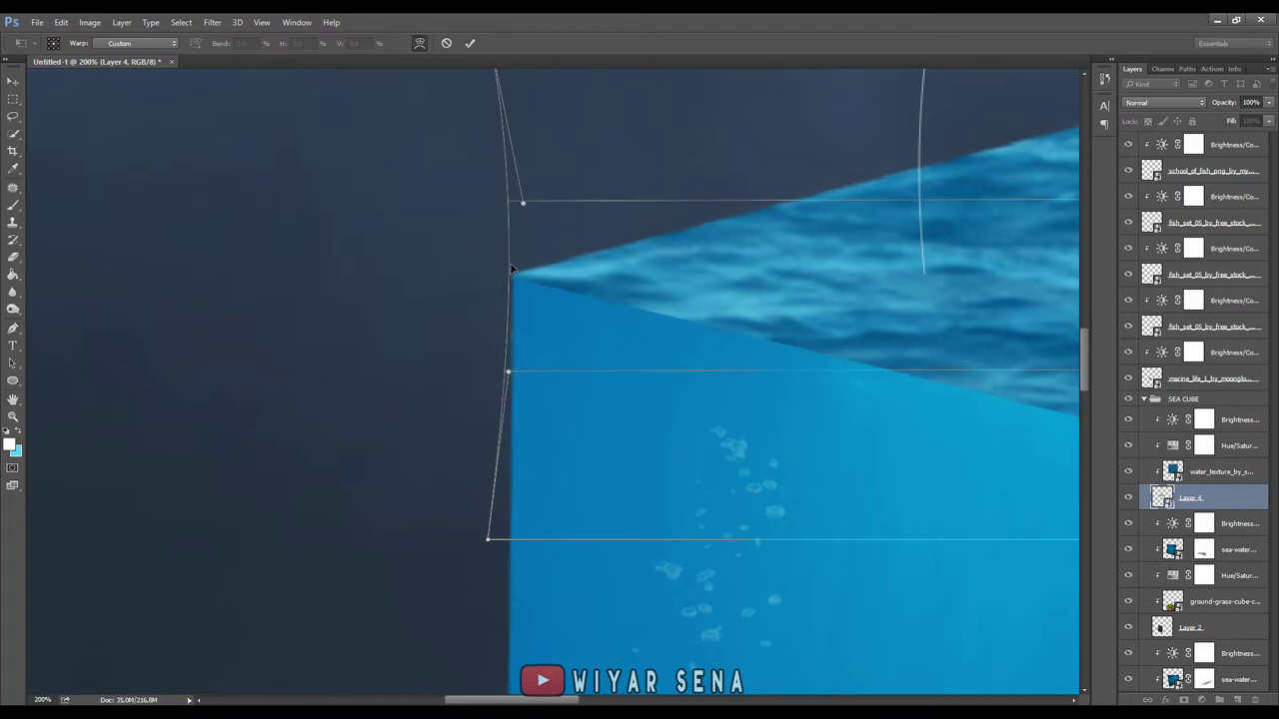
mouse_move(713, 329)
mouse_down()
mouse_move(761, 322)
mouse_move(748, 336)
mouse_up()
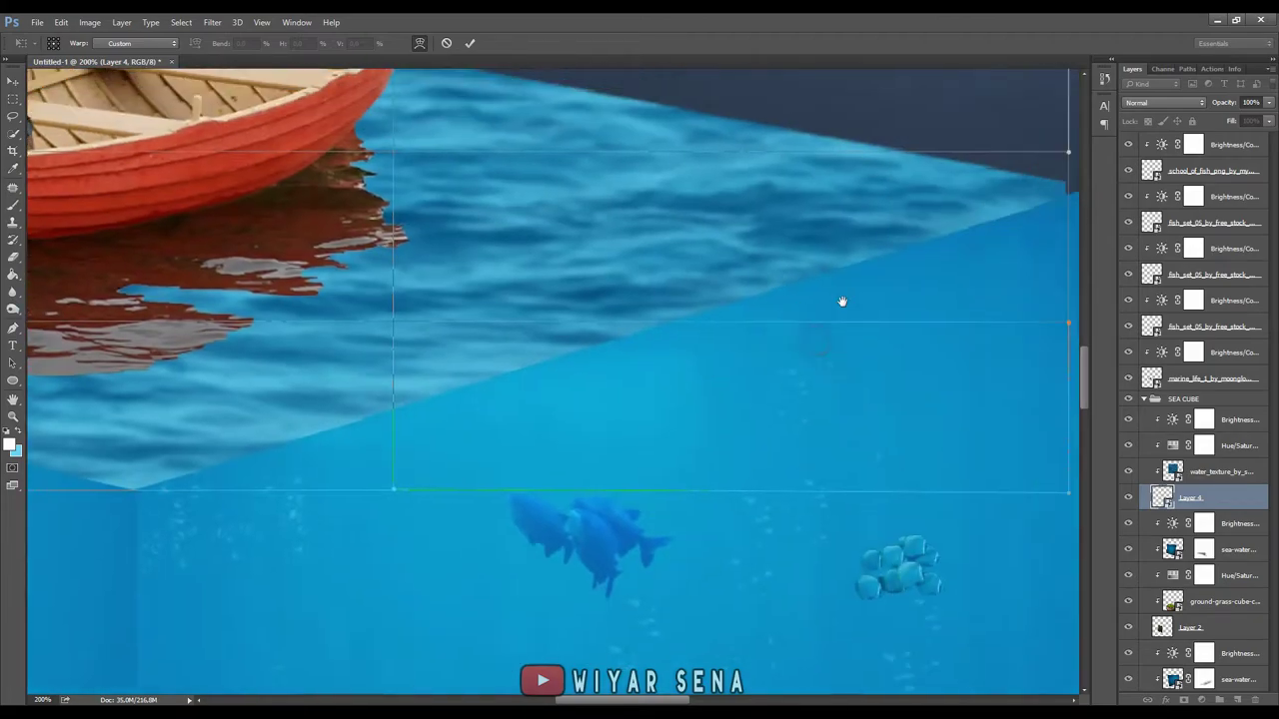
mouse_move(842, 302)
mouse_down()
mouse_move(781, 328)
mouse_move(817, 292)
mouse_up()
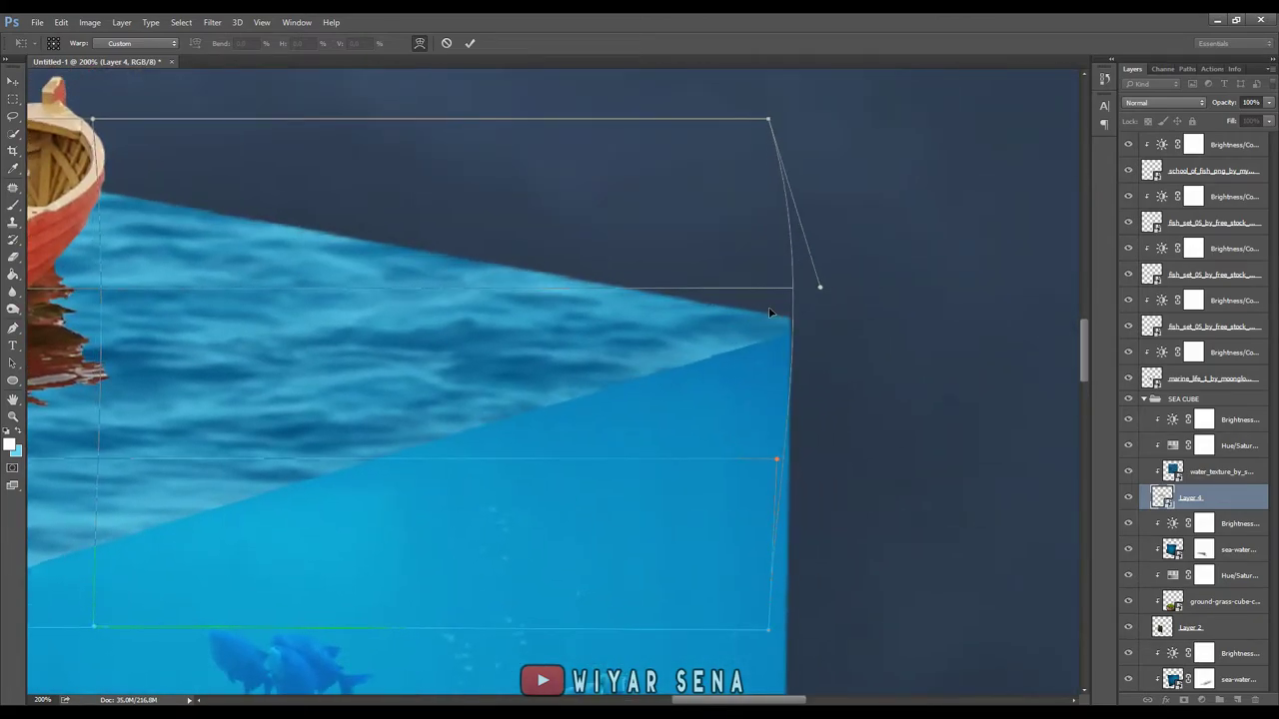
scroll(737, 321, down, 2)
scroll(731, 330, down, 1)
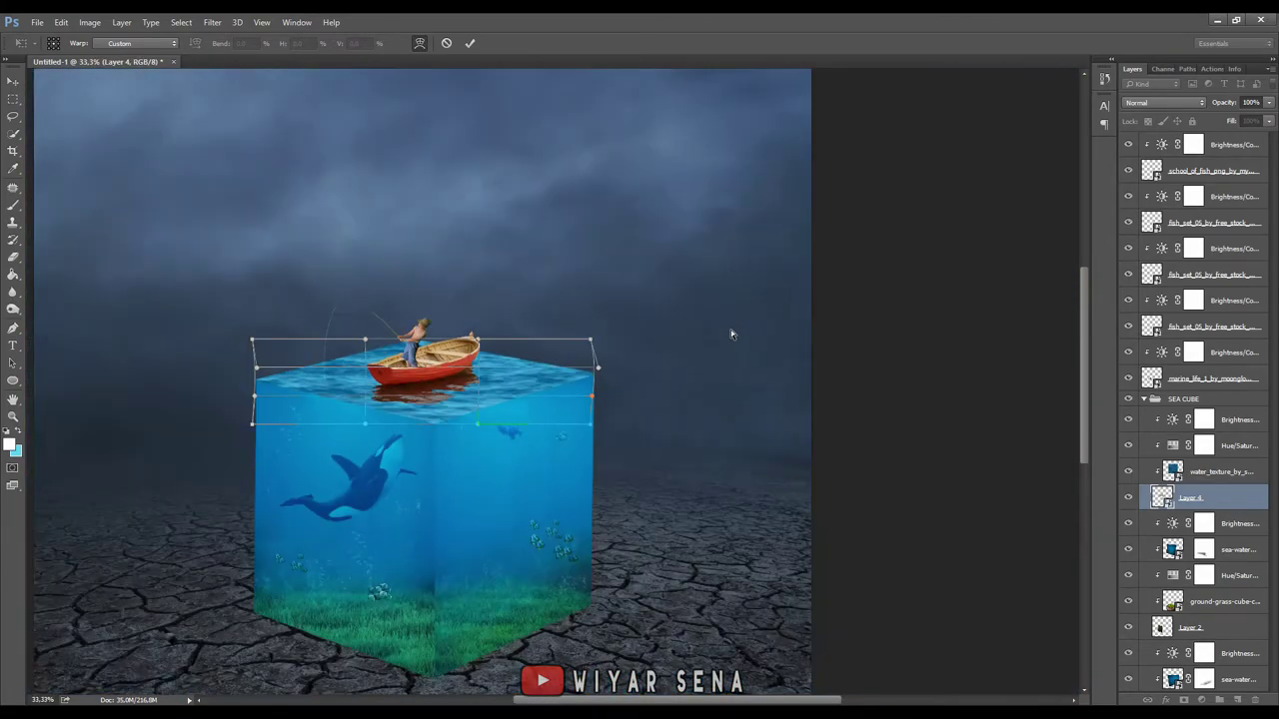
scroll(731, 330, up, 3)
scroll(577, 283, down, 1)
drag(578, 284, 583, 285)
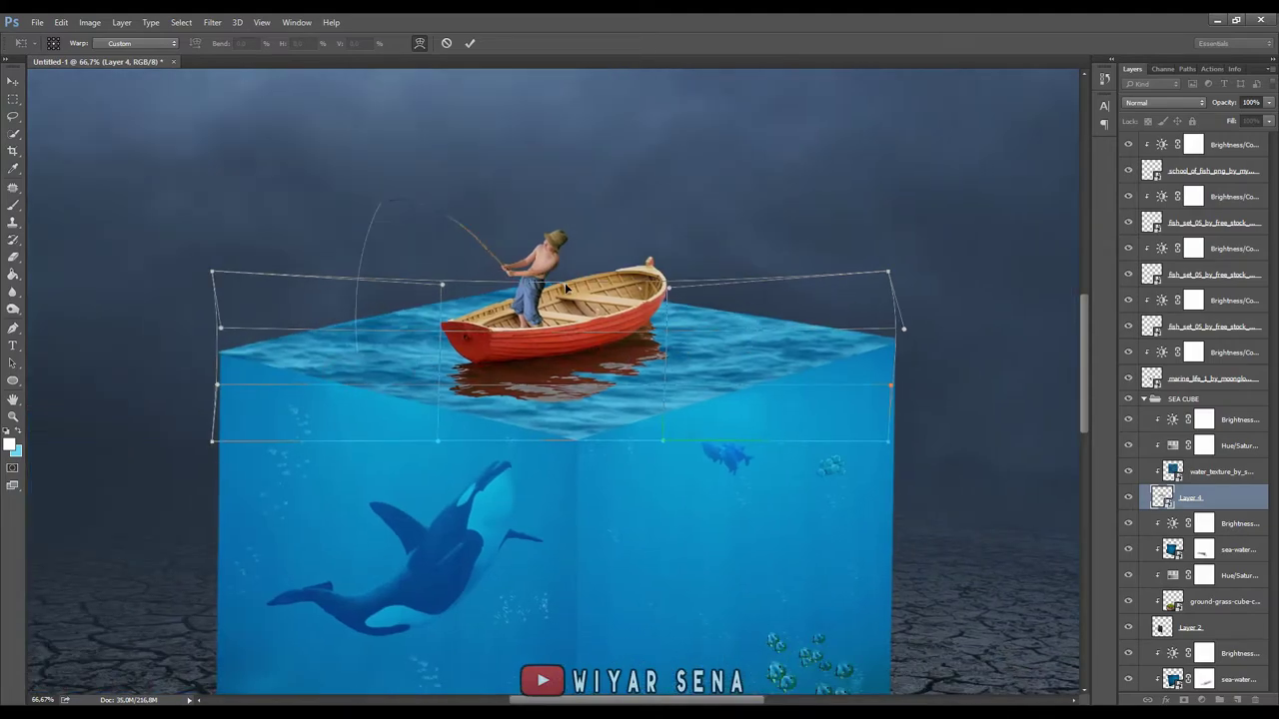
- Apply the warp to the water surface and reframe the view on the cube
click(471, 43)
click(1213, 379)
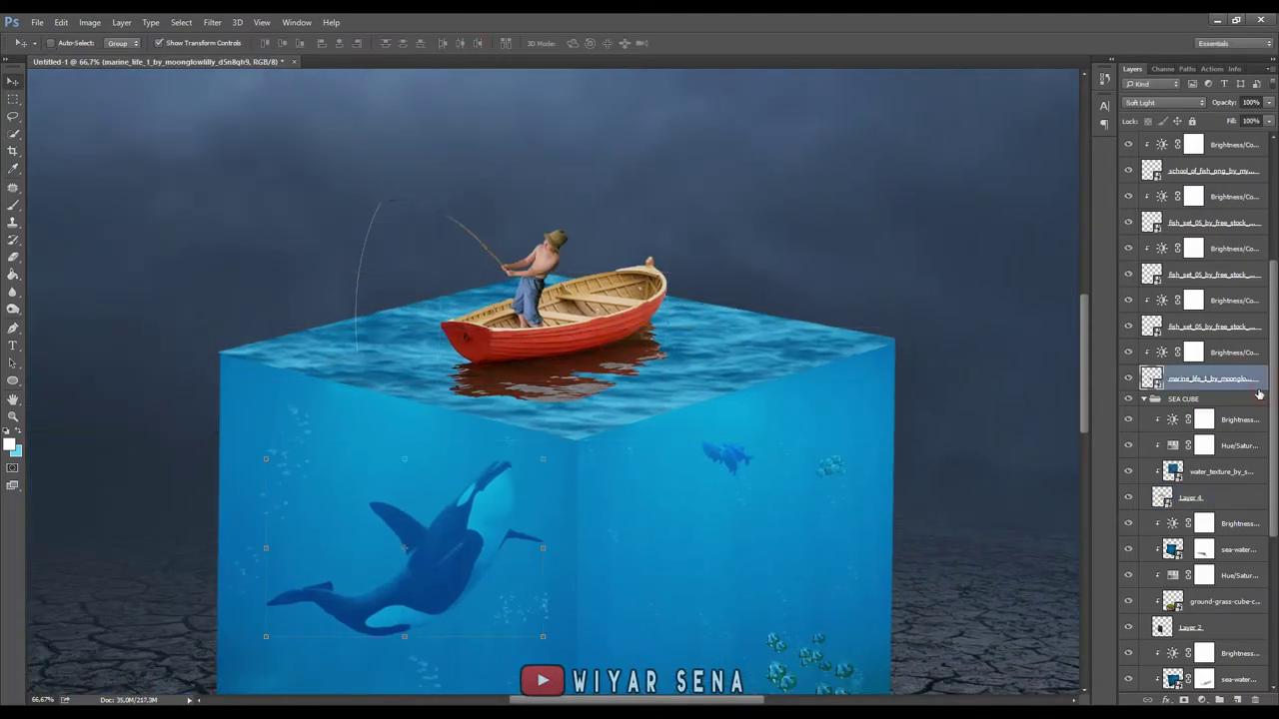
key(ctrl+0)
key(ctrl+plus)
key(ctrl+plus)
- Raise the SEA CUBE Hue/Saturation adjustment's saturation slightly to +35
click(1224, 443)
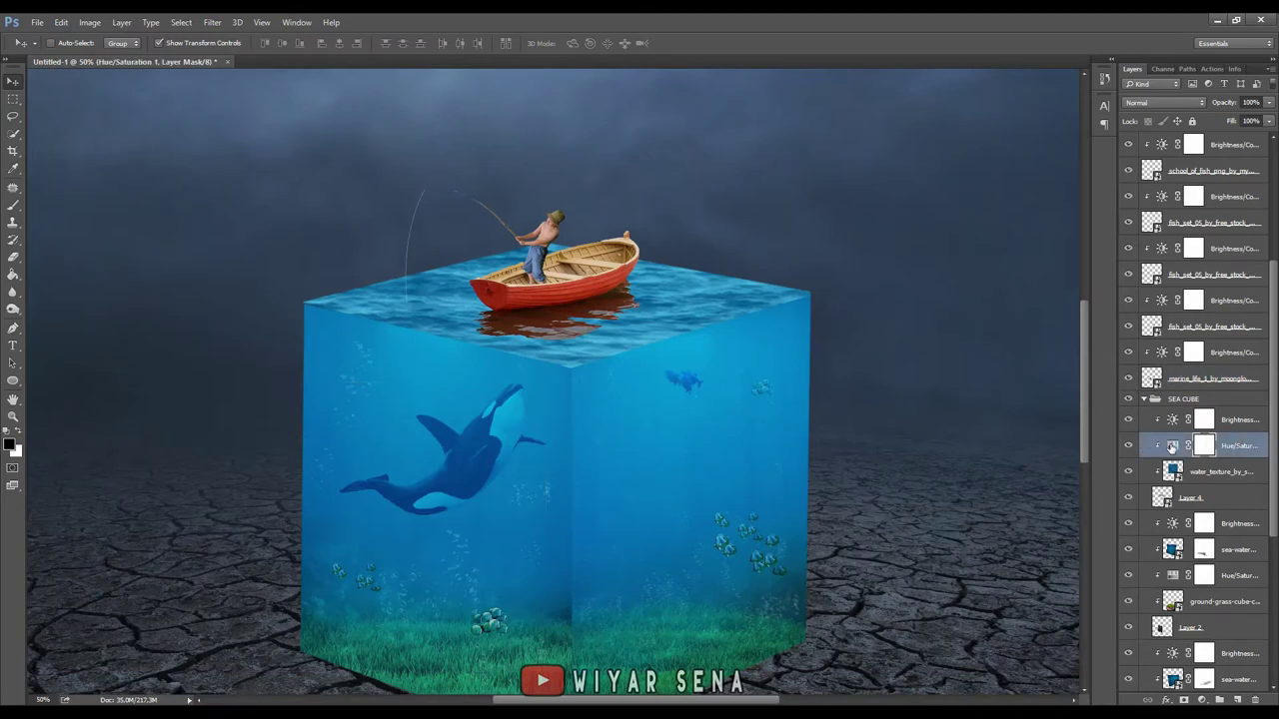
double_click(1173, 444)
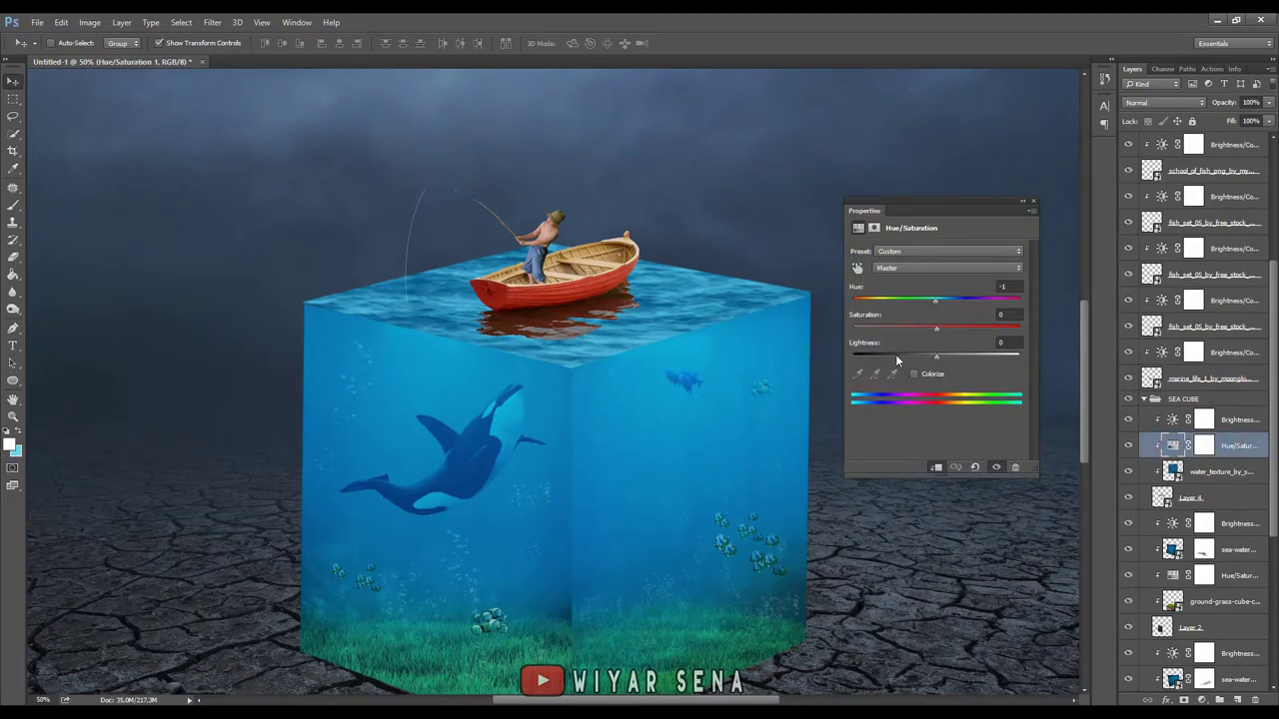
click(965, 326)
click(1037, 207)
scroll(1179, 554, down, 1)
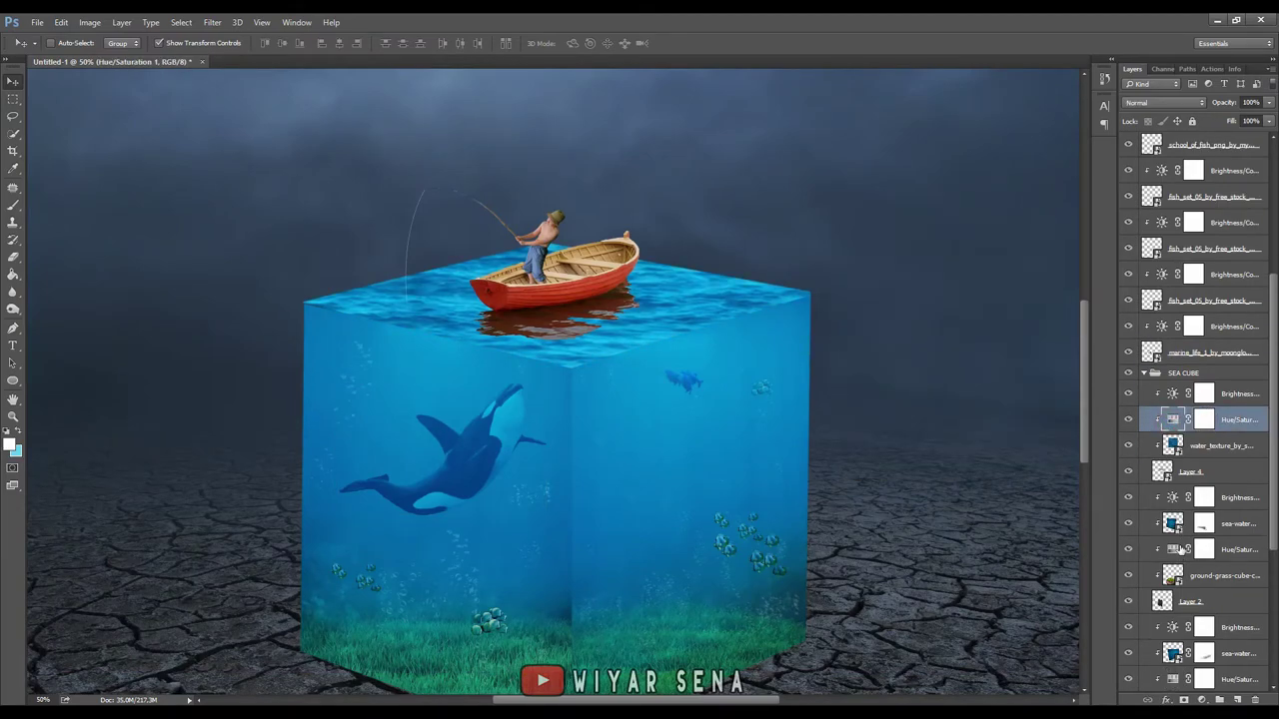
click(1179, 549)
click(1227, 523)
- Release the sea-water layer from its clipping mask
right_click(1227, 524)
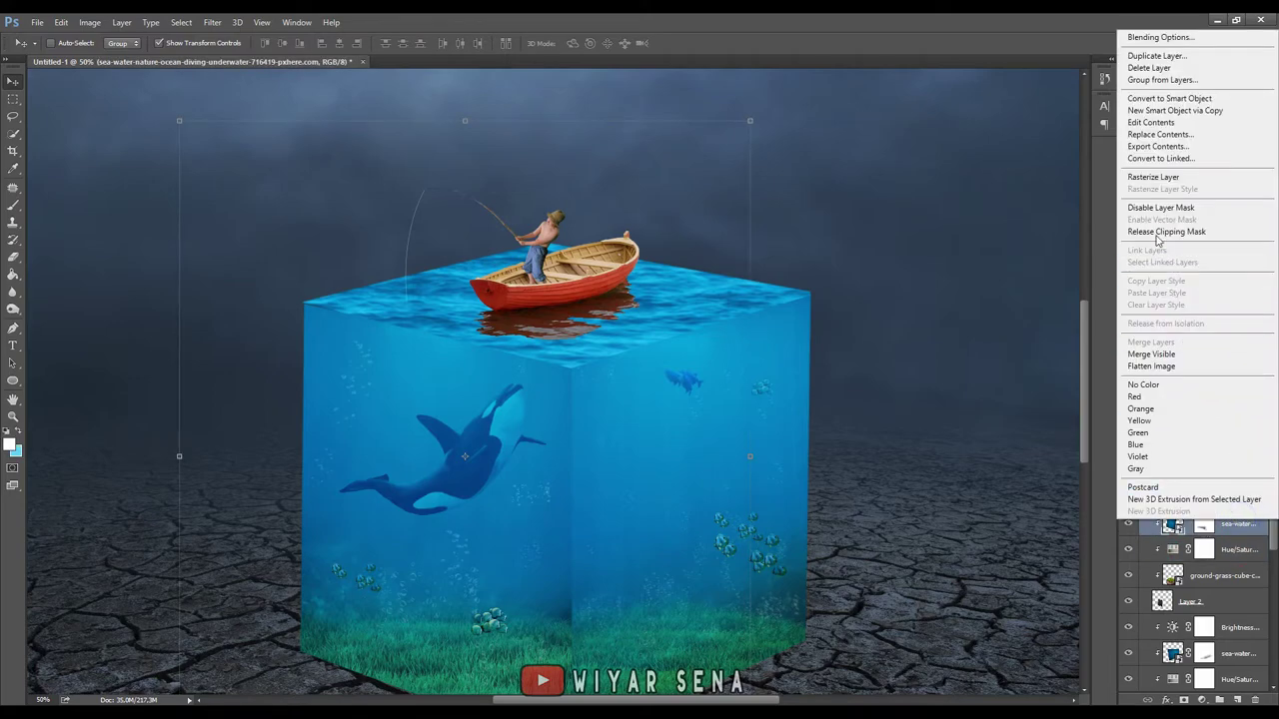
click(1155, 188)
drag(684, 371, 856, 195)
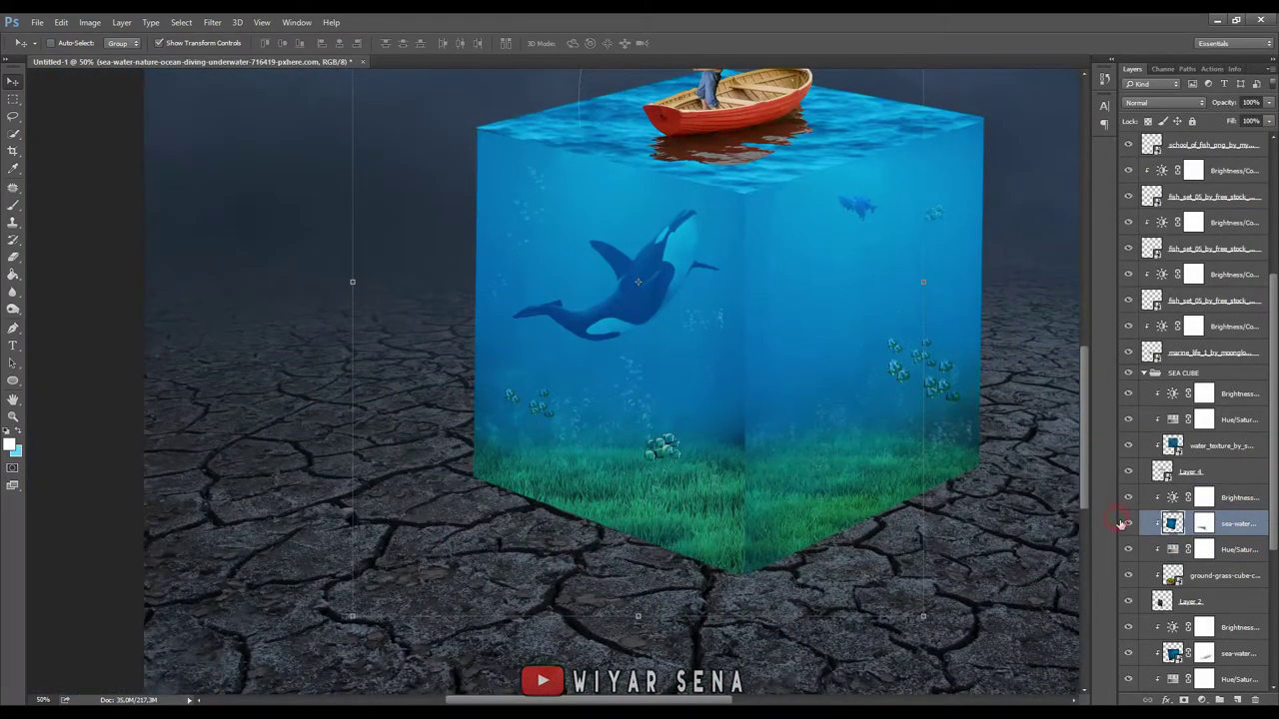
click(1126, 524)
click(1126, 523)
- Apply Image > Adjustments > Hue/Saturation to the sea-water layer, shifting hue and setting saturation +86
click(90, 22)
mouse_move(107, 56)
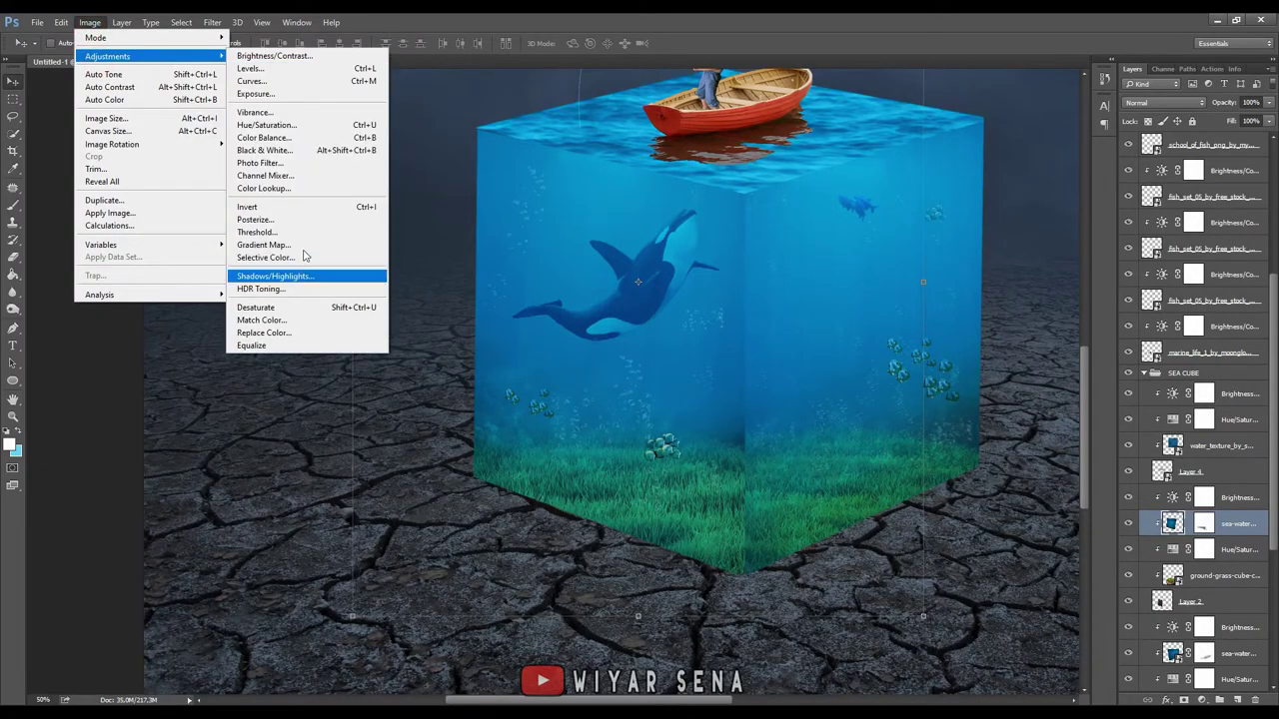
click(267, 125)
drag(429, 290, 189, 379)
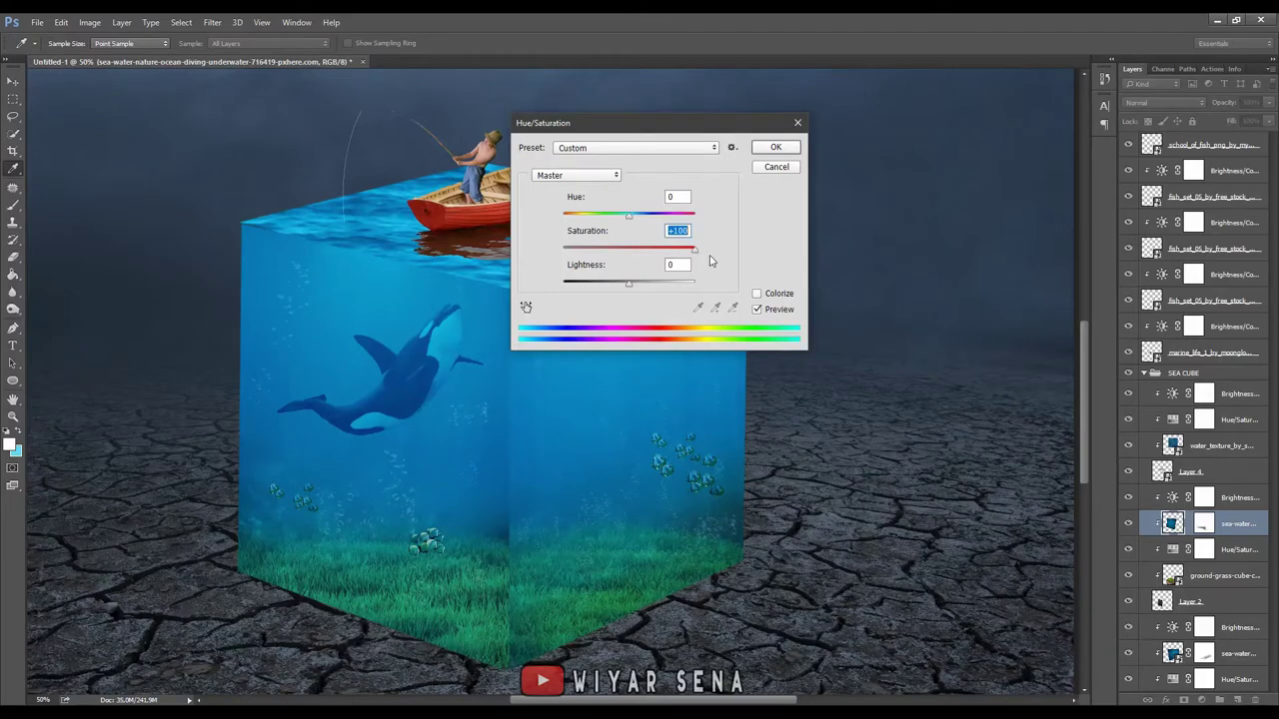
drag(435, 259, 318, 253)
drag(339, 309, 417, 230)
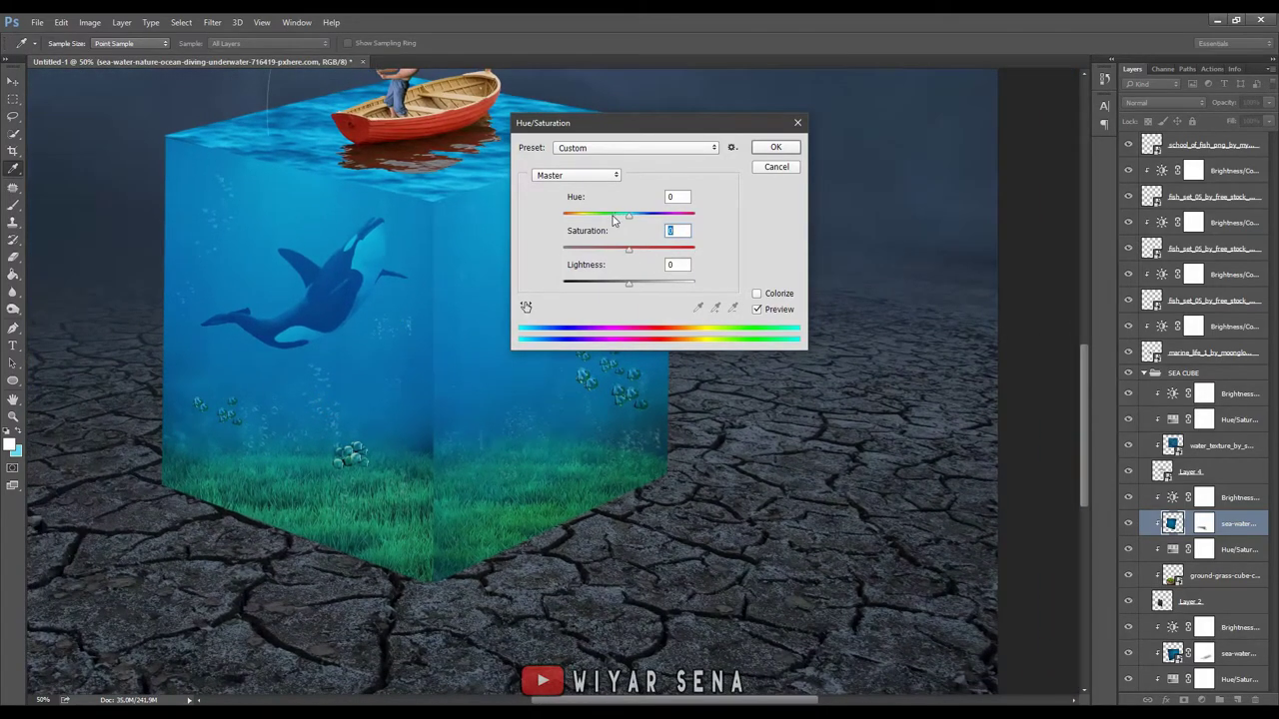
key(shift+Tab)
text(-1800)
drag(694, 250, 683, 252)
click(775, 147)
key(v)
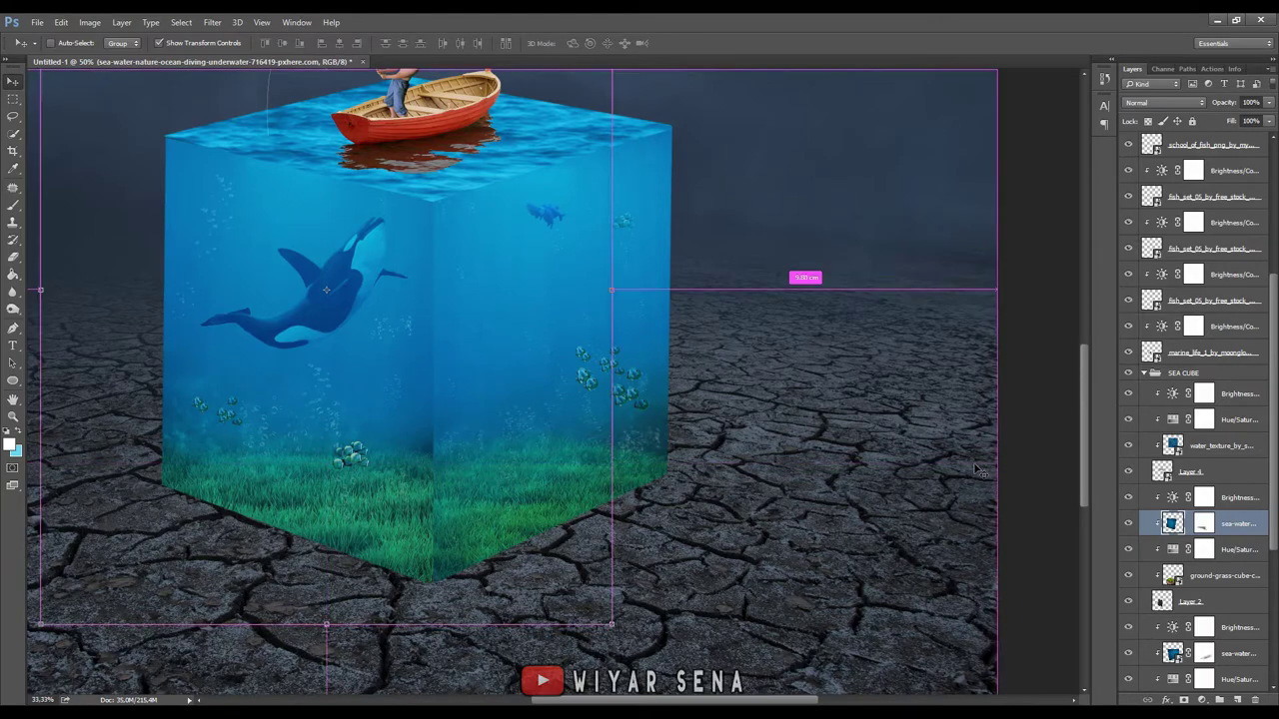
key(ctrl+minus)
key(ctrl+plus)
- Target the ground's Brightness/Contrast mask and set up a large brush
scroll(1174, 600, down, 5)
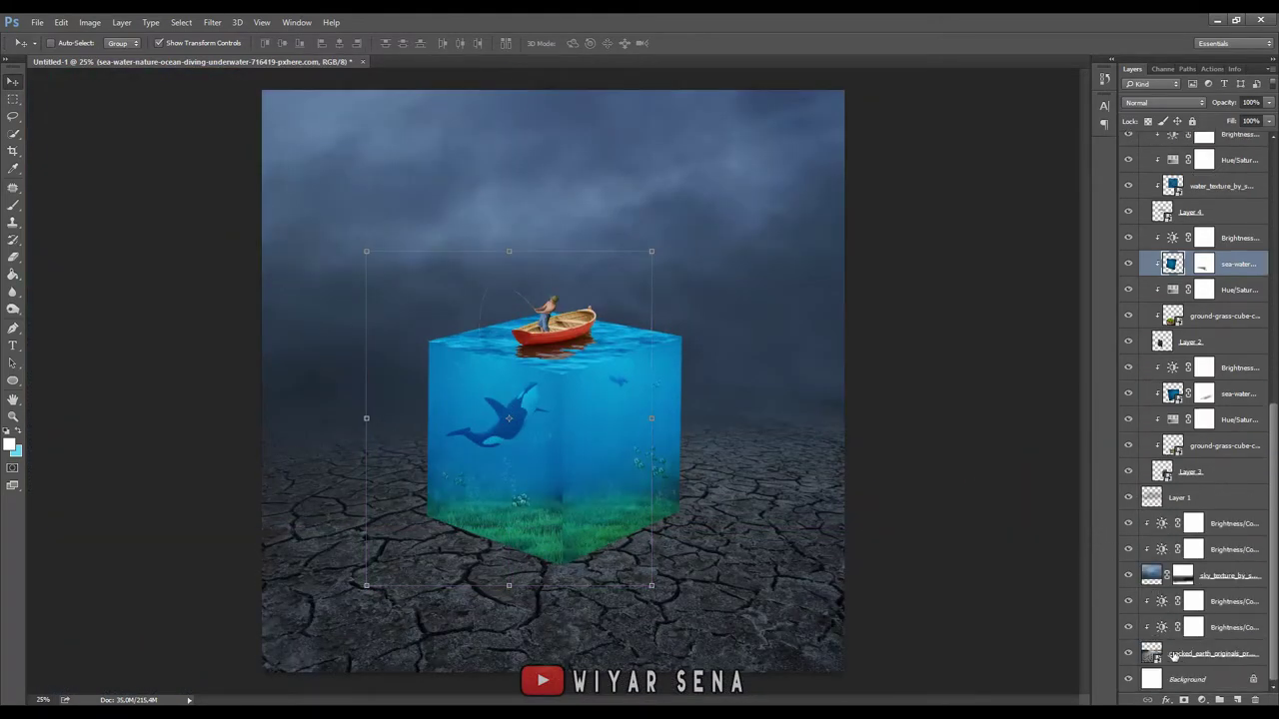
click(1186, 627)
click(1128, 627)
click(1129, 627)
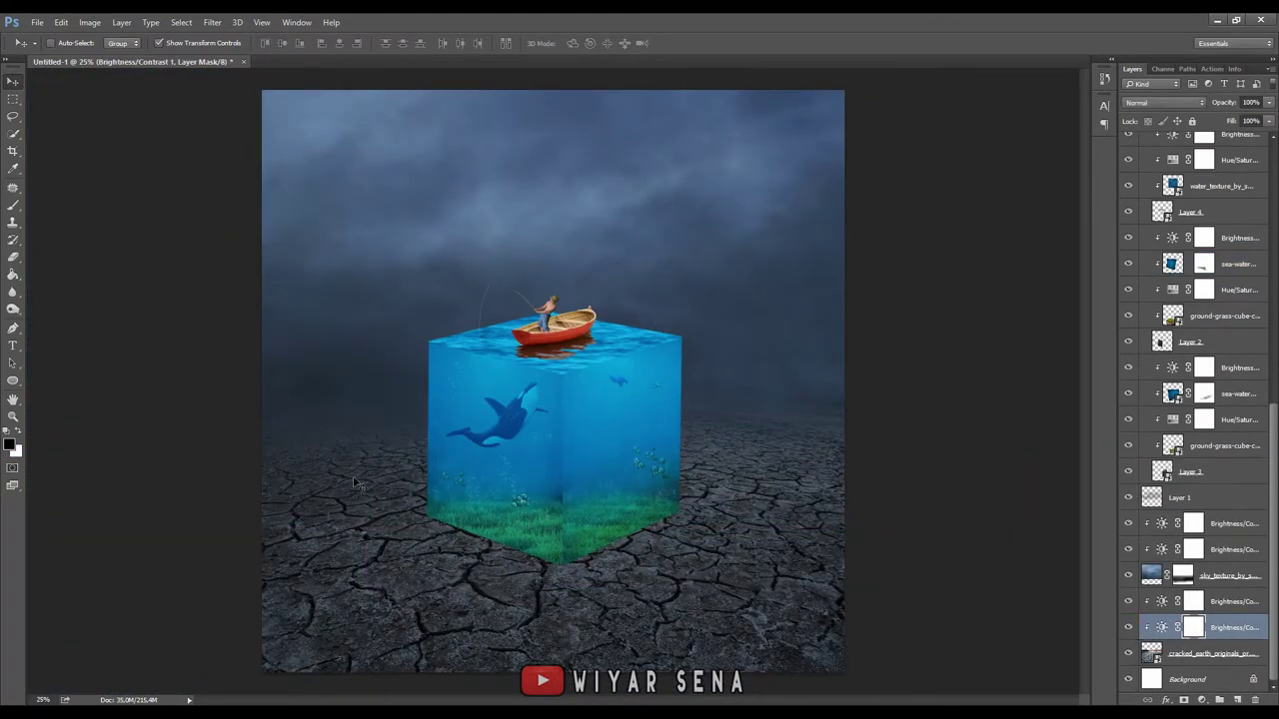
key(b)
click(55, 44)
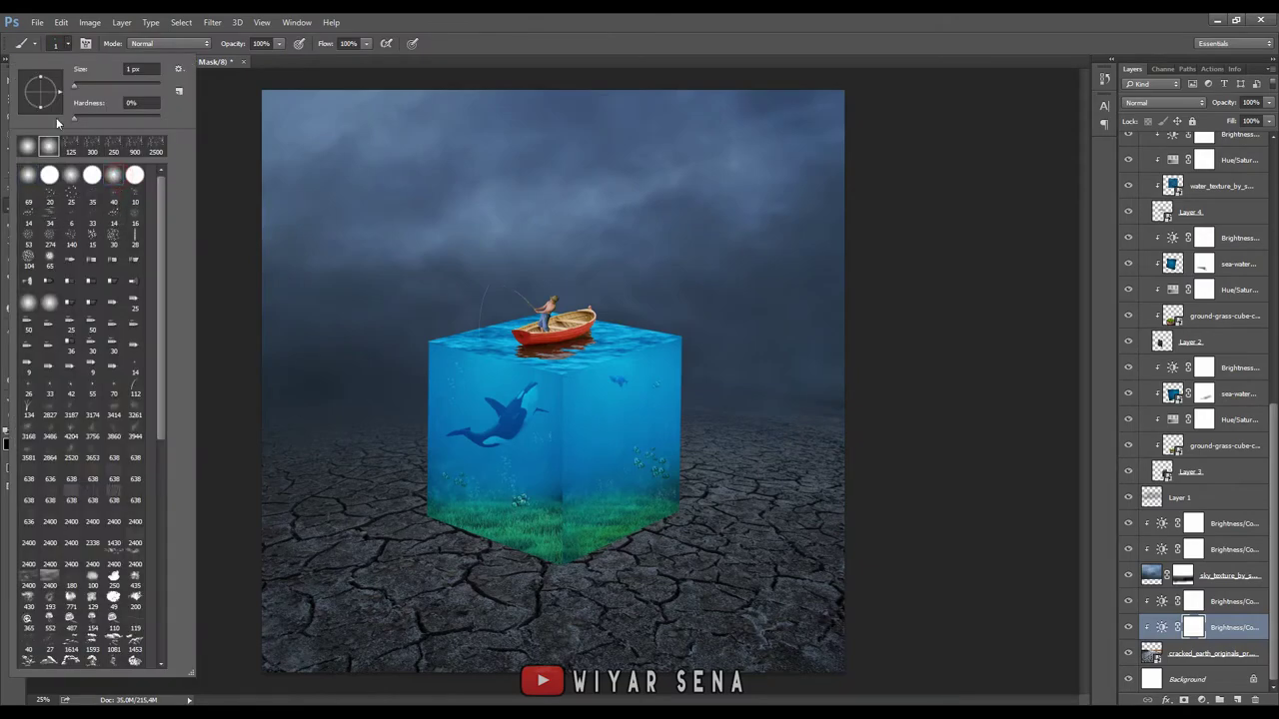
click(547, 499)
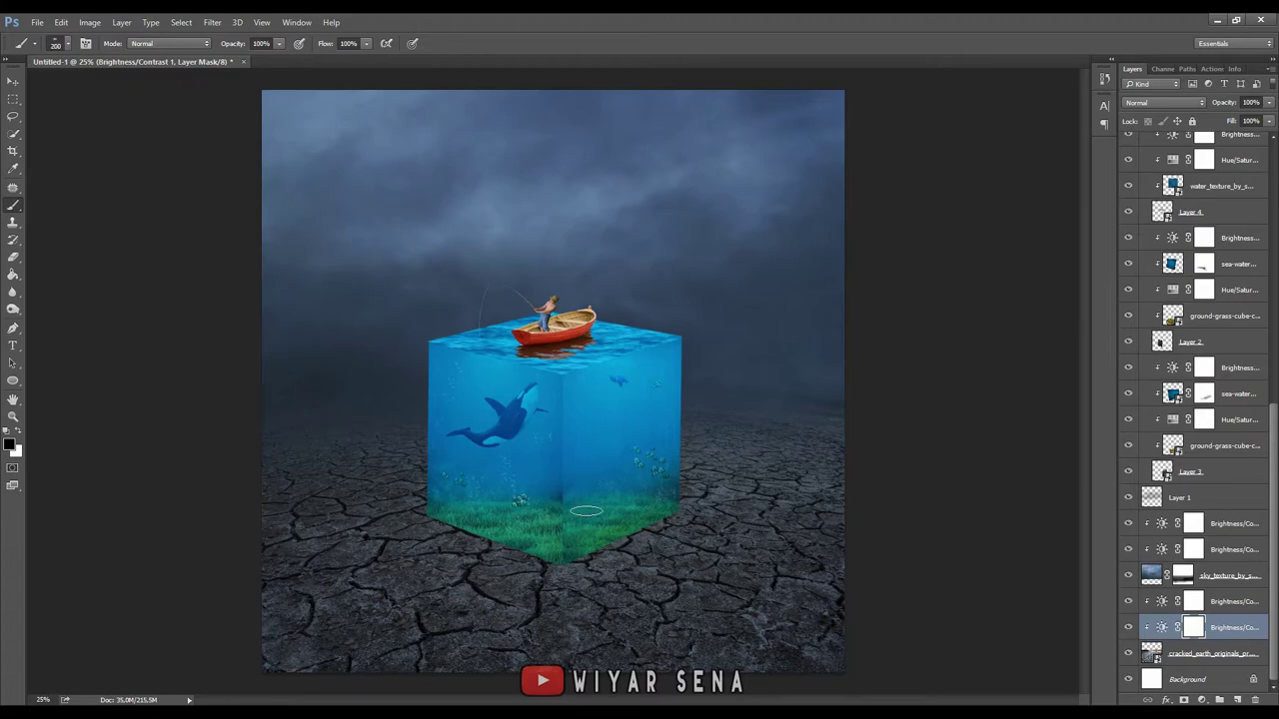
key(bracketright)
key(bracketright)
key(bracketright)
click(628, 520)
key(ctrl+plus)
key(ctrl+plus)
scroll(543, 329, down, 1)
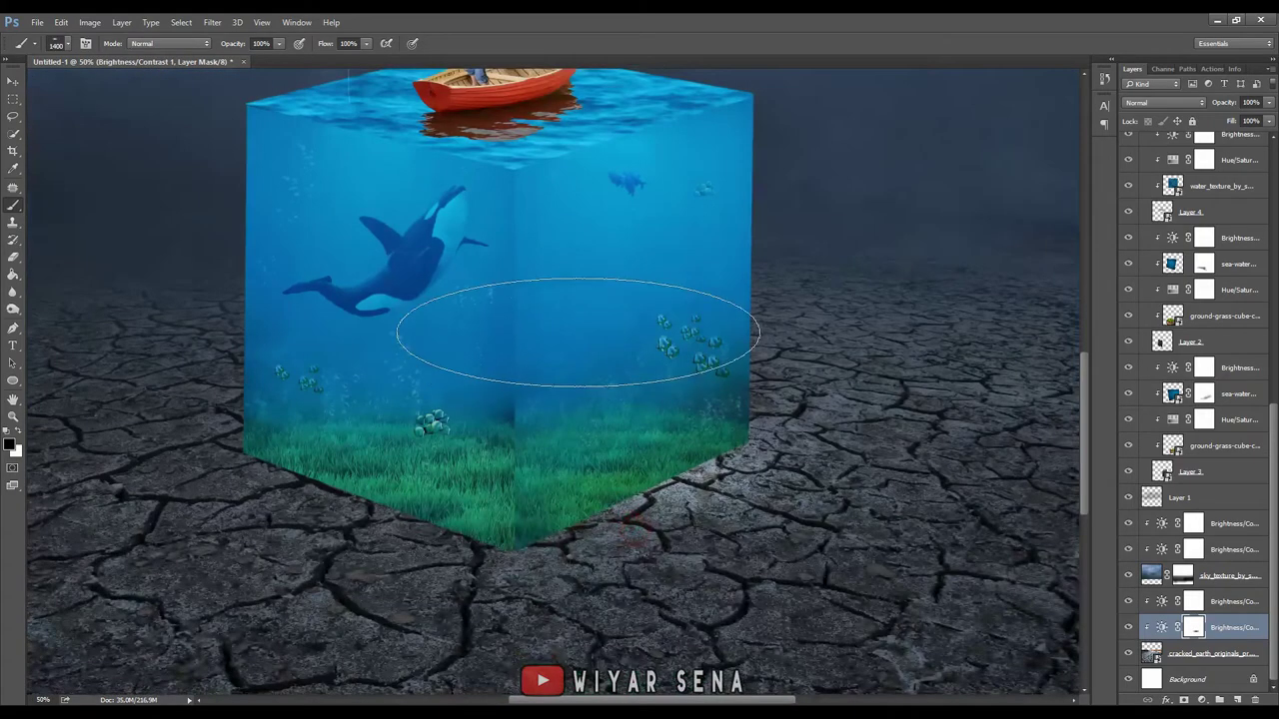
key(bracketright)
key(bracketright)
key(bracketright)
- Paint the mask around the cube's base at 28% brush opacity to darken the cracked ground
drag(547, 449, 356, 460)
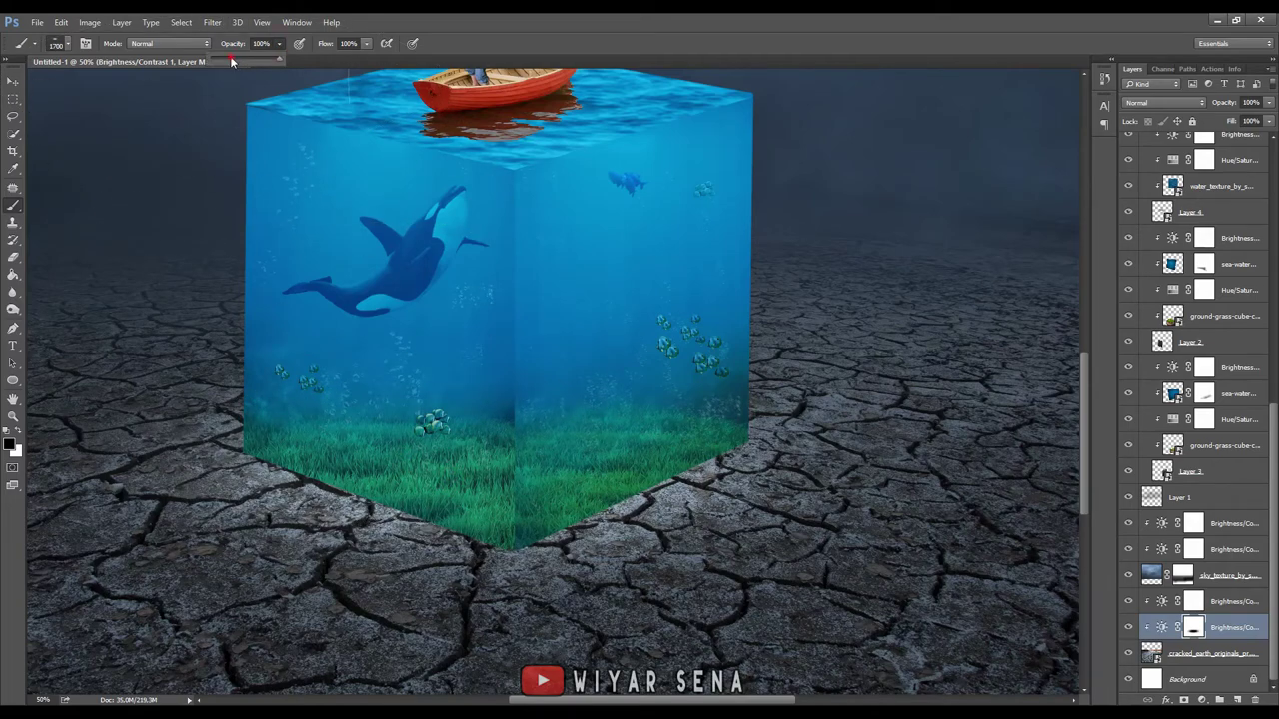
drag(232, 61, 229, 61)
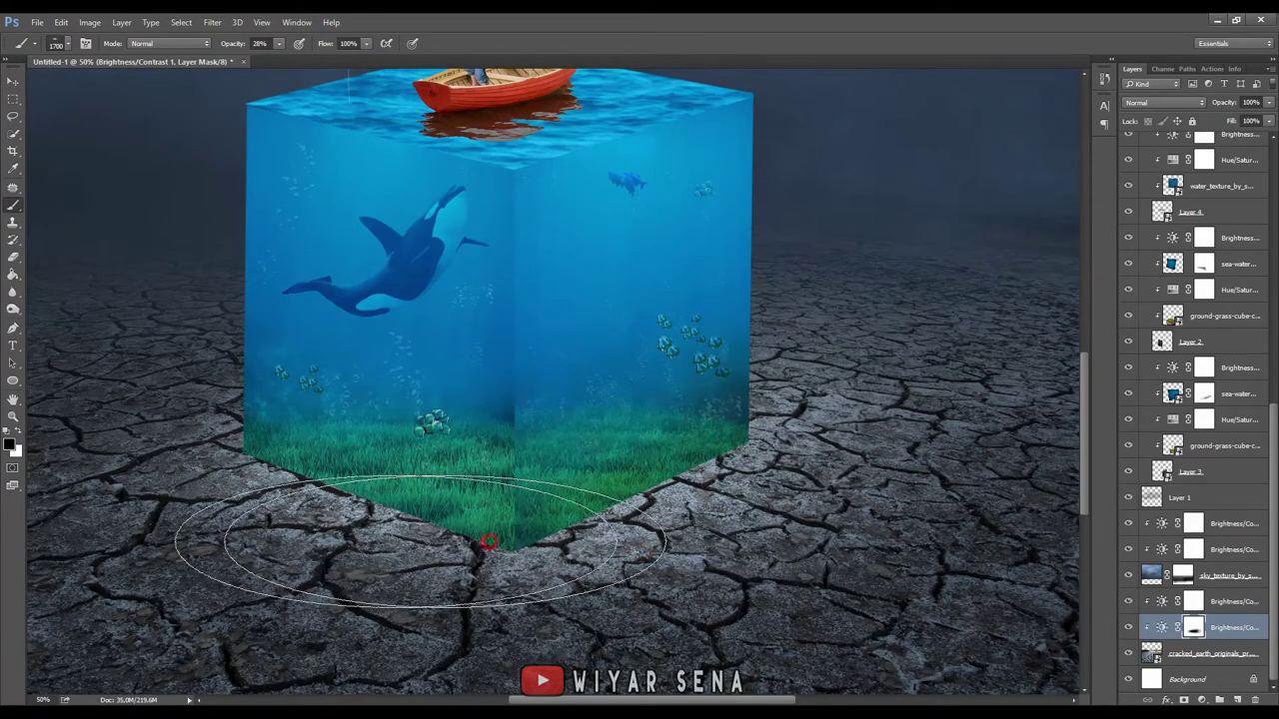
scroll(329, 434, down, 1)
scroll(329, 434, left, 2)
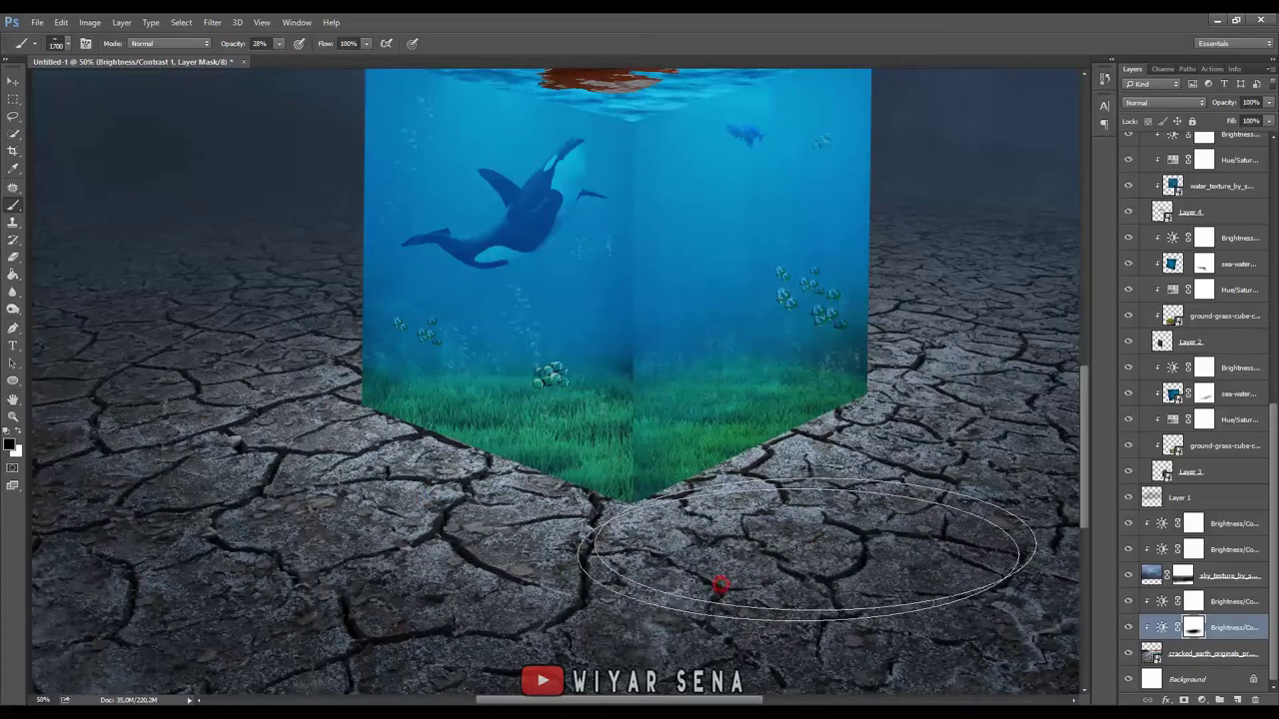
drag(719, 586, 616, 506)
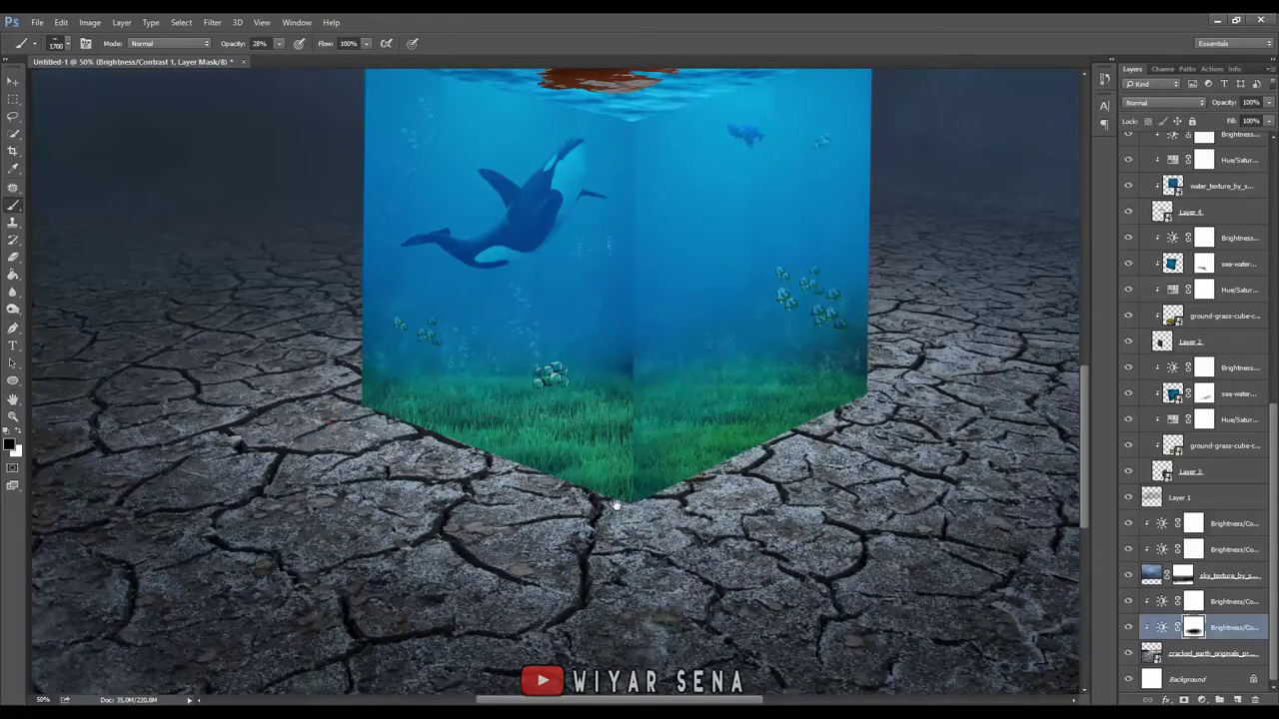
scroll(616, 506, up, 1)
scroll(616, 506, right, 2)
- Add a new layer above cracked_earth and pick a light cyan-blue foreground colour
click(1232, 651)
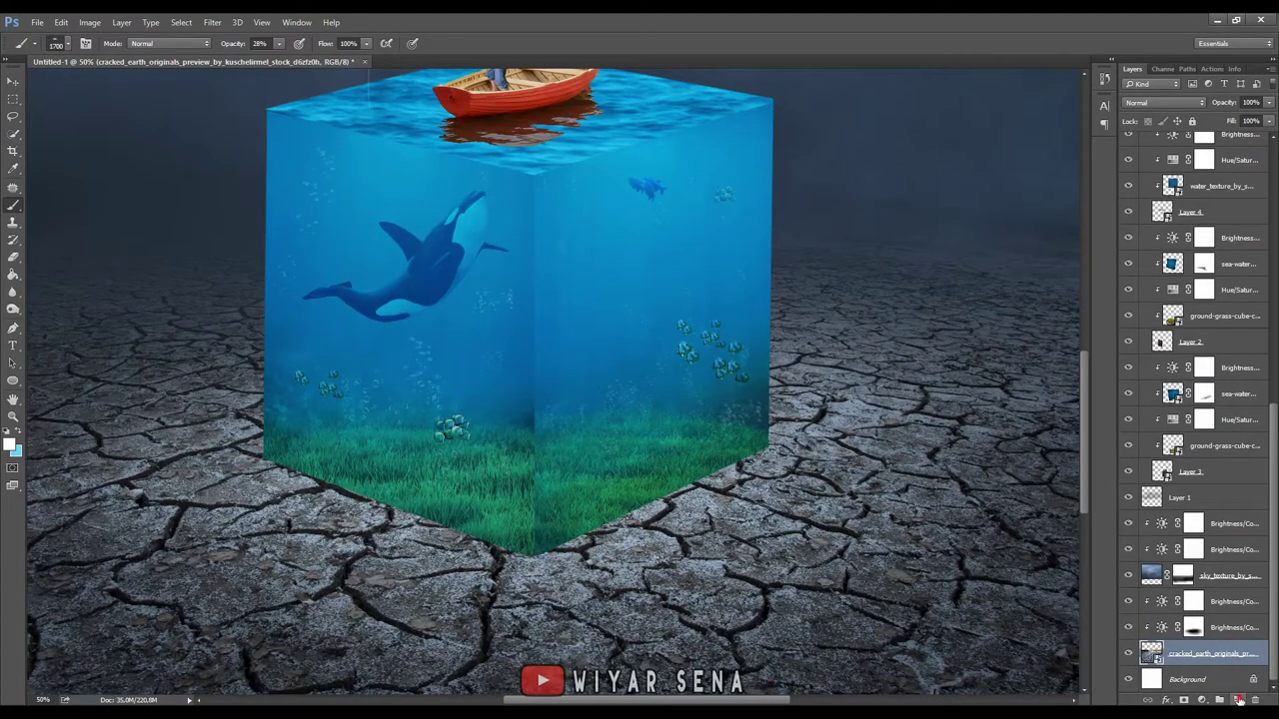
click(1236, 699)
scroll(540, 399, down, 2)
scroll(540, 399, left, 1)
click(12, 440)
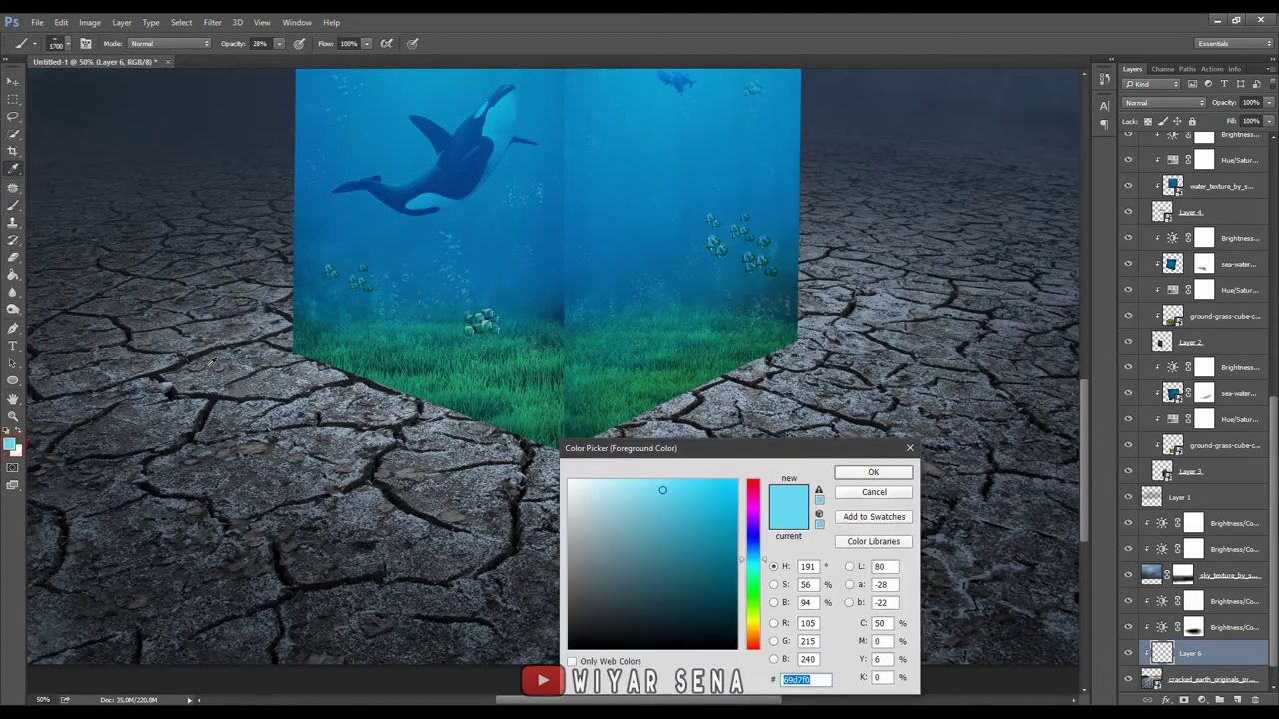
scroll(539, 380, up, 4)
scroll(540, 379, right, 1)
click(521, 382)
click(884, 473)
- Set the layer to Soft Light and brush a faint blue glow around the cube's base
scroll(522, 396, down, 3)
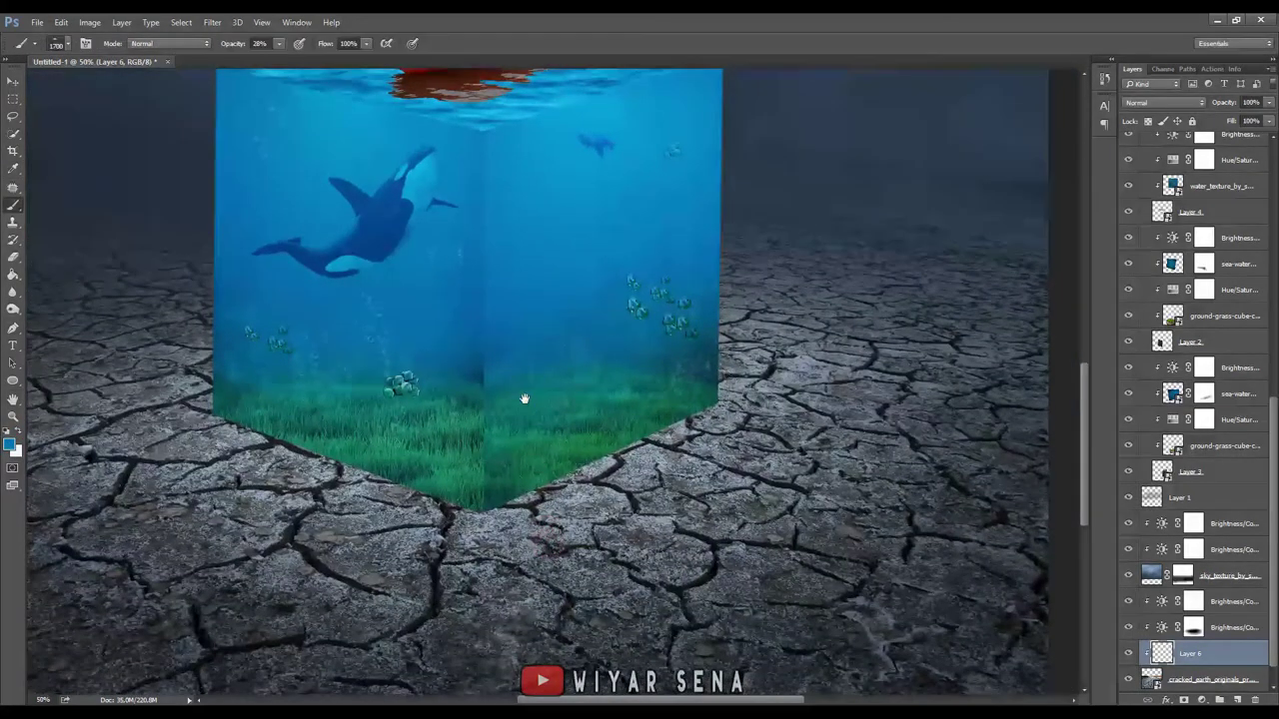
key(b)
click(1130, 103)
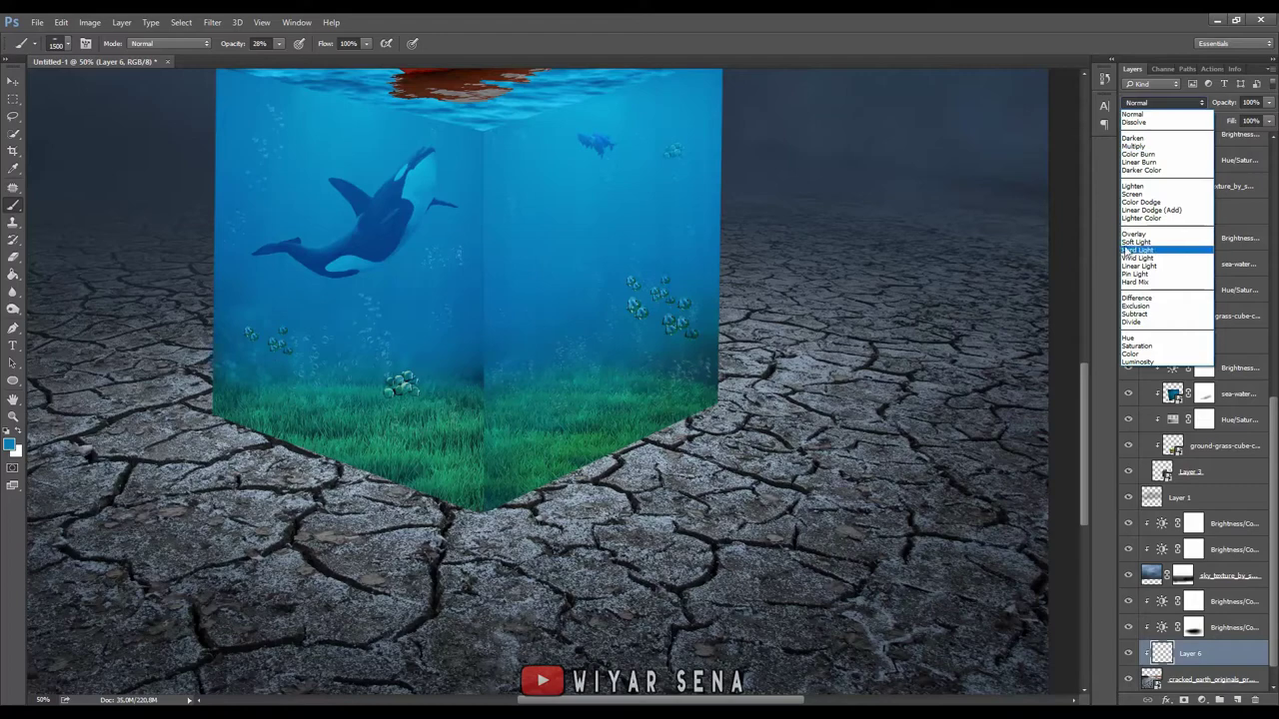
click(1139, 248)
drag(709, 400, 599, 364)
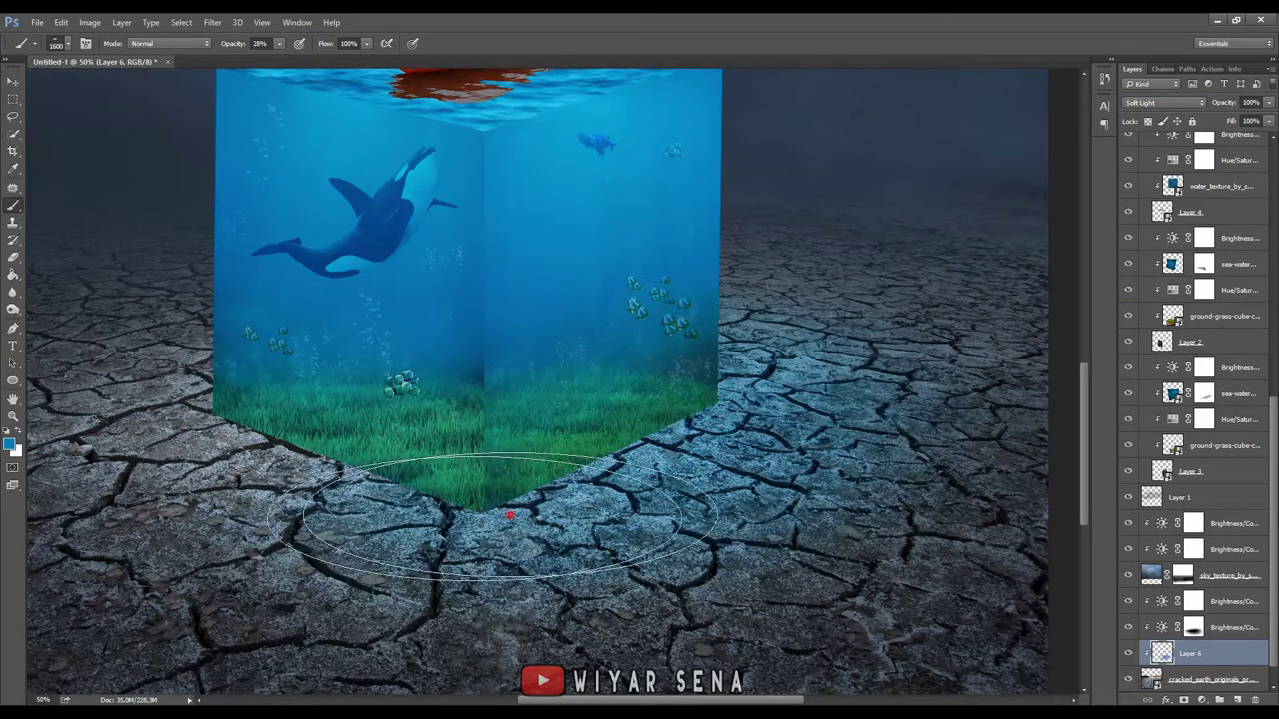
mouse_move(291, 506)
mouse_down()
mouse_move(482, 529)
mouse_move(352, 433)
mouse_up()
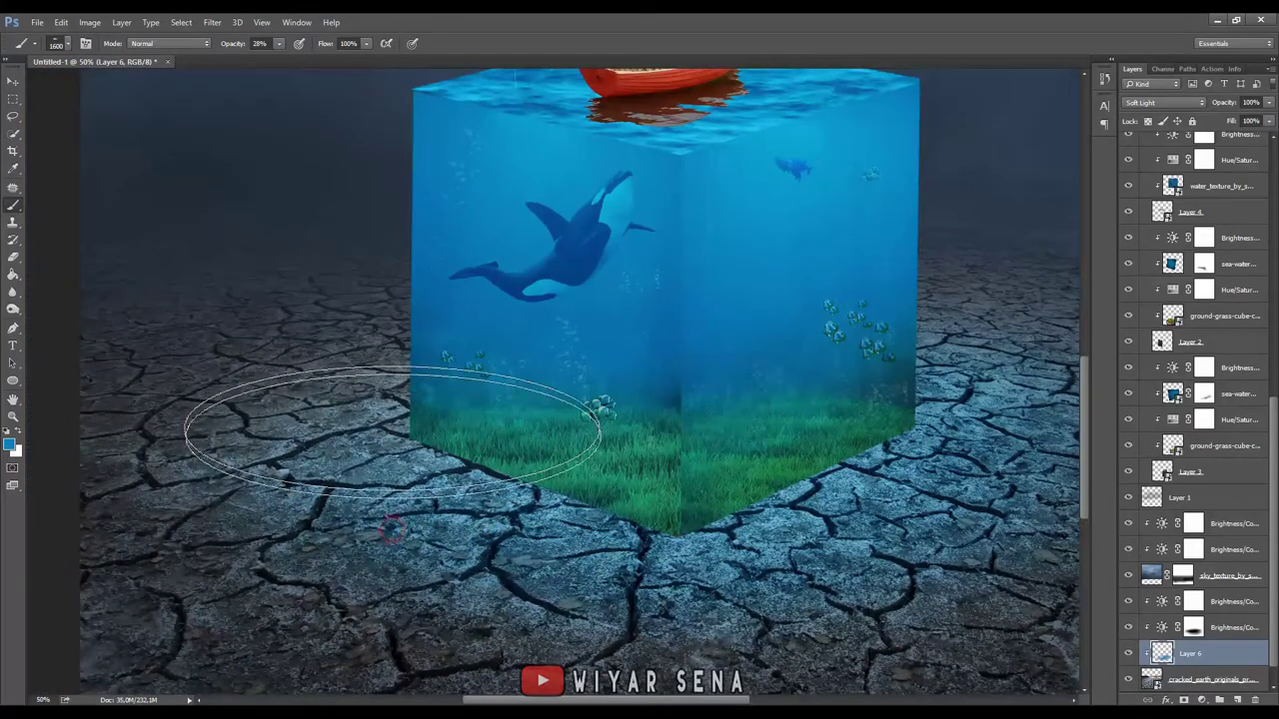
mouse_move(968, 478)
mouse_down()
mouse_move(708, 443)
mouse_move(515, 437)
mouse_up()
scroll(1217, 490, up, 2)
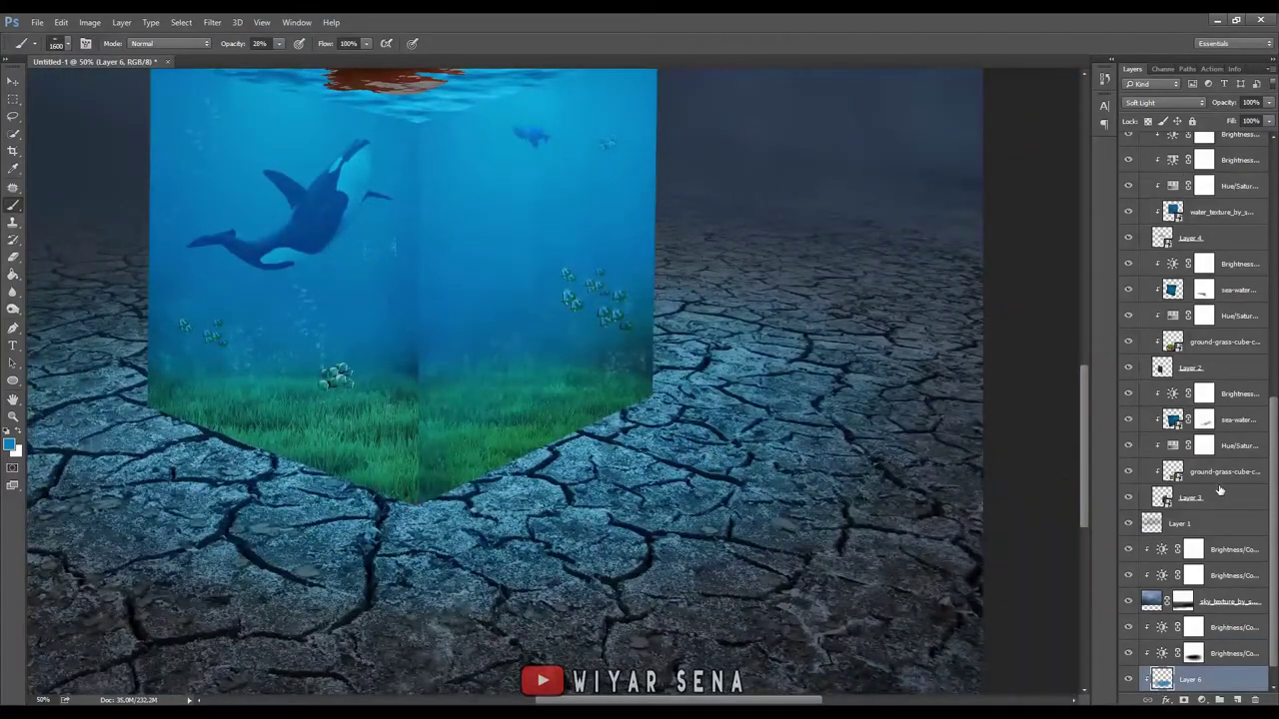
scroll(1217, 490, up, 3)
click(1140, 373)
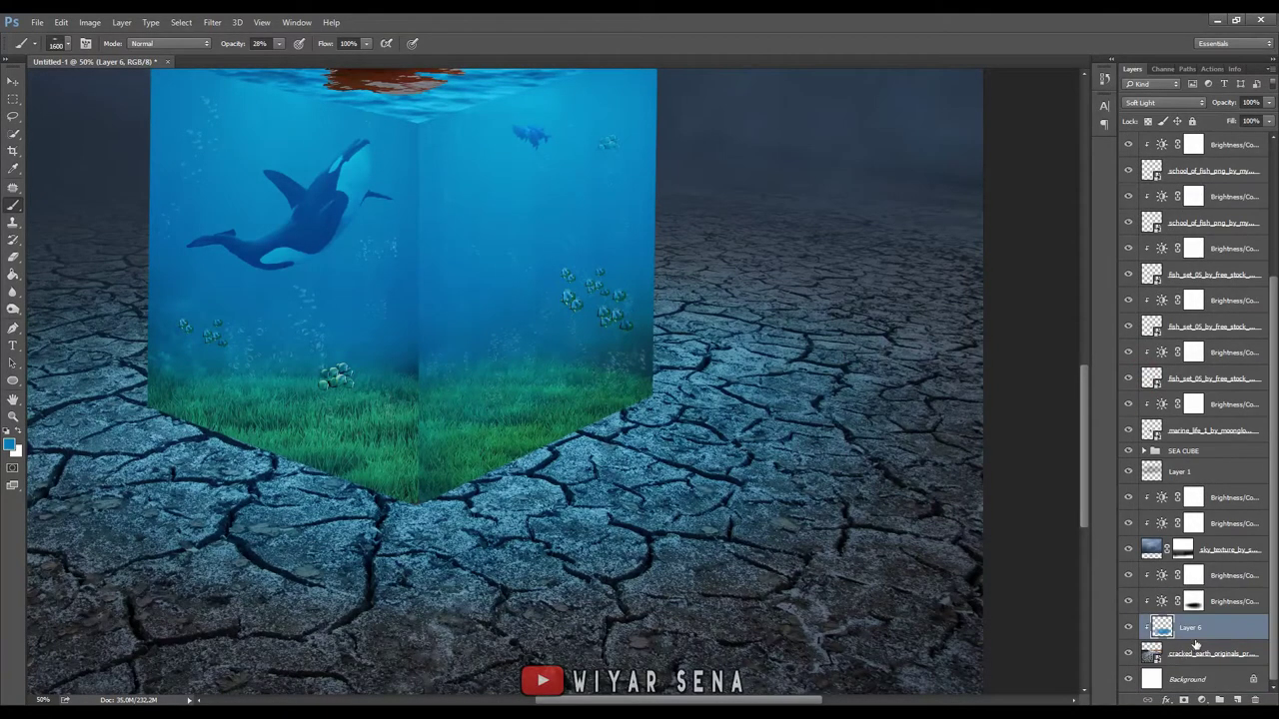
- Add a new layer above Layer 1 and ready a small black brush at 90% opacity
click(1178, 471)
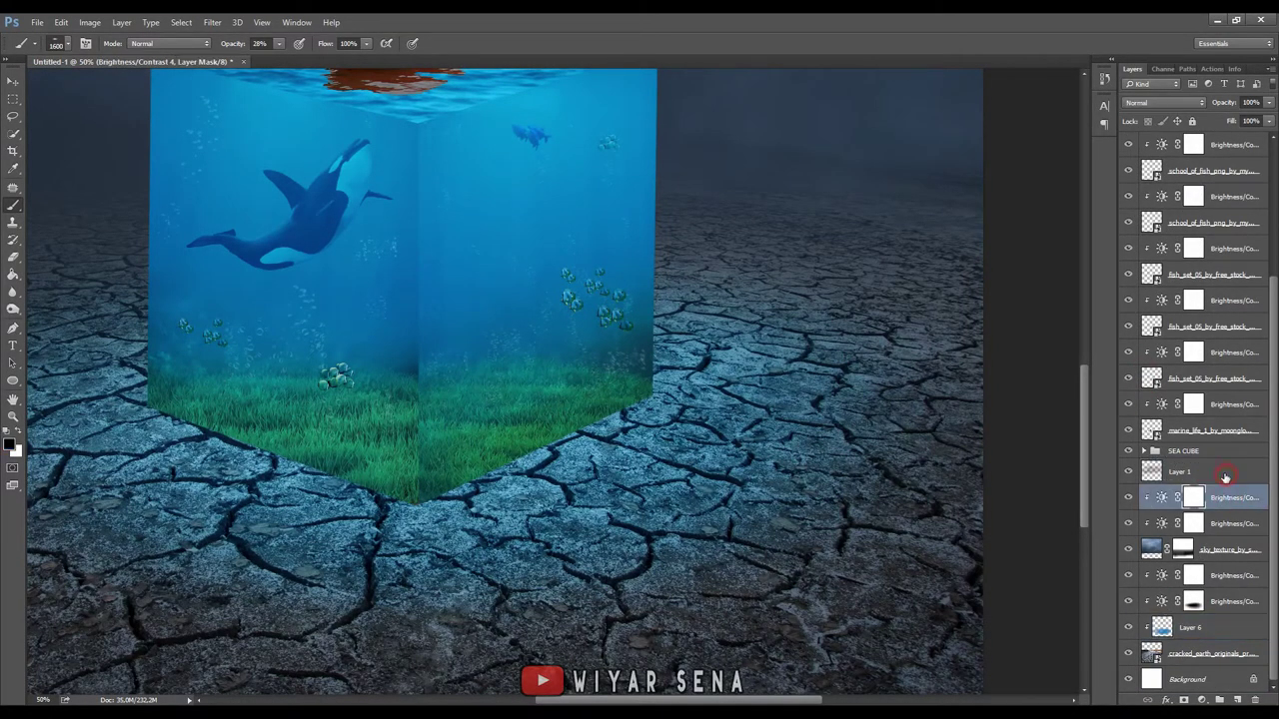
key(ctrl+shift+alt+n)
drag(819, 596, 1079, 543)
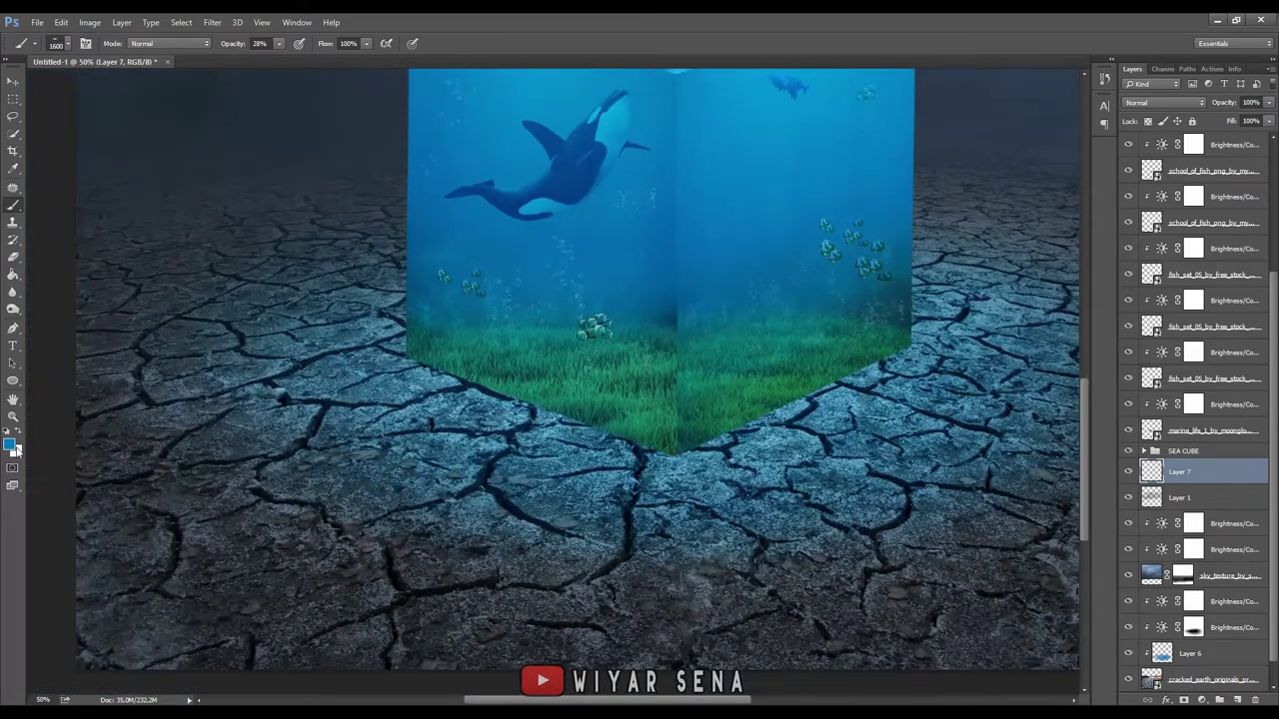
click(10, 444)
click(873, 473)
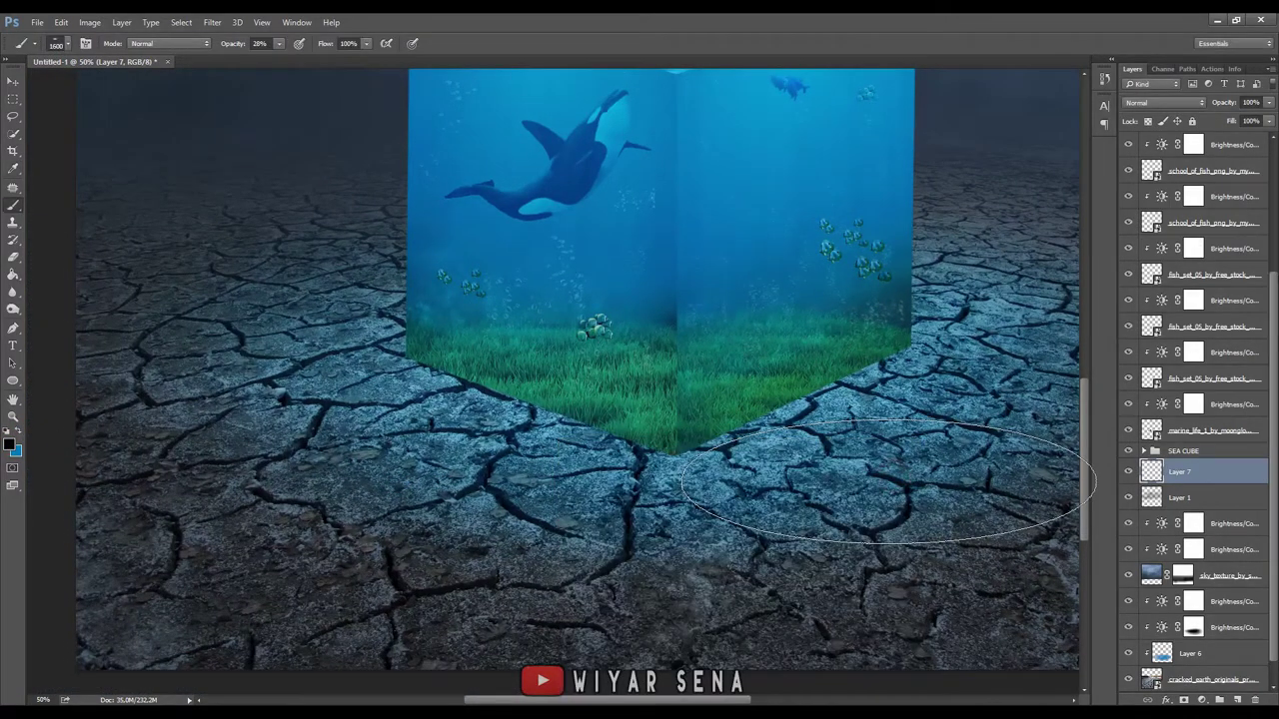
key(b)
scroll(356, 537, up, 3)
scroll(356, 538, up, 1)
key(bracketleft)
key(bracketleft)
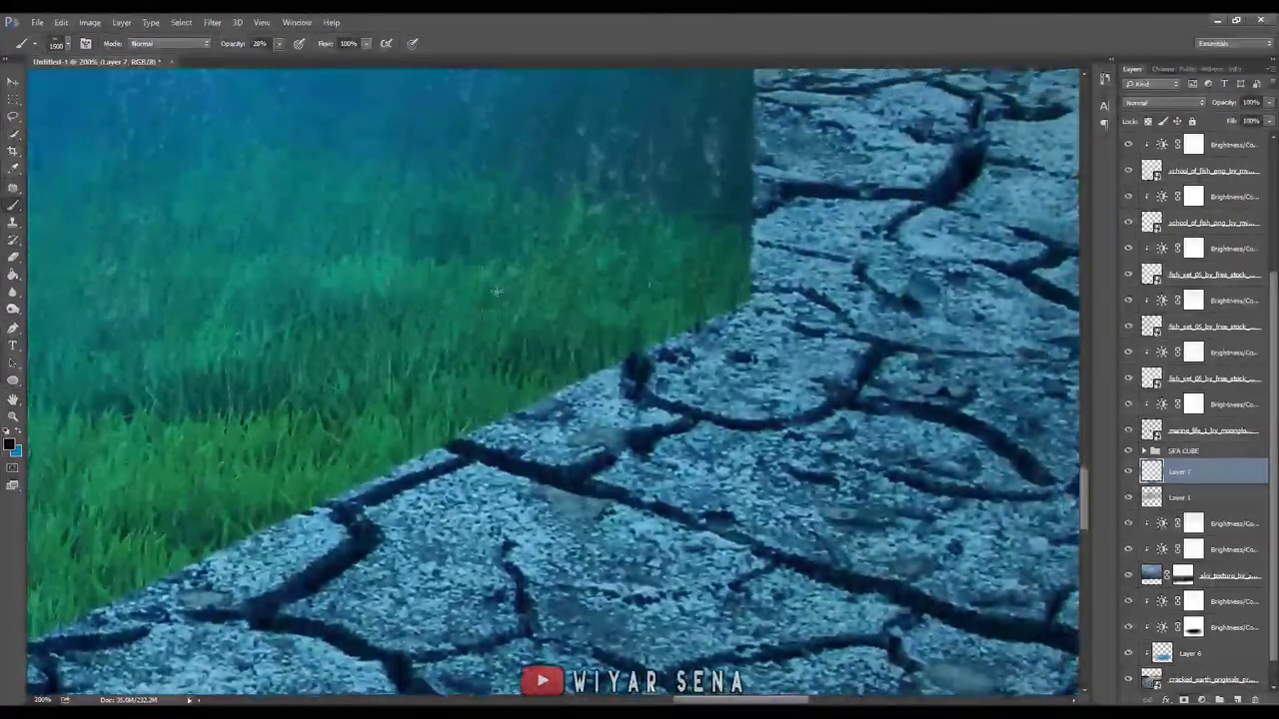
key(bracketleft)
key(bracketleft)
key(bracketleft)
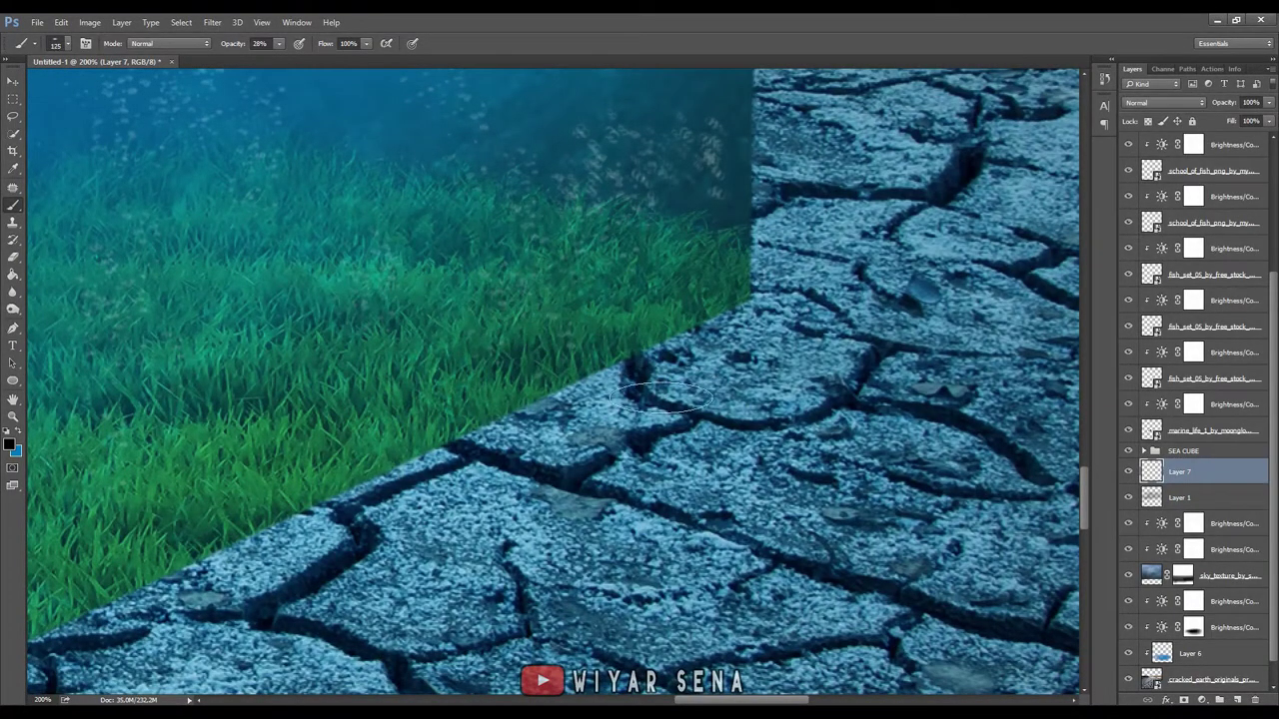
drag(318, 63, 323, 63)
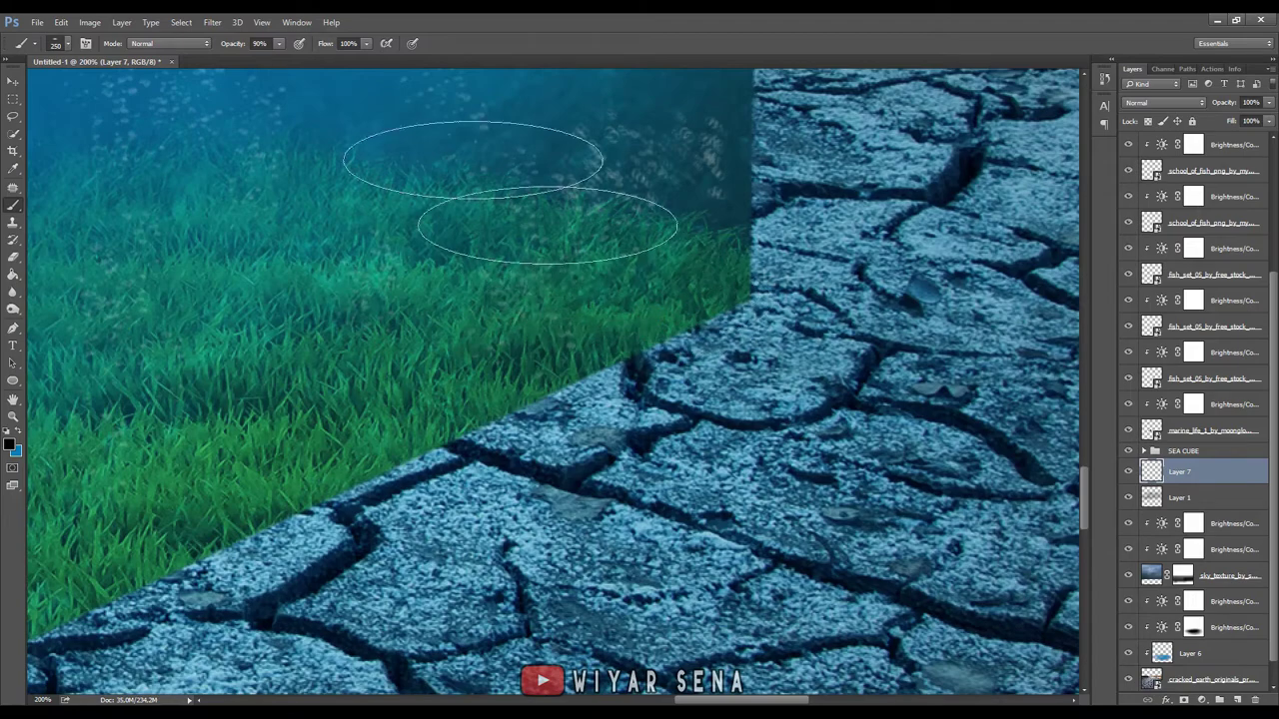
- Paint a dark contact shadow along the grass block's bottom edge with a 150 brush
mouse_move(639, 285)
mouse_down()
mouse_move(430, 395)
mouse_move(626, 282)
mouse_up()
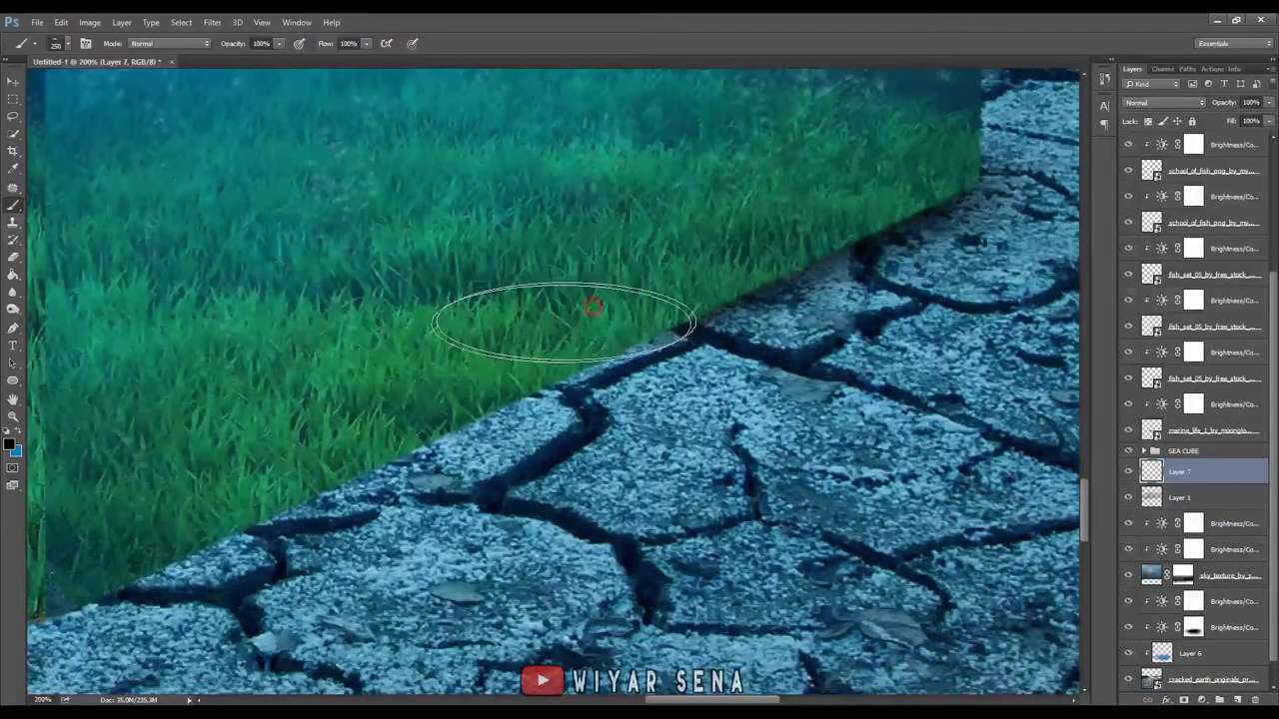
drag(401, 405, 640, 279)
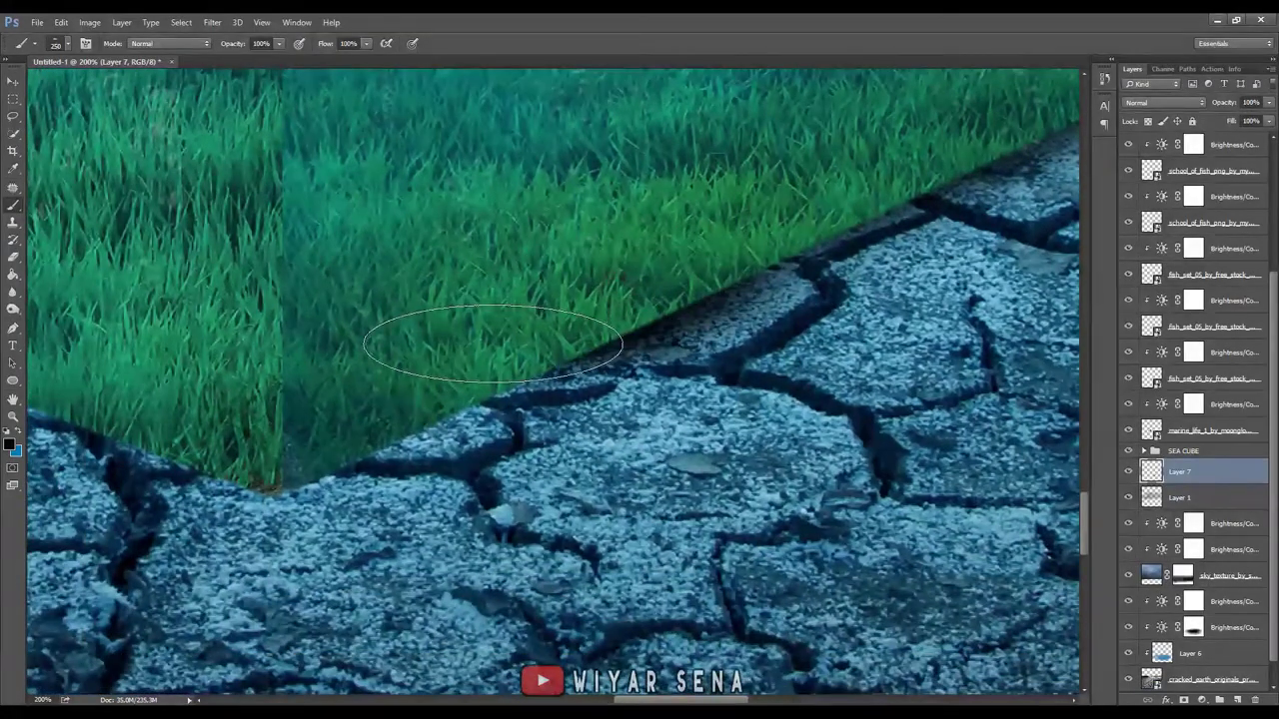
drag(480, 342, 661, 258)
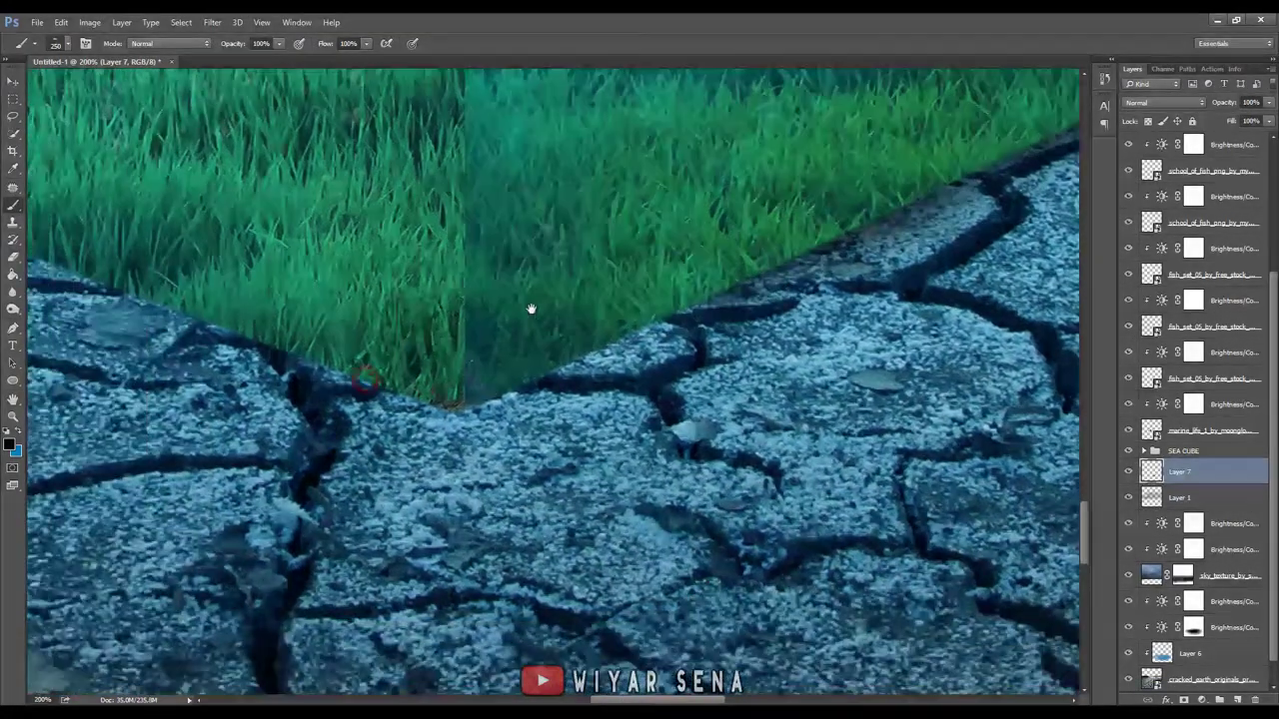
key(bracketleft)
key(bracketleft)
key(bracketleft)
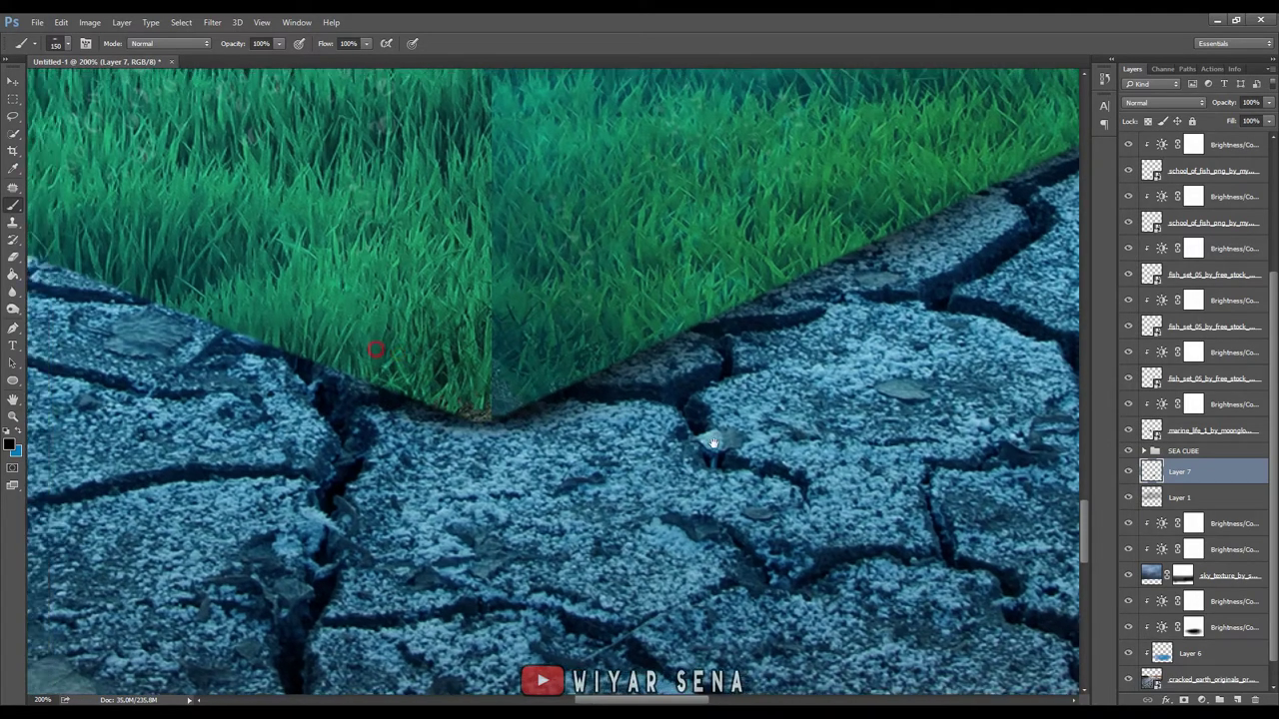
drag(371, 357, 728, 456)
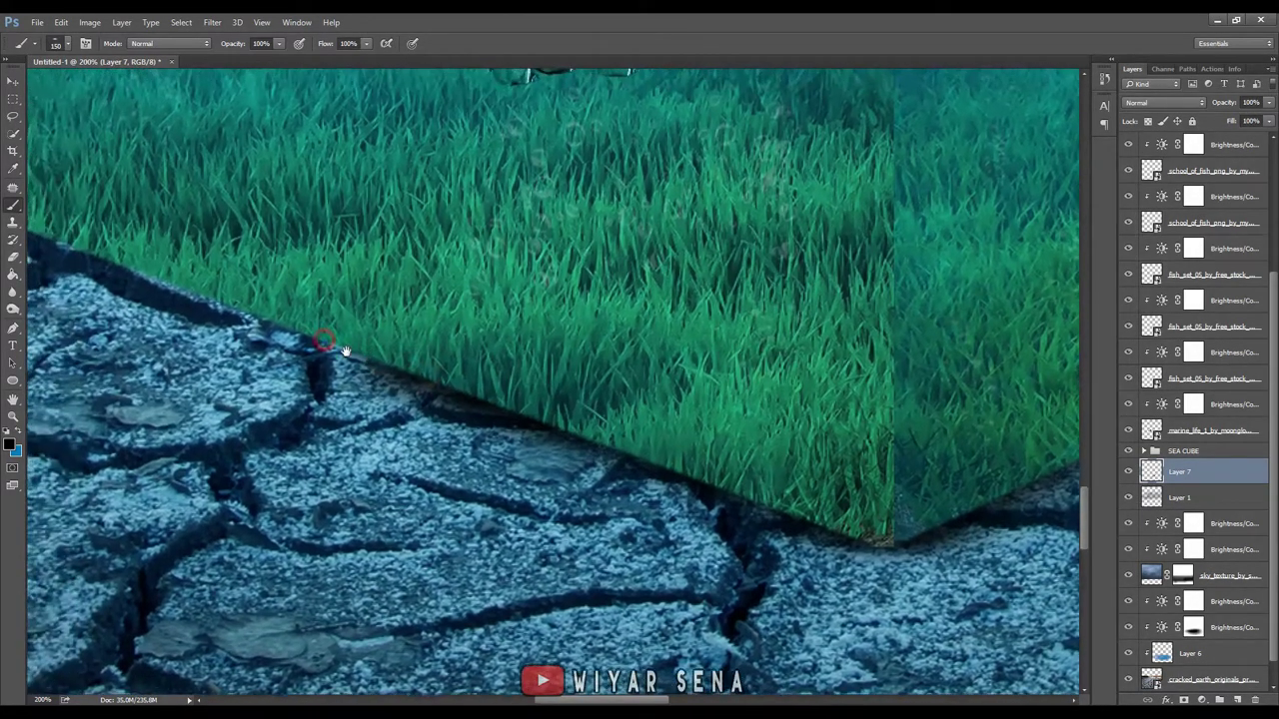
drag(427, 371, 315, 321)
mouse_move(411, 392)
mouse_down()
mouse_move(614, 474)
mouse_move(919, 503)
mouse_move(862, 485)
mouse_up()
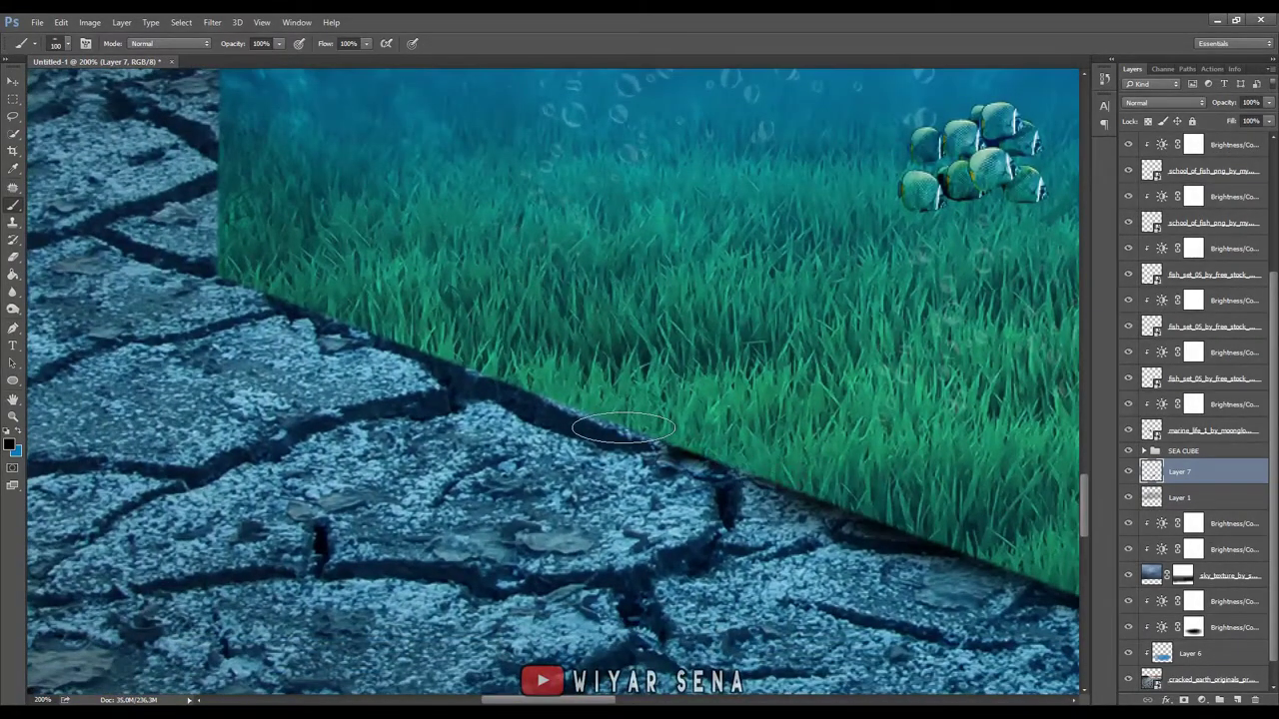
drag(783, 477, 470, 390)
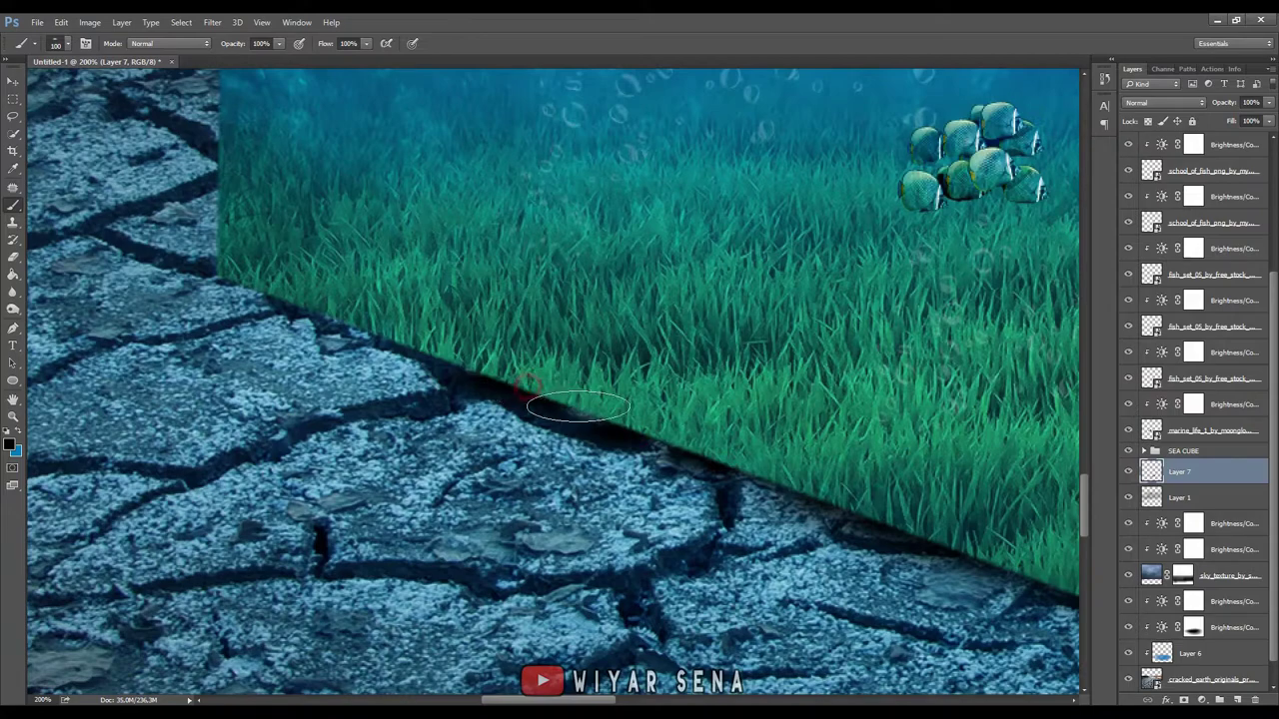
mouse_move(468, 363)
mouse_down()
mouse_move(370, 337)
mouse_move(320, 300)
mouse_up()
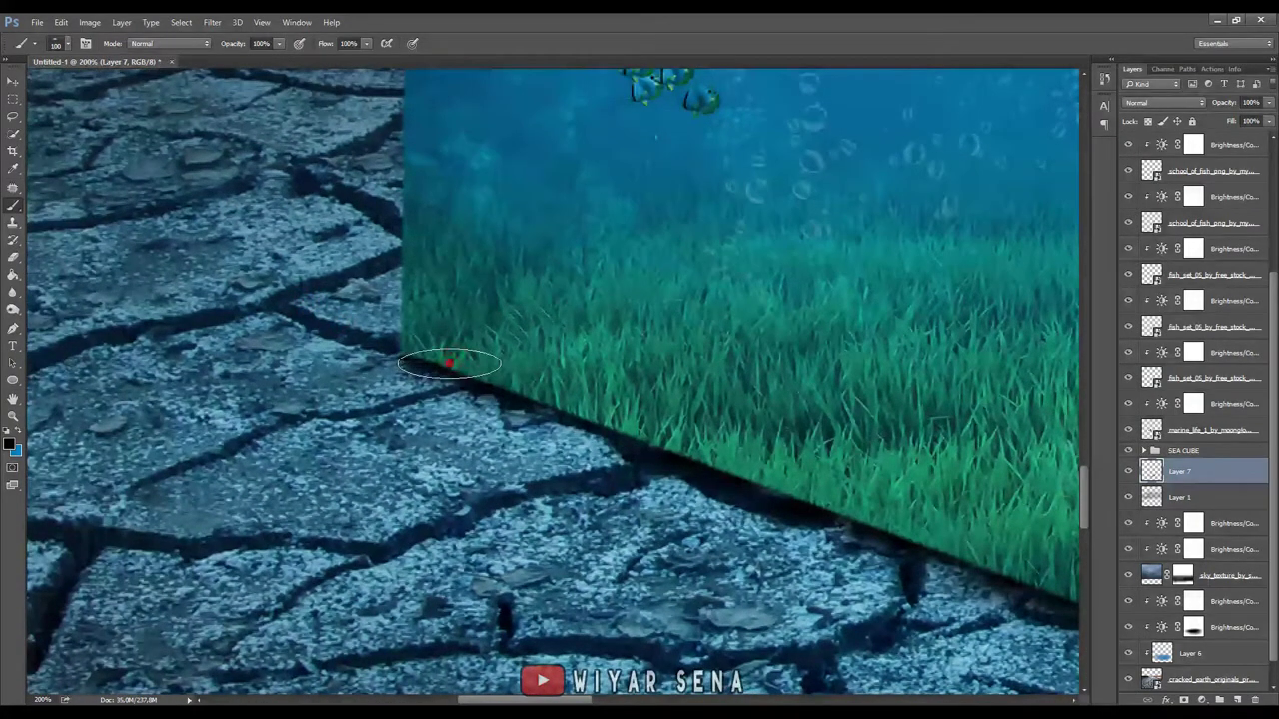
- Add a fainter shadow along the grass-ground edge with a 125 brush, then view the whole cube
key(ctrl+minus)
key(ctrl+minus)
key(ctrl+minus)
key(ctrl+minus)
key(ctrl+plus)
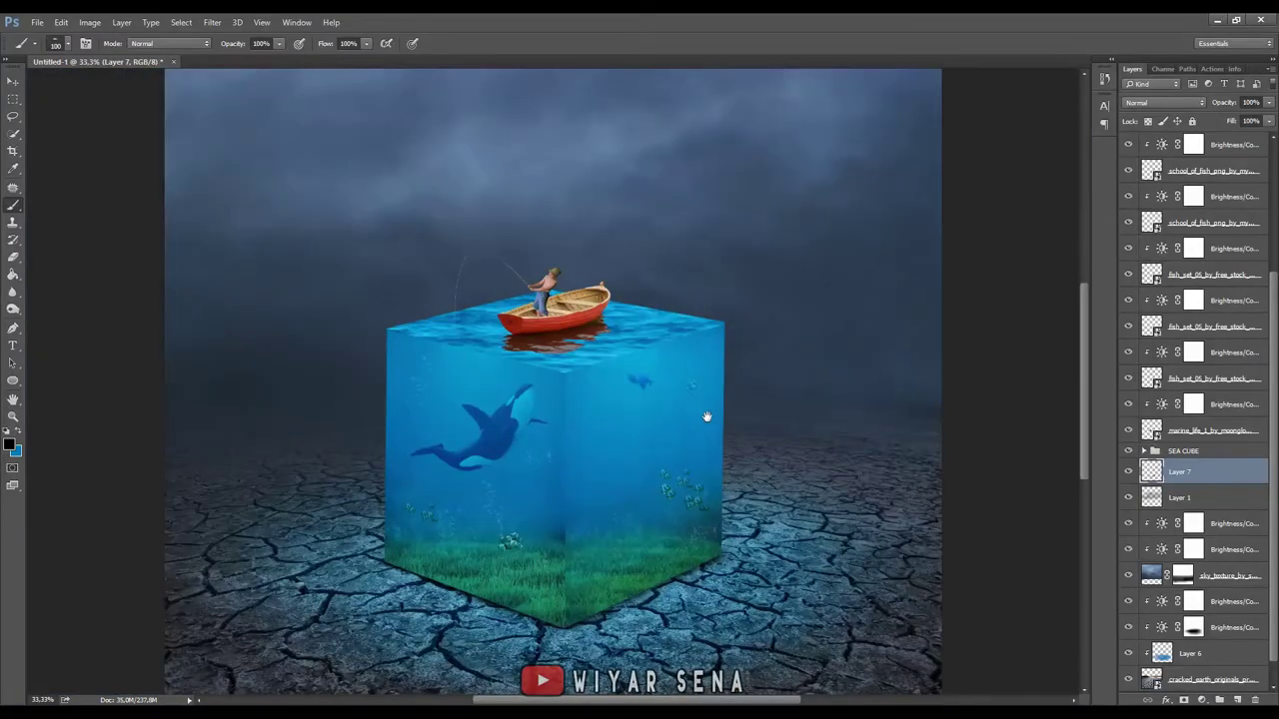
scroll(699, 400, down, 1)
key(ctrl+plus)
key(ctrl+plus)
key(ctrl+plus)
scroll(624, 556, down, 5)
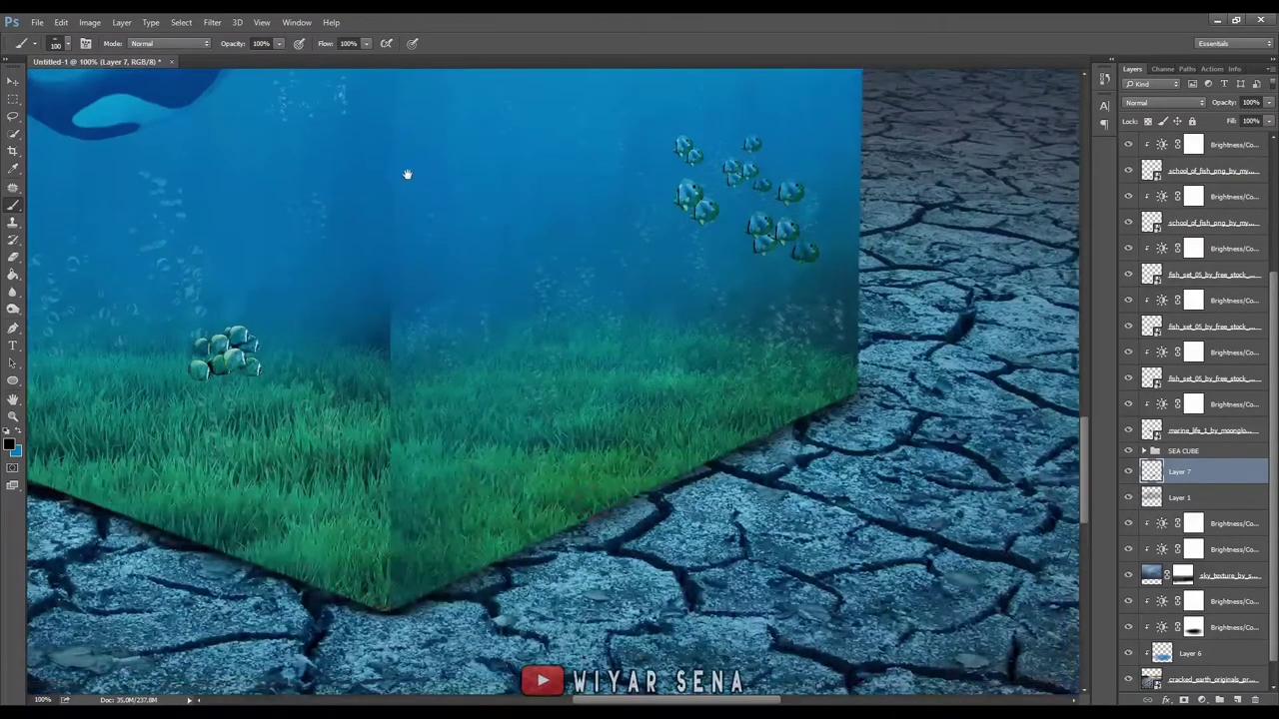
scroll(408, 174, down, 1)
key(ctrl+plus)
drag(426, 513, 507, 393)
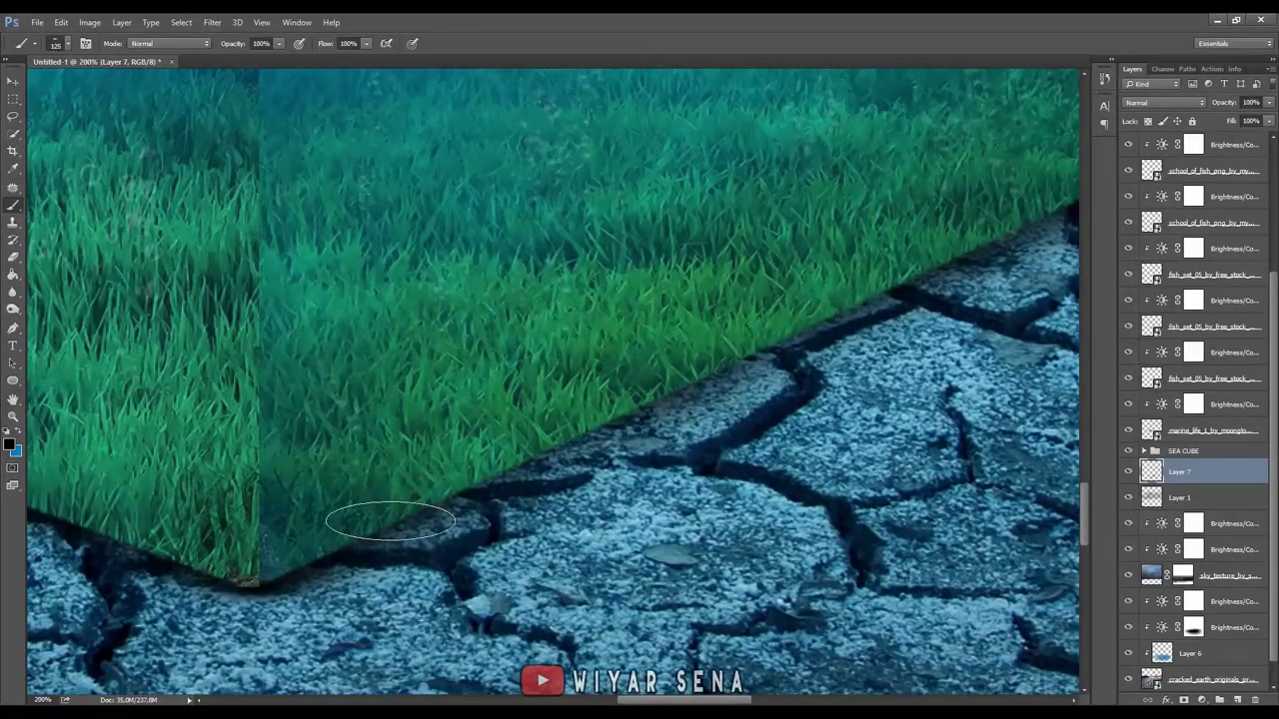
key(bracketright)
mouse_move(516, 455)
mouse_down()
mouse_move(613, 390)
mouse_move(887, 260)
mouse_up()
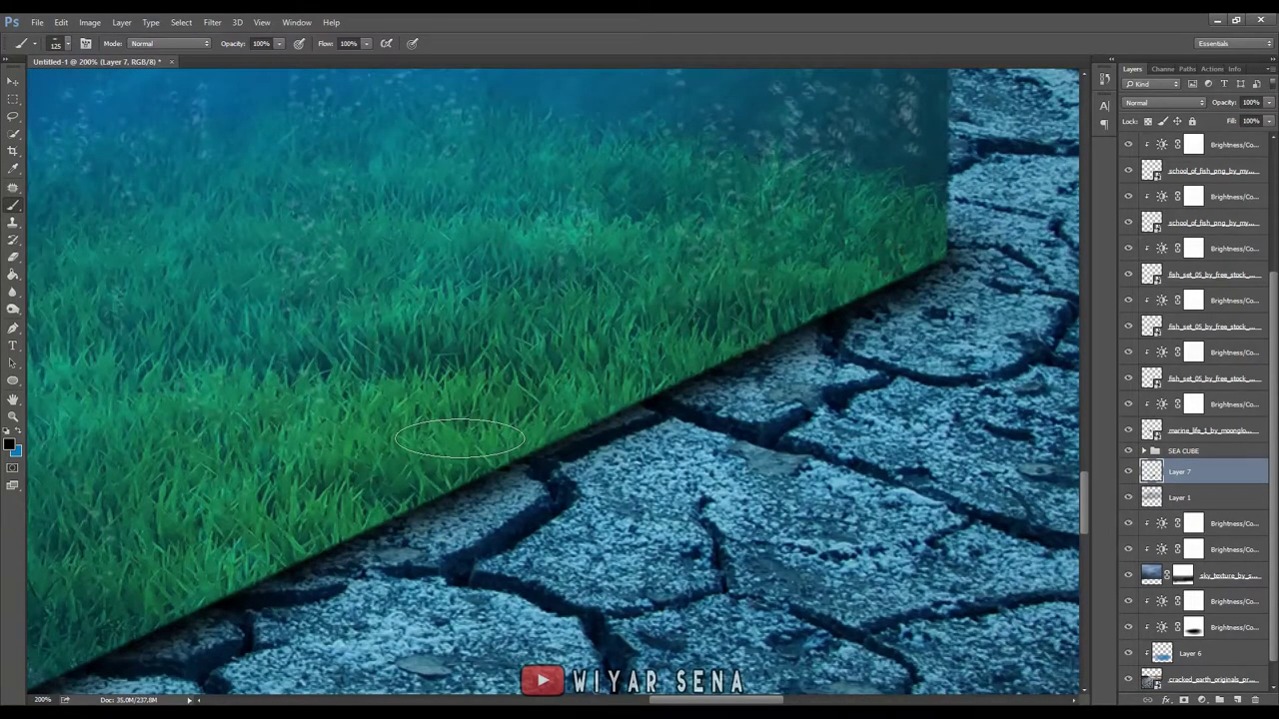
key(ctrl+minus)
key(ctrl+minus)
key(ctrl+minus)
mouse_move(514, 506)
mouse_down()
mouse_move(458, 456)
mouse_move(617, 418)
mouse_up()
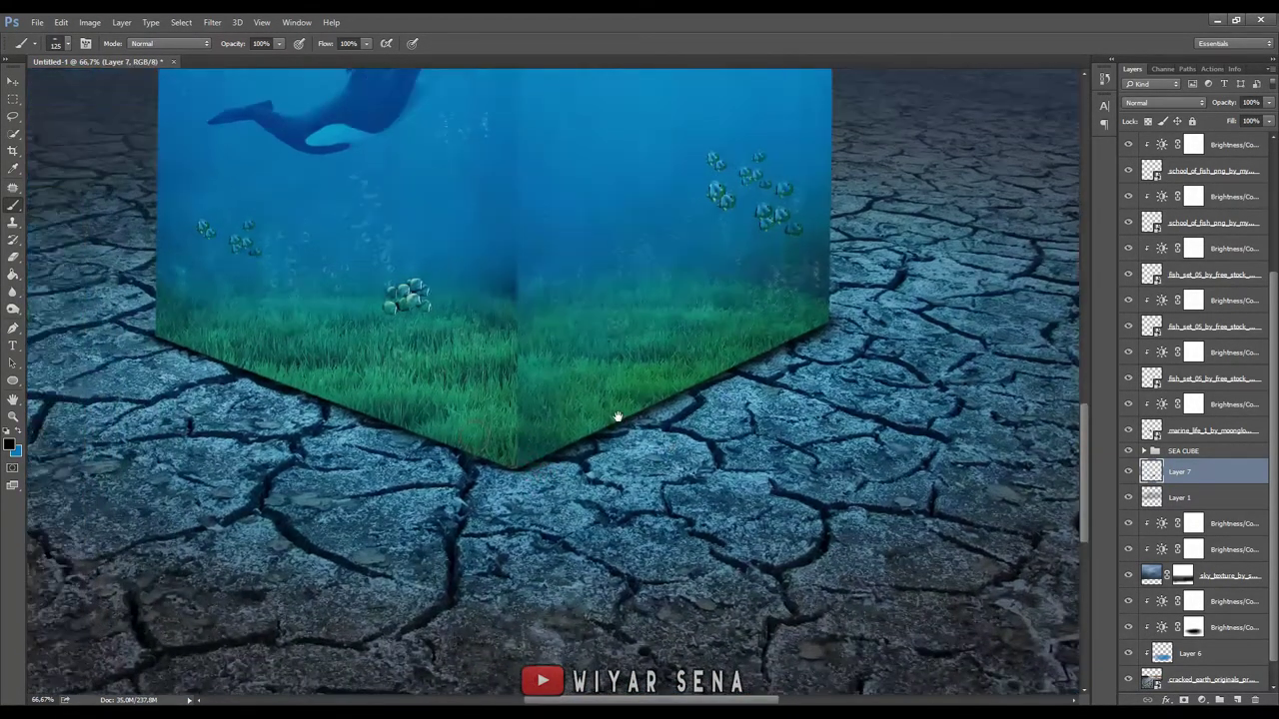
mouse_move(503, 464)
mouse_down()
mouse_move(572, 574)
mouse_move(577, 641)
mouse_up()
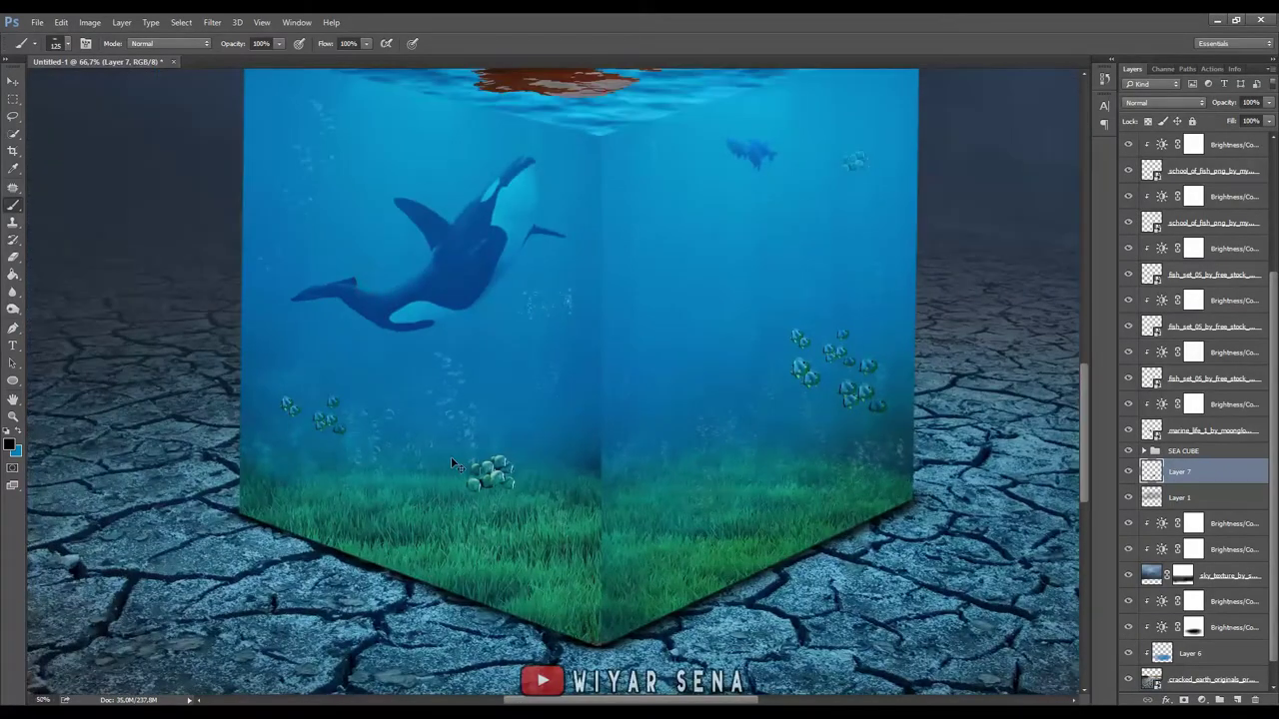
key(ctrl+minus)
click(1143, 450)
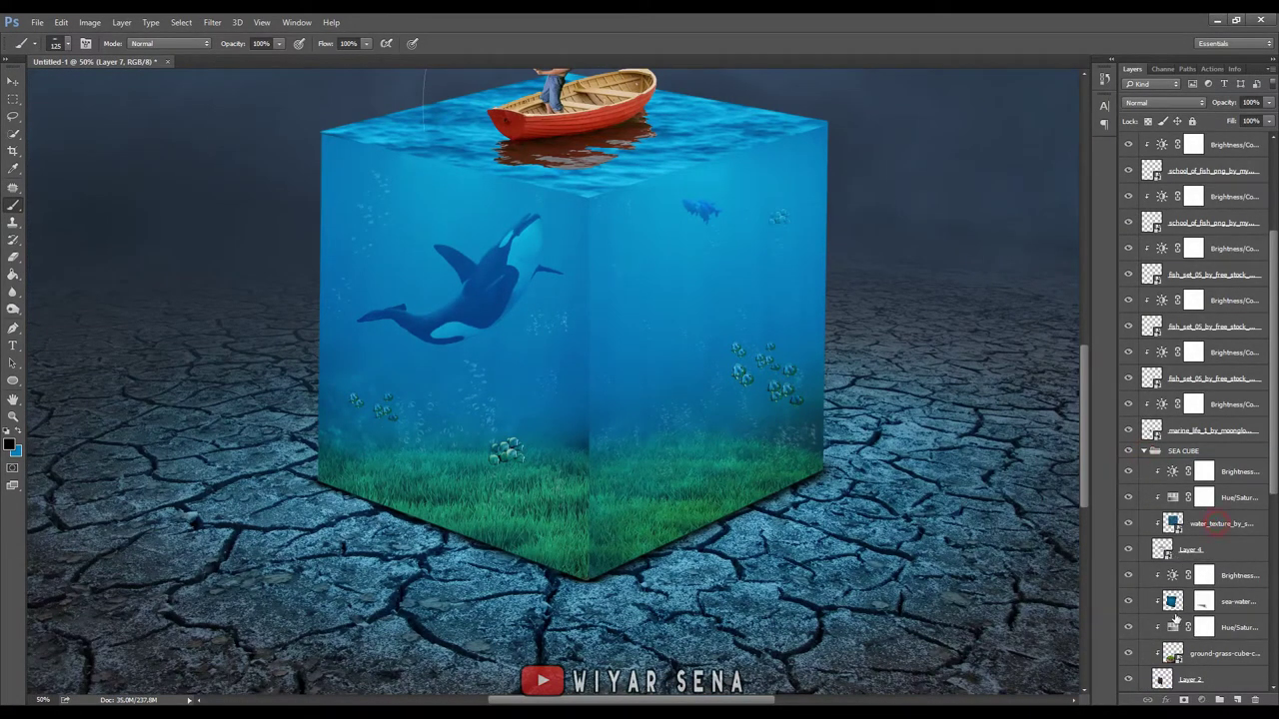
- Add a new layer (Layer 8) above the sea-water layer
click(1177, 604)
scroll(1209, 520, down, 3)
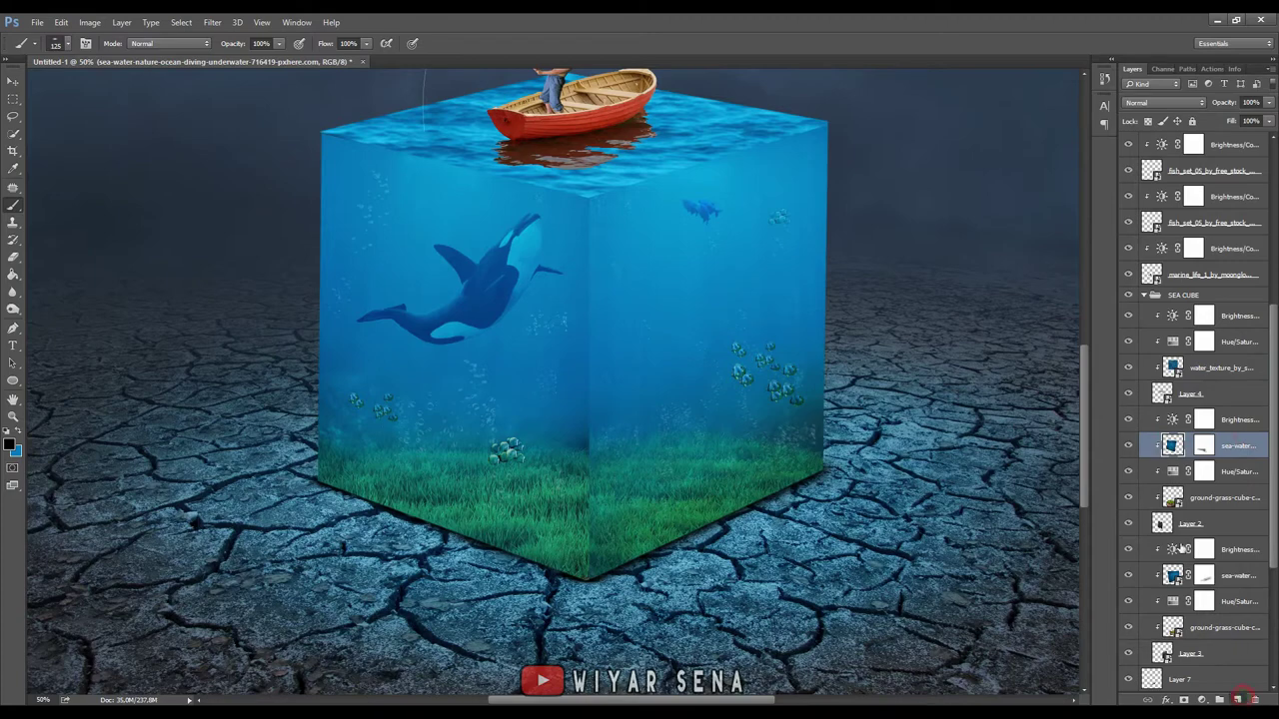
key(ctrl+shift+alt+n)
click(1128, 471)
click(1128, 470)
- Set a soft brush to 10% opacity at about 700 px and shade the cube's bottom corner
click(56, 44)
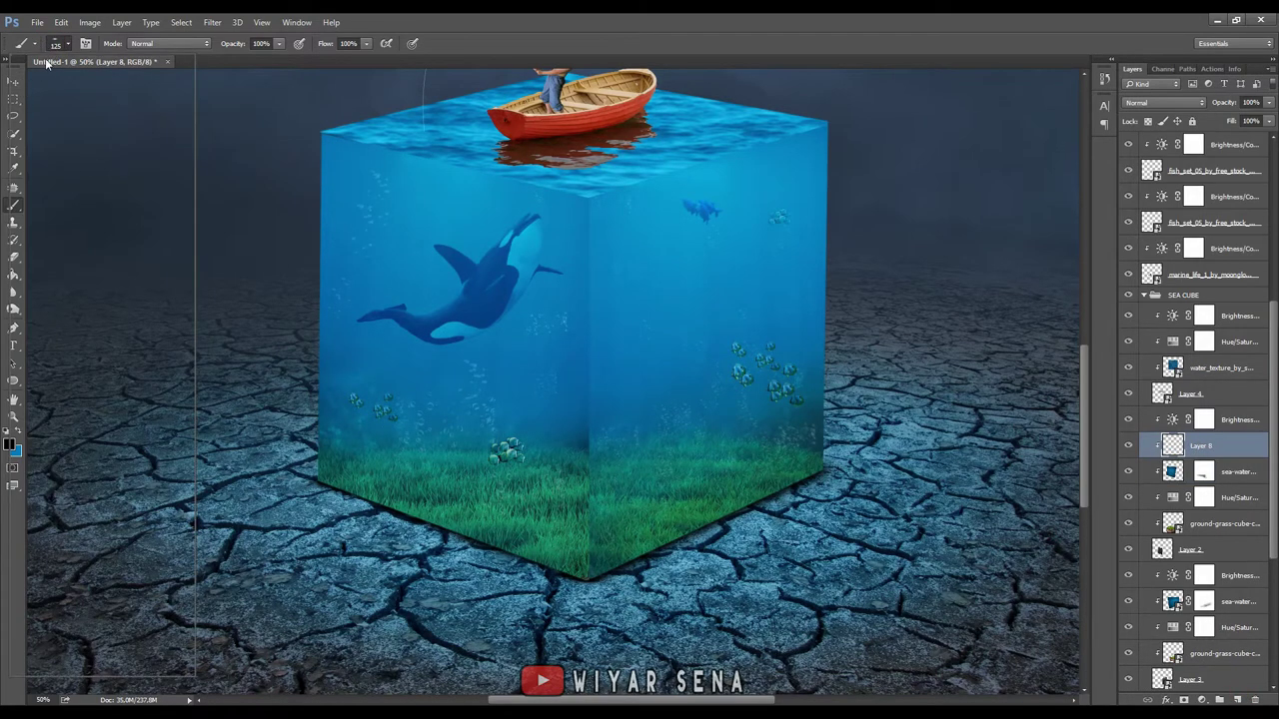
text(30)
key(Return)
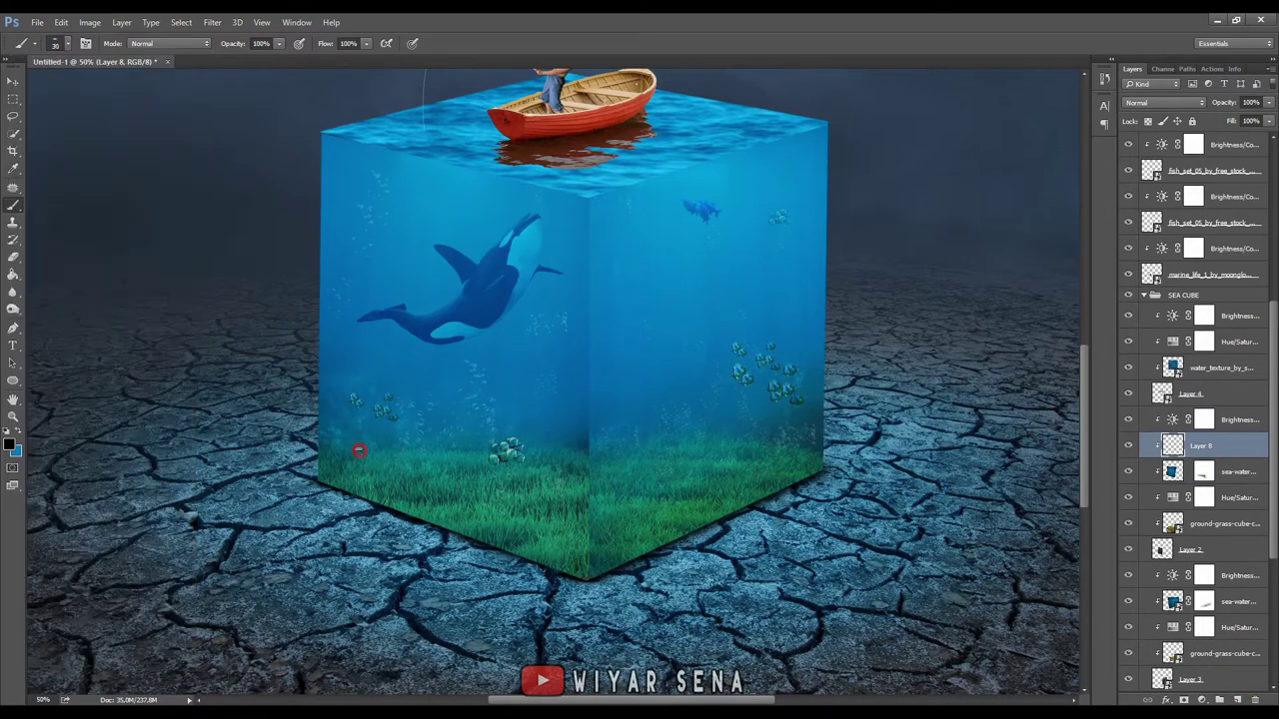
click(50, 45)
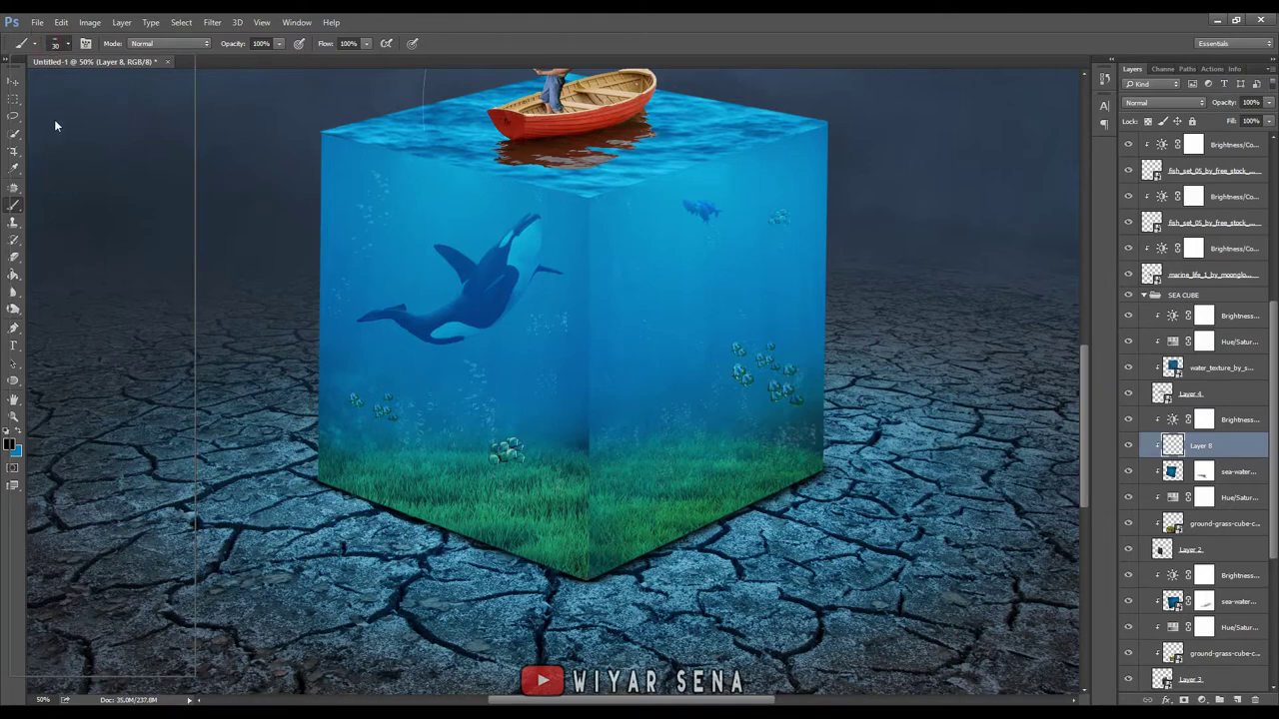
click(278, 45)
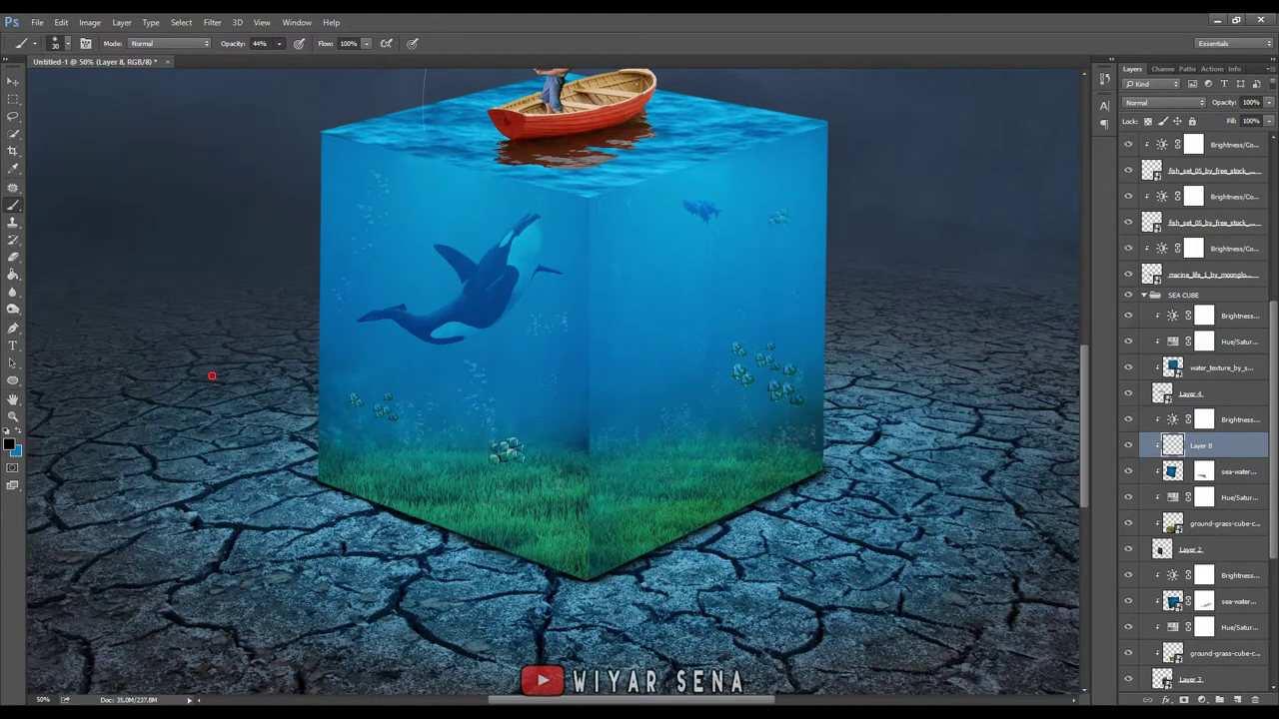
key(bracketright)
key(bracketright)
key(bracketright)
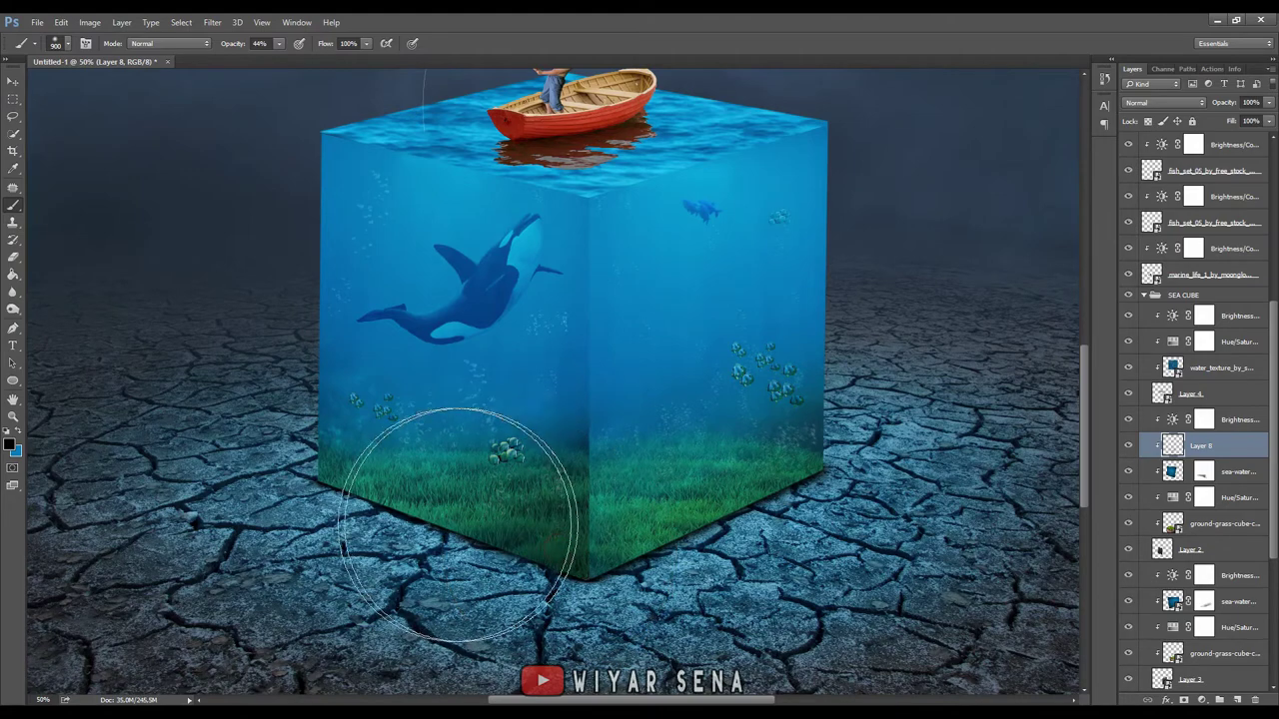
click(282, 45)
click(257, 60)
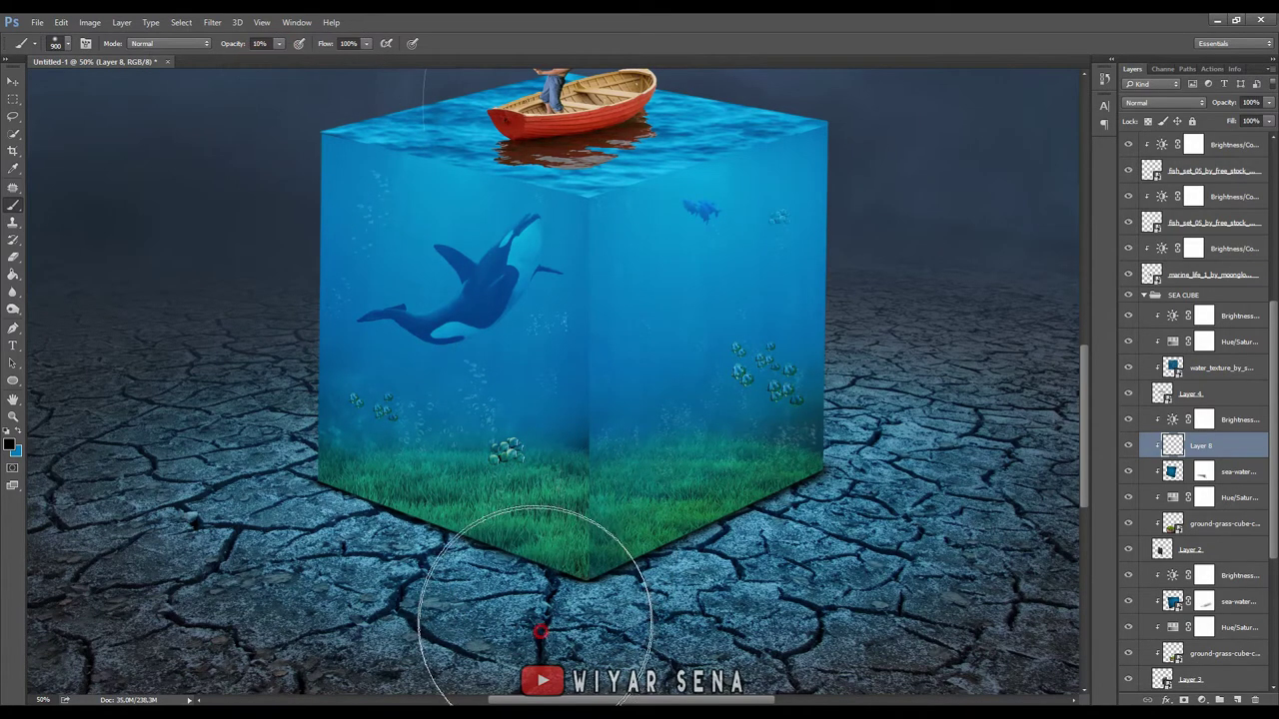
key(bracketleft)
key(bracketleft)
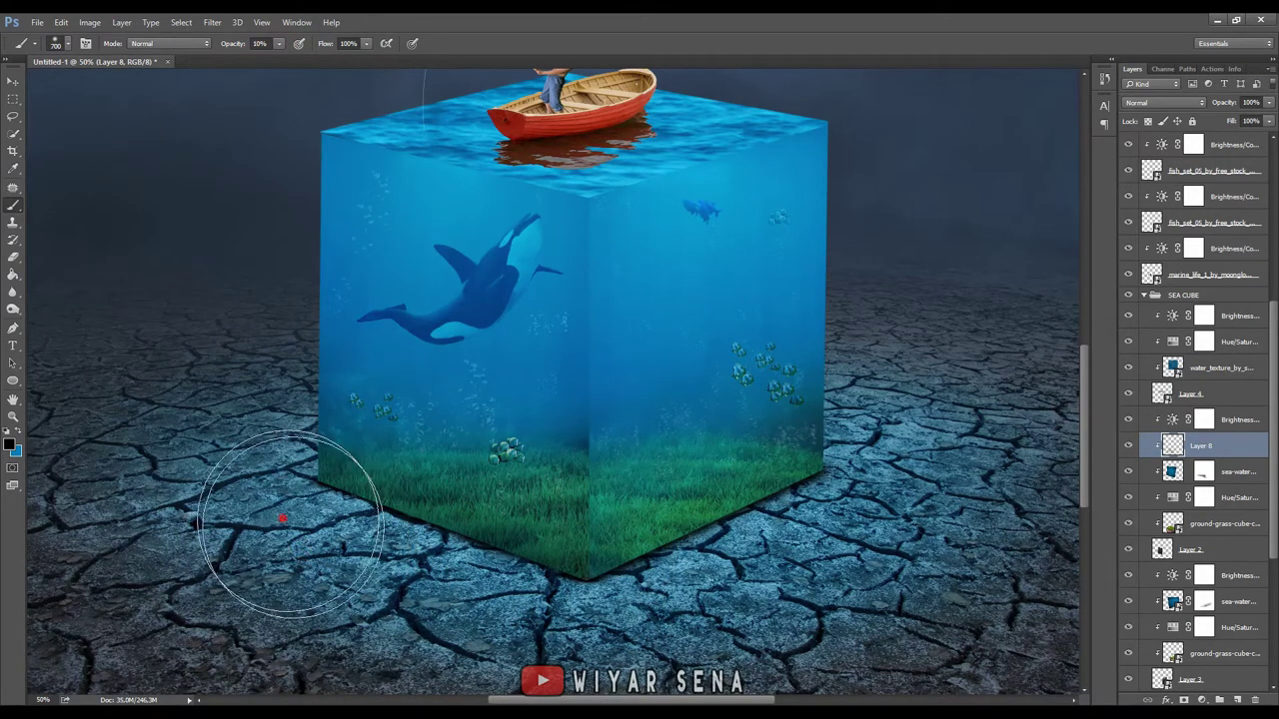
drag(414, 542, 648, 640)
- Shrink the brush to 400 px and paint a faint bottom-corner shadow on a new Layer 9
key(bracketleft)
key(bracketleft)
key(bracketleft)
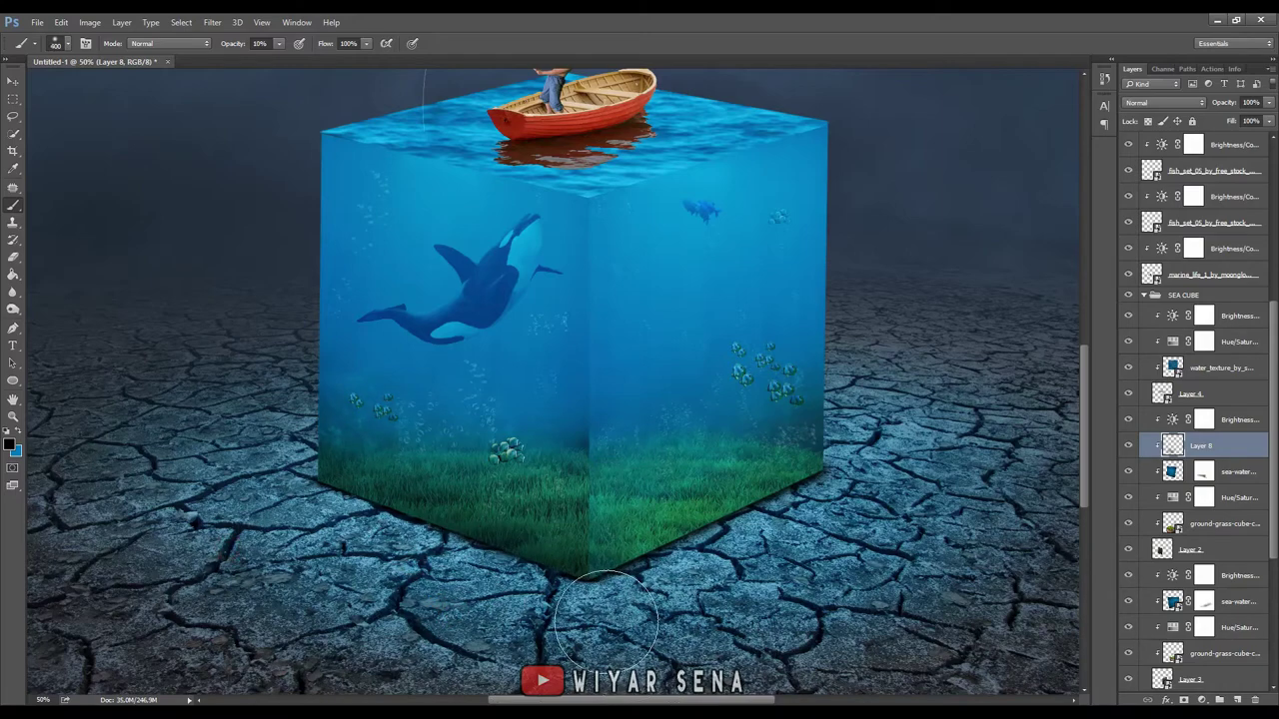
scroll(1209, 449, down, 2)
click(1236, 523)
click(1236, 699)
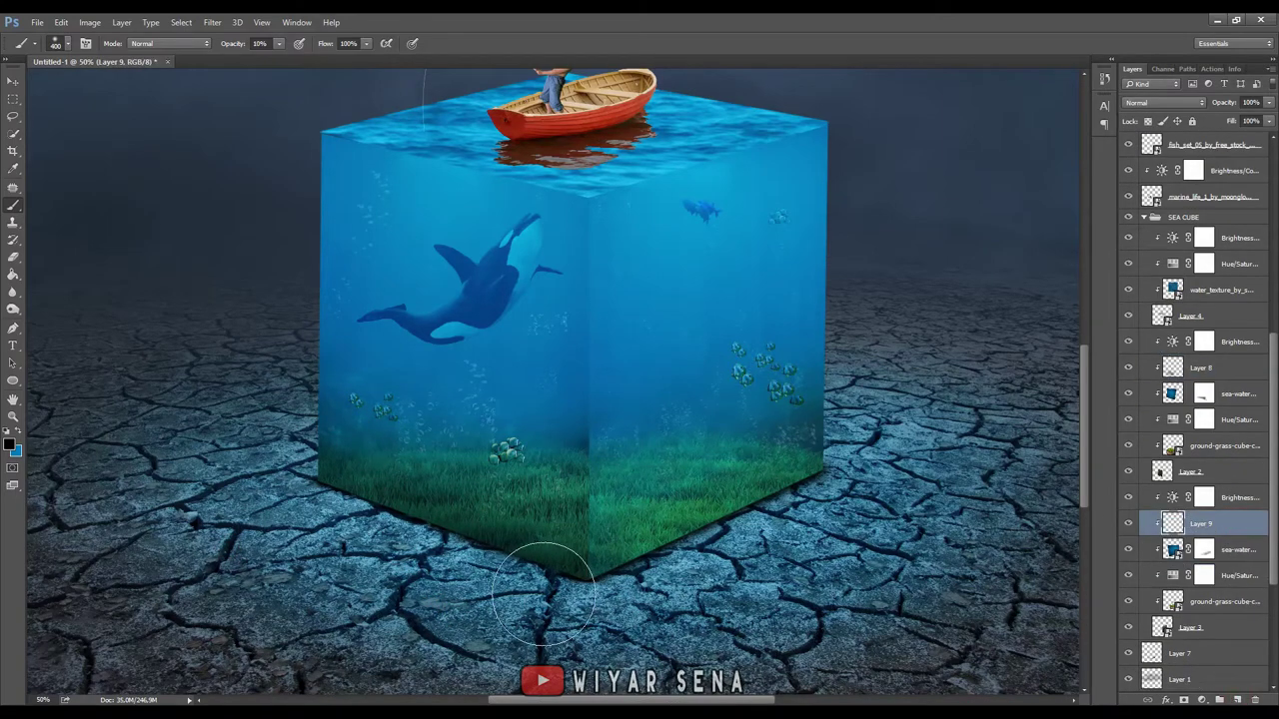
click(1128, 548)
click(1128, 549)
drag(742, 542, 844, 515)
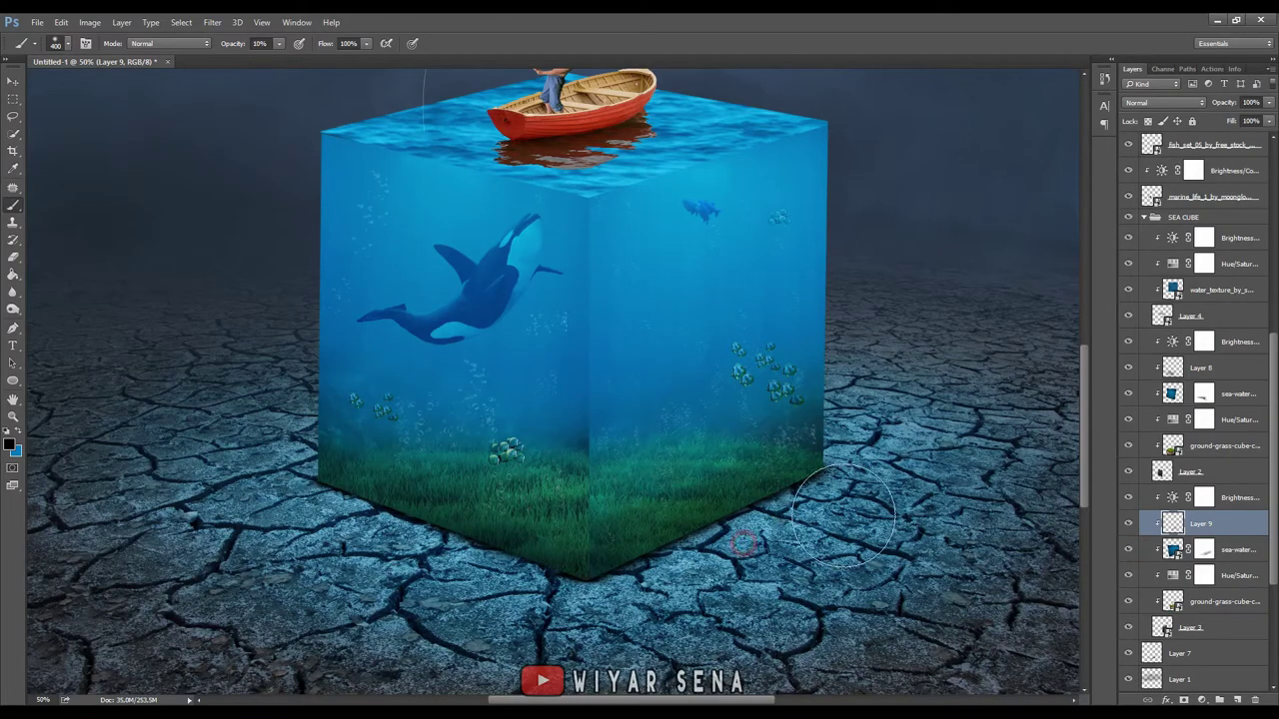
click(572, 596)
- On Layer 8, darken the cube's bottom edge and front vertical edge
click(1198, 368)
drag(574, 531, 618, 477)
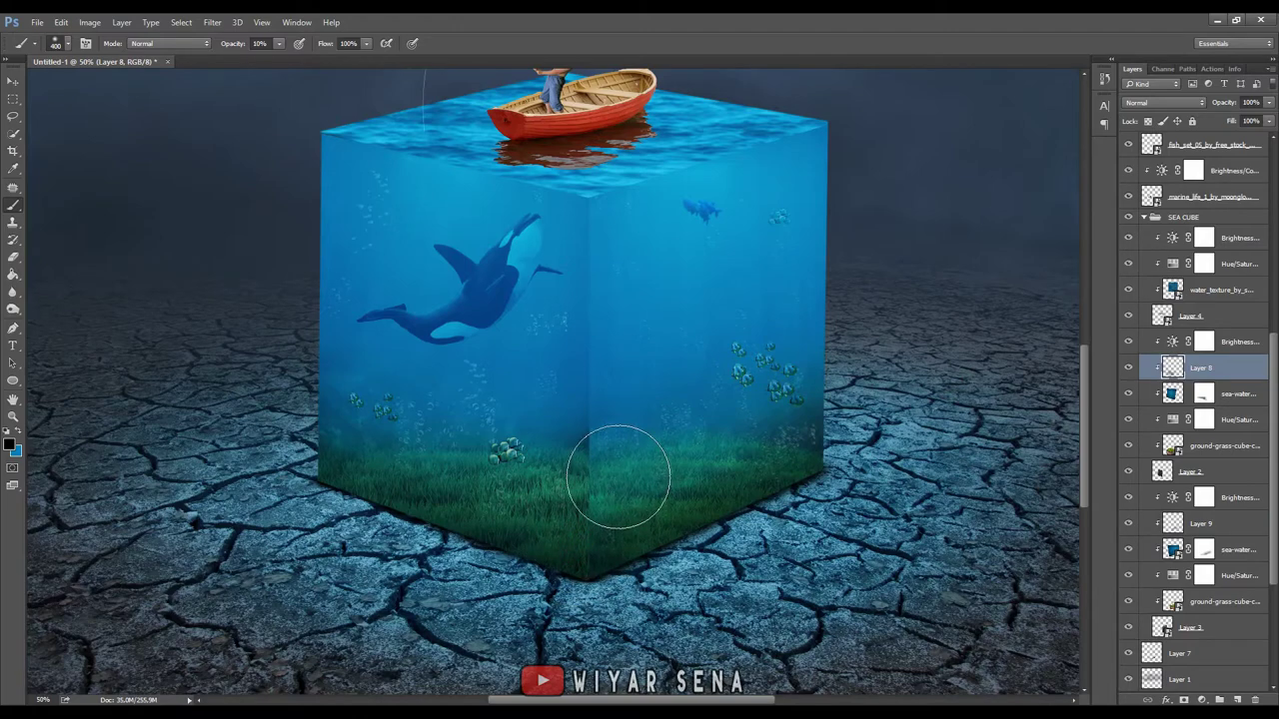
drag(588, 235, 581, 264)
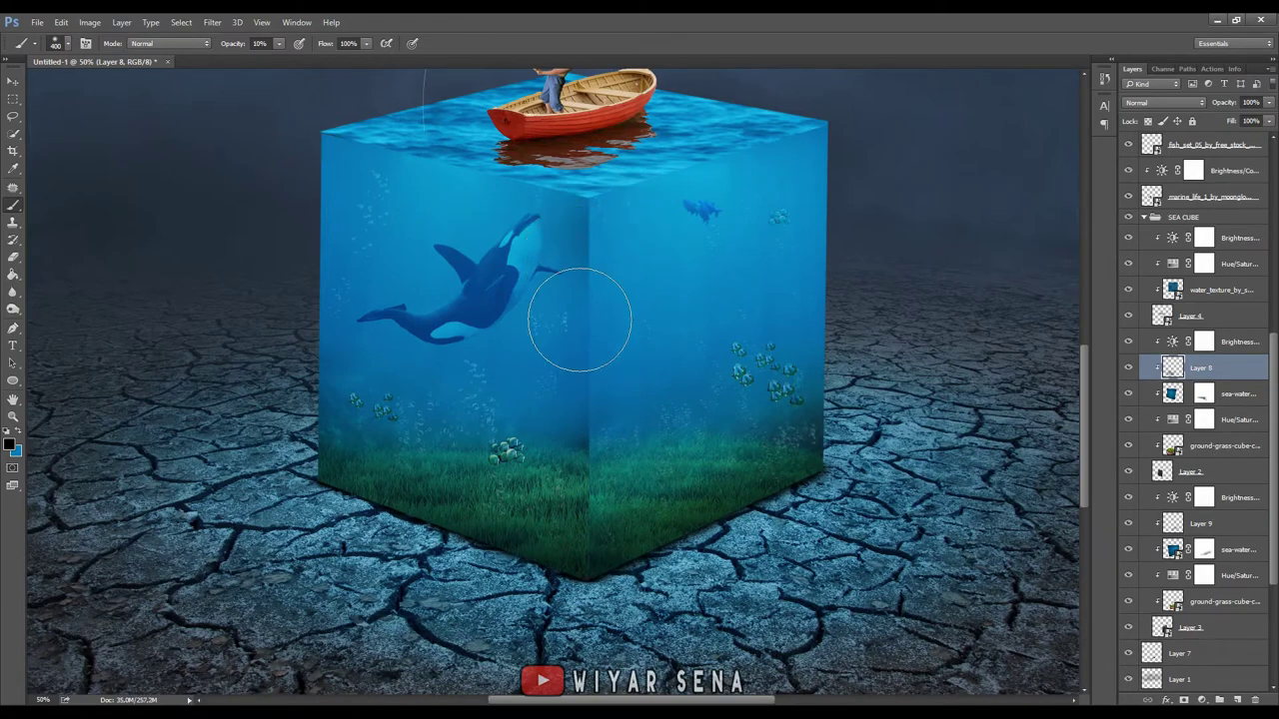
drag(589, 323, 589, 314)
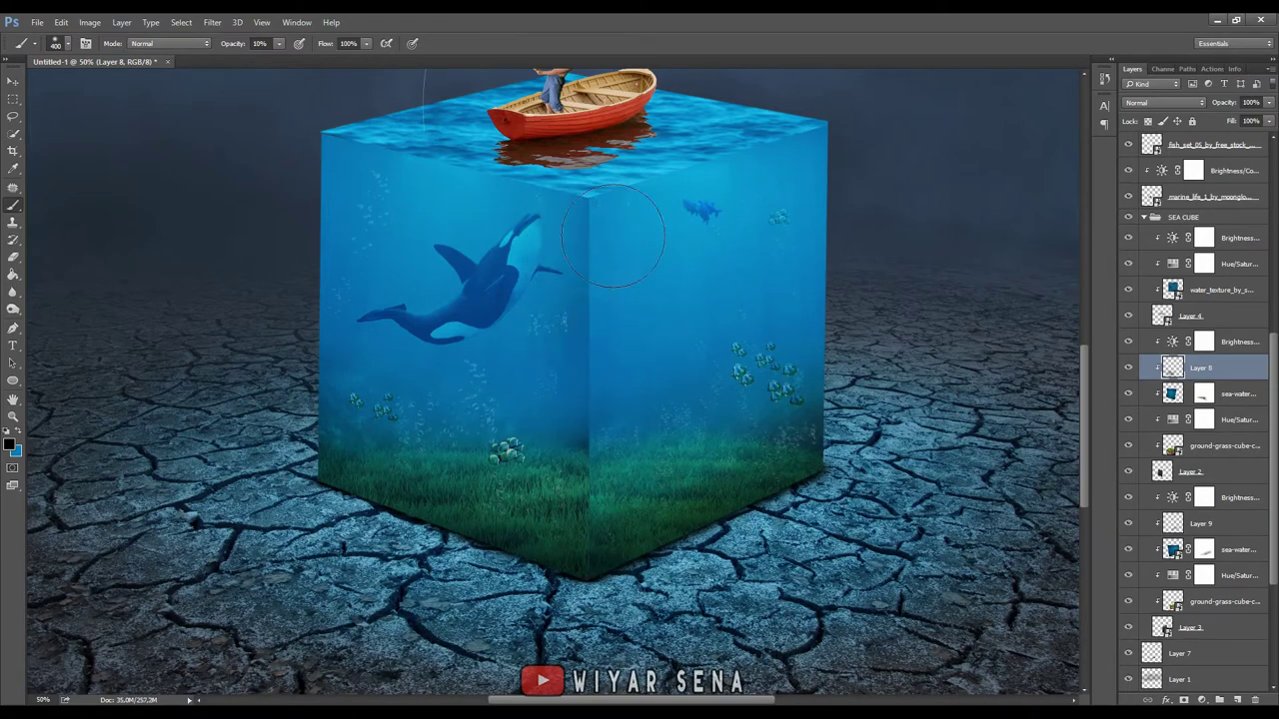
- Zoom out to view the whole composition with Layer 8 selected
click(1202, 523)
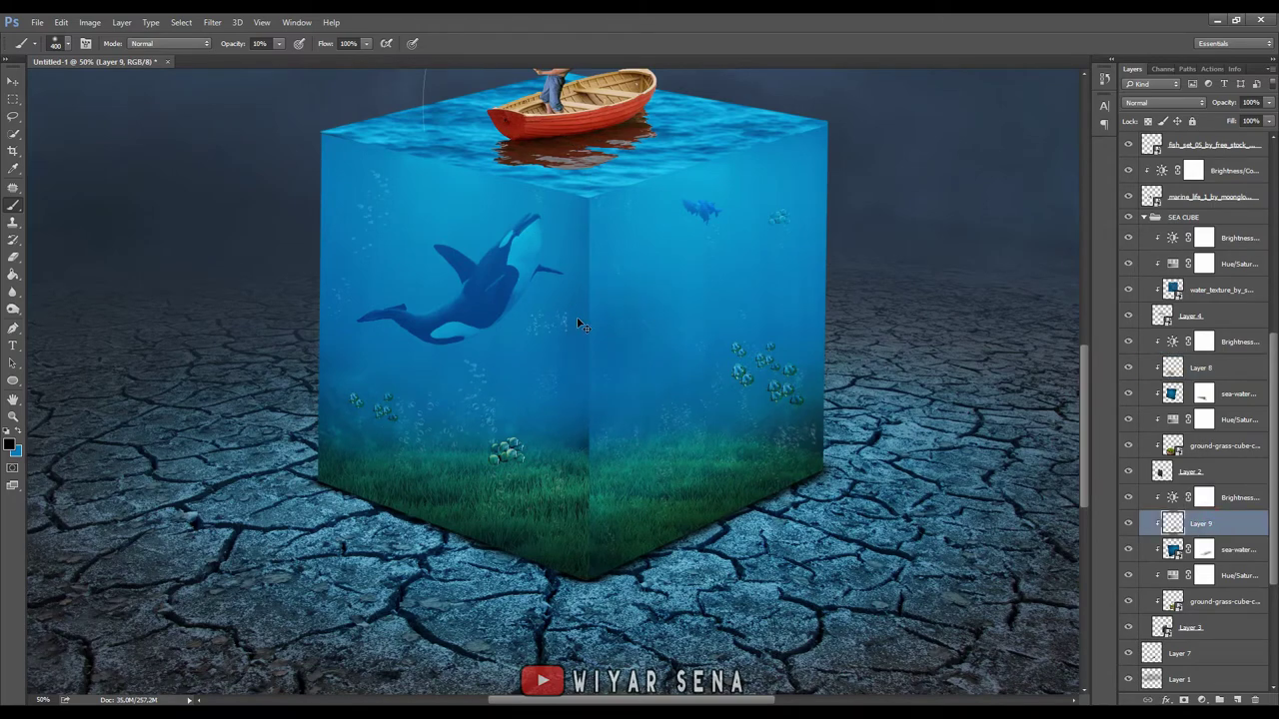
key(ctrl+minus)
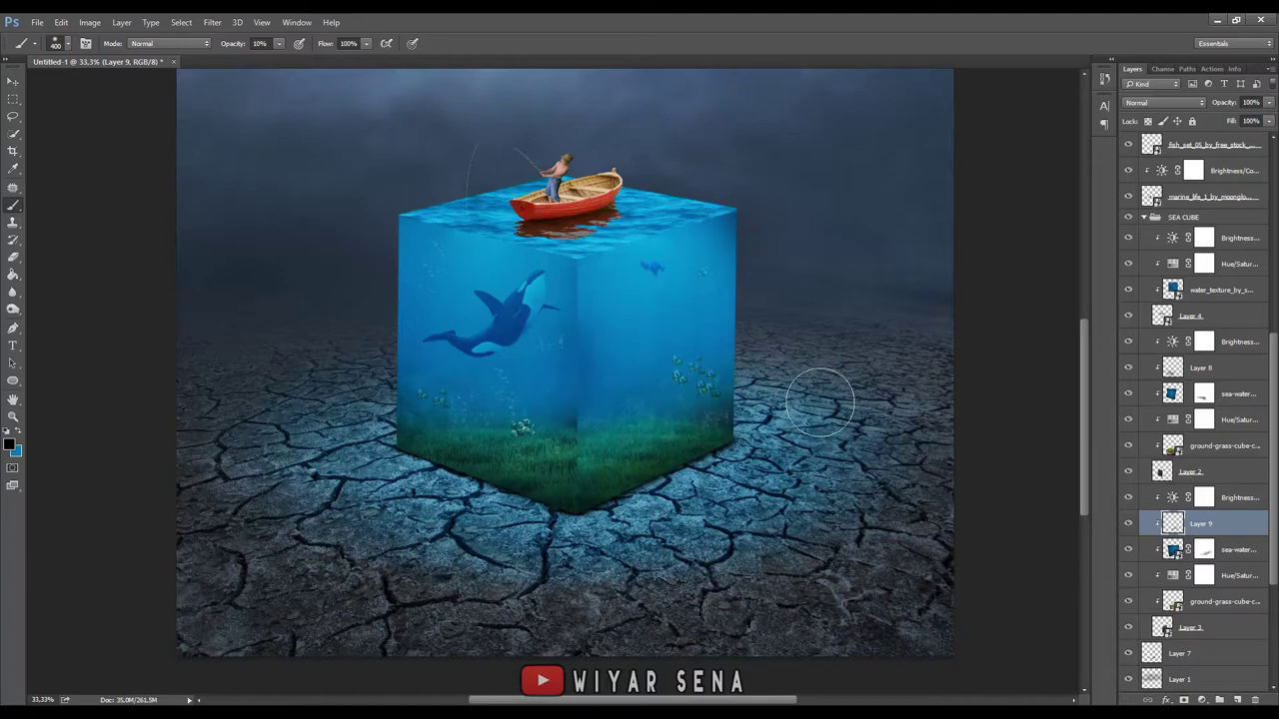
click(1214, 368)
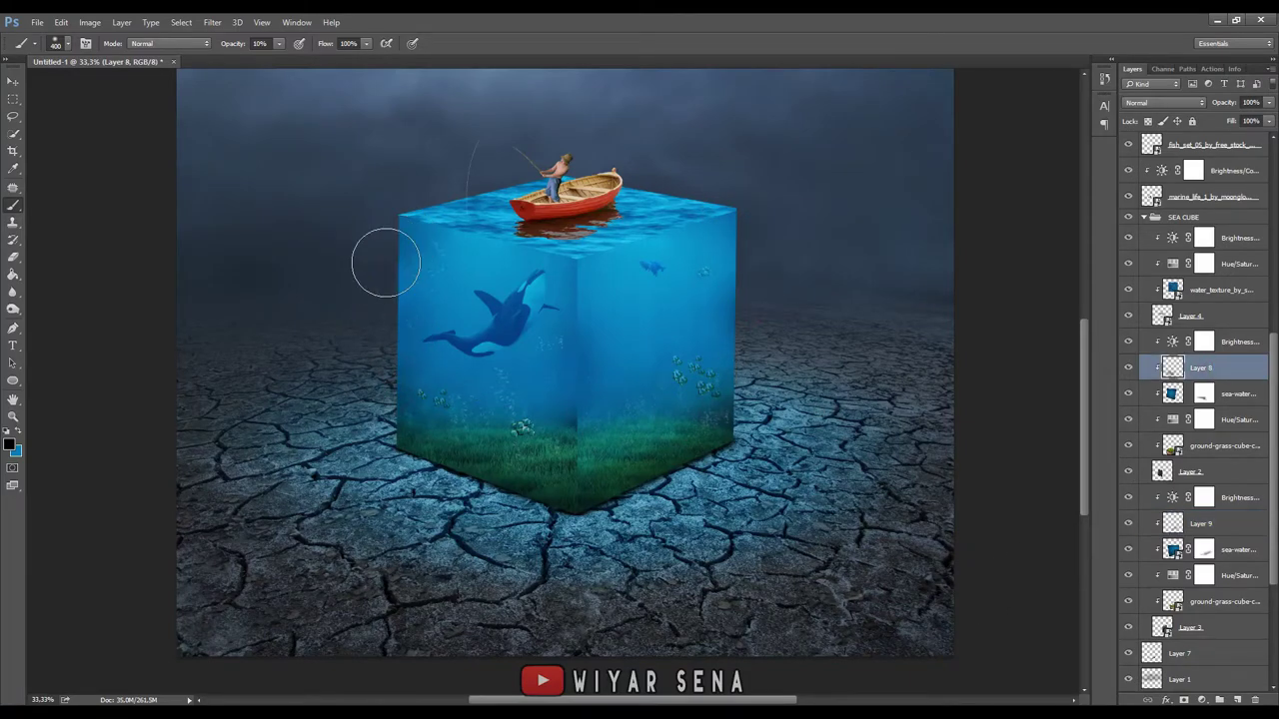
key(ctrl+minus)
scroll(1236, 291, up, 5)
- Place the stars image above Layer 5, scaled down and centred on the canvas
scroll(1237, 291, up, 3)
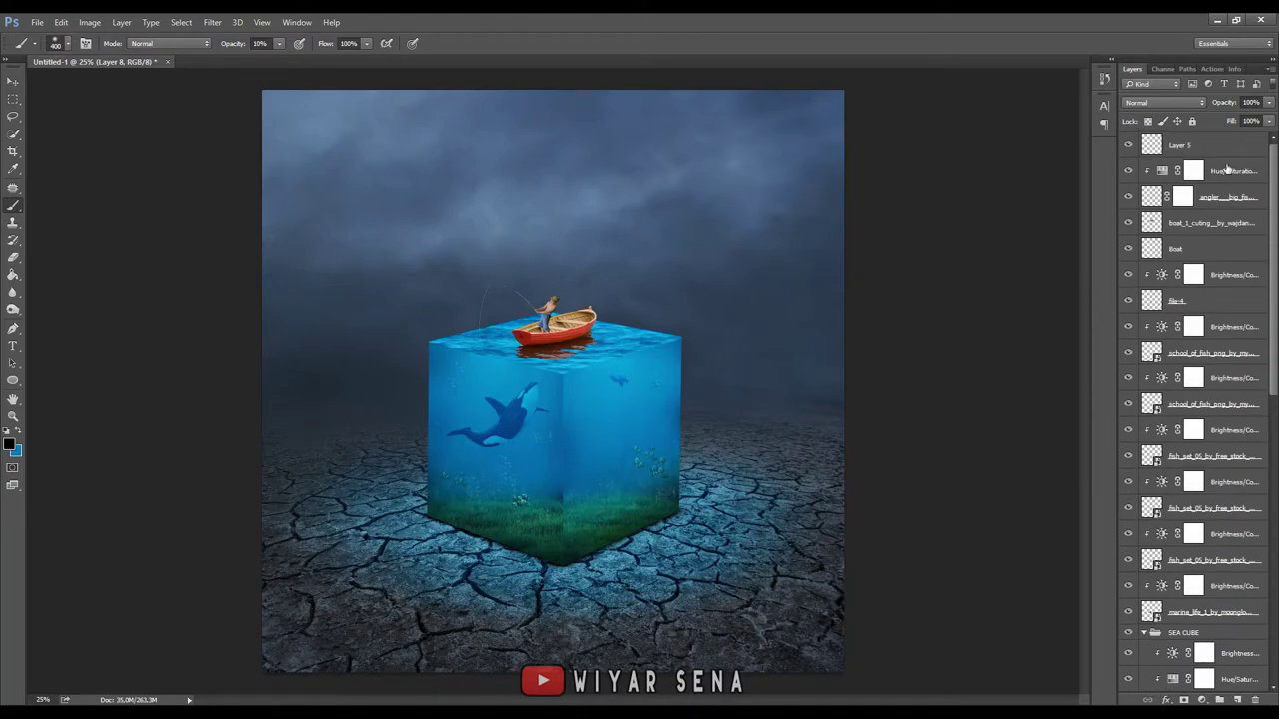
click(1199, 146)
key(alt+Tab)
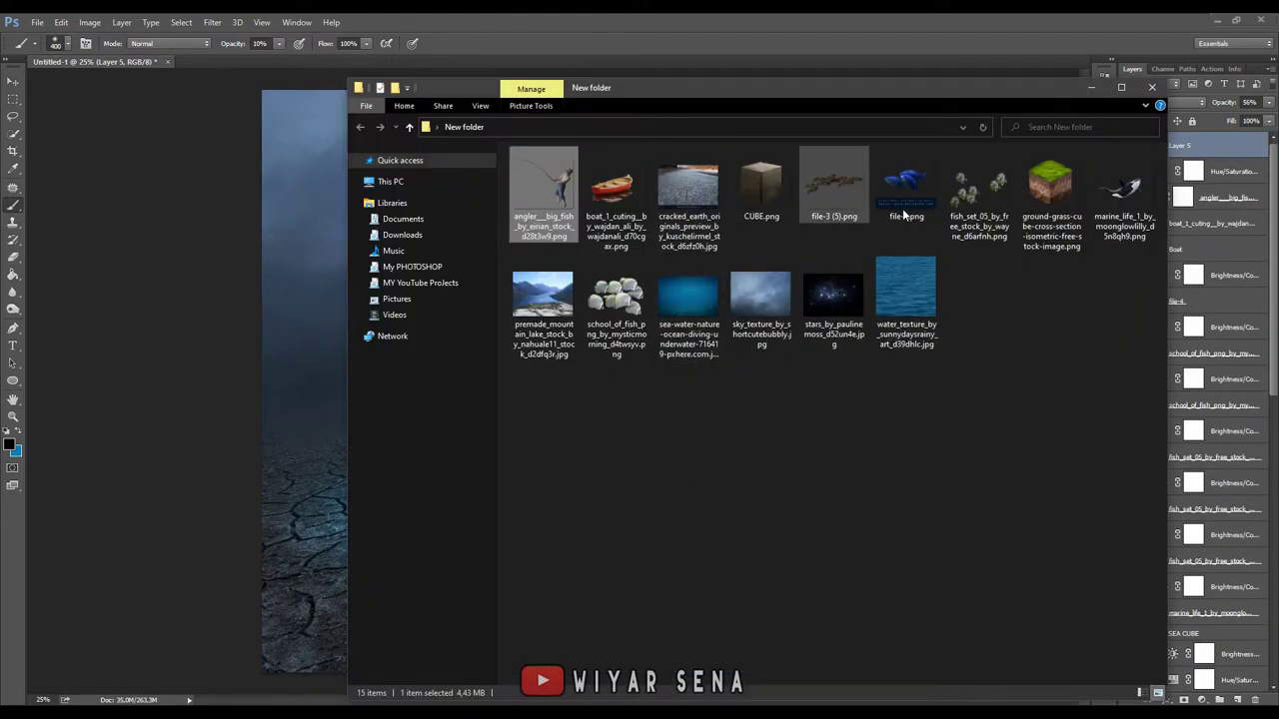
click(834, 294)
drag(802, 397, 344, 396)
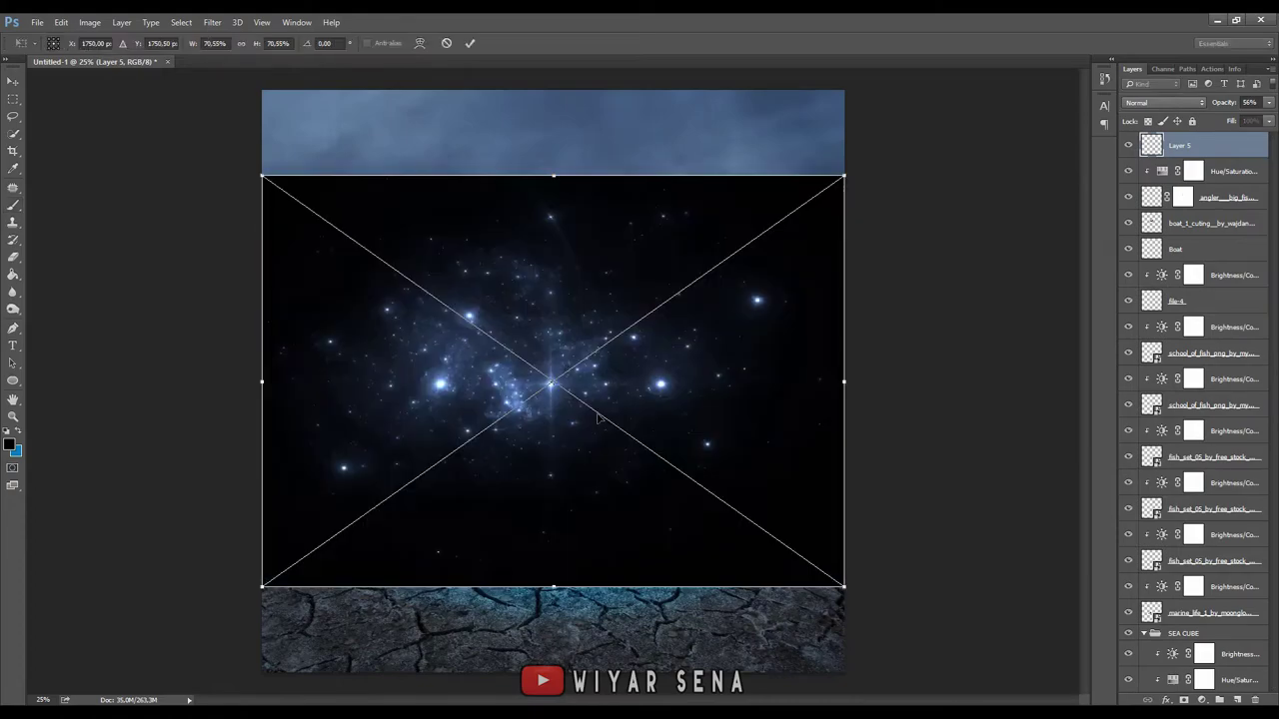
drag(845, 177, 601, 348)
drag(524, 392, 641, 340)
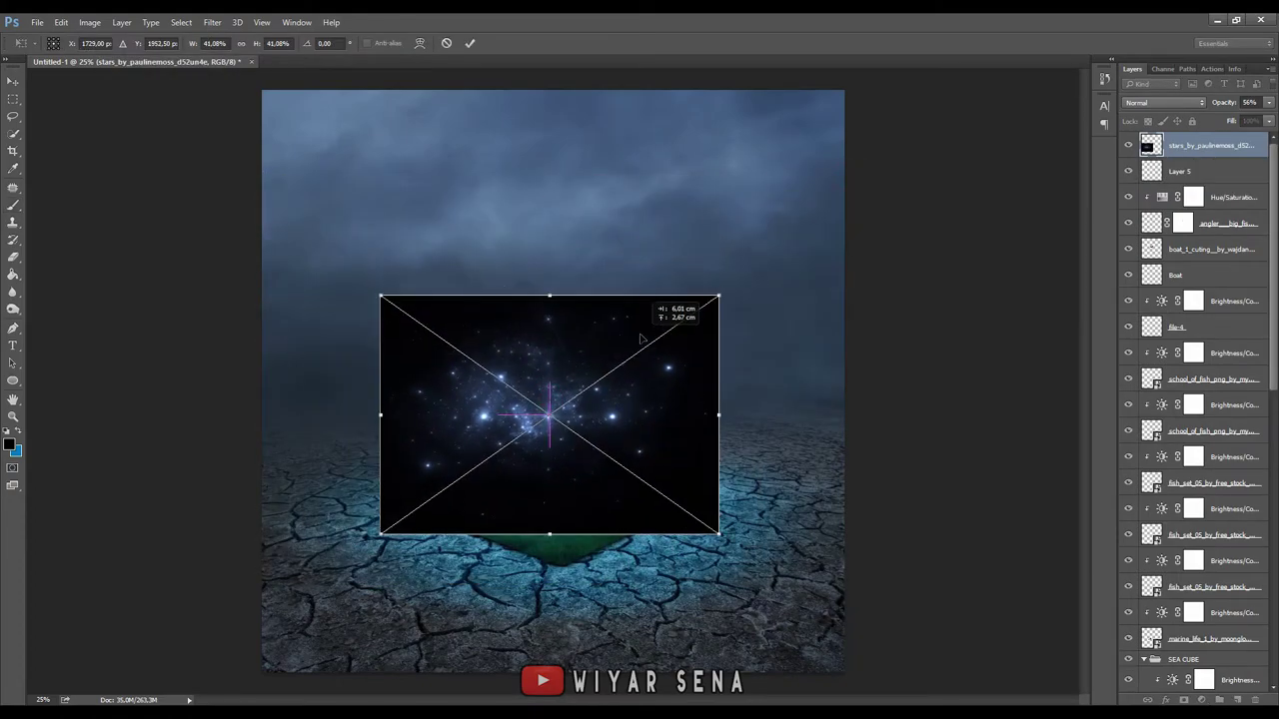
click(469, 46)
- Blend the stars layer in Screen mode, enlarge it to about 57%, and add an empty layer above
click(1164, 102)
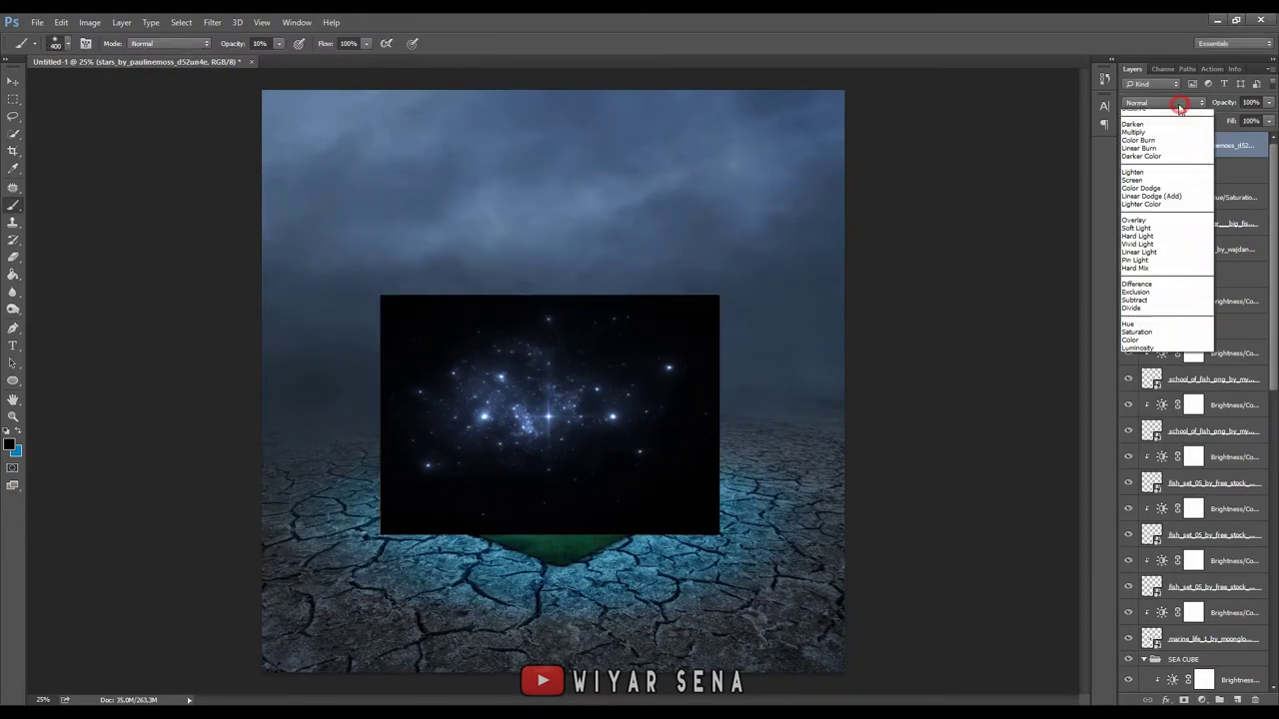
click(1139, 247)
click(1164, 102)
click(1138, 196)
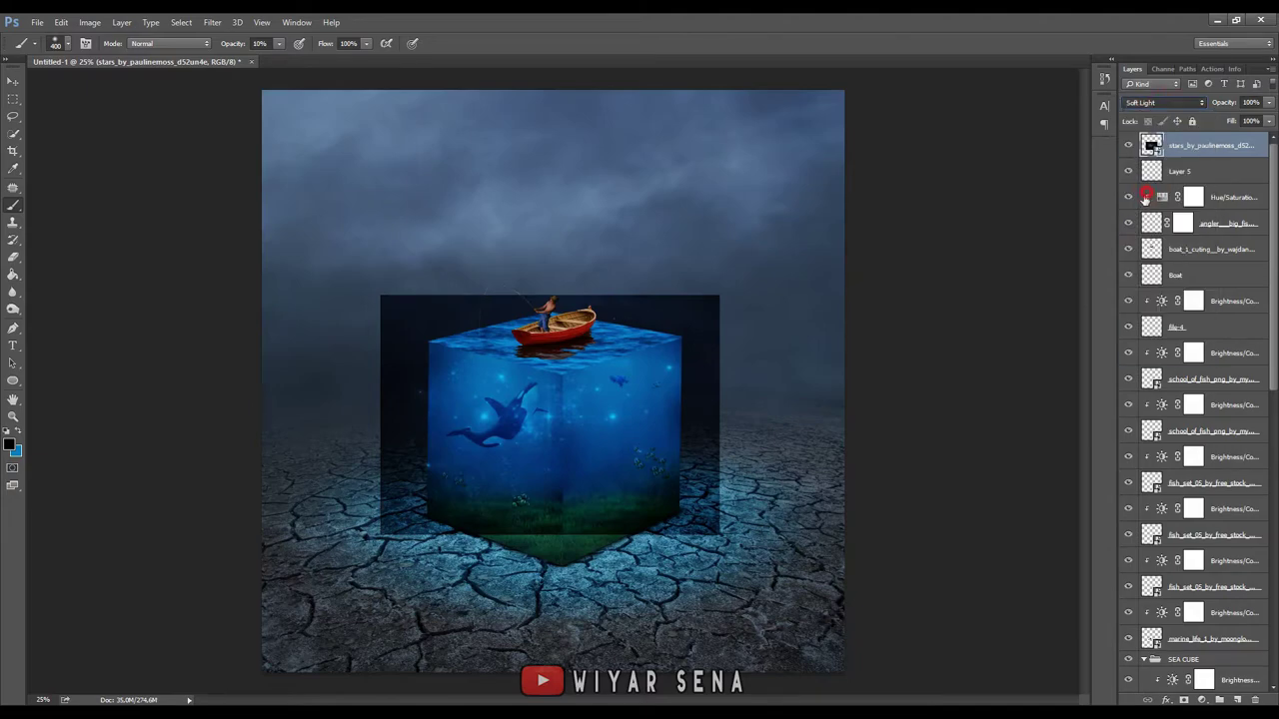
key(ctrl+t)
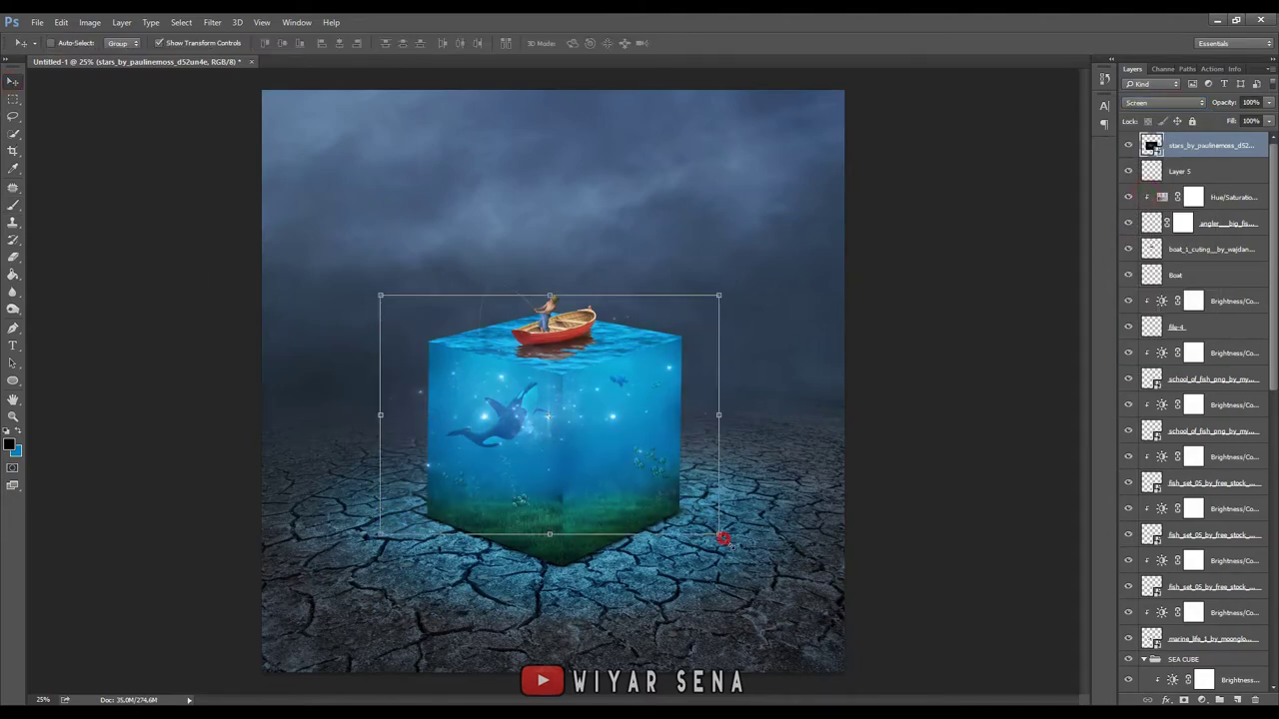
mouse_move(721, 529)
mouse_down()
mouse_move(693, 545)
mouse_move(717, 570)
mouse_move(711, 548)
mouse_up()
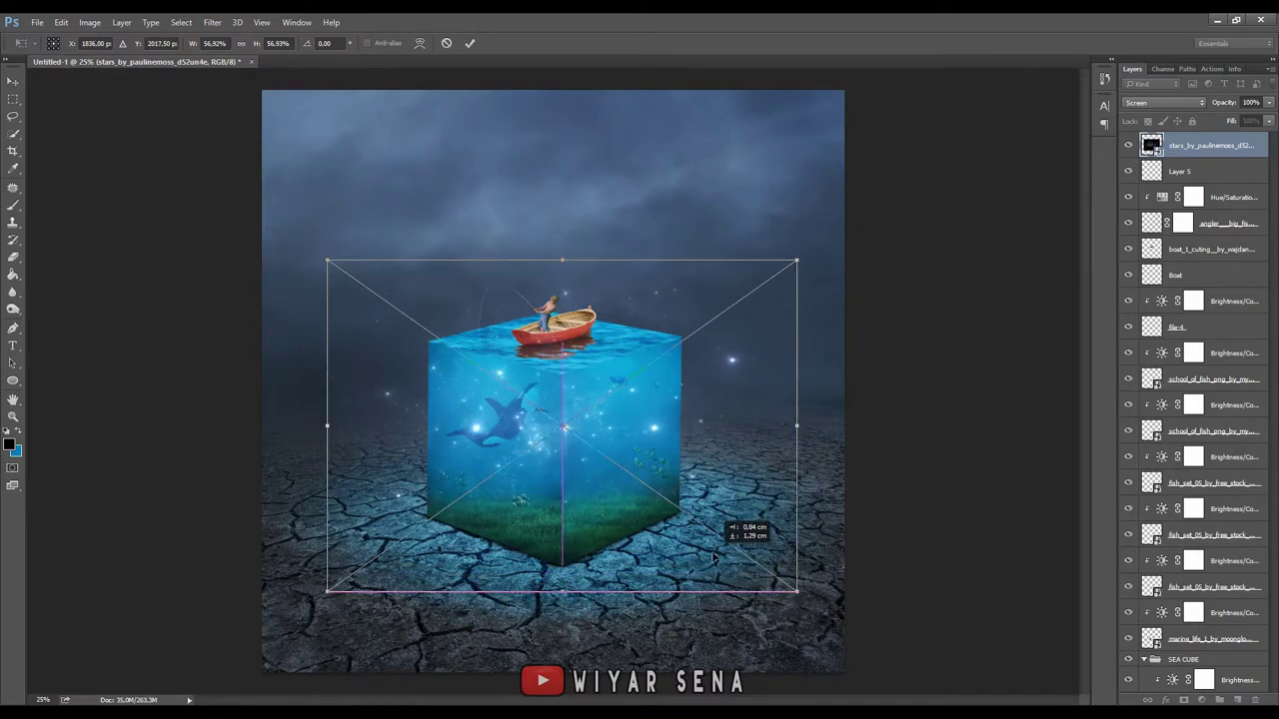
click(469, 43)
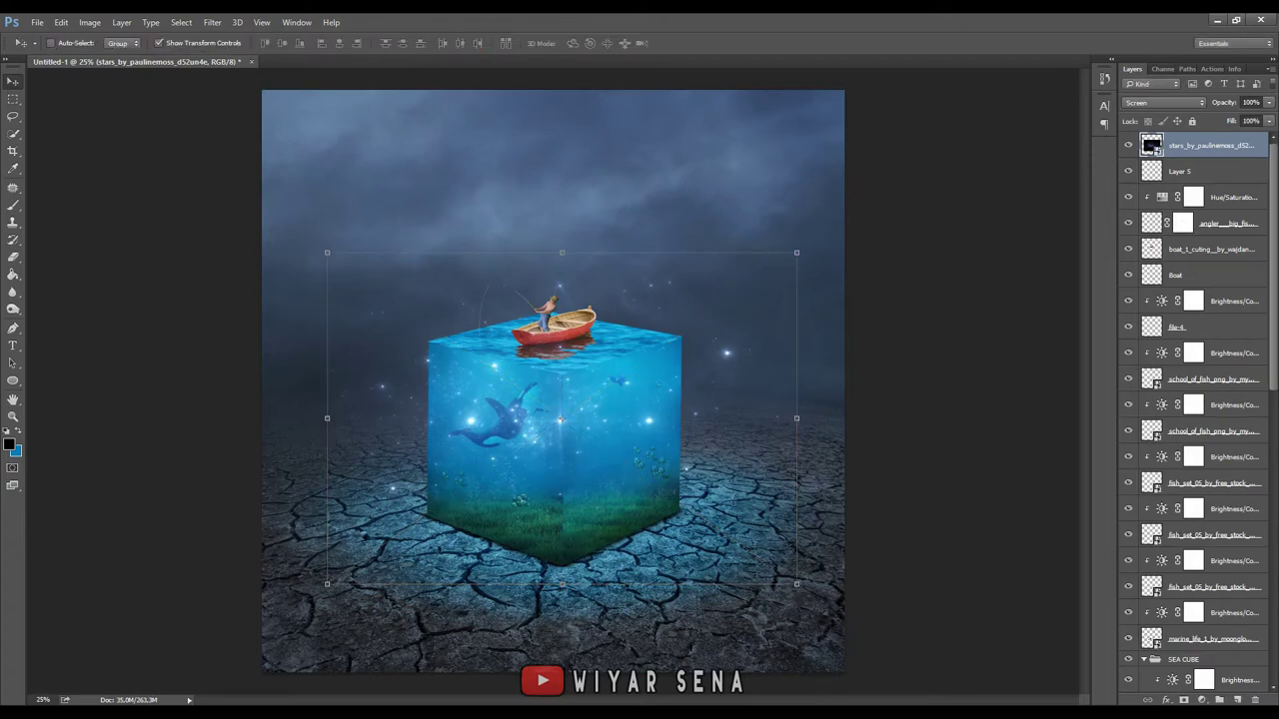
click(1236, 698)
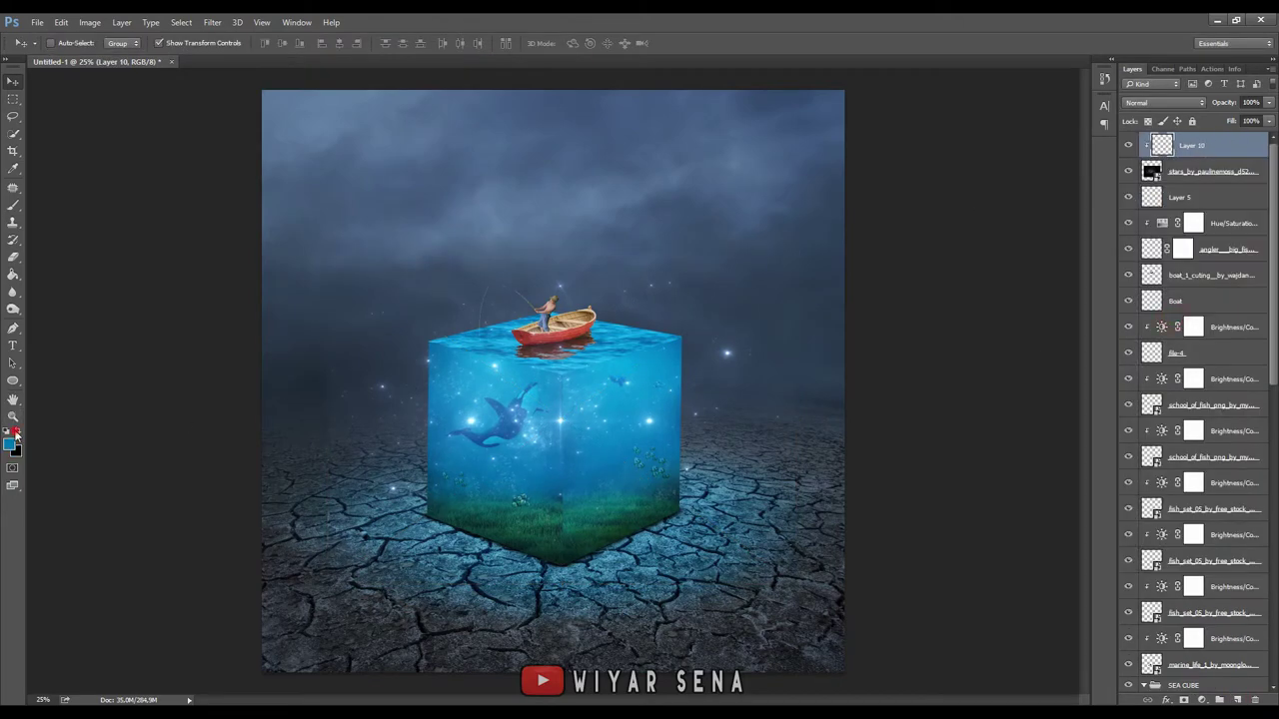
- Fill the new layer with cyan and set its blend mode to Color
click(562, 420)
click(1159, 101)
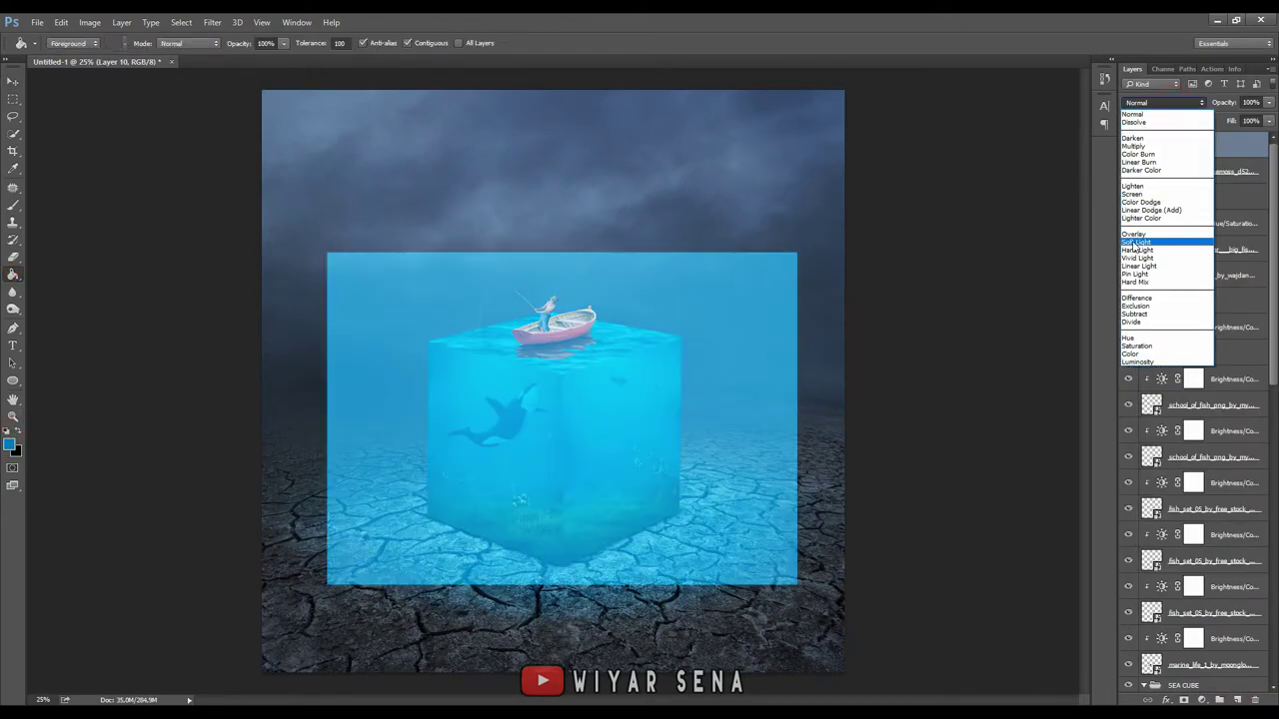
click(1127, 354)
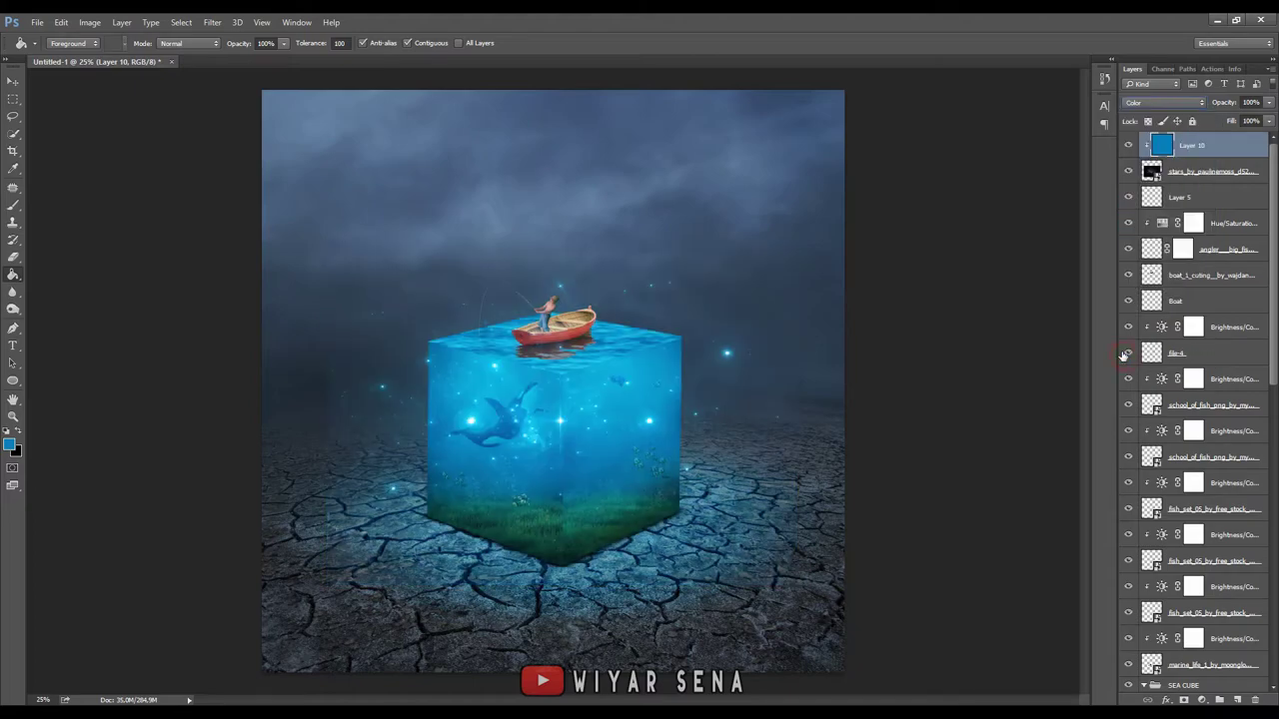
- Add a mask to the stars layer and brush out the stars across the sky and the cube
click(1212, 173)
click(1177, 700)
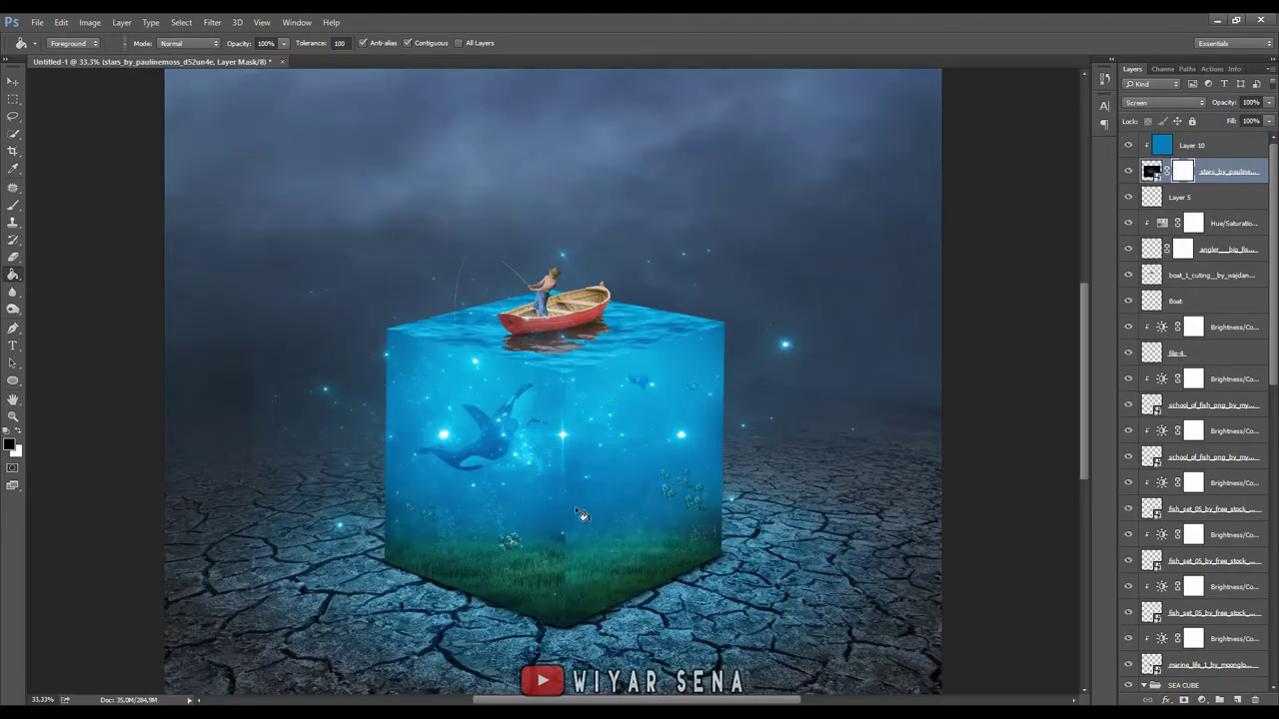
key(ctrl+plus)
key(b)
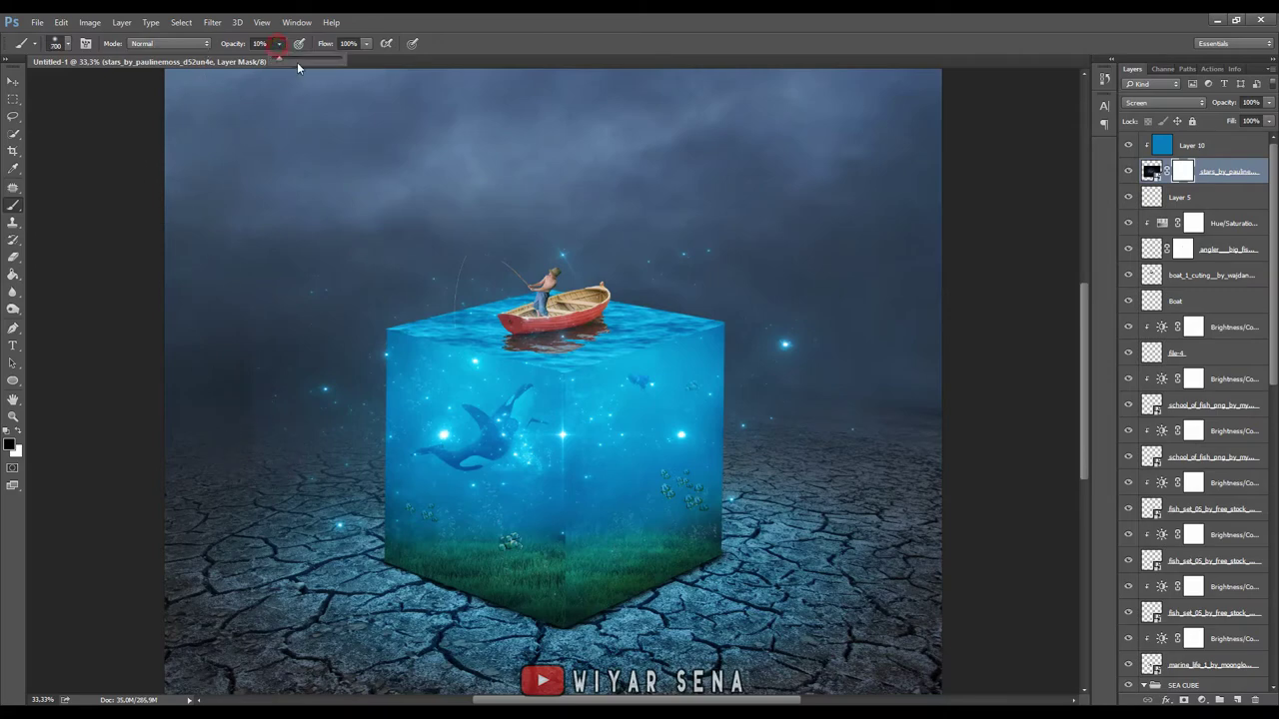
mouse_move(292, 87)
mouse_down()
mouse_move(229, 513)
mouse_move(708, 194)
mouse_move(245, 329)
mouse_up()
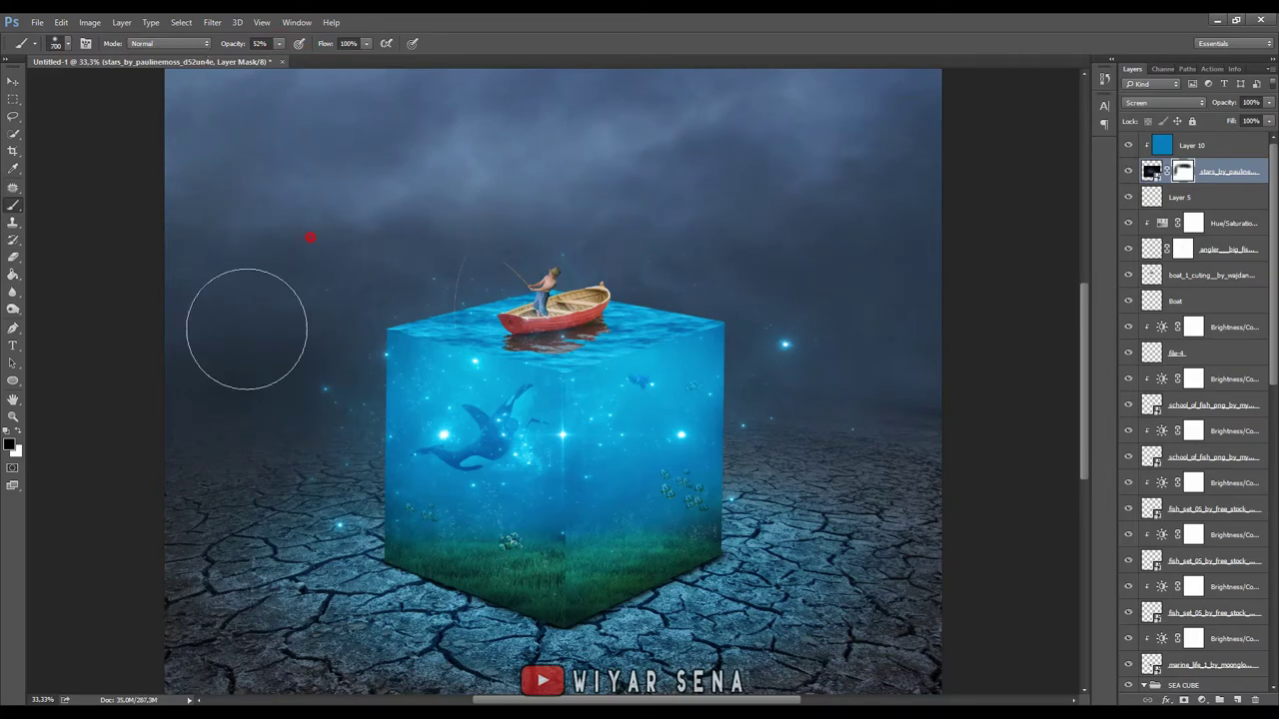
key(bracketleft)
key(bracketleft)
key(bracketleft)
mouse_move(432, 441)
mouse_down()
mouse_move(489, 375)
mouse_move(535, 450)
mouse_move(491, 485)
mouse_up()
- With a 16% opacity, 800 px brush, fade more glowing specks on the stars mask
drag(256, 55, 252, 56)
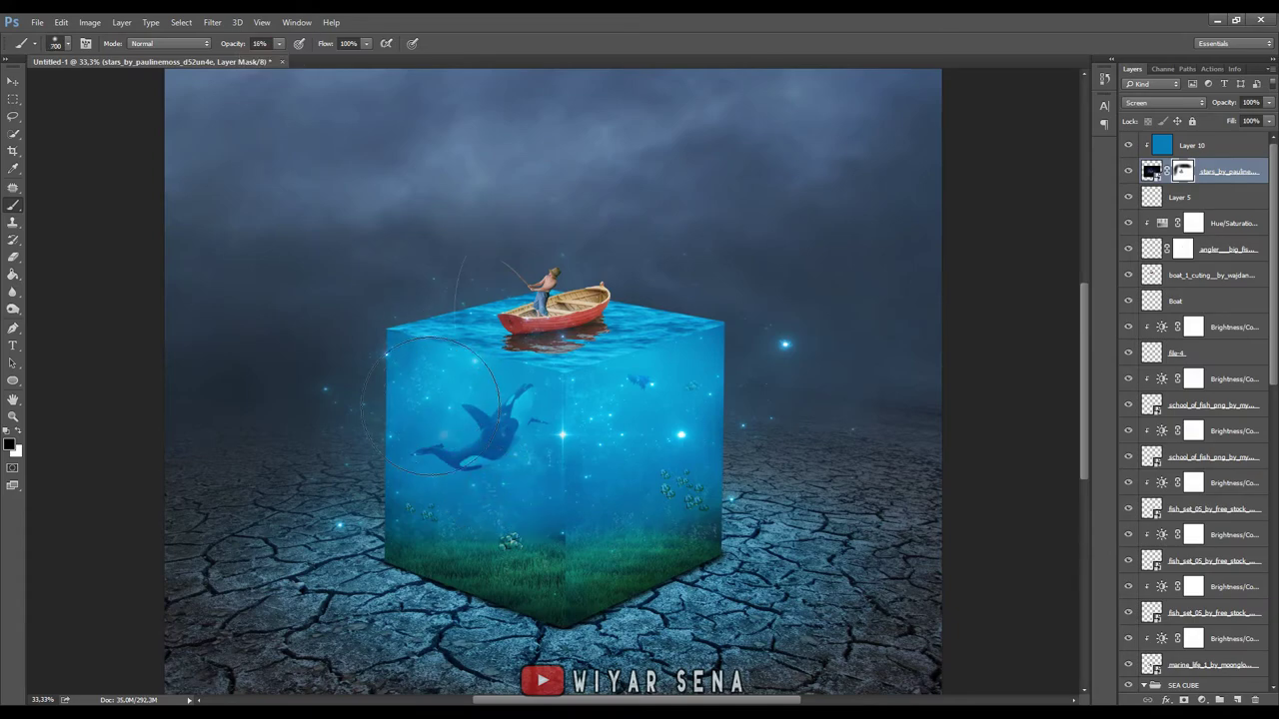
key(bracketright)
key(bracketright)
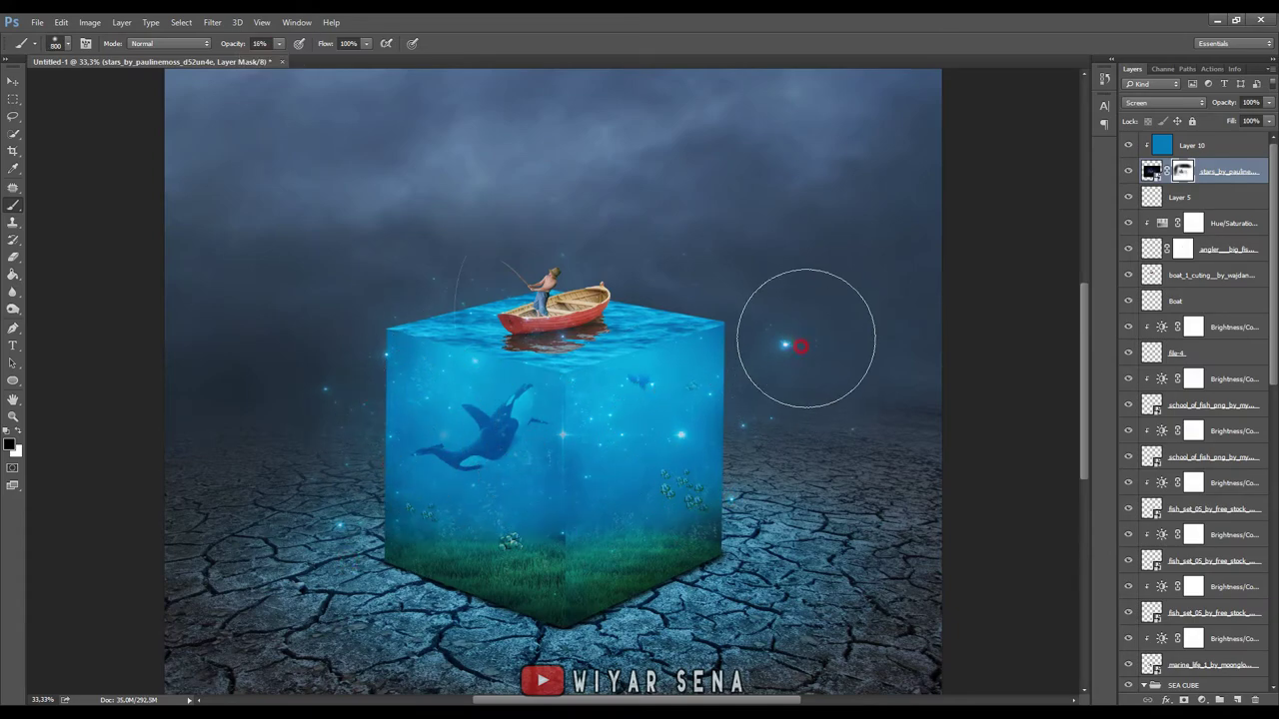
mouse_move(874, 459)
mouse_down()
mouse_move(868, 400)
mouse_move(868, 417)
mouse_up()
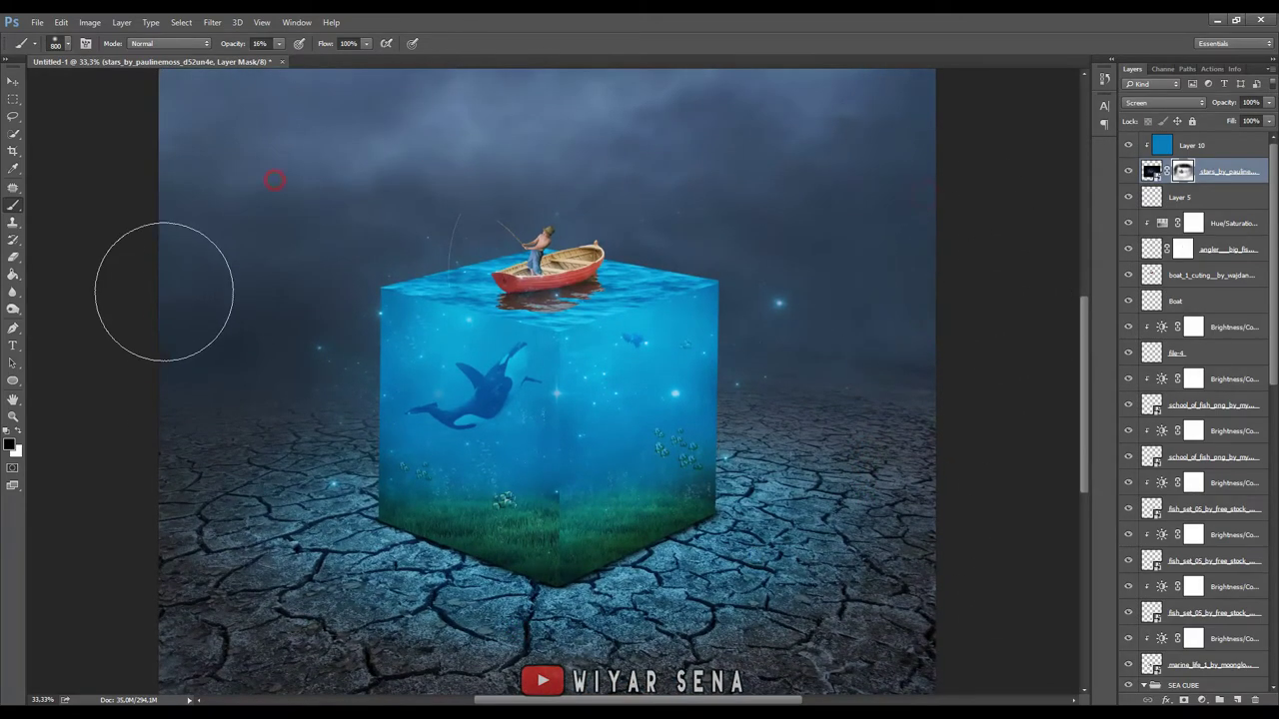
key(ctrl+minus)
key(ctrl+plus)
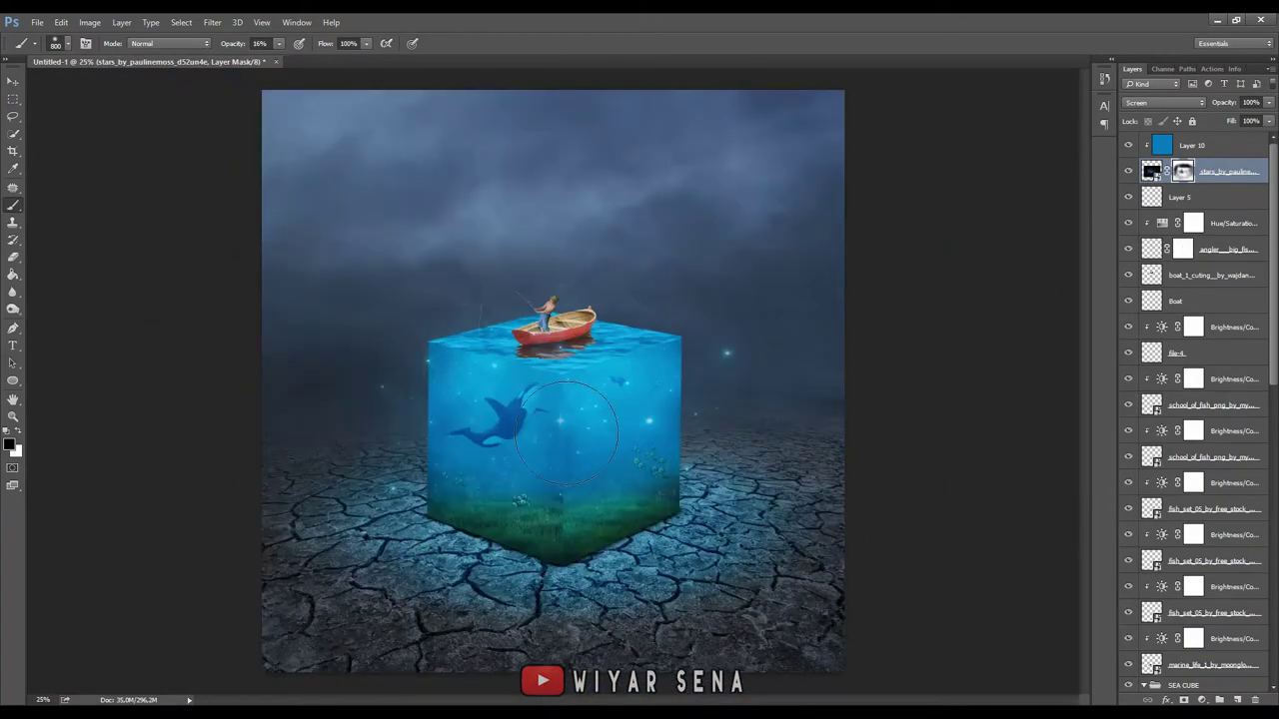
drag(651, 423, 736, 354)
scroll(1119, 460, down, 3)
scroll(1124, 439, down, 3)
- Collapse the SEA CUBE group and select the brightness adjustment above the desert
scroll(1134, 420, down, 3)
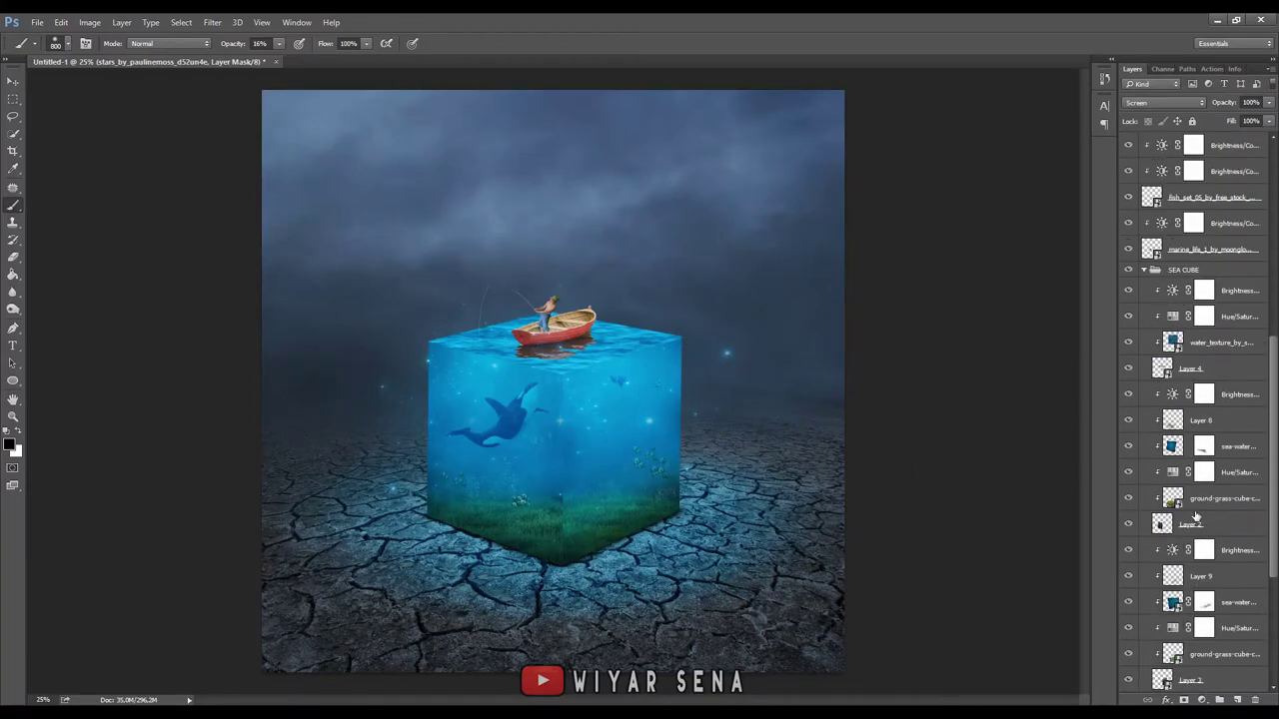
scroll(1143, 405, down, 2)
click(1143, 401)
click(1191, 655)
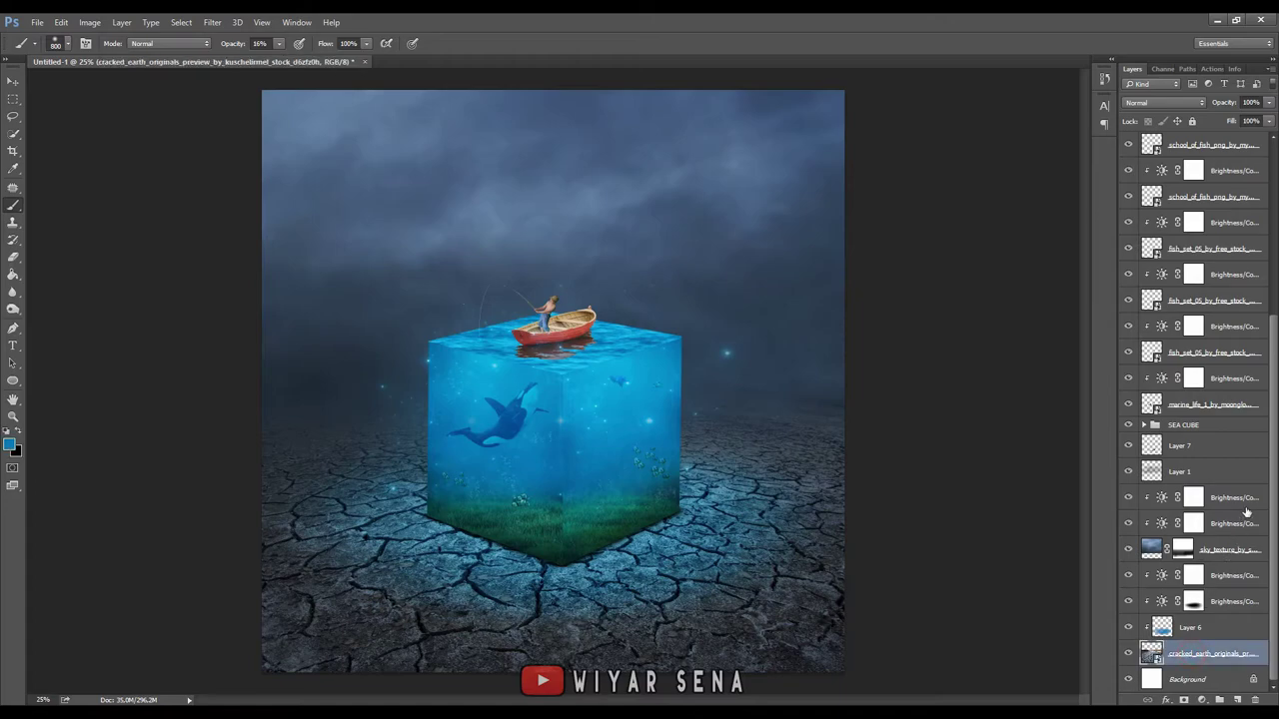
click(1218, 492)
click(1226, 479)
click(1230, 499)
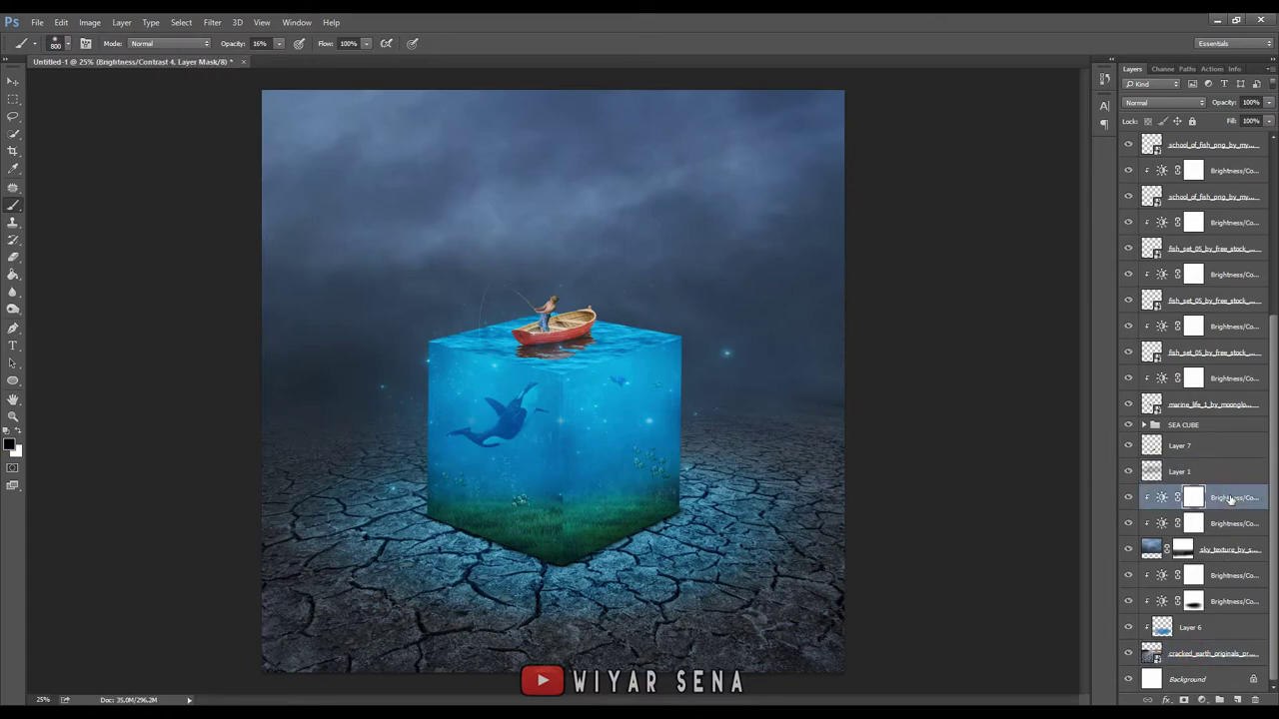
- Place the mountain-lake photo, shift it up-left, and scale it to about 120%
key(alt+Tab)
drag(528, 359, 229, 476)
drag(352, 478, 322, 381)
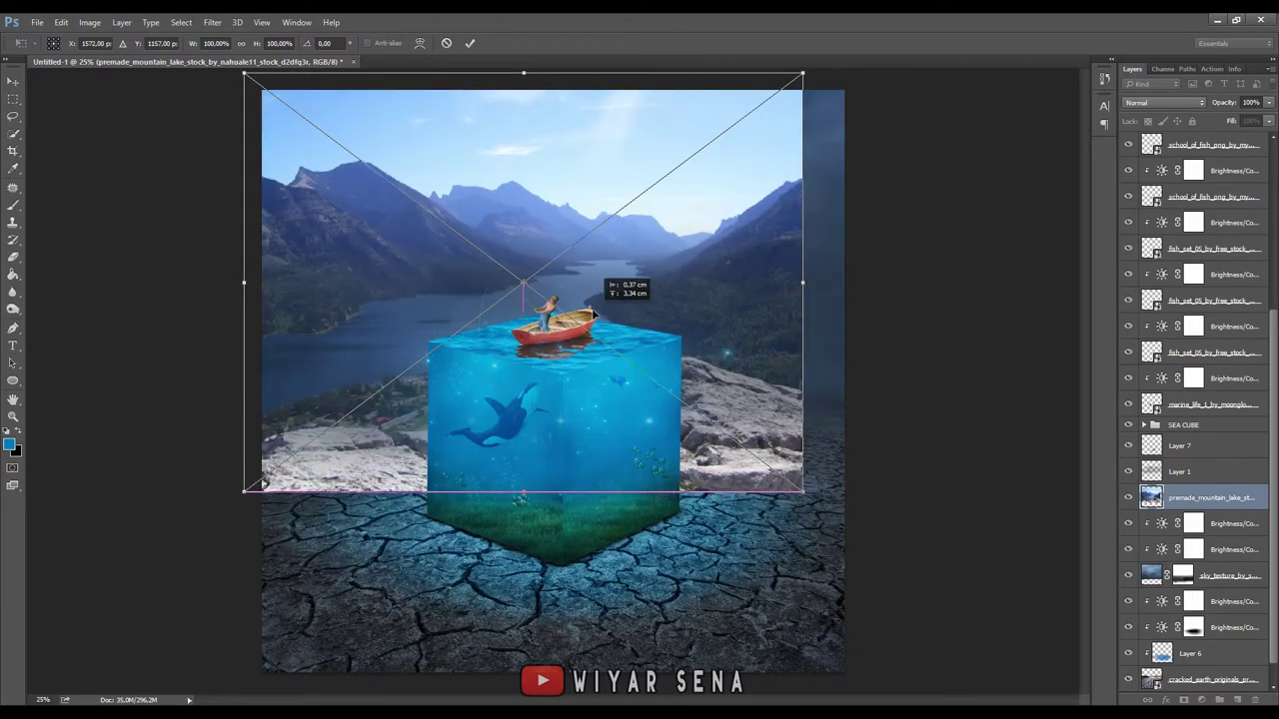
drag(806, 494, 912, 573)
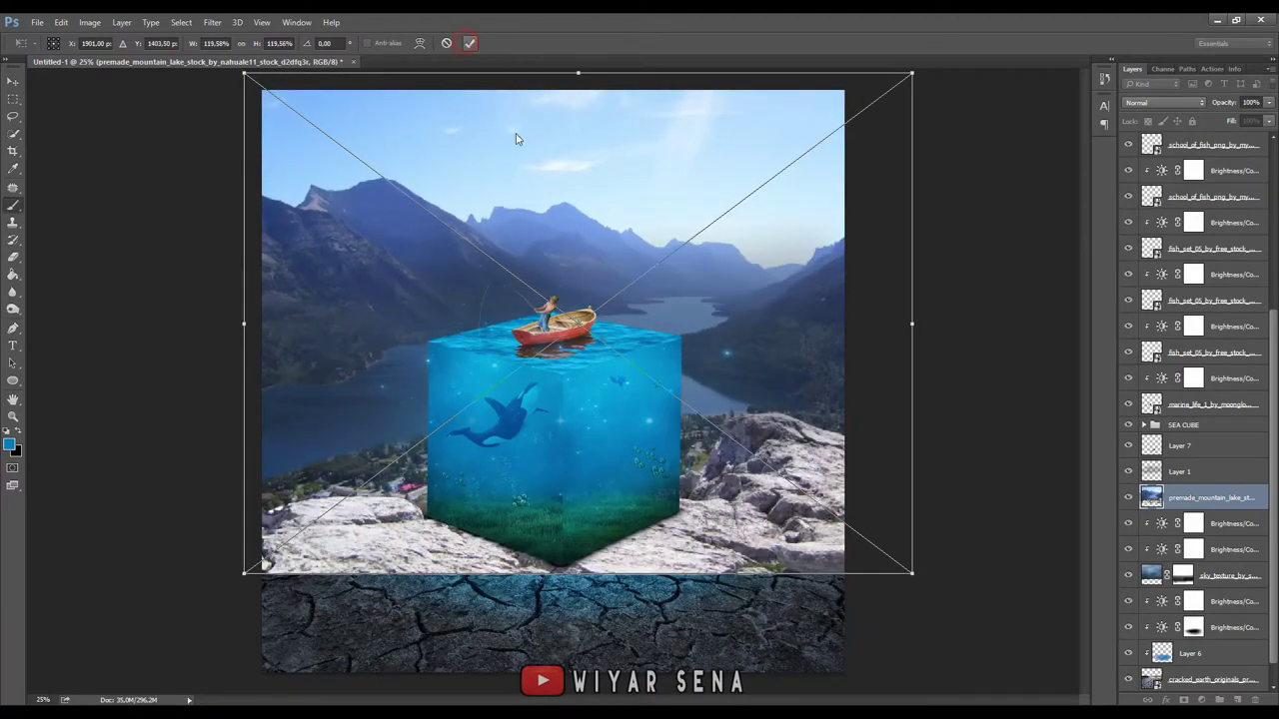
- Quick Select the sky, mask it out of the mountain layer, and lower the mountains behind the cube
click(13, 133)
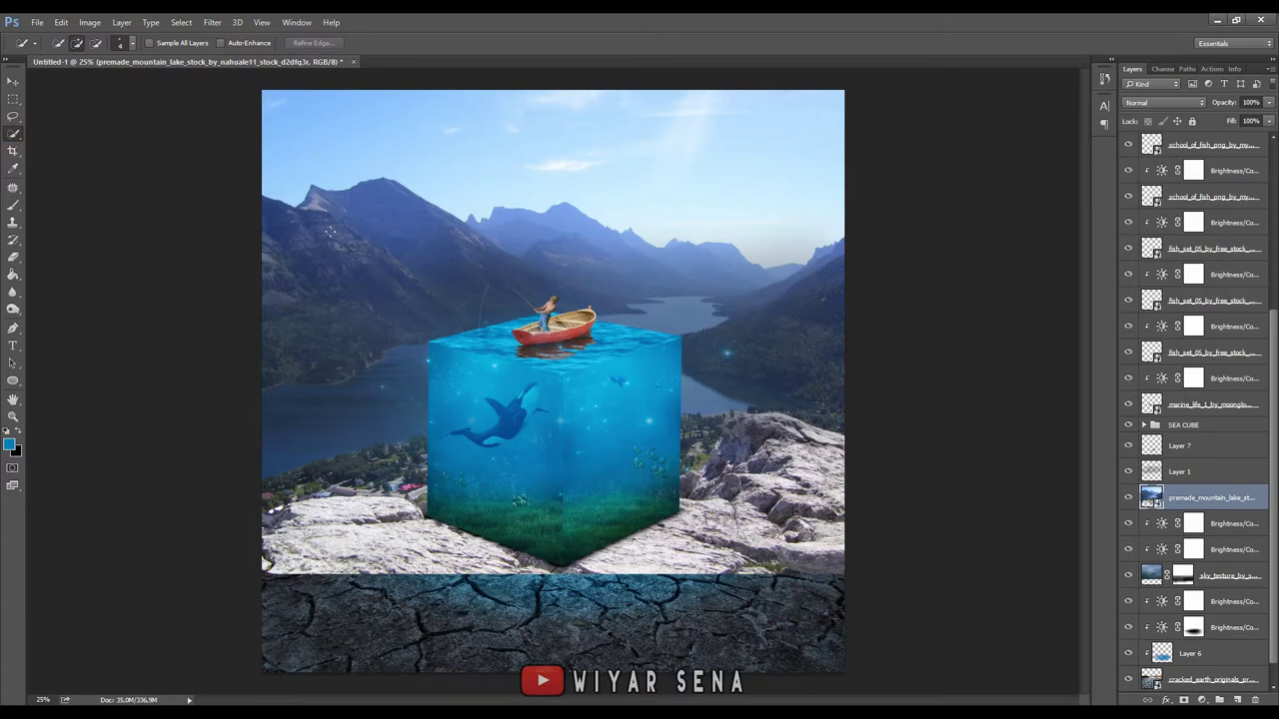
drag(428, 154, 696, 198)
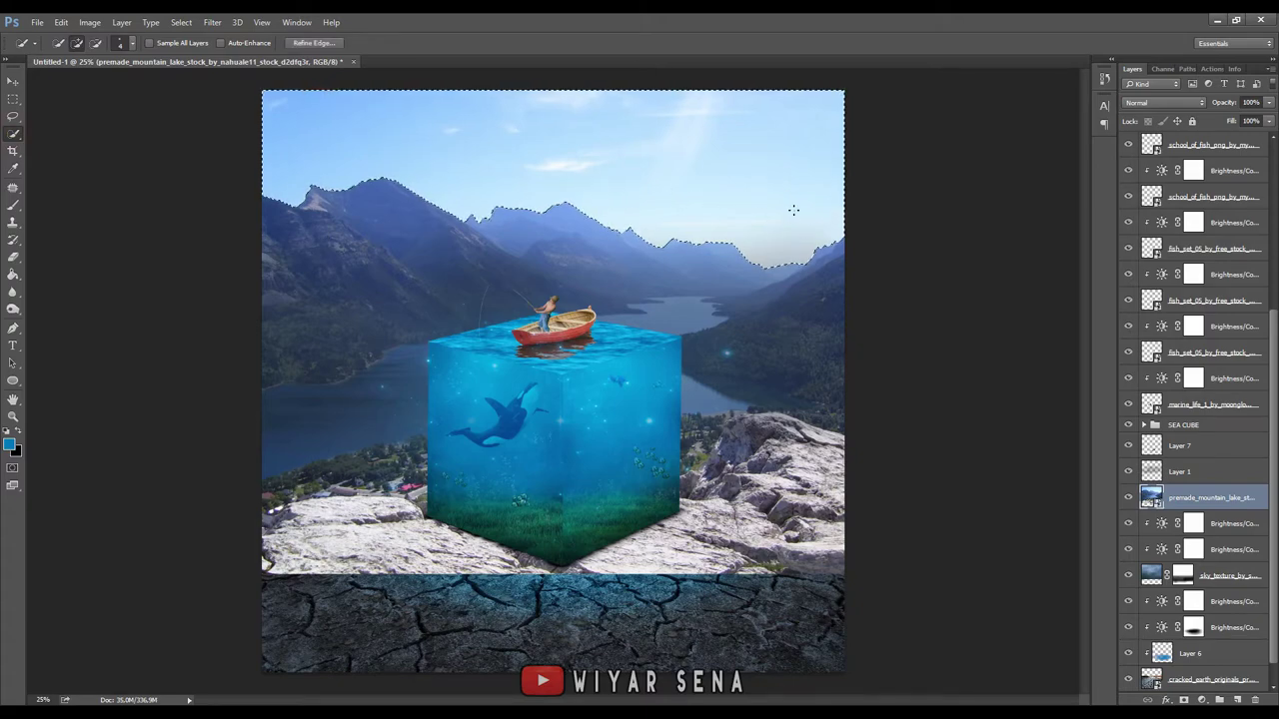
click(1184, 700)
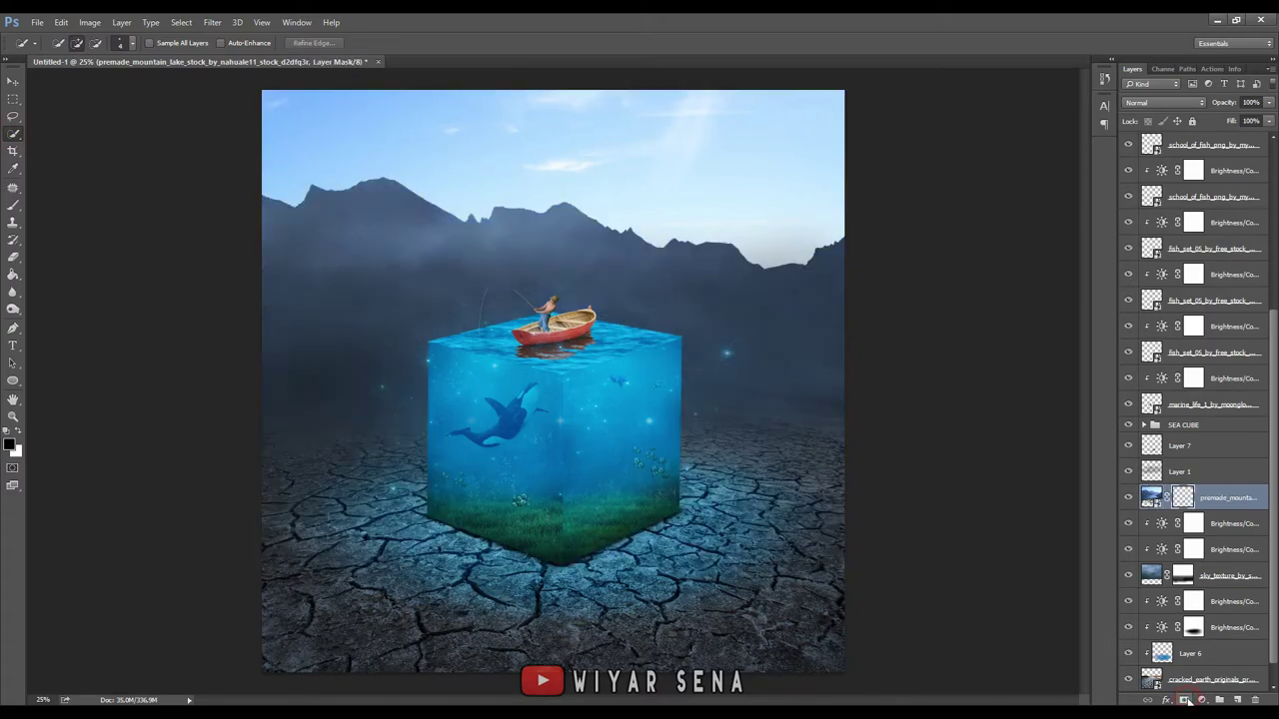
key(ctrl+z)
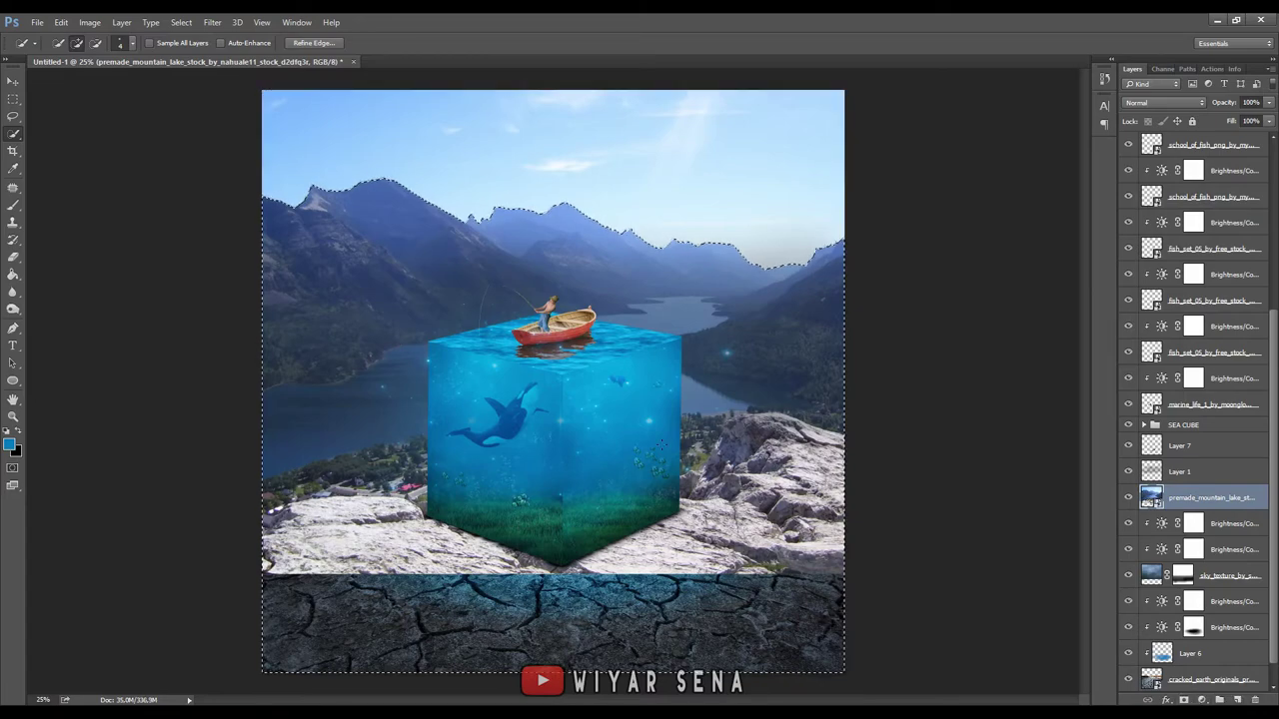
alt+click(1184, 700)
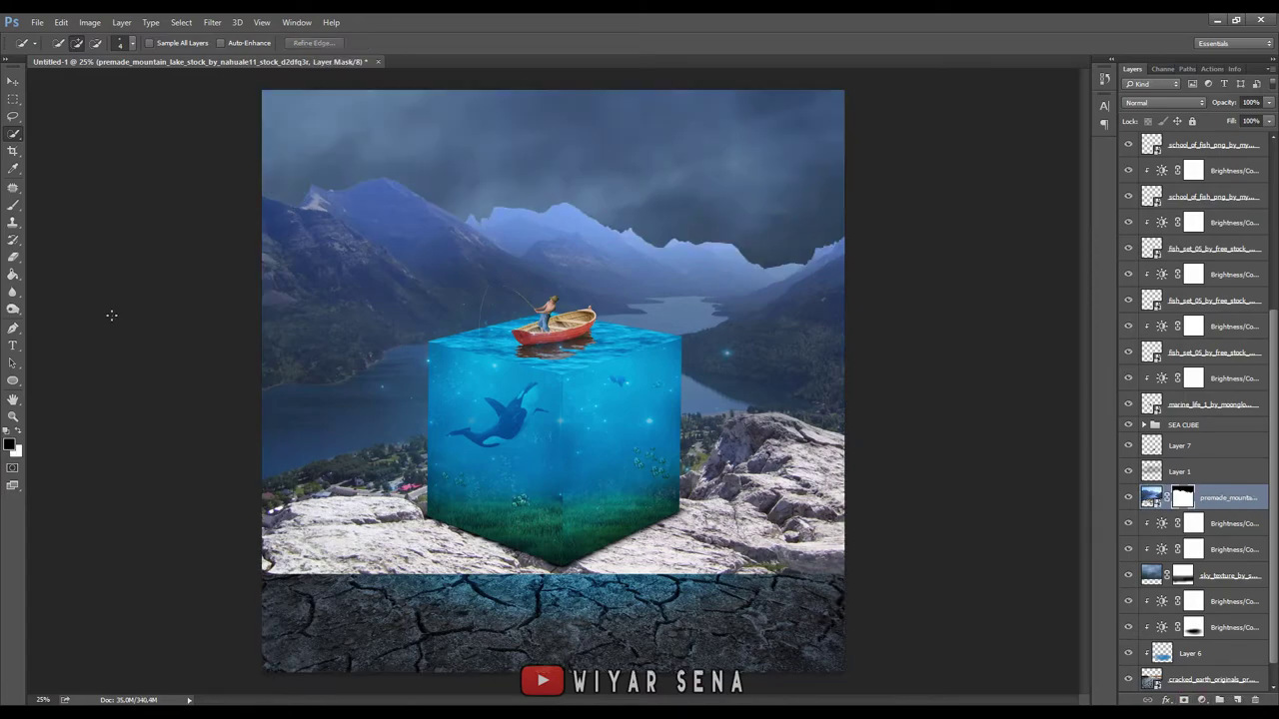
key(v)
mouse_move(470, 268)
mouse_down()
mouse_move(503, 314)
mouse_move(459, 321)
mouse_up()
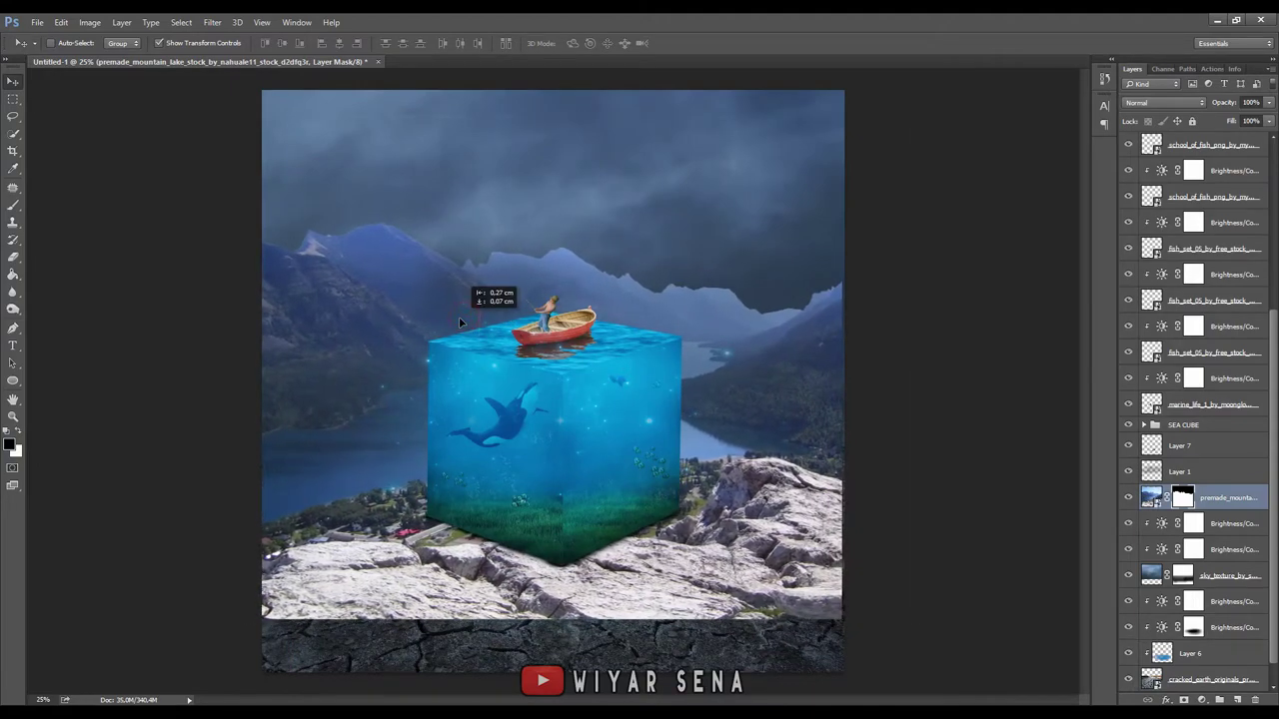
- Brush away the foreground rocks on the mountain mask (1100 then 600 px) and add Brightness/Contrast
key(b)
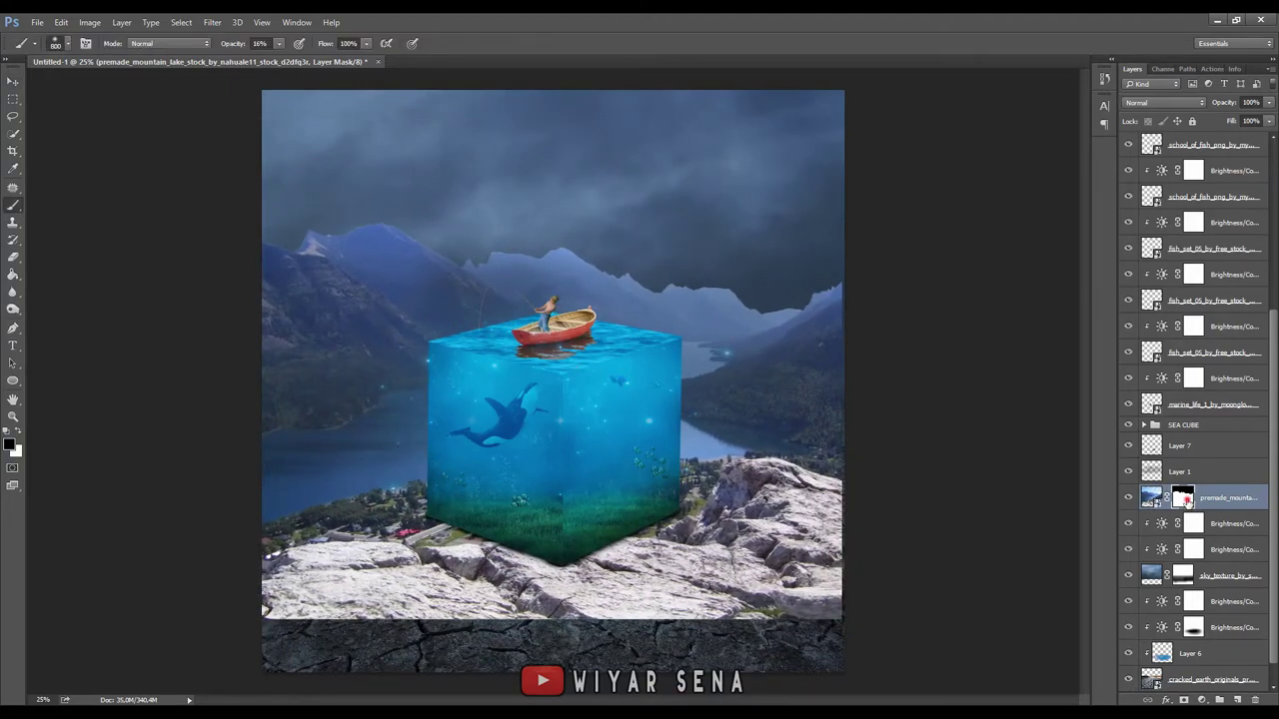
key(bracketright)
key(bracketright)
key(bracketright)
drag(256, 557, 499, 580)
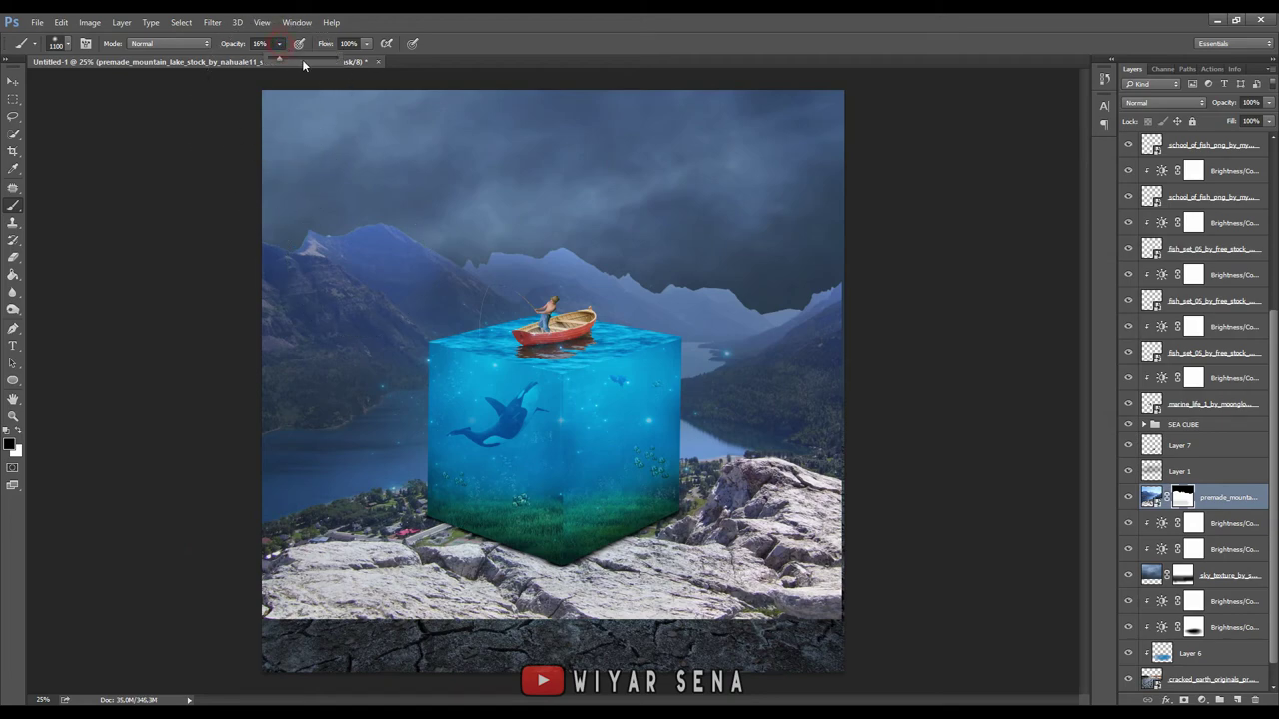
mouse_move(299, 560)
mouse_down()
mouse_move(779, 539)
mouse_move(320, 560)
mouse_move(699, 530)
mouse_up()
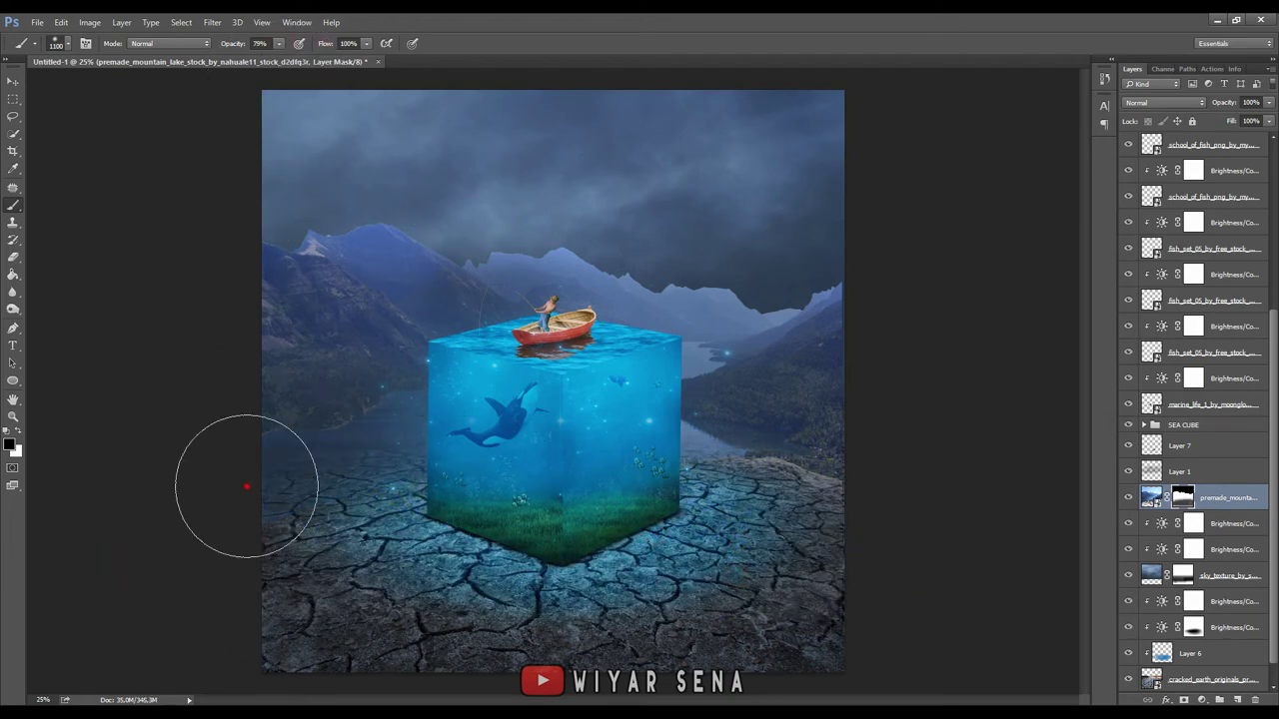
key(bracketleft)
key(bracketleft)
key(bracketleft)
key(bracketleft)
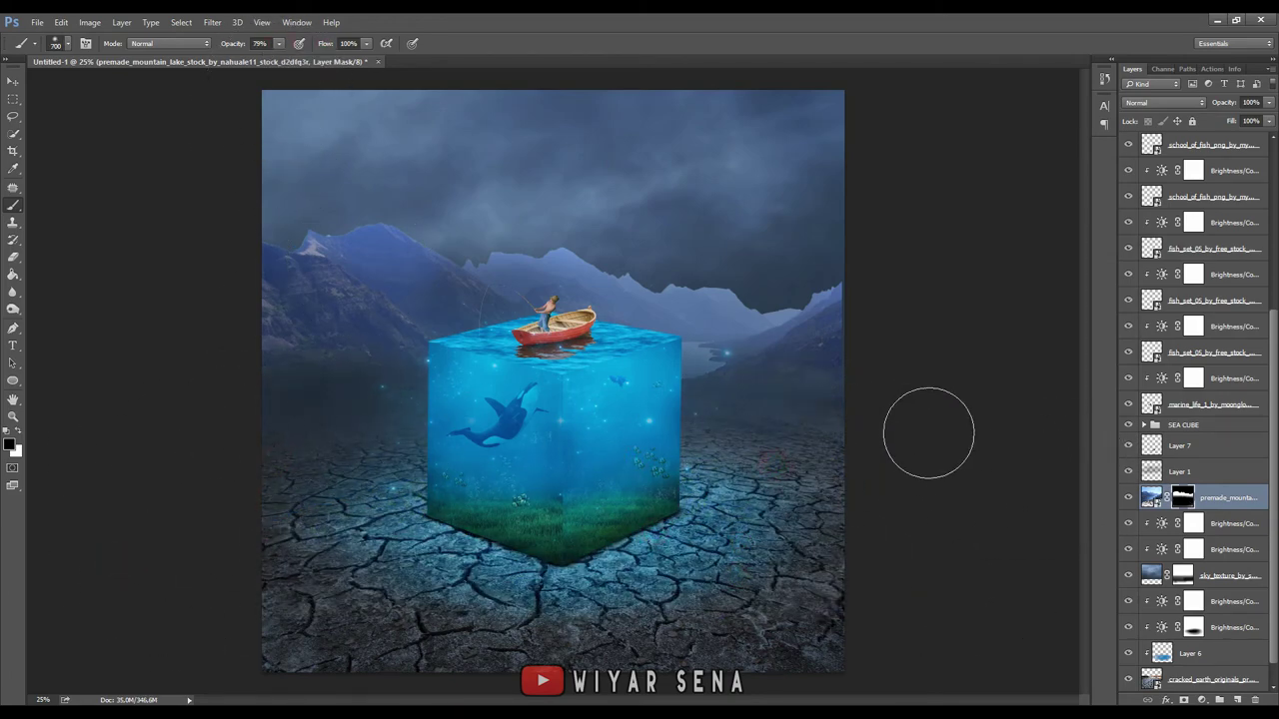
key(bracketleft)
drag(859, 409, 700, 389)
key(ctrl+plus)
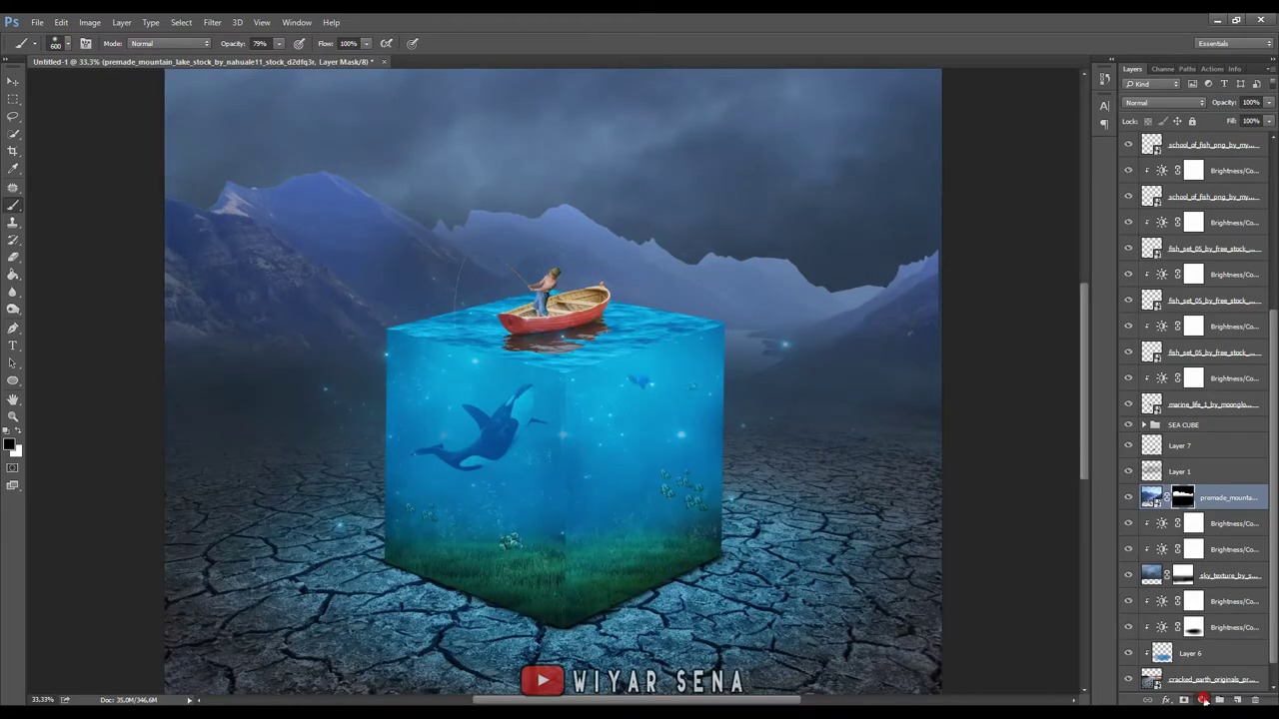
click(1204, 699)
click(1223, 490)
- Set brightness to -62 and fade the right-side mountains on the mask with a 900 px brush
drag(936, 286, 902, 285)
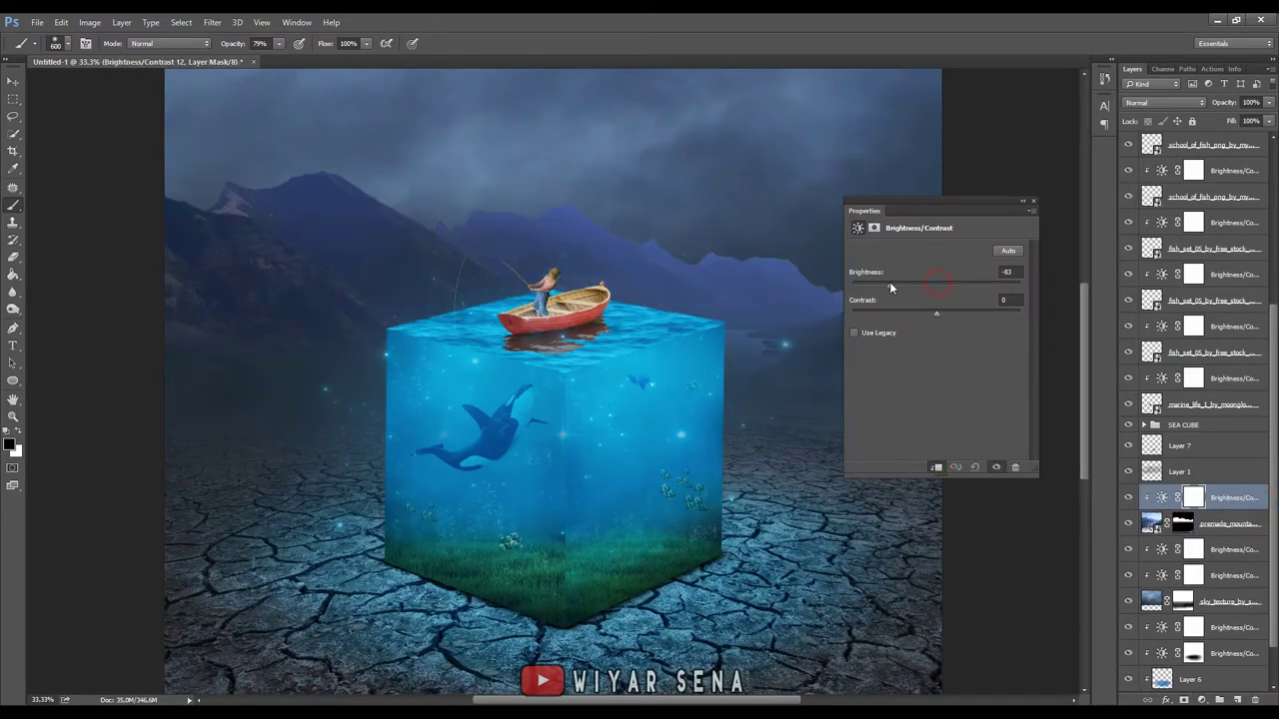
click(1035, 203)
click(1224, 522)
click(1183, 524)
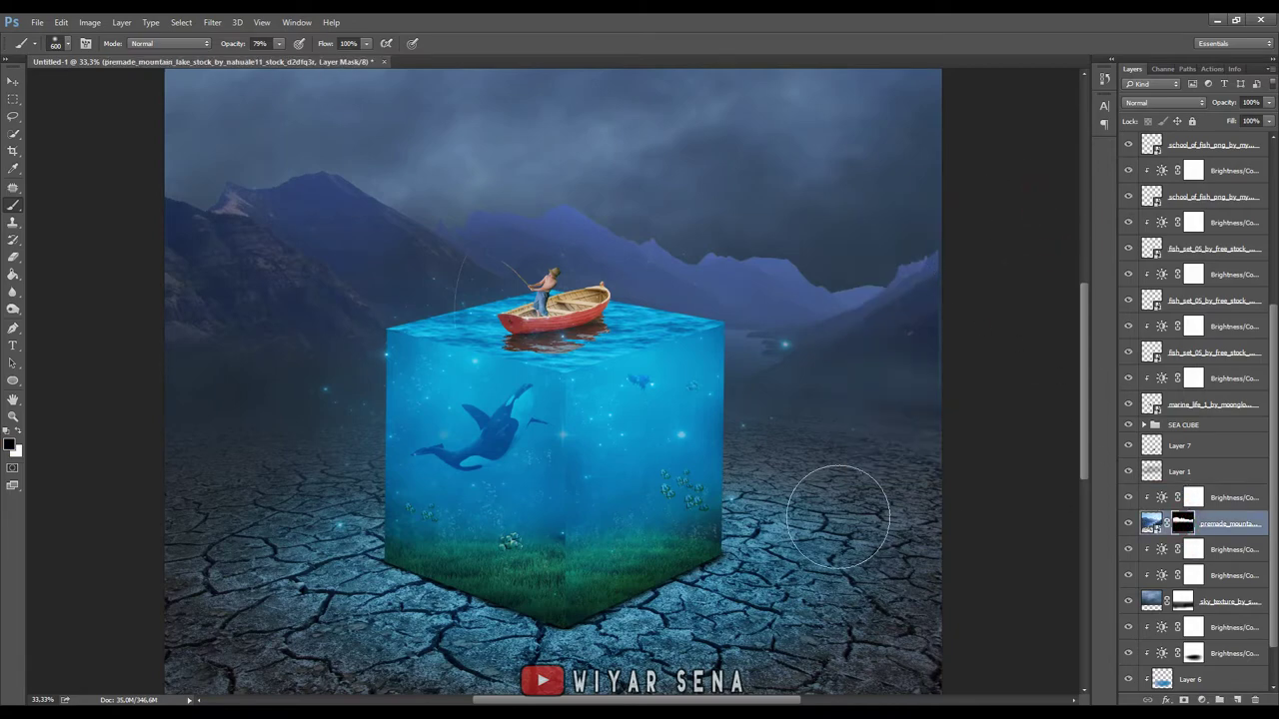
scroll(899, 560, down, 3)
scroll(185, 233, up, 5)
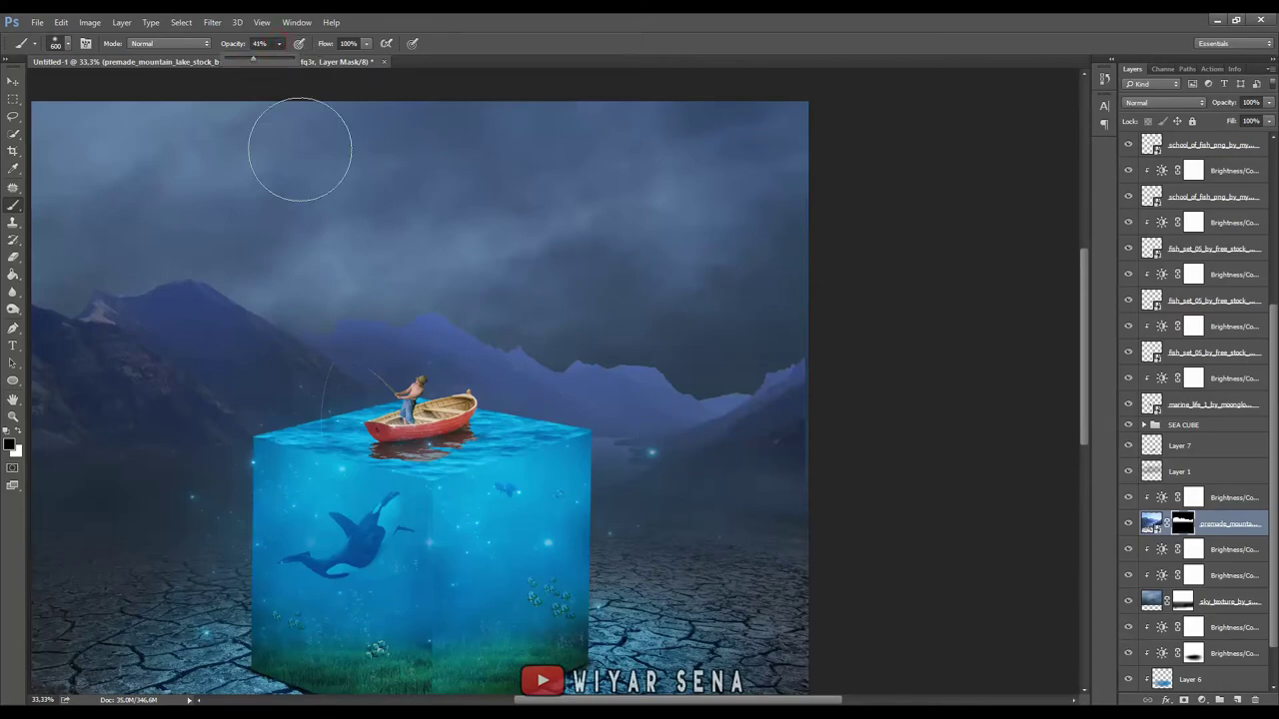
key(bracketright)
key(bracketright)
key(bracketright)
drag(785, 380, 542, 371)
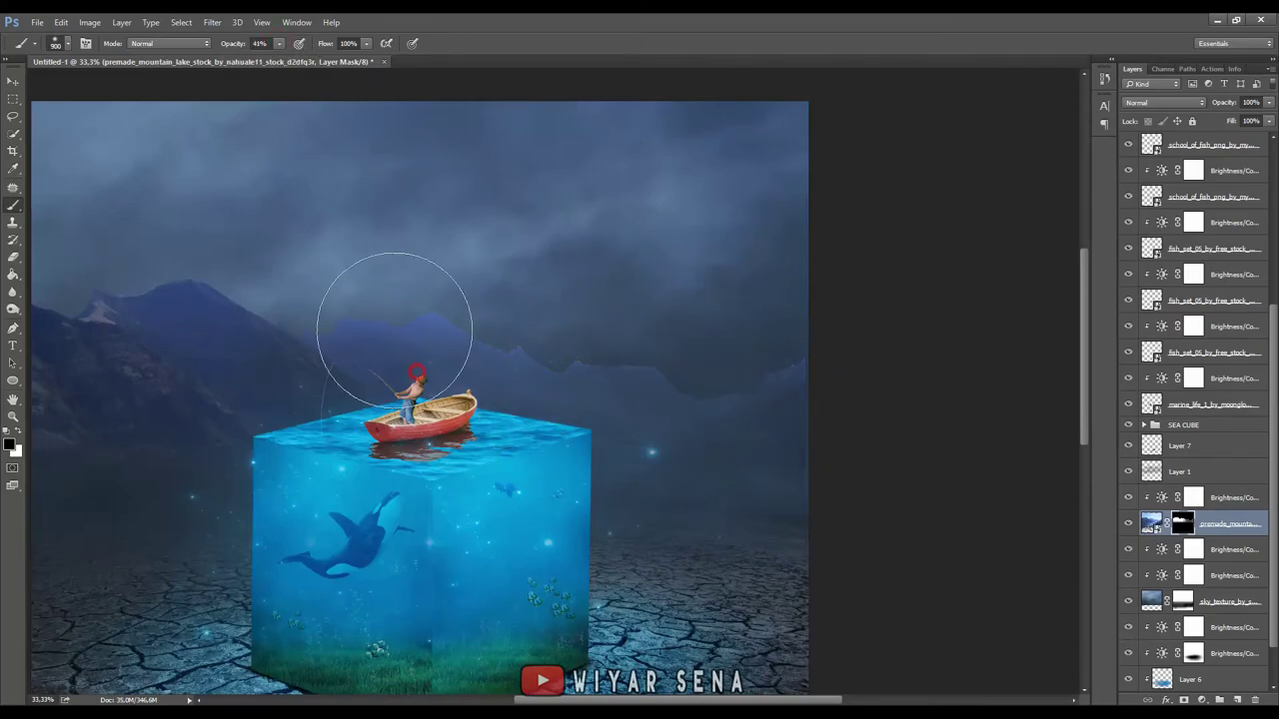
- Dodge the left mountains on the image, then return to the mask with a 700 px brush
scroll(537, 336, left, 3)
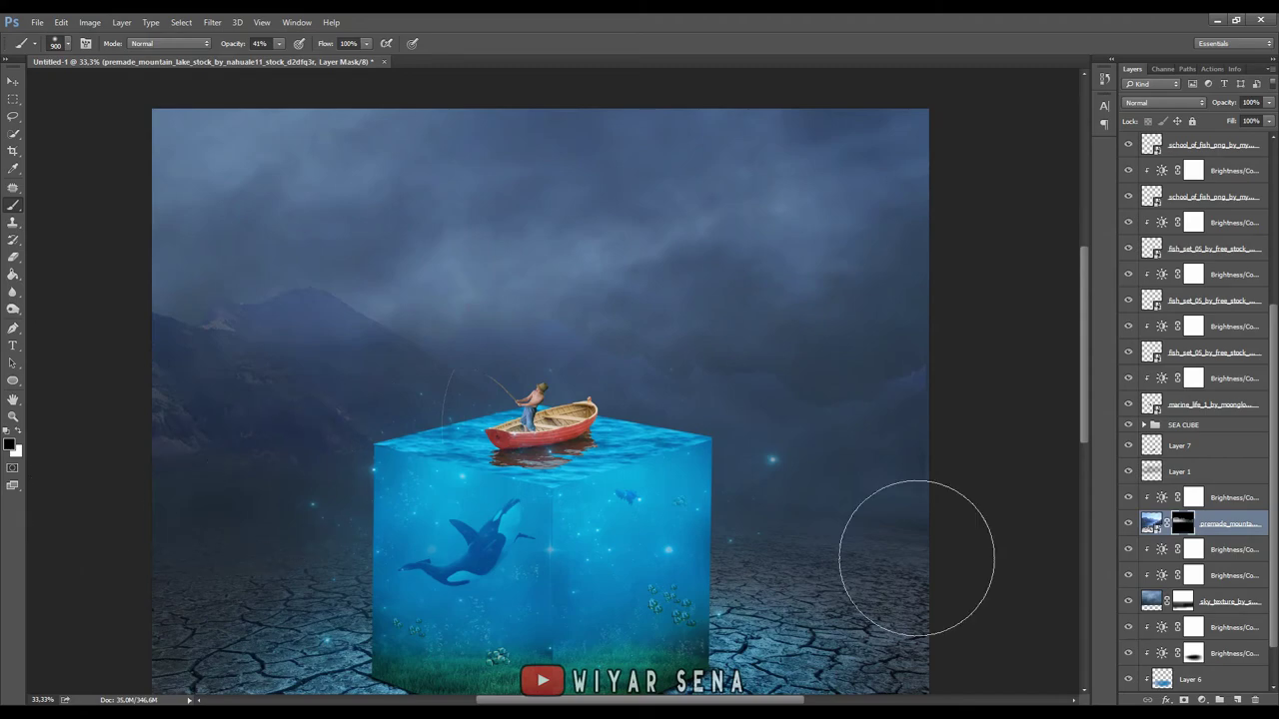
right_click(1229, 535)
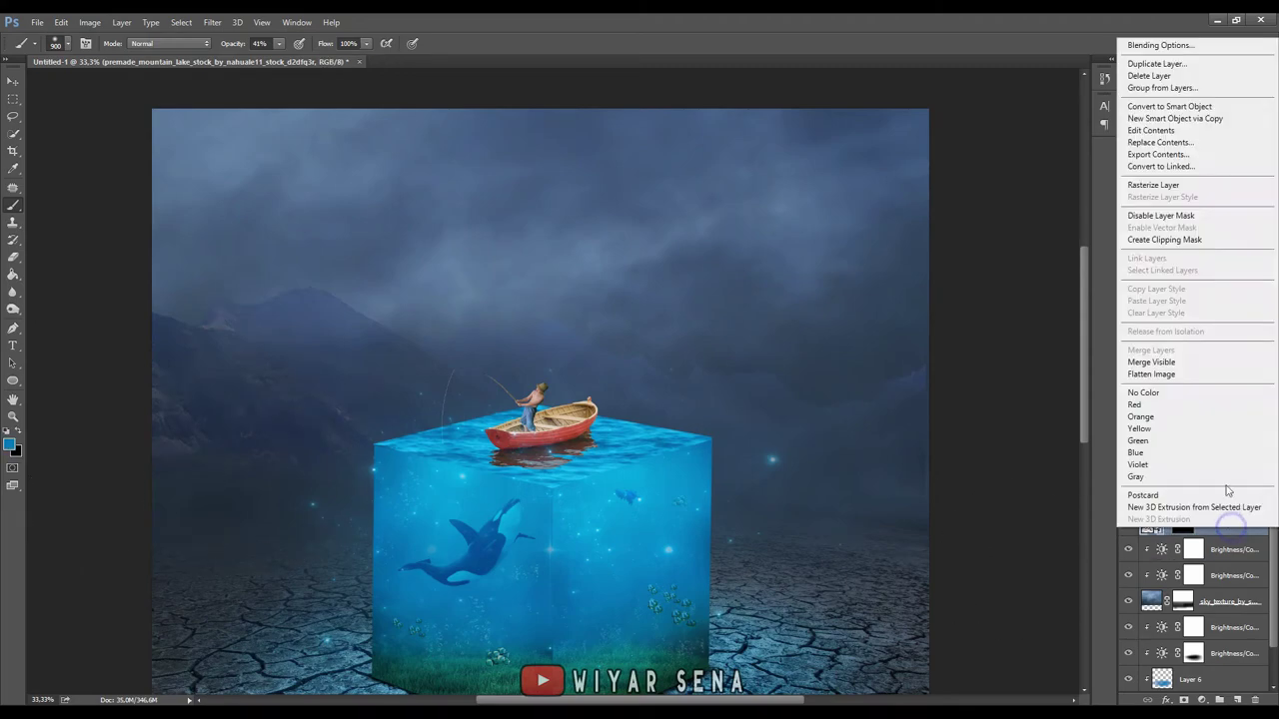
click(1173, 185)
click(13, 309)
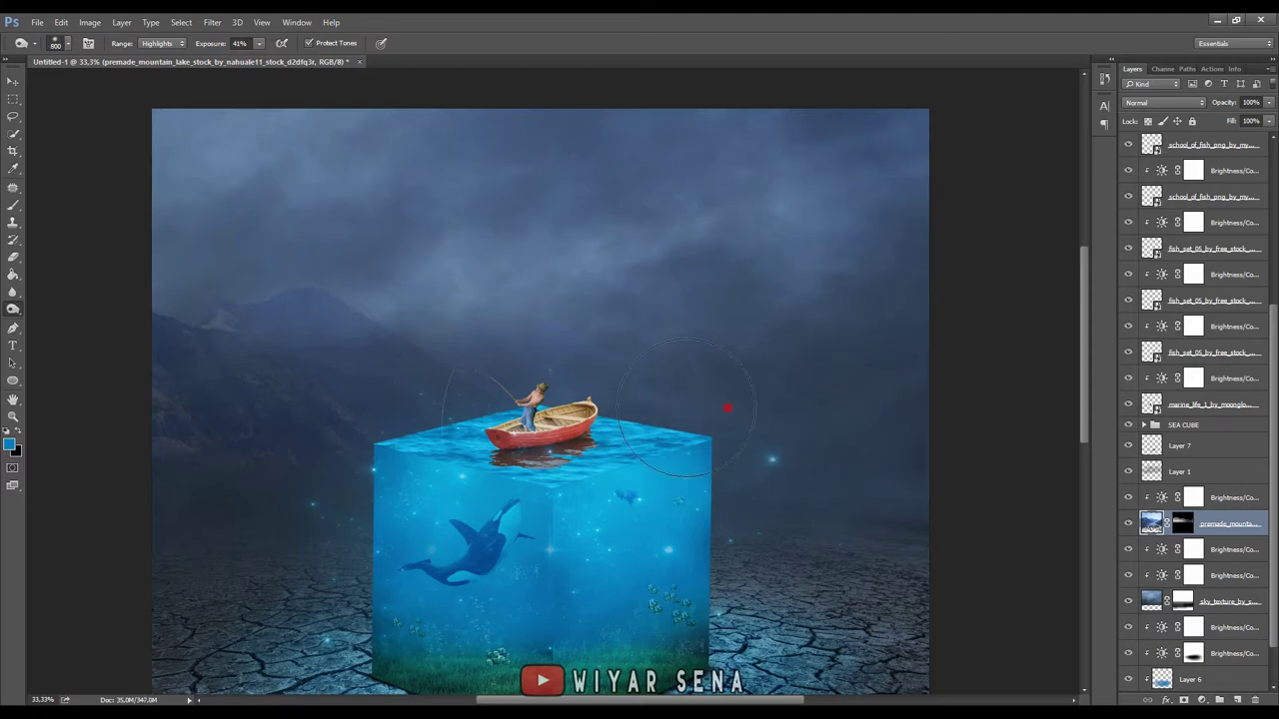
mouse_move(171, 313)
mouse_down()
mouse_move(286, 450)
mouse_move(209, 429)
mouse_up()
click(1189, 529)
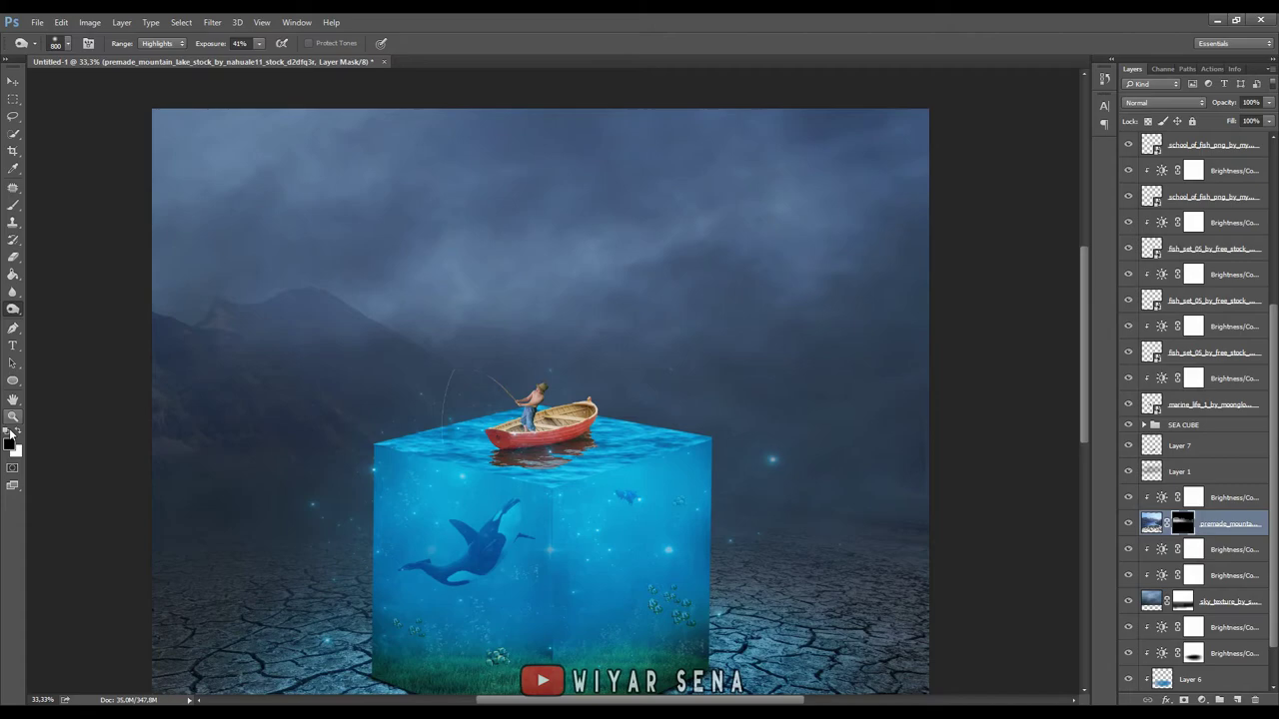
key(b)
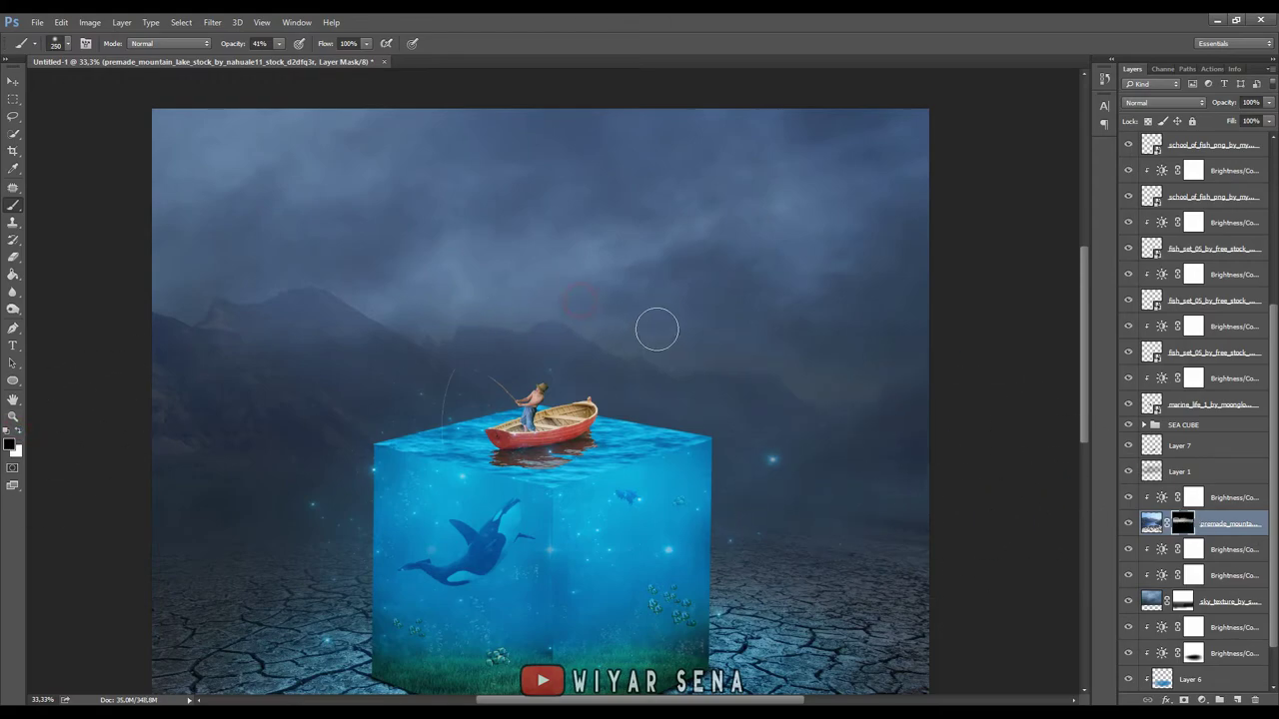
key(bracketright)
key(bracketright)
key(bracketright)
key(bracketright)
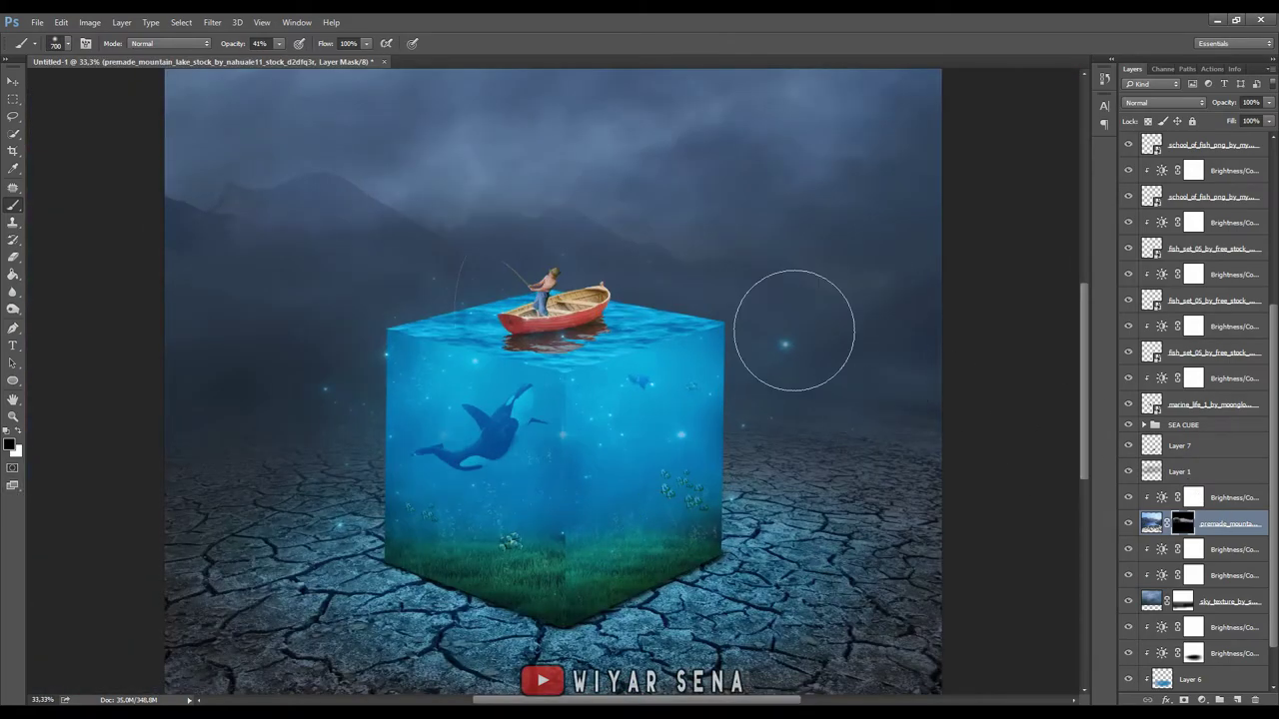
- Apply a 7.8 px Gaussian Blur to the mountain mask and the mountain image
click(211, 22)
click(411, 223)
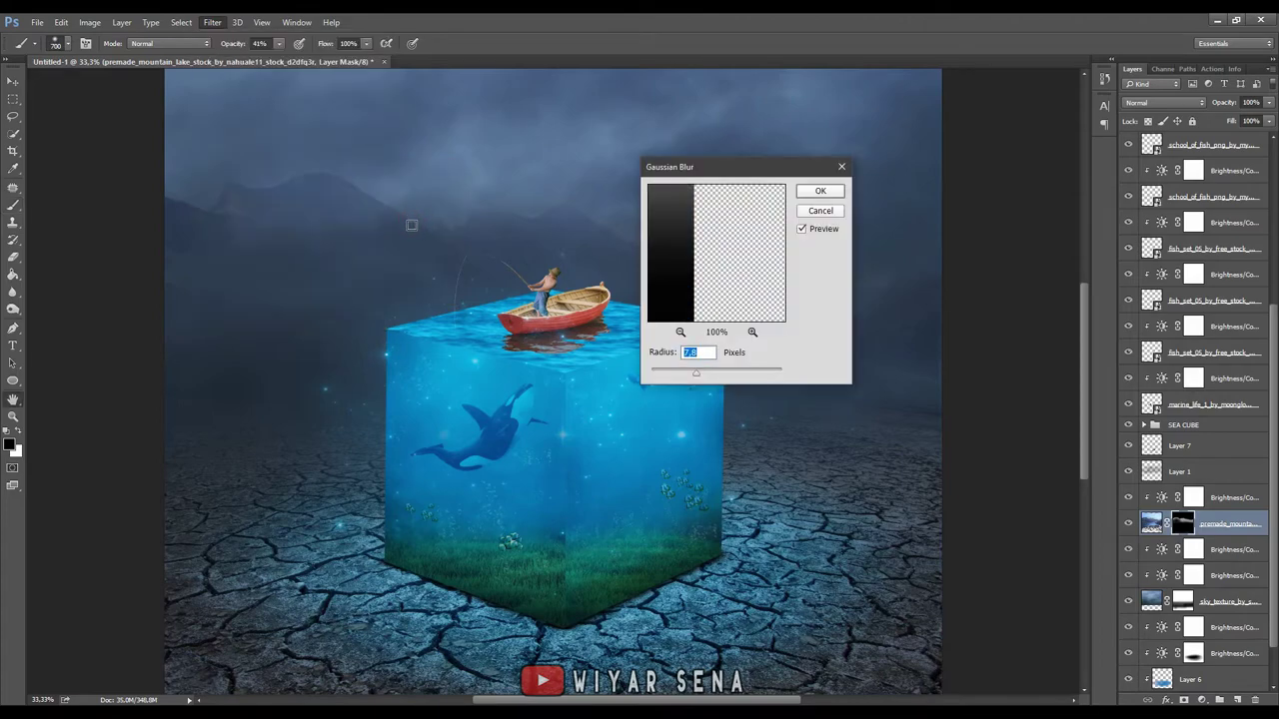
key(Return)
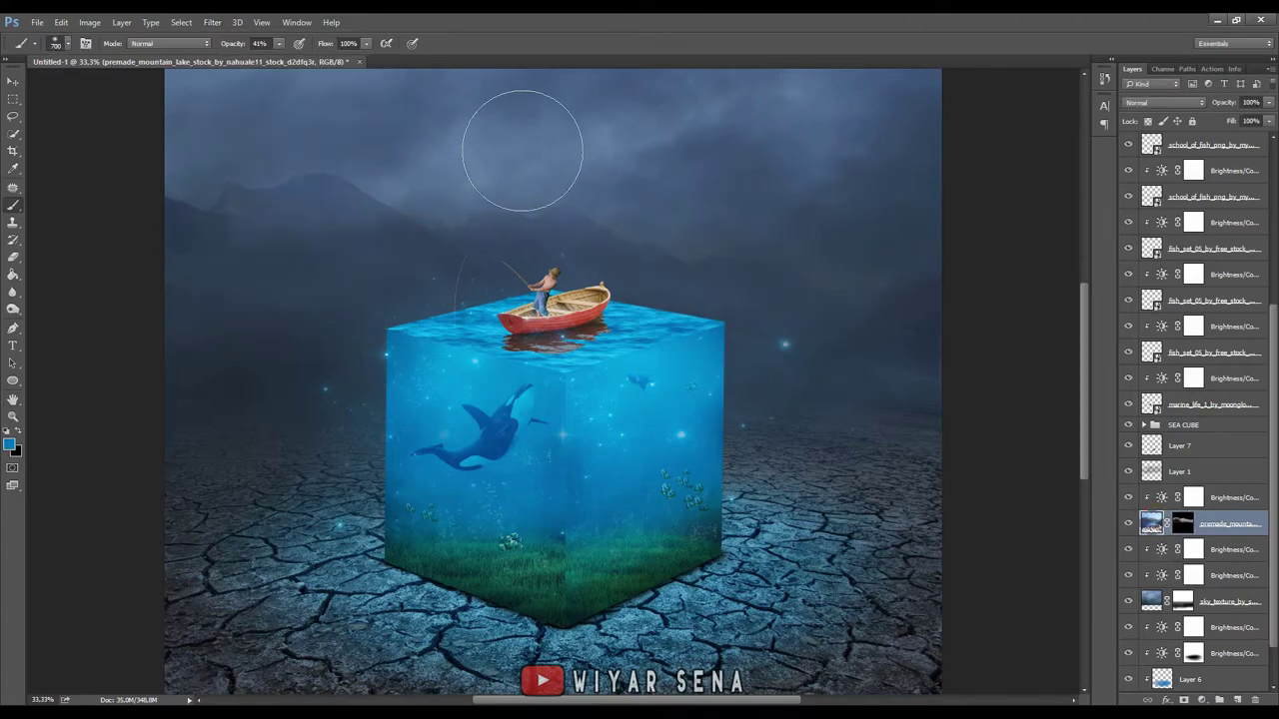
click(212, 22)
click(420, 223)
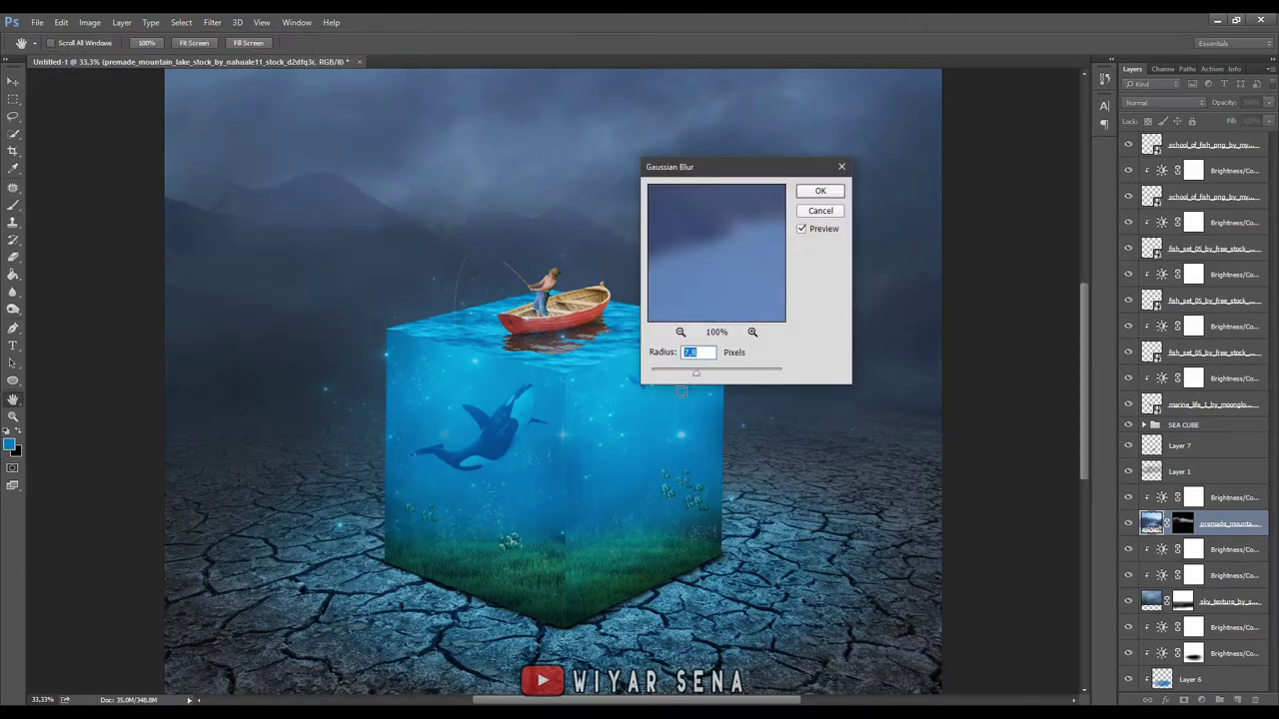
click(800, 213)
key(b)
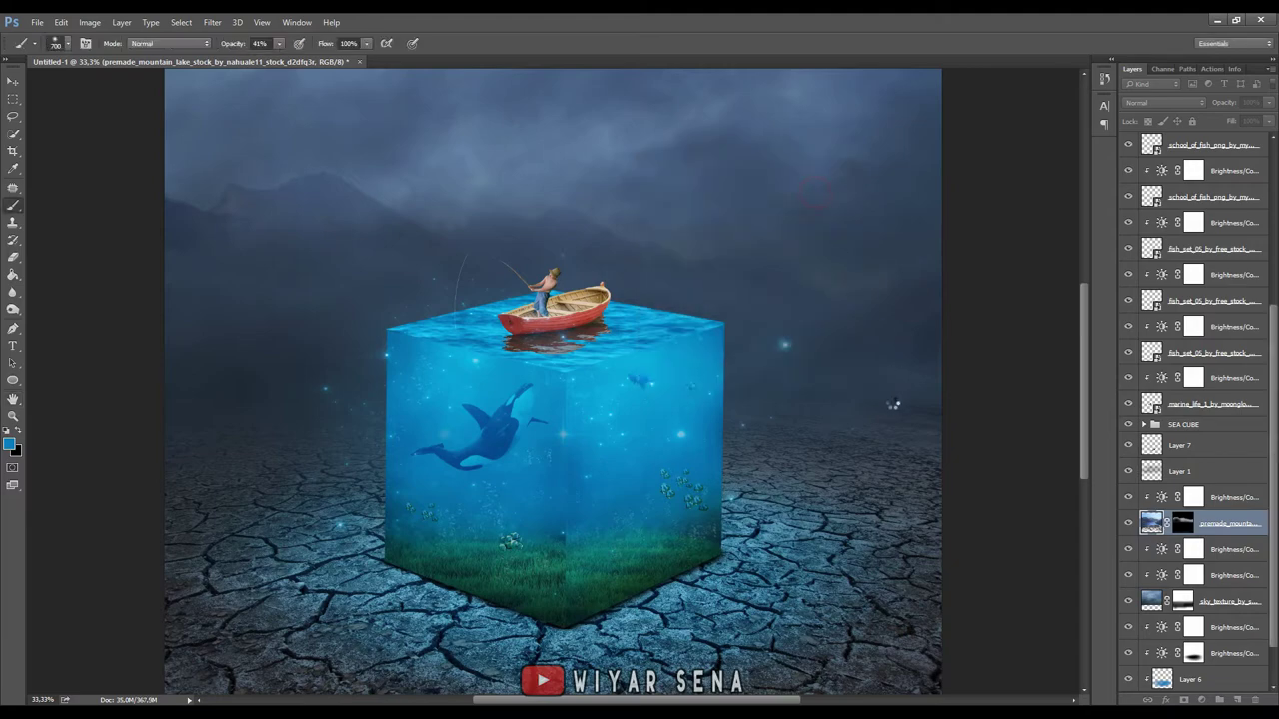
key(ctrl+minus)
scroll(1184, 559, down, 2)
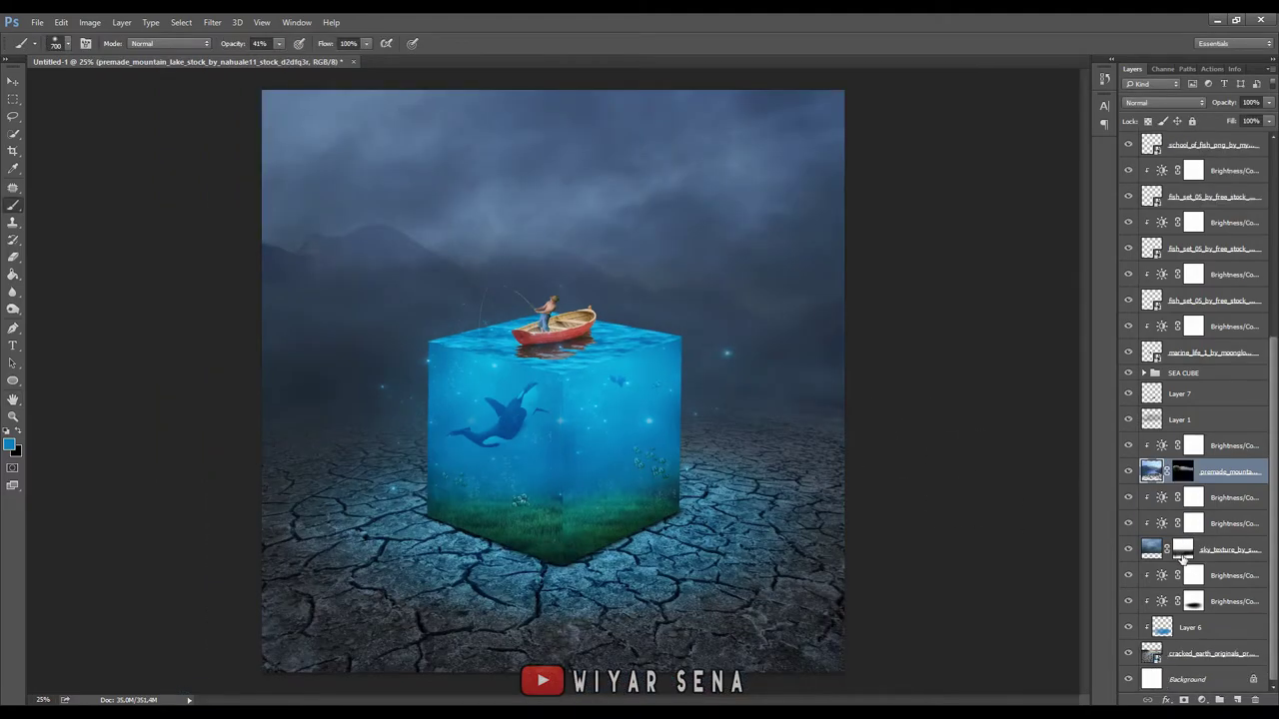
- Make the cracked_earth ground layer active and open the Filter menu
double_click(1127, 656)
click(1209, 653)
right_click(1209, 653)
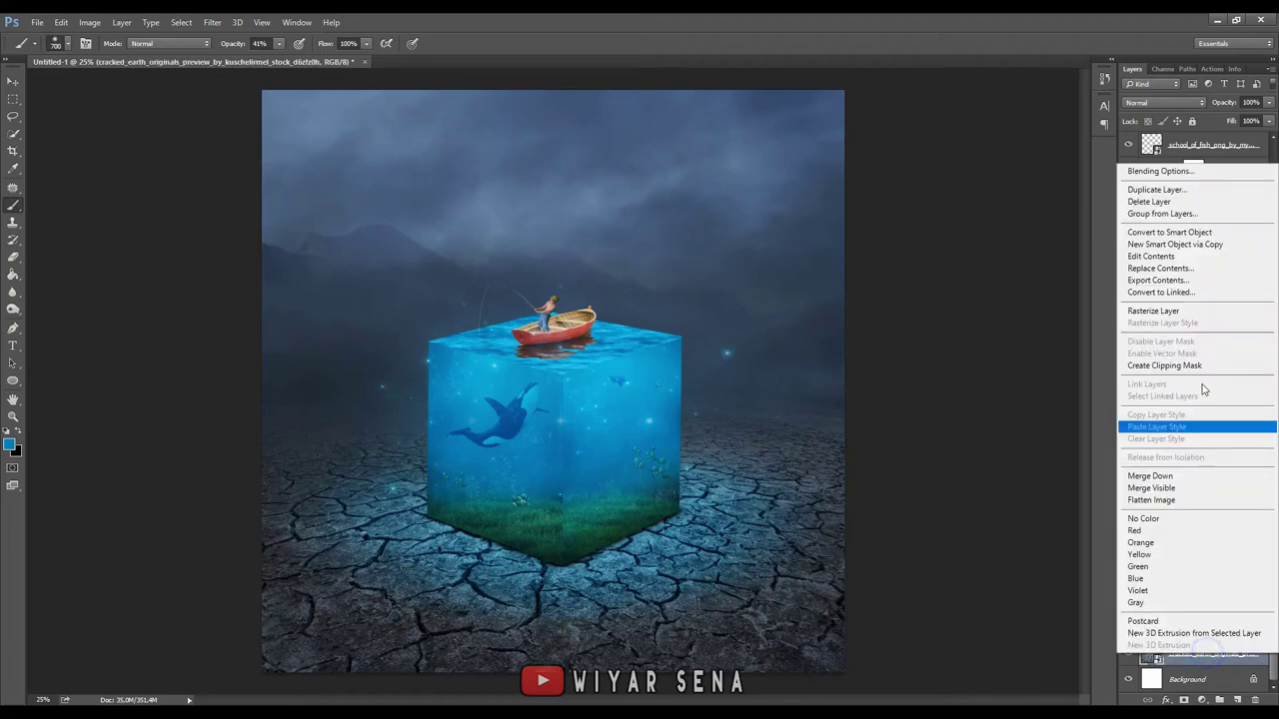
click(1196, 310)
click(1127, 653)
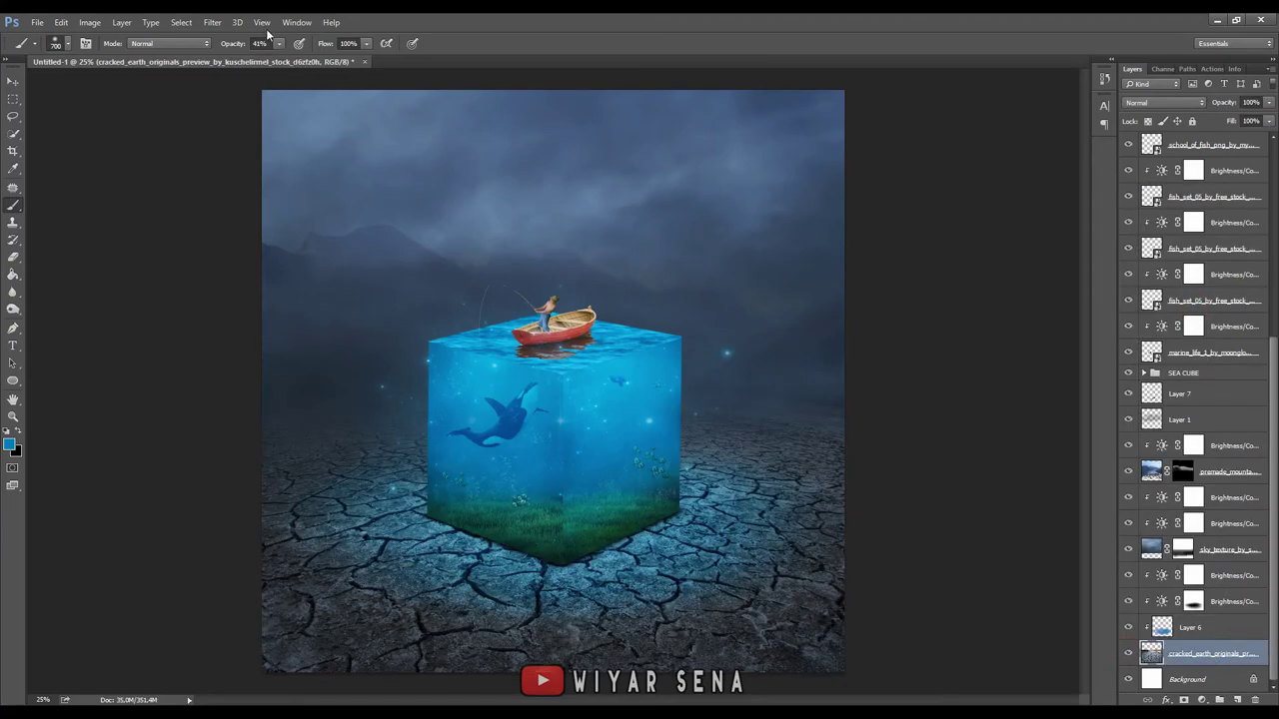
click(212, 22)
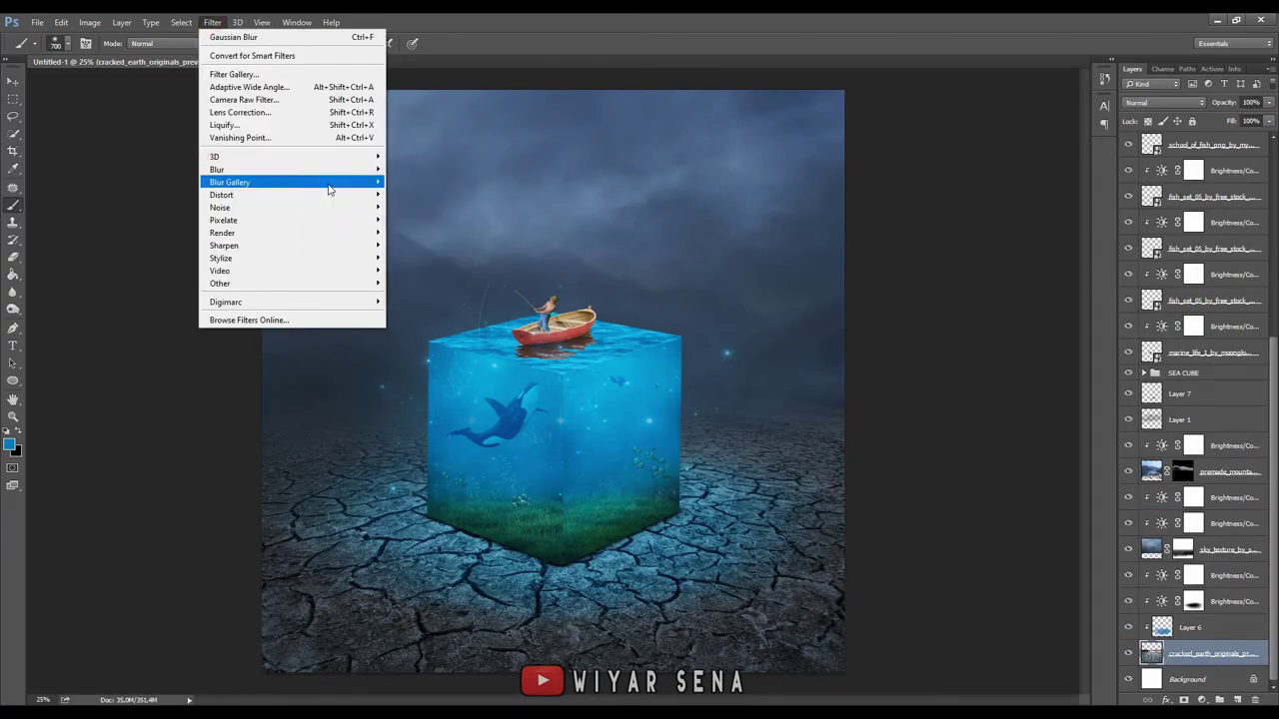
- Apply a 15 px Tilt-Shift blur to the cracked earth, keeping the cube's base sharp
mouse_move(268, 182)
click(418, 207)
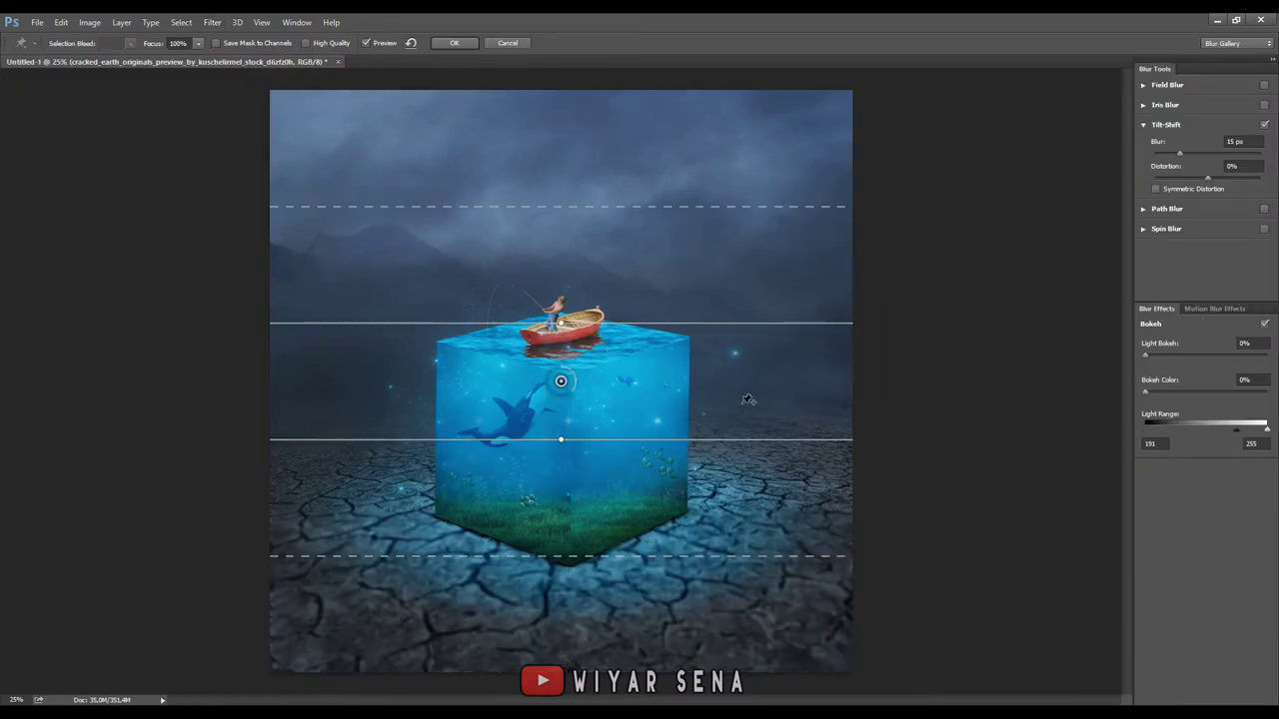
drag(560, 375, 548, 576)
drag(735, 614, 743, 612)
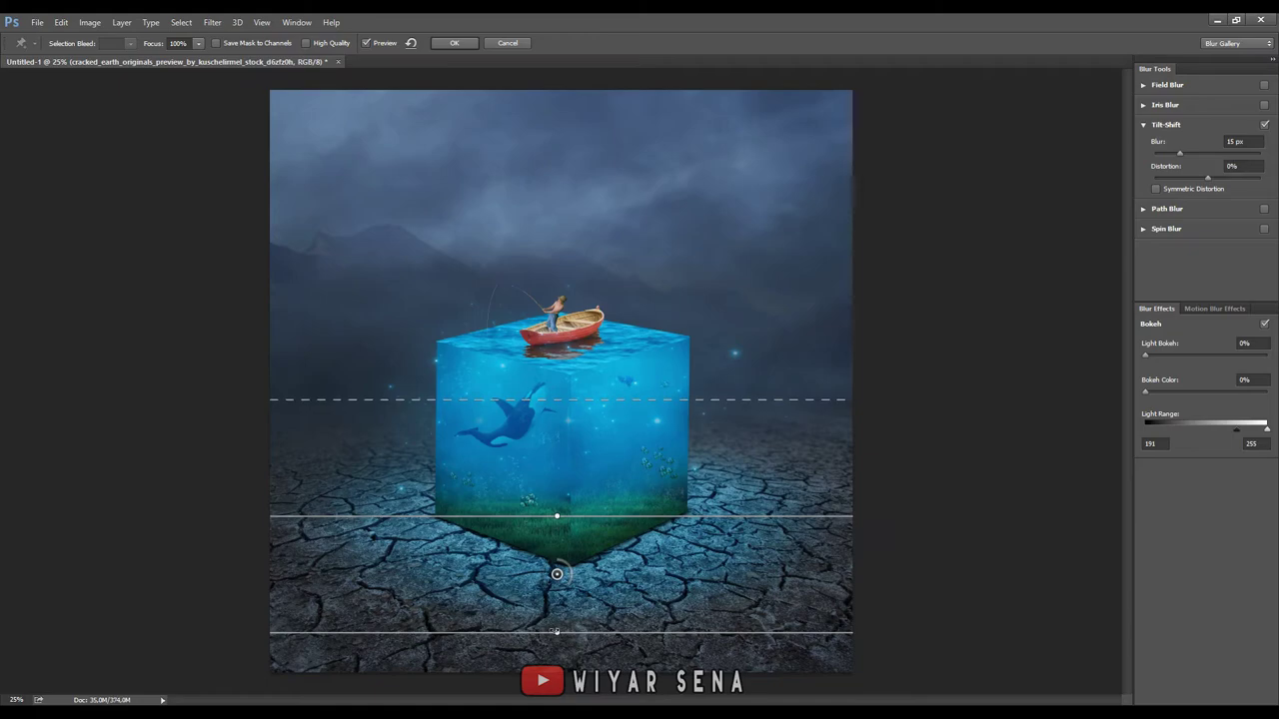
drag(644, 637, 647, 694)
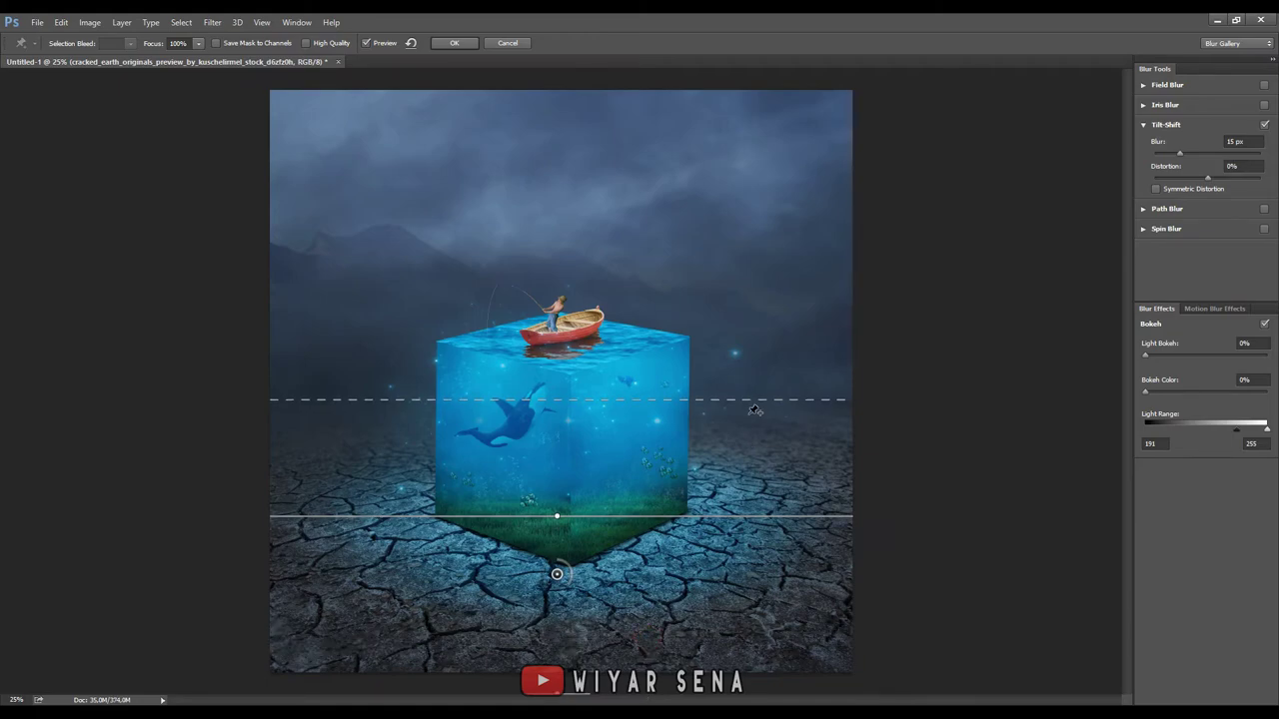
drag(752, 401, 752, 427)
drag(557, 573, 569, 571)
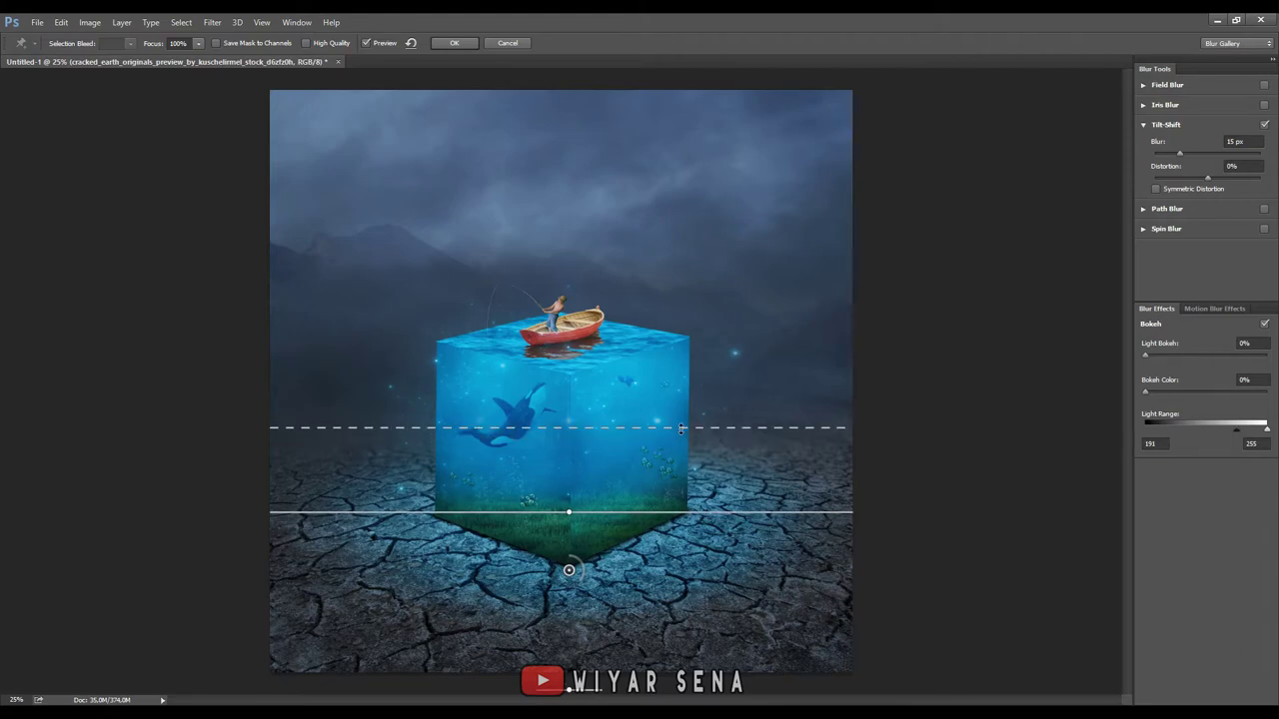
click(453, 42)
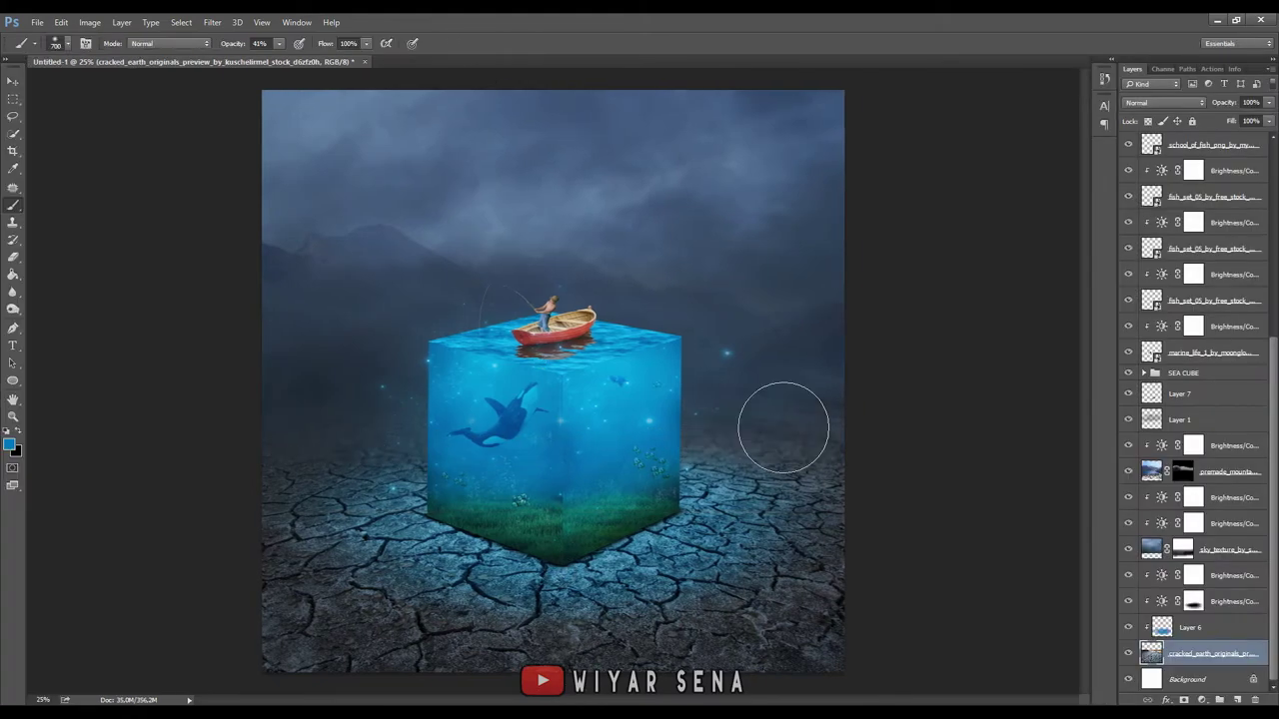
- Duplicate the fisherman boy with his Hue/Saturation layer and merge the copies into Hue/Saturation 4
scroll(1235, 537, up, 5)
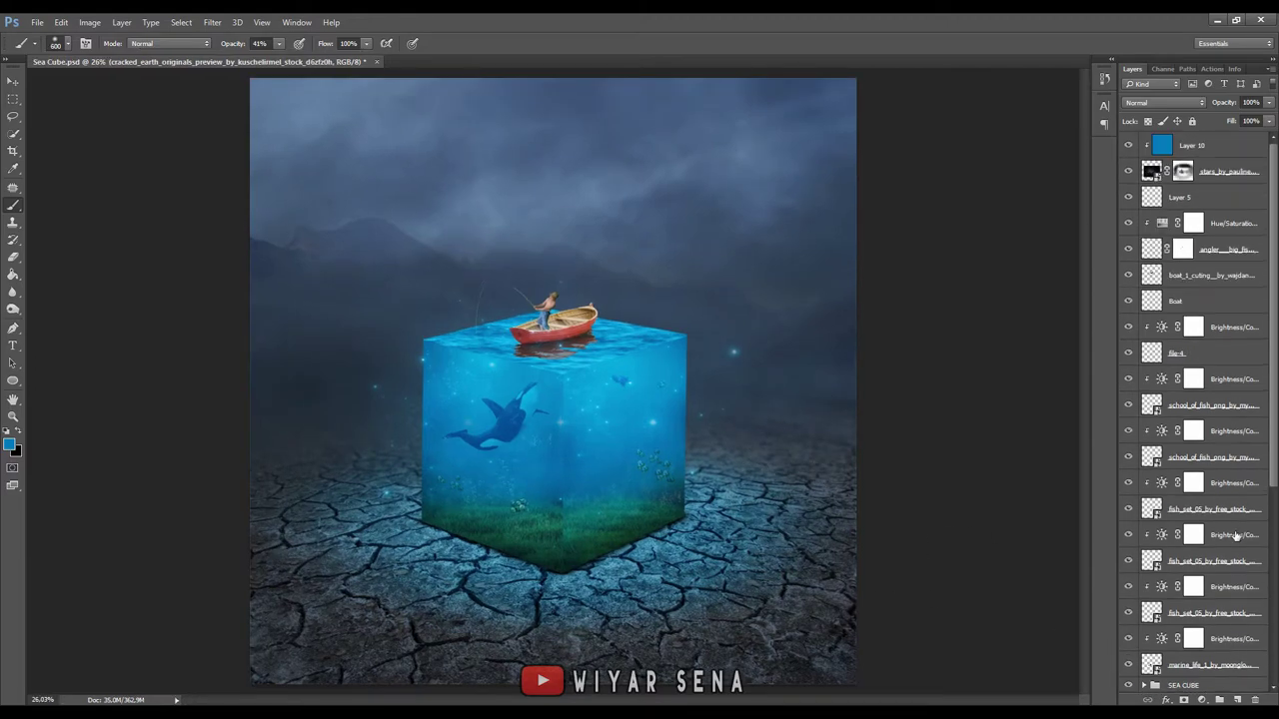
click(1209, 248)
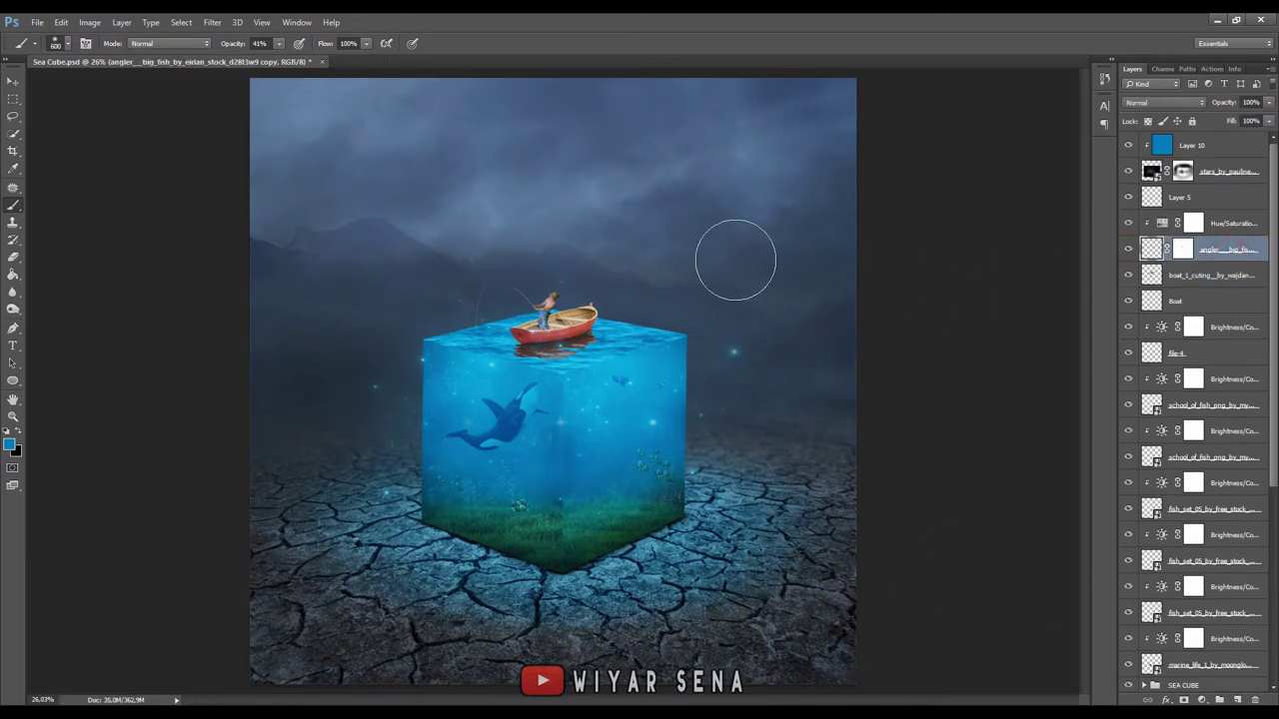
key(ctrl+plus)
key(ctrl+plus)
key(ctrl+plus)
key(ctrl+plus)
scroll(700, 272, up, 5)
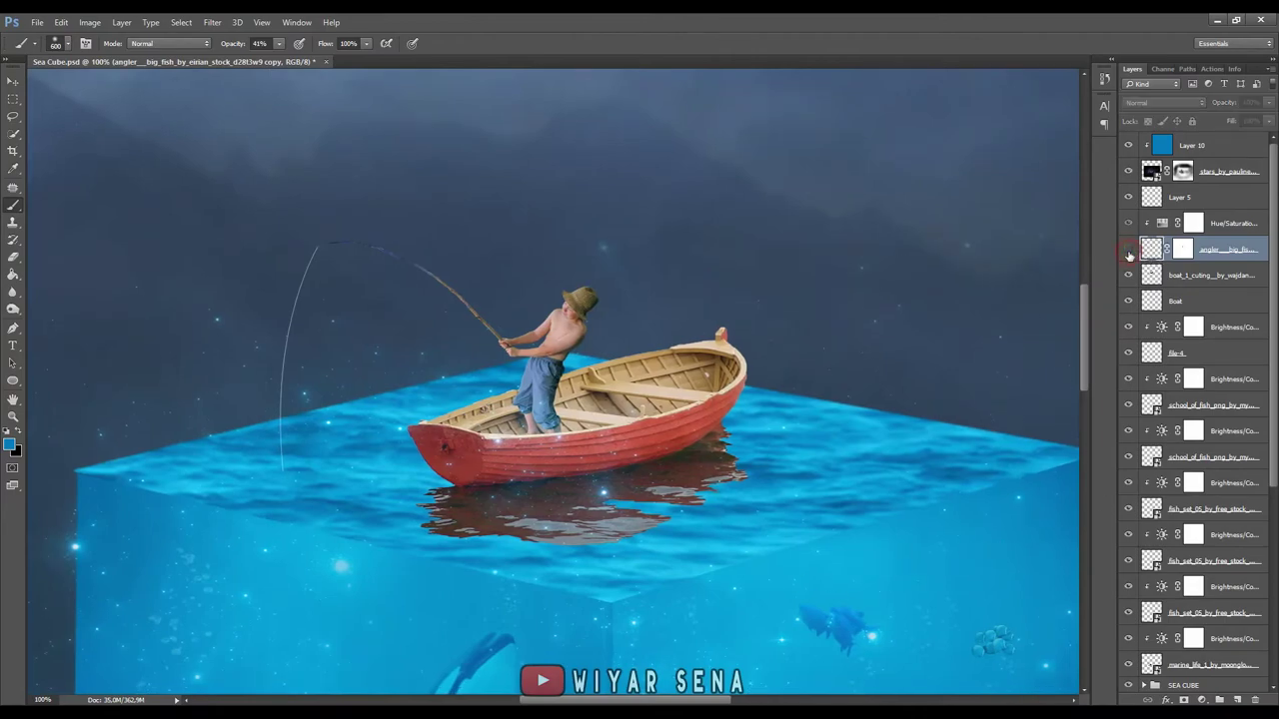
click(1129, 249)
click(1128, 249)
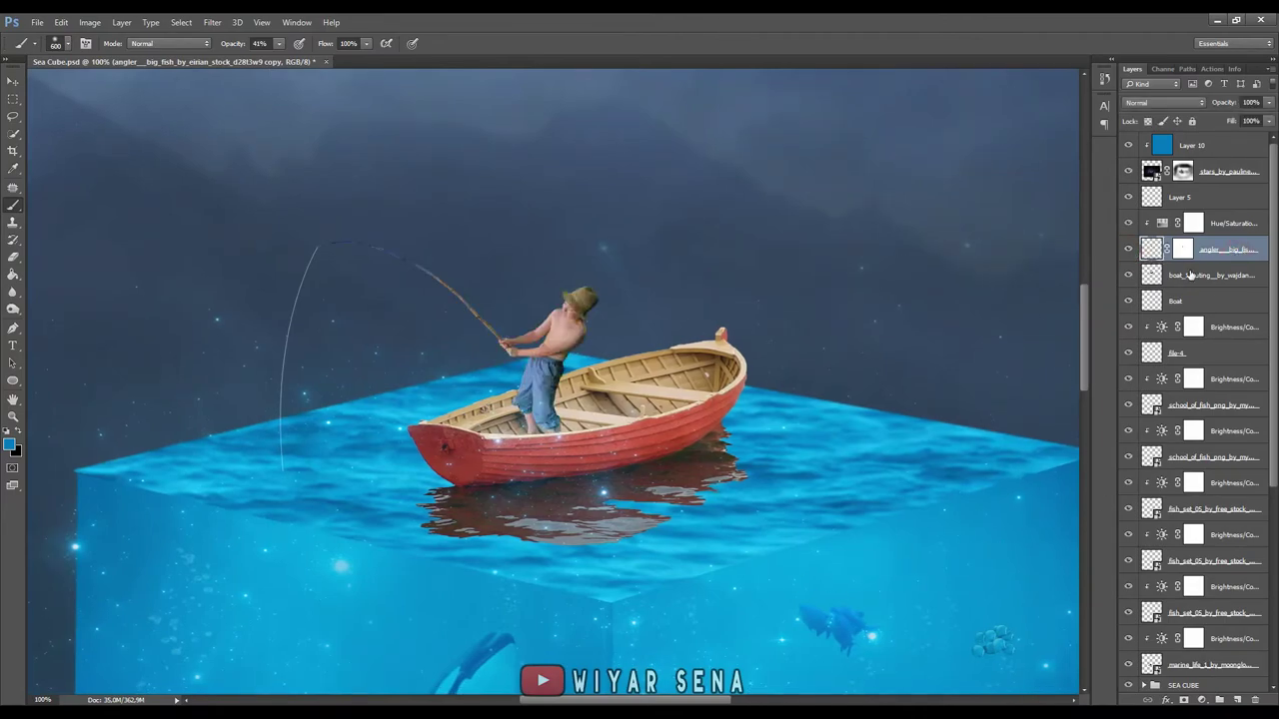
shift+click(1221, 221)
key(ctrl+j)
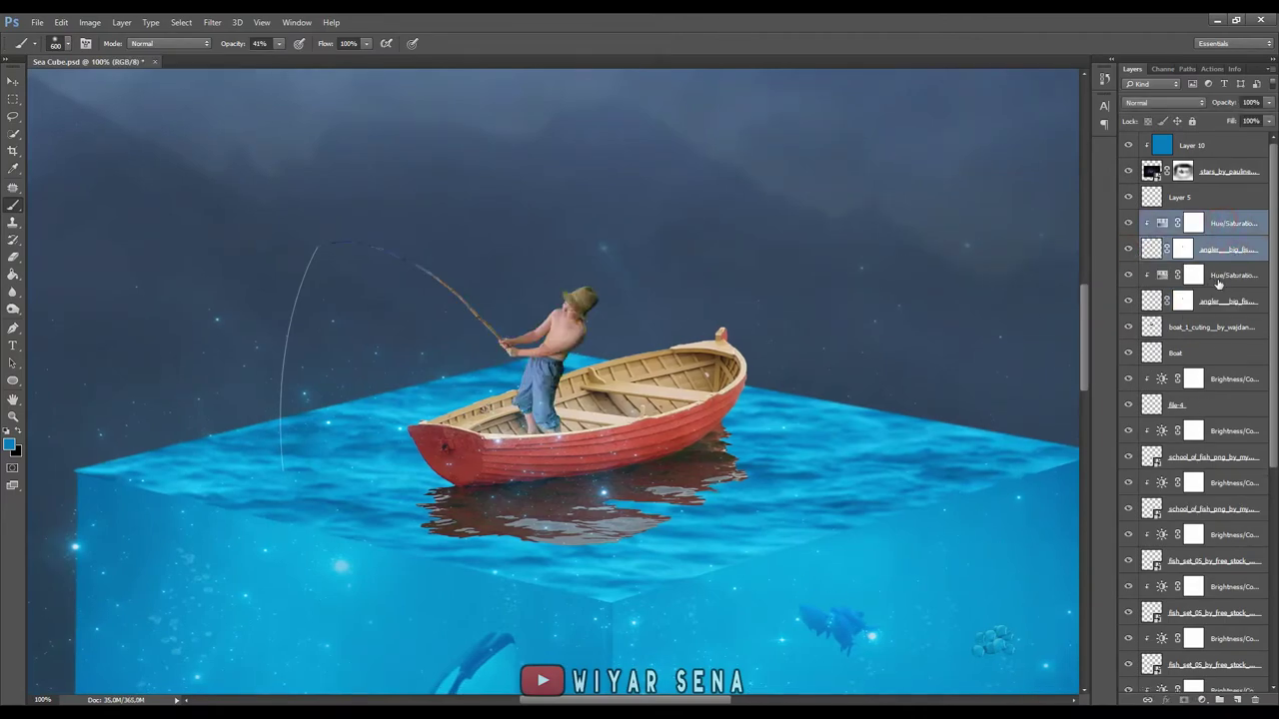
click(1218, 275)
shift+click(1218, 301)
right_click(1218, 301)
click(1128, 511)
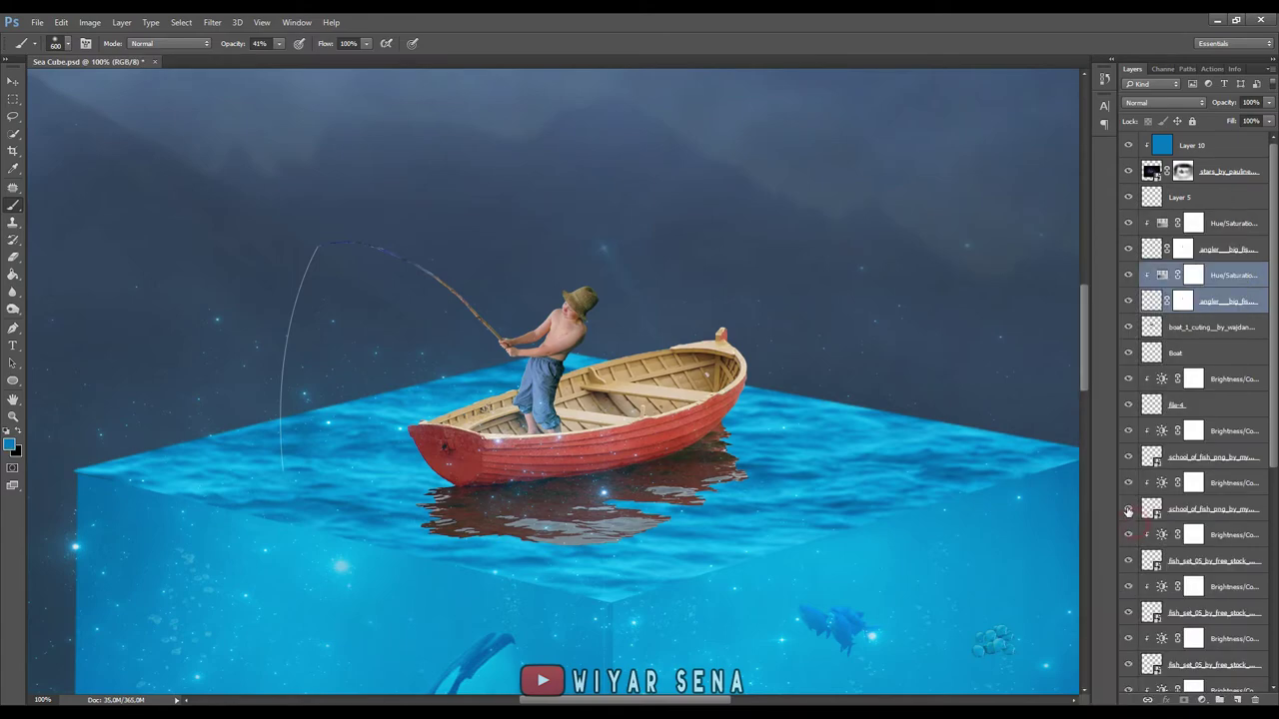
click(1129, 249)
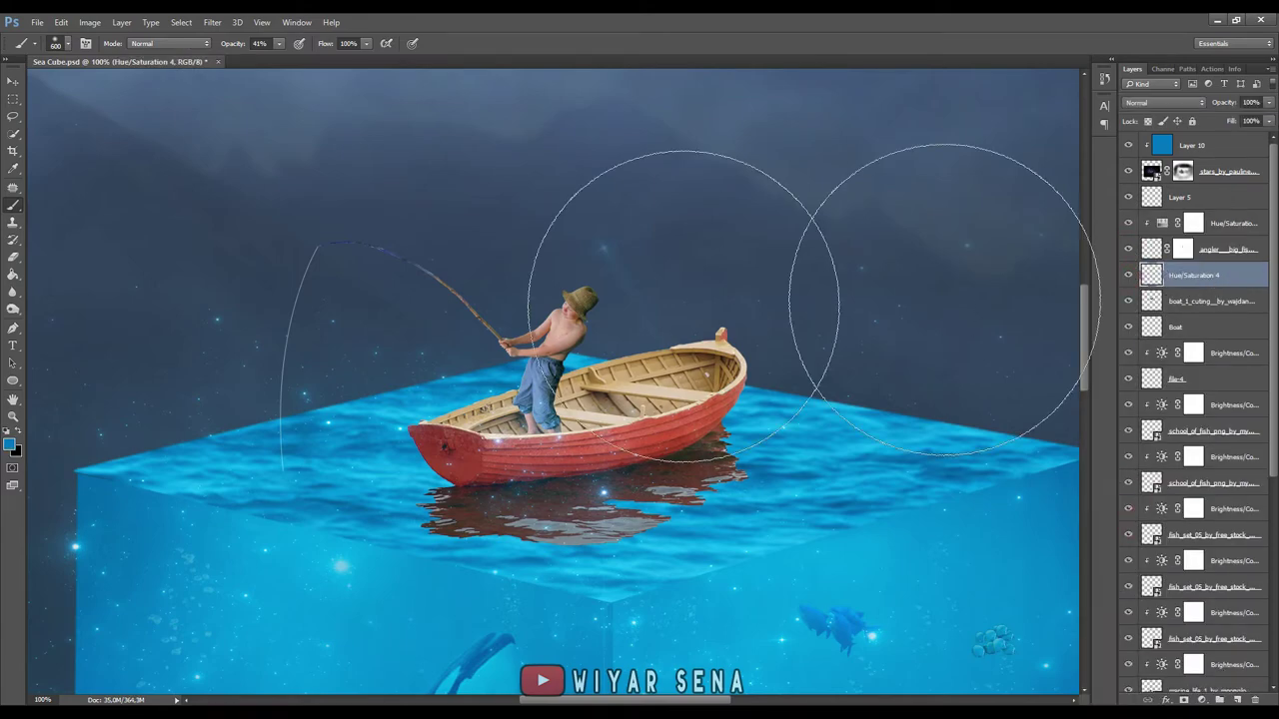
- Pick the merged boy copy, move it, and convert it to a Smart Object
key(v)
right_click(607, 499)
click(607, 565)
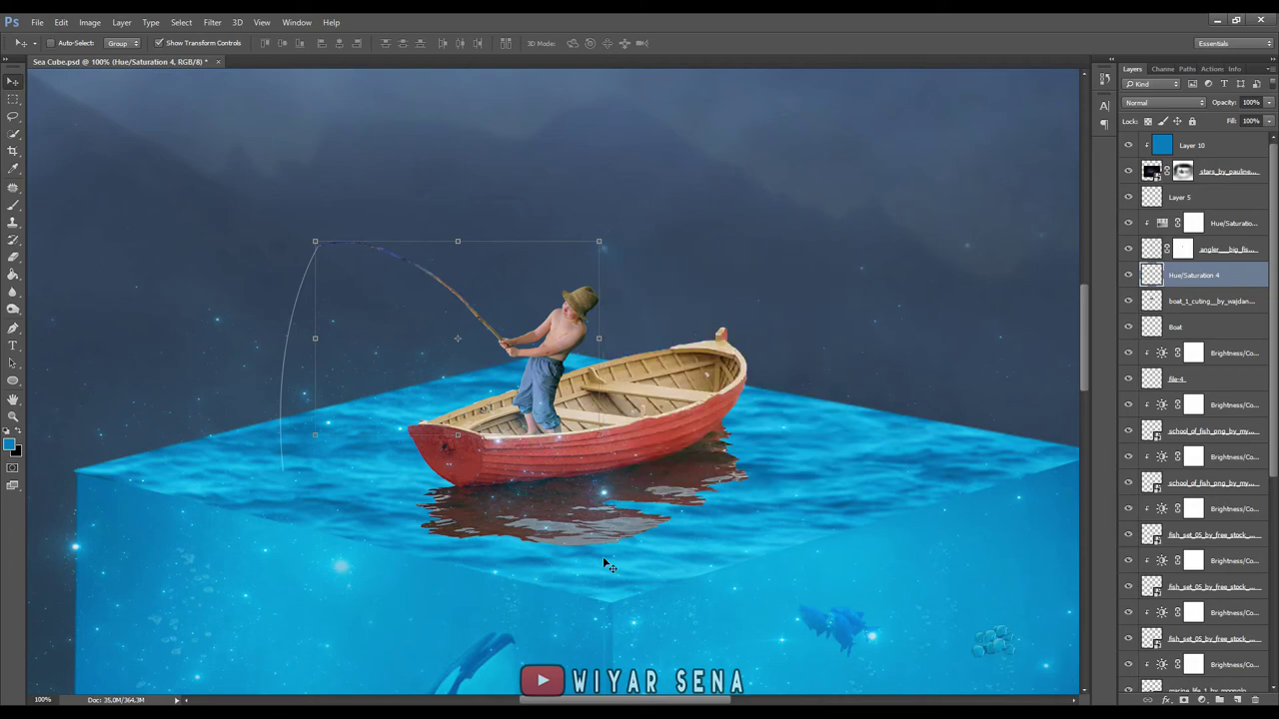
drag(570, 513, 655, 399)
right_click(1191, 286)
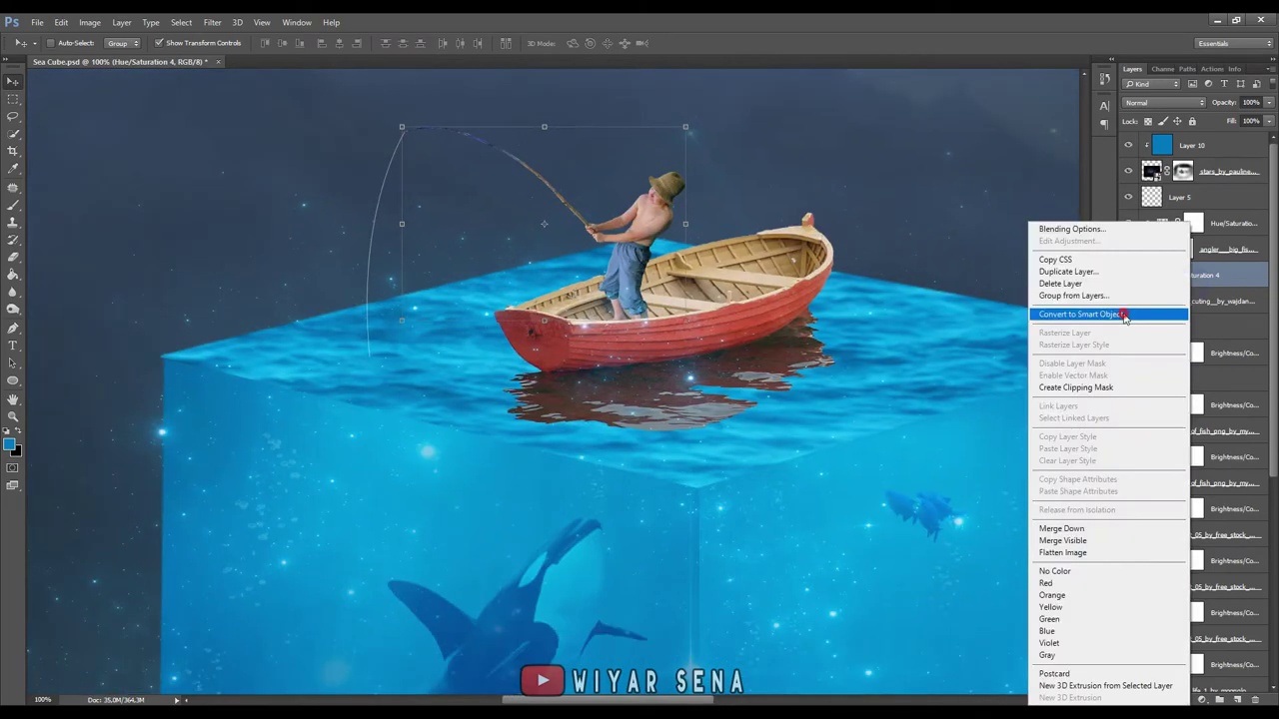
click(1120, 314)
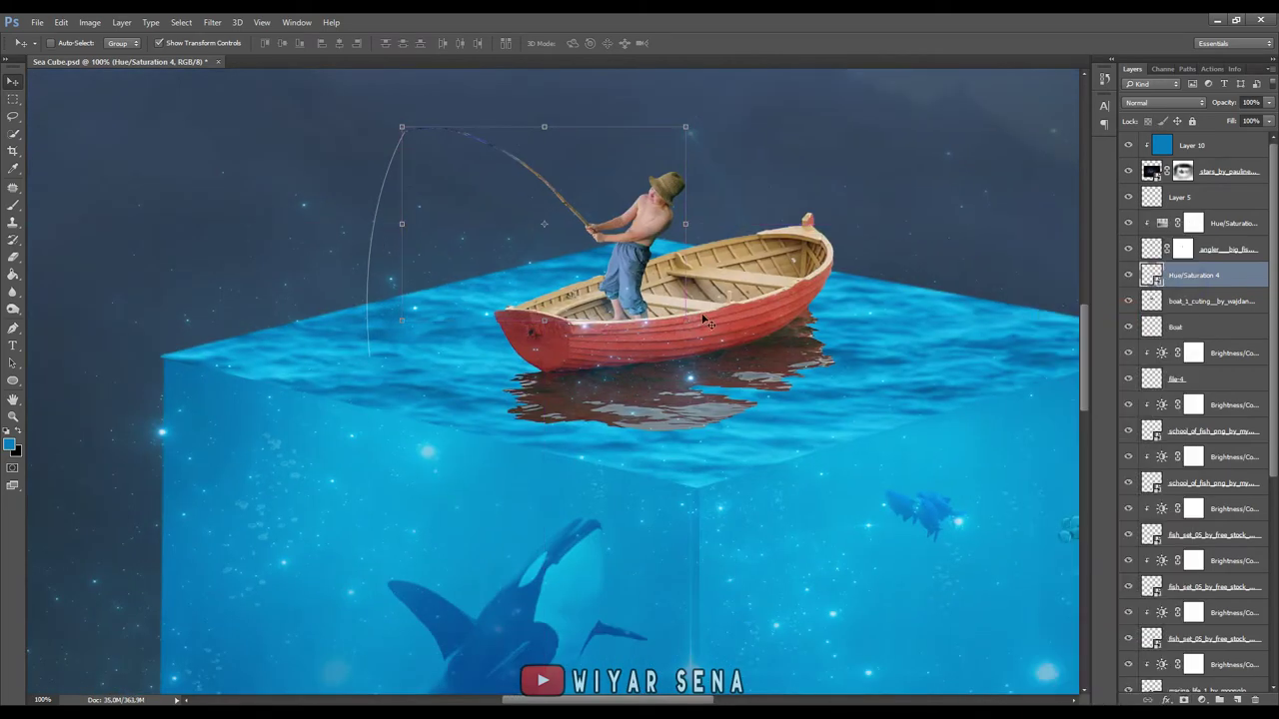
- Flip the boy copy vertically and place it beneath the boat as a reflection
key(ctrl+t)
right_click(667, 311)
click(704, 497)
mouse_move(603, 263)
mouse_down()
mouse_move(594, 512)
mouse_move(590, 489)
mouse_move(539, 453)
mouse_up()
scroll(590, 489, down, 2)
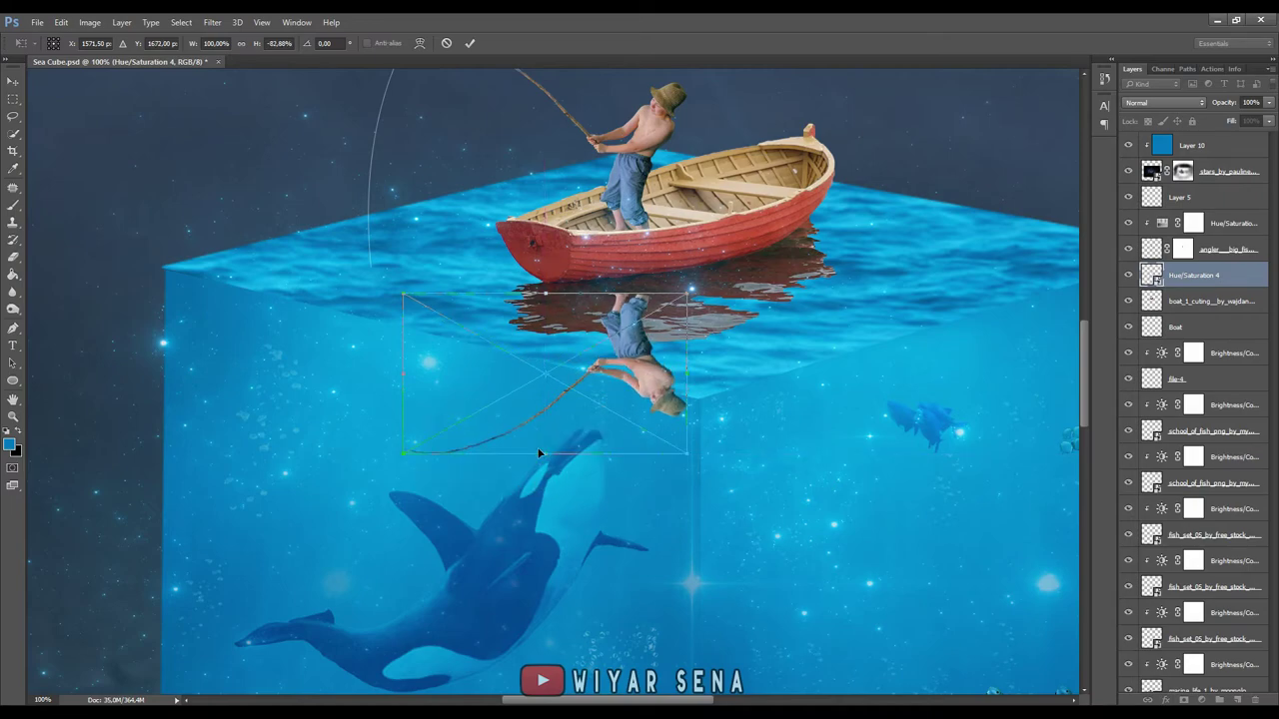
scroll(538, 452, up, 2)
click(469, 43)
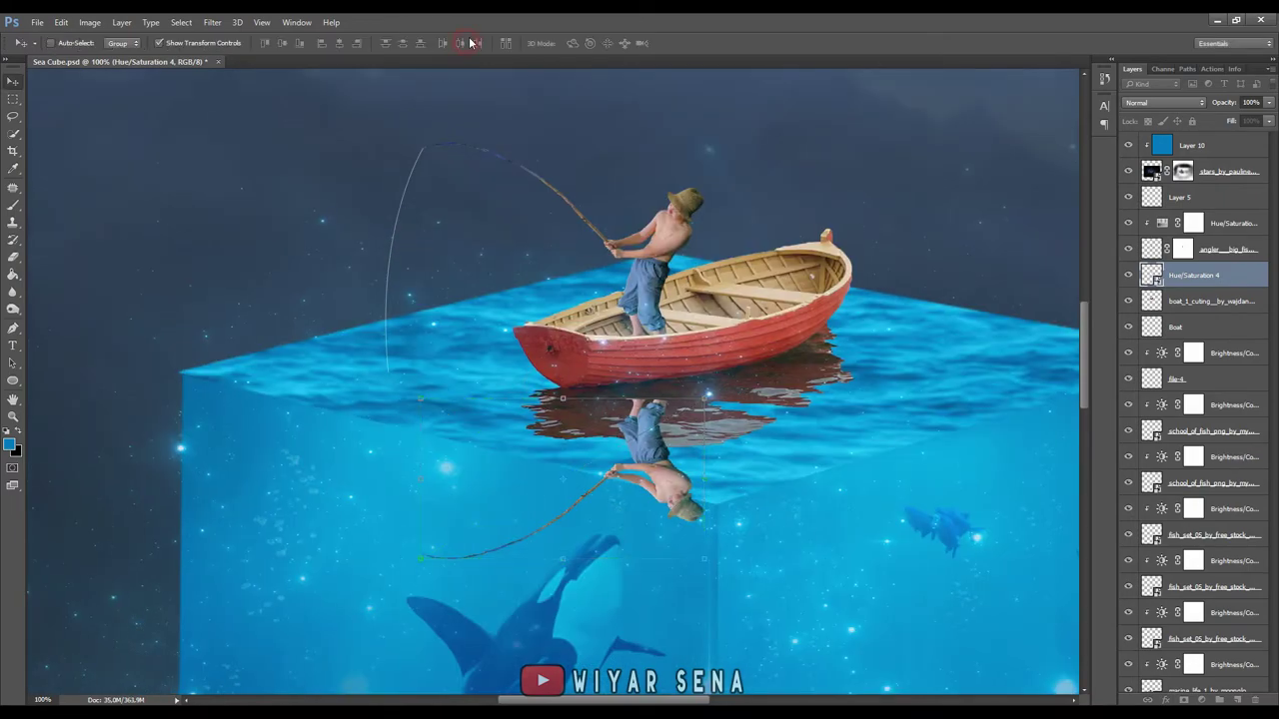
right_click(1196, 277)
click(1109, 364)
scroll(649, 469, up, 2)
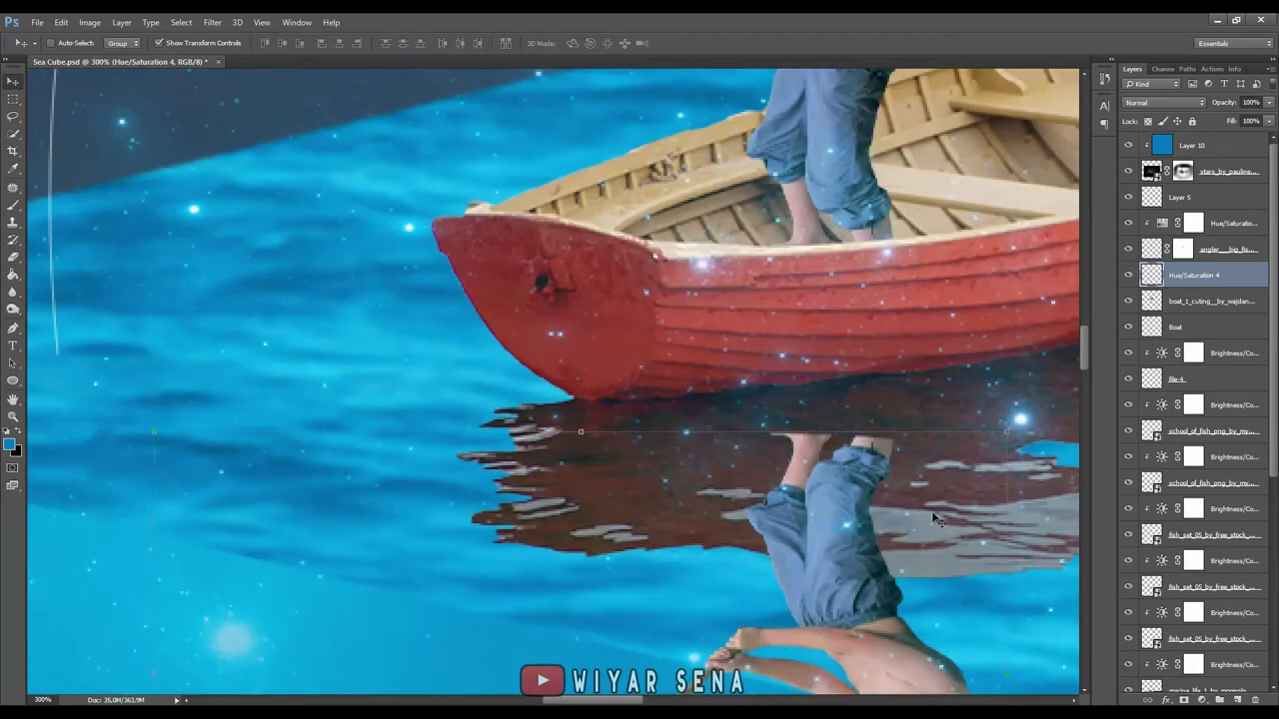
scroll(620, 400, up, 1)
key(p)
scroll(636, 543, down, 2)
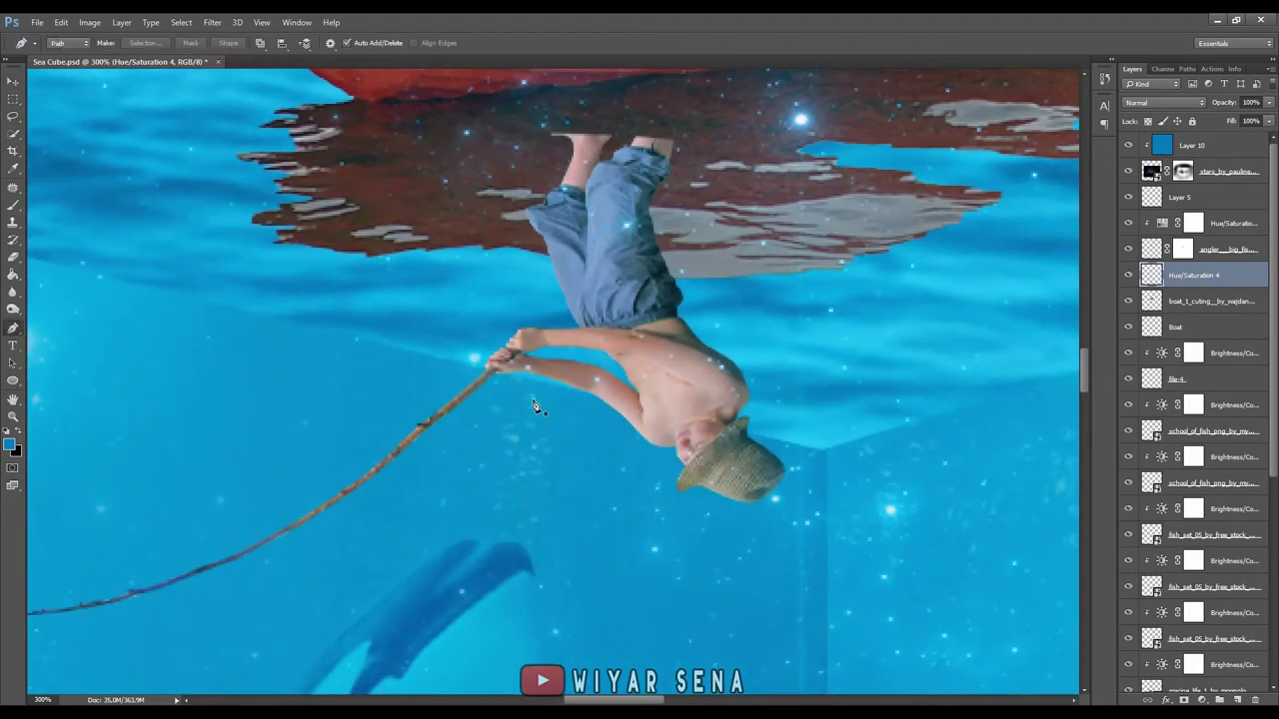
- Outline part of the reflection with a Pen path, load it as a selection, and trim it
click(816, 455)
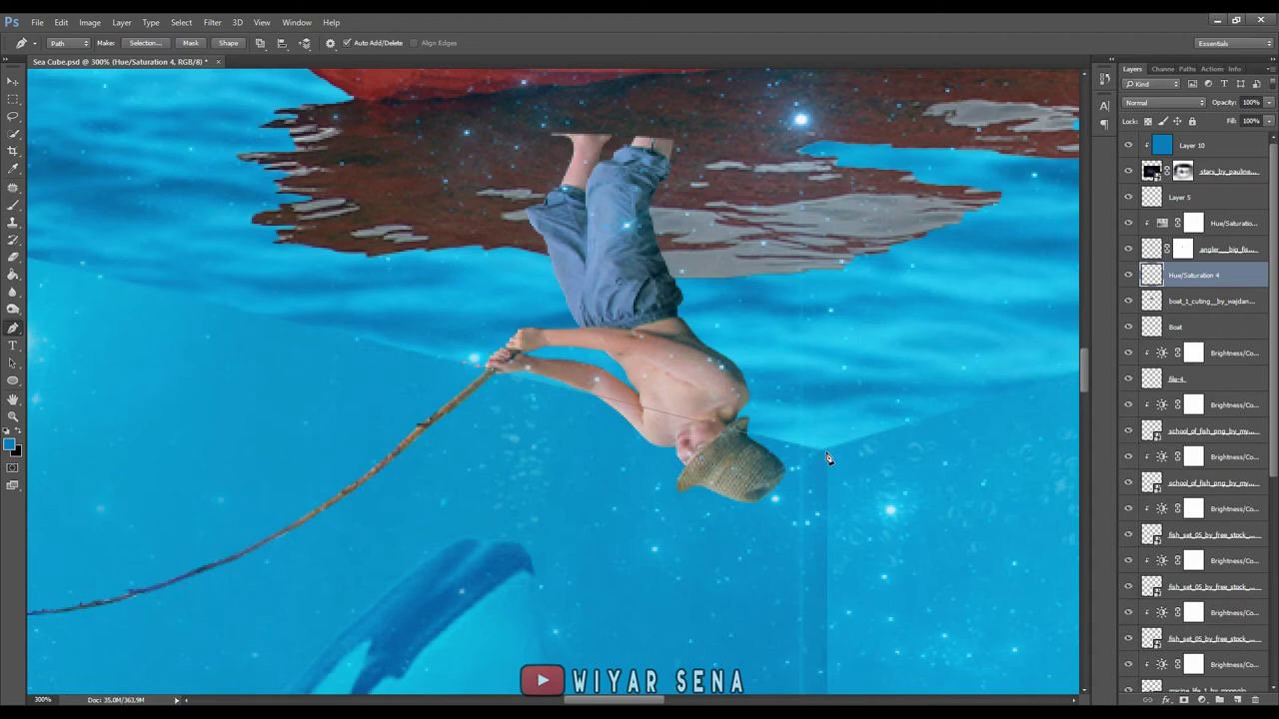
scroll(827, 457, down, 5)
click(162, 463)
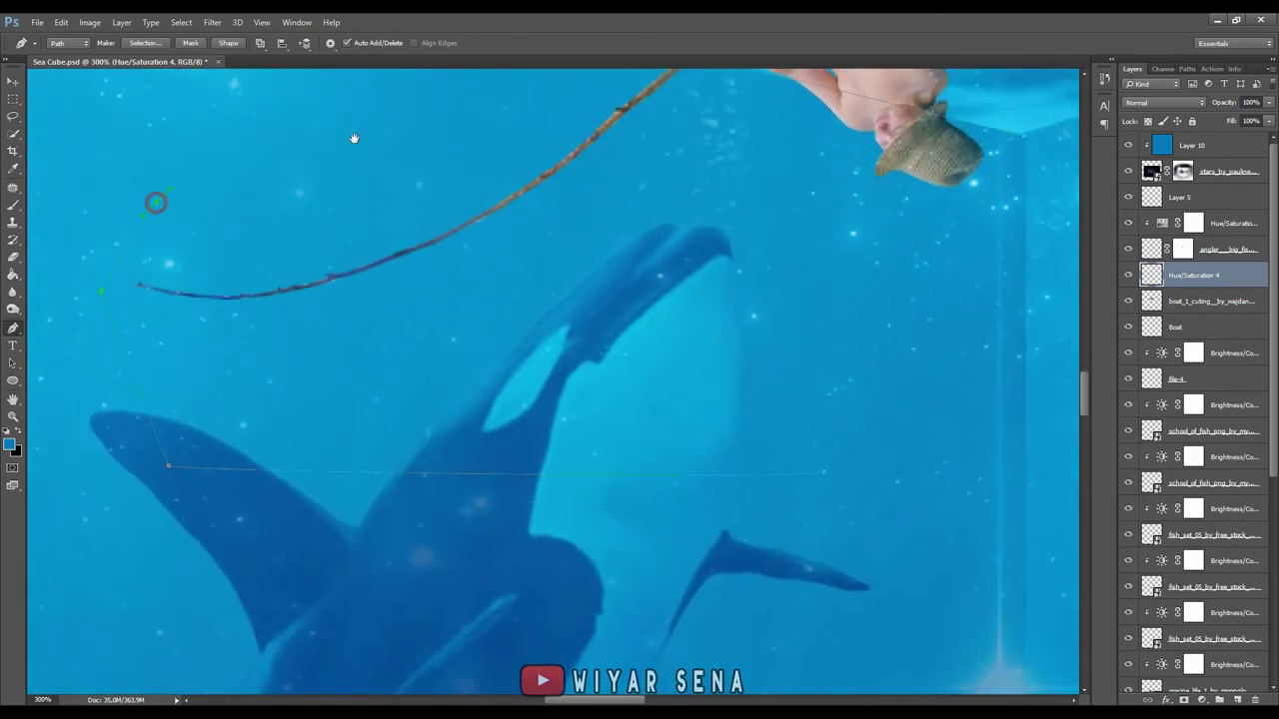
scroll(380, 412, up, 5)
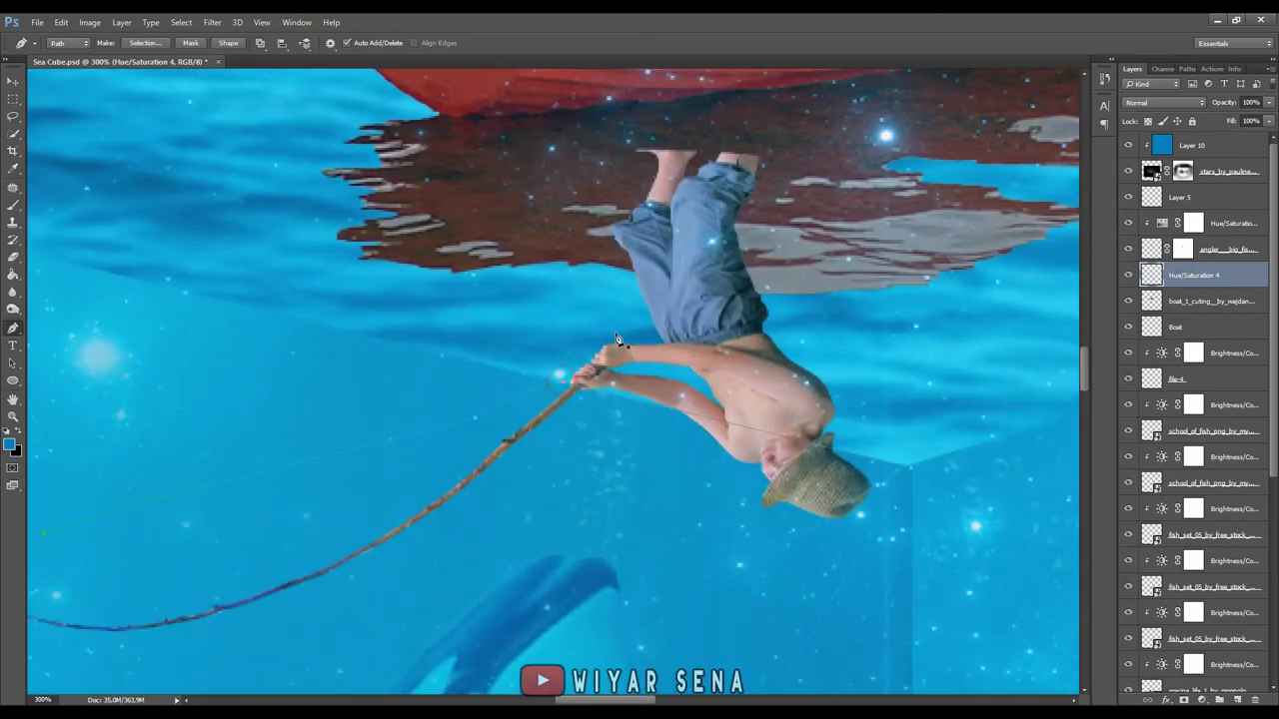
scroll(616, 339, up, 1)
drag(1268, 103, 1247, 120)
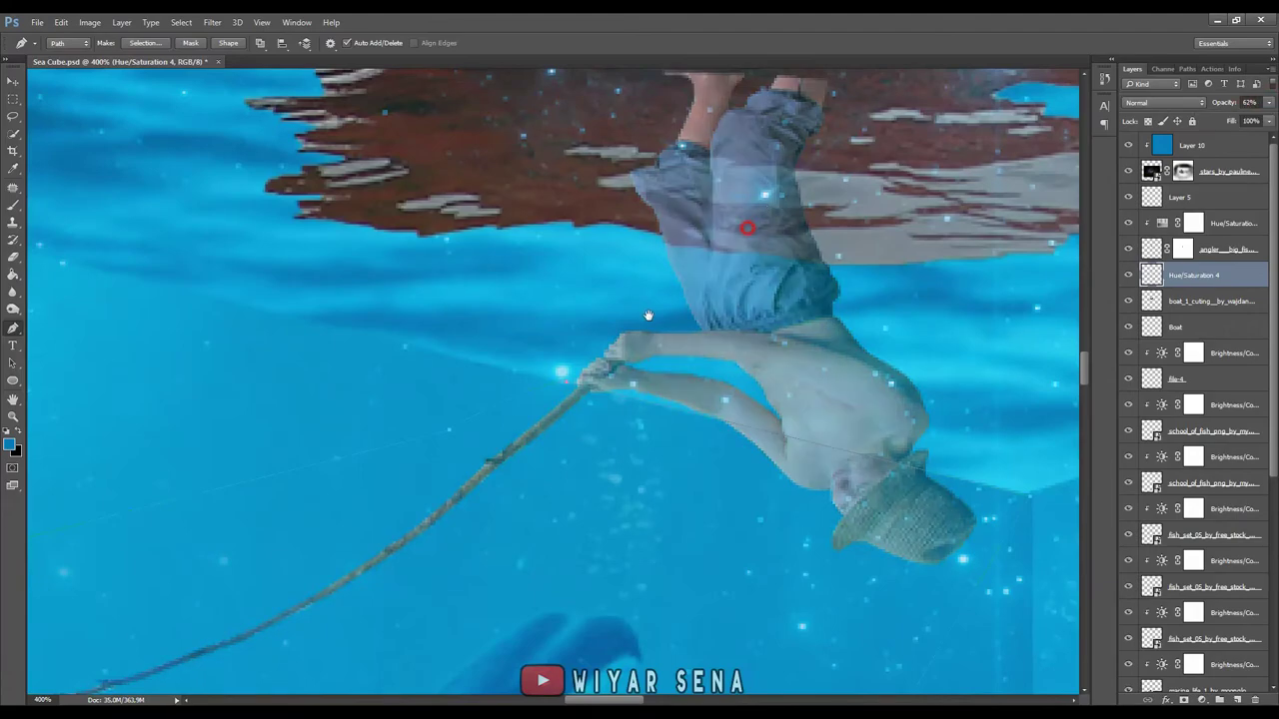
drag(656, 255, 556, 344)
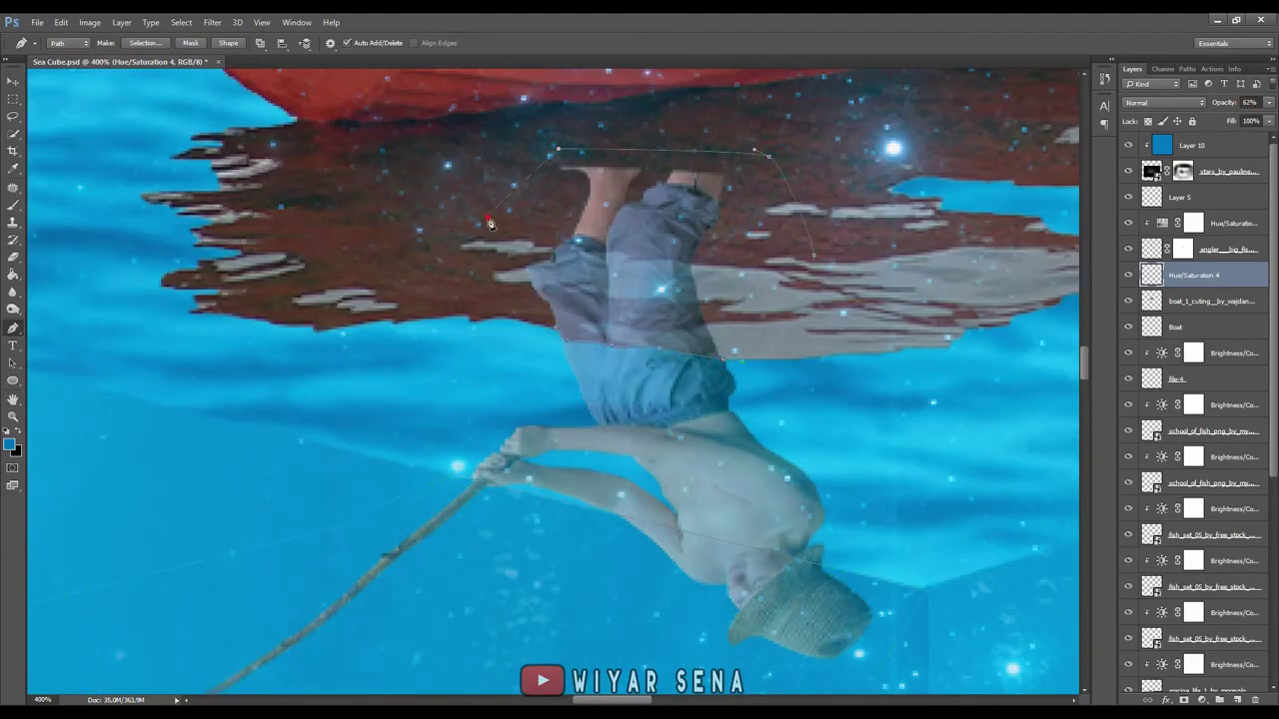
key(ctrl+Return)
scroll(539, 390, down, 1)
scroll(540, 389, down, 1)
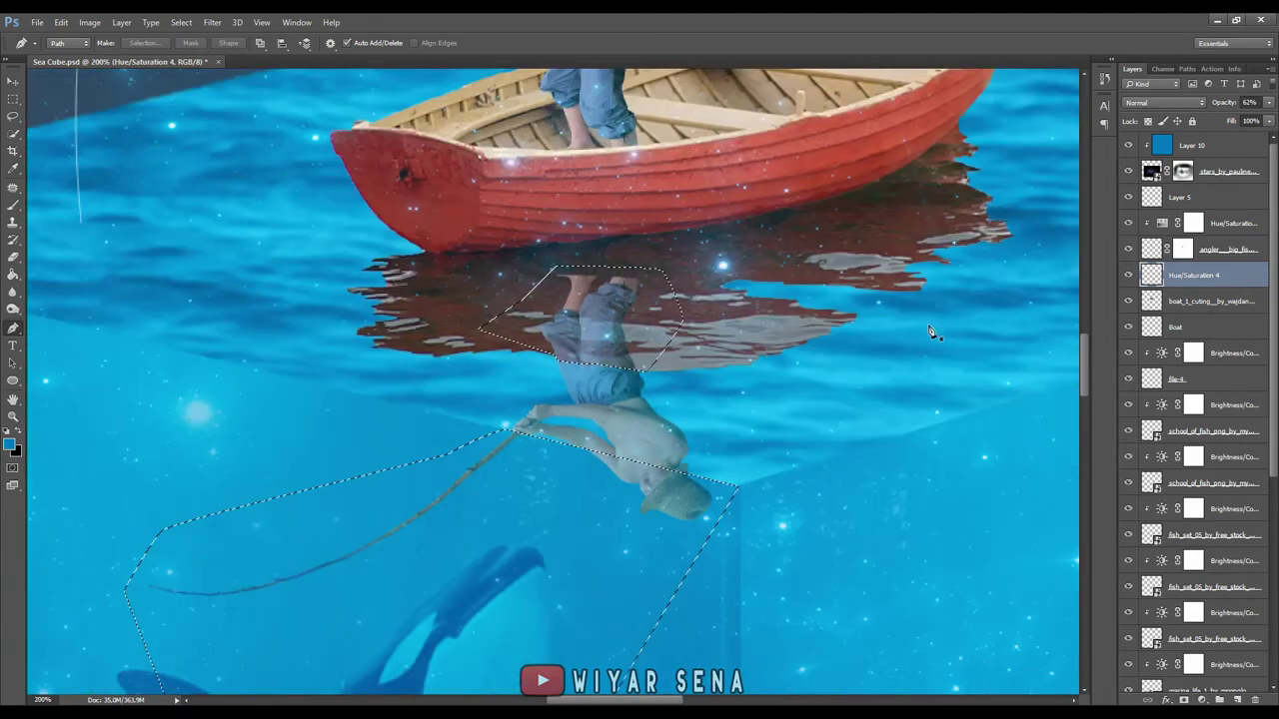
key(ctrl+d)
- Raise the reflection's opacity to 90% and apply a 6-pixel horizontal Motion Blur
scroll(674, 515, up, 2)
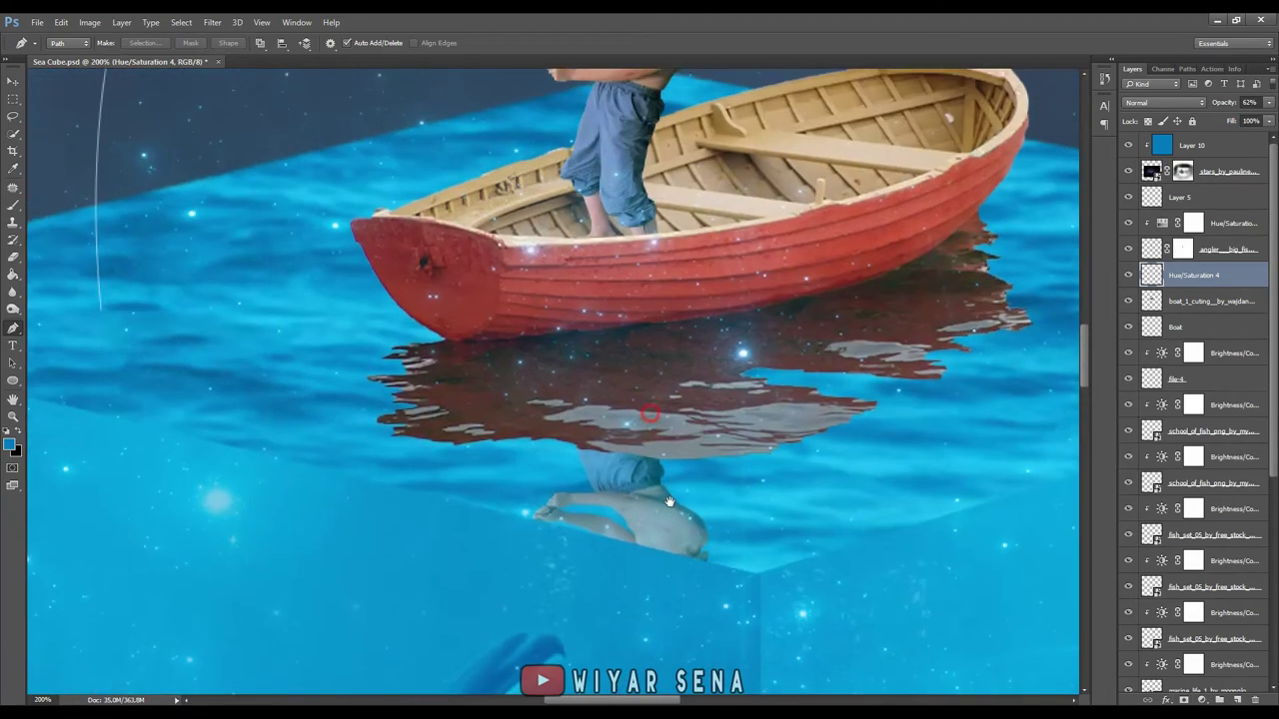
click(1269, 102)
click(1268, 120)
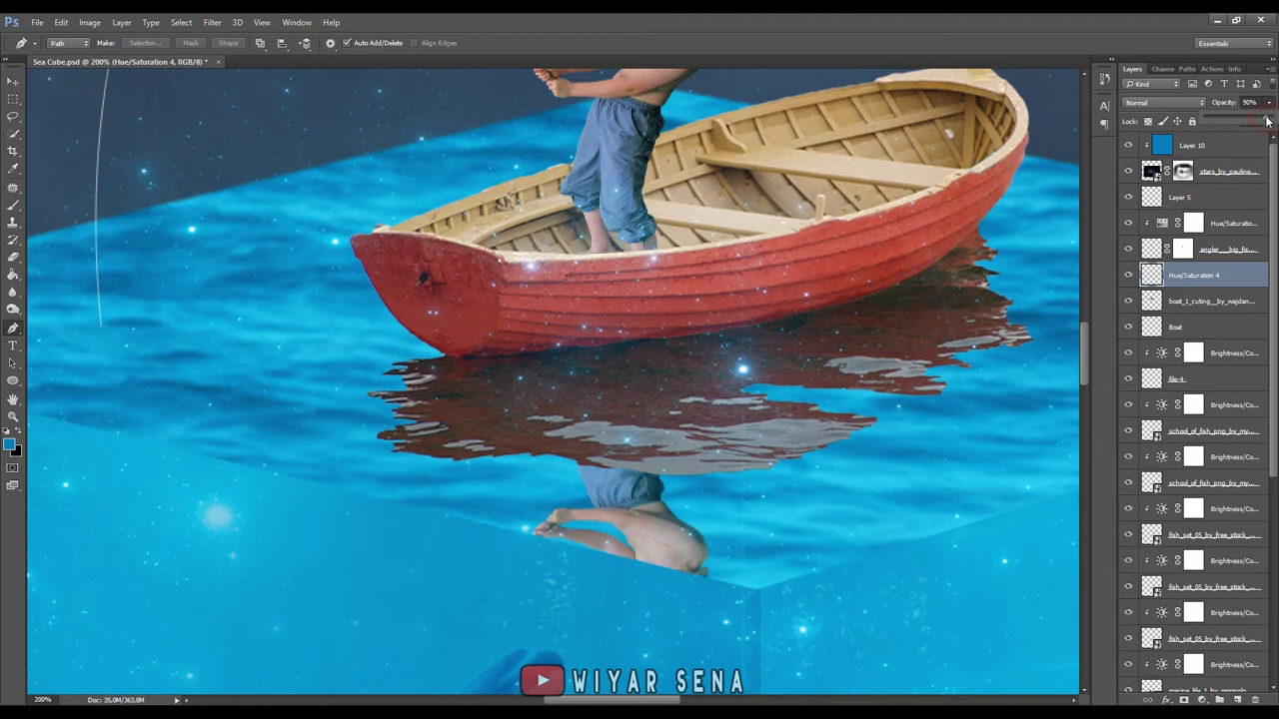
click(212, 22)
mouse_move(217, 169)
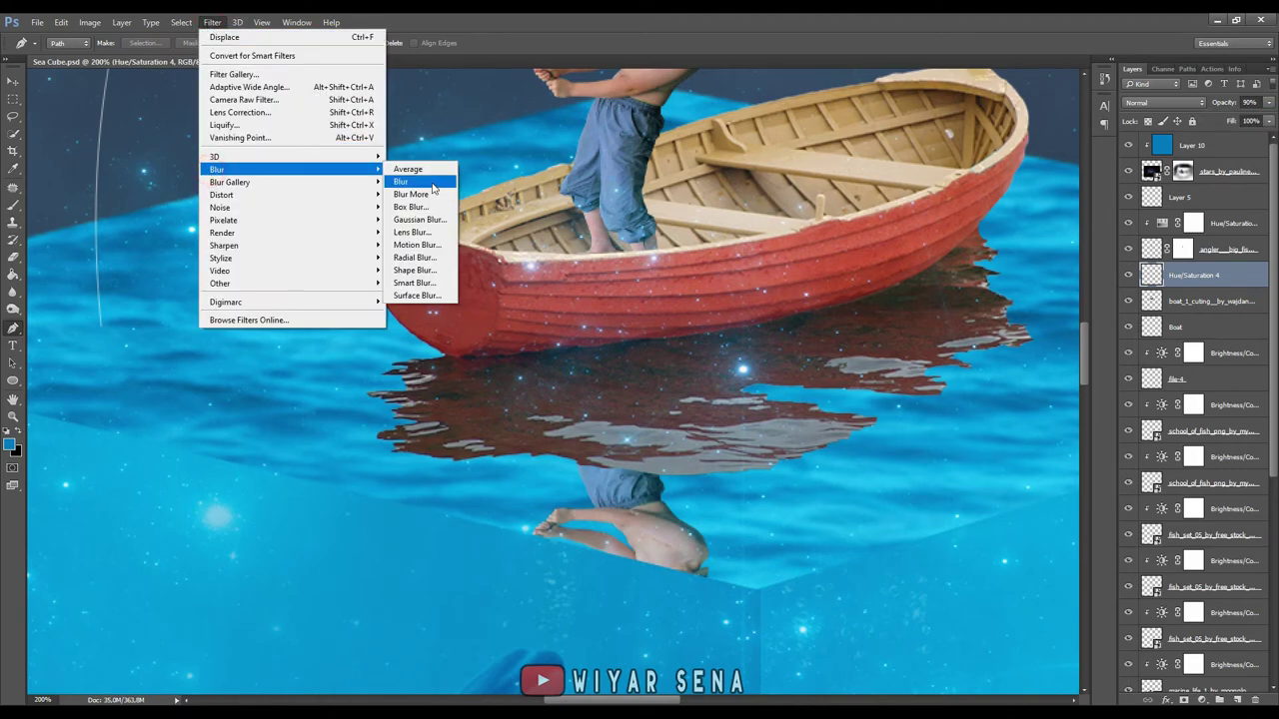
click(428, 247)
click(535, 379)
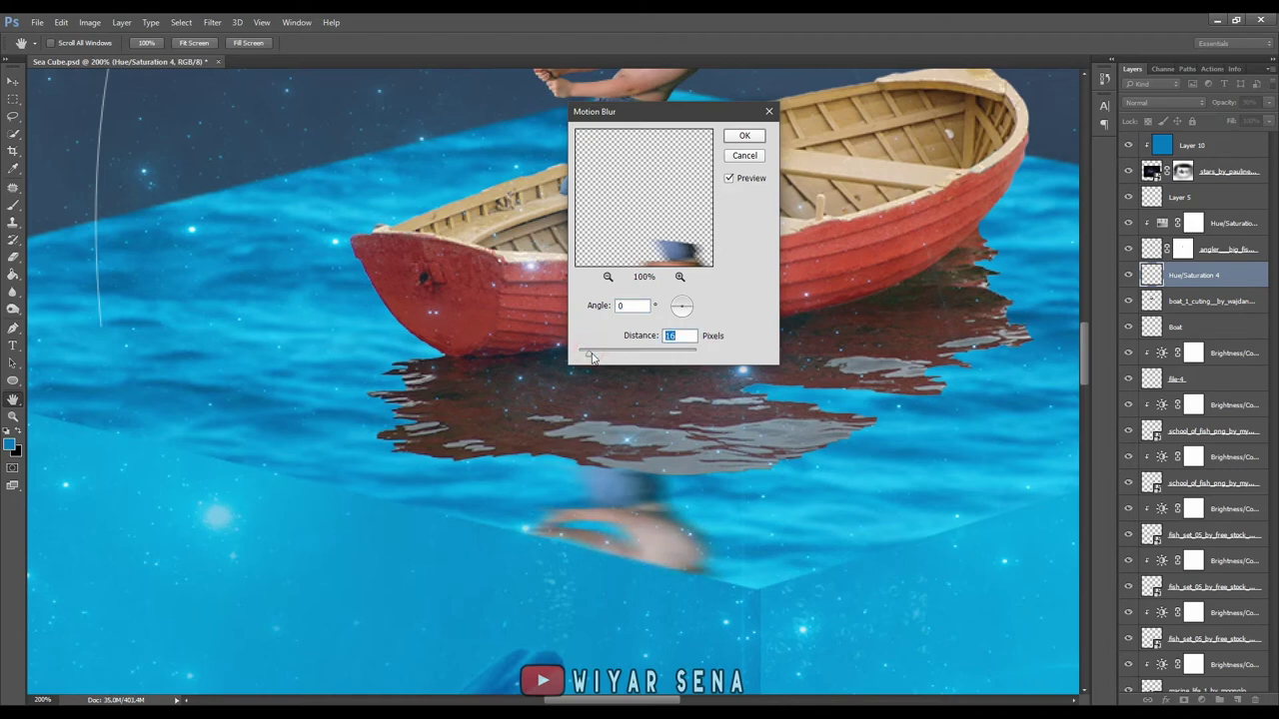
drag(590, 355, 584, 358)
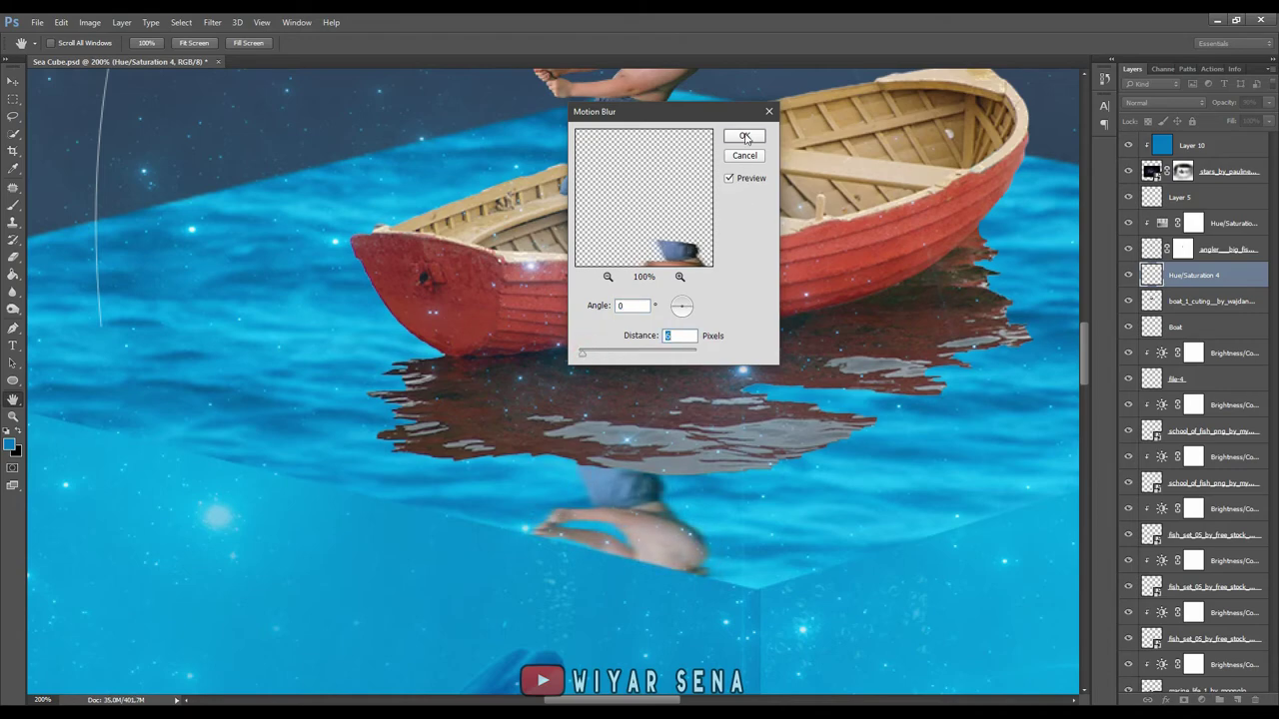
click(744, 137)
key(ctrl+minus)
key(ctrl+minus)
key(ctrl+minus)
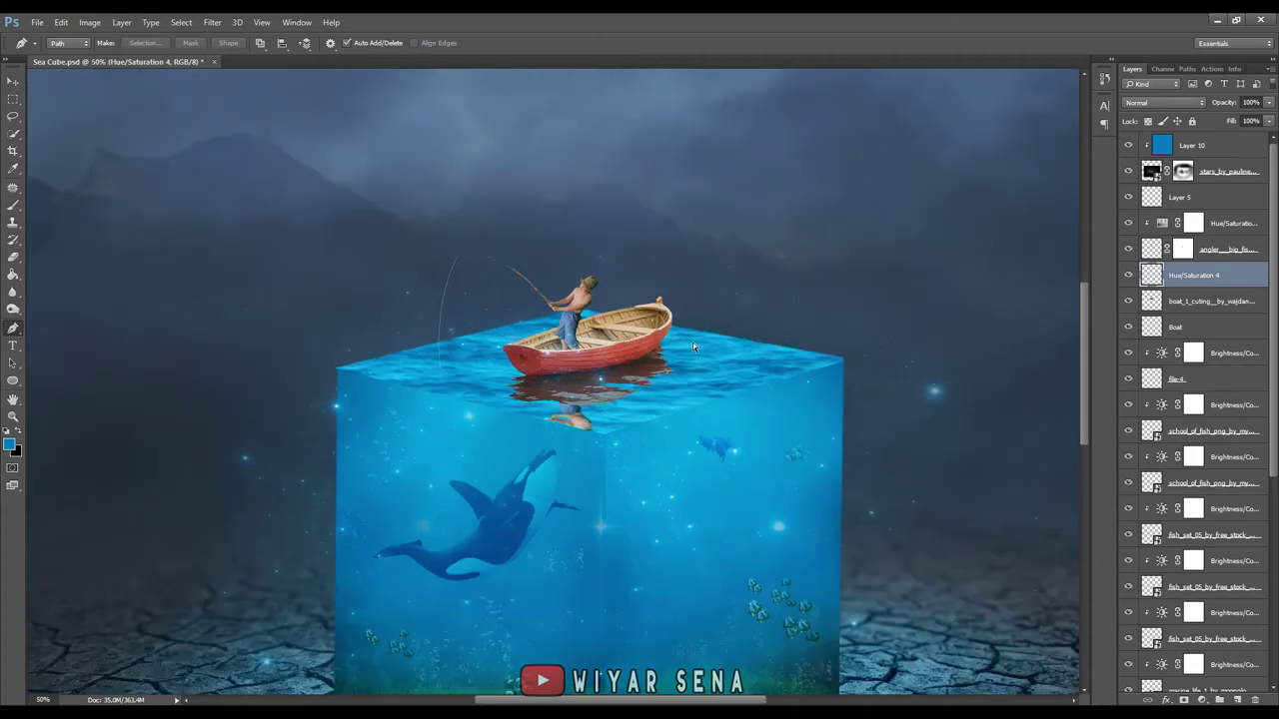
- Set the reflection layer's opacity to 91% and select the Boat layer
drag(962, 214, 1042, 235)
drag(1269, 102, 1264, 120)
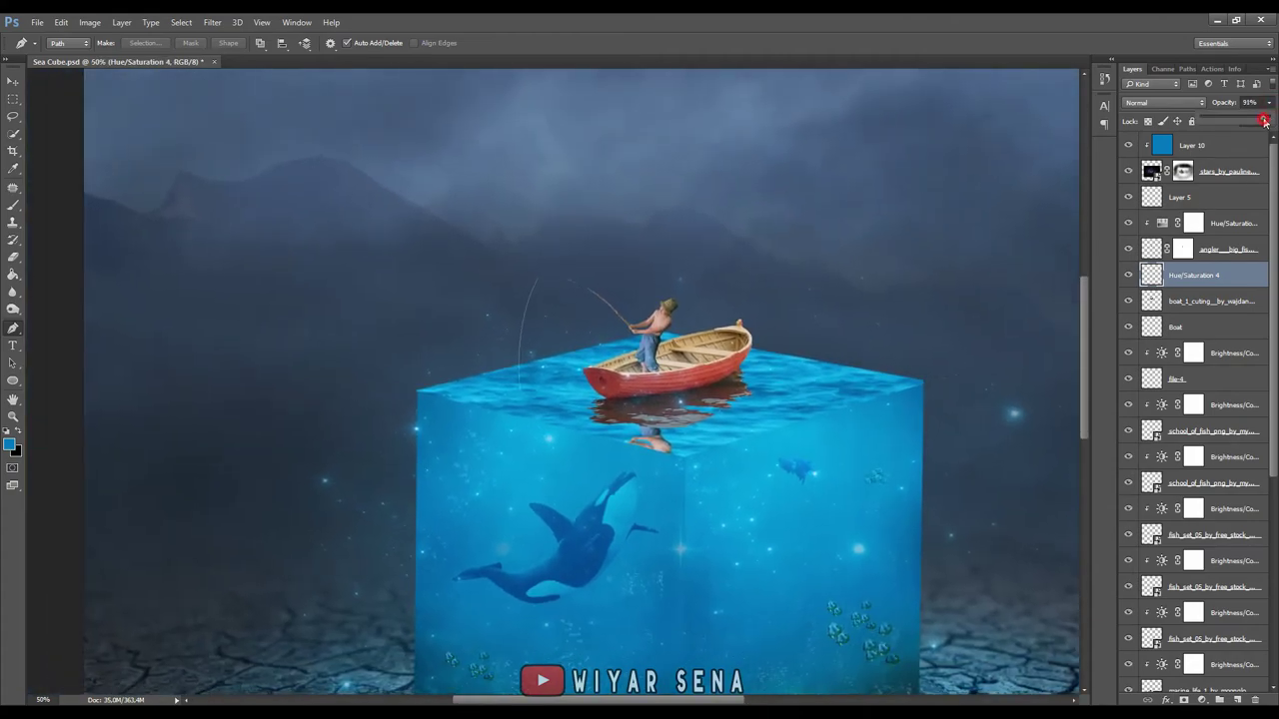
click(1190, 319)
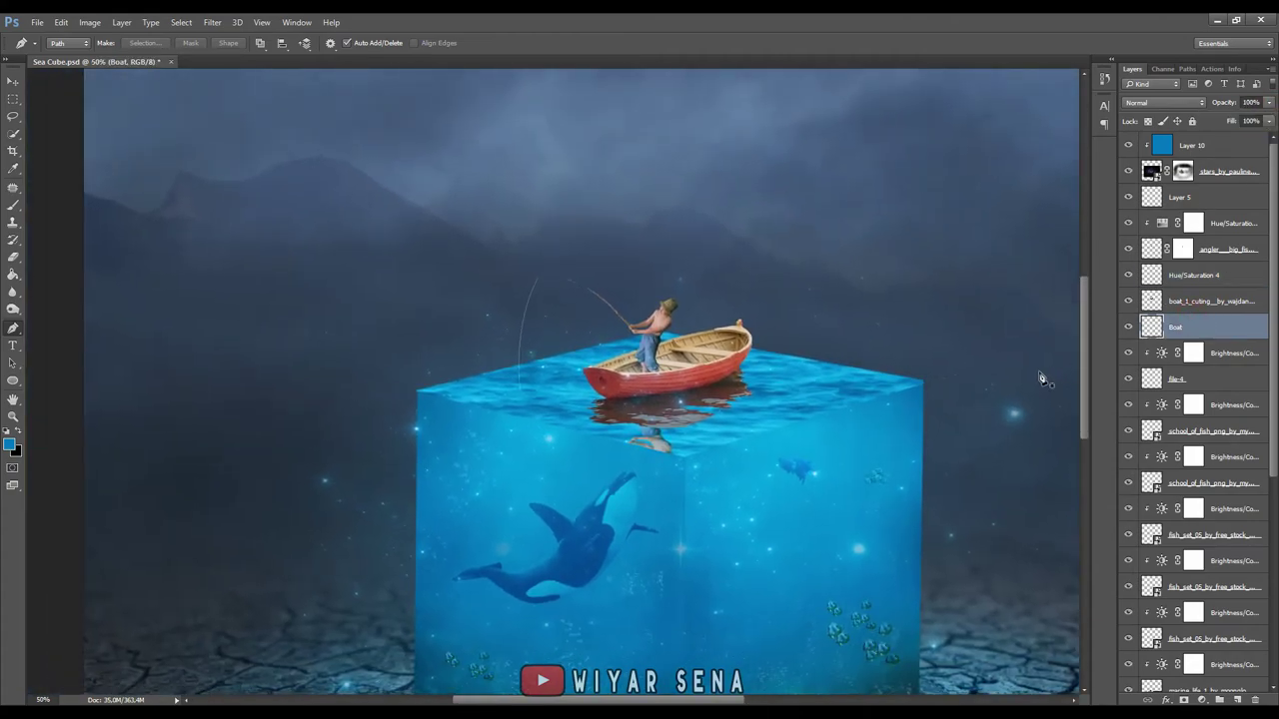
key(ctrl+minus)
key(ctrl+plus)
key(ctrl+minus)
scroll(1161, 471, down, 5)
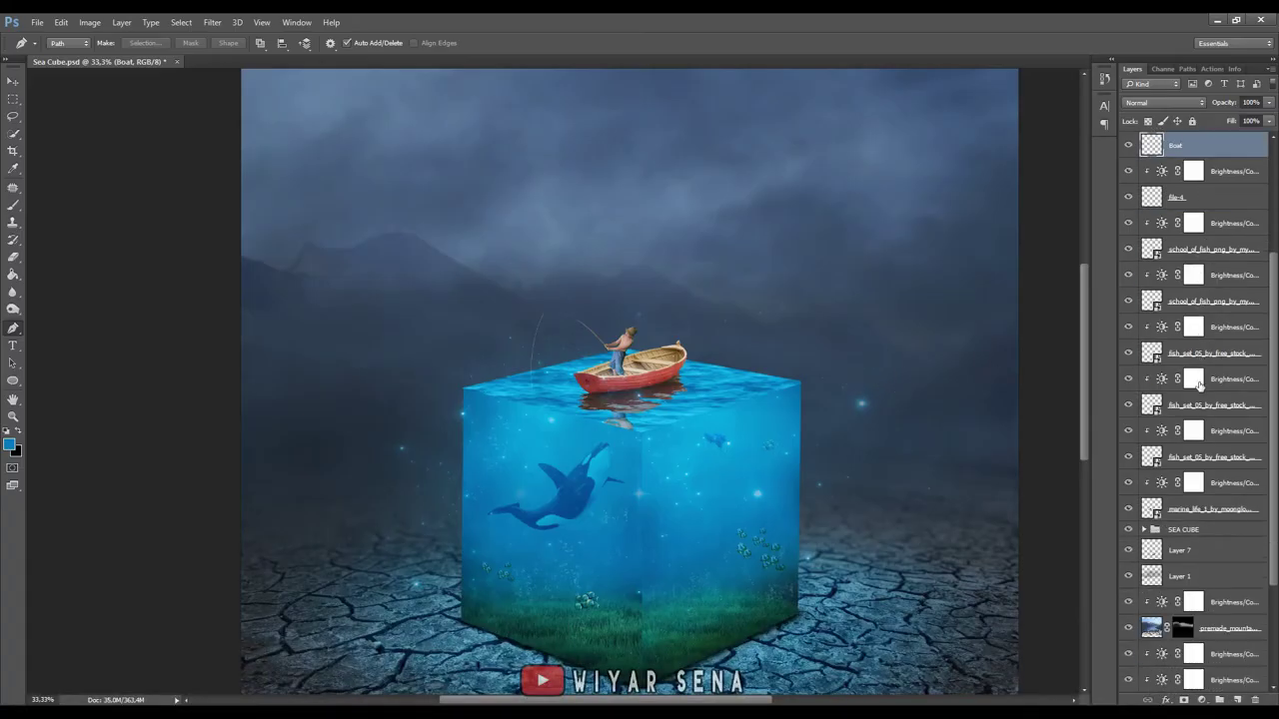
scroll(1162, 470, down, 5)
- Add Layer 11 above the SEA CUBE group and trace a path down the cube's front edge
click(1177, 398)
click(1236, 701)
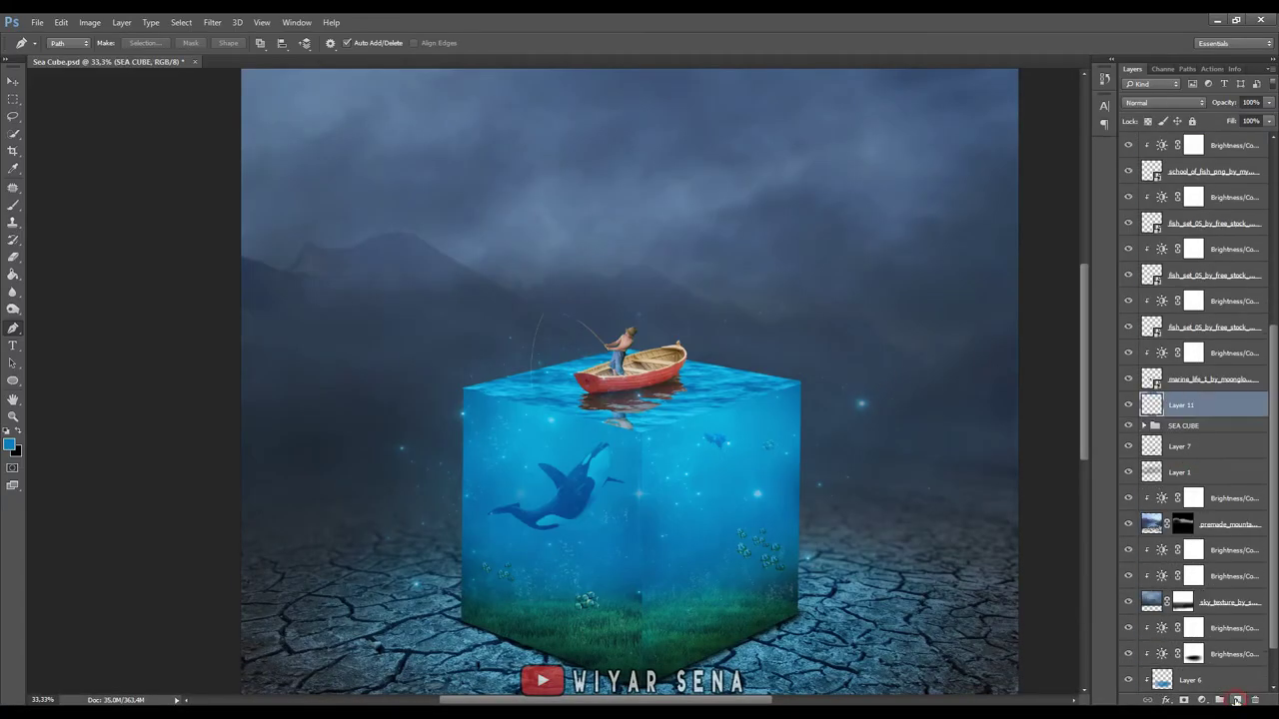
scroll(619, 561, up, 2)
scroll(580, 486, up, 1)
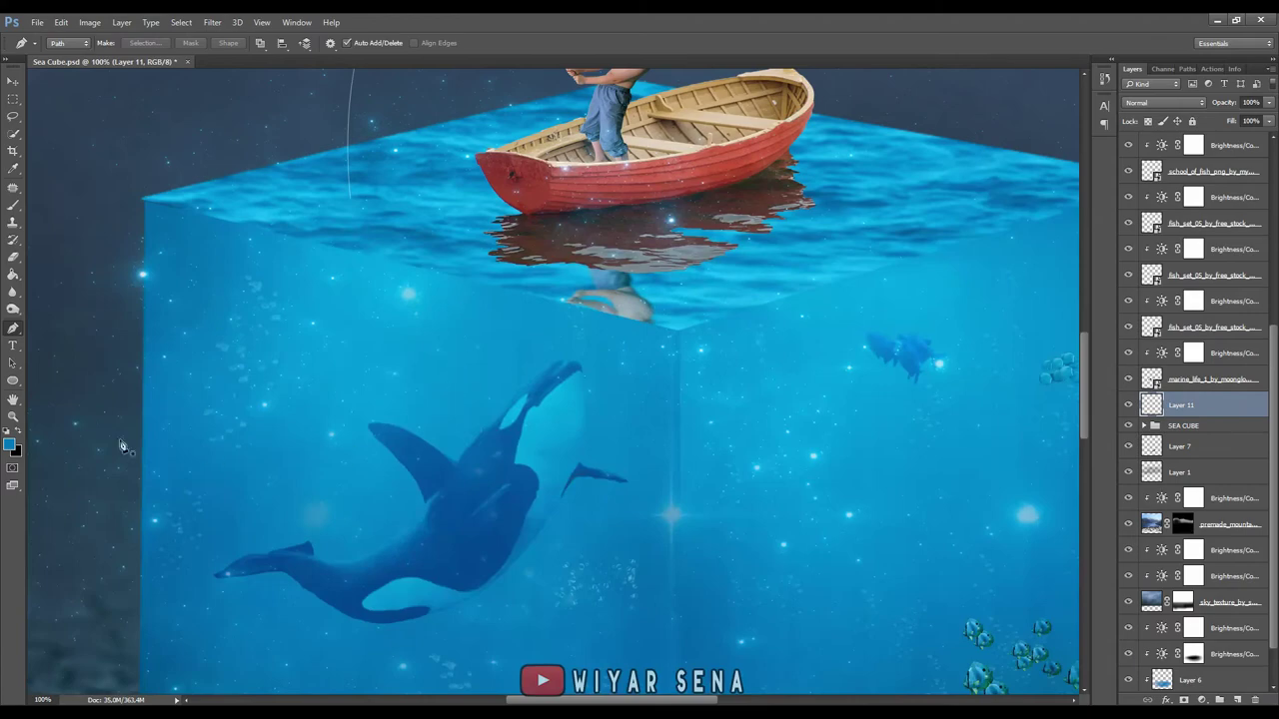
scroll(643, 293, down, 2)
scroll(645, 314, up, 2)
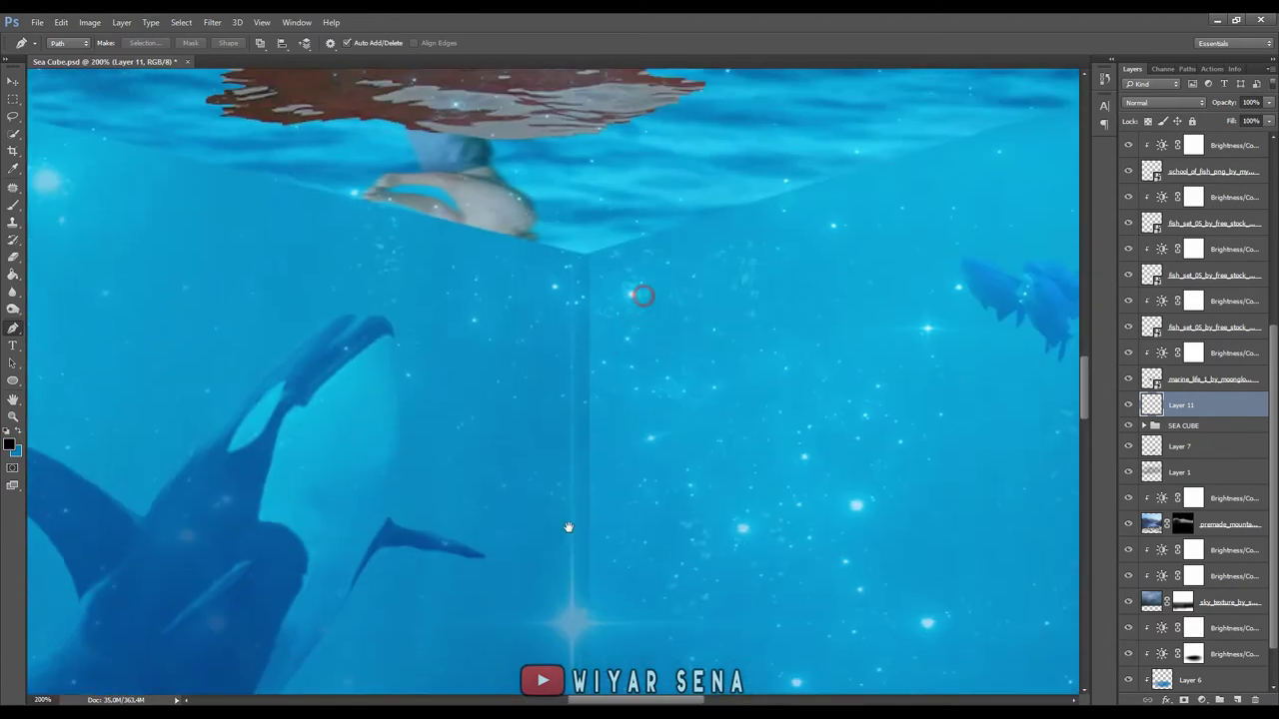
click(567, 297)
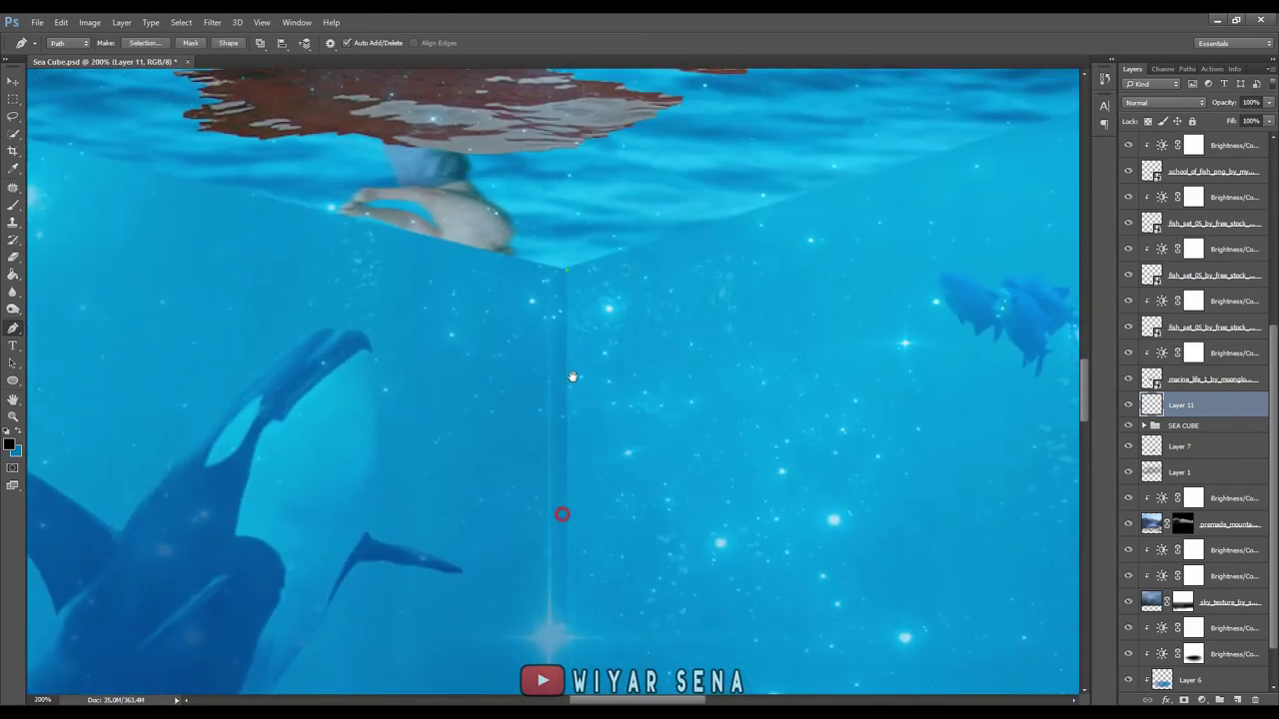
scroll(599, 488, down, 5)
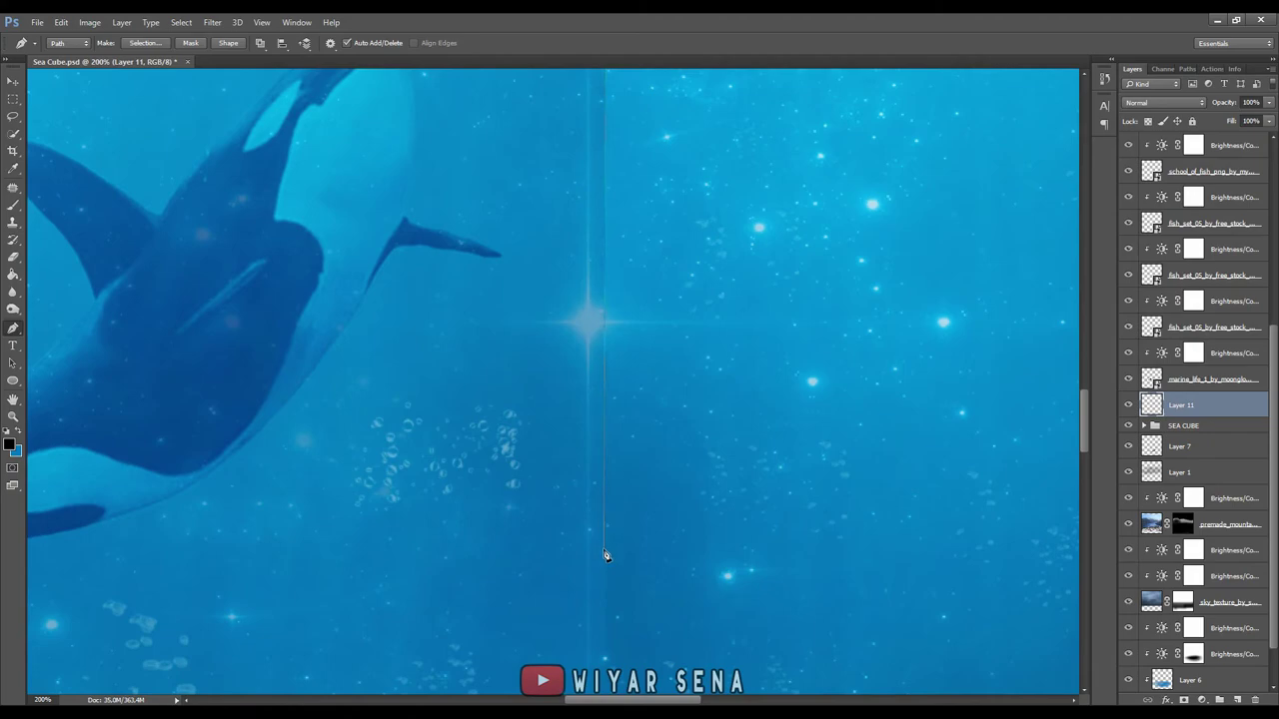
scroll(594, 624, down, 5)
scroll(593, 499, down, 5)
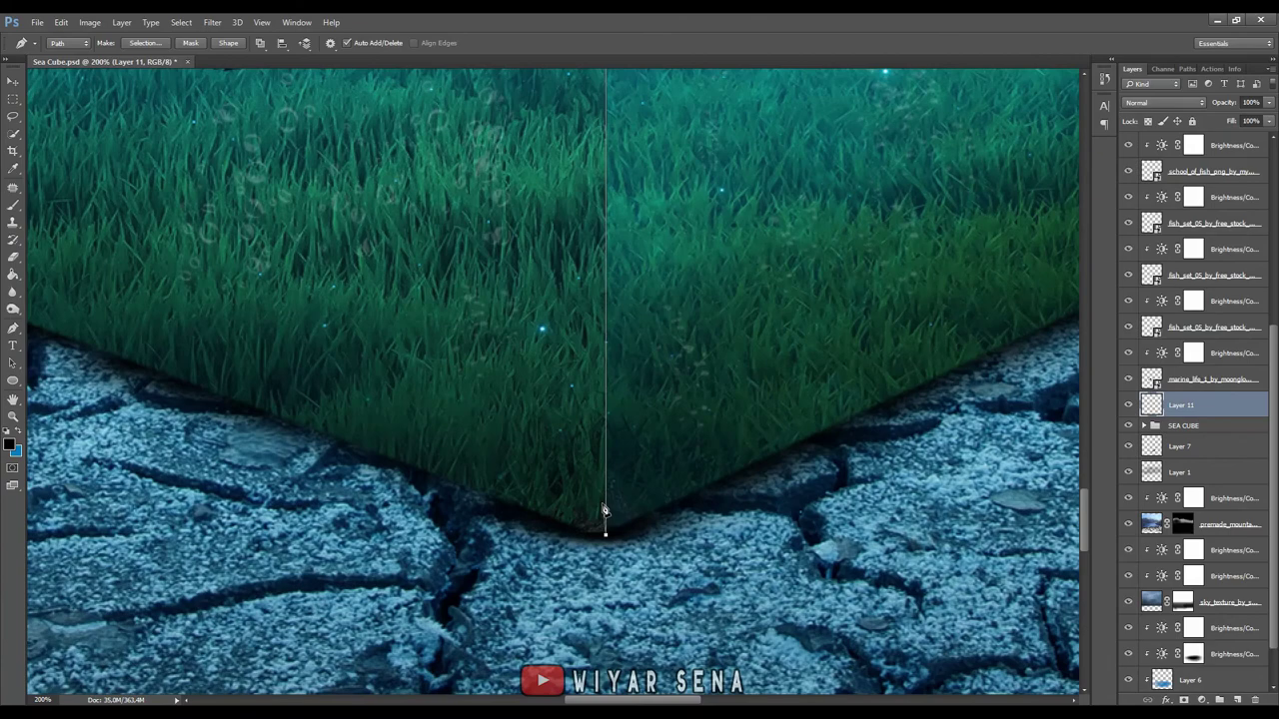
- Stroke the front-edge path with a 24 px brush, then delete the path
key(b)
click(54, 43)
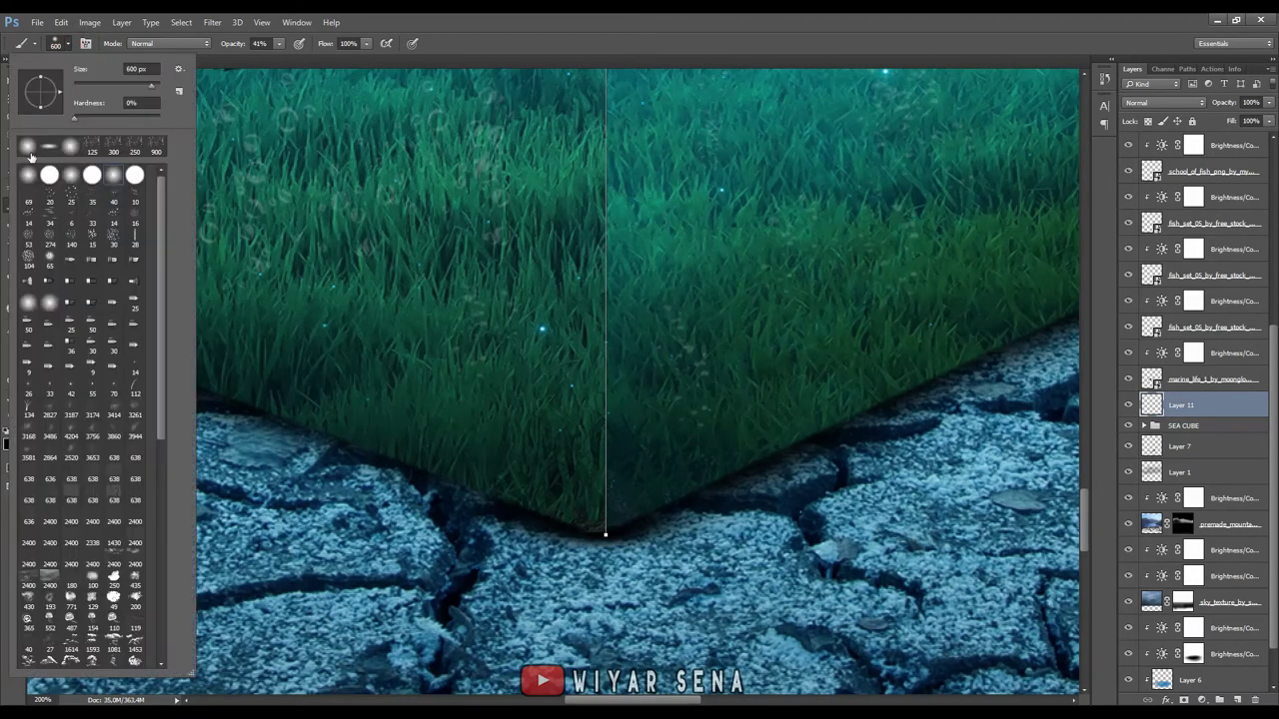
drag(150, 88, 85, 88)
key(Return)
key(p)
right_click(661, 311)
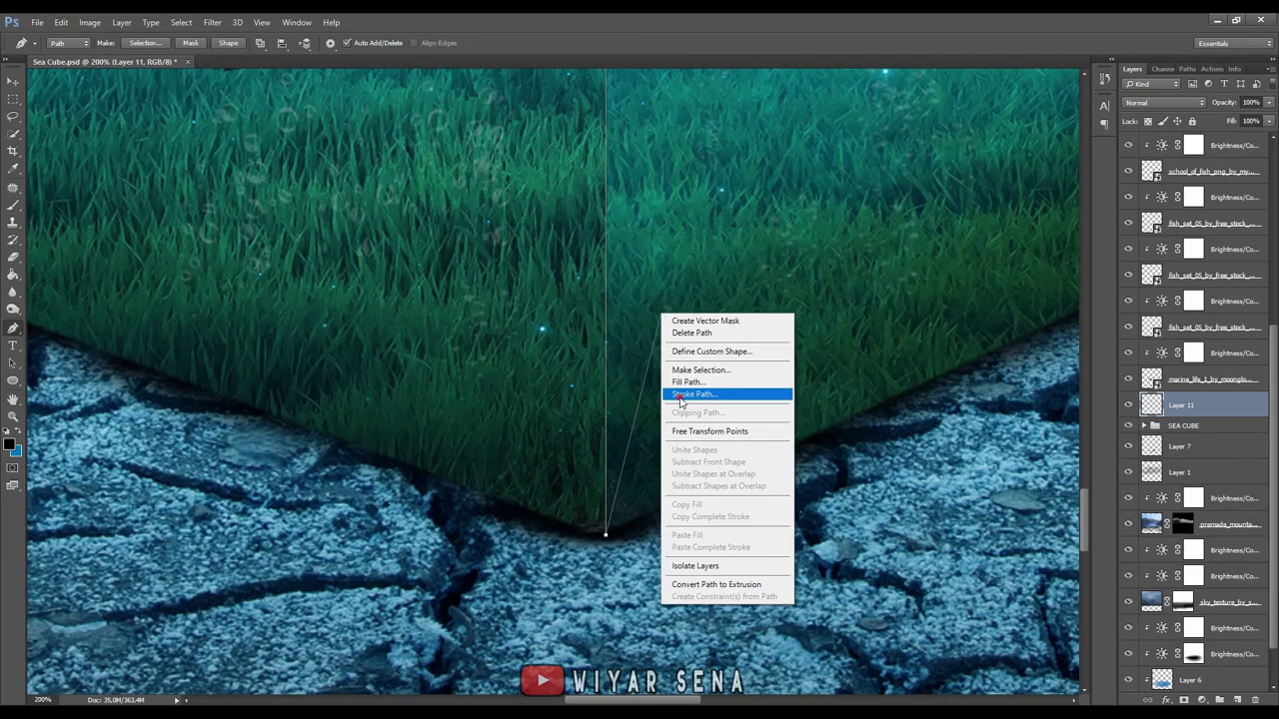
click(705, 397)
click(887, 313)
scroll(669, 380, up, 5)
scroll(670, 380, up, 5)
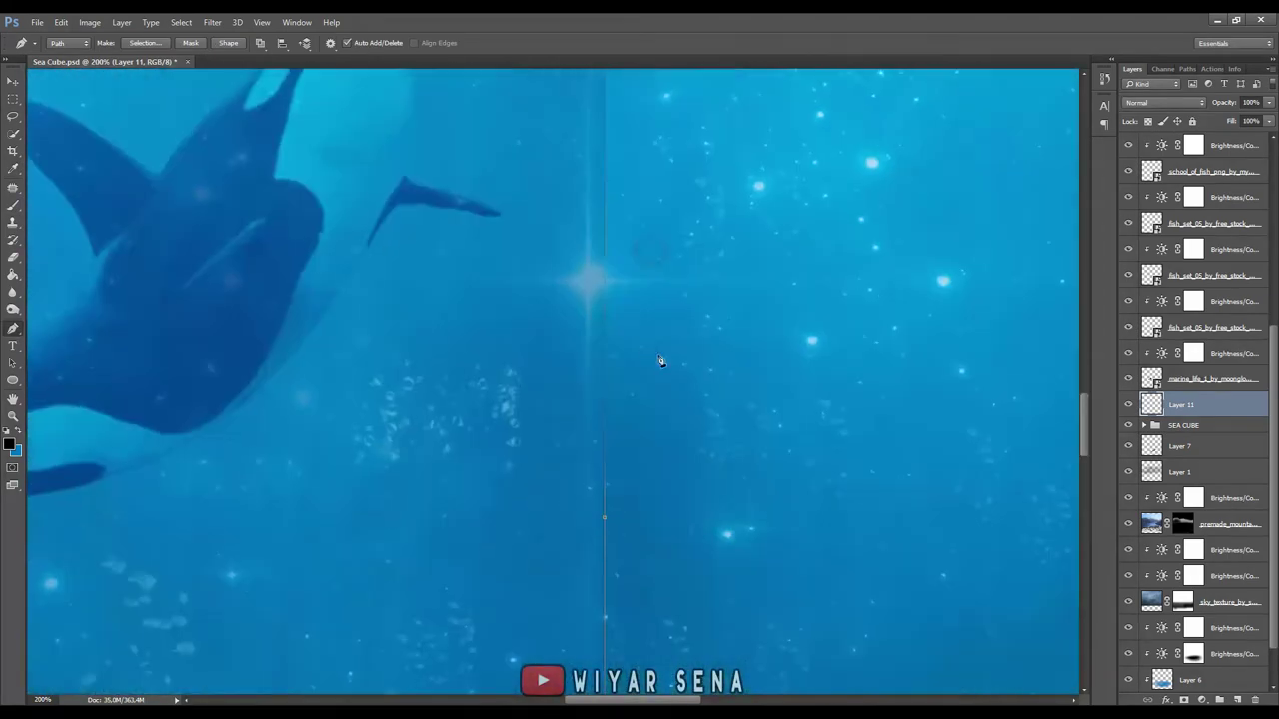
right_click(647, 344)
click(689, 372)
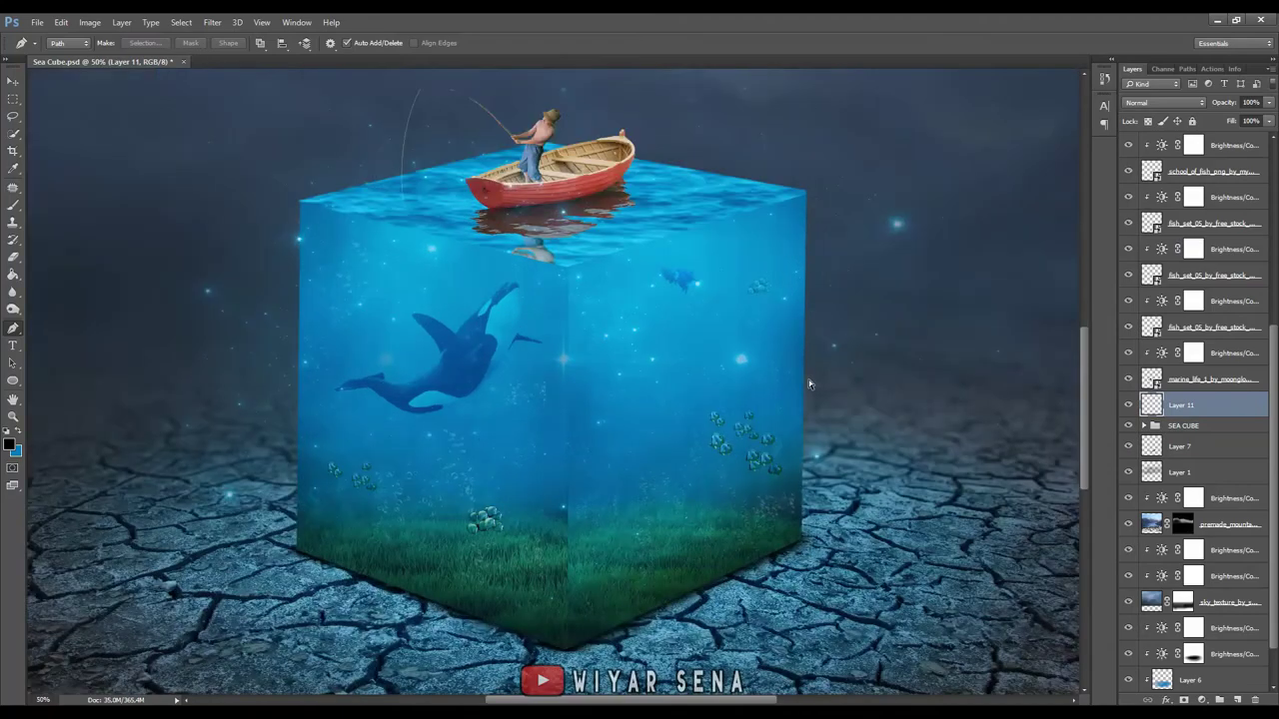
- Restore the deleted front-edge path and stroke it again
drag(818, 368, 808, 380)
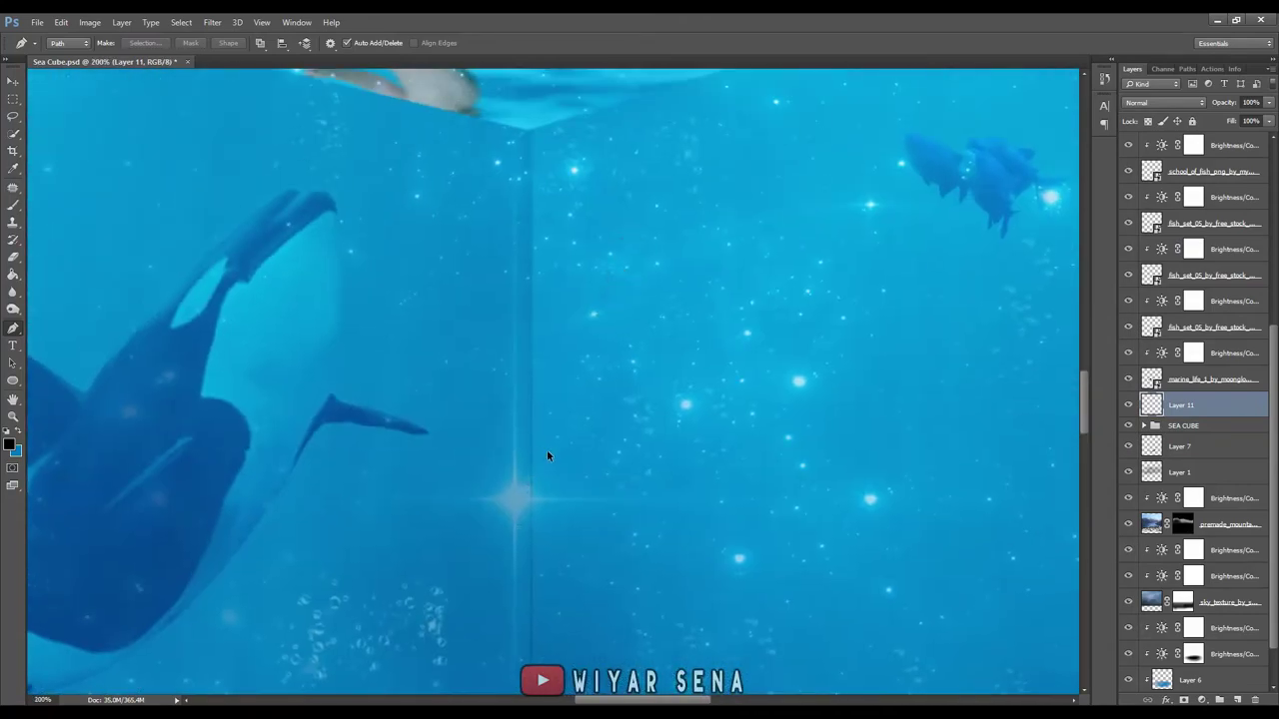
key(ctrl+z)
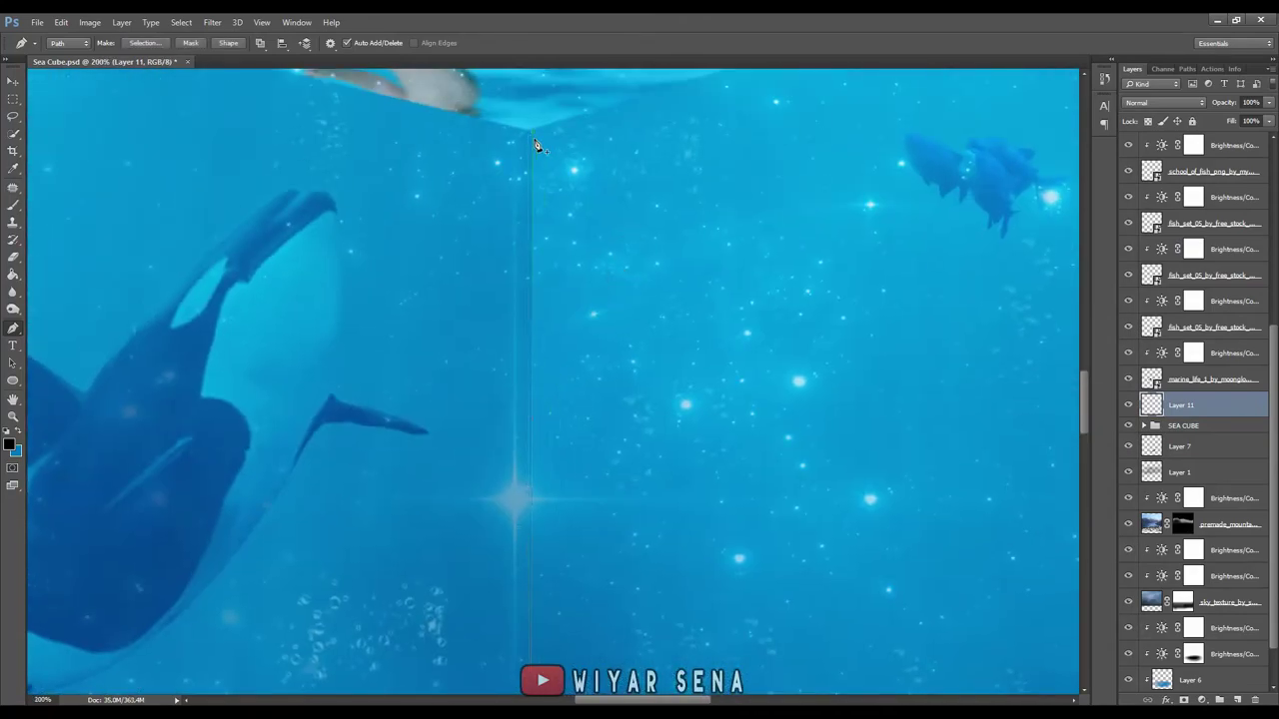
right_click(559, 217)
click(640, 309)
click(881, 311)
- Shrink the brush to a fine size, restroke the front edge, and delete the path
key(b)
click(60, 45)
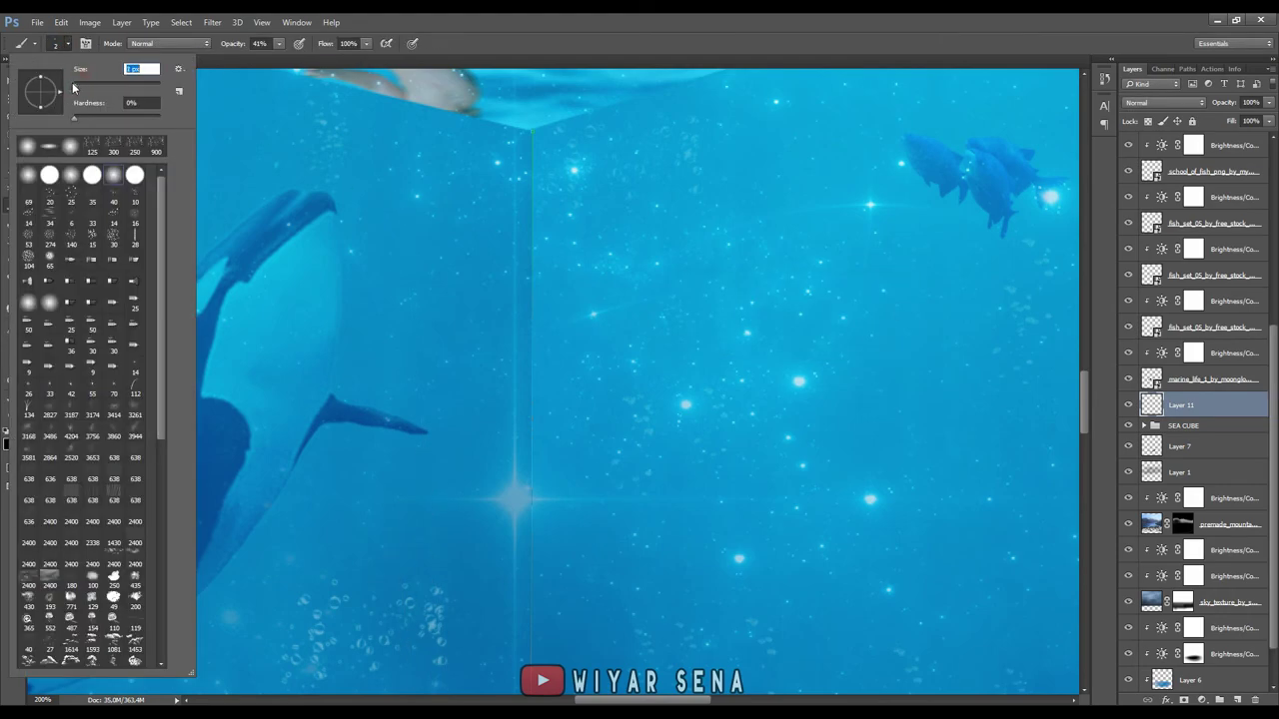
key(Return)
key(p)
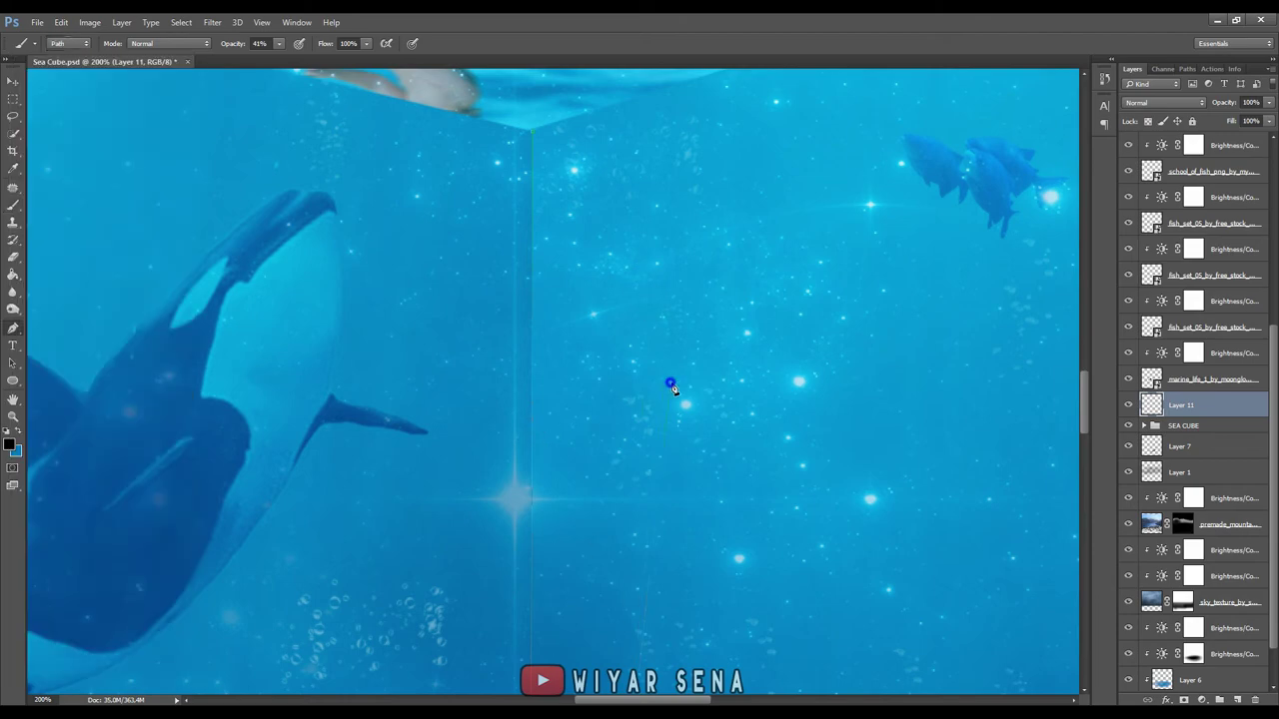
right_click(671, 385)
click(699, 466)
click(896, 316)
right_click(896, 316)
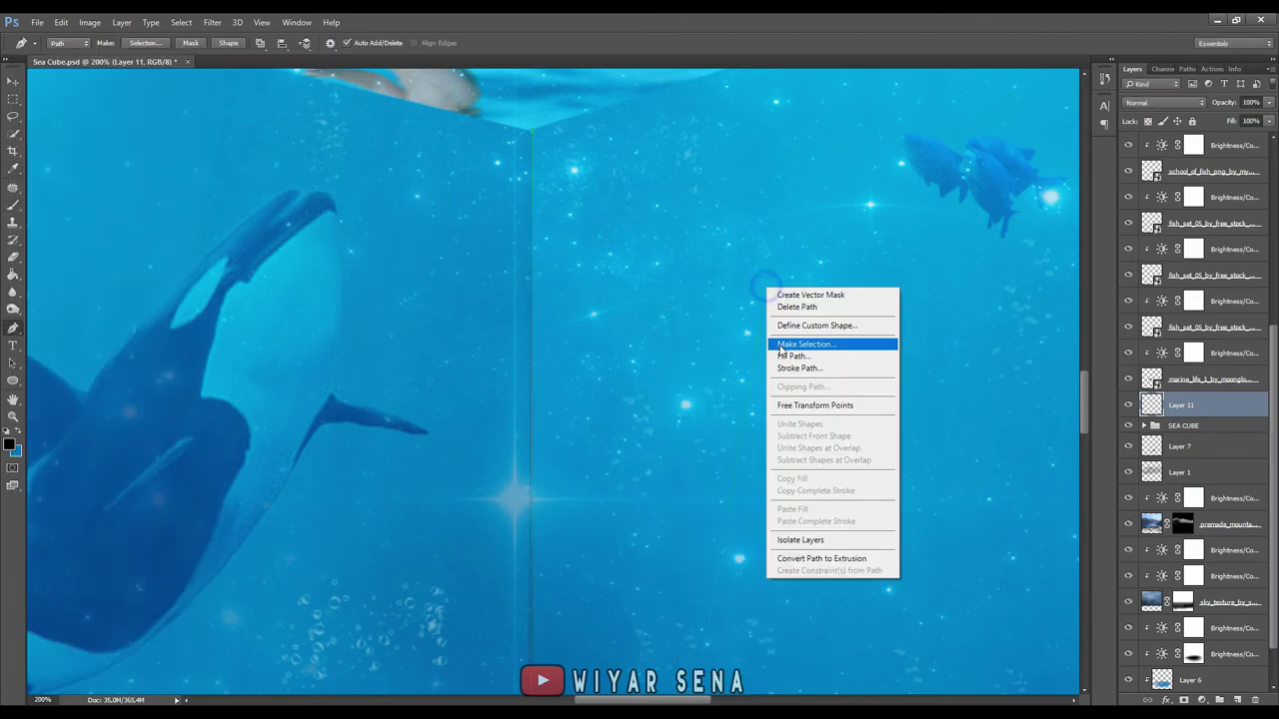
click(797, 309)
- Trace a path along the cube's top edge, stroke it, and delete the path
mouse_move(564, 218)
mouse_down()
mouse_move(572, 378)
mouse_move(684, 384)
mouse_move(572, 329)
mouse_up()
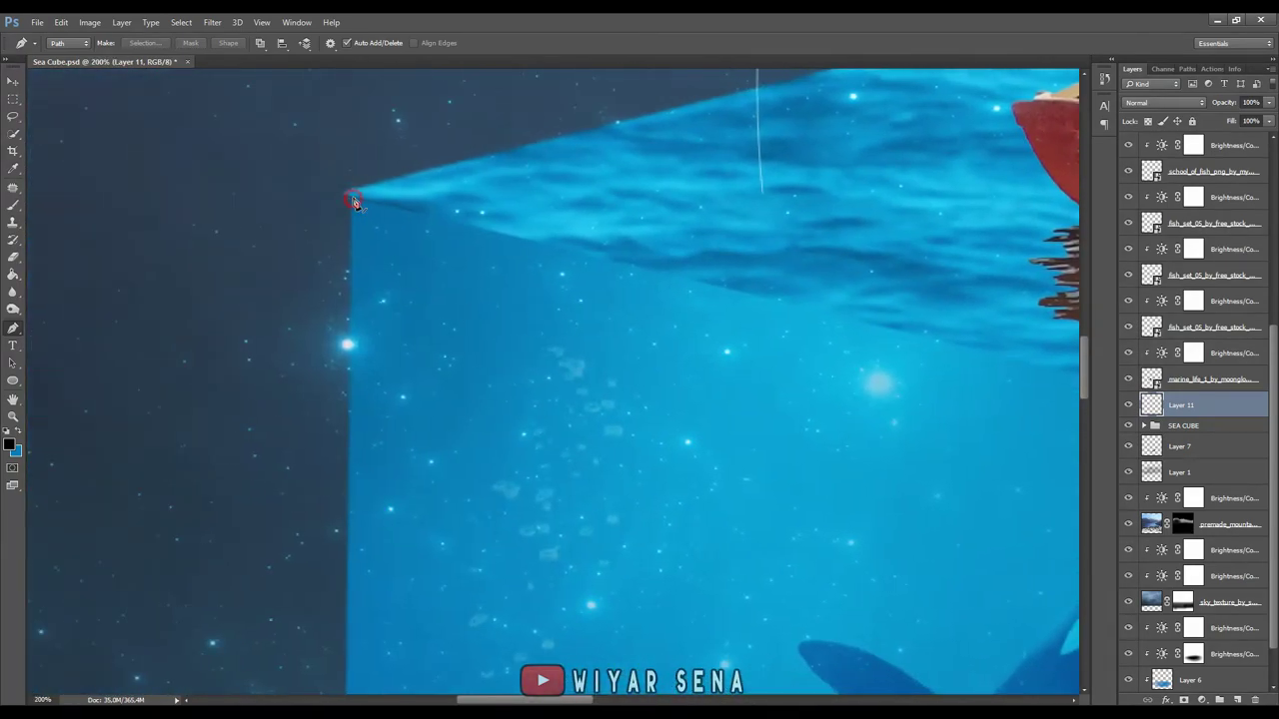
click(352, 200)
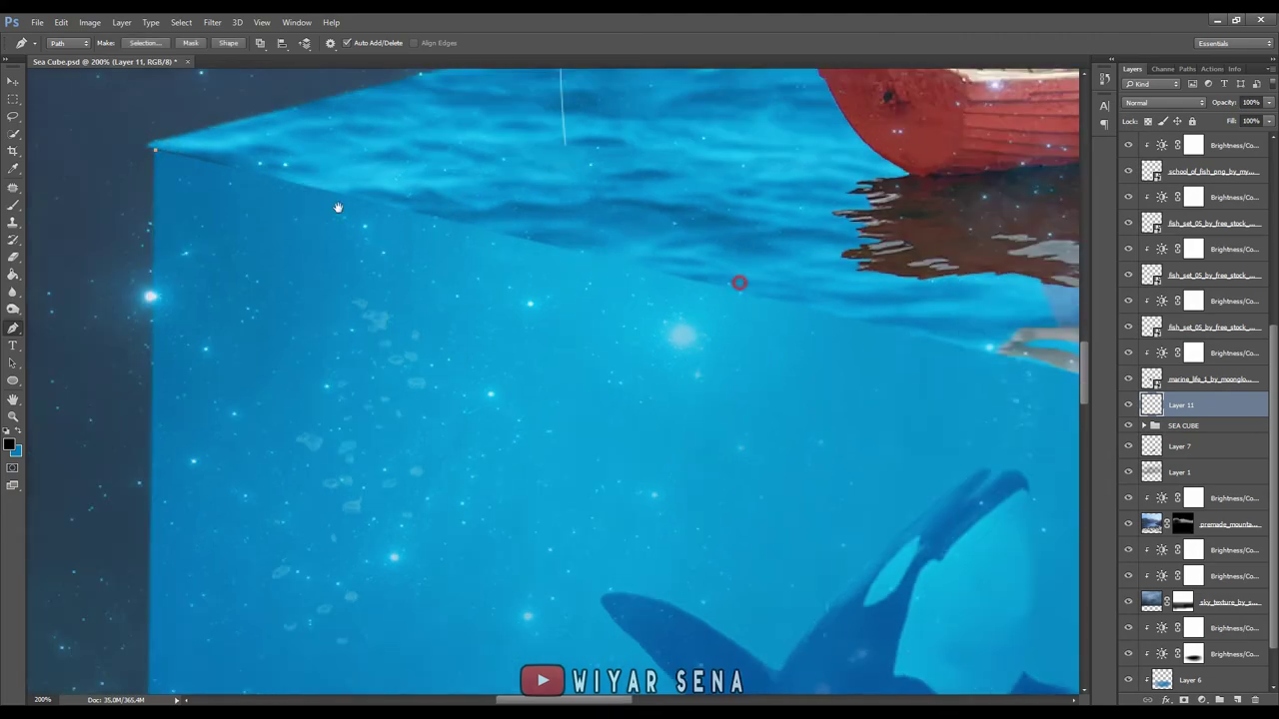
mouse_move(352, 203)
mouse_down()
mouse_move(704, 322)
mouse_move(676, 195)
mouse_up()
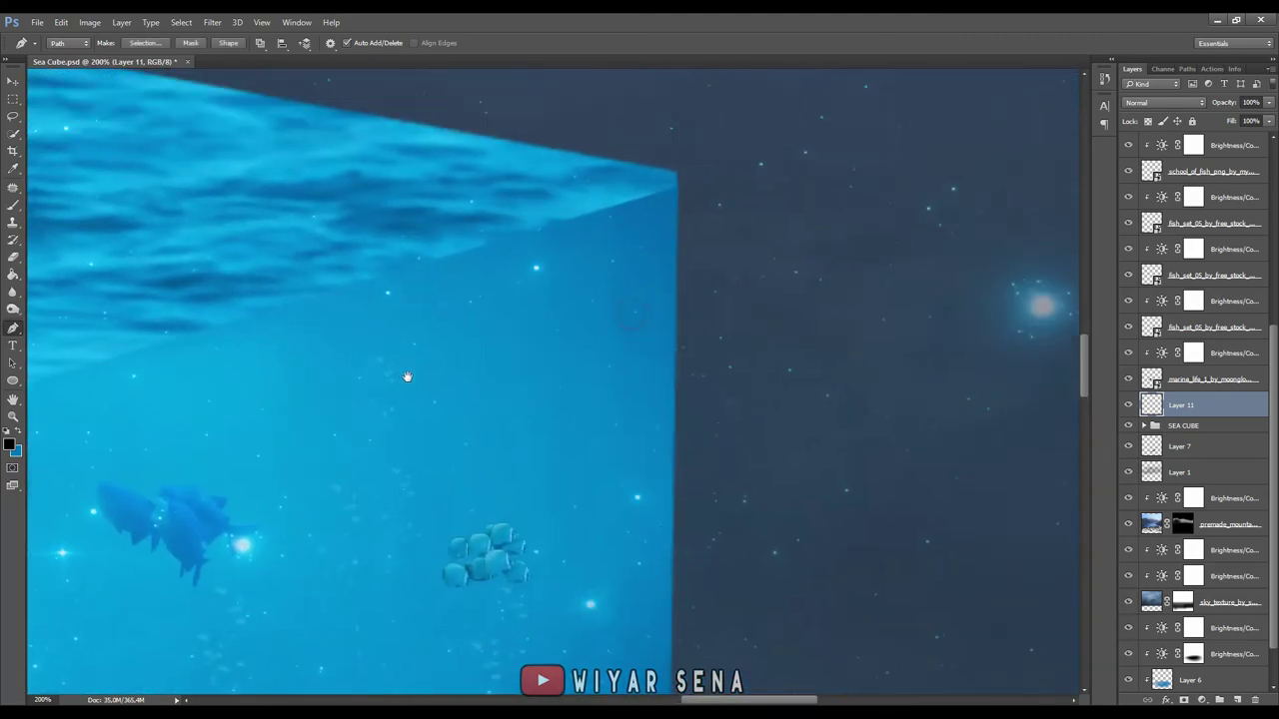
right_click(676, 190)
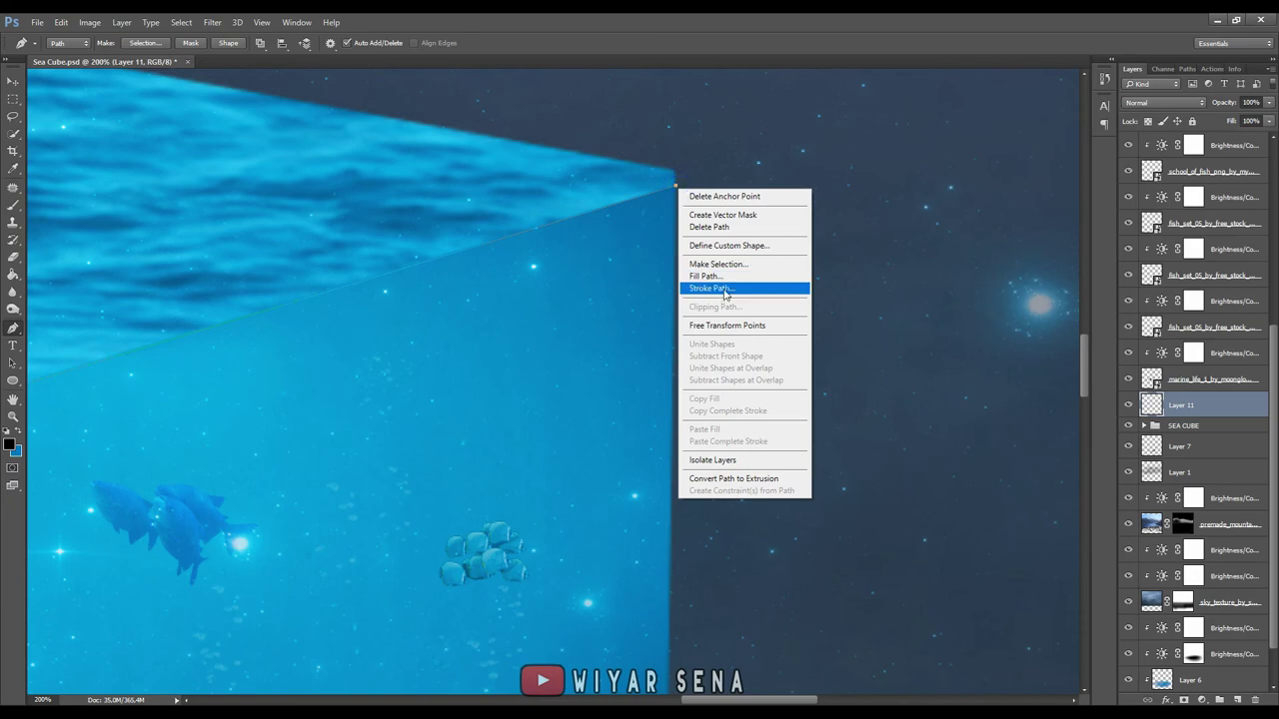
click(724, 289)
click(885, 311)
right_click(592, 302)
click(628, 324)
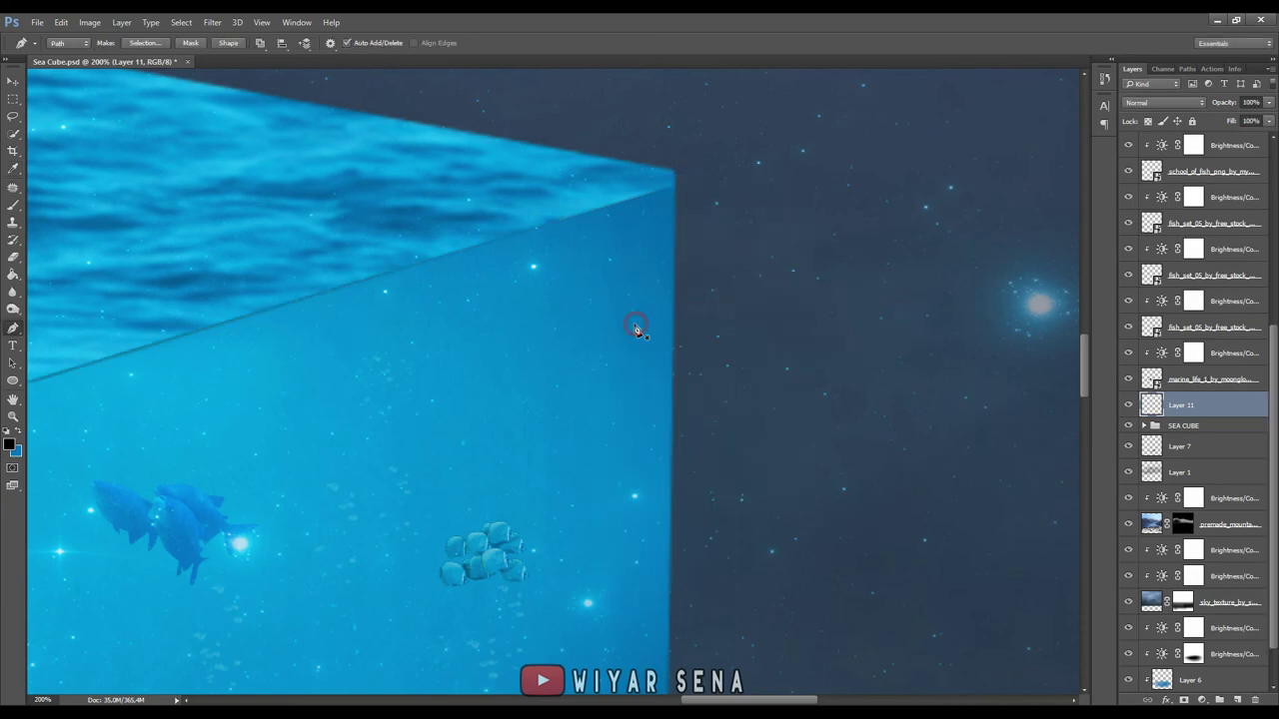
key(ctrl+0)
key(ctrl+plus)
- In the Camera Raw Filter, set Contrast to +20 and raise Aquas saturation and luminance
key(ctrl+shift+a)
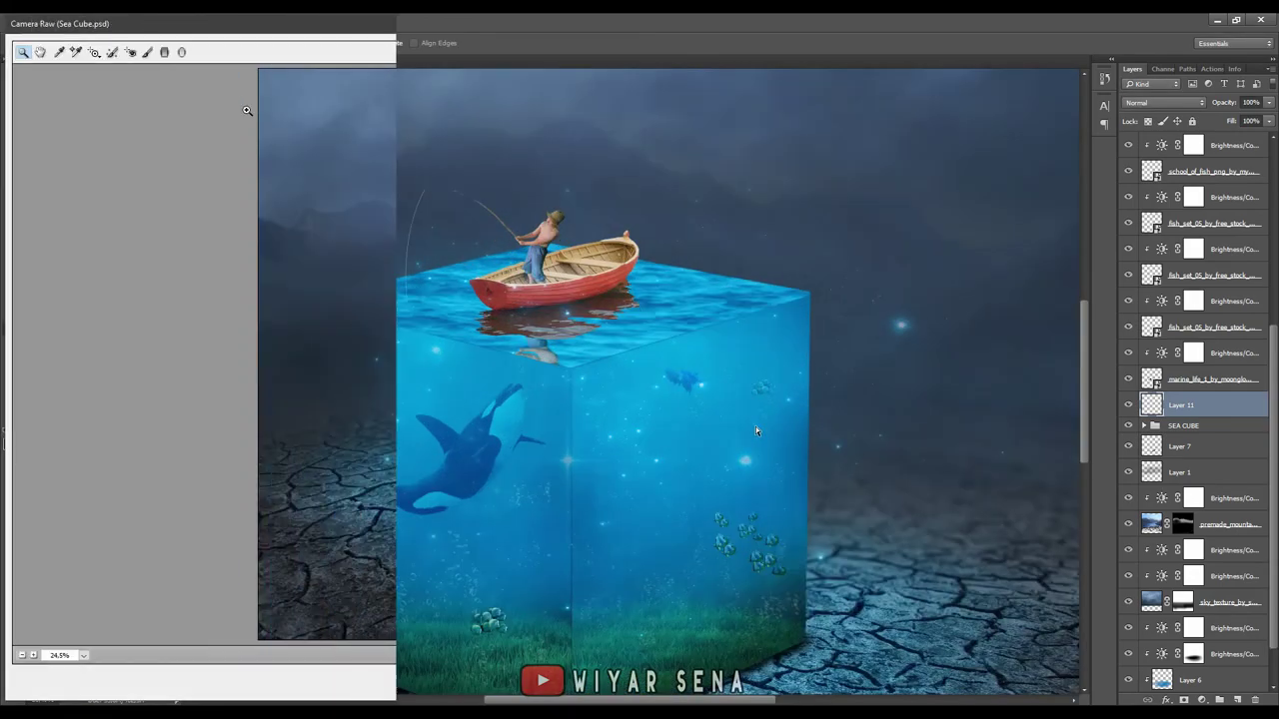
mouse_move(1172, 306)
mouse_down()
mouse_move(1189, 312)
mouse_move(1214, 370)
mouse_move(1159, 395)
mouse_move(1215, 348)
mouse_move(1214, 369)
mouse_move(1199, 347)
mouse_up()
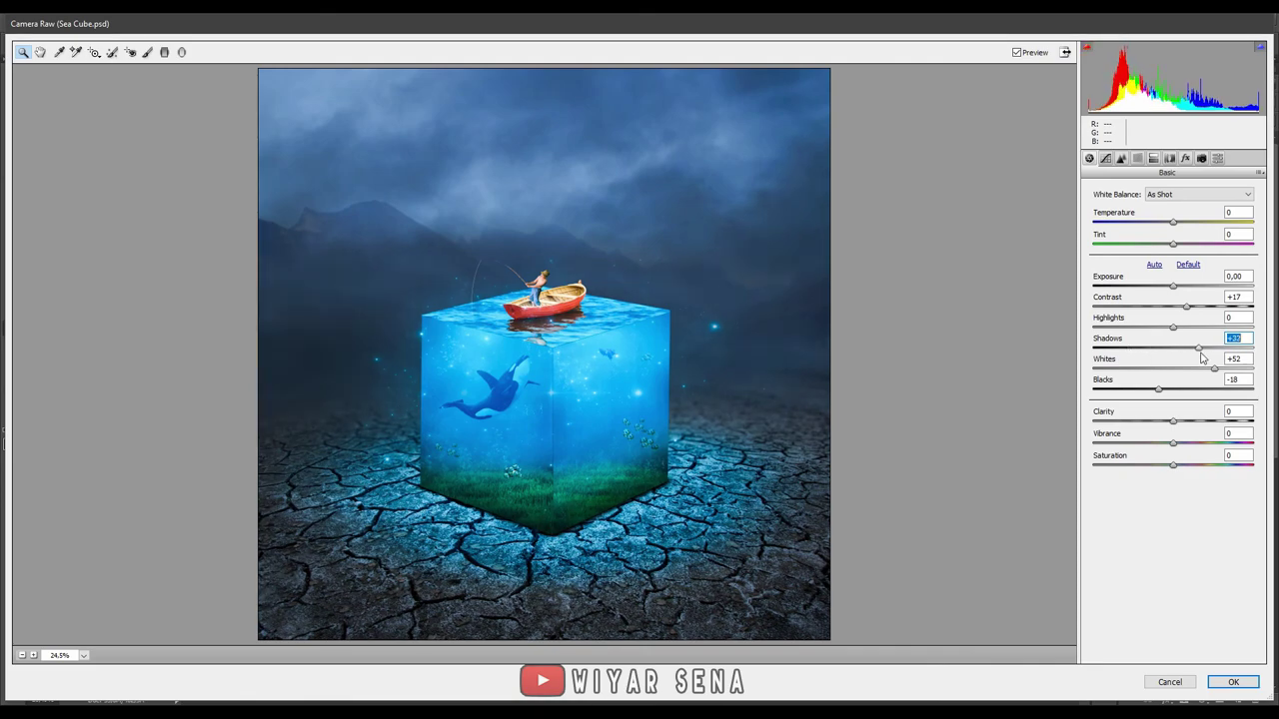
drag(1189, 307, 1190, 307)
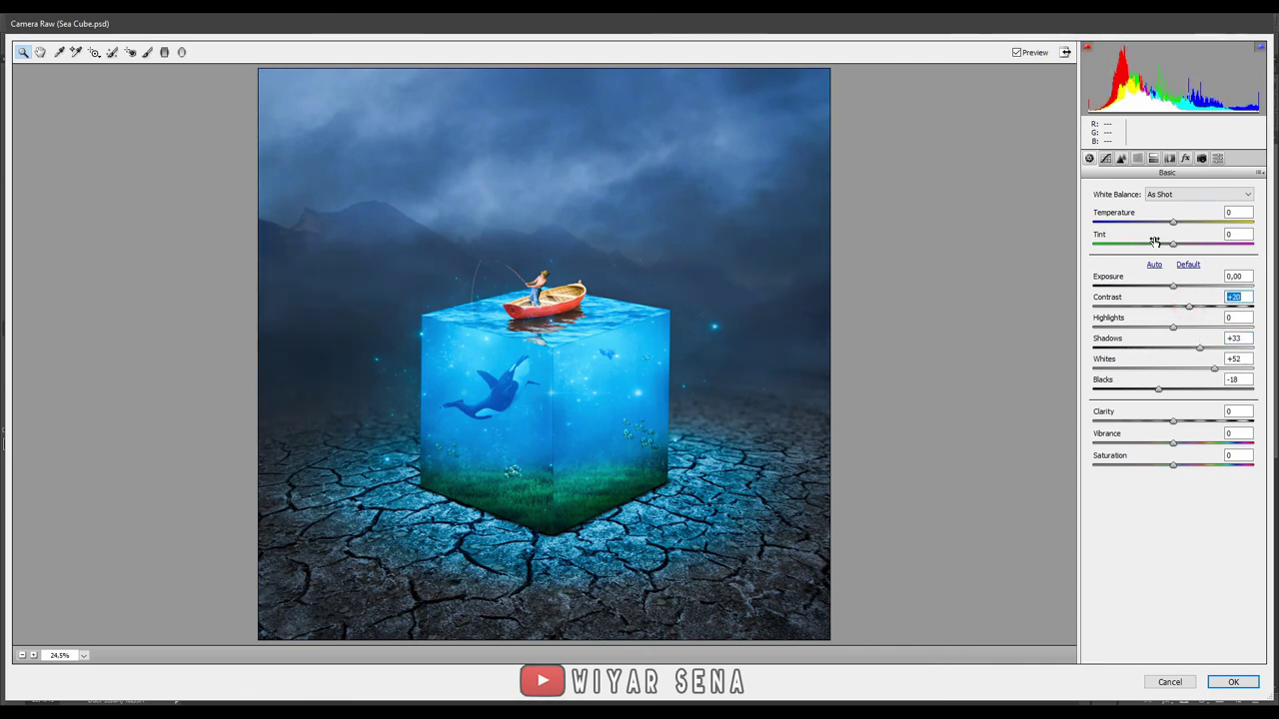
click(1135, 158)
click(1126, 209)
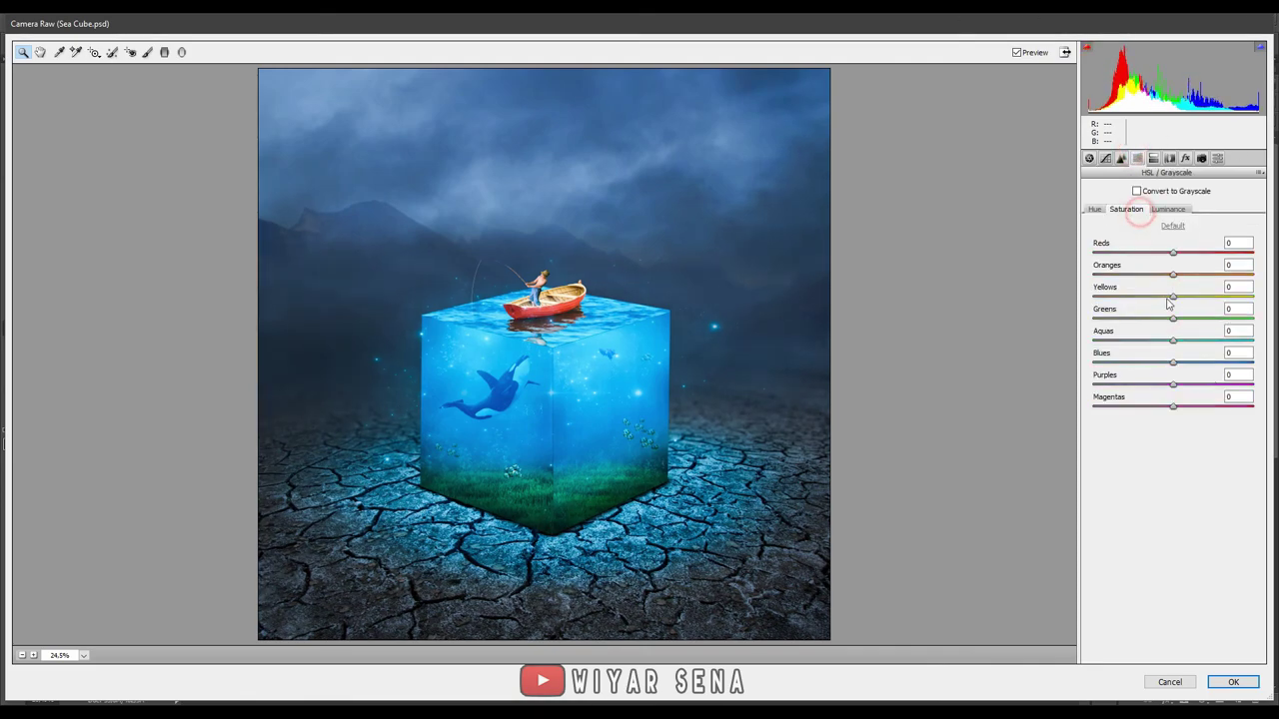
mouse_move(1172, 341)
mouse_down()
mouse_move(1196, 342)
mouse_move(1195, 363)
mouse_move(1175, 361)
mouse_move(1188, 320)
mouse_up()
click(1168, 209)
click(1172, 341)
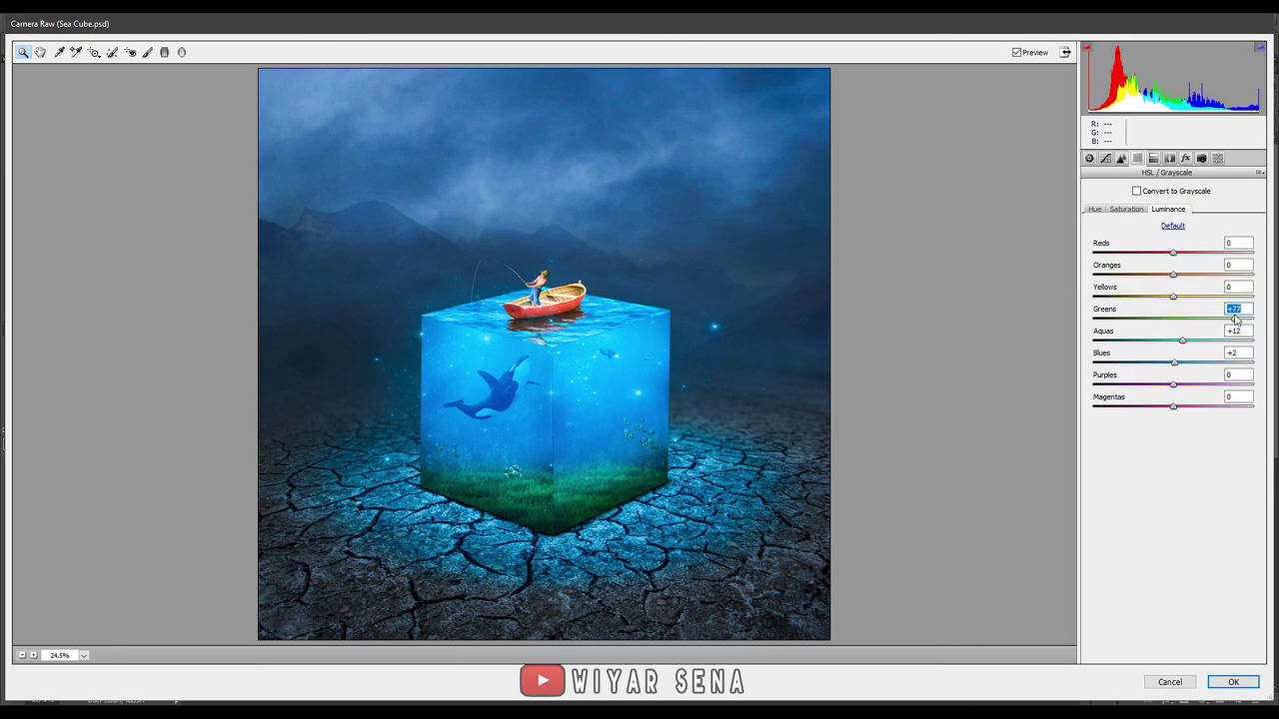